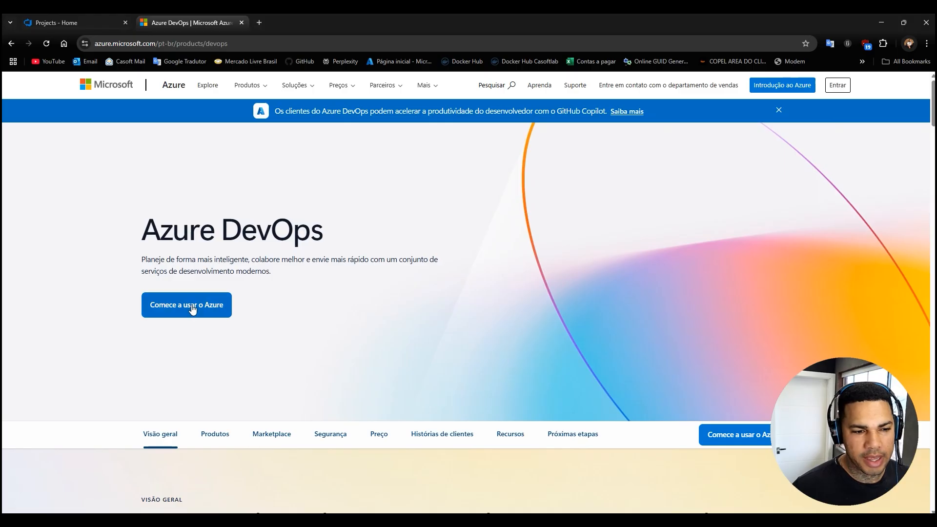
Open the Azure DevOps getting-started account page, and return to the casoftdev organization's projects page.
left_click(175, 308)
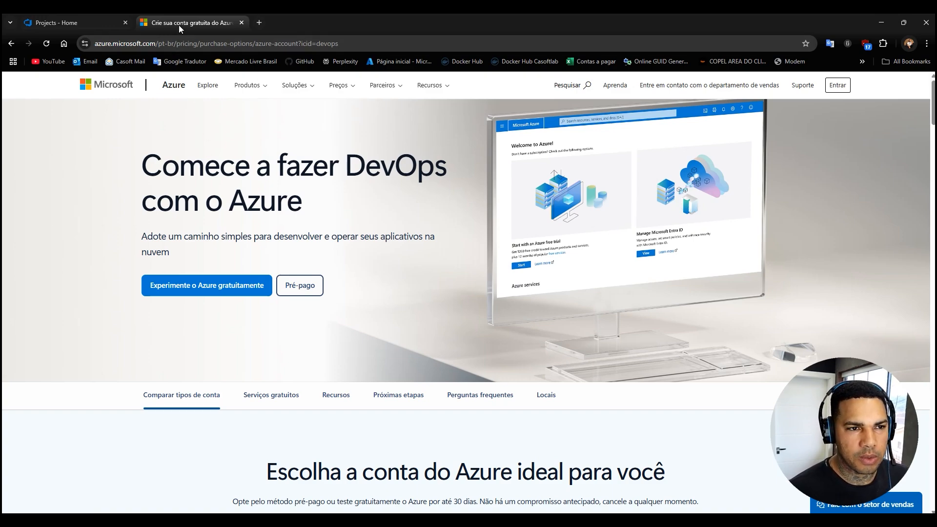
left_click(61, 22)
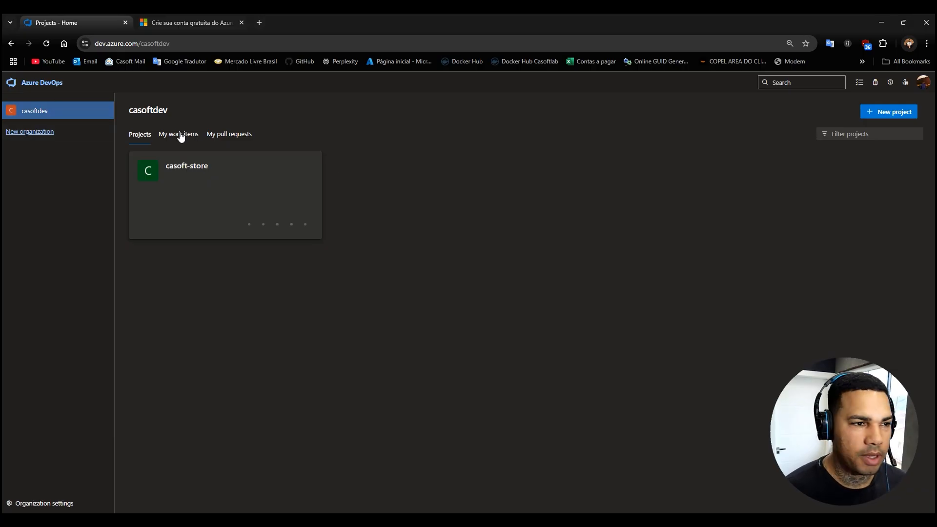
Fill in the sign-up for a new organization named minha-empresa-xpto, and leave it without submitting.
left_click(35, 132)
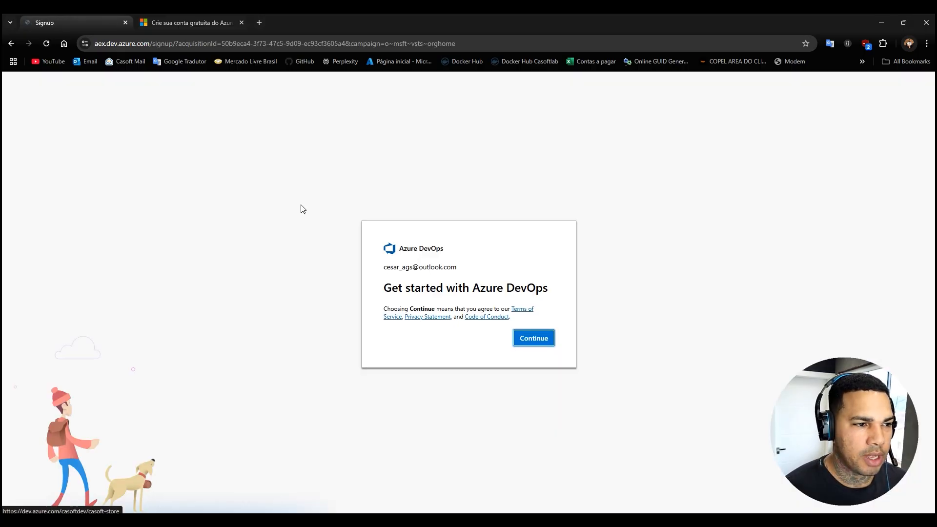
key("alt+Left")
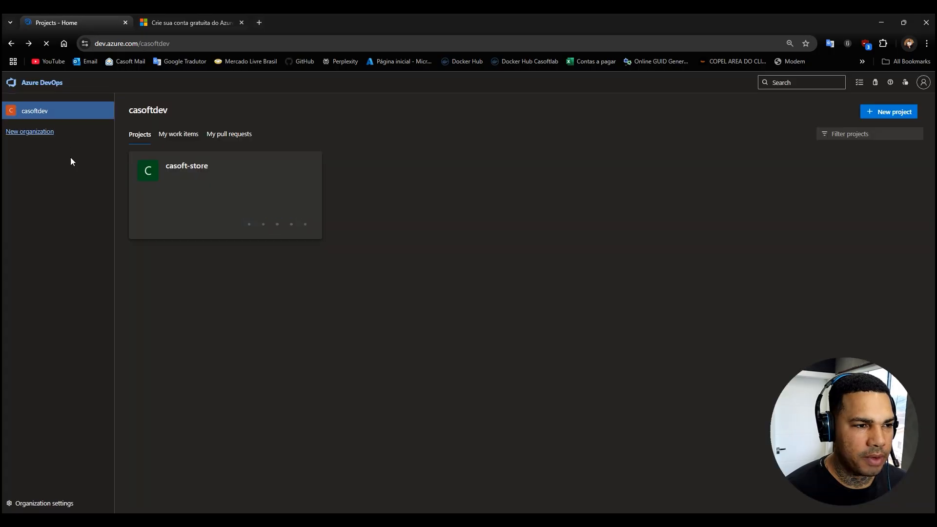
left_click(23, 137)
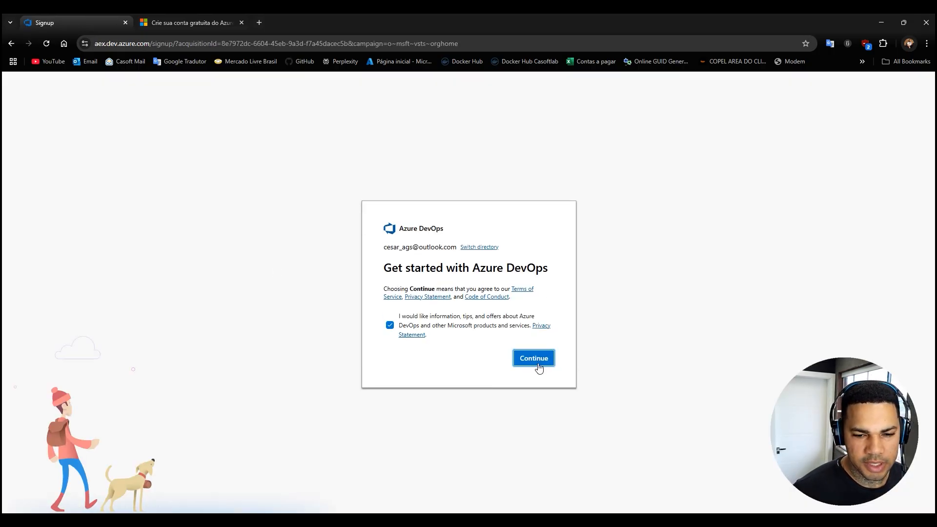
left_click(534, 359)
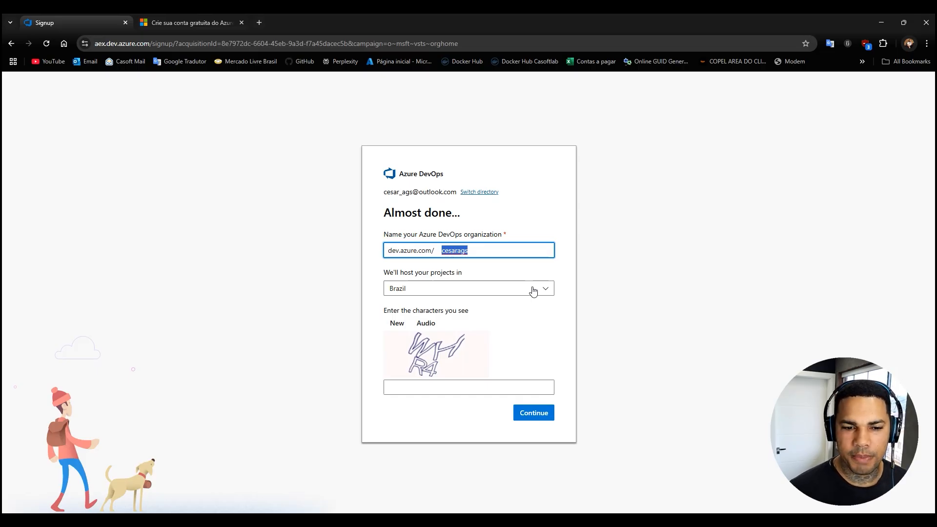
type("minha-")
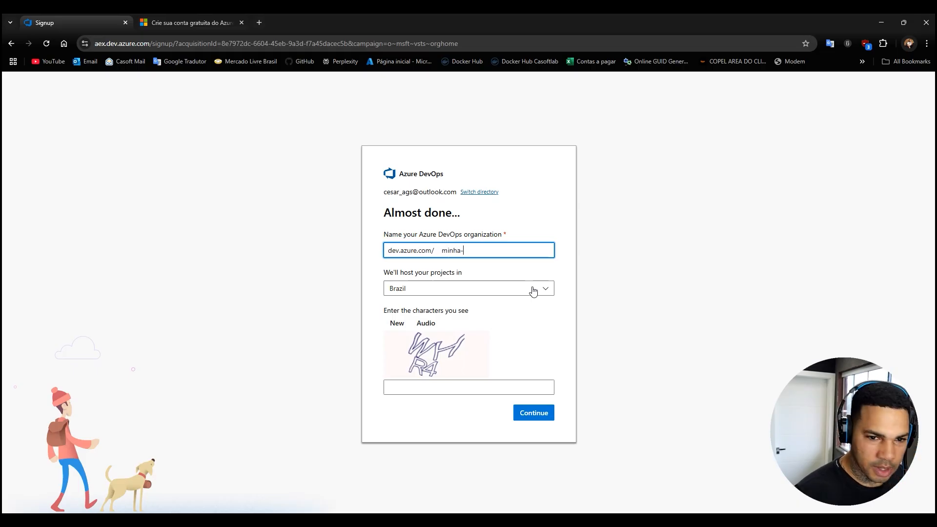
type("empresa-xpto")
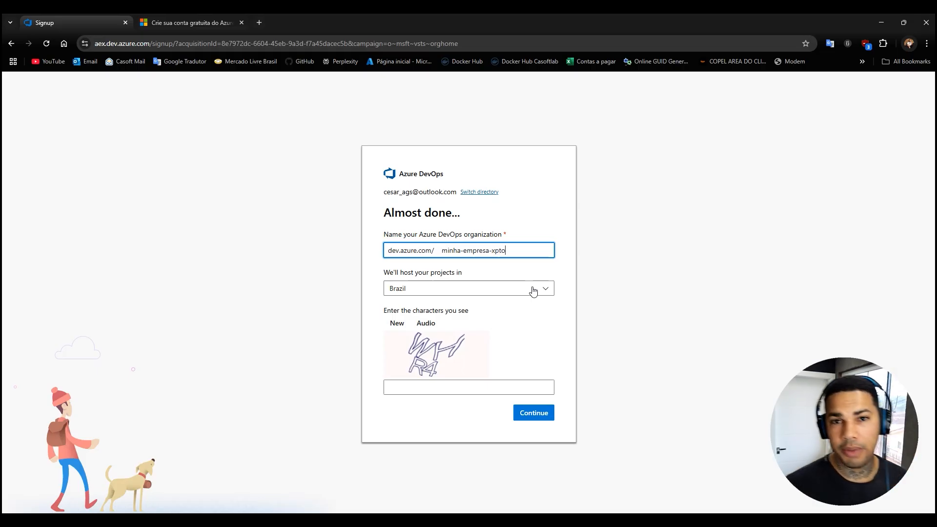
left_click(447, 391)
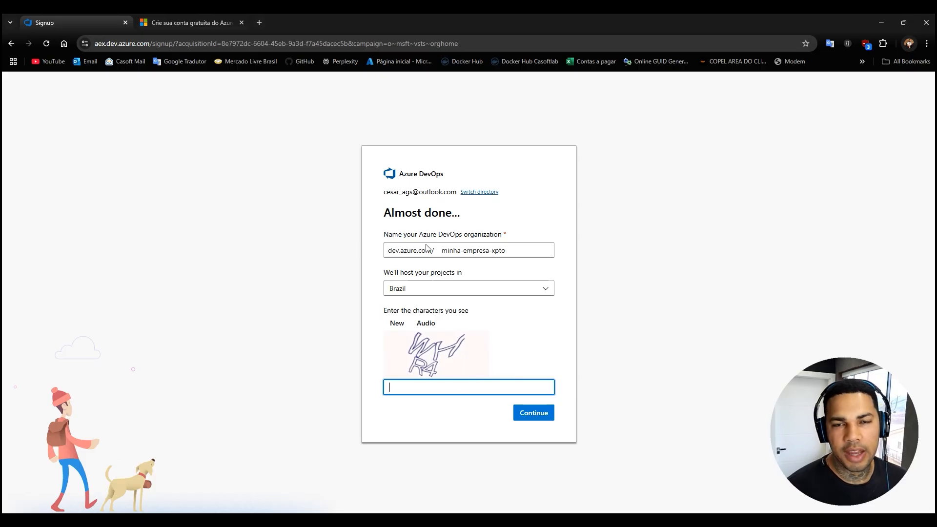
left_click(11, 44)
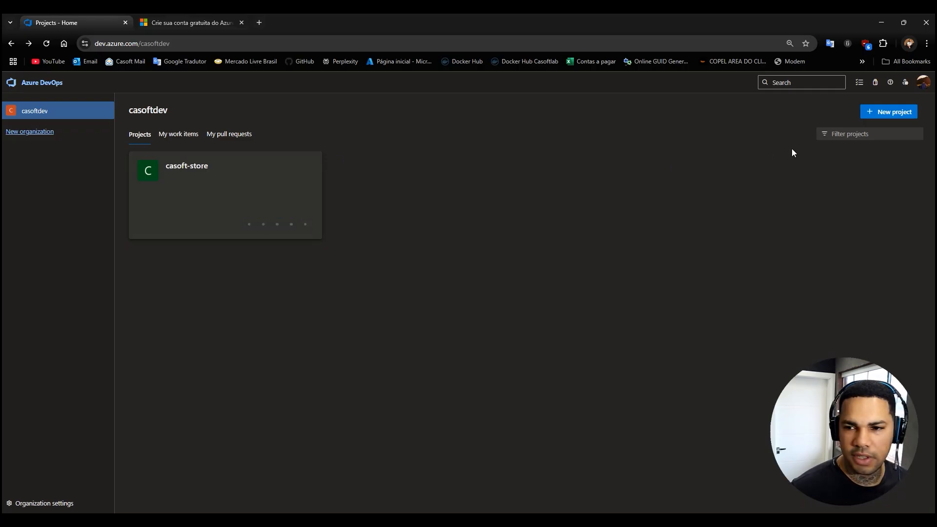
Create a new private project named meu-ecommerce in the casoftdev organization.
left_click(884, 116)
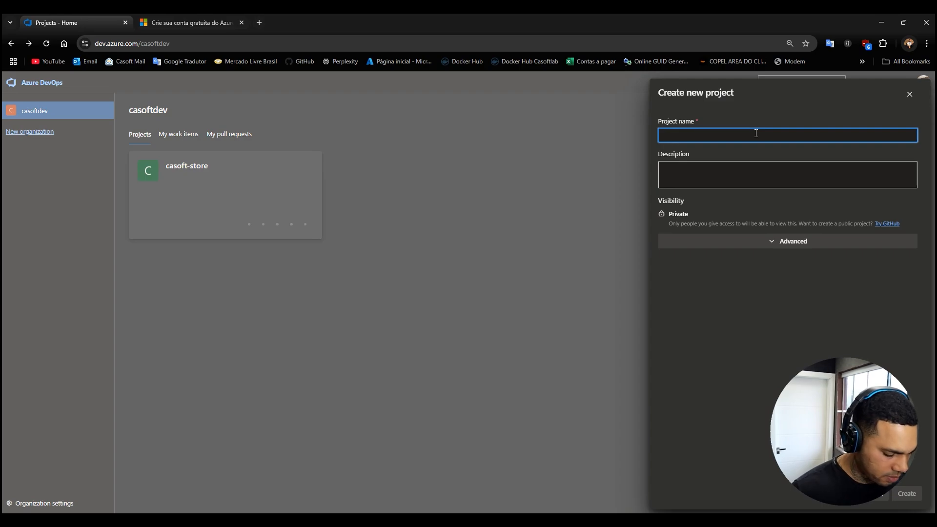
type("meu-")
key("BackSpace")
key("BackSpace")
key("BackSpace")
key("BackSpace")
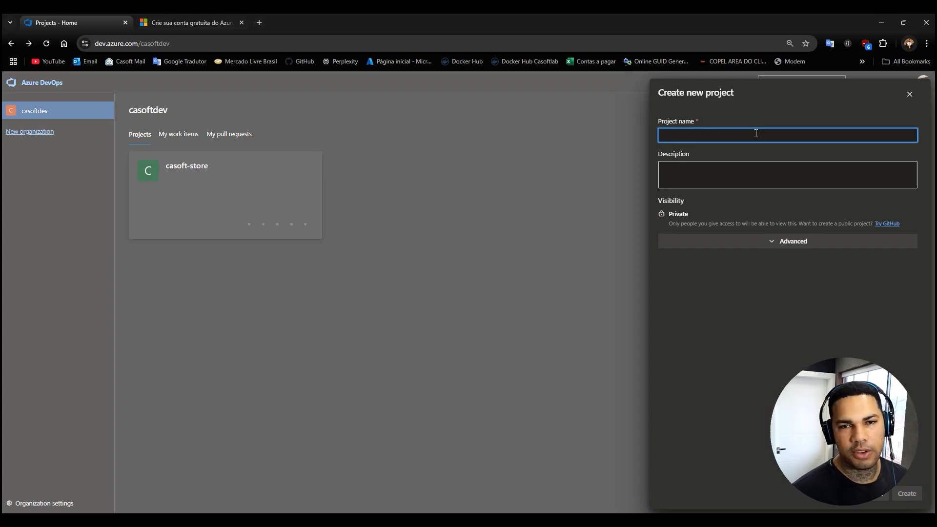
type("minha")
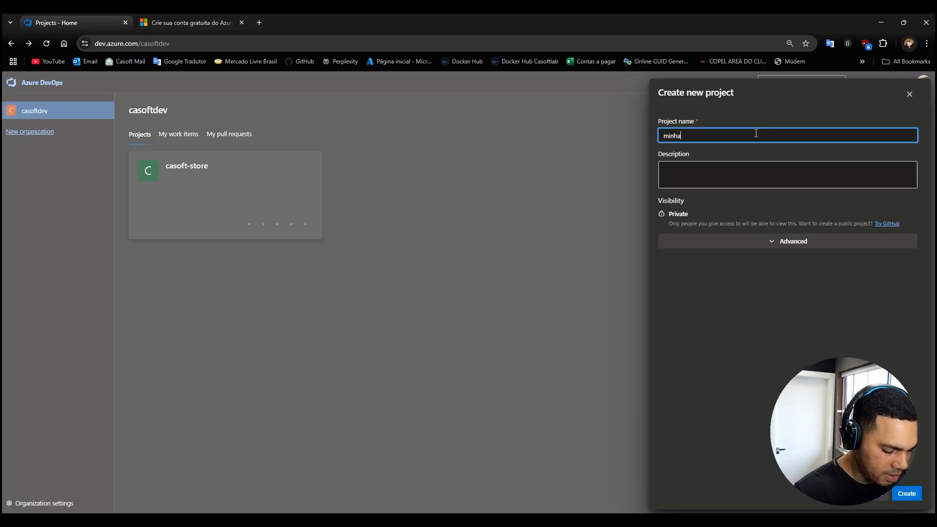
key("BackSpace")
key("BackSpace")
key("BackSpace")
type("eu-ecommerce")
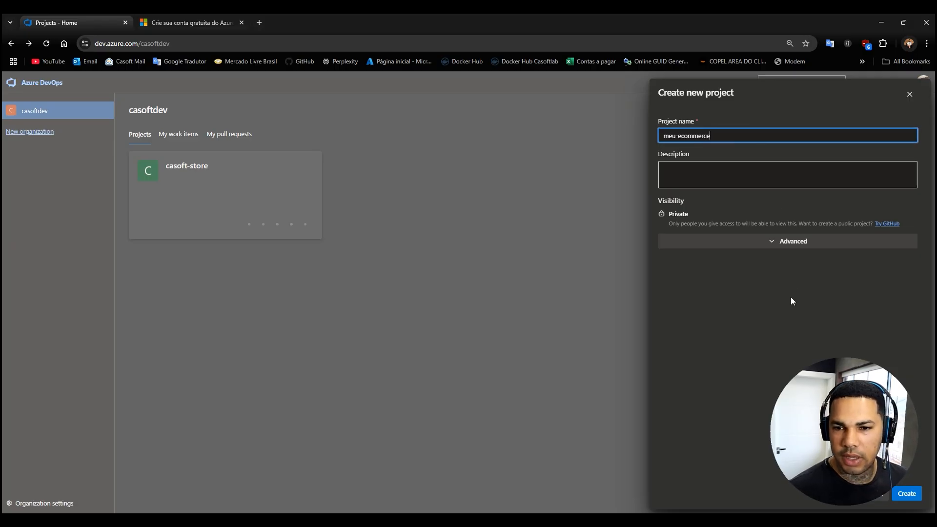
left_click(907, 494)
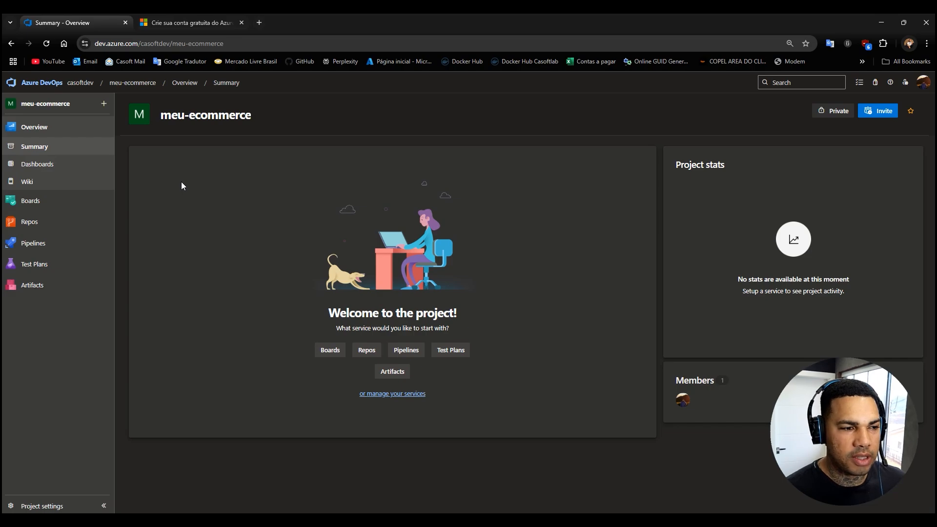
Open the Repos files page of the meu-ecommerce project.
mouse_move(30, 223)
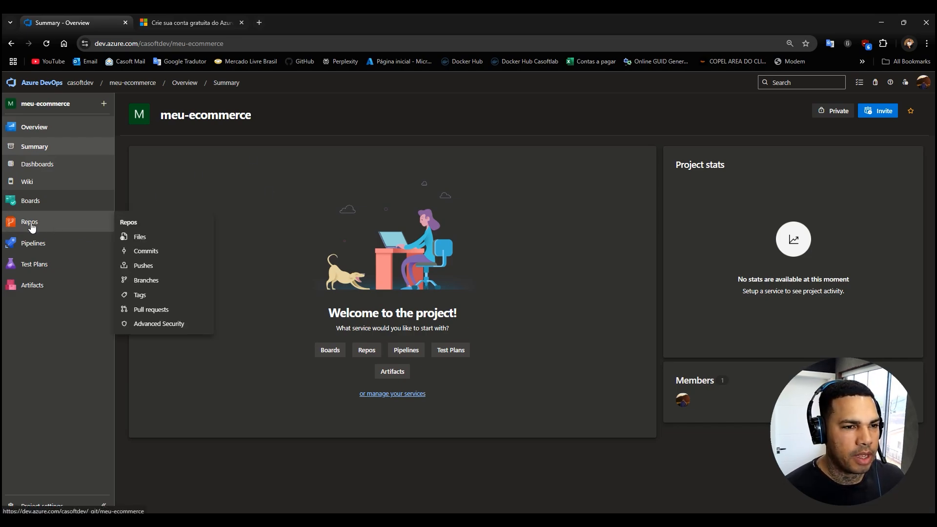
left_click(31, 223)
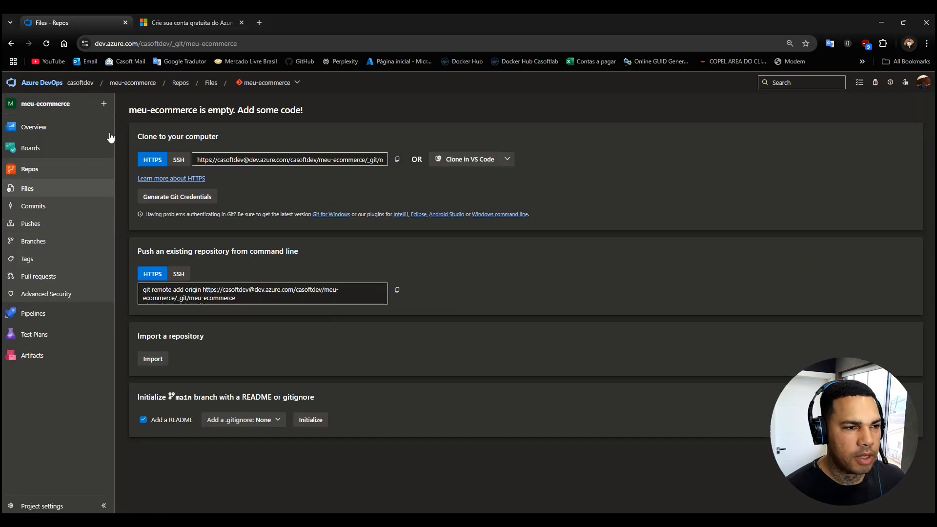
left_click(104, 104)
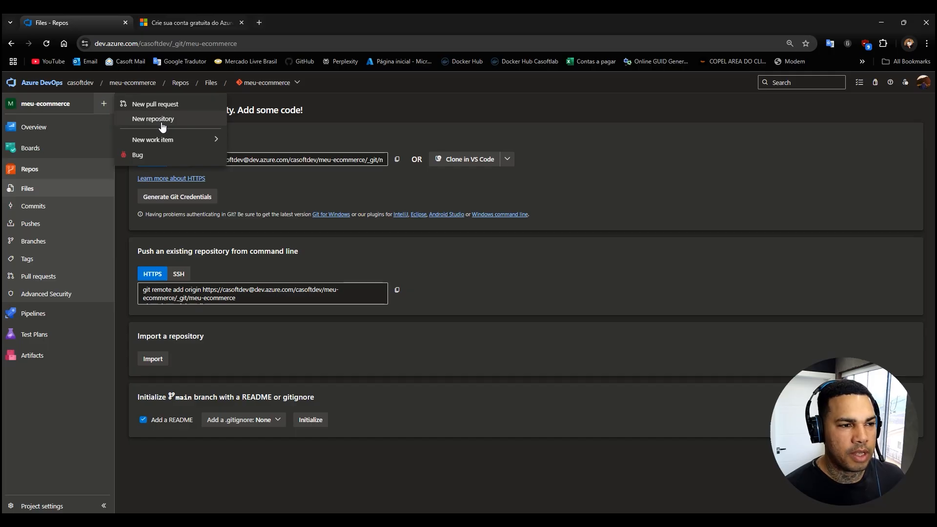
left_click(33, 104)
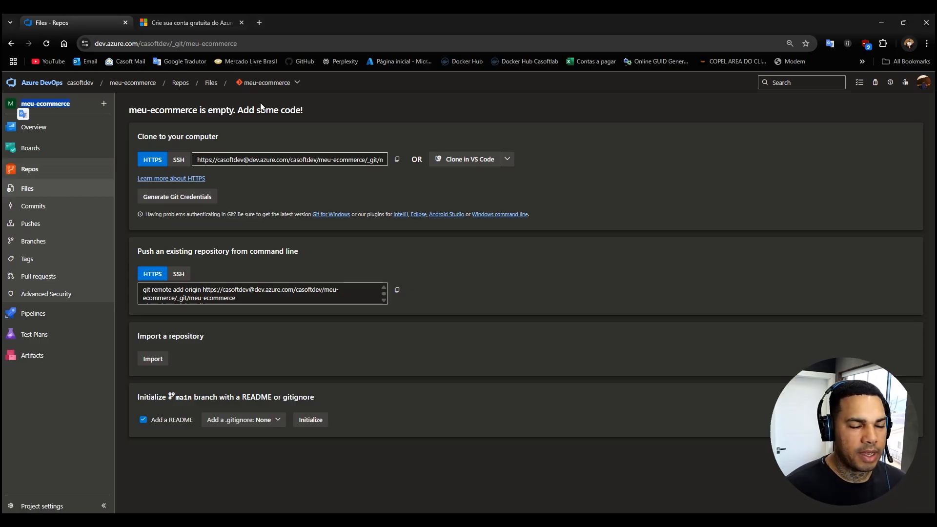
mouse_move(71, 113)
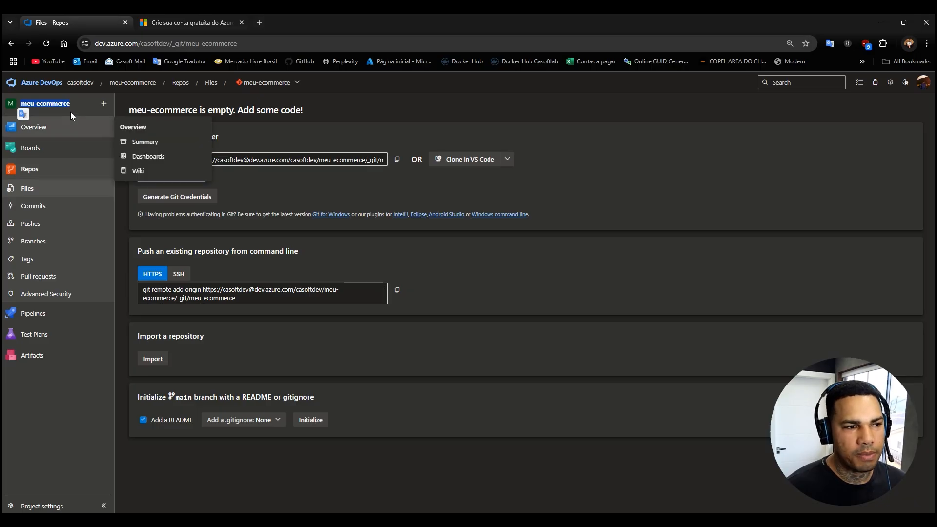
left_click(39, 106)
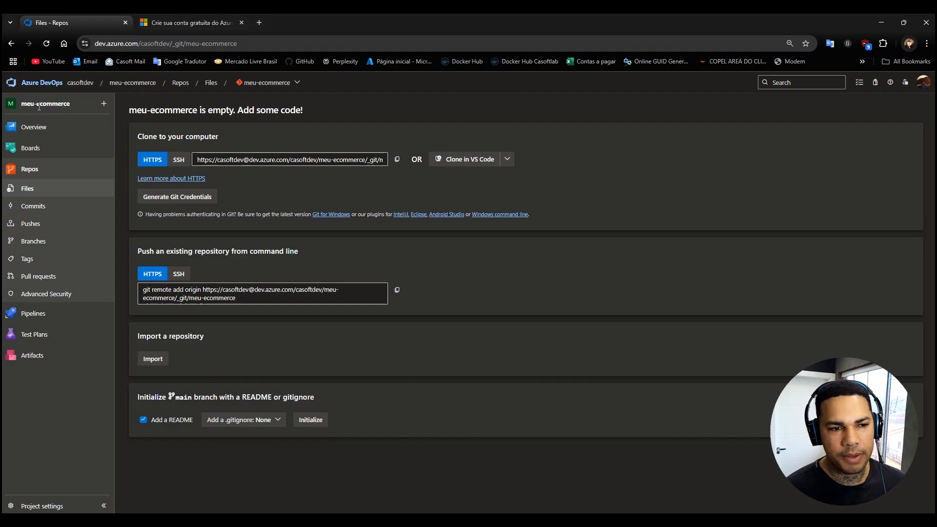
Create a Git repository named loja-xpto with a README in the meu-ecommerce project.
left_click(104, 103)
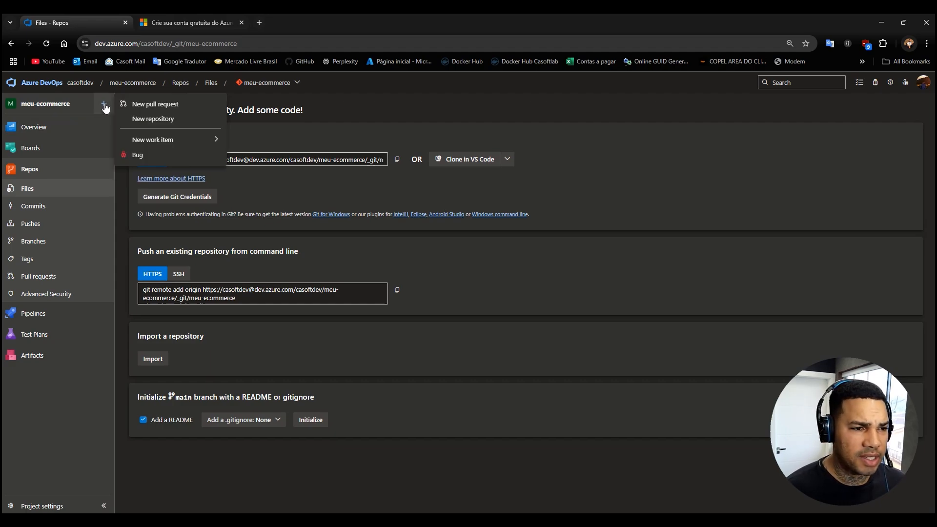
left_click(155, 119)
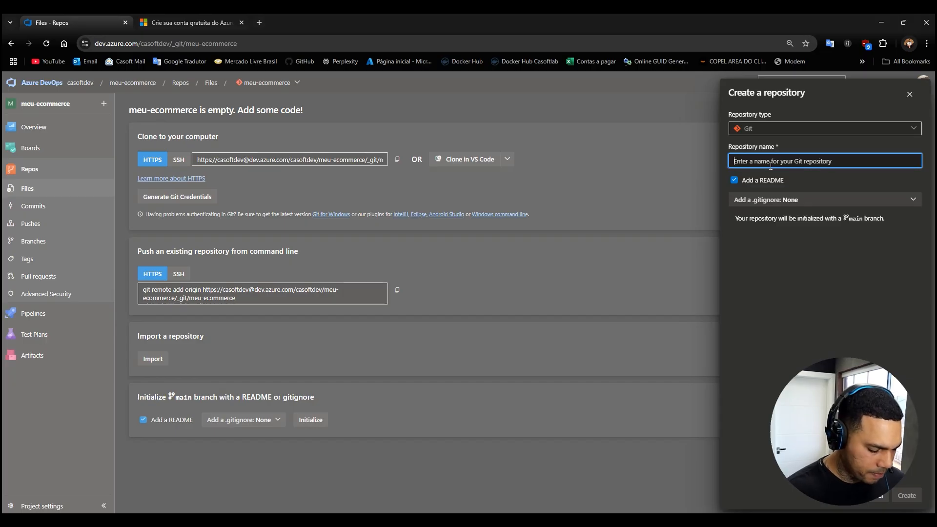
type("loja-xpto")
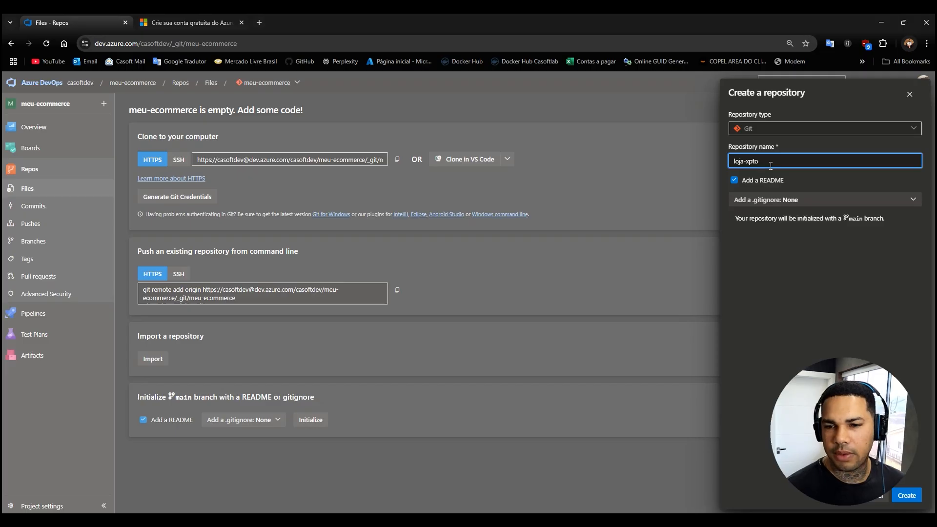
left_click(907, 496)
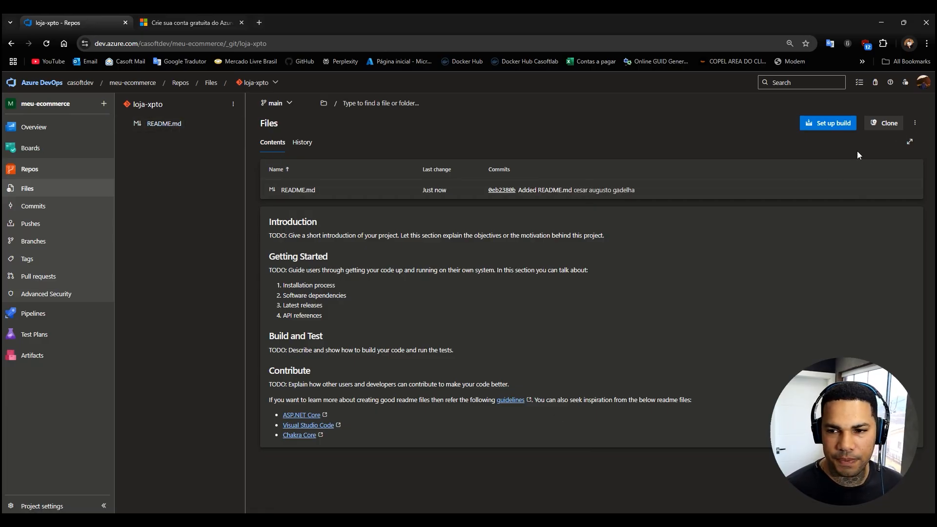
Copy the HTTPS clone URL of loja-xpto and open a terminal in the Dotnet9 folder from File Explorer.
left_click(886, 123)
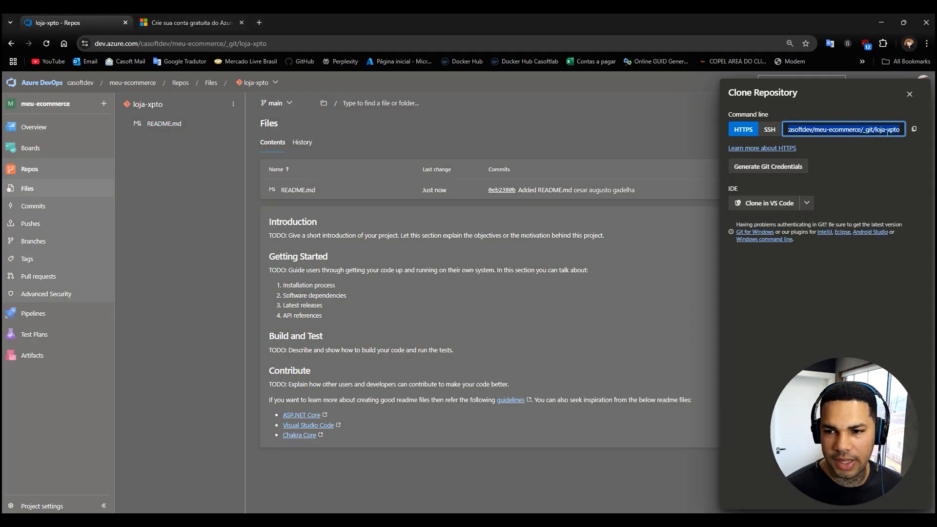
left_click(912, 133)
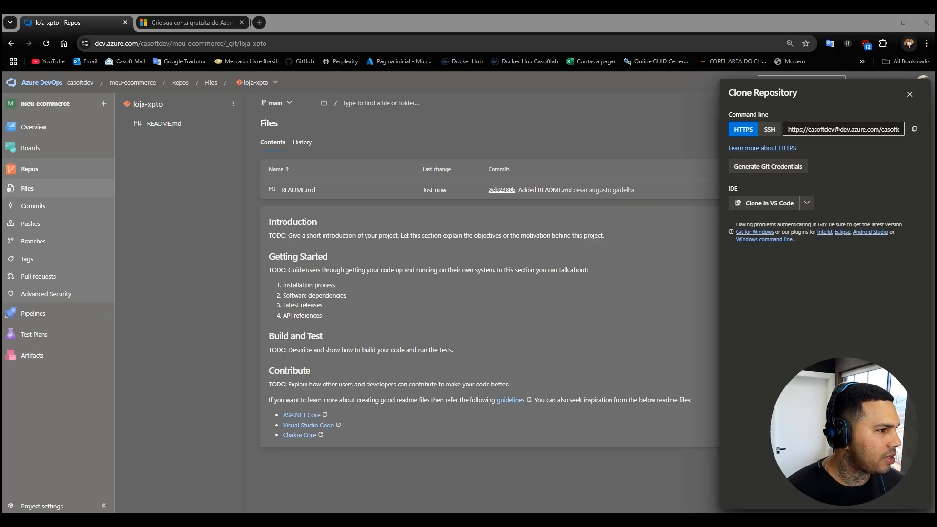
left_click_drag(2, 117, 404, 95)
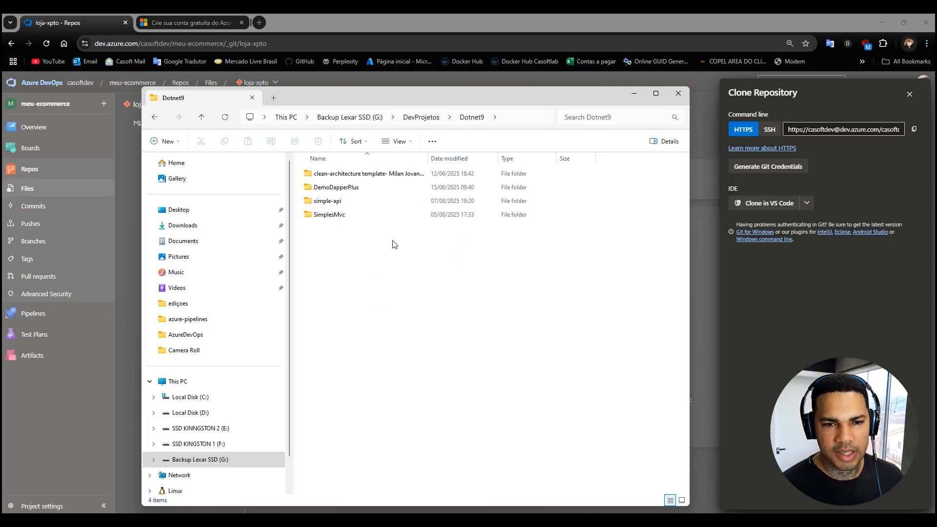
right_click(361, 252)
left_click(389, 363)
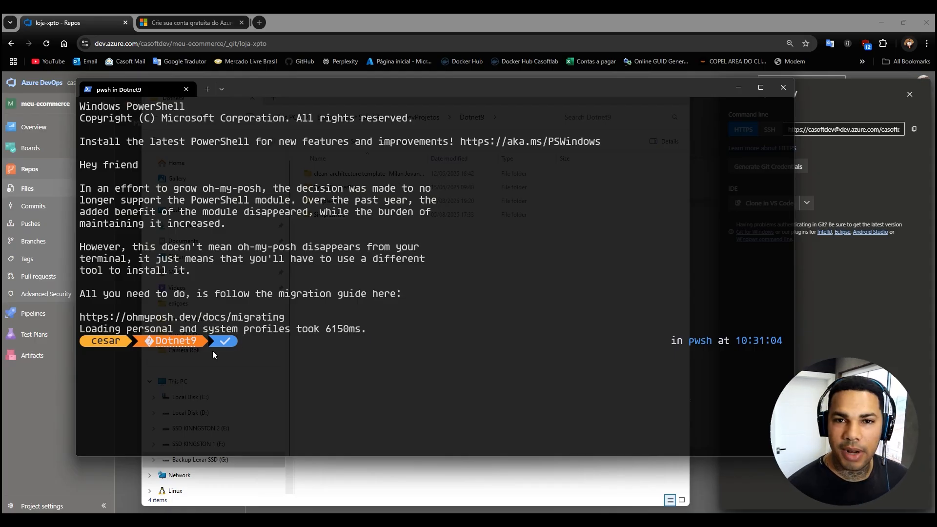
Clone the loja-xpto repository into the Dotnet9 folder with git clone and the copied URL, and close the terminal.
type("git clone")
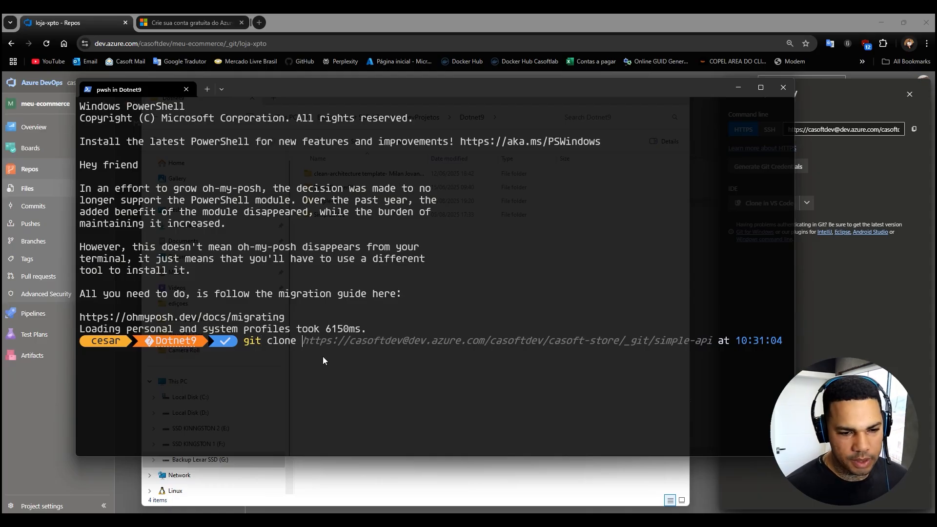
key("ctrl+v")
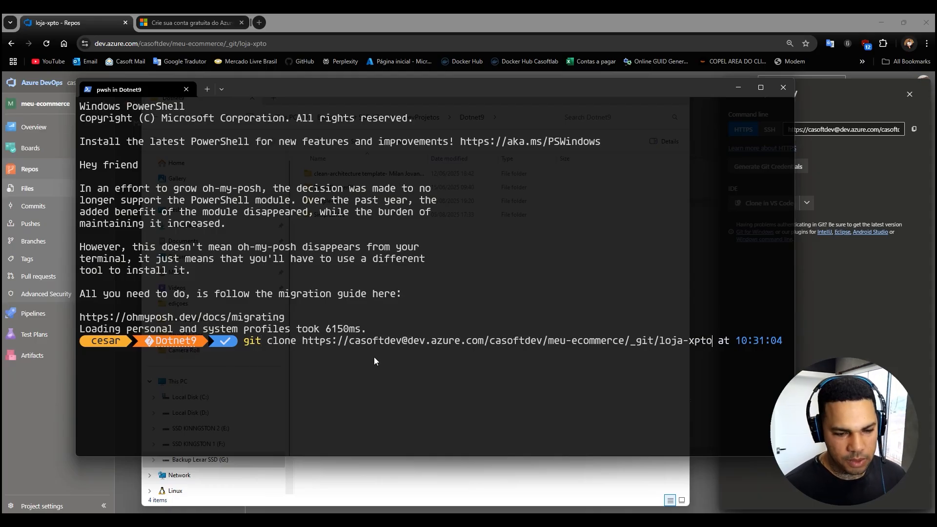
key("Return")
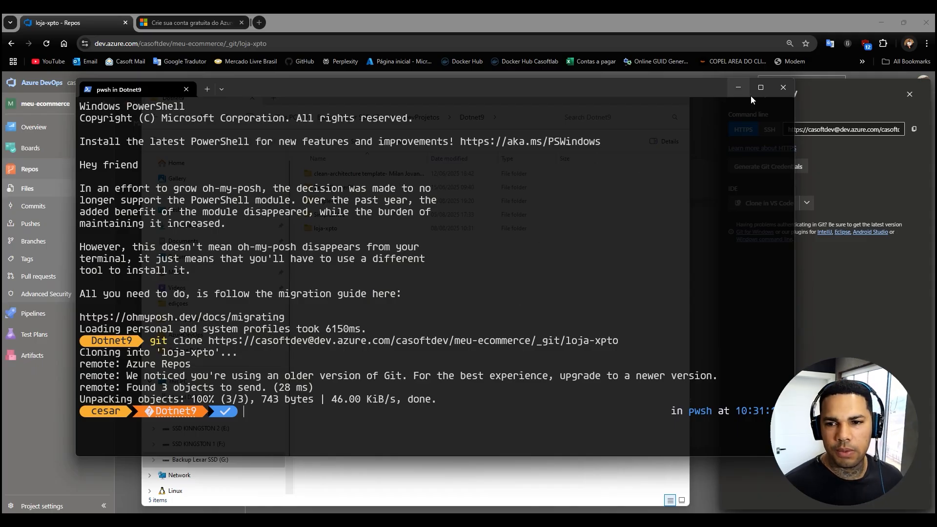
left_click(784, 87)
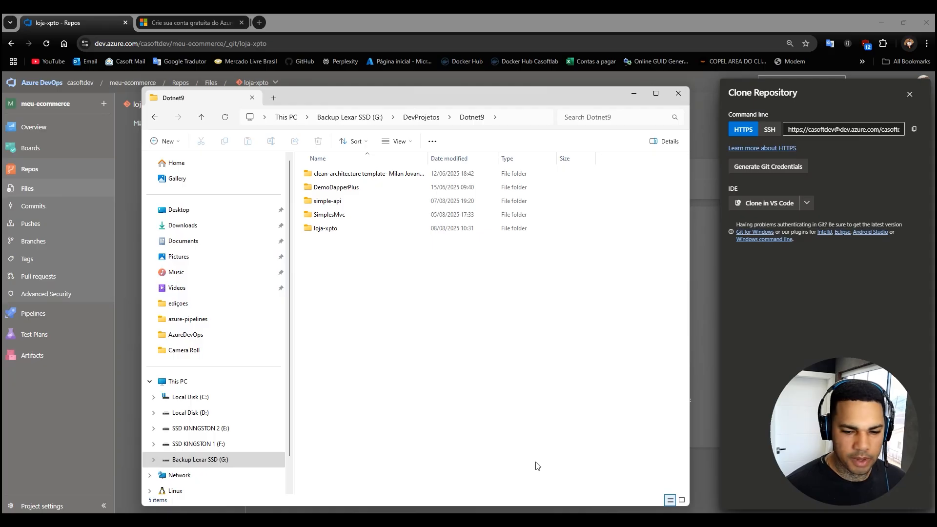
Open Visual Studio 2022 and start a new C# project from the ASP.NET Core Web App (Model-View-Controller) template, found by searching for mvc.
right_click(535, 520)
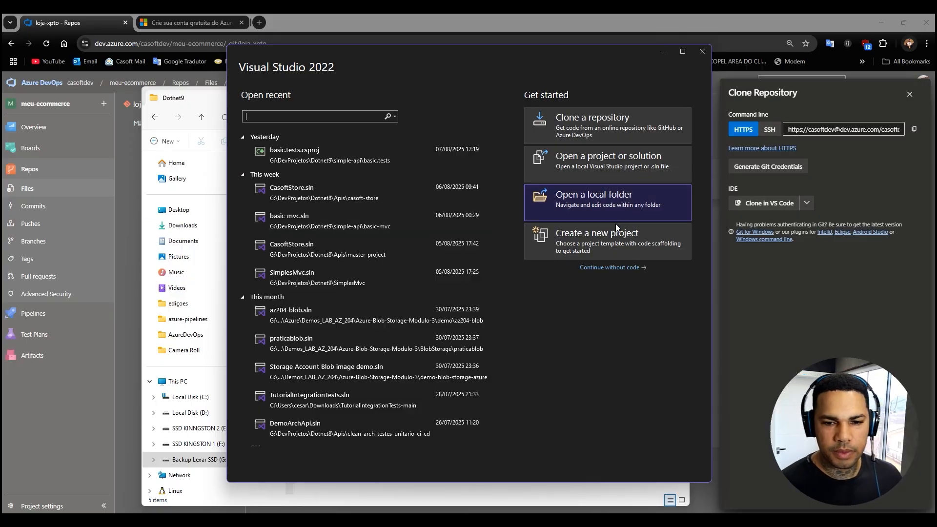
left_click(585, 239)
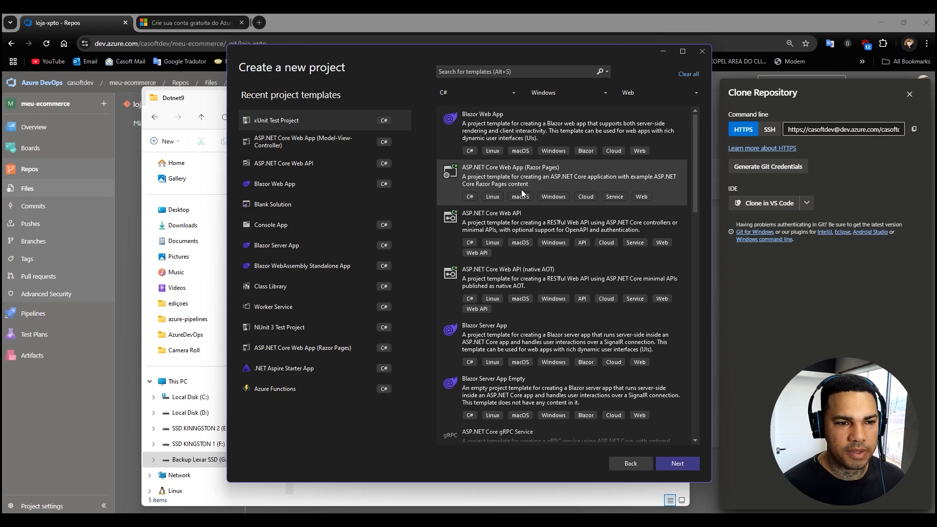
left_click(267, 140)
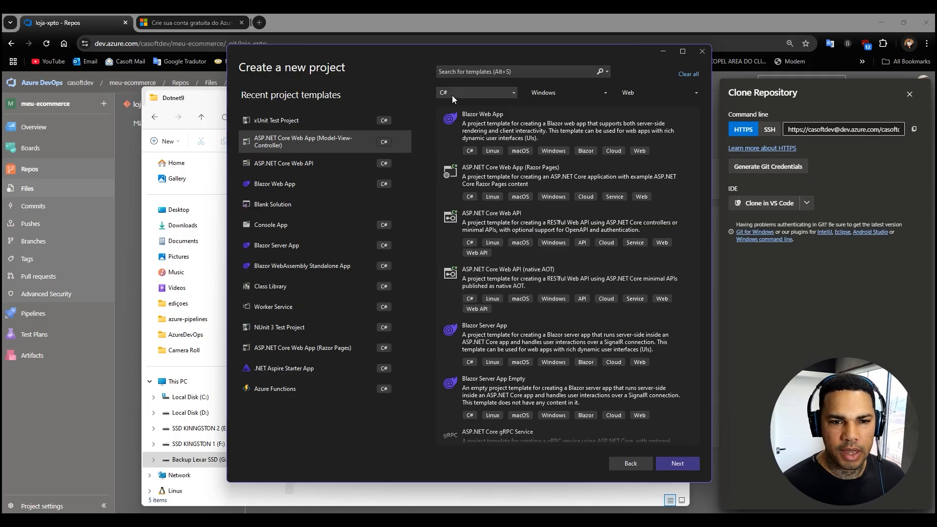
left_click(496, 95)
left_click(496, 94)
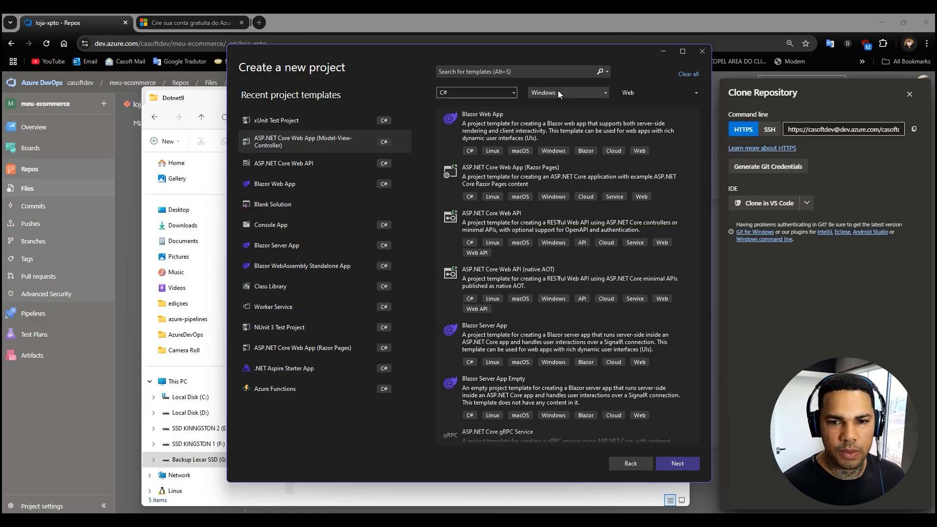
left_click(651, 93)
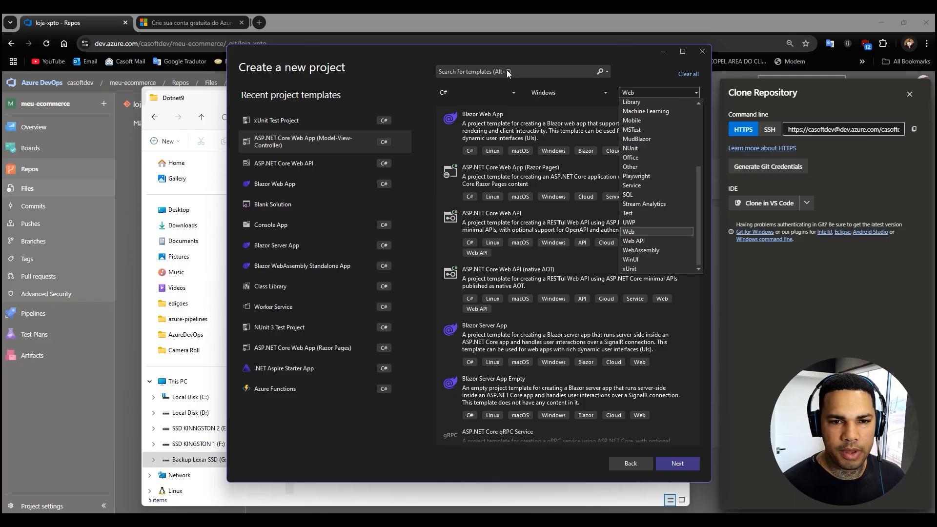
left_click(491, 68)
left_click(492, 69)
type("mvc")
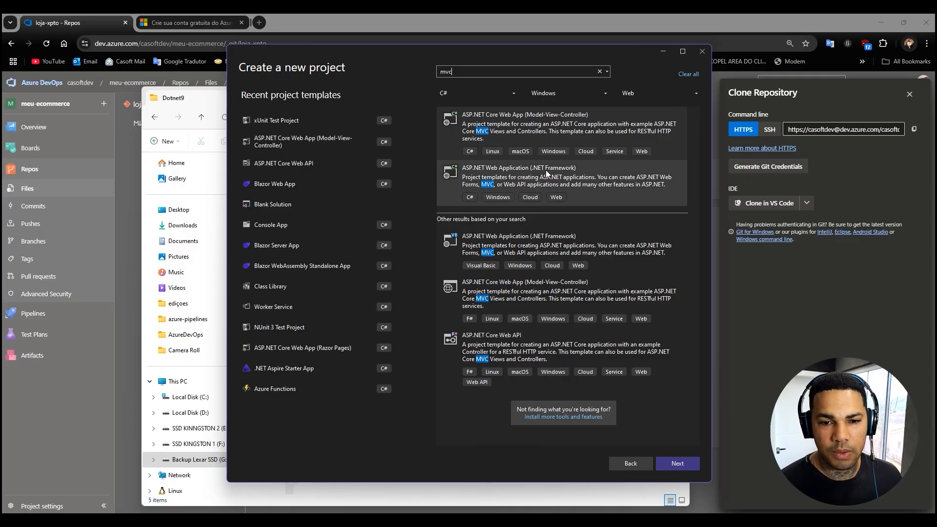
double_click(543, 119)
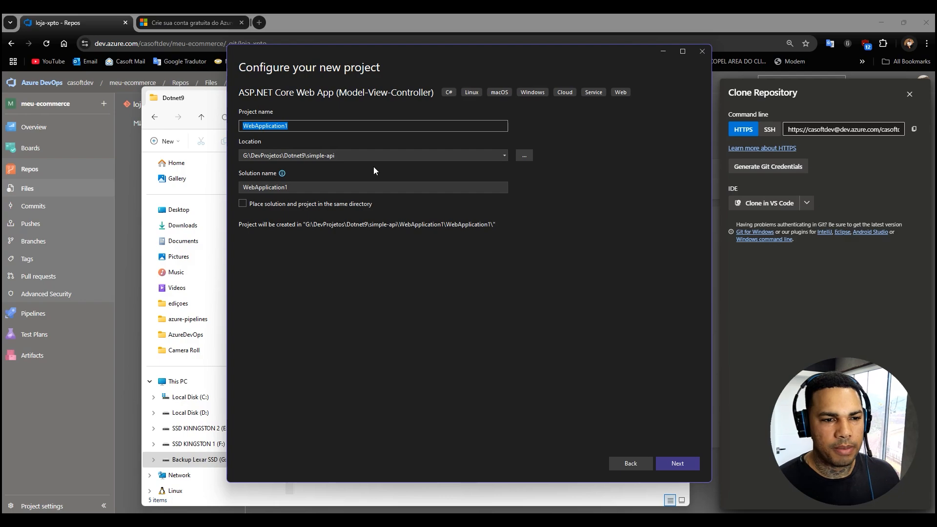
Set the new project's location to the cloned loja-xpto folder under G:\DevProjetos\Dotnet9.
left_click(522, 156)
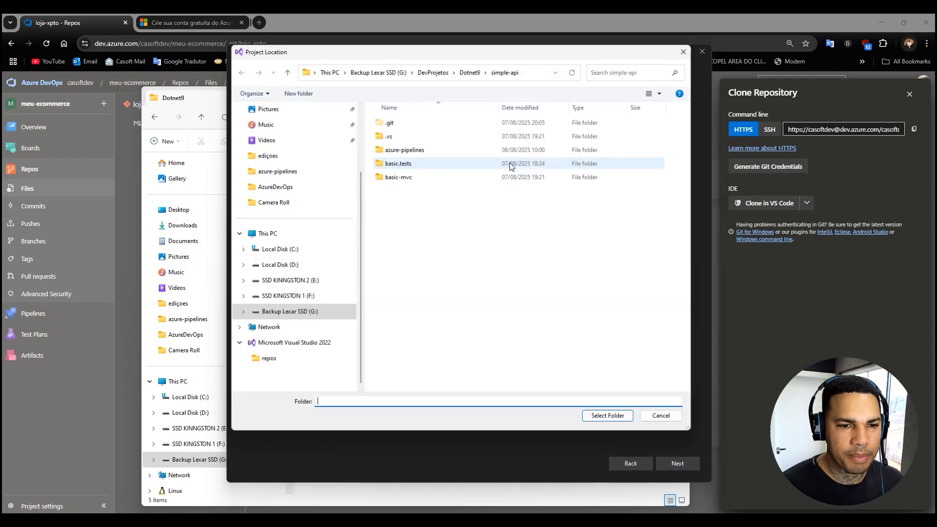
left_click(472, 75)
double_click(398, 154)
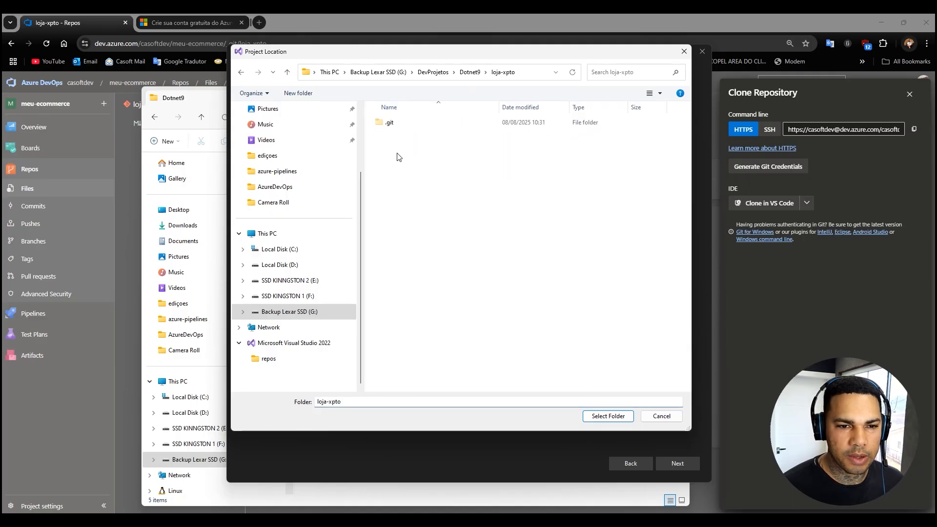
left_click(602, 419)
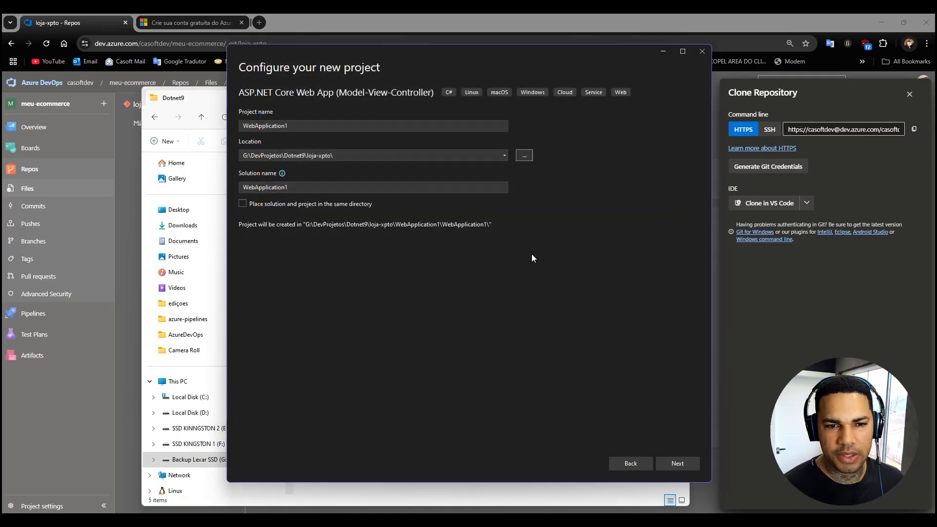
Name the project and solution Loja.Xpto and create it on .NET 8.0 with the preset additional options.
double_click(322, 127)
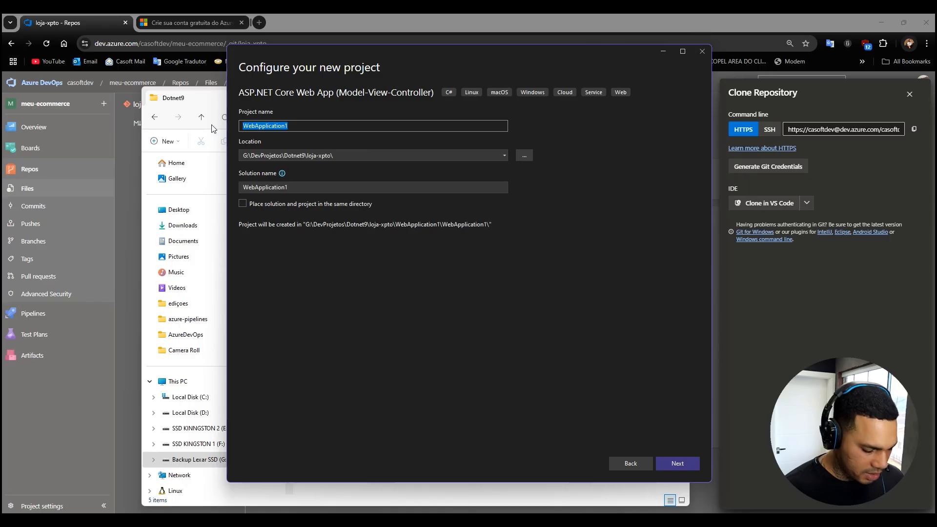
type("LOja.")
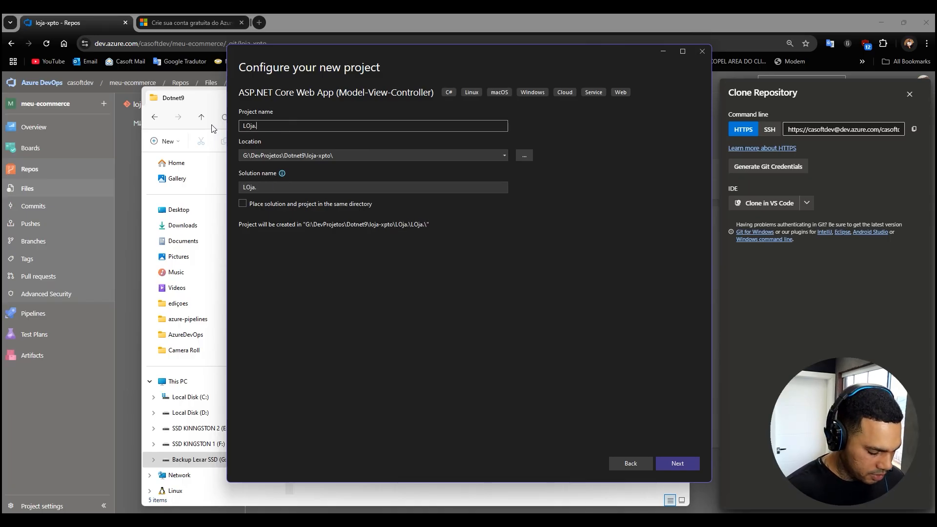
type("Xpto")
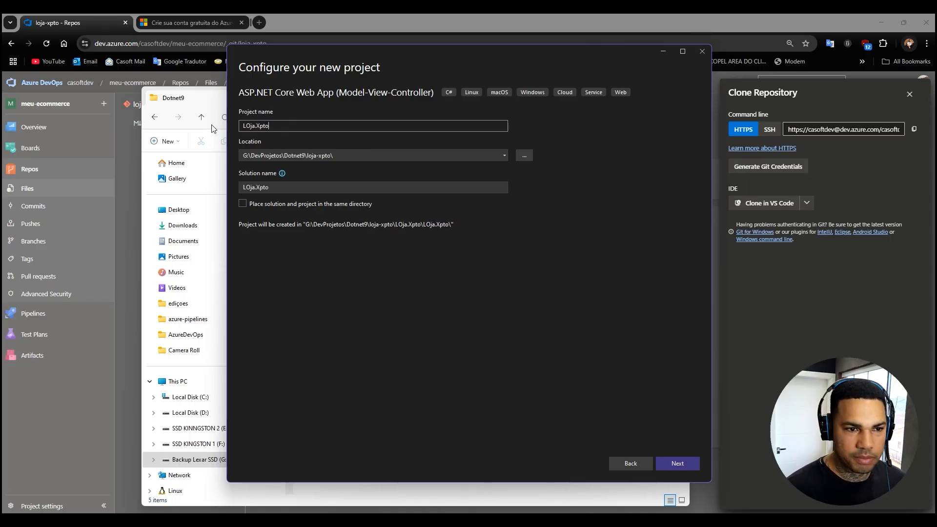
left_click(245, 127)
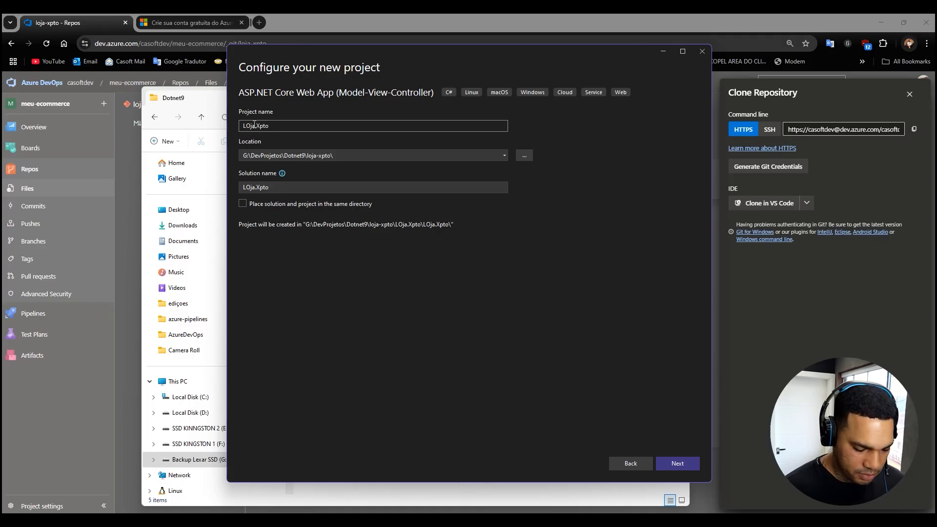
key("Delete")
type("o")
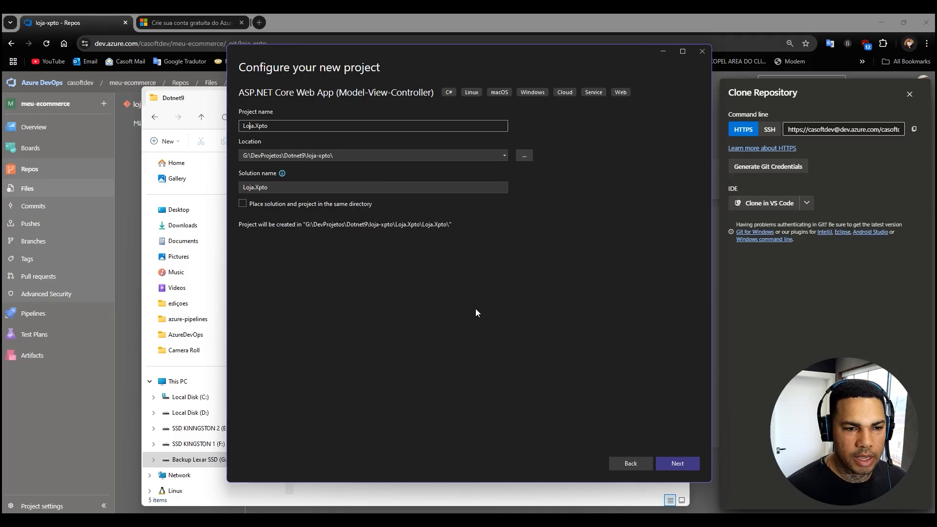
left_click(673, 468)
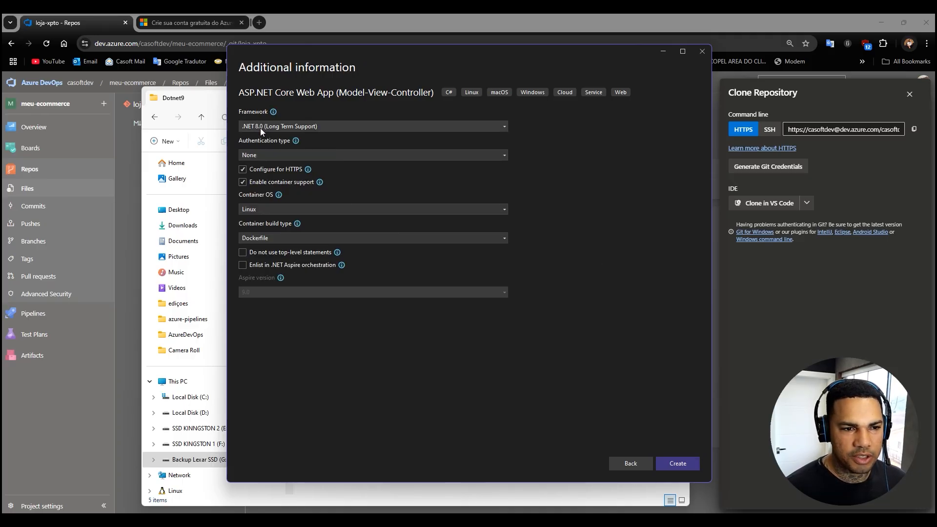
left_click(669, 466)
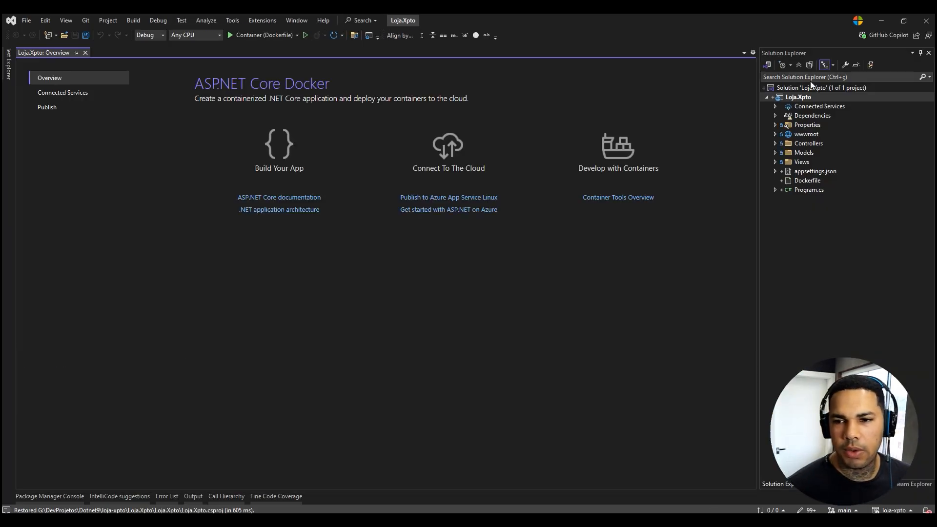
Start adding a new project to the Loja.Xpto solution using the C# xUnit Test Project template.
left_click(791, 89)
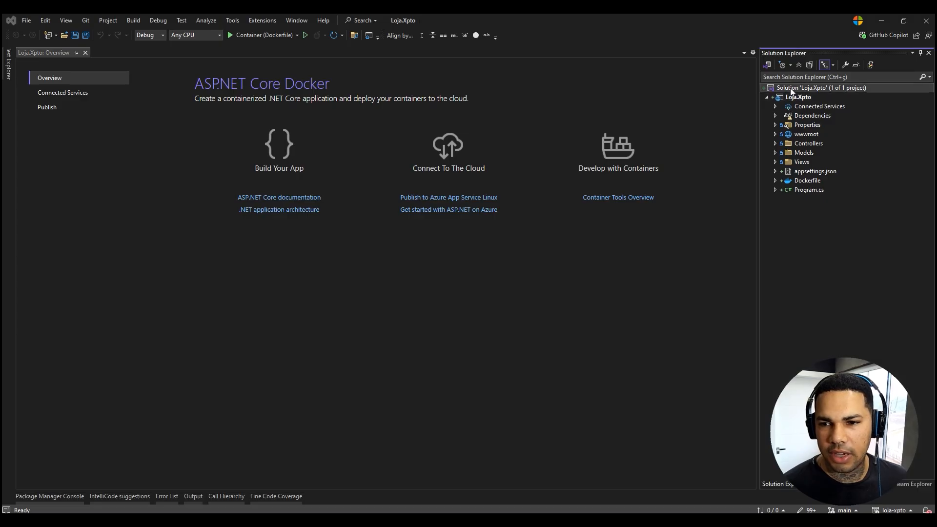
right_click(792, 90)
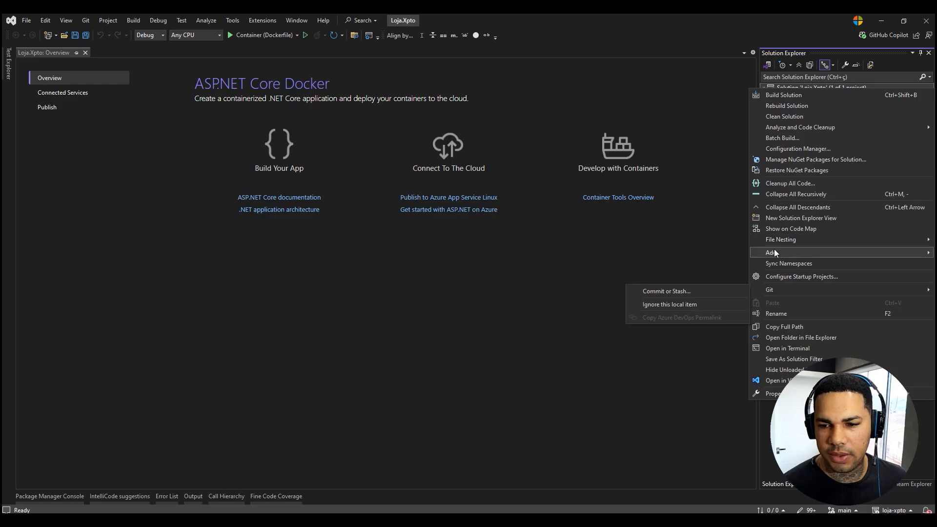
mouse_move(774, 249)
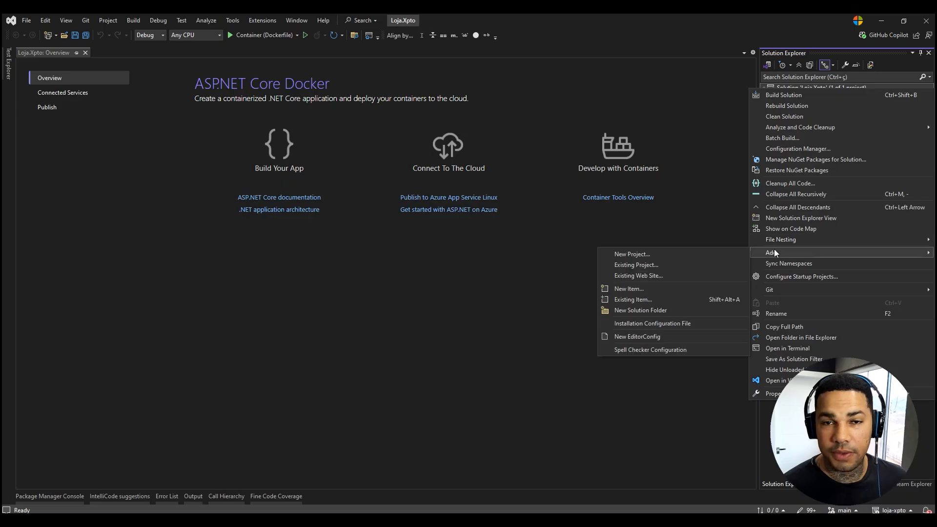
left_click(635, 254)
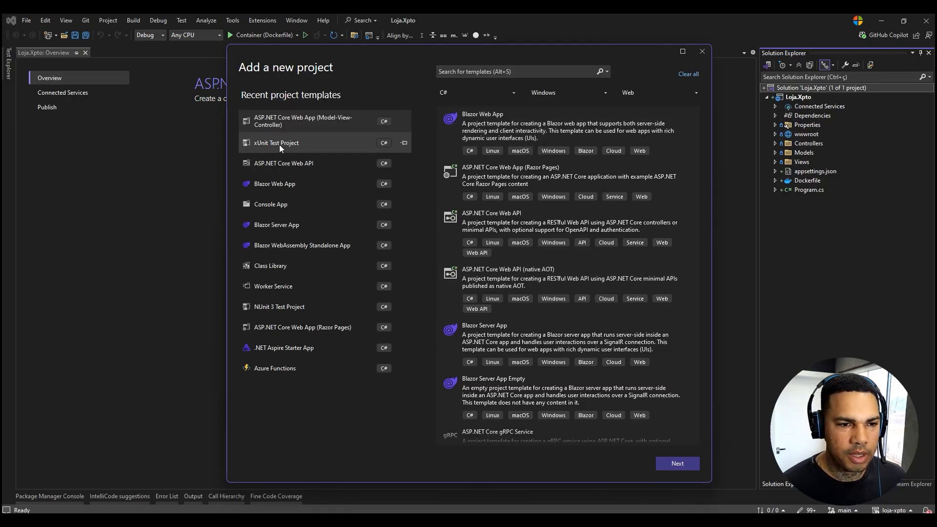
left_click(279, 145)
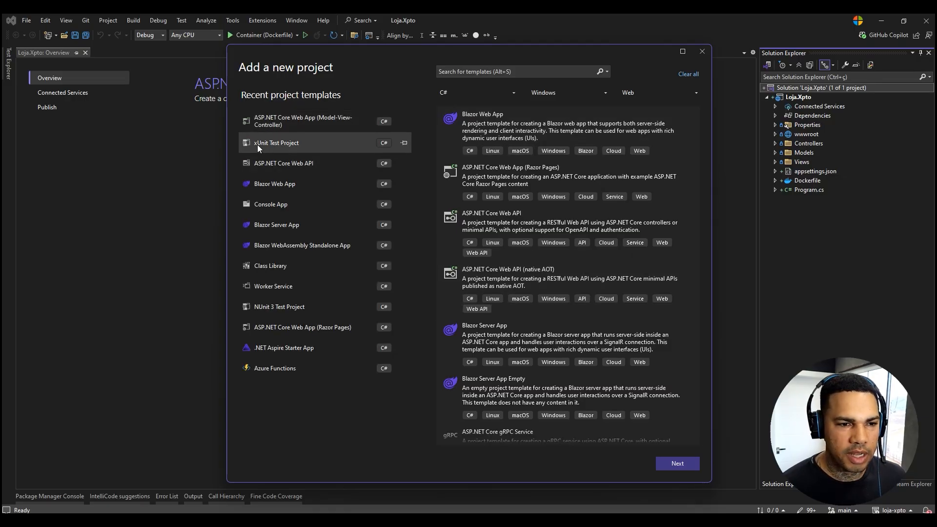
left_click(476, 72)
type("xUni")
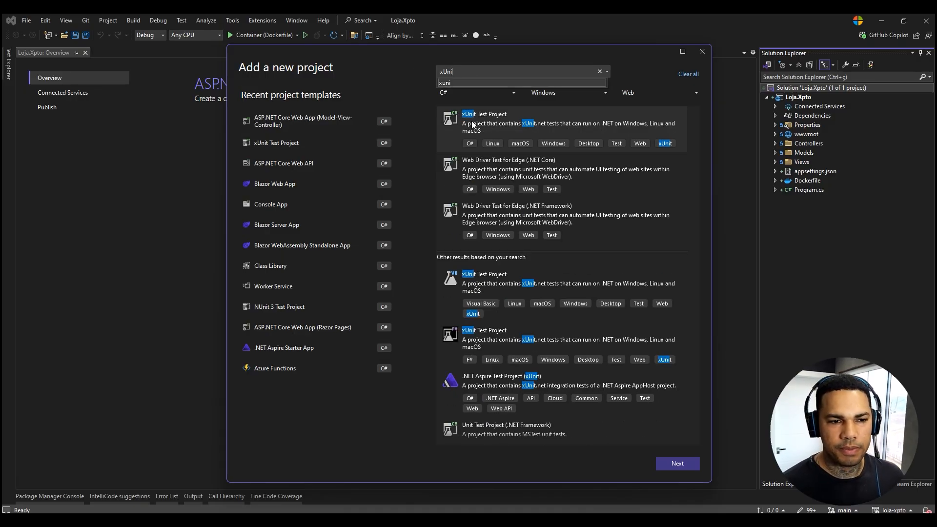
left_click(490, 127)
double_click(286, 143)
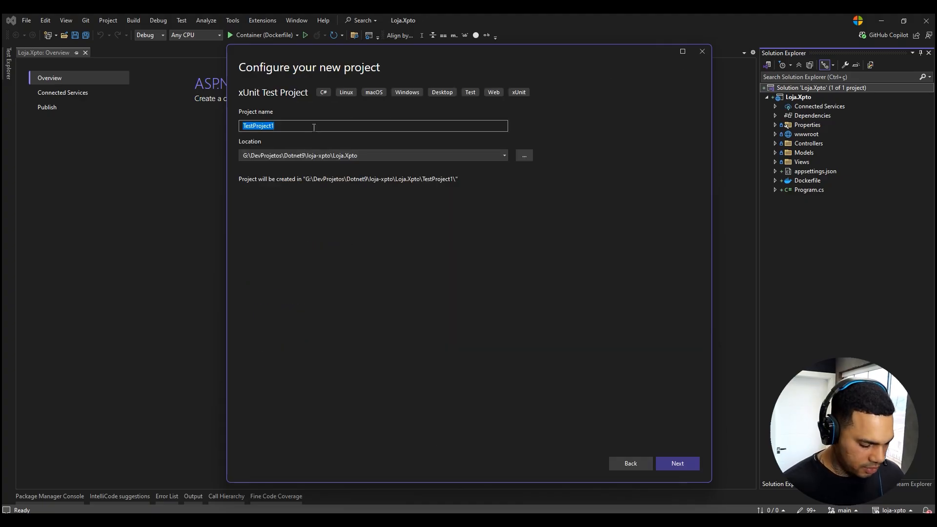
Name the xUnit test project Loja.Xpto.Test.
type("Li")
key("BackSpace")
type("oja.Xpto.Test")
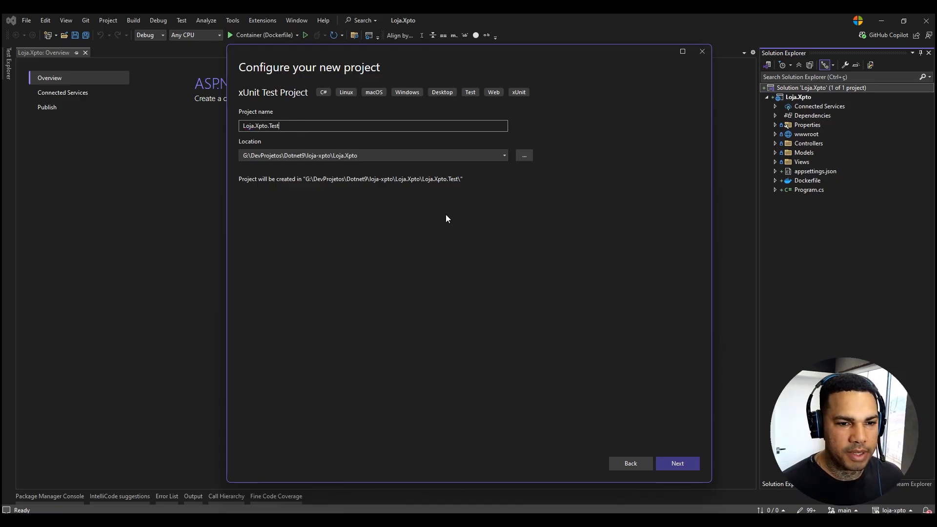
Set the test project's location to the loja-xpto repository folder and create the project.
left_click(368, 156)
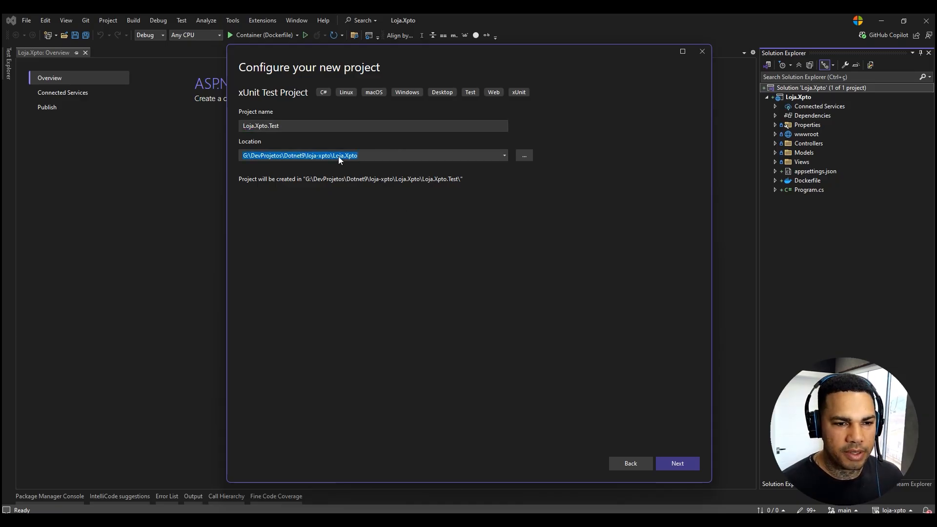
left_click(530, 157)
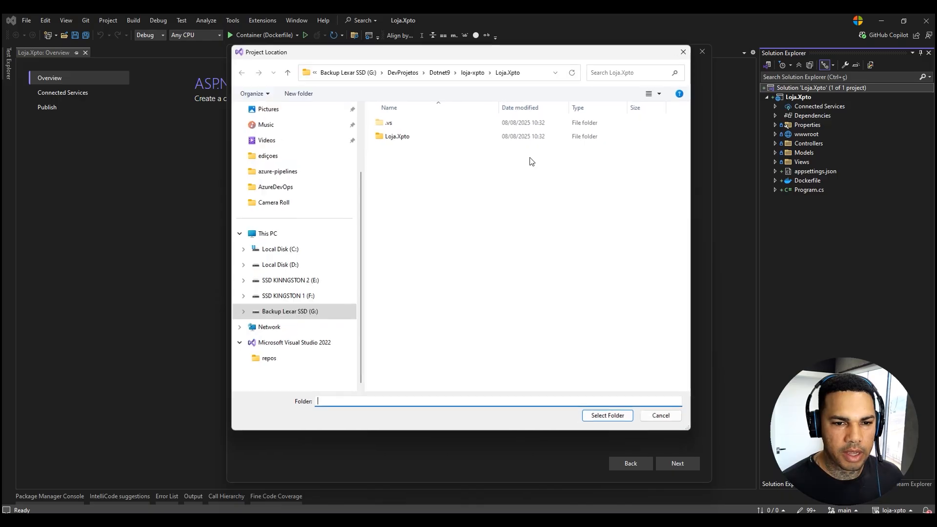
left_click(473, 73)
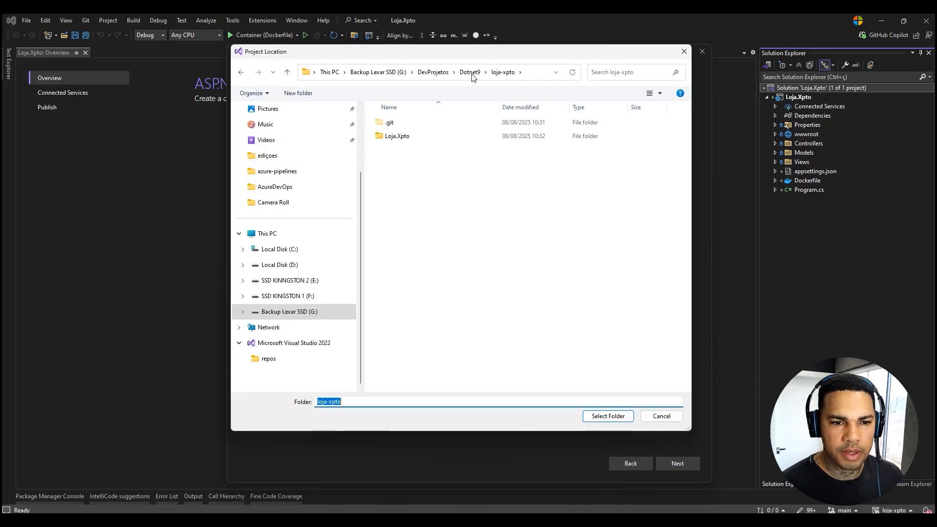
left_click(605, 417)
left_click(677, 461)
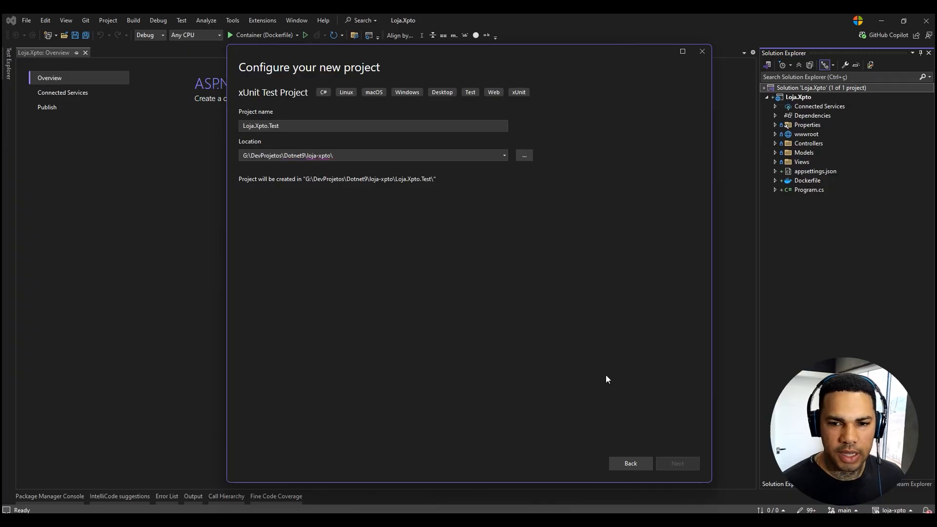
left_click(686, 460)
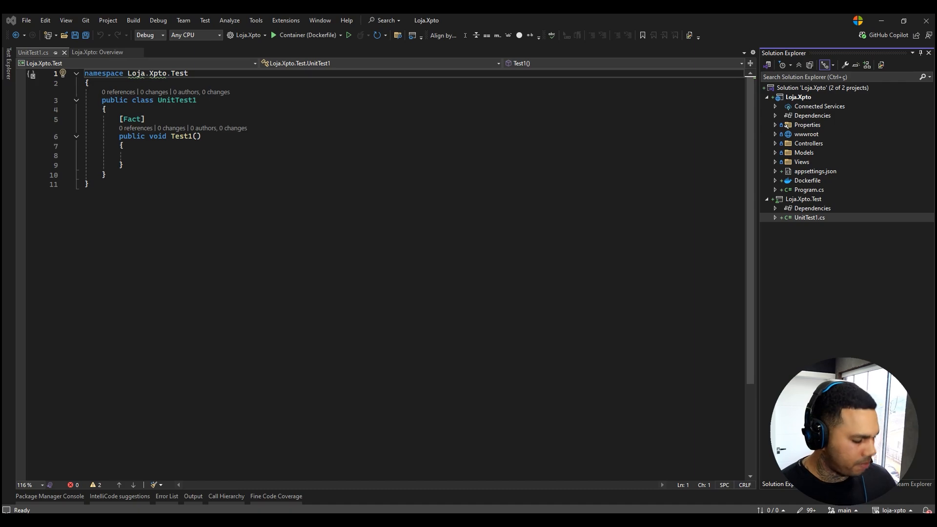
Replace the empty Test1 method in UnitTest1.cs with the copied Test1, Test2 and Test3 unit tests.
left_click_drag(138, 173, 86, 122)
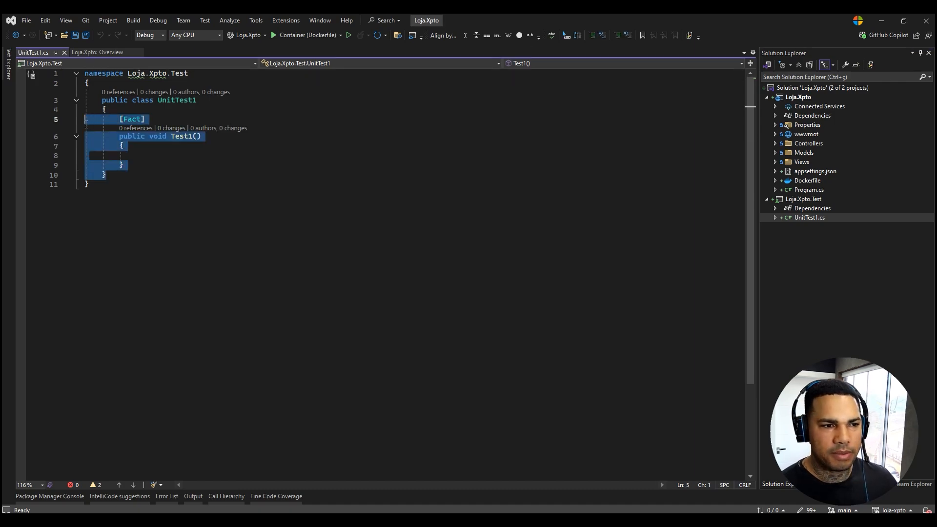
left_click(151, 147)
left_click_drag(134, 164, 86, 122)
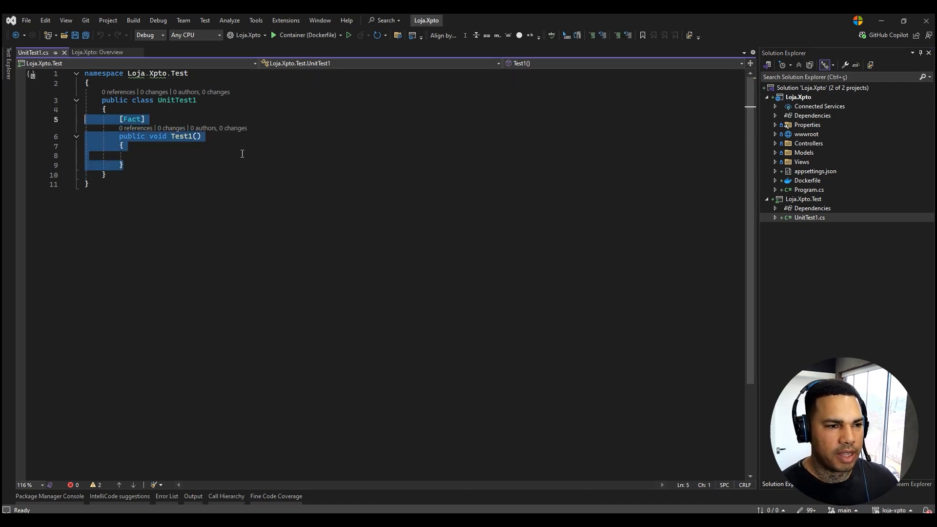
type("[Fact]         public void Test1()         {             // Arrange             int expected = 5;              // Act             int actual = 2 + 3;              // Assert             Assert.Equal(expected, actual);         }          [Fact]         public void Test2()         {             // Arrange             string input = \"hello\";             string expected = \"HELLO\";              // Act             string actual = input.ToUpper();              // Assert             Assert.Equal(expected, actual);         }          [Fact]         public void Test3()         {             // Arrange             var list = new List<int> { 1, 2, 3 };              // Act & Assert             Assert.Contains(2, list);         }")
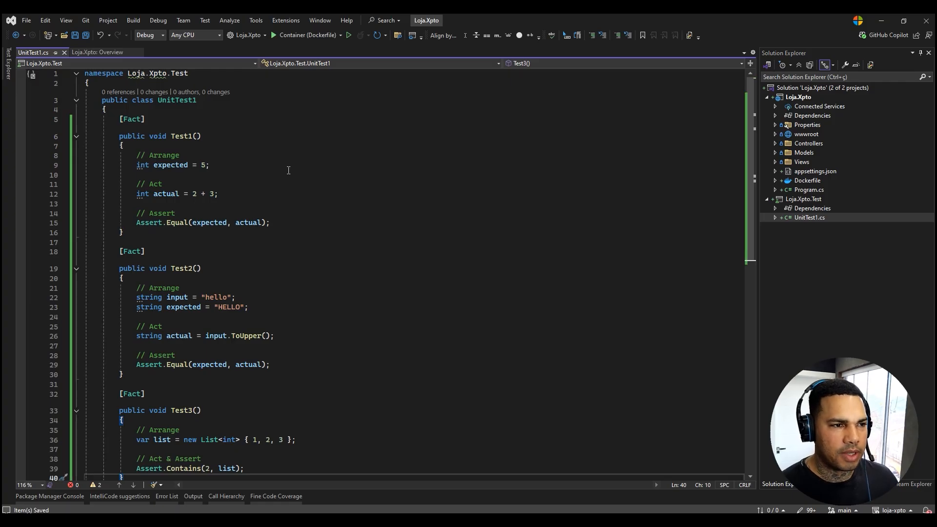
Run all unit tests of Loja.Xpto.Test in the Test Explorer, and close the open UnitTest1.cs and Overview documents.
left_click(9, 73)
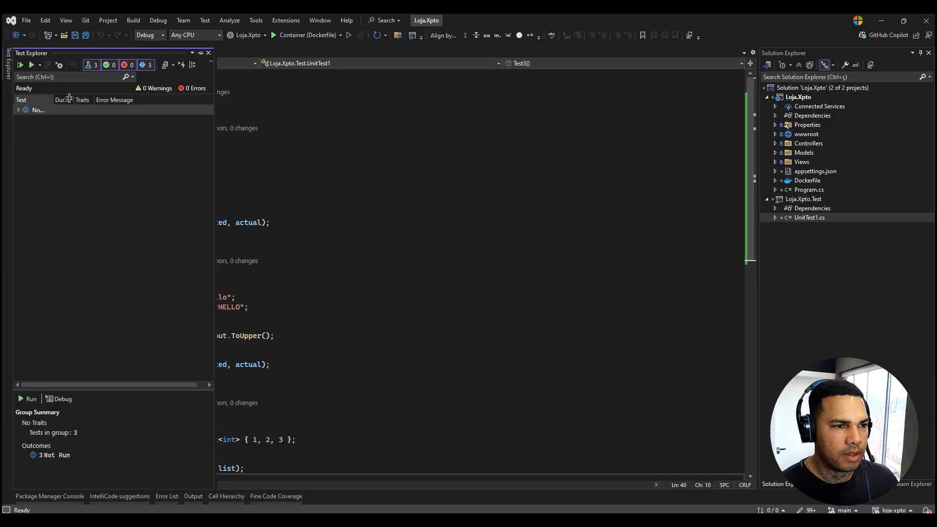
left_click(19, 110)
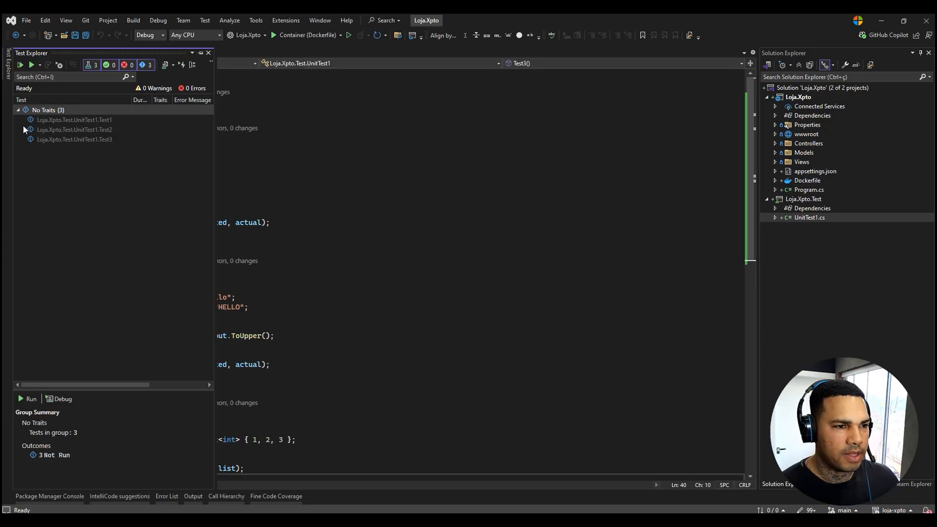
left_click(21, 65)
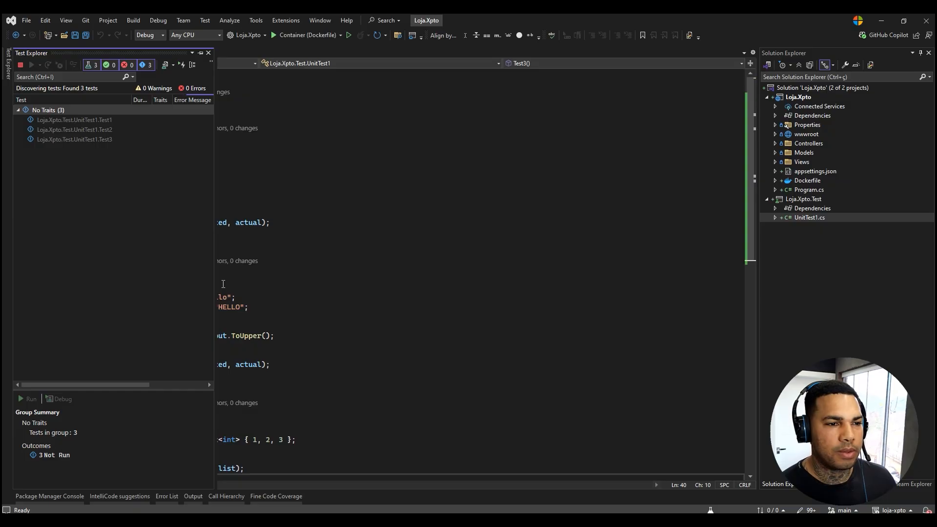
left_click(413, 297)
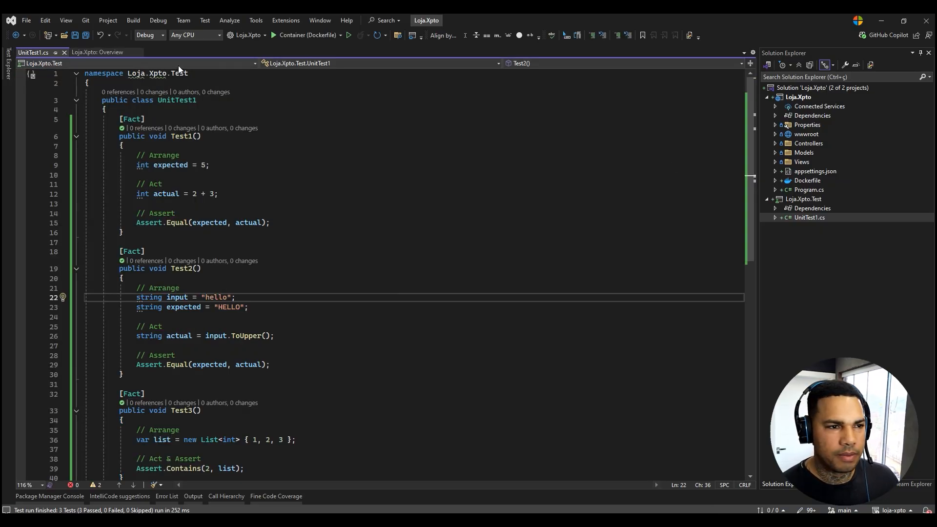
left_click(64, 52)
left_click(85, 52)
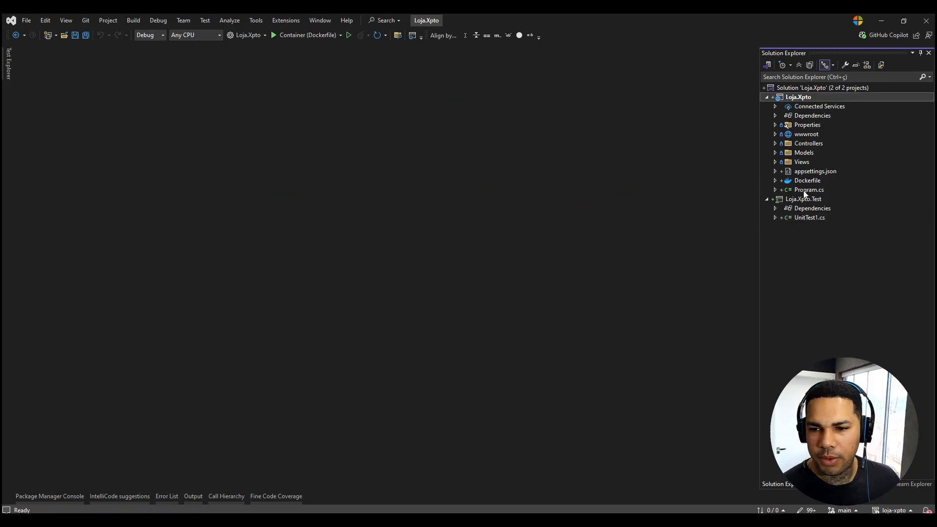
Start adding an empty MVC controller to the Controllers folder of the Loja.Xpto project.
left_click(777, 143)
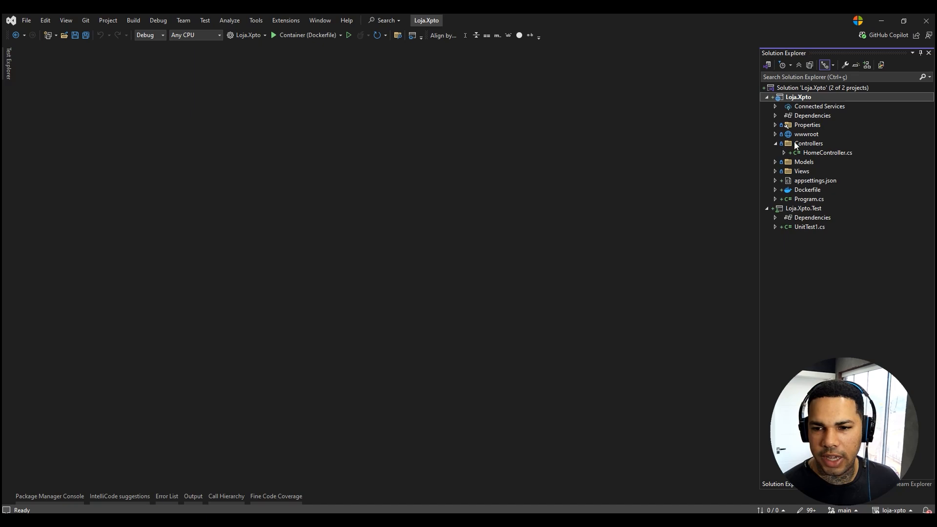
left_click(814, 143)
right_click(814, 143)
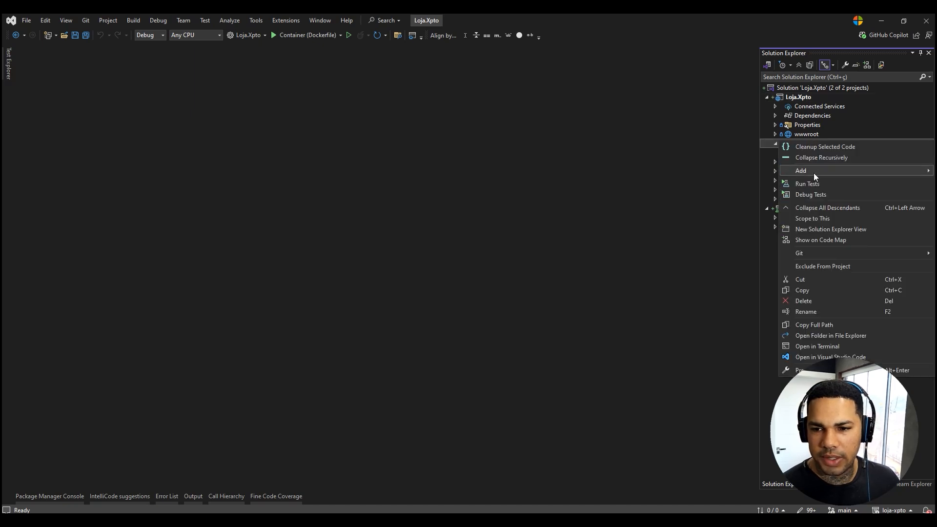
mouse_move(813, 172)
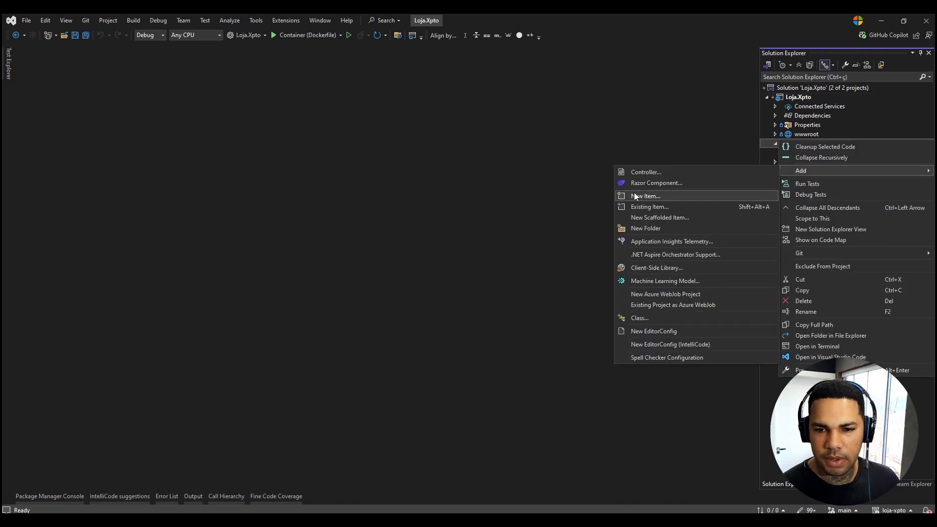
left_click(636, 173)
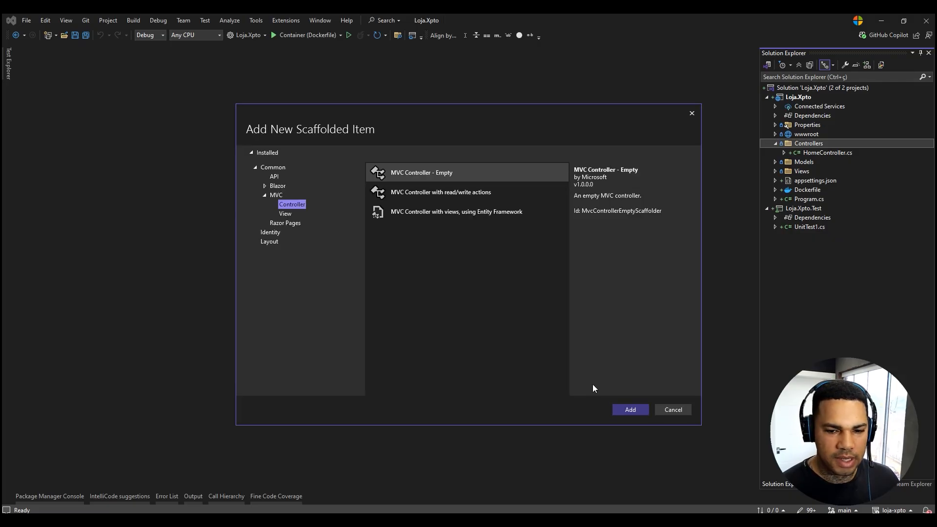
left_click(630, 411)
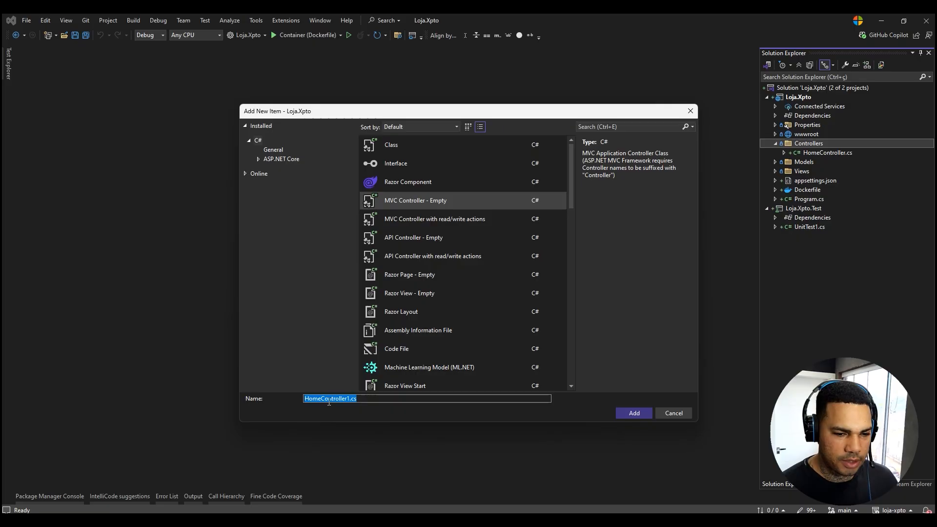
Name the new controller file ProductsController.cs and create it.
key("Right")
key("Left")
key("Left")
key("Left")
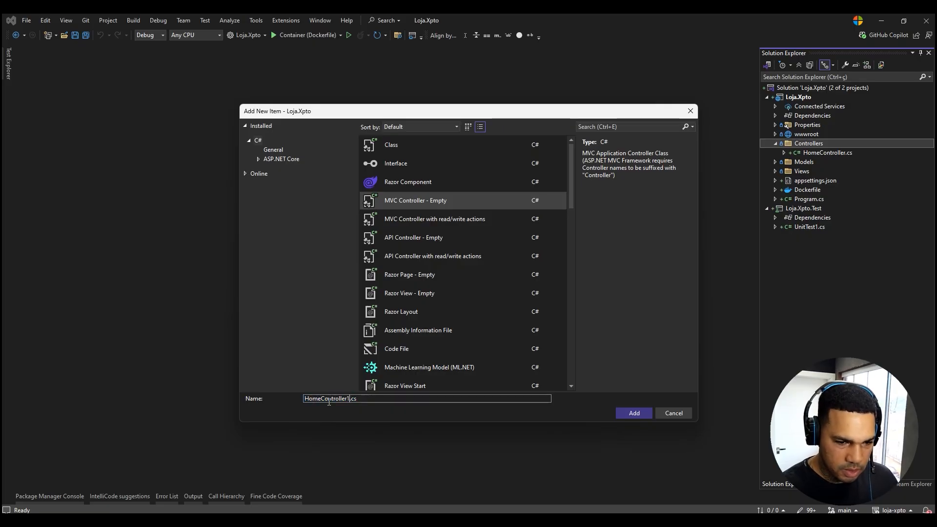
key("Home")
key("Delete")
key("Delete")
key("Delete")
key("Delete")
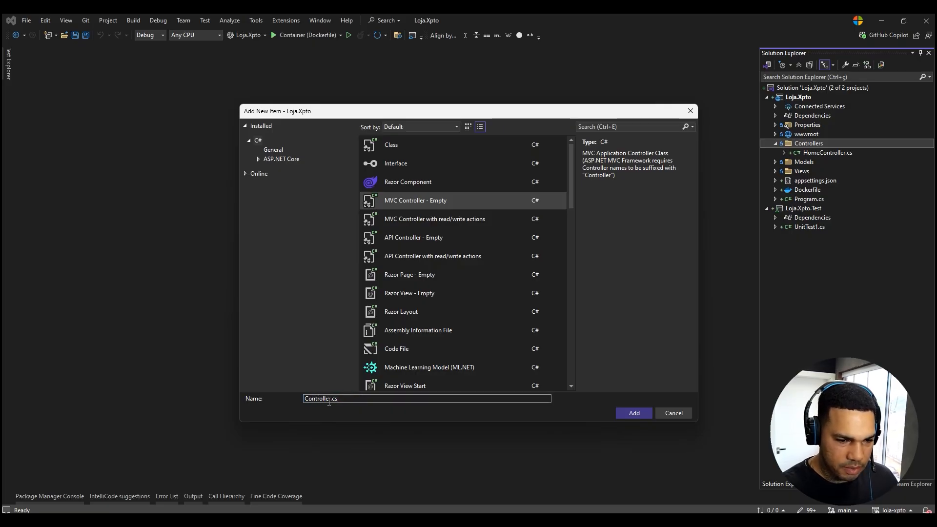
type("Products")
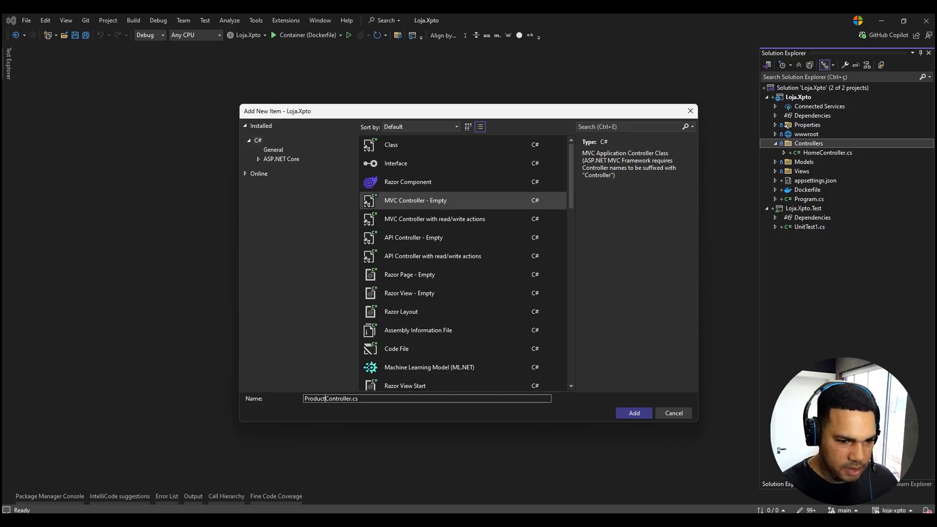
key("Return")
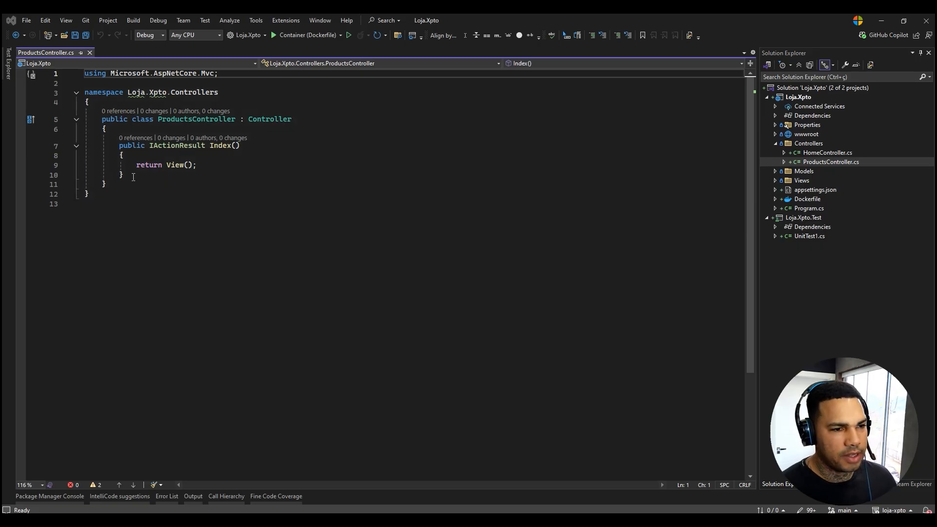
Replace the Index action with the copied async HttpGet version calling FakeProducts.GetProducts(10), and append the copied FakeProducts class at the file's end.
left_click_drag(133, 177, 84, 145)
type("[HttpGet]         public async Task<IActionResult> Index()         {             var products = FakeProducts.GetProducts(10);             return View(products);         }")
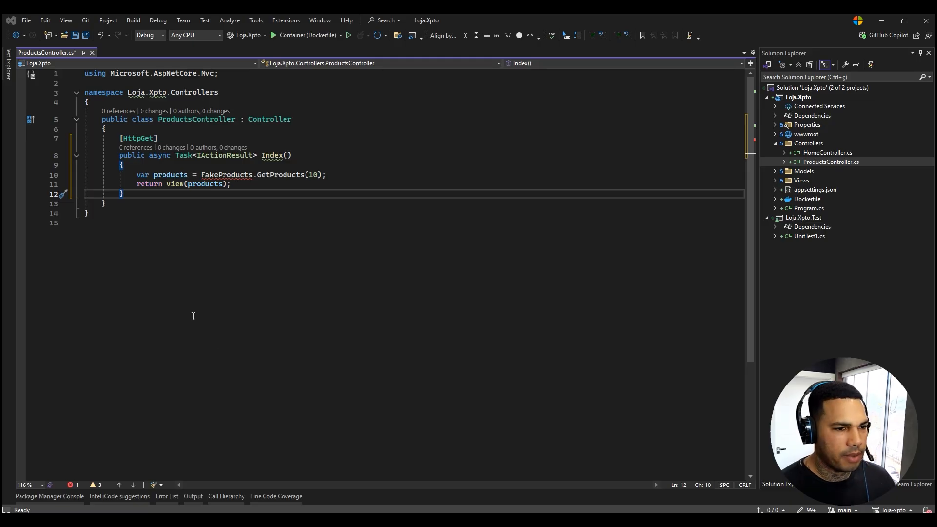
key("ctrl+End")
key("Return")
type("public static class FakeProducts {     public static IEnumerable<ProductsDto> GetProducts(int total)     {         var faker = new Bogus.Faker<ProductsDto>()             .RuleFor(p => p.Id, f => f.Random.Guid())             .RuleFor(p => p.Name, f => f.Commerce.ProductName())             .RuleFor(p => p.Description, f => f.Lorem.Sentence())             .RuleFor(p => p.Price, f => f.Finance.Amount(1, 1000))             .RuleFor(p => p.CreatedAt, f => f.Date.Past(1));          return faker.Generate(total);     } }")
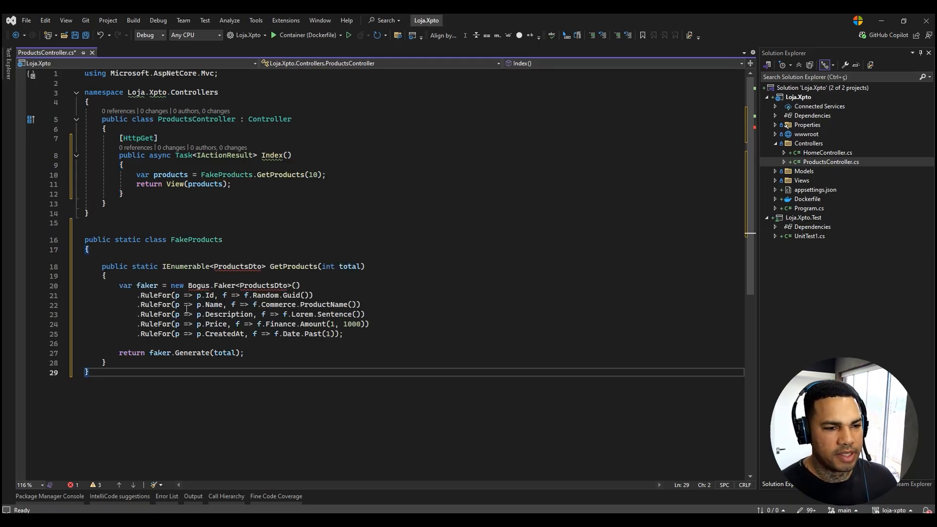
Add a new class named ProductsDto to the Models folder.
mouse_move(236, 265)
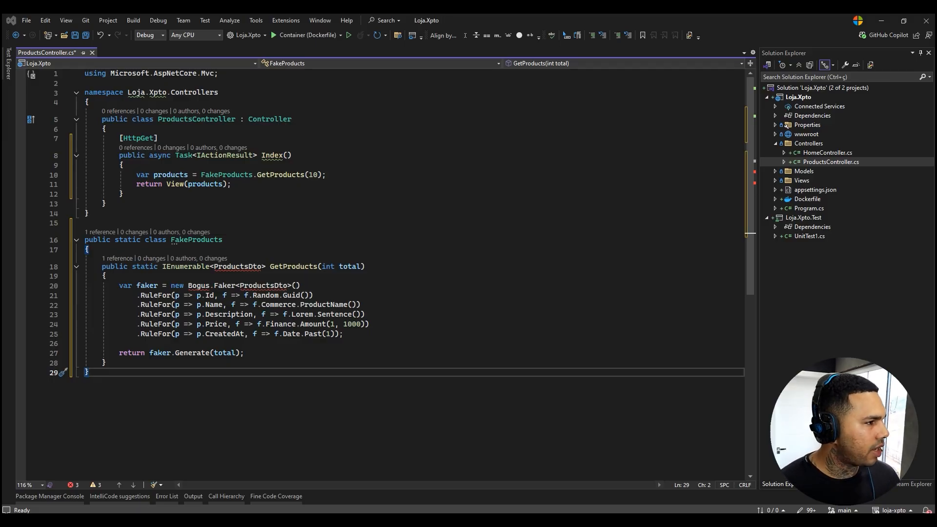
right_click(805, 171)
mouse_move(802, 201)
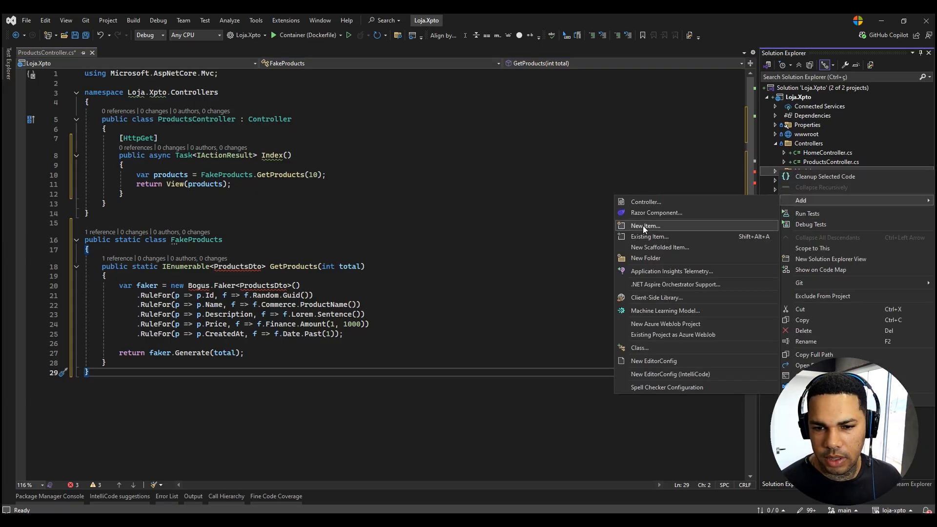
left_click(641, 347)
type("ProductsDto")
left_click(634, 413)
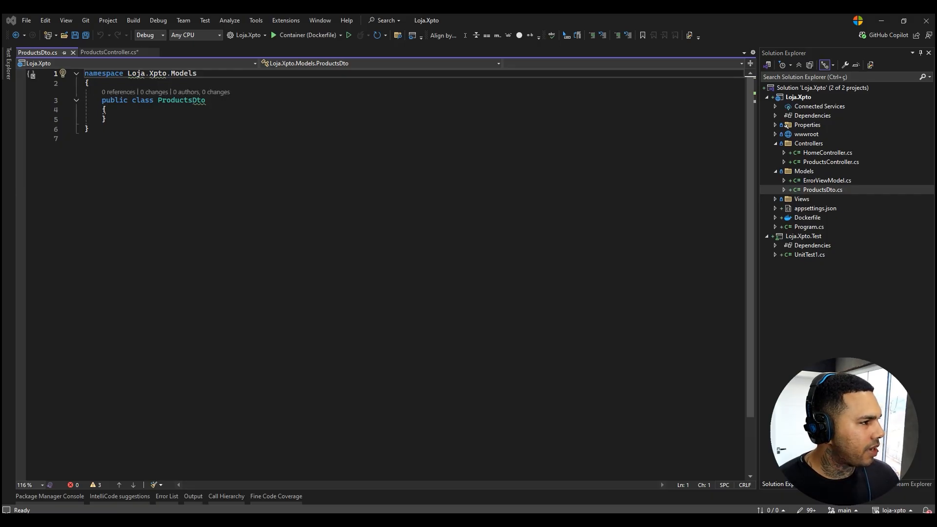
Make the Loja.Xpto.Models namespace file-scoped, replace the class with the copied sealed record ProductsDto, and save all files.
left_click(215, 74)
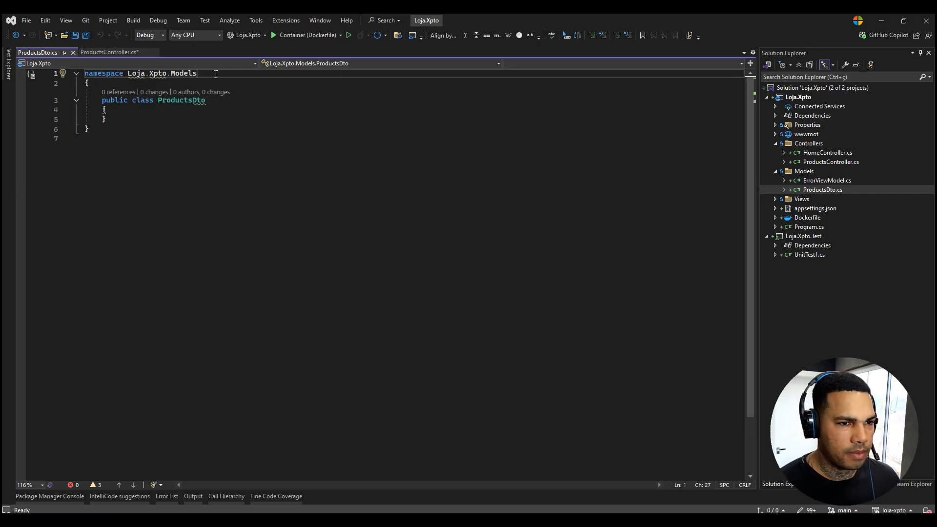
type(";")
left_click_drag(84, 100, 207, 154)
type("public sealed record ProductsDto {     public Guid Id { get; set; }      public string? Name { get; set; }      public string? Description { get; set; }      public decimal Price { get; set; }      public DateTime CreatedAt { get; set; } }")
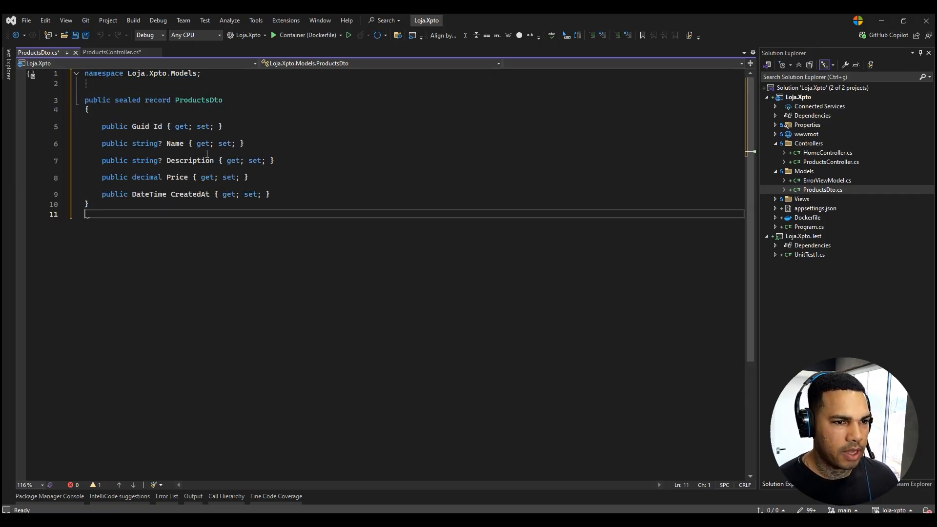
key("ctrl+shift+s")
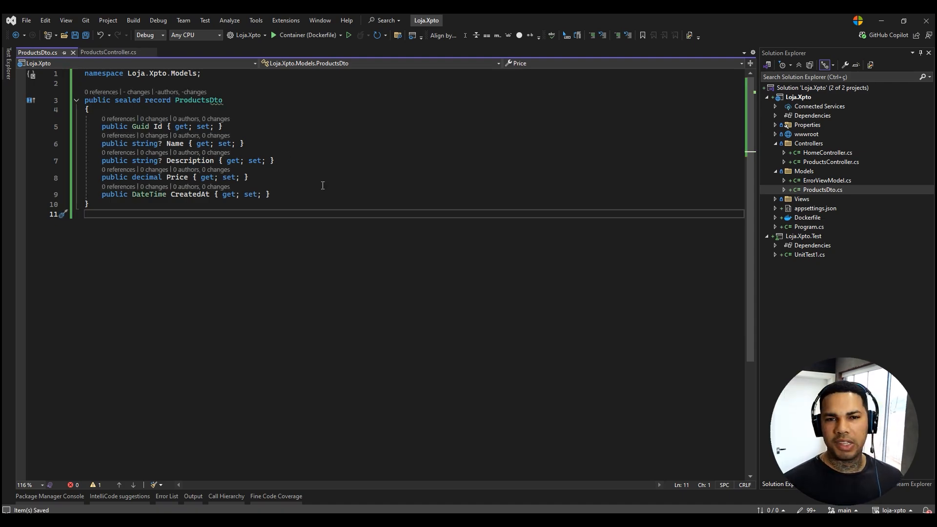
Close ProductsDto.cs and apply the suggested fix that adds the Loja.Xpto.Models using directive to ProductsController.cs.
middle_click(42, 50)
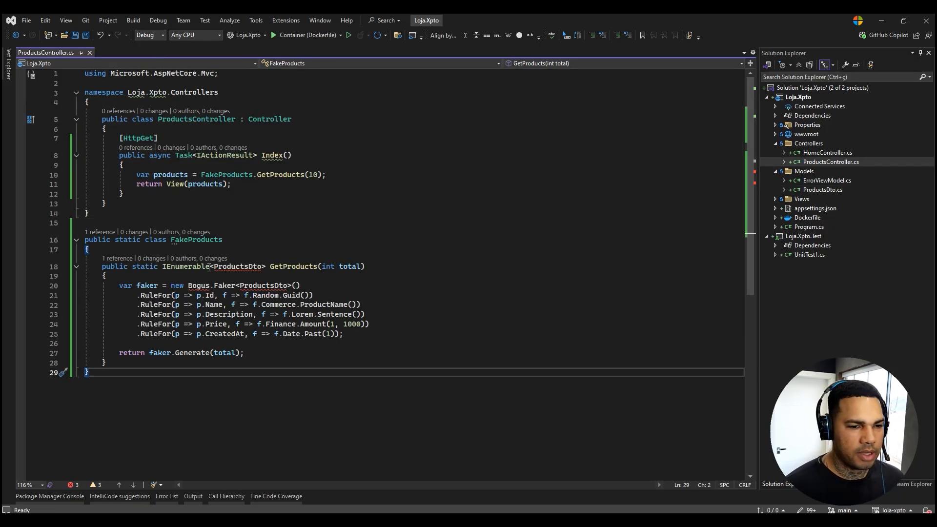
left_click(246, 297)
left_click(244, 294)
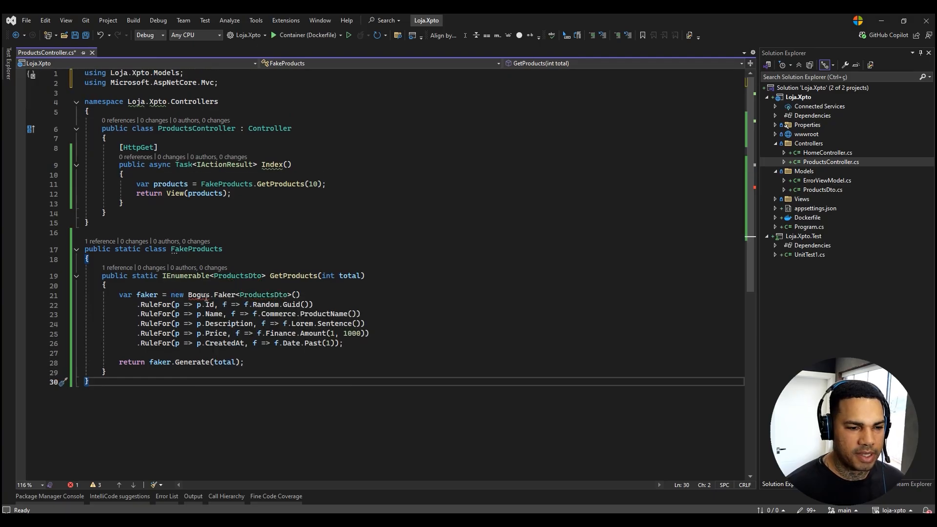
mouse_move(203, 298)
left_click(224, 326)
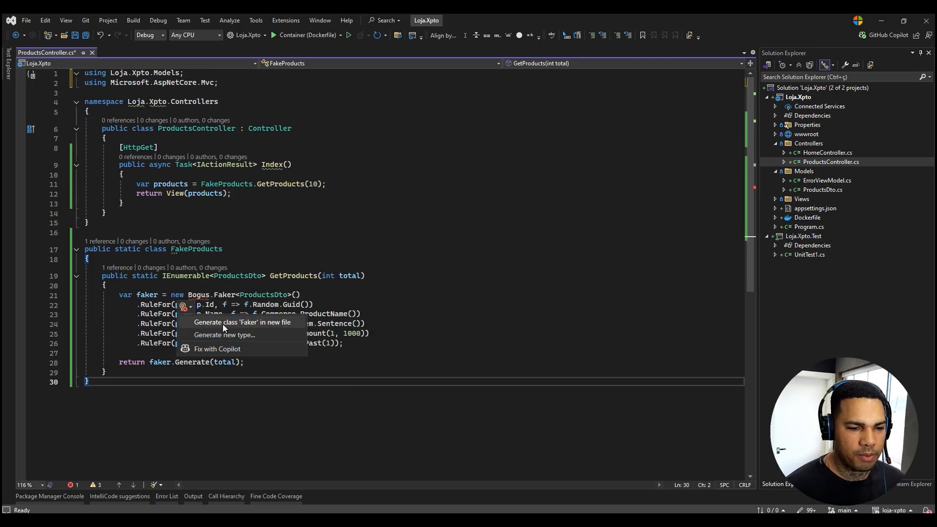
left_click(338, 216)
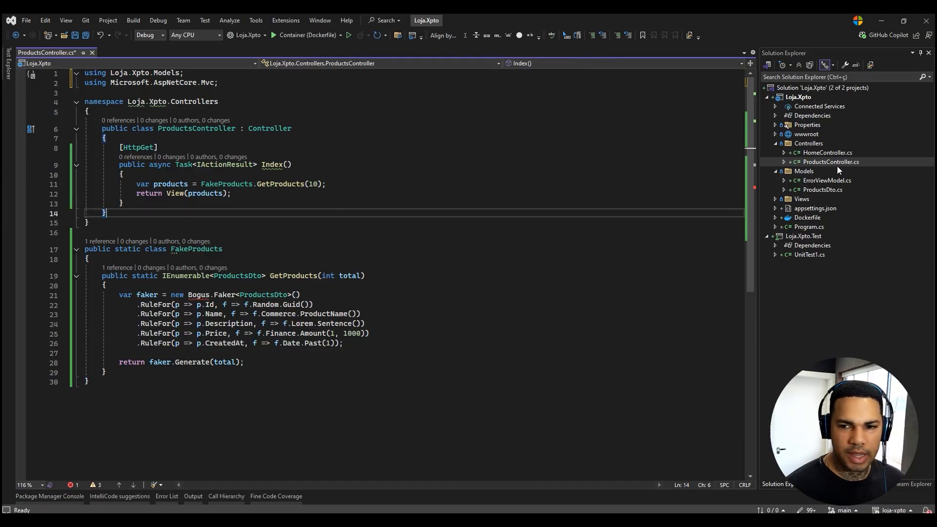
Add package references for AutoBogus 2.13.1, Bogus 35.6.3 and Microsoft.VisualStudio.Web.CodeGeneration.Design 9.0.0 to the Loja.Xpto project file and save all.
double_click(799, 97)
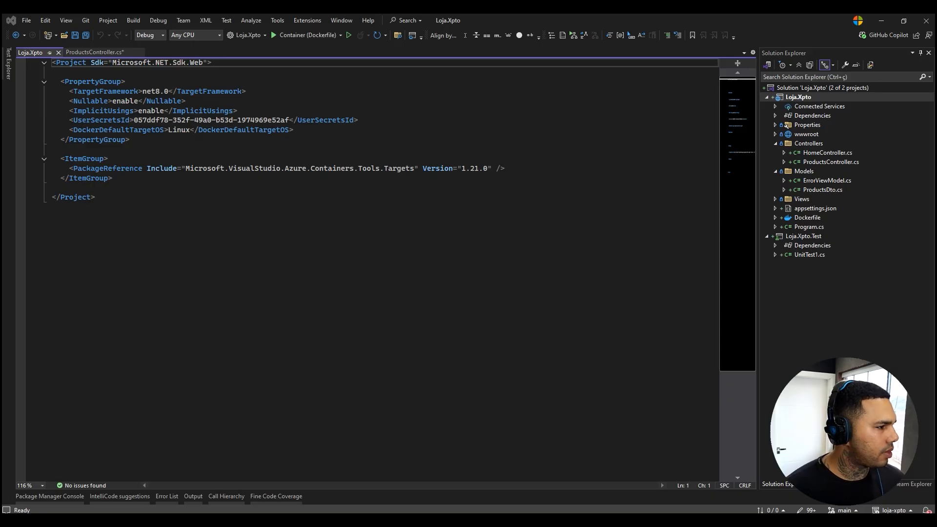
left_click(156, 190)
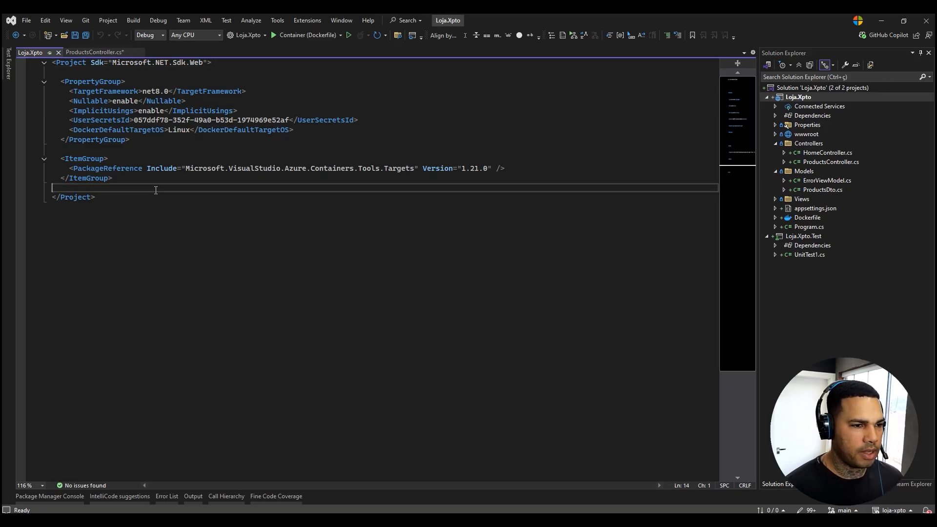
key("Return")
key("Return")
key("Up")
type("<ItemGroup>     <PackageReference Include=\"AutoBogus\" Version=\"2.13.1\" />     <PackageReference Include=\"Bogus\" Version=\"35.6.3\" />     <PackageReference Include=\"Microsoft.VisualStudio.Web.CodeGeneration.Design\" Version=\"9.0.0\" /> </ItemGroup>")
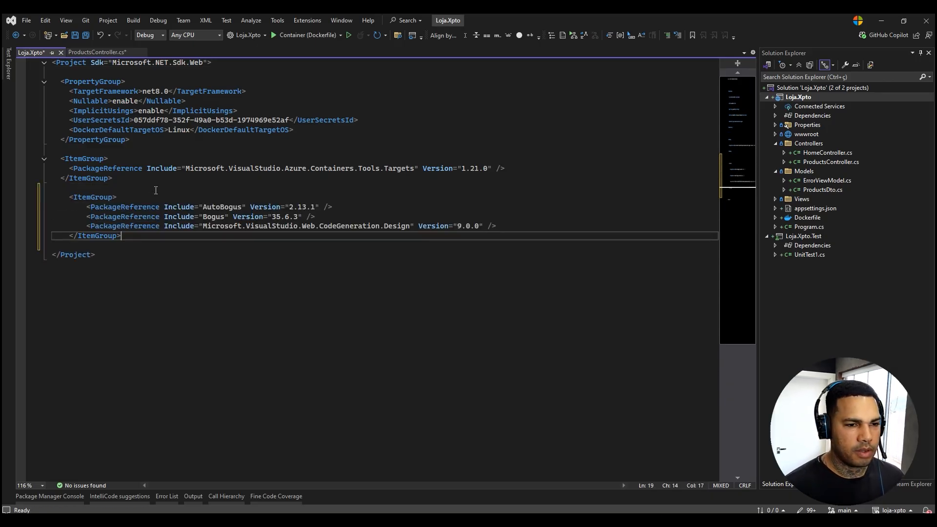
key("ctrl+shift+s")
Check the Bogus package reference in the Loja.Xpto project file, then save and close the file.
double_click(218, 217)
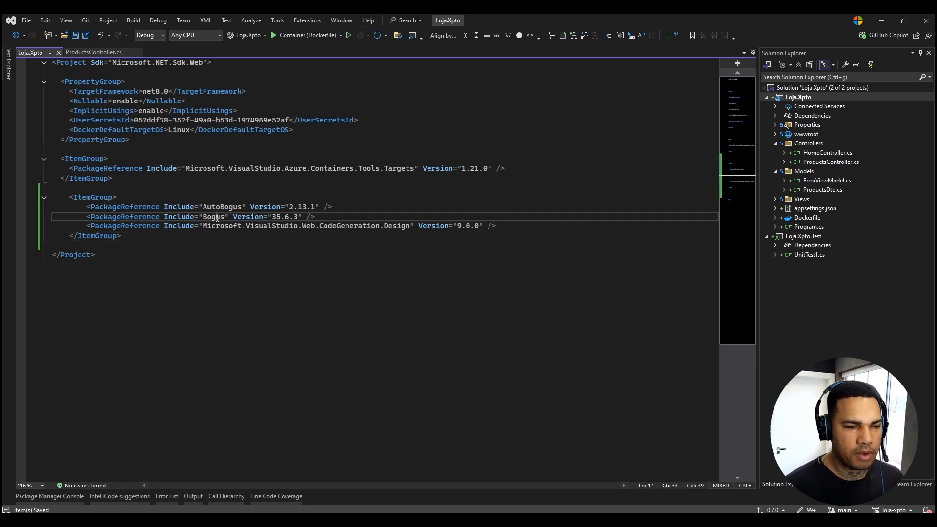
left_click(345, 207)
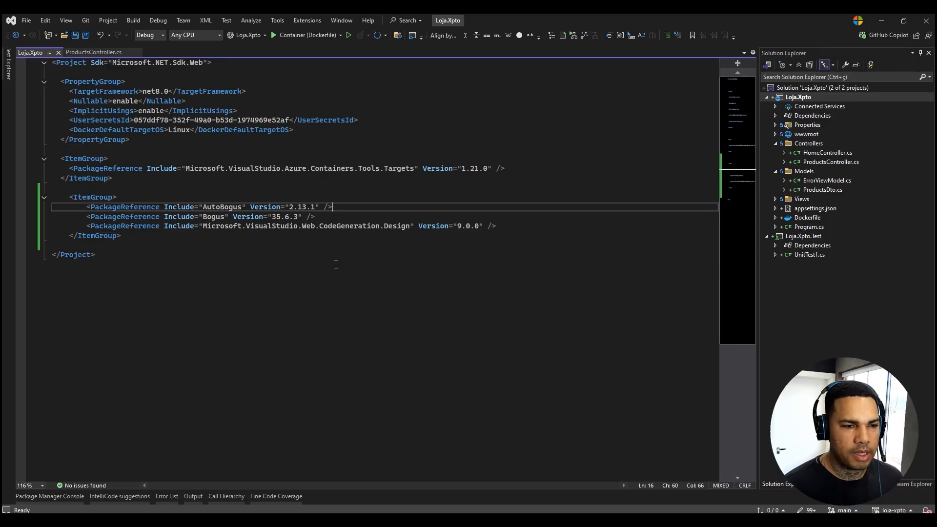
key("ctrl+s")
key("Down")
left_click_drag(323, 215, 69, 217)
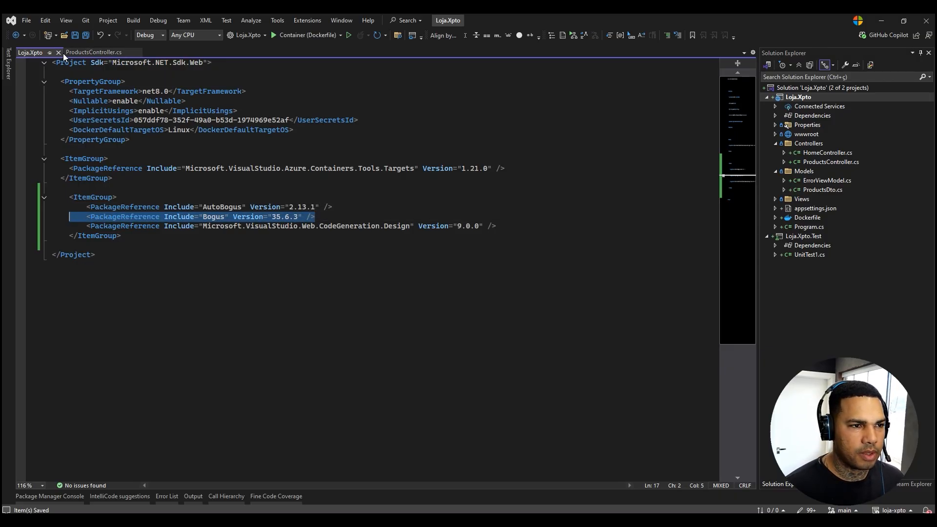
left_click(59, 52)
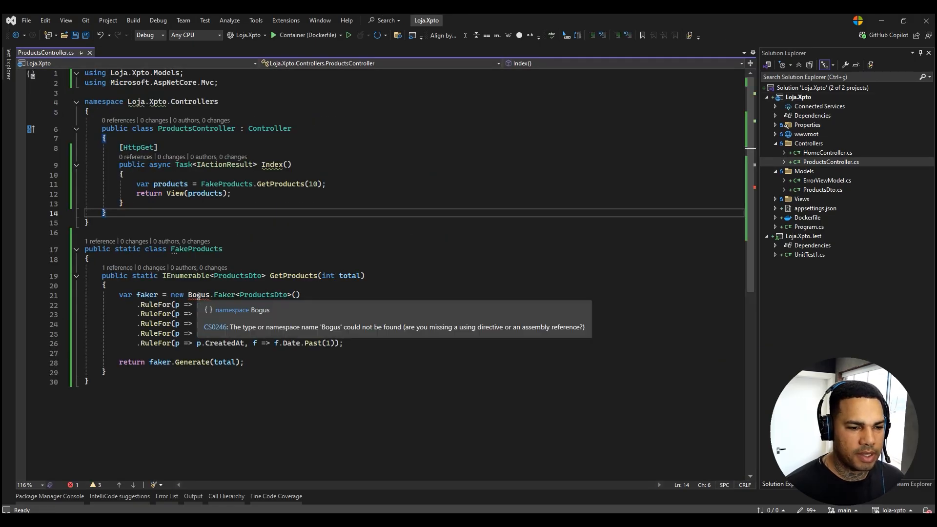
Save ProductsController.cs and select the FakeProducts class name in its declaration.
left_click(403, 305)
key("ctrl+s")
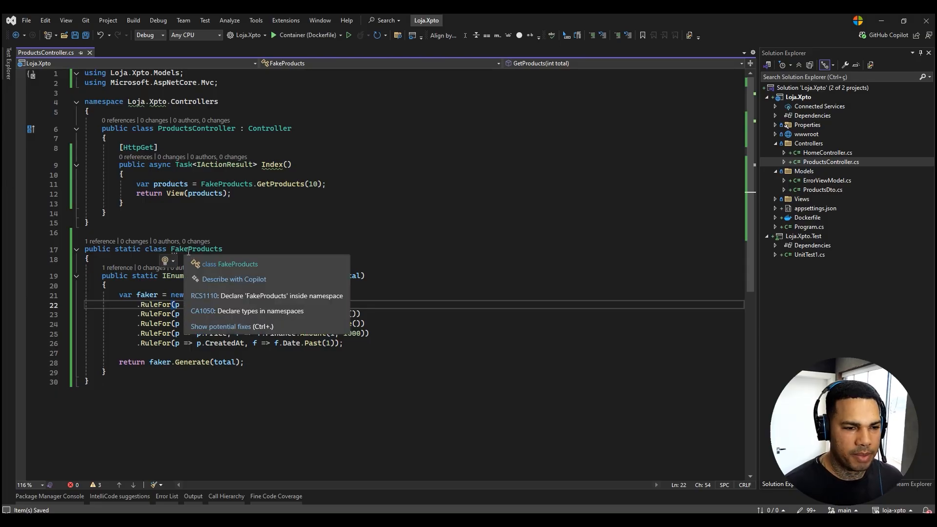
double_click(185, 251)
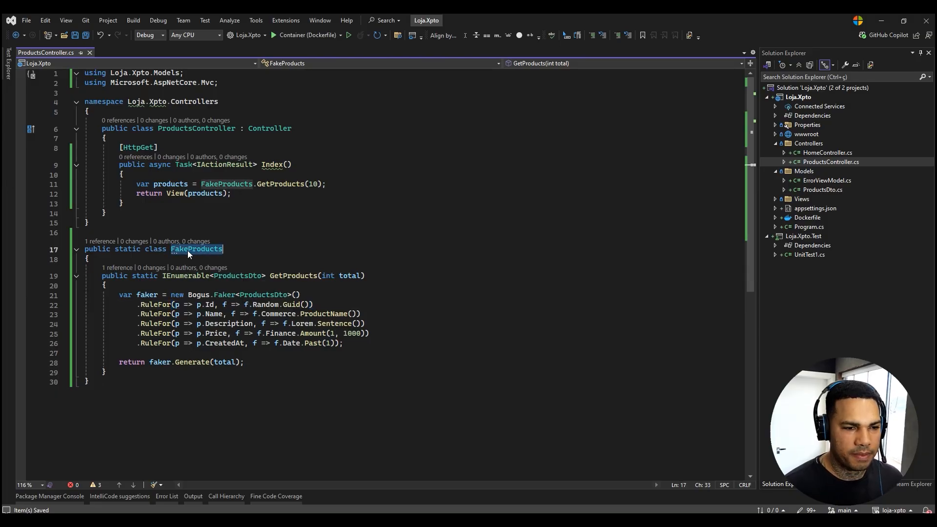
Add a new folder named Utils to the Loja.Xpto project.
right_click(794, 98)
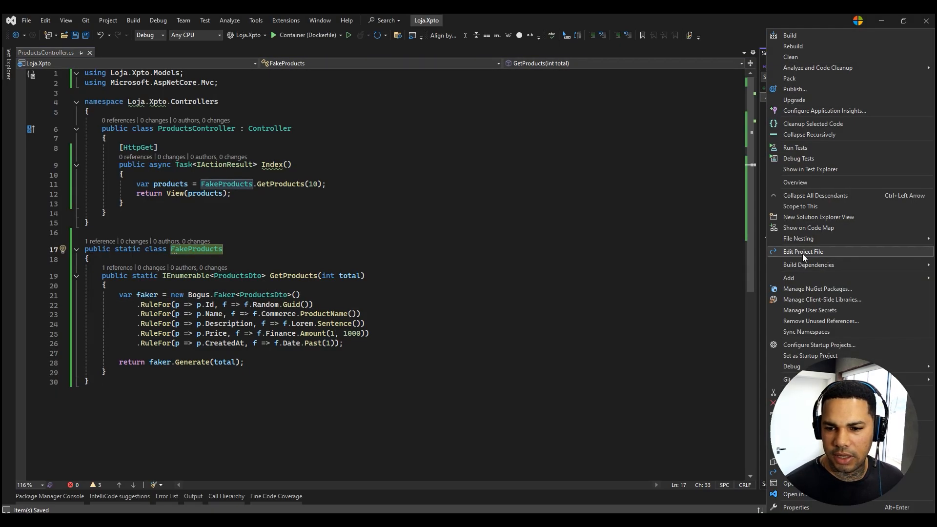
mouse_move(794, 280)
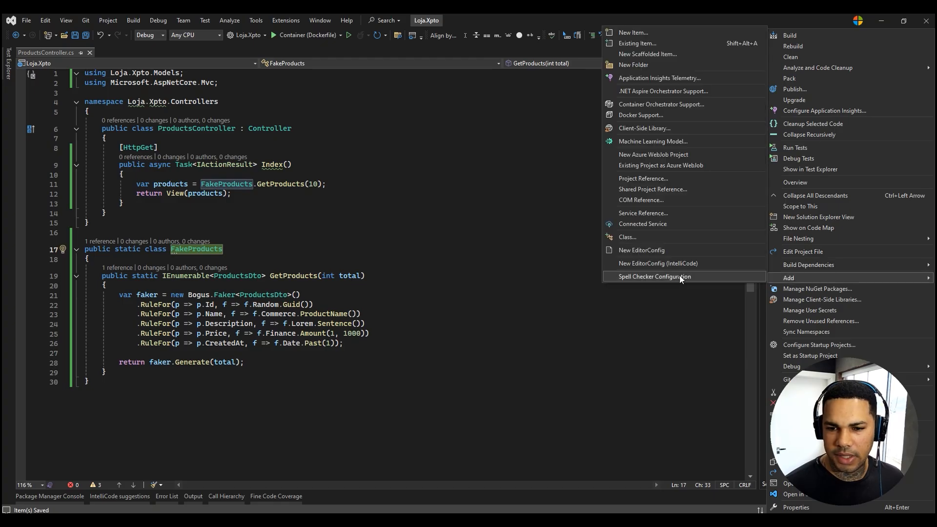
left_click(627, 66)
type("Utils")
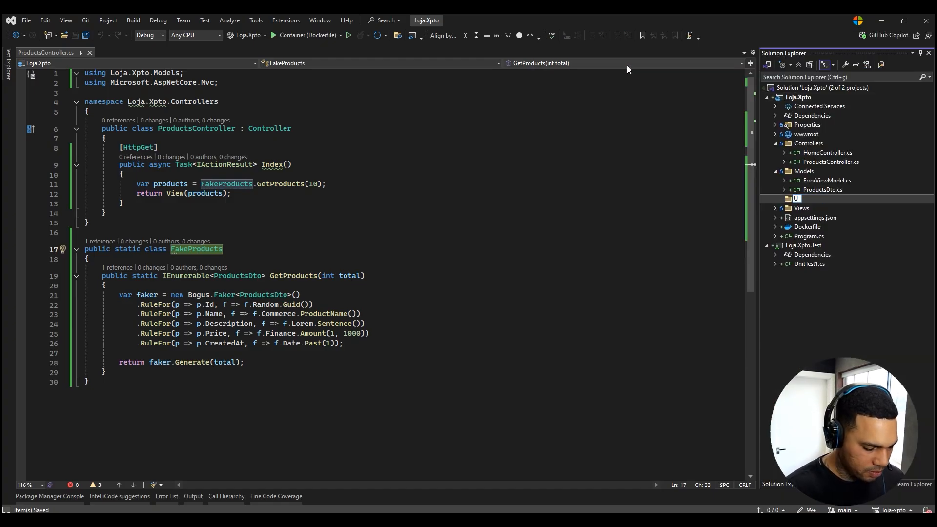
key("Return")
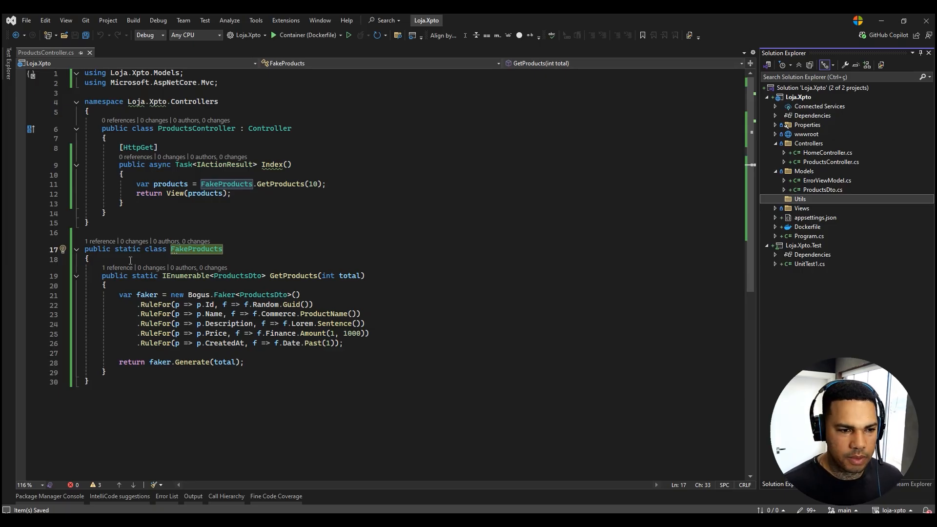
Add a new class named FakeProducts to the Utils folder.
double_click(192, 252)
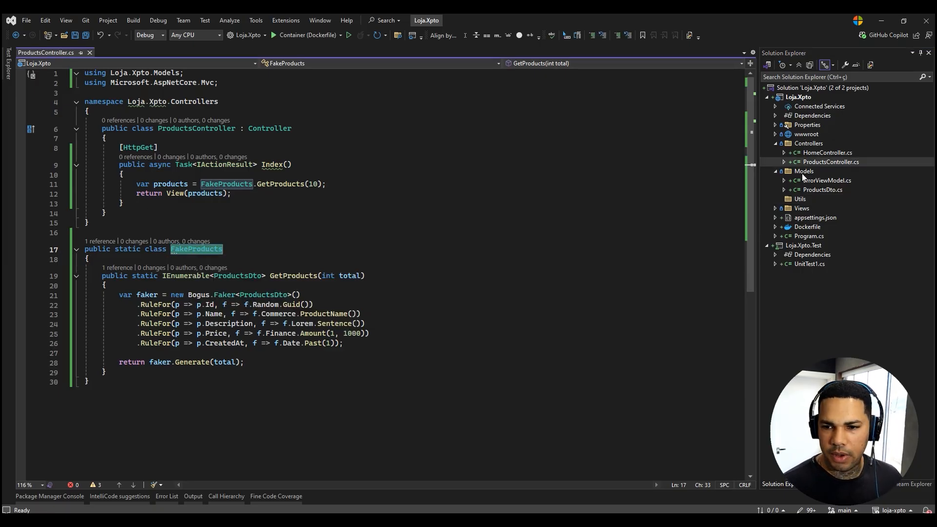
right_click(797, 200)
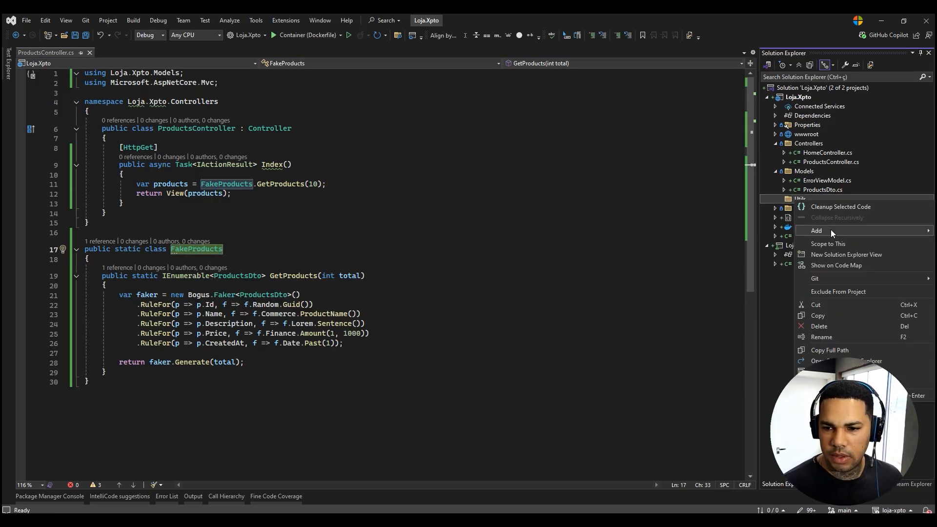
mouse_move(831, 231)
left_click(654, 377)
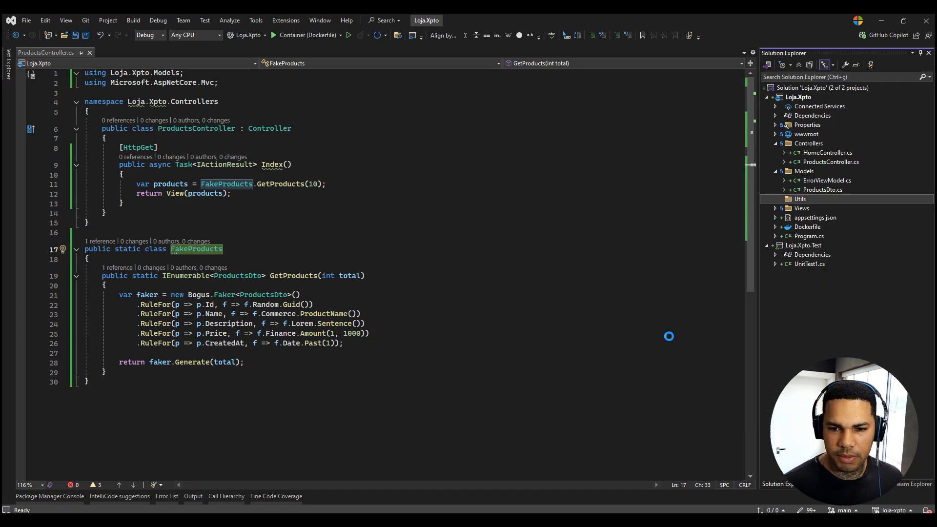
type("FakeProducts")
left_click(646, 415)
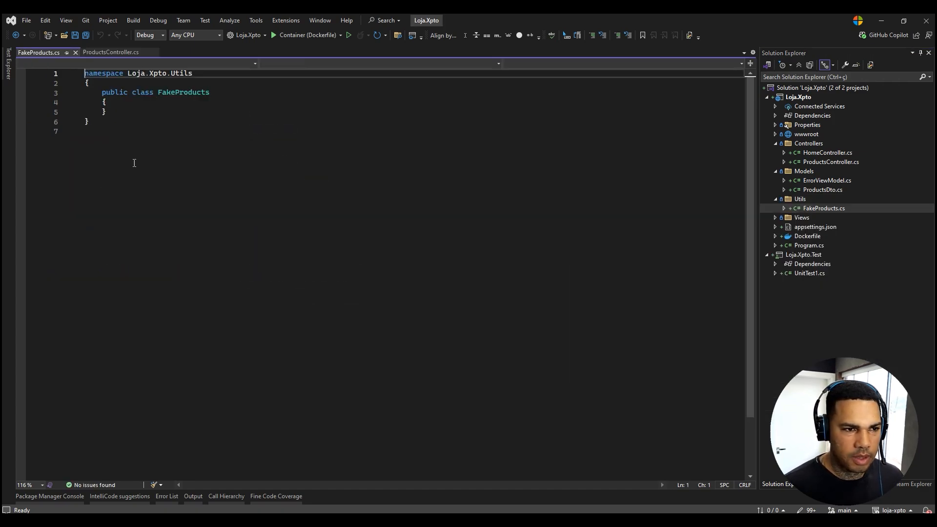
Move the FakeProducts class from ProductsController.cs into FakeProducts.cs under a file-scoped Loja.Xpto.Utils namespace, replacing the empty class, and save.
left_click(111, 52)
left_click_drag(90, 382, 85, 249)
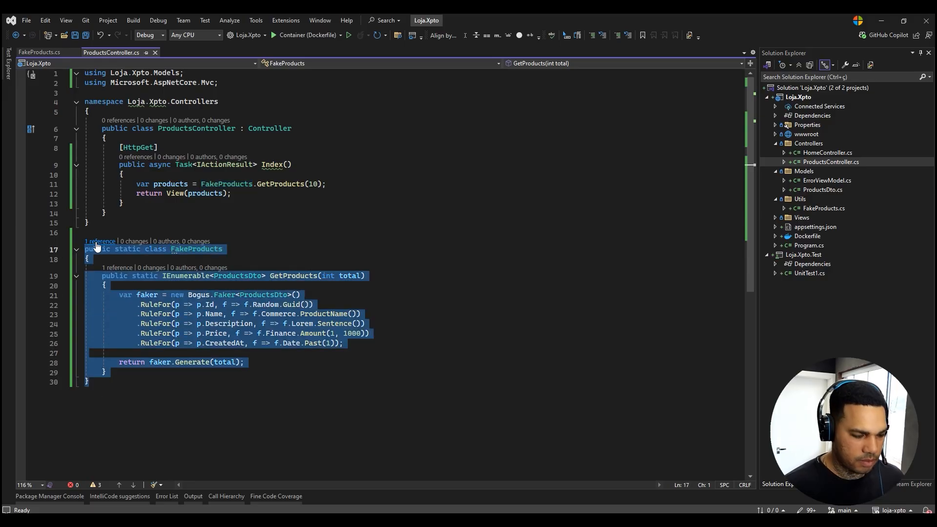
key("ctrl+x")
left_click(39, 52)
left_click(212, 74)
left_click_drag(166, 130, 84, 100)
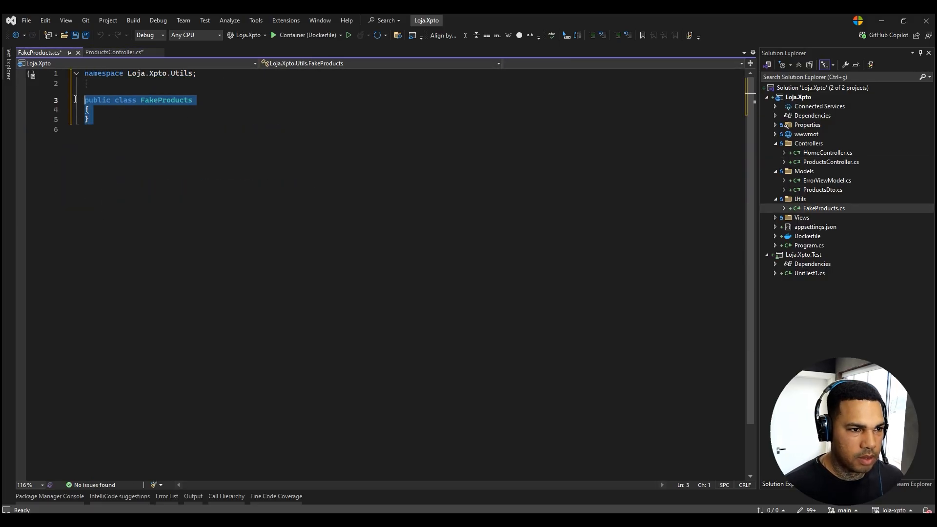
key("ctrl+v")
key("ctrl+s")
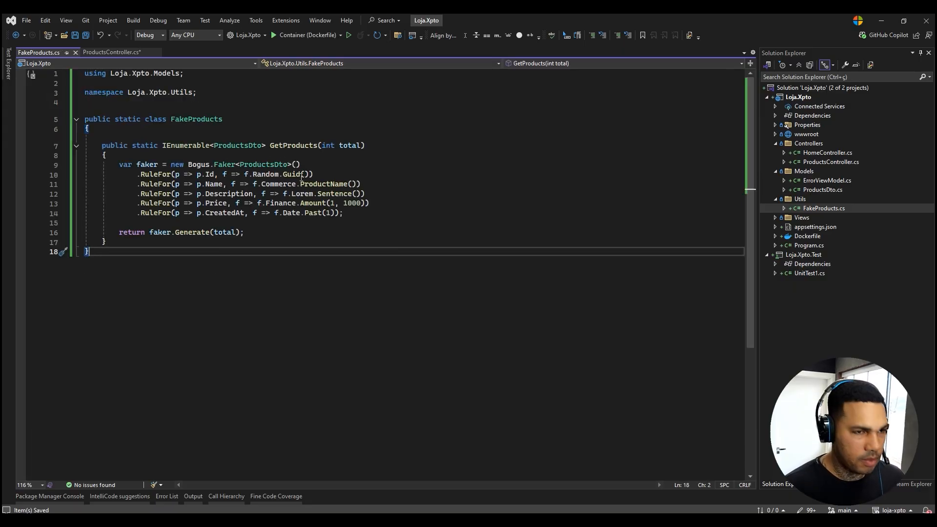
Close FakeProducts.cs, replace the Loja.Xpto.Models using directive in ProductsController.cs with Loja.Xpto.Utils, and save.
left_click(76, 52)
left_click(229, 194)
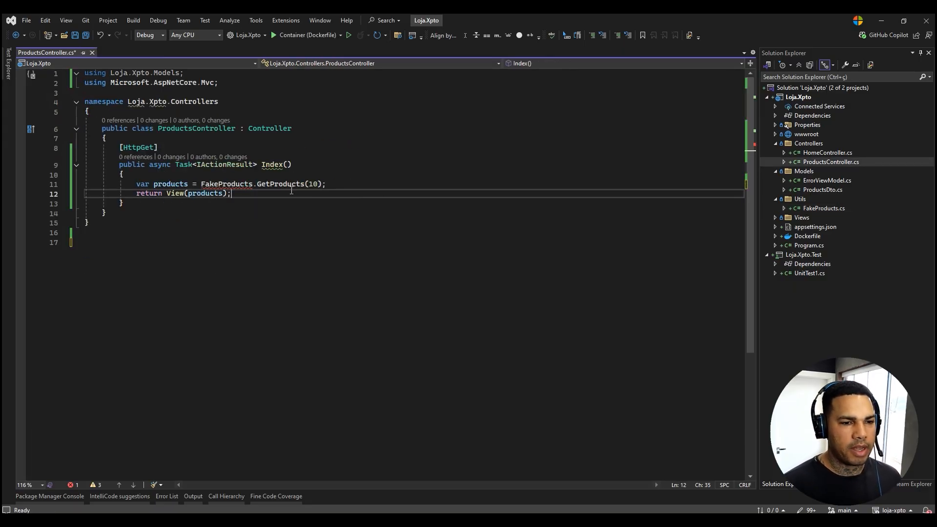
left_click(244, 215)
left_click(243, 214)
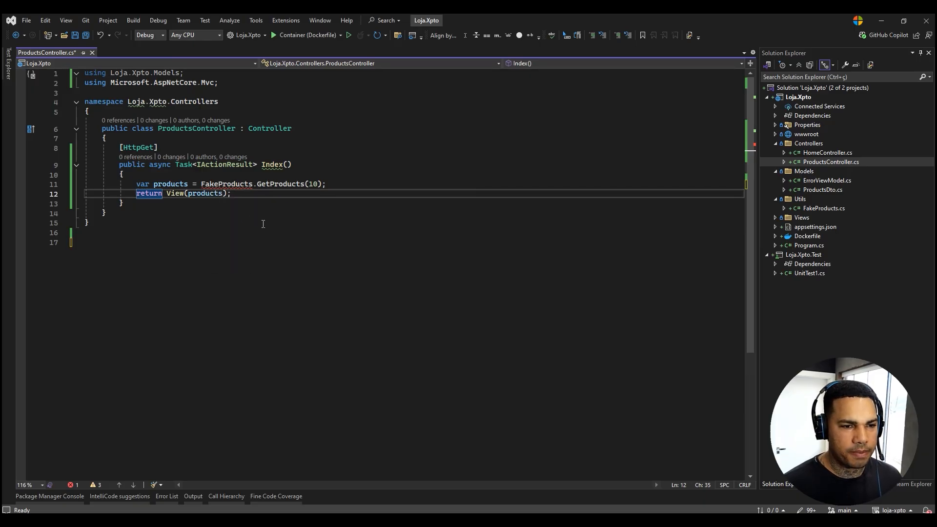
left_click(303, 216)
key("ctrl+s")
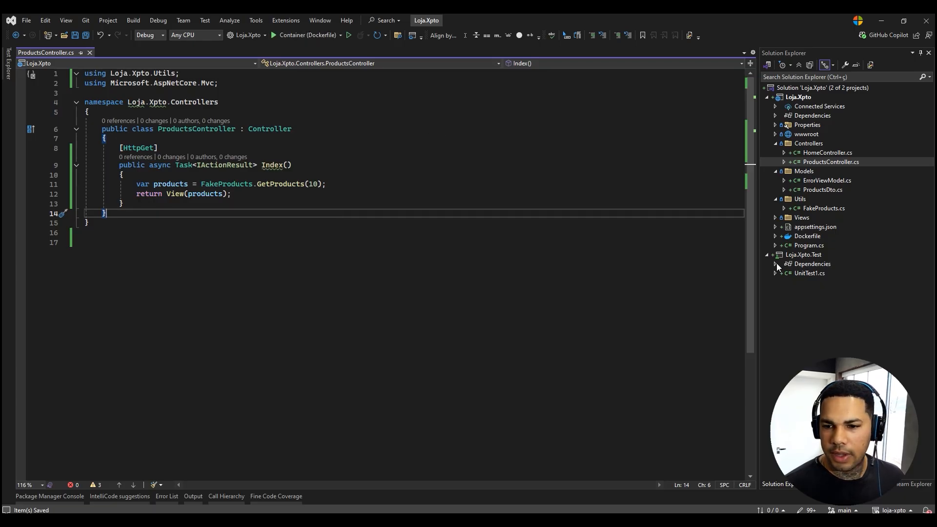
Open the Dockerfile for review, and run Loja.Xpto with the https launch profile, closing the browser once the home page loads.
double_click(811, 236)
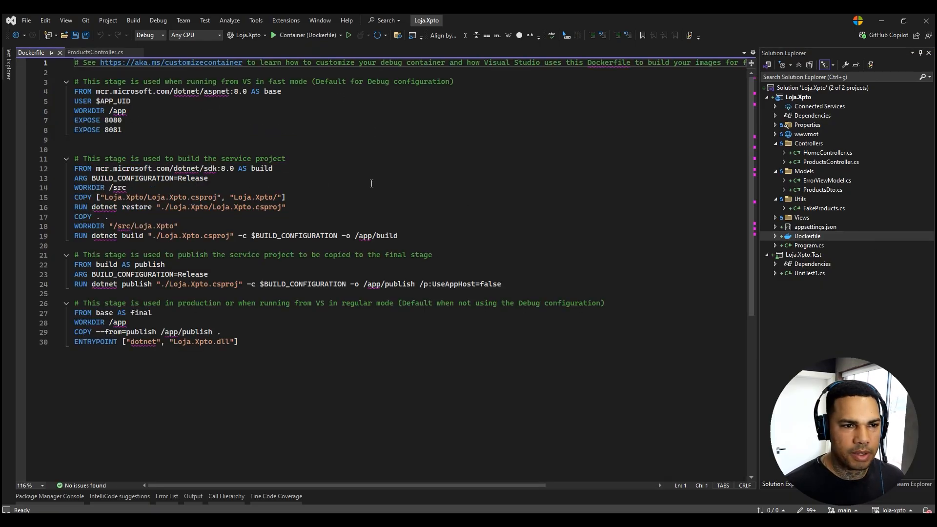
left_click(90, 54)
left_click(340, 35)
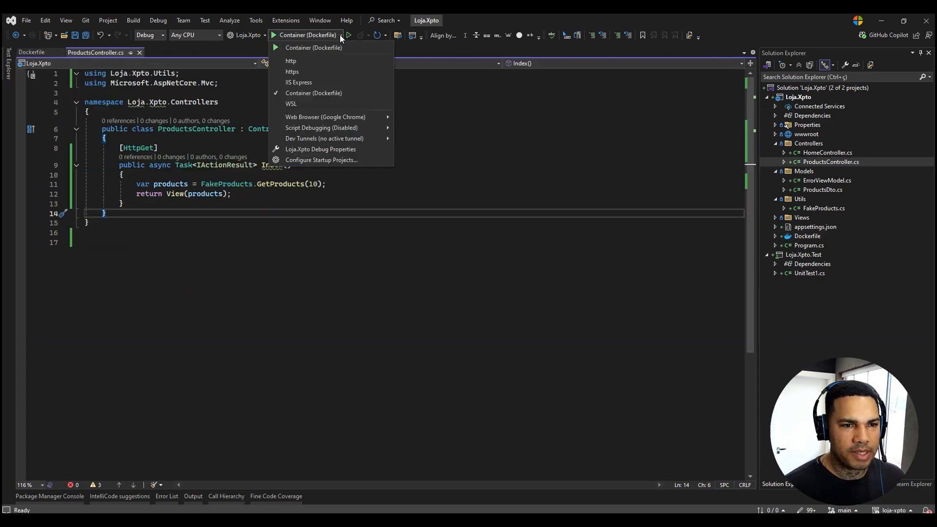
left_click(302, 65)
left_click(304, 38)
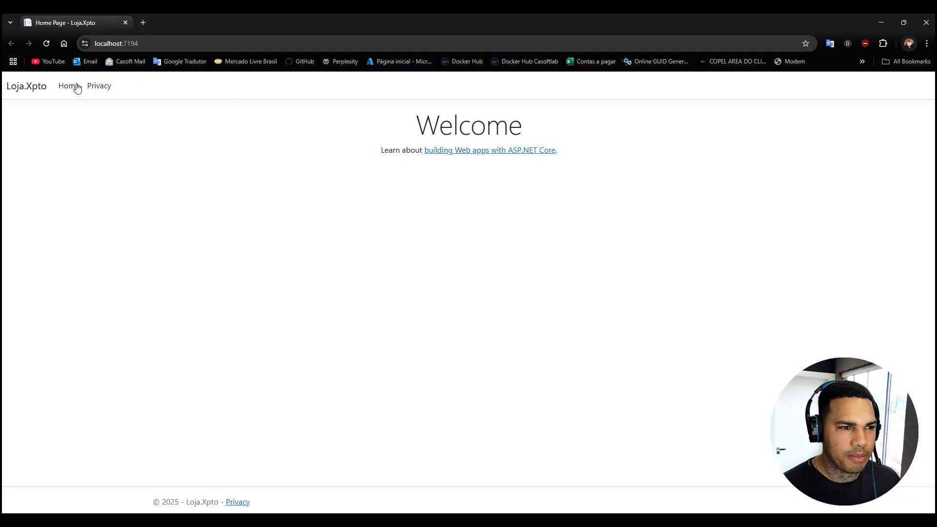
left_click(926, 23)
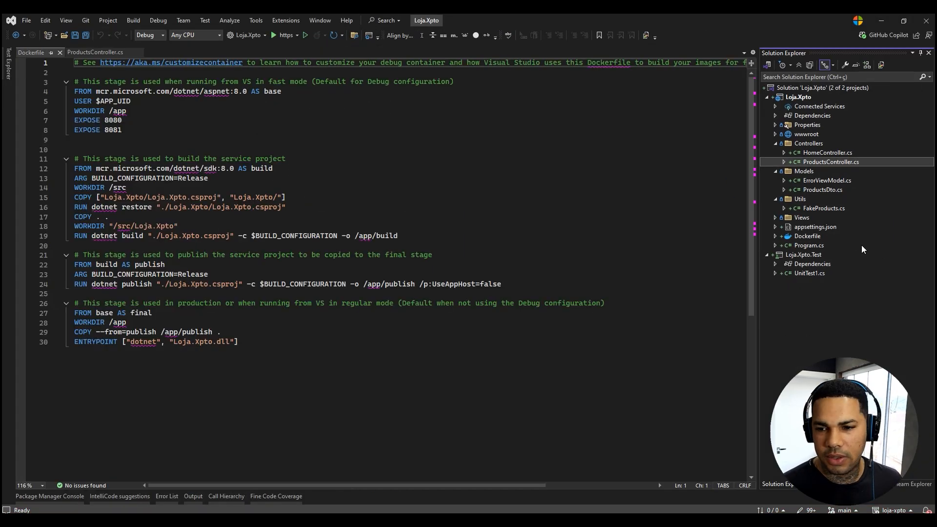
Collapse the Controllers, Models and Utils folders and open _Layout.cshtml from the Shared views folder.
left_click(776, 144)
left_click(776, 152)
left_click(776, 162)
left_click(776, 171)
left_click(785, 190)
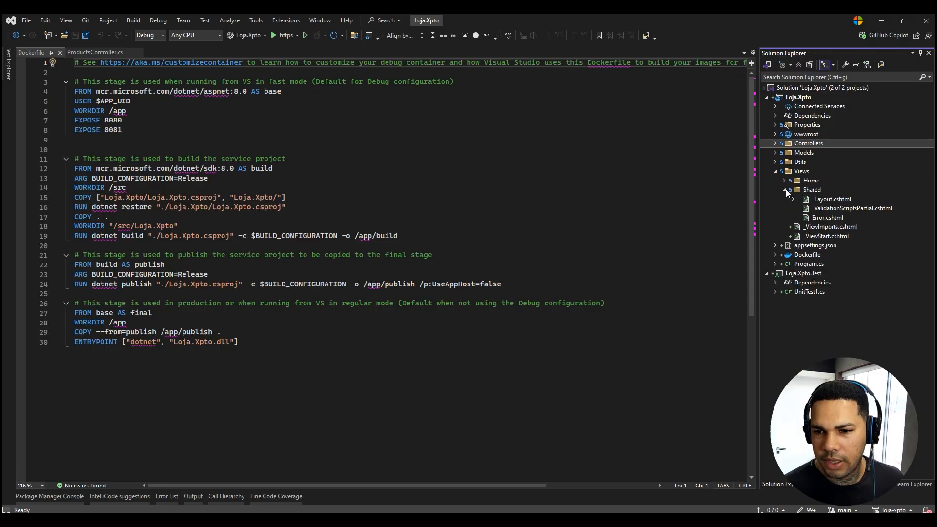
double_click(830, 199)
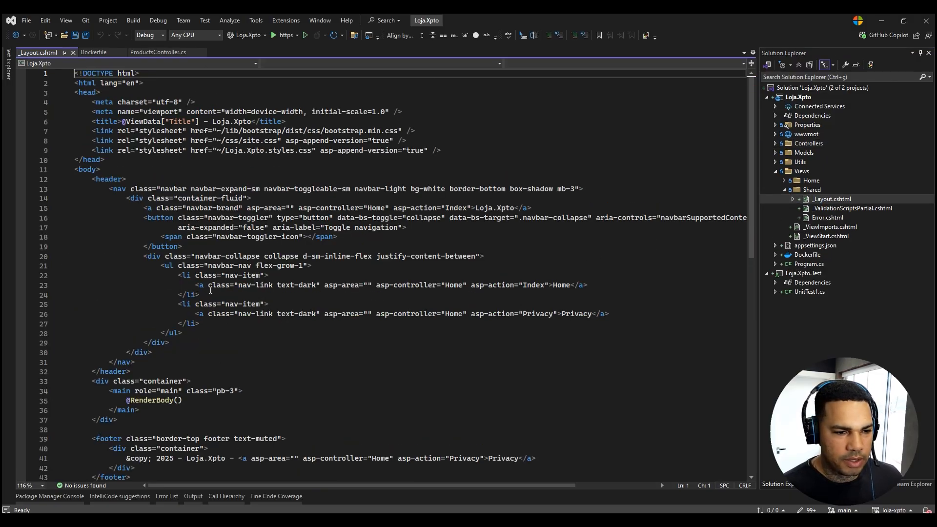
Duplicate the Home navigation item directly below itself in _Layout.cshtml and change the copy's link text to Products.
left_click_drag(200, 294, 17, 283)
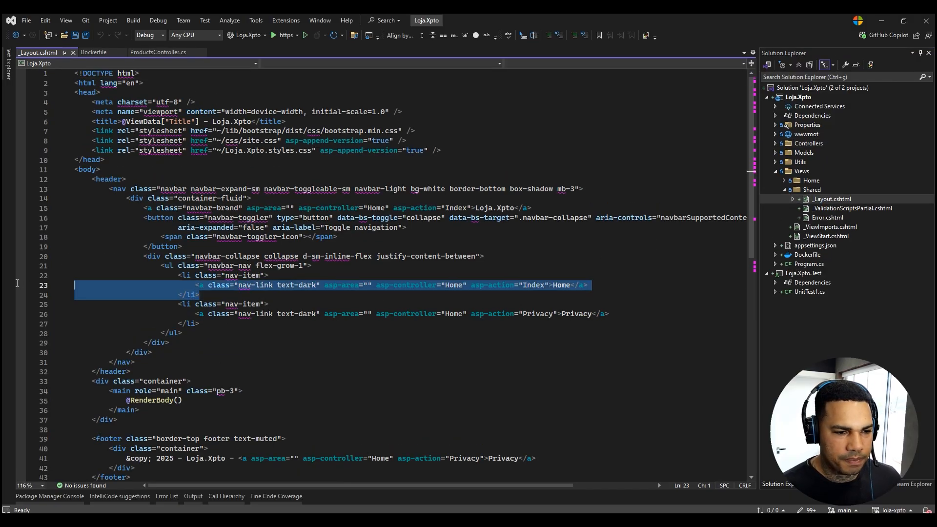
left_click(219, 299)
key("ctrl+v")
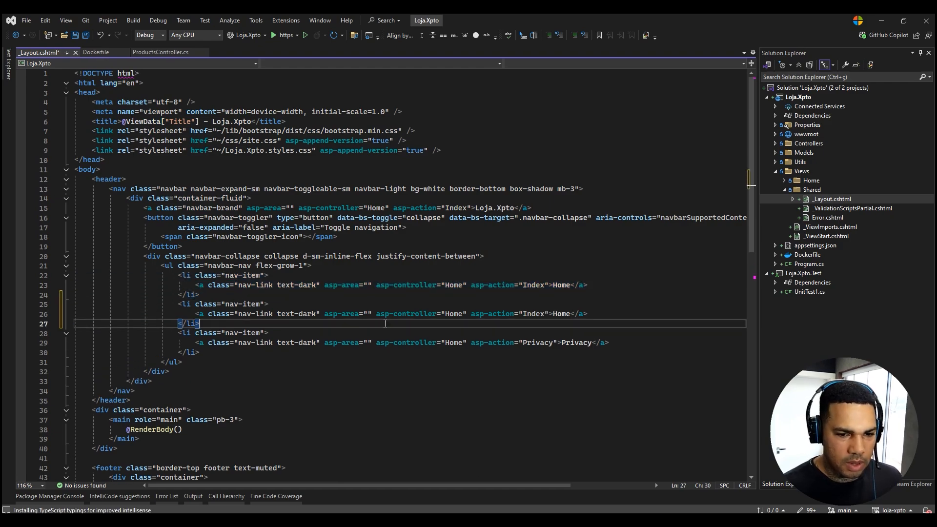
left_click(568, 315)
triple_click(565, 317)
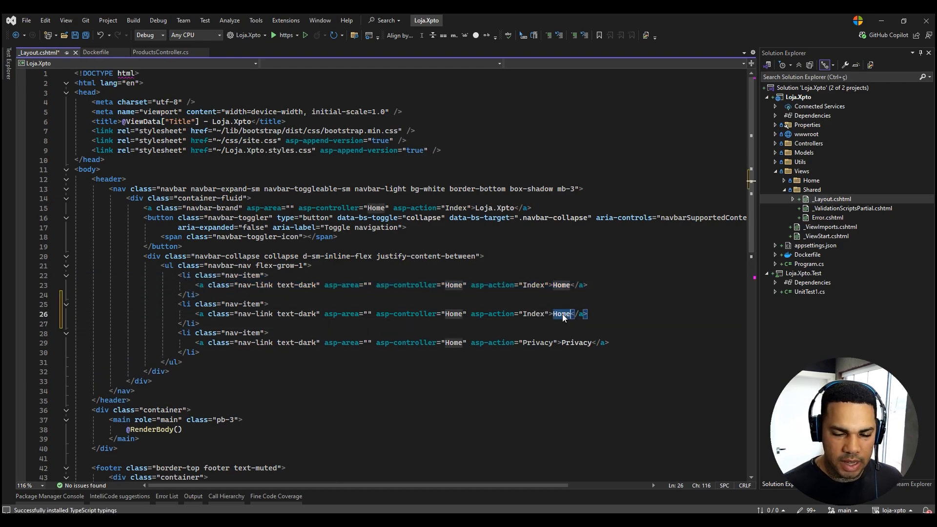
type("Product")
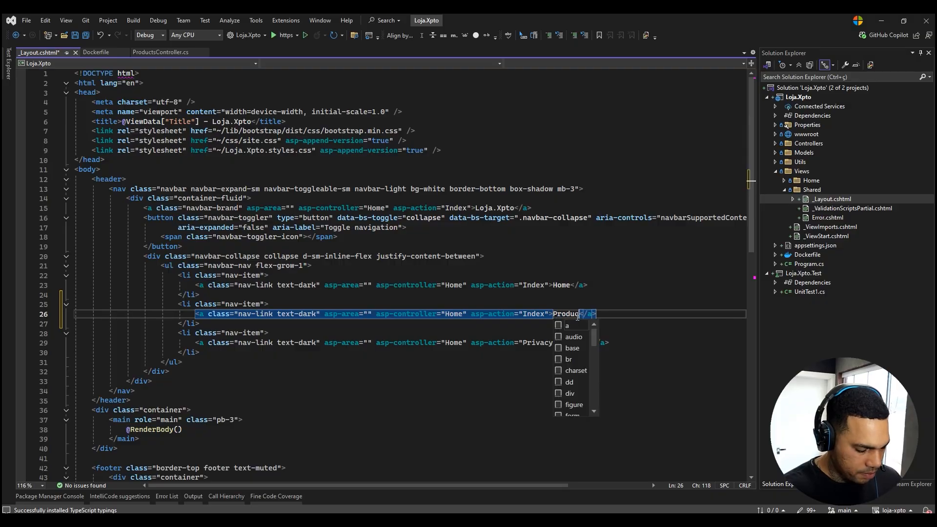
type("s")
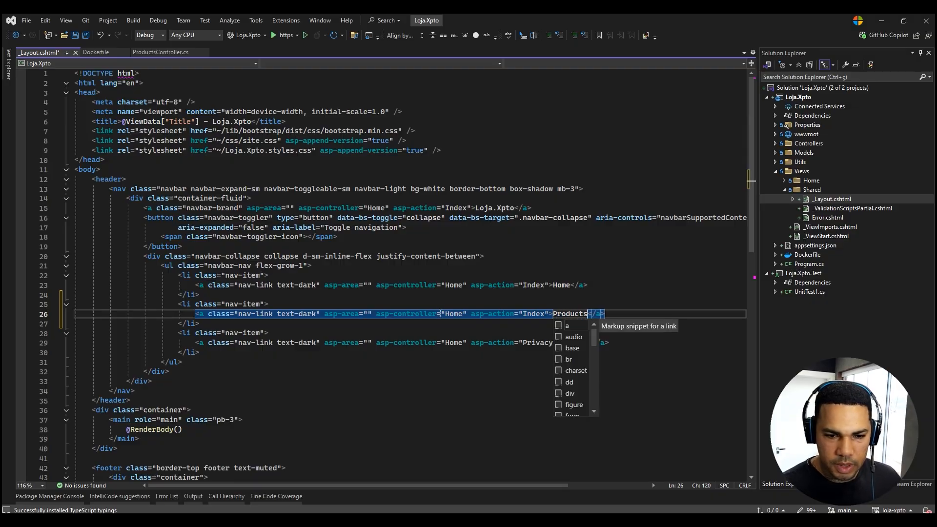
Set the new Products link's asp-controller to Products, check its Index action, and save _Layout.cshtml.
left_click(614, 296)
double_click(563, 315)
key("ctrl+c")
left_click(456, 315)
double_click(456, 315)
key("ctrl+v")
left_click_drag(419, 335, 439, 327)
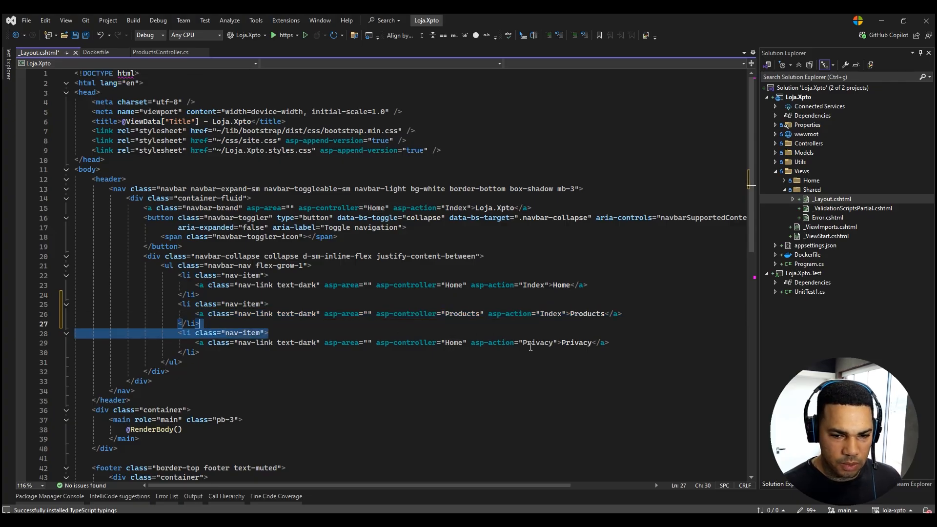
double_click(586, 315)
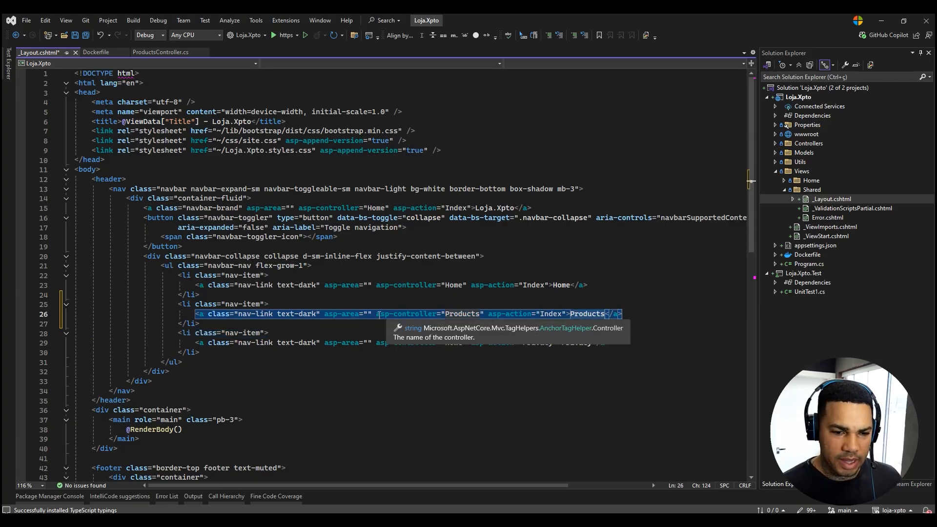
left_click(465, 314)
left_click_drag(464, 313, 490, 313)
left_click(521, 331)
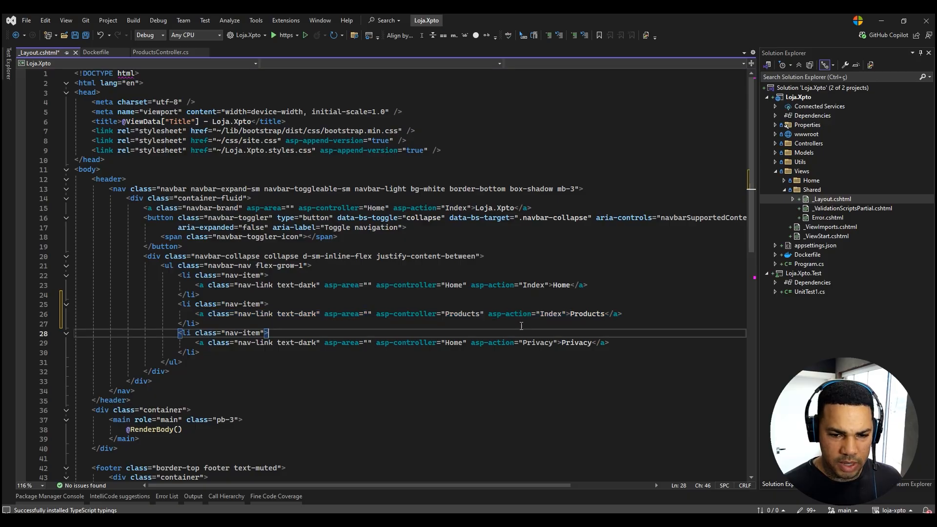
double_click(552, 314)
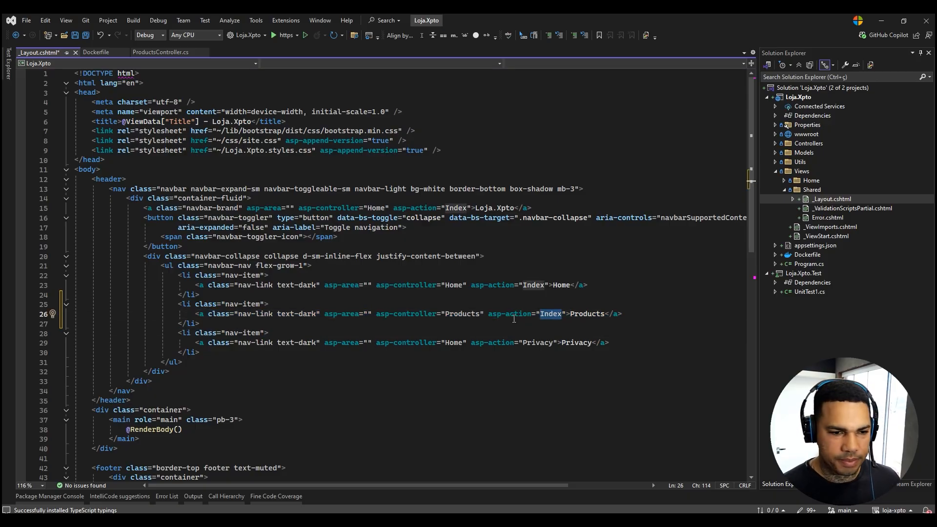
key("ctrl+s")
Change the navigation bar's Privacy link text to V1.0.0 and save _Layout.cshtml.
double_click(578, 344)
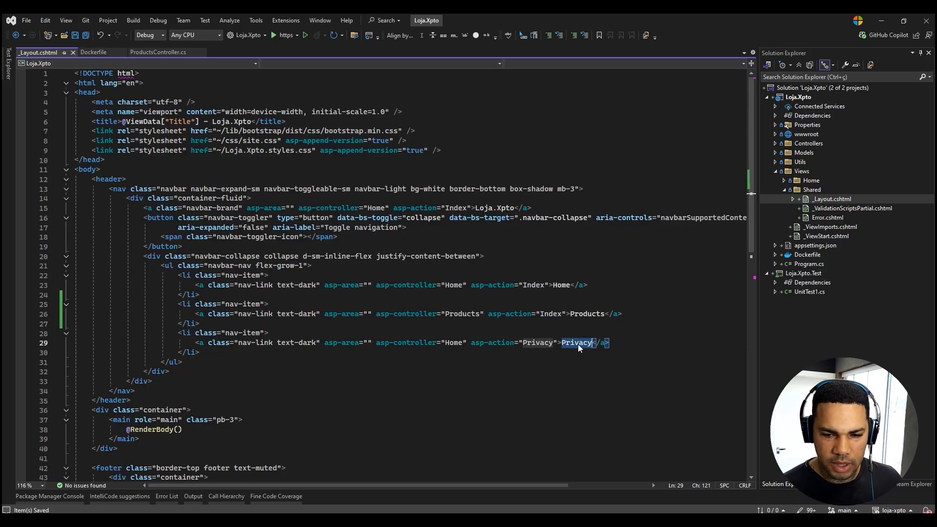
type("V")
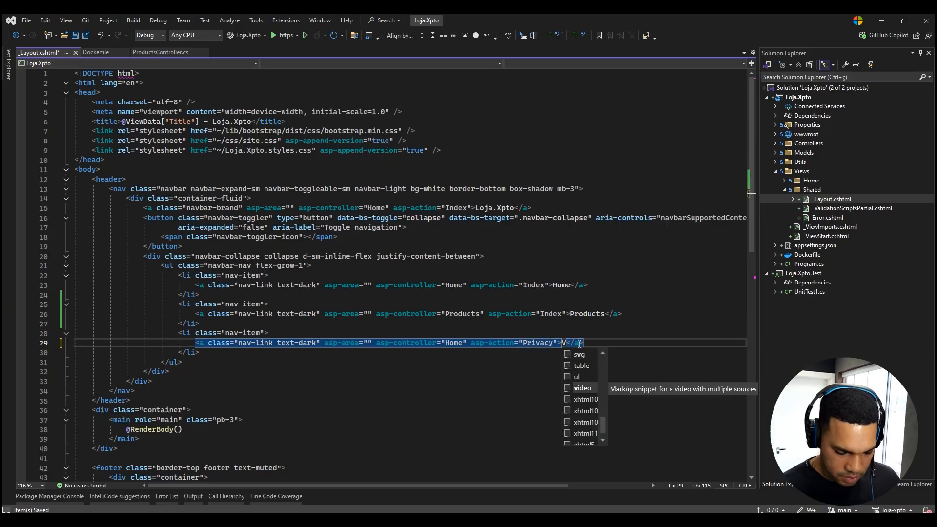
type("1.0.0")
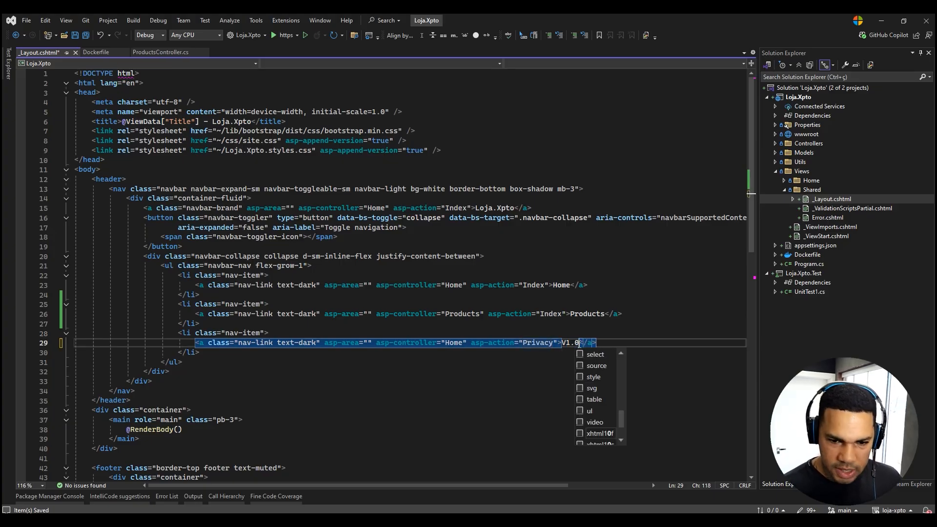
left_click(679, 298)
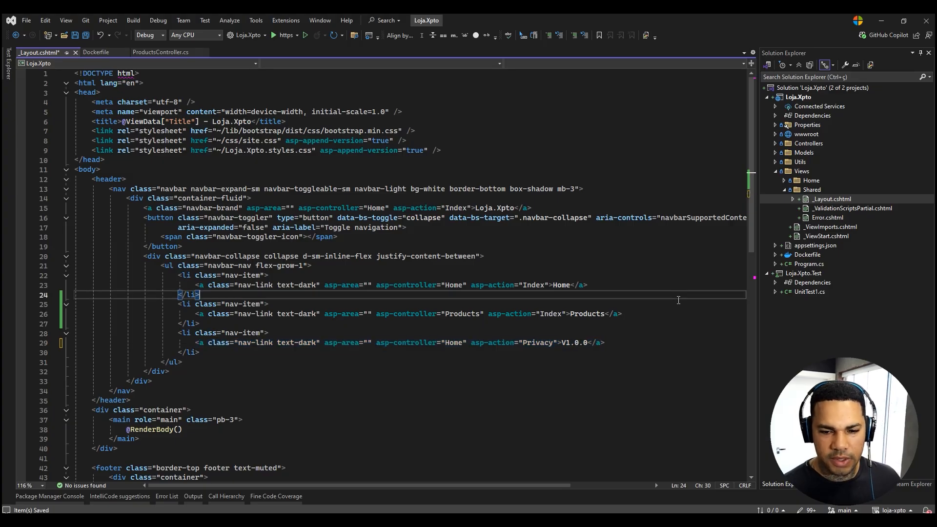
key("ctrl+s")
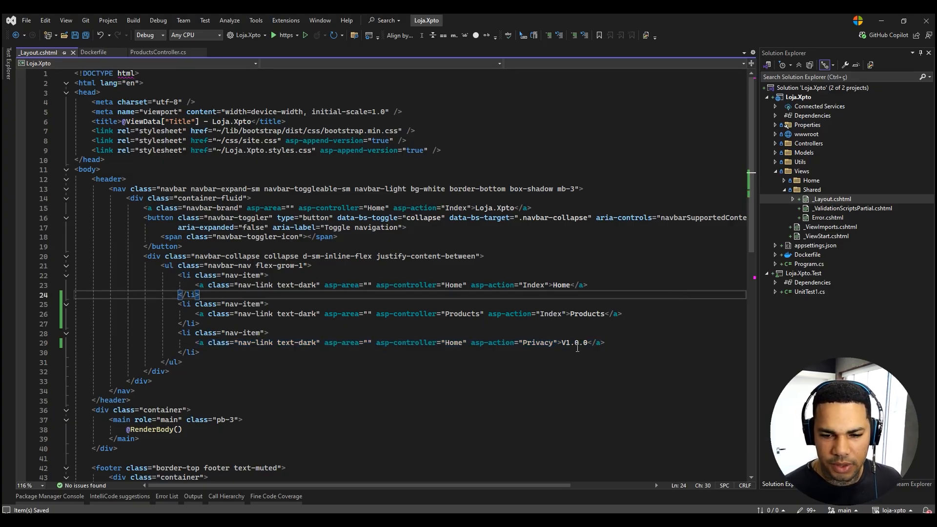
double_click(589, 343)
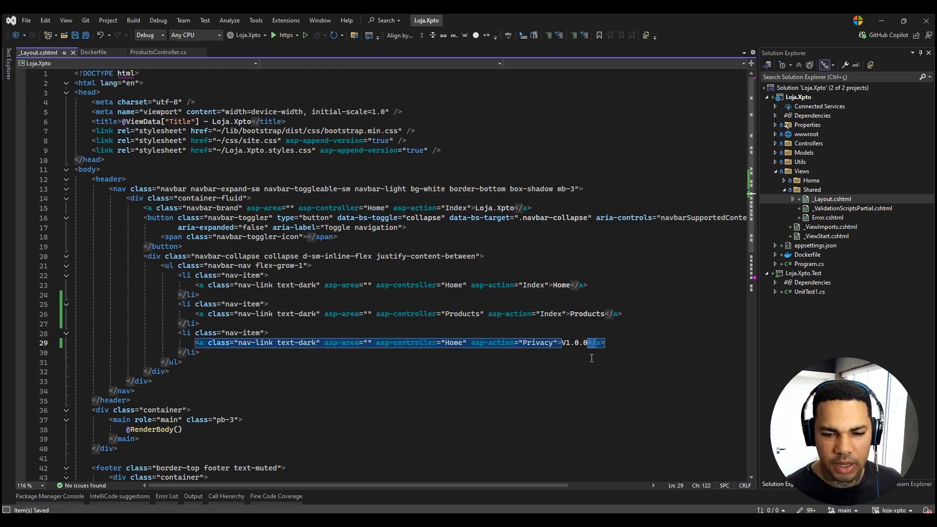
Run the Loja.Xpto app to test the navigation bar's Products link, closing the browser at the end.
left_click(610, 410)
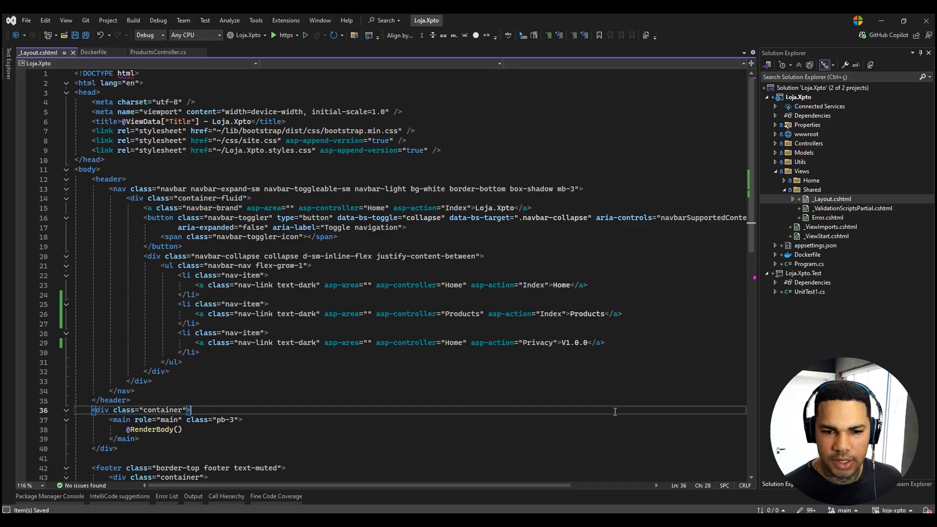
left_click(507, 393)
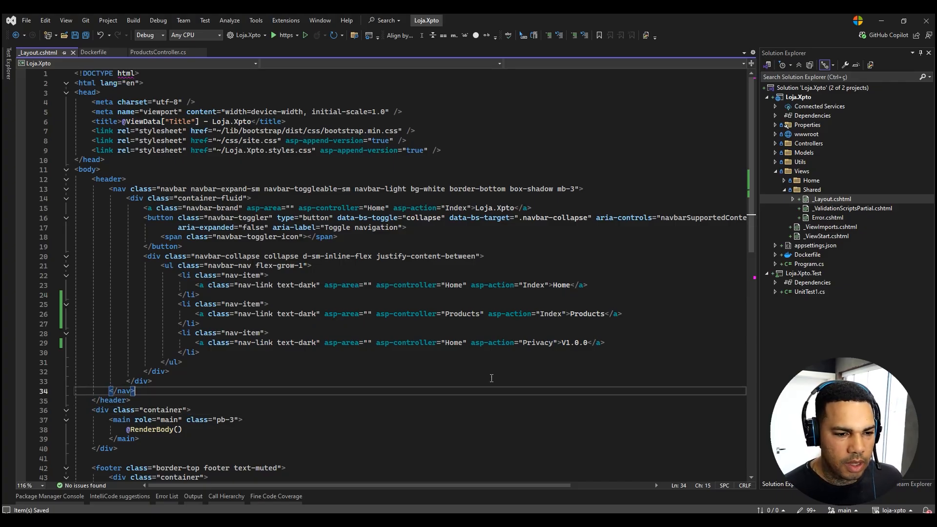
key("F5")
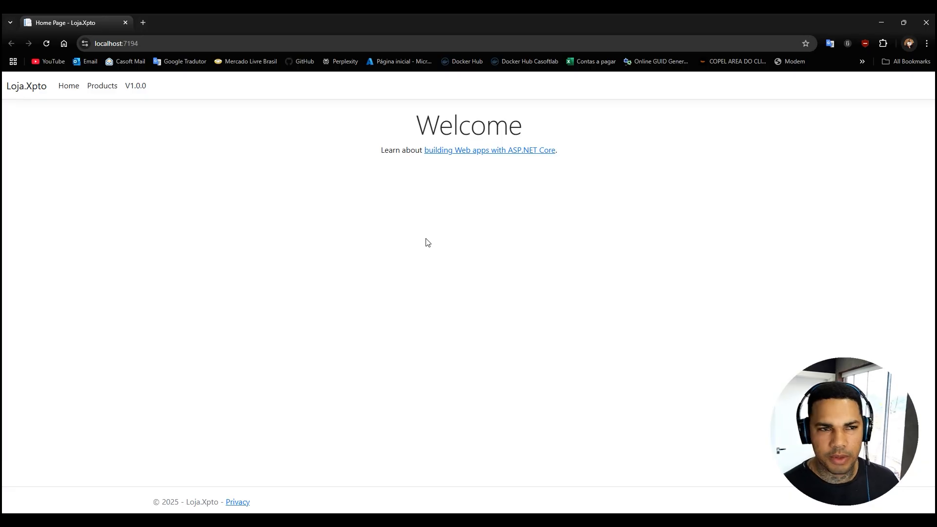
left_click(97, 87)
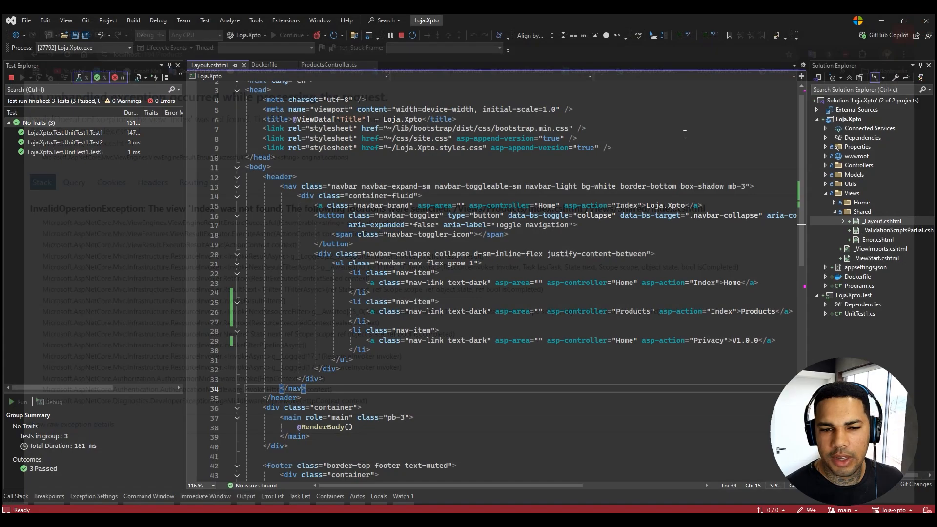
left_click(926, 23)
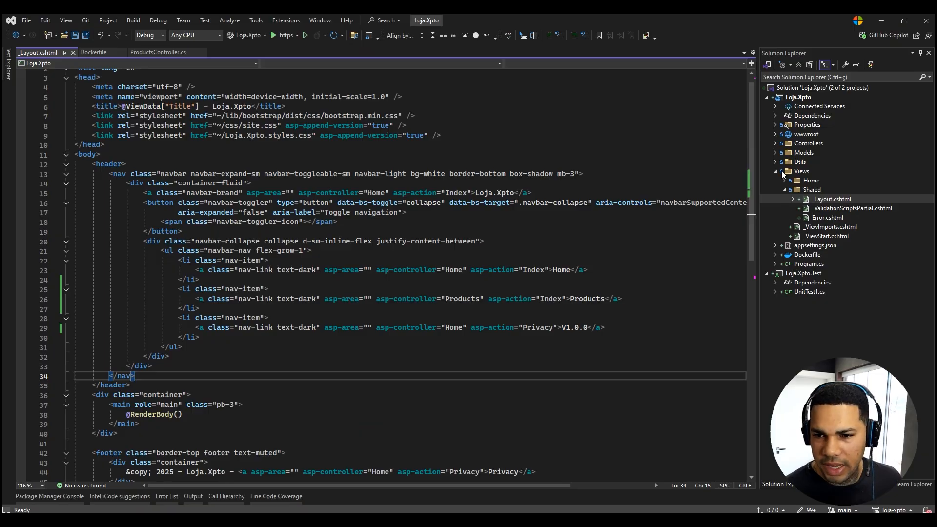
Start adding a scaffolded Razor View for the Index action of ProductsController, using the Razor View item rather than the empty one.
left_click(164, 52)
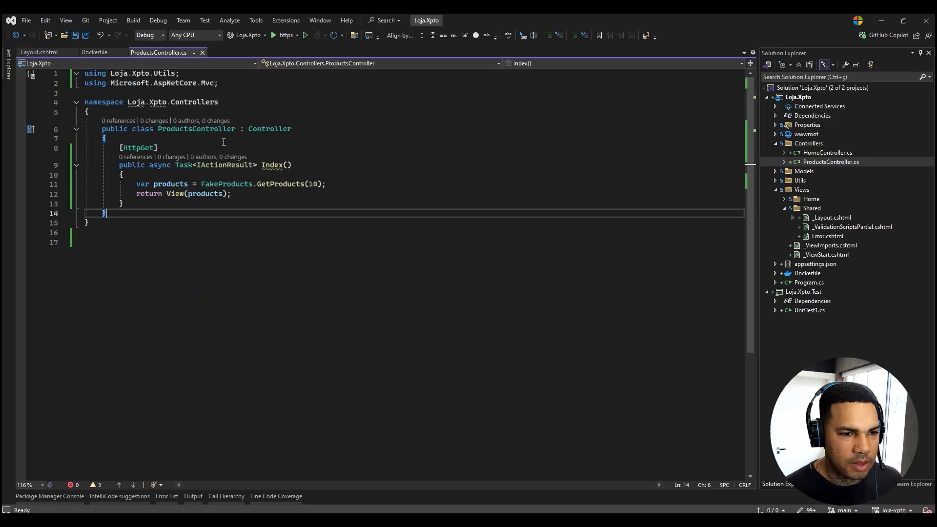
left_click(265, 176)
right_click(264, 176)
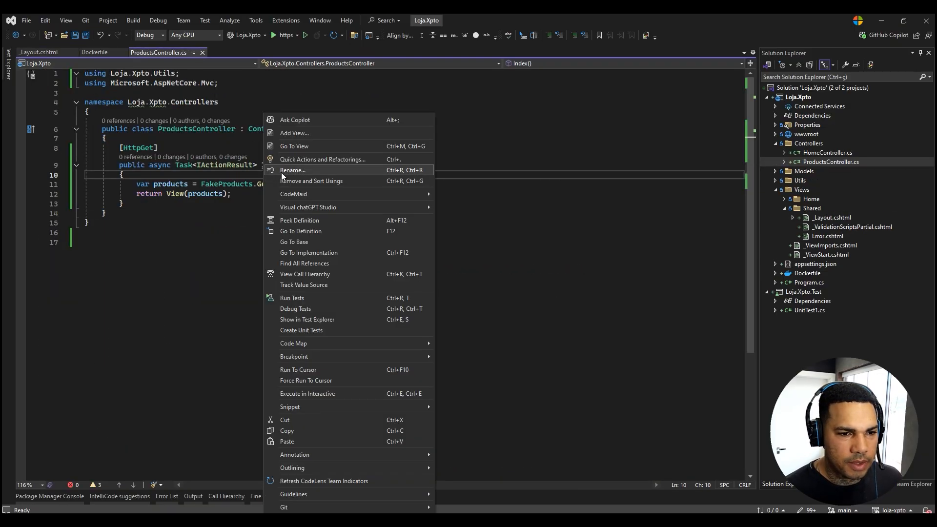
left_click(297, 133)
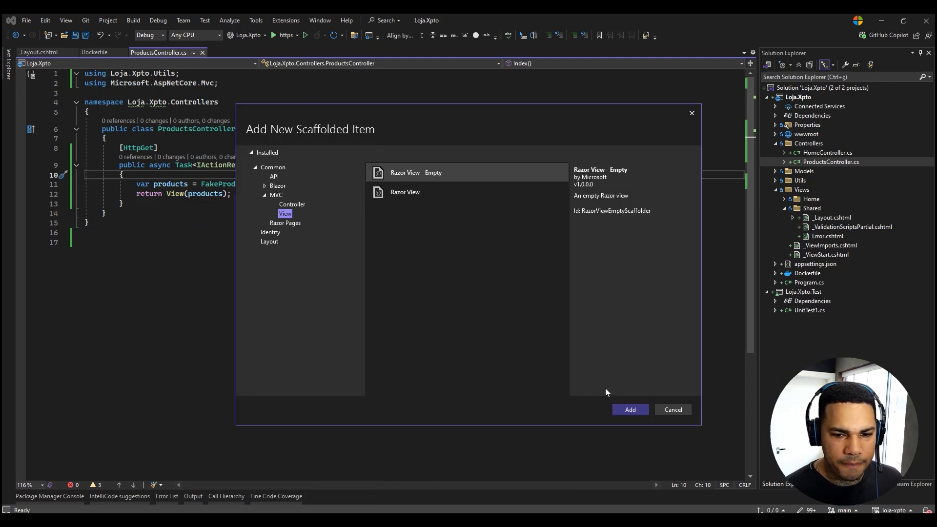
left_click(631, 409)
key("Escape")
left_click(394, 191)
left_click(621, 406)
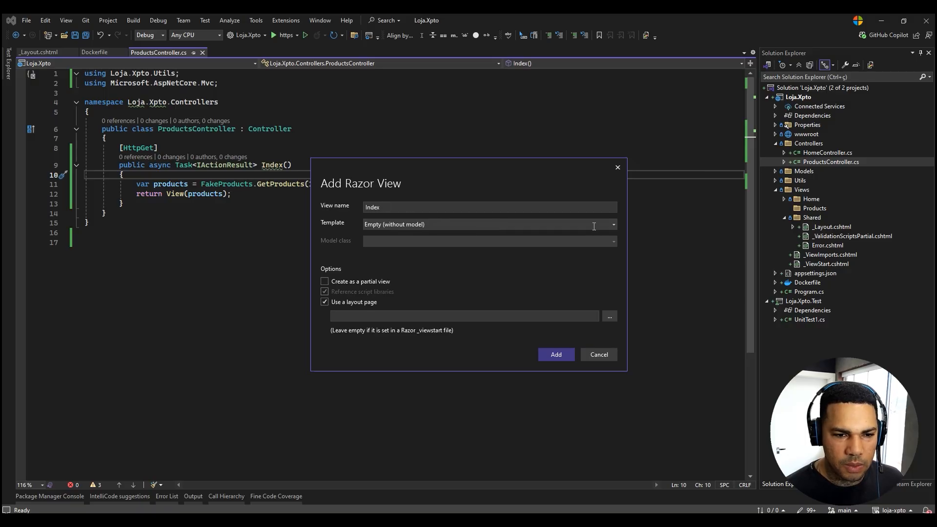
Try to scaffold the Index view with the List template and the ProductsDto (Loja.Xpto.Models) model class.
left_click(612, 225)
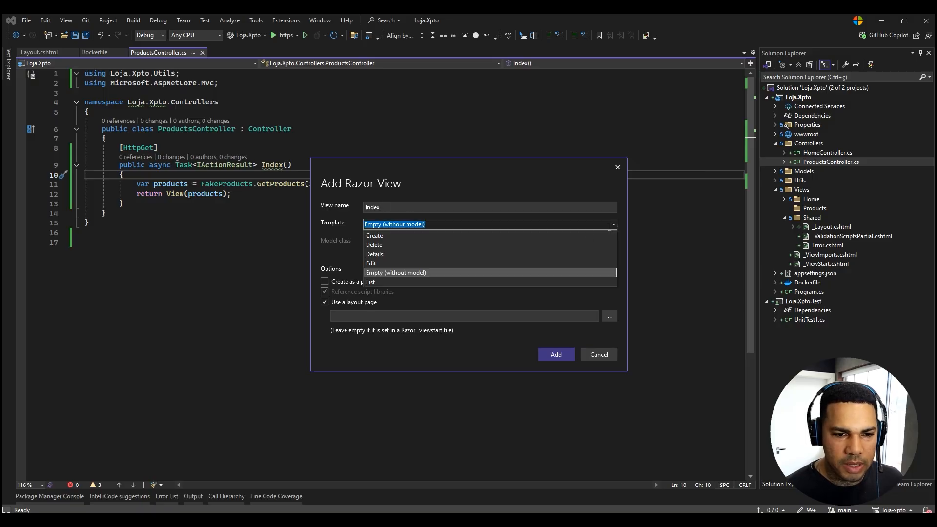
left_click(384, 282)
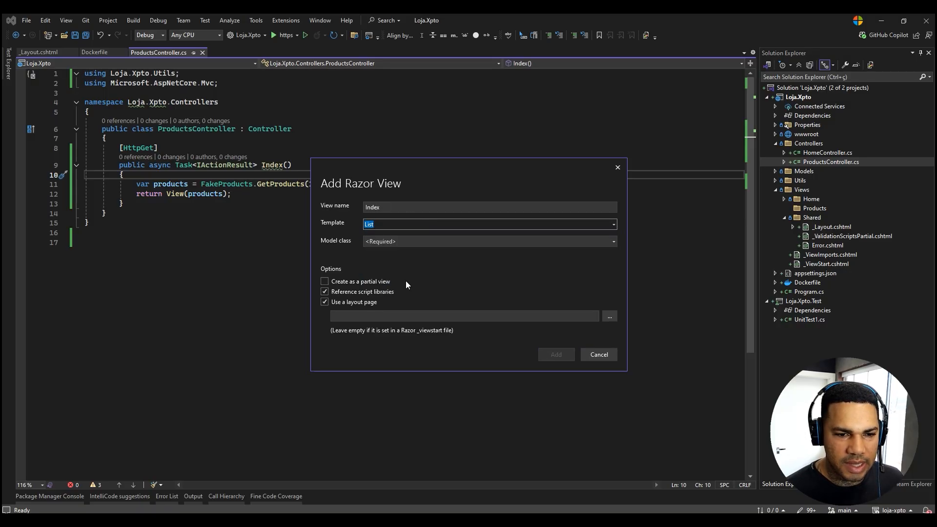
left_click(614, 242)
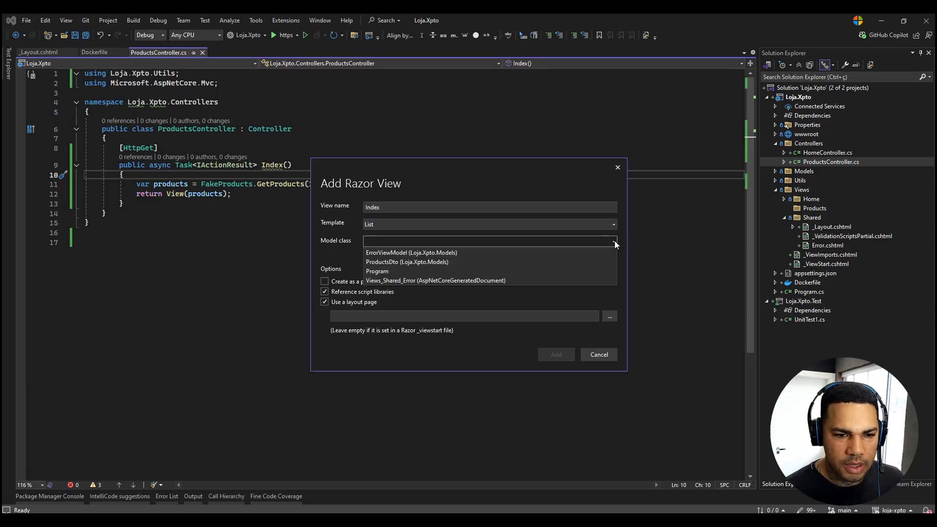
left_click(396, 263)
left_click(560, 352)
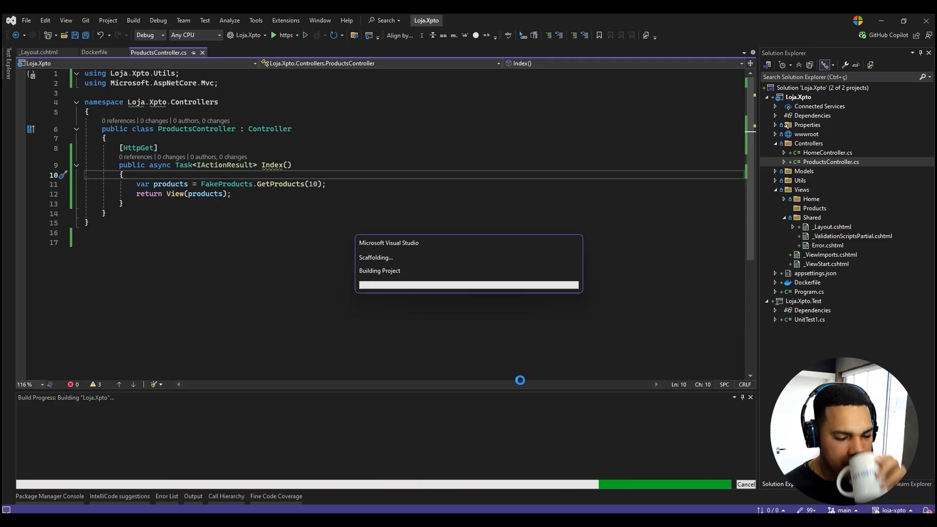
left_click(553, 300)
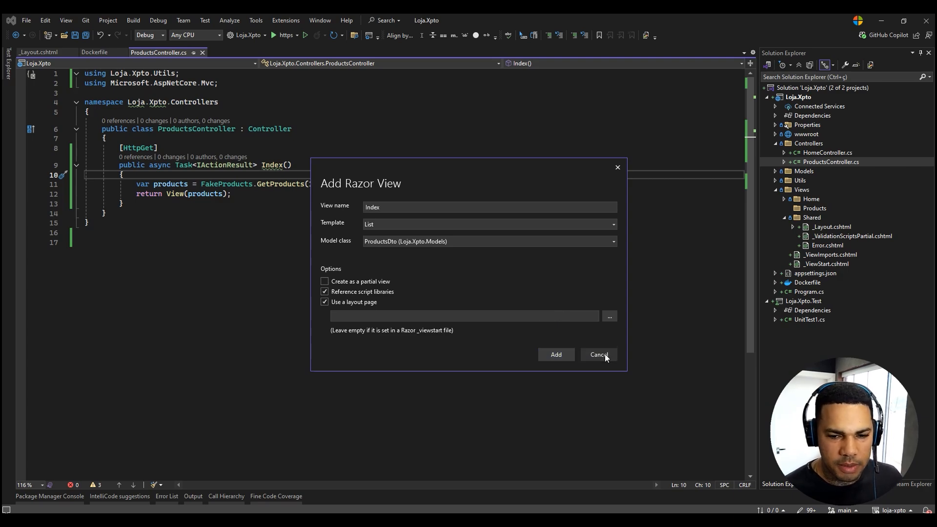
left_click(605, 353)
left_click(684, 410)
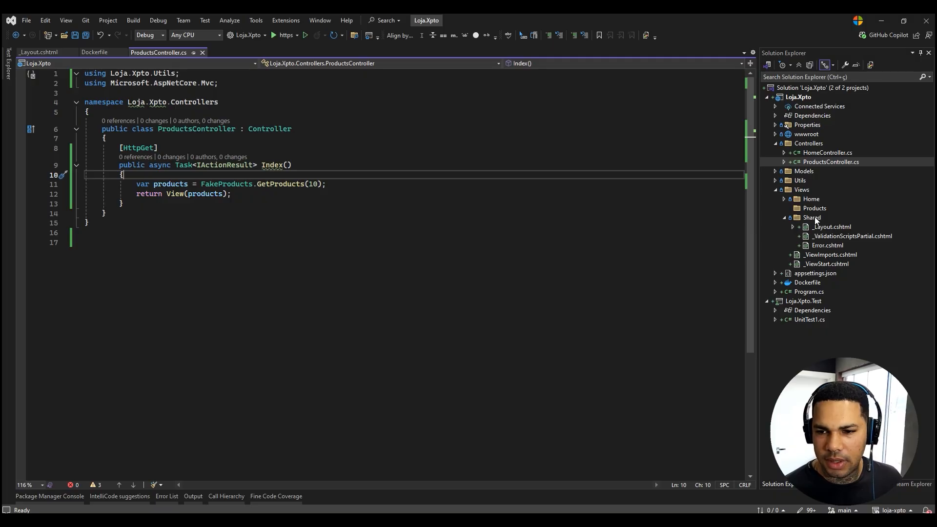
Collapse the Shared folder and copy Index.cshtml from the Home views folder into the Products views folder.
left_click(785, 217)
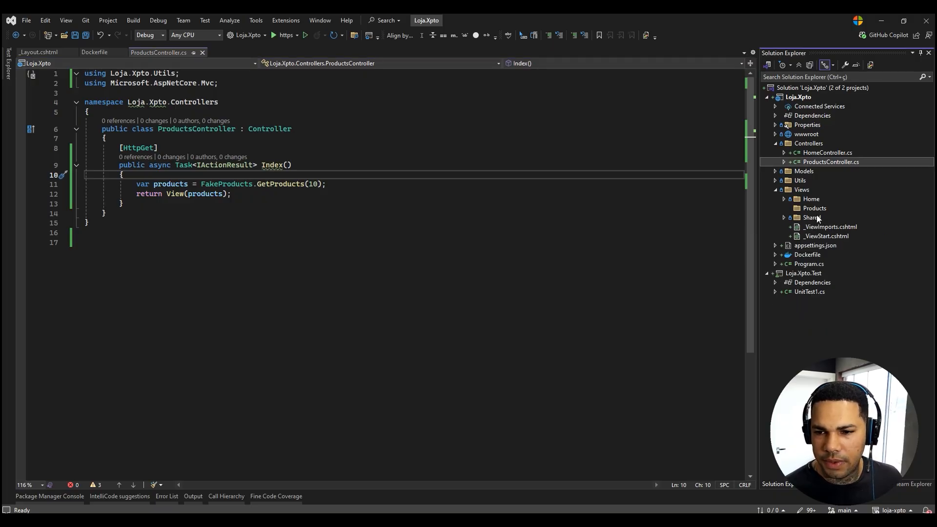
left_click(816, 209)
left_click(784, 199)
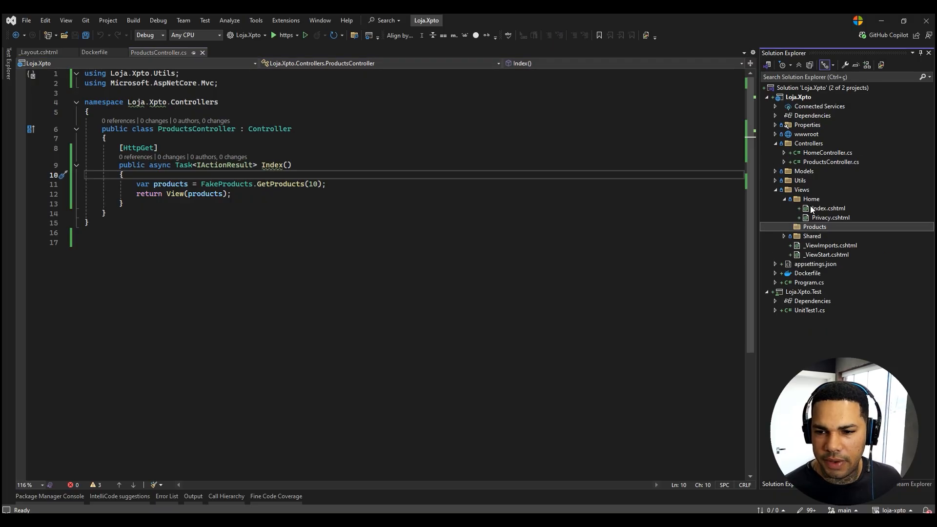
left_click(820, 209)
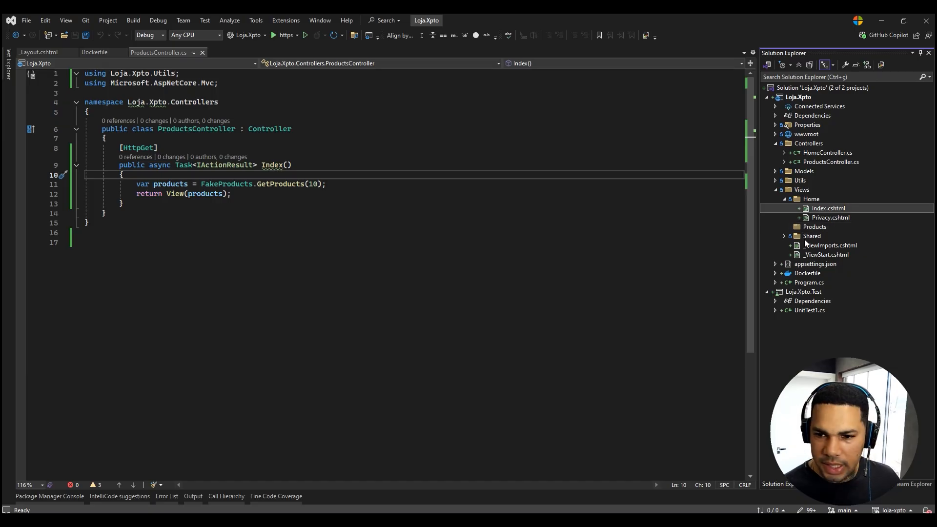
double_click(814, 227)
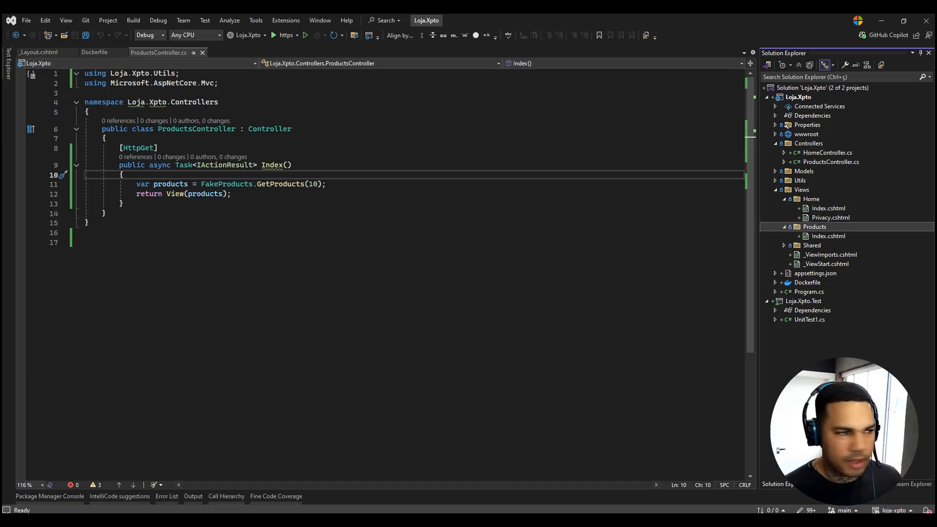
Replace the whole content of Products/Index.cshtml with the copied product list table markup and save the file.
key("alt+Tab")
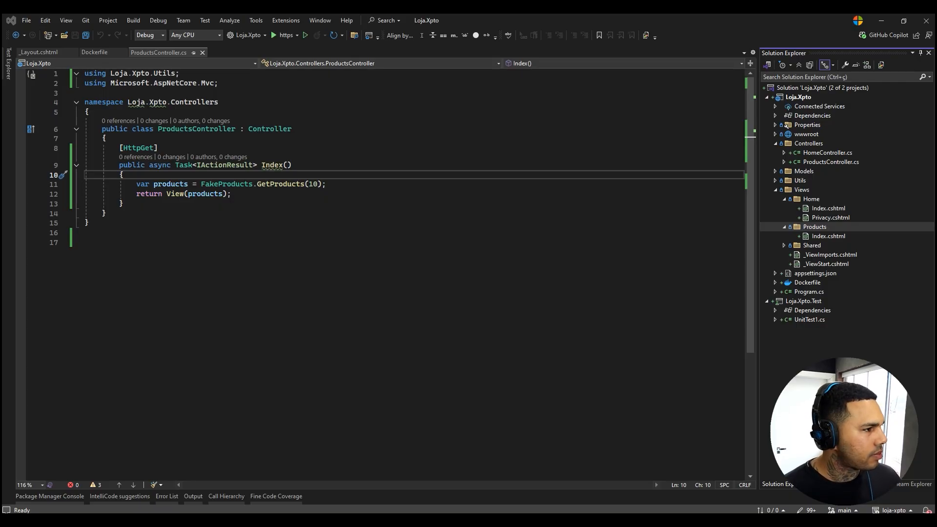
double_click(825, 237)
key("ctrl+a")
key("ctrl+v")
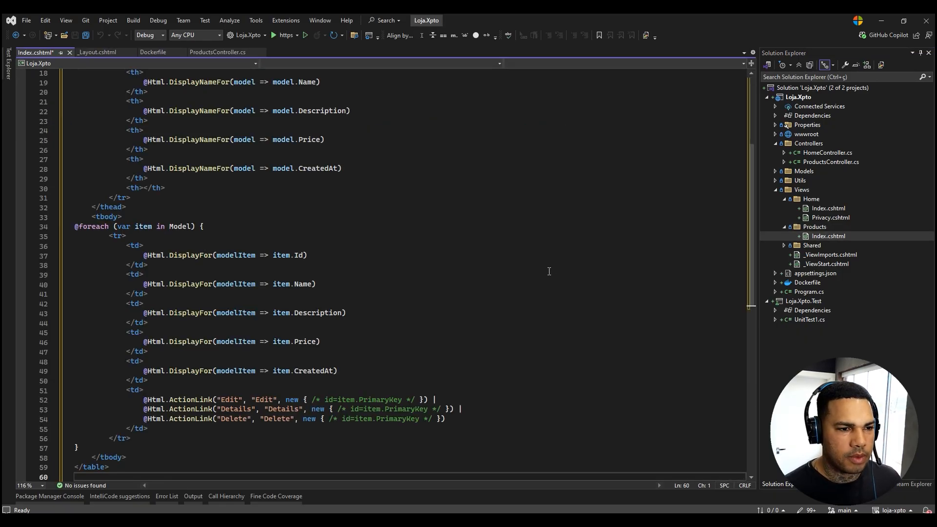
key("ctrl+s")
scroll(548, 268, "up", 6)
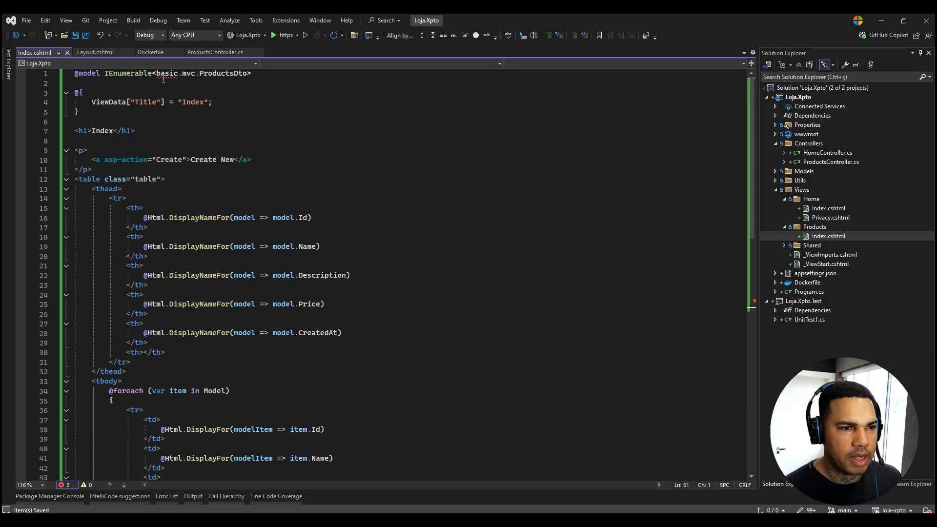
double_click(818, 153)
left_click(106, 83)
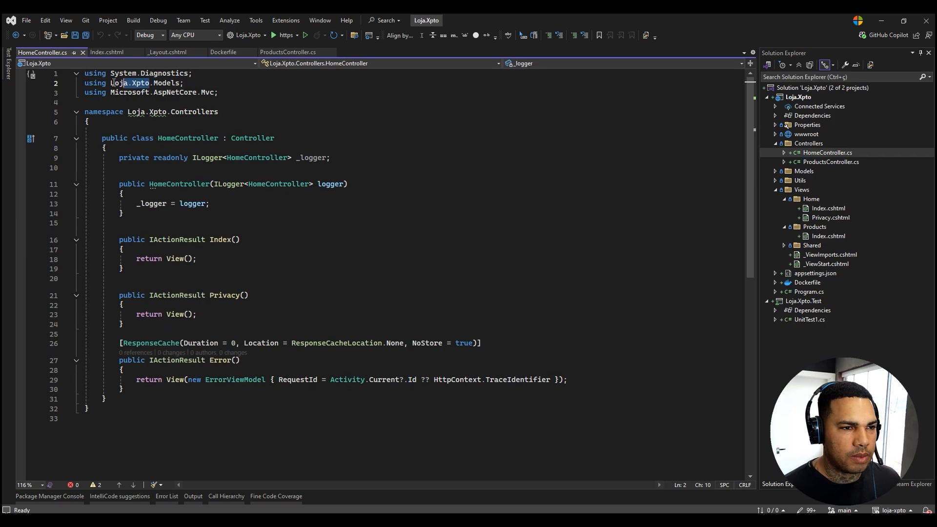
left_click(112, 54)
left_click_drag(199, 74, 156, 74)
type("Loja.Xpto")
key("ctrl+s")
double_click(228, 73)
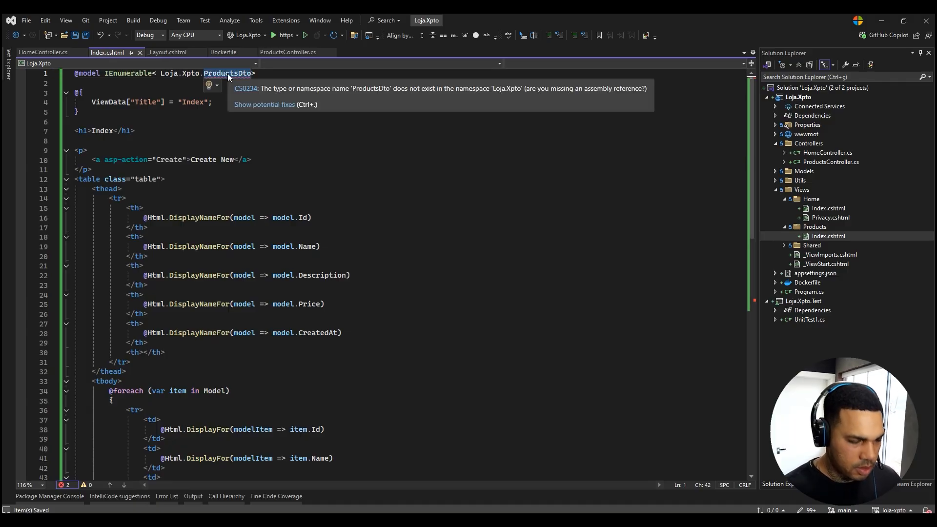
type("Mode")
key("Tab")
type(".Prod")
key("Tab")
key("ctrl+s")
left_click(389, 218)
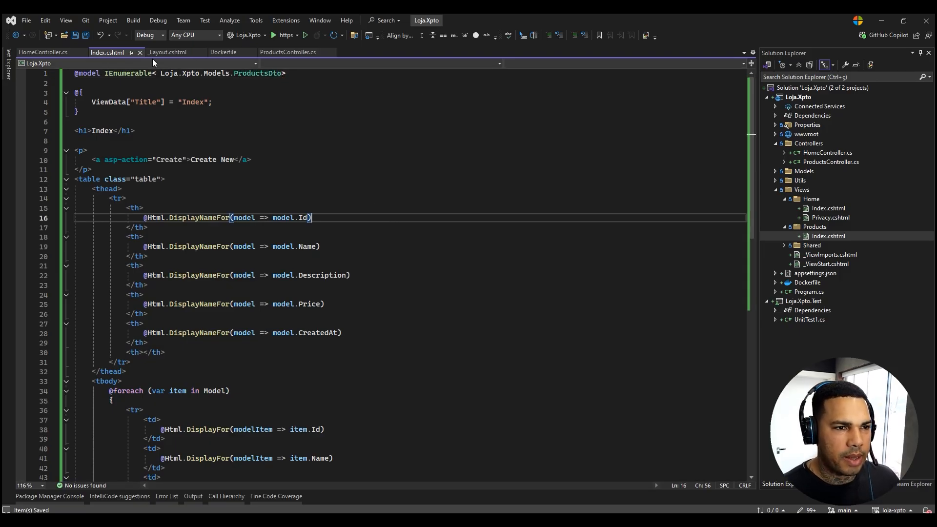
Go from the Index action in ProductsController.cs to its view to check that they are linked.
left_click(268, 51)
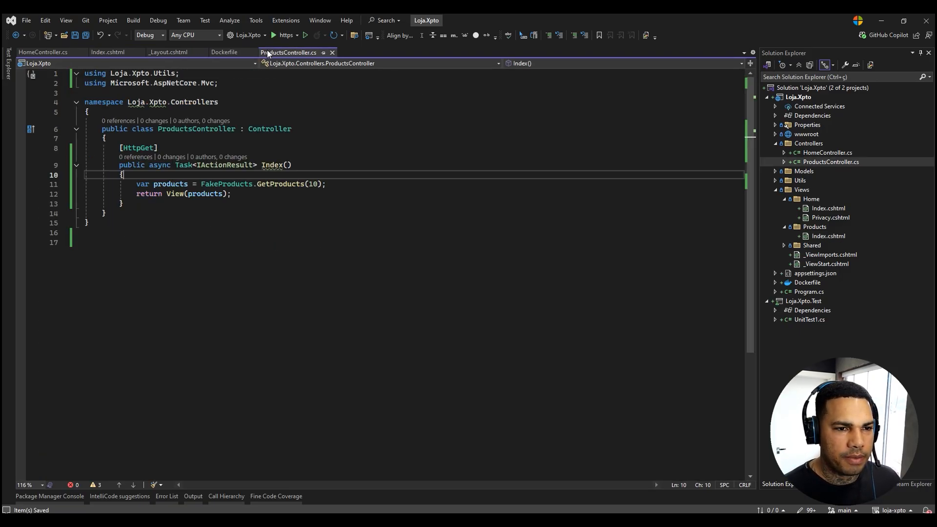
right_click(272, 174)
left_click(308, 147)
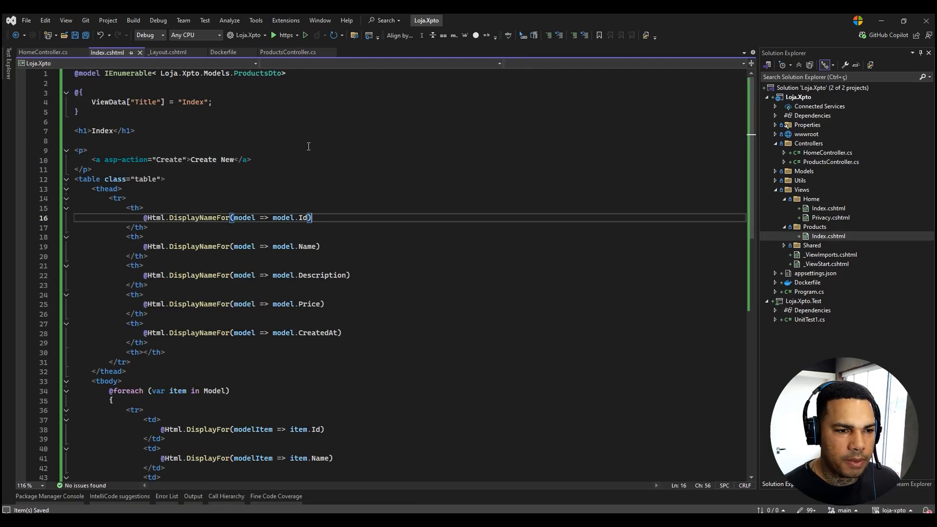
Run the app and review the Products list, reloading it once and returning to Home before closing the browser.
left_click(273, 36)
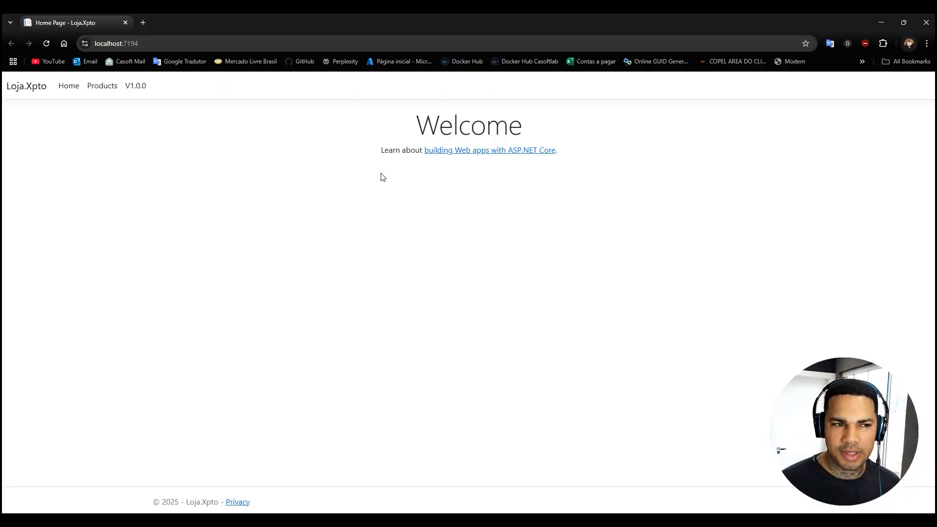
left_click(102, 87)
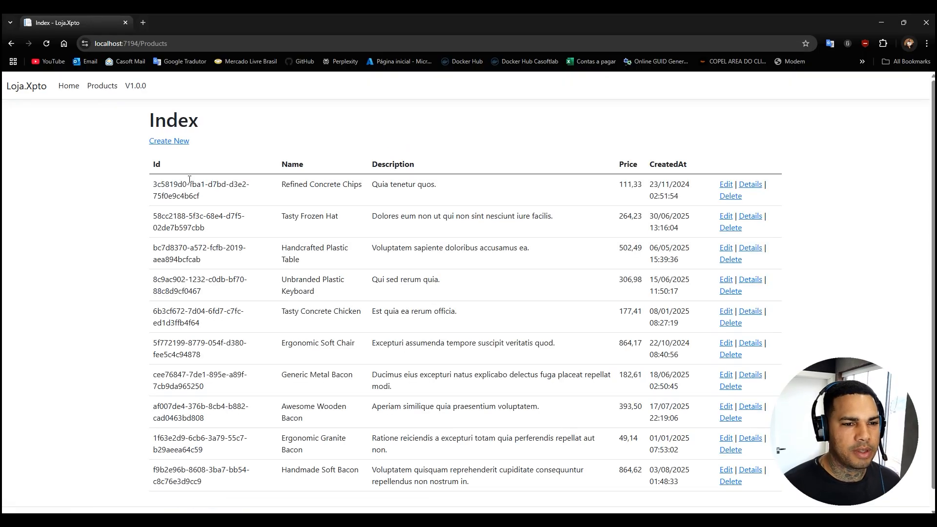
scroll(300, 218, "down", 1)
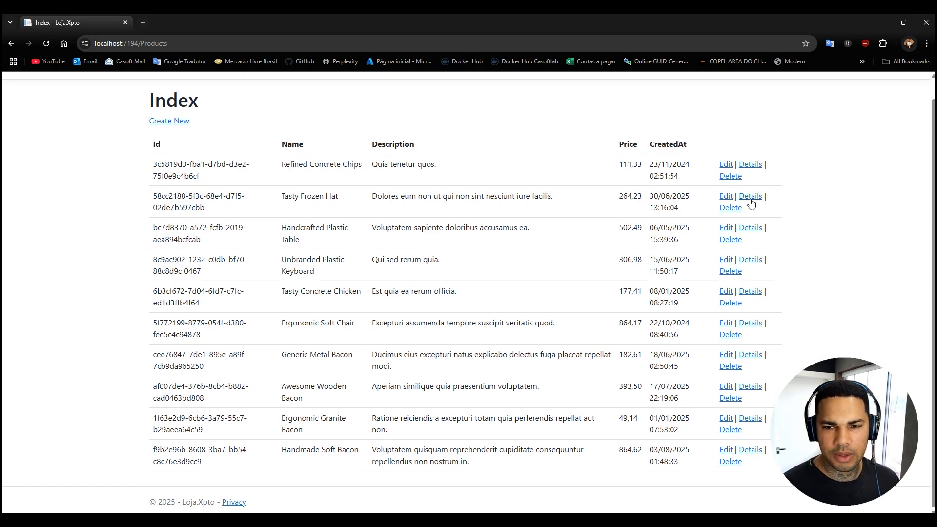
scroll(731, 188, "up", 1)
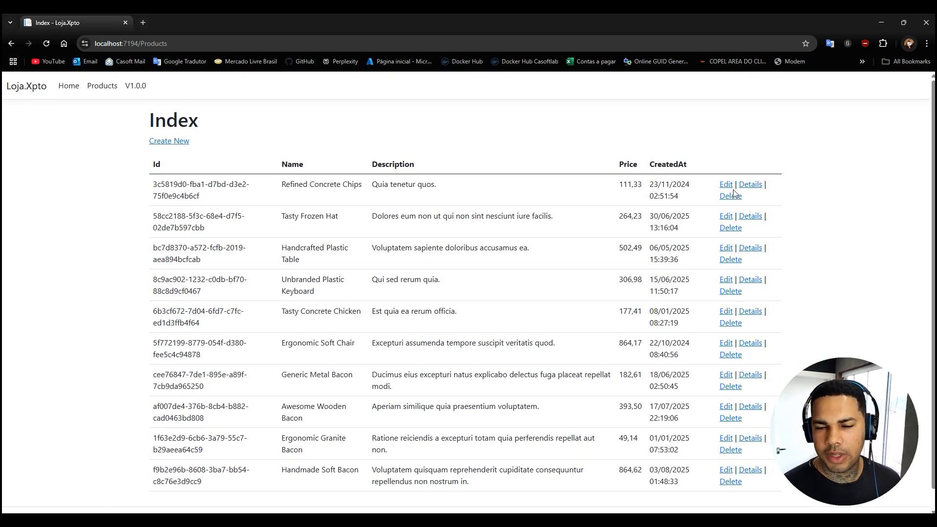
left_click(104, 87)
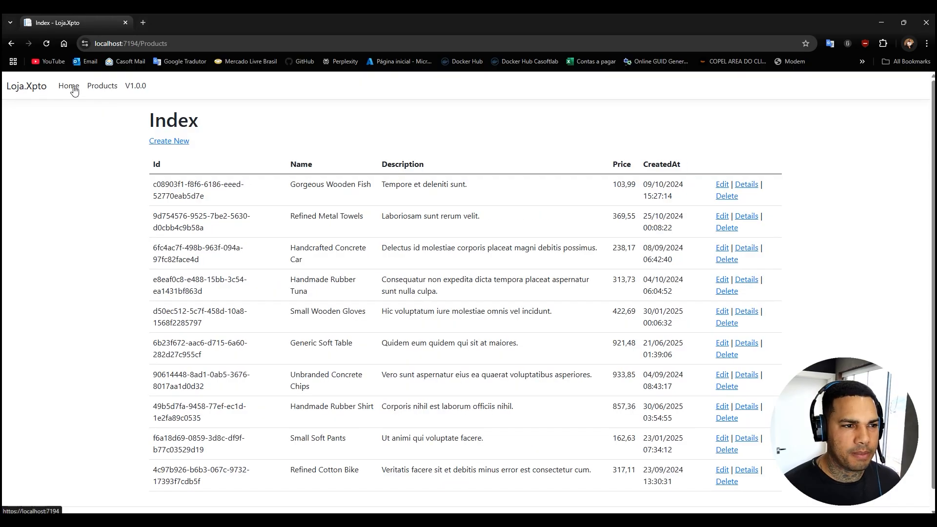
left_click(71, 87)
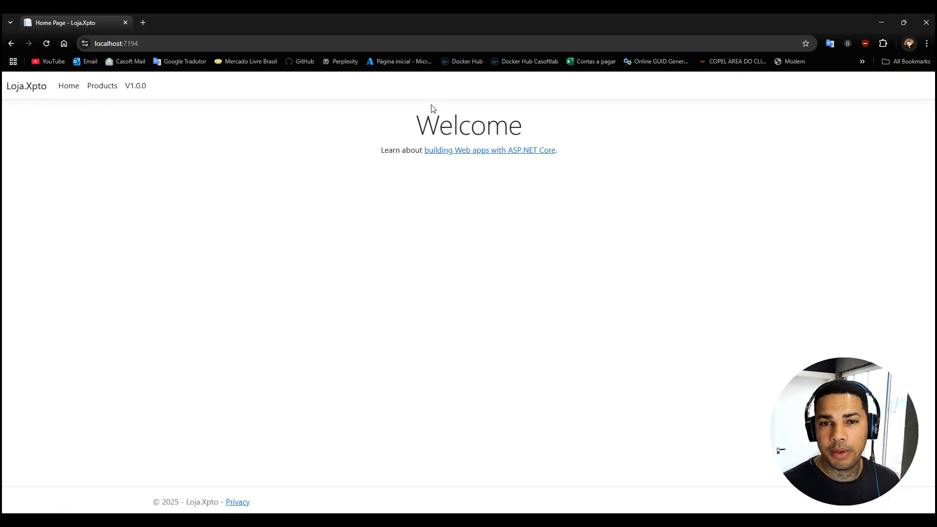
left_click(927, 26)
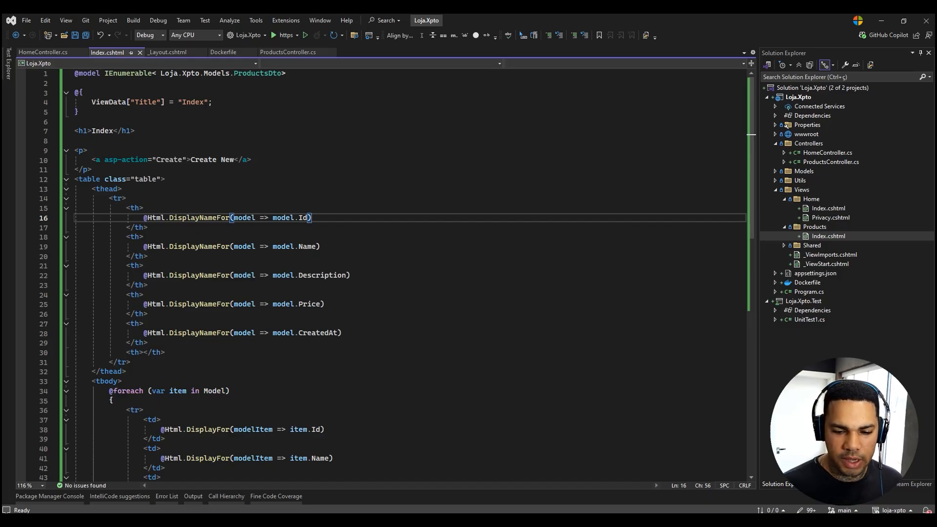
Switch to the browser window showing the loja-xpto repository files in Azure DevOps.
left_click(515, 521)
left_click(481, 482)
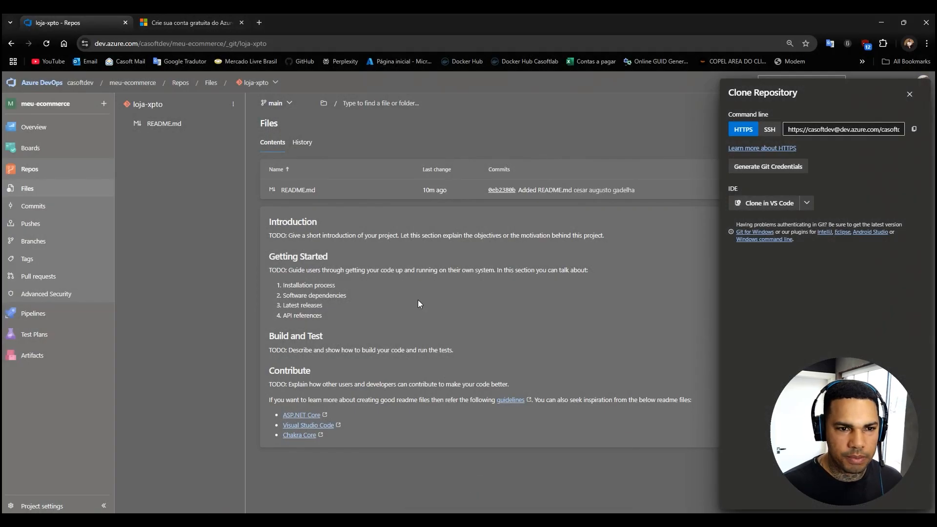
Close the Clone Repository panel and switch to Visual Studio to review the pending Git changes.
left_click(217, 113)
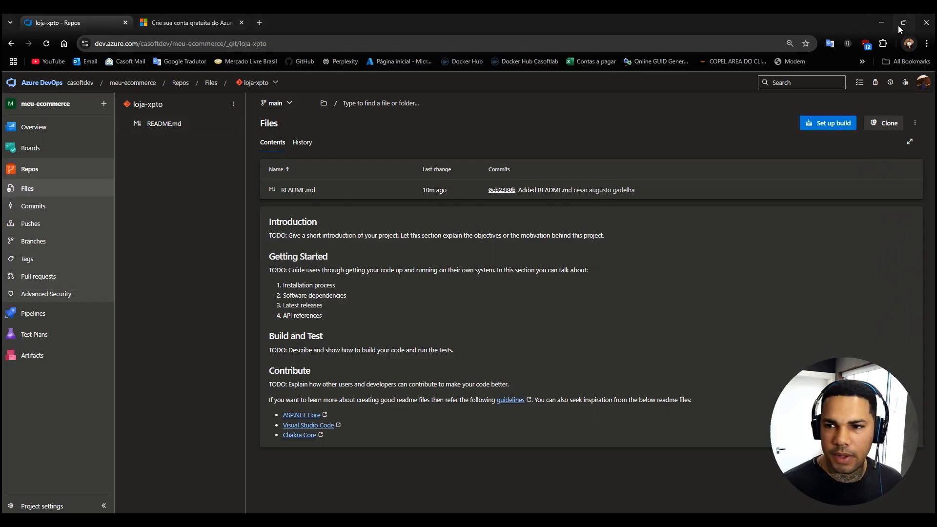
left_click(881, 23)
left_click(808, 510)
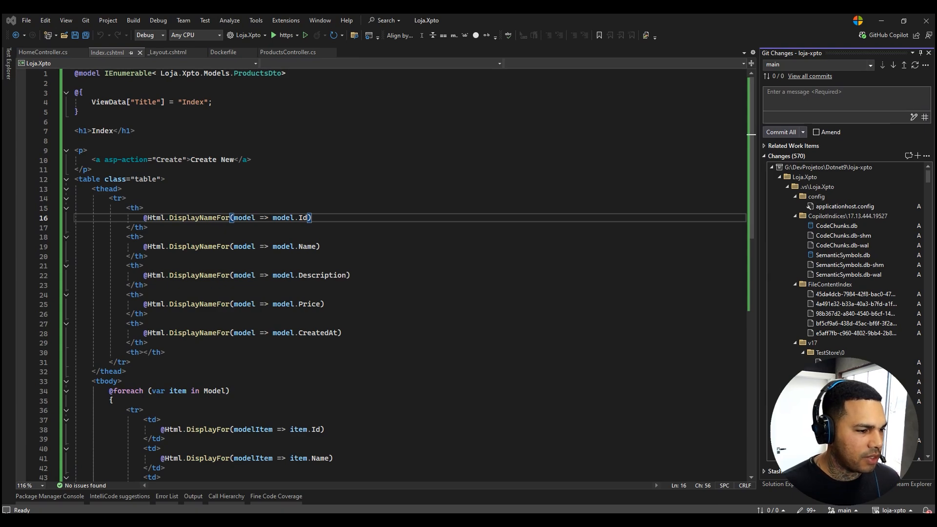
Copy the .gitignore file from the simple-api folder into the loja-xpto repository folder and return to Visual Studio.
key("alt+Tab")
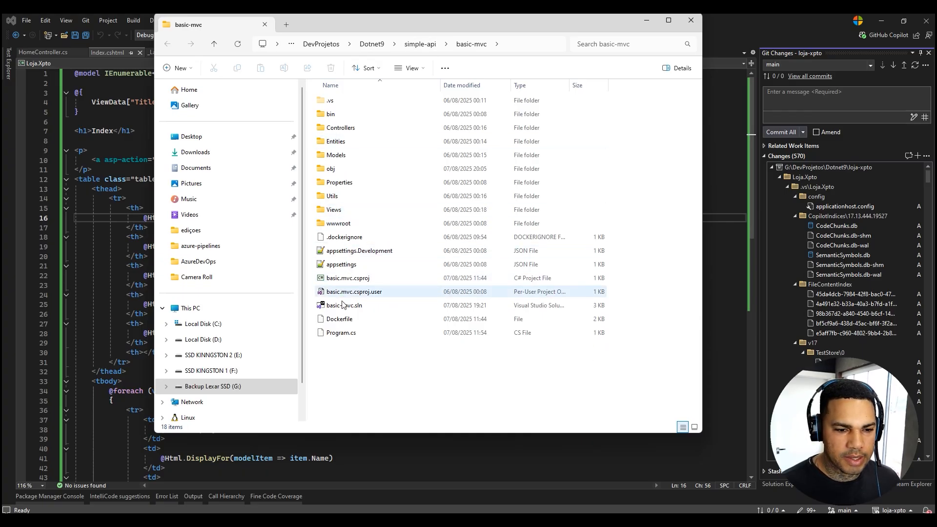
left_click(419, 44)
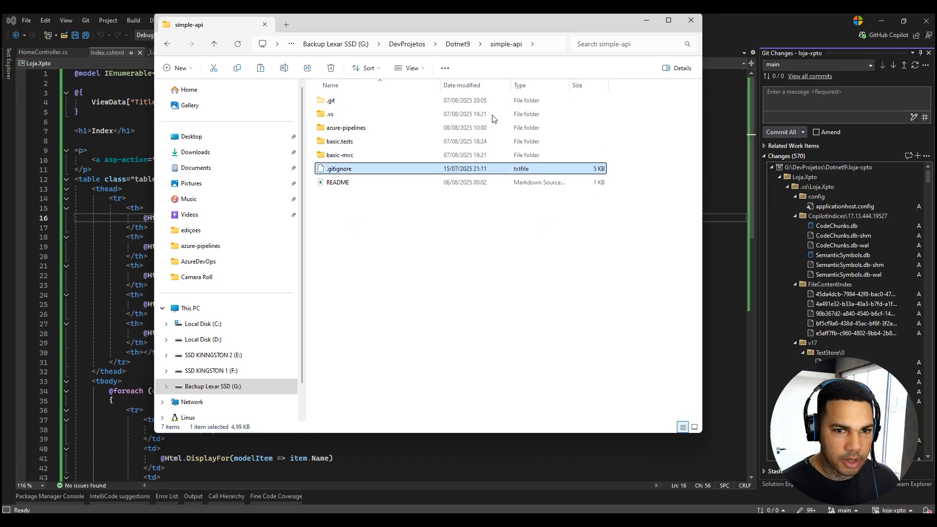
left_click(458, 43)
double_click(342, 127)
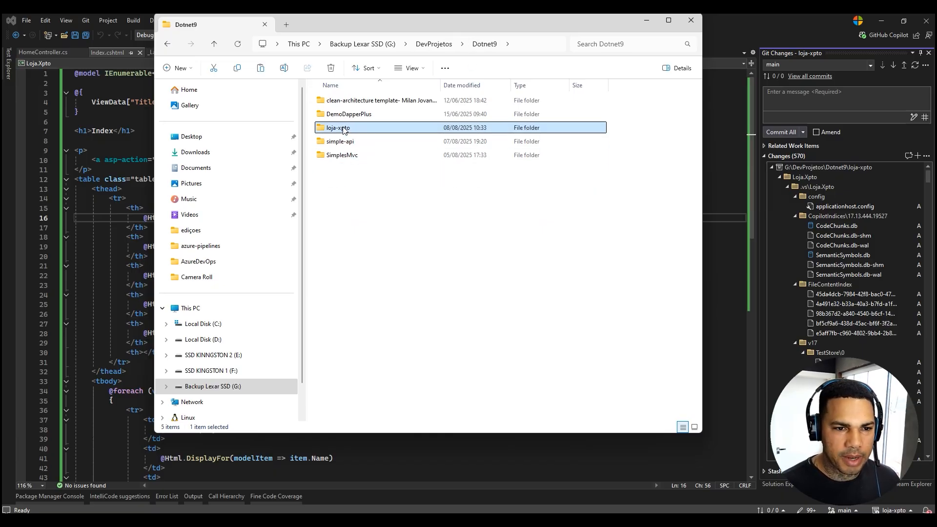
key("ctrl+v")
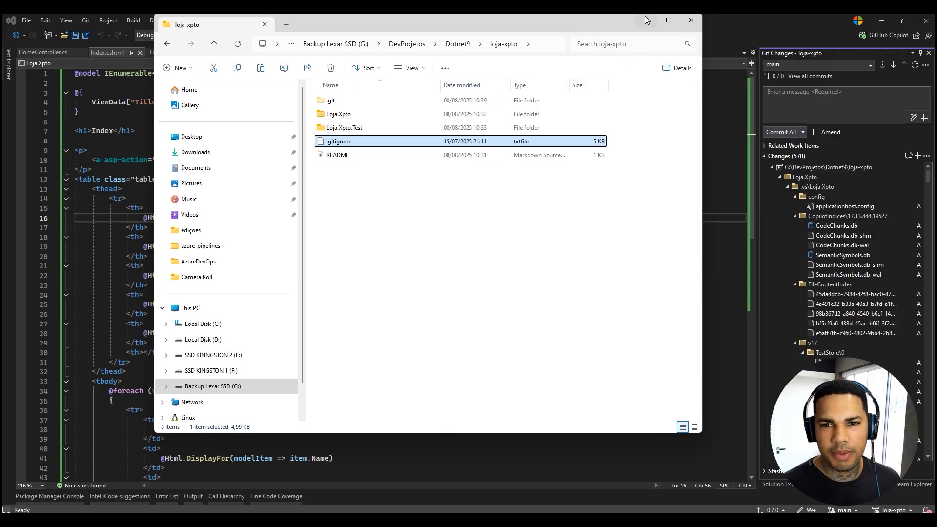
left_click(691, 21)
left_click(654, 304)
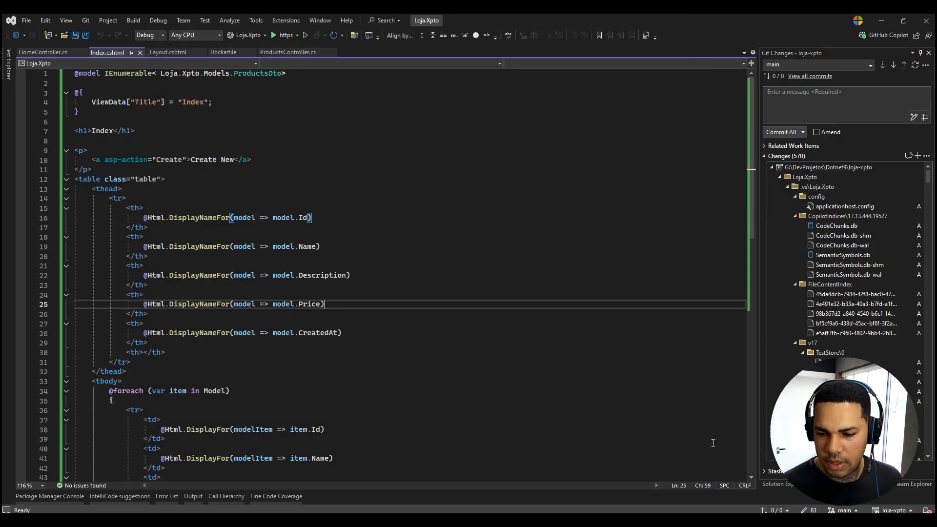
Commit all changes on main with the message "initial commit" and push them to the remote repository.
left_click(770, 92)
type("initial commit")
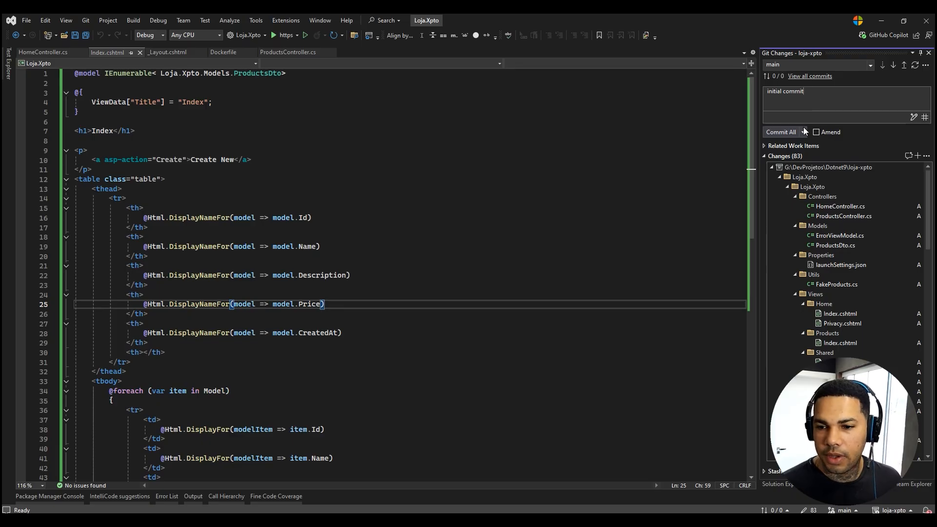
left_click(787, 132)
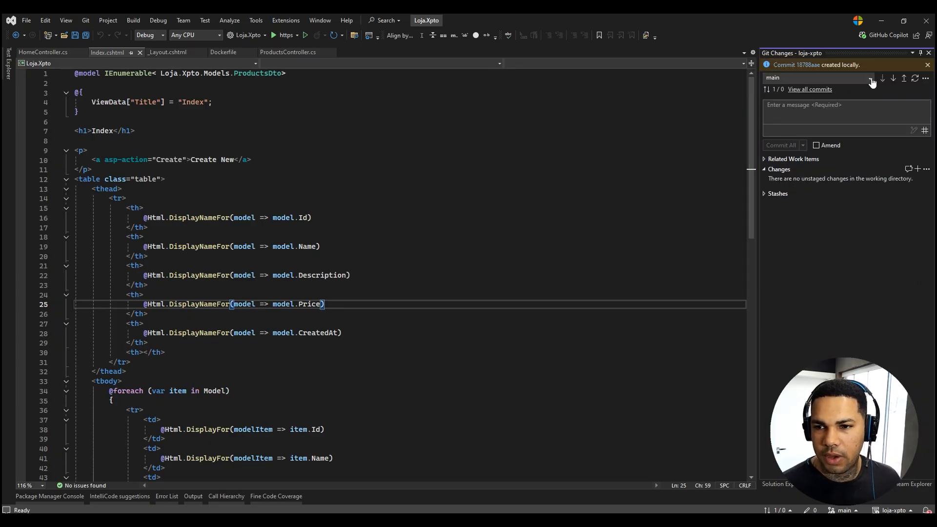
left_click(904, 79)
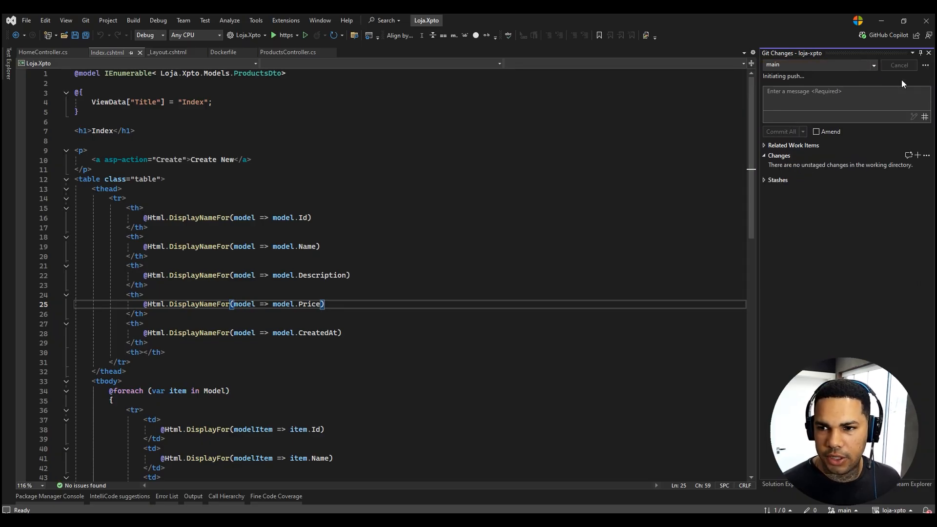
Switch to the browser and reload the loja-xpto repository files in Azure DevOps to check the pushed commit.
left_click(883, 21)
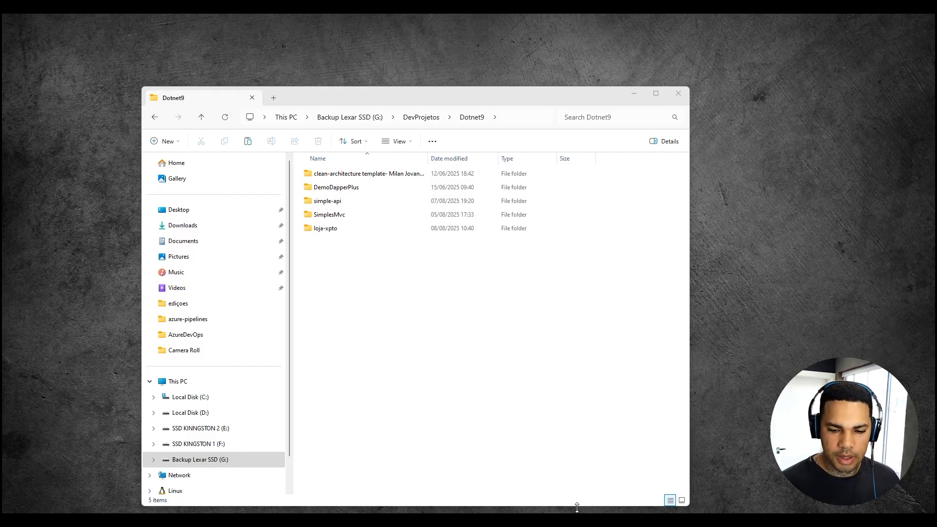
left_click(537, 508)
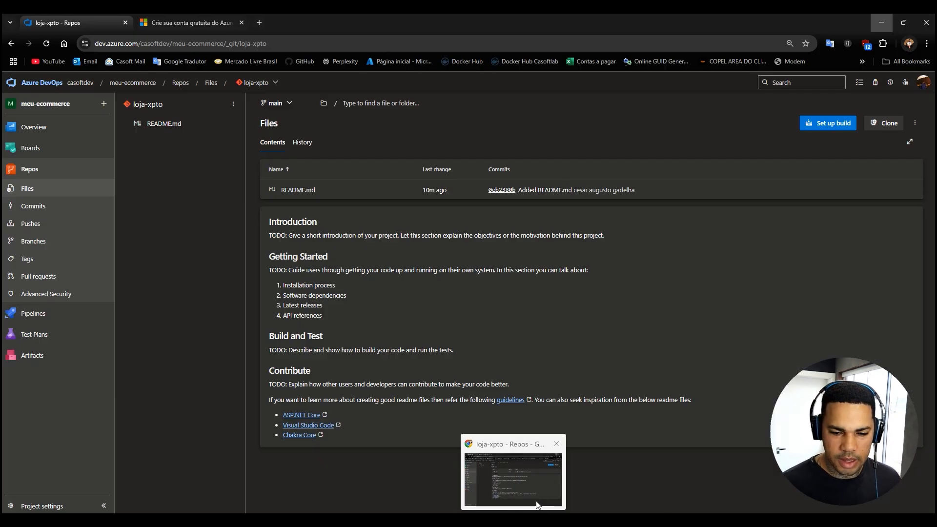
left_click(47, 44)
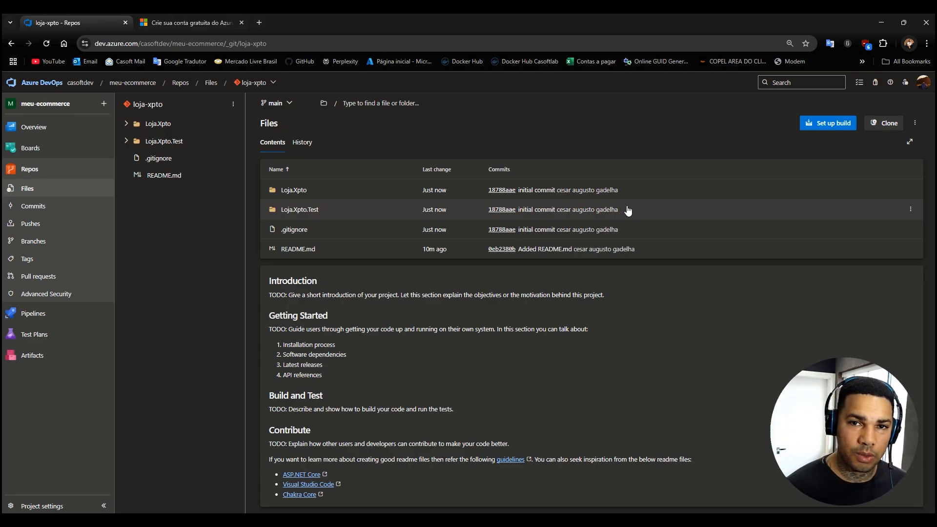
Open the Azure portal in place of the free account page and go to its resource groups.
left_click(230, 25)
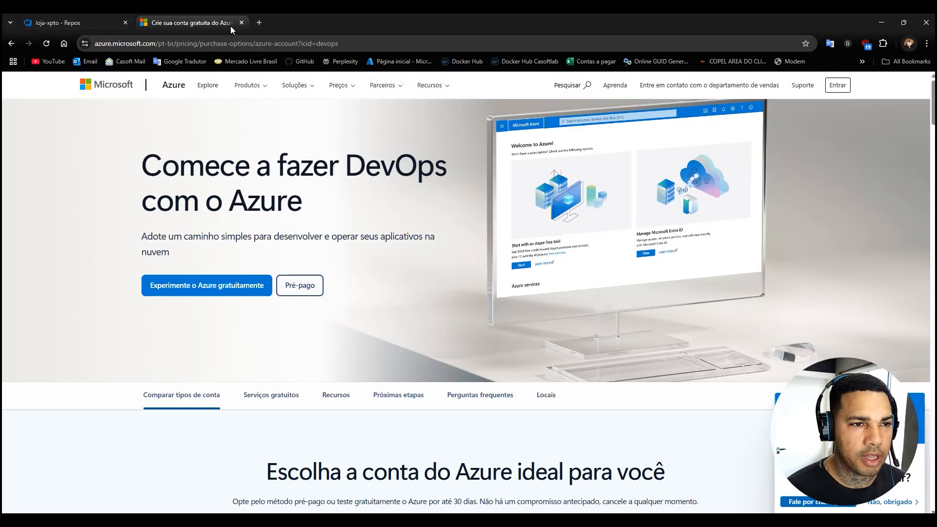
left_click(232, 42)
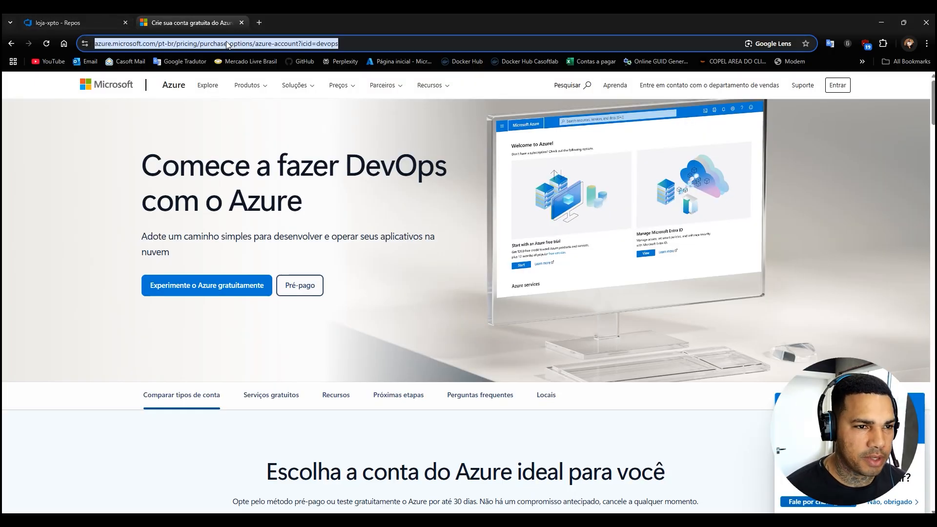
left_click(391, 62)
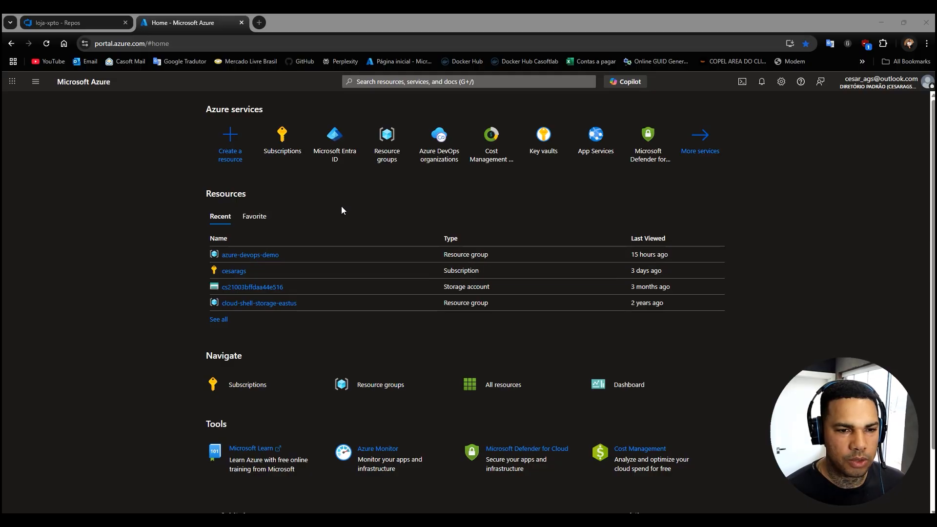
left_click(391, 142)
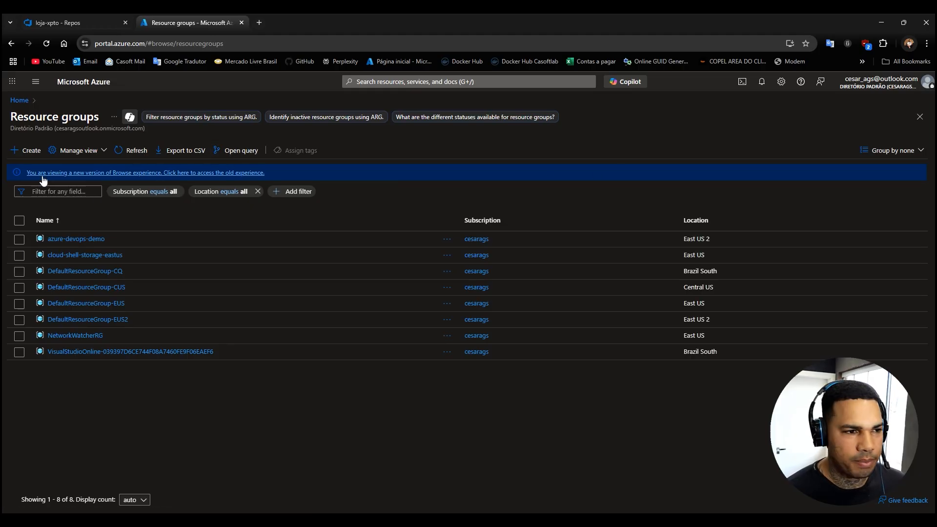
left_click(25, 151)
left_click(161, 233)
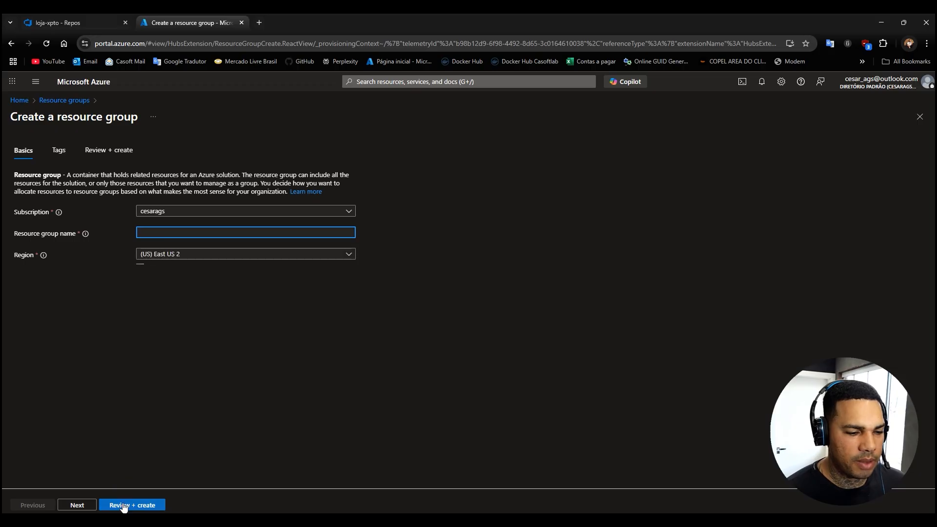
left_click(64, 100)
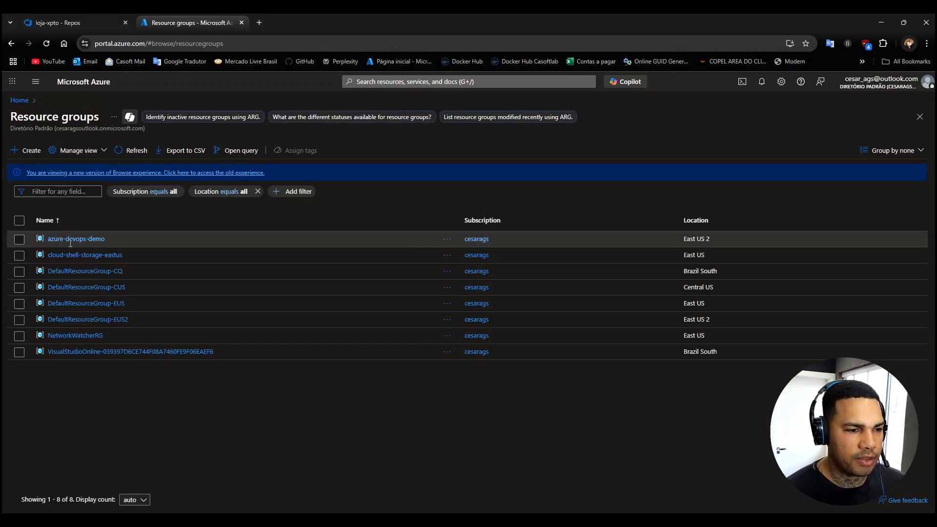
Open the azure-devops-demo resource group and start creating a Web App in it from the Marketplace favorites.
left_click(71, 240)
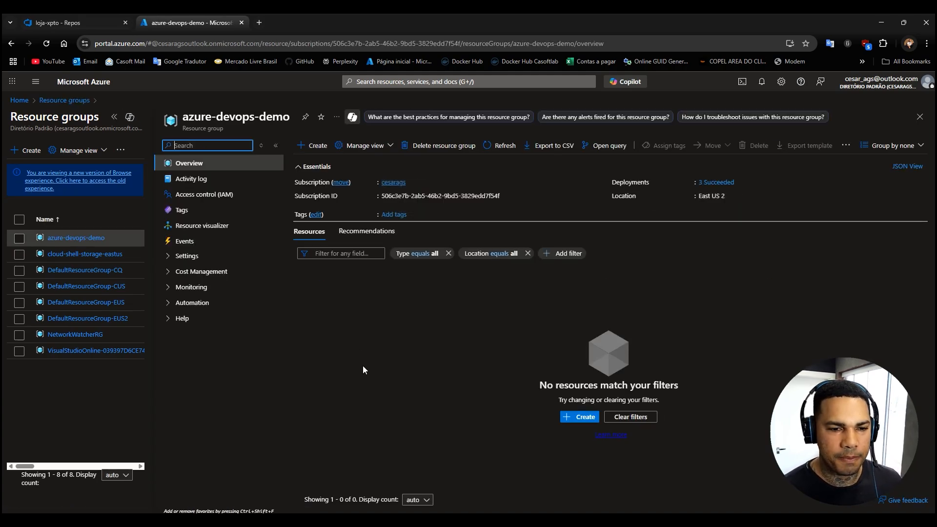
left_click(318, 147)
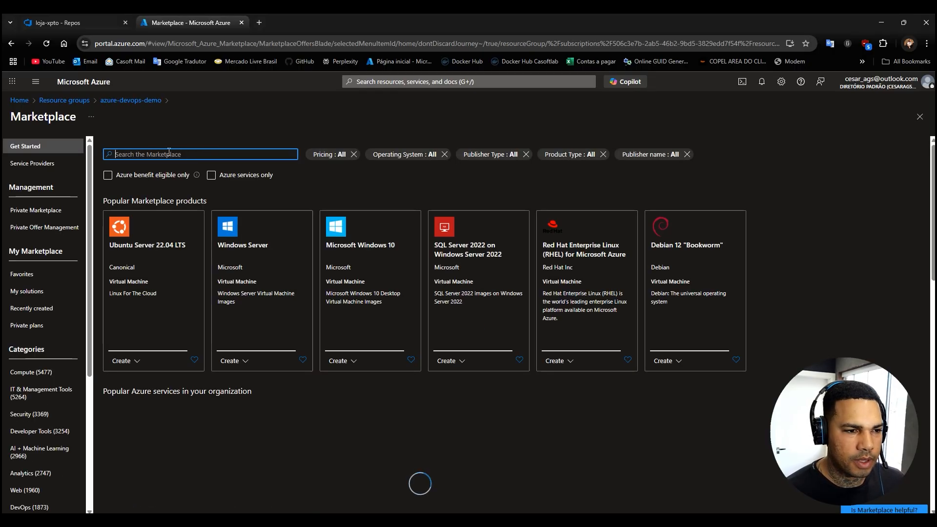
left_click(46, 276)
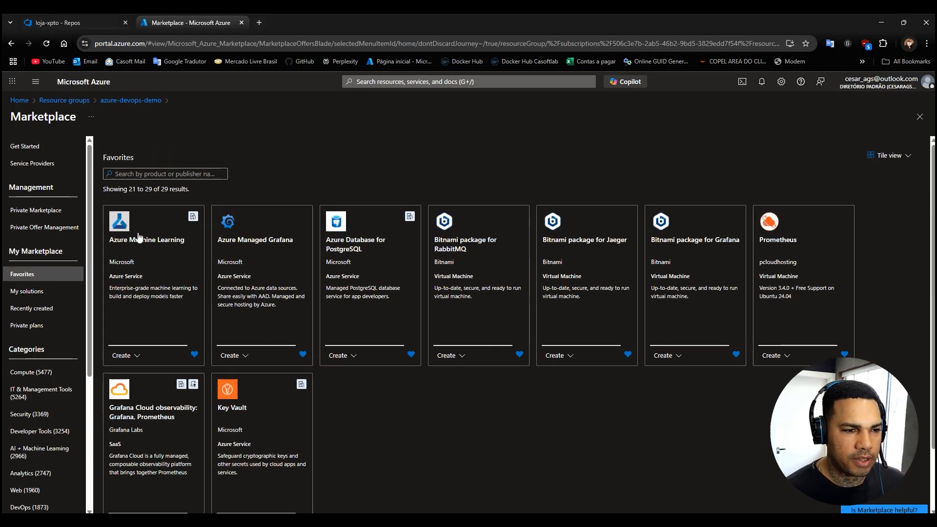
scroll(138, 237, "down", 3)
left_click(132, 497)
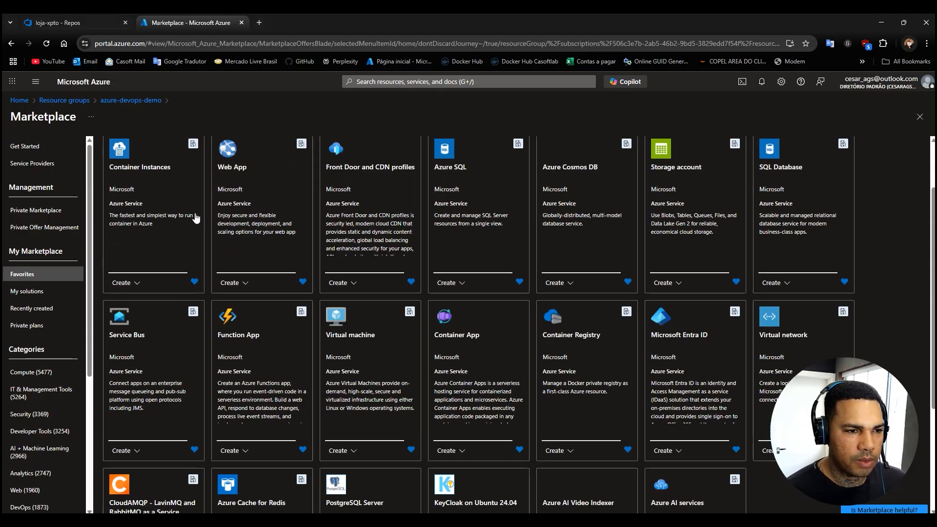
left_click(270, 182)
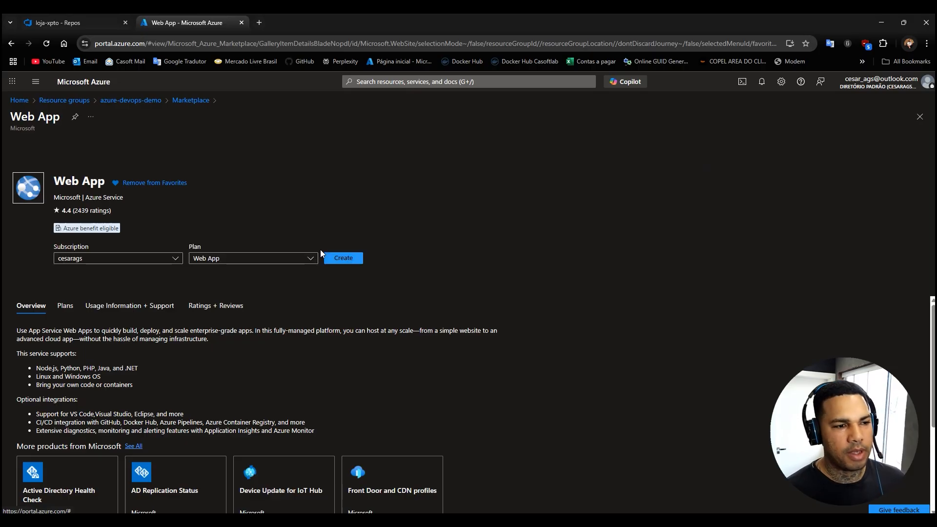
left_click(351, 257)
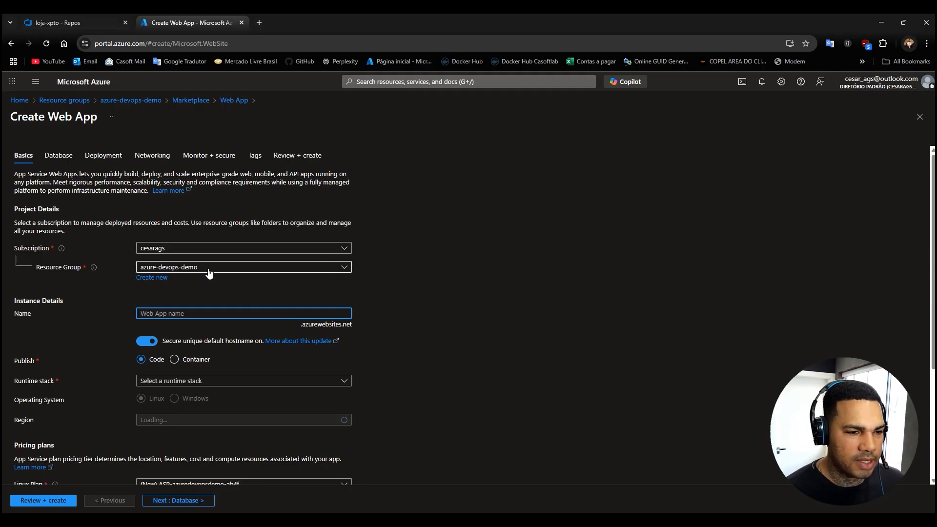
Name the web app minhaloja-xpto and set its runtime stack to .NET 8 (LTS) on Linux.
scroll(209, 274, "down", 2)
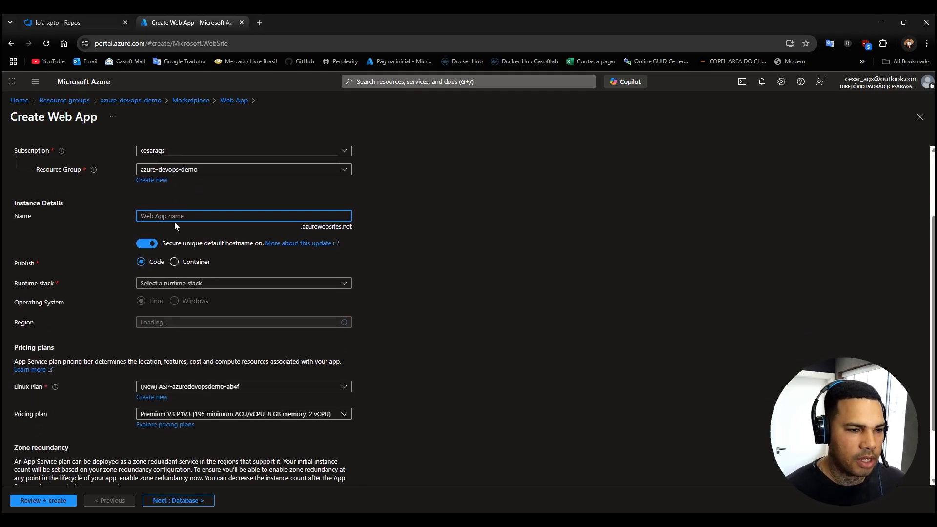
type("minhaloja")
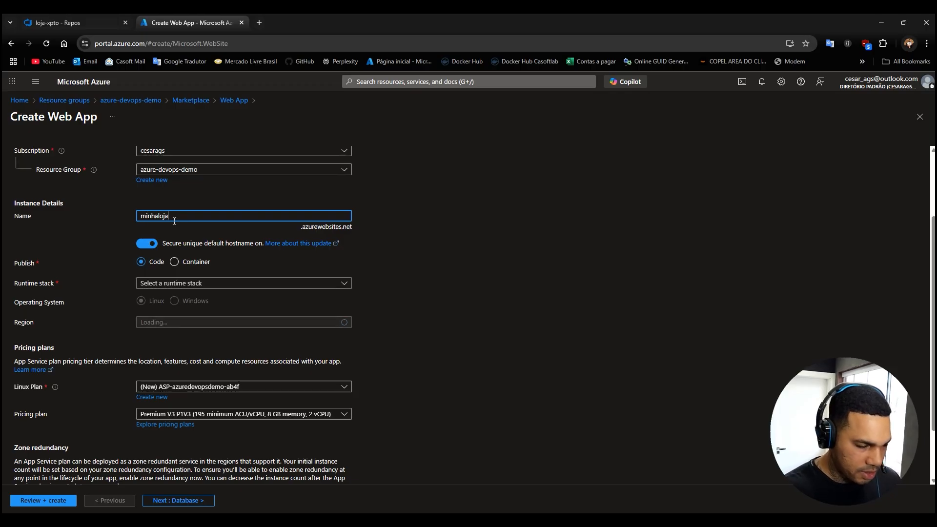
type("-xpto")
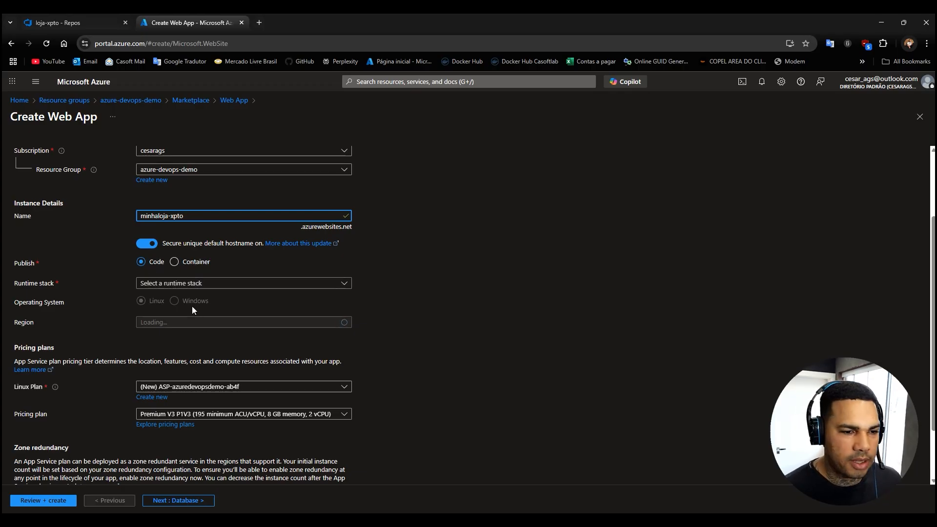
left_click(181, 284)
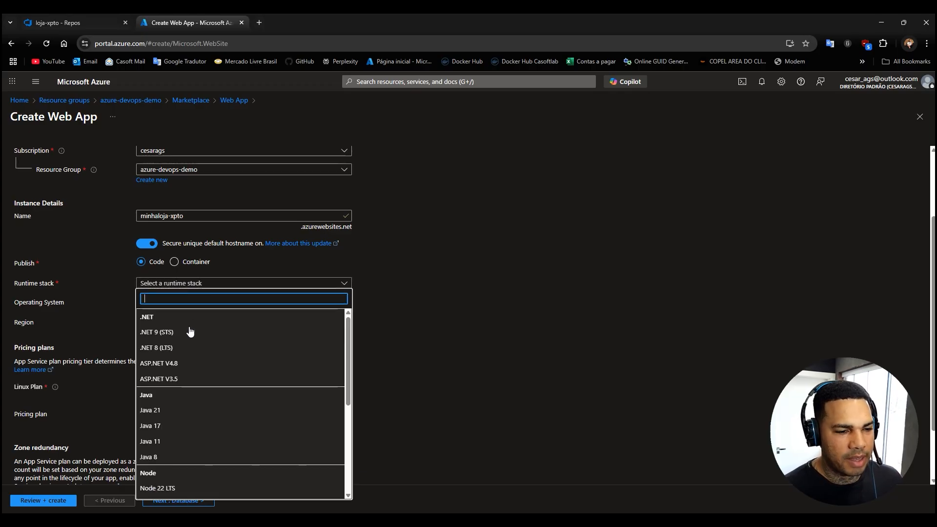
left_click(171, 348)
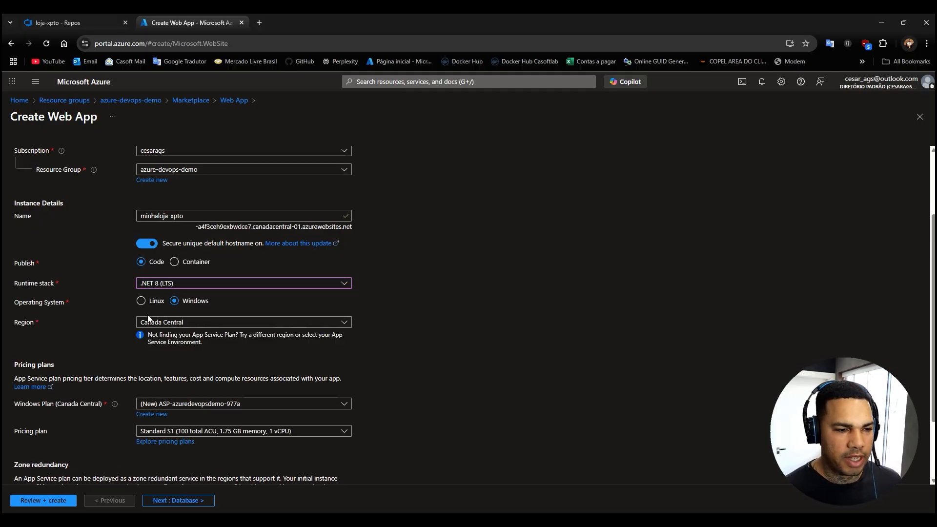
left_click(142, 302)
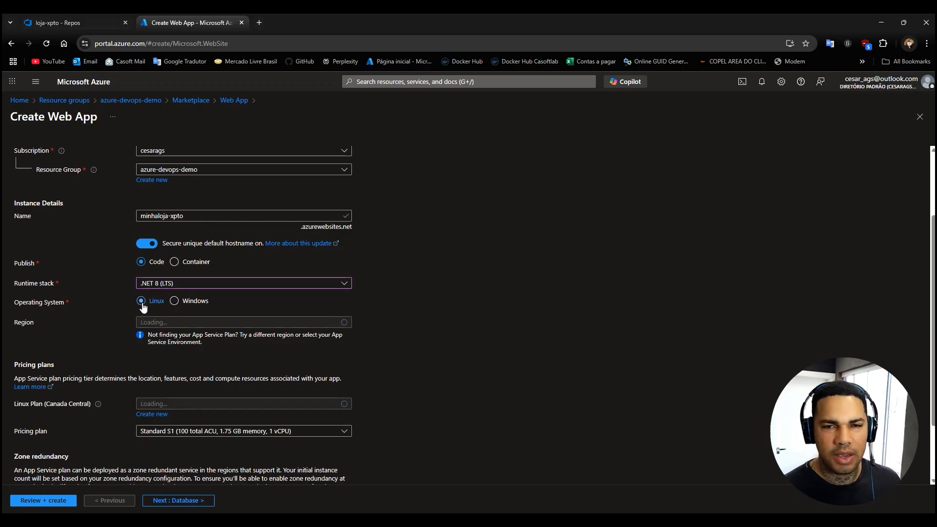
Set the web app's region to East US 2.
scroll(269, 348, "down", 2)
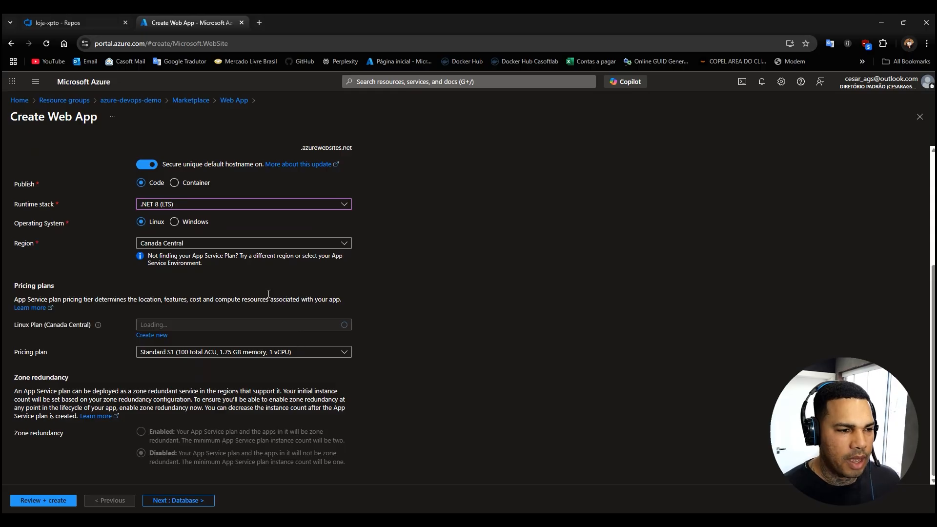
left_click(172, 246)
scroll(202, 342, "down", 2)
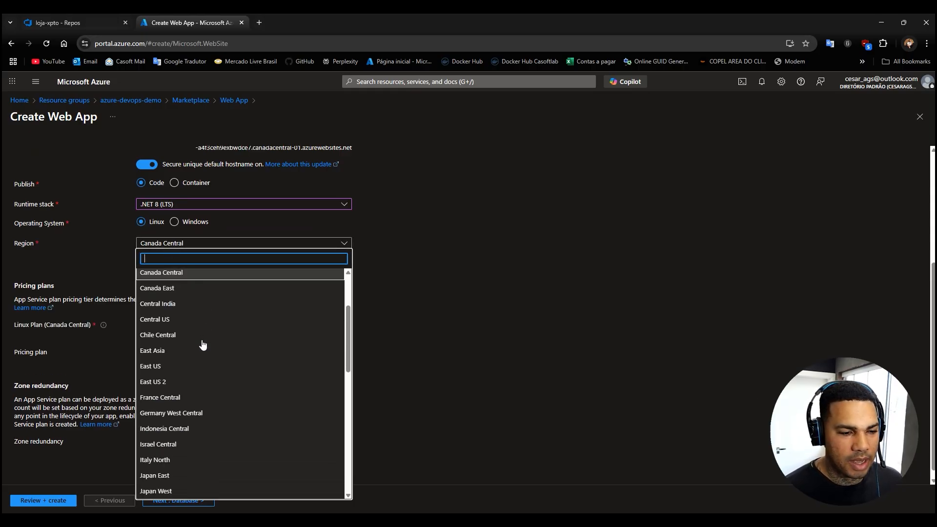
left_click(156, 383)
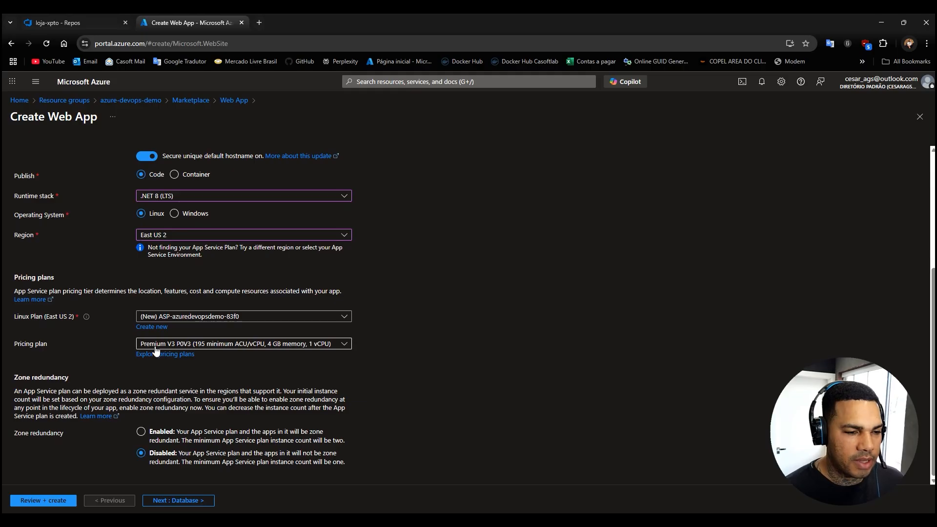
Set the web app's pricing plan to Basic B1 and continue to the database settings.
left_click(250, 347)
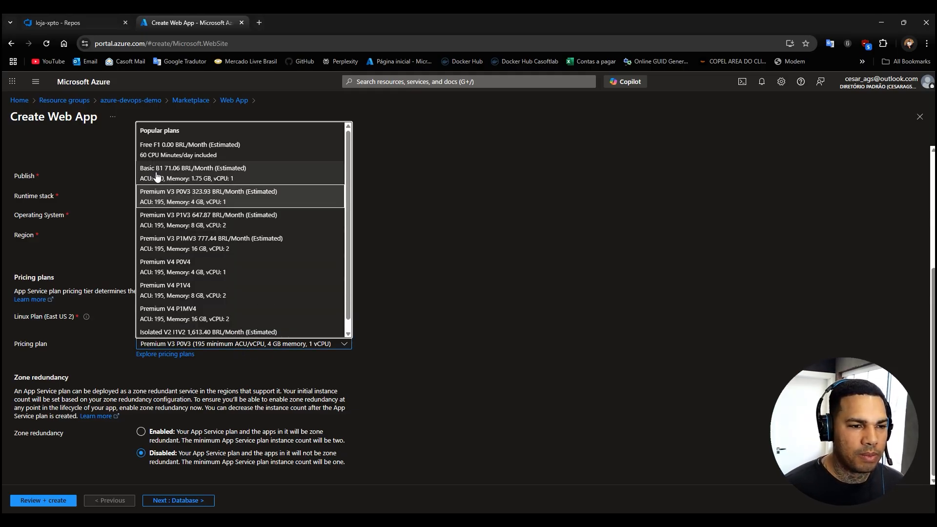
left_click(210, 174)
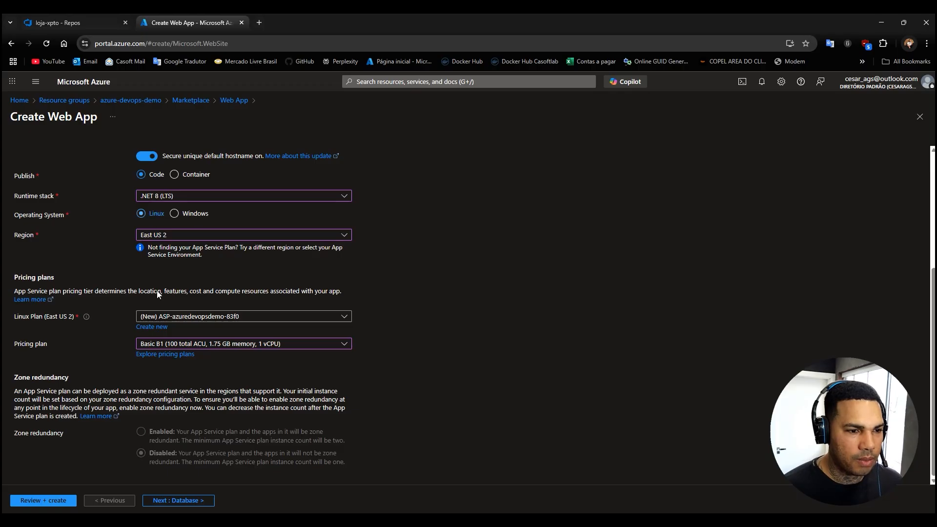
left_click(188, 502)
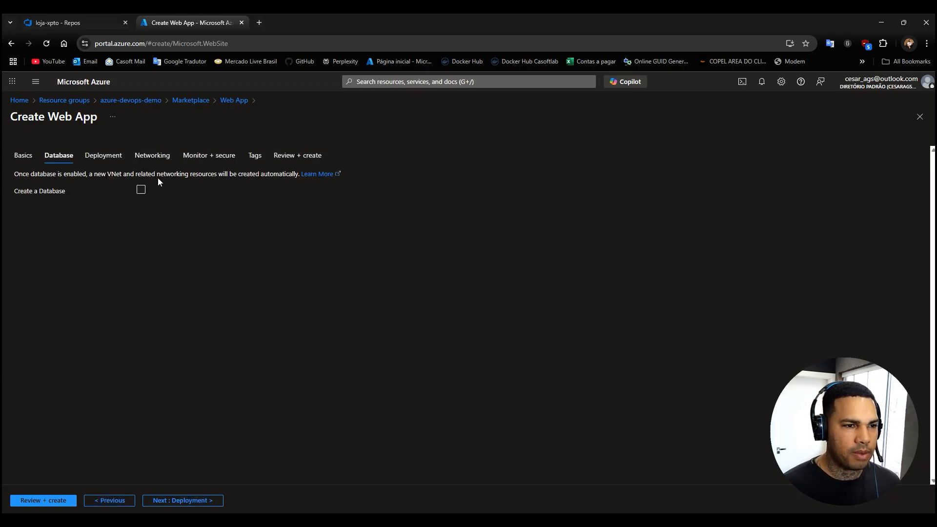
Disable Application Insights, leave the deployment and networking settings at their defaults, and create the web app.
left_click(104, 157)
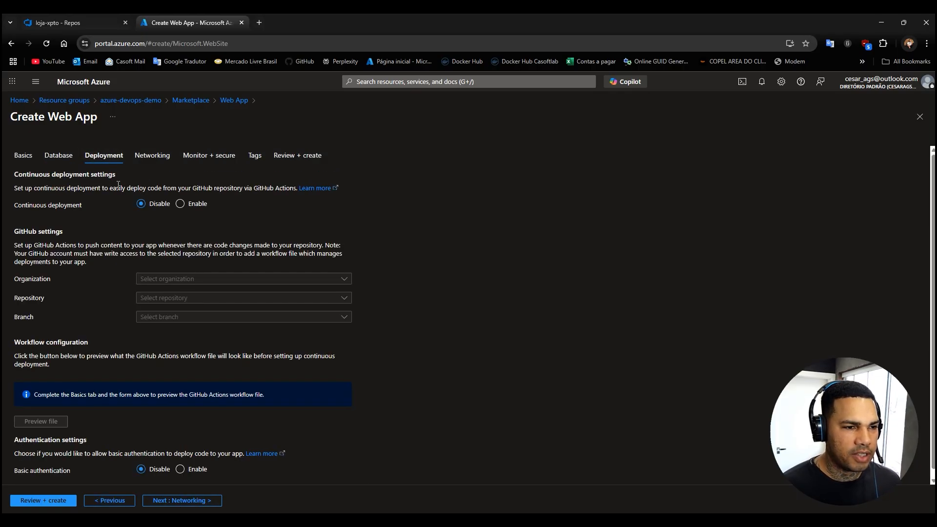
left_click(168, 158)
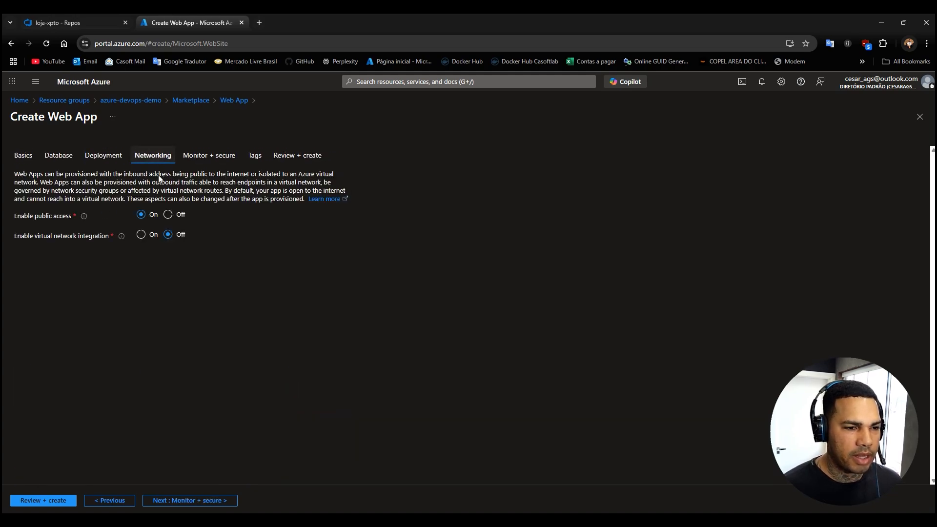
left_click(195, 155)
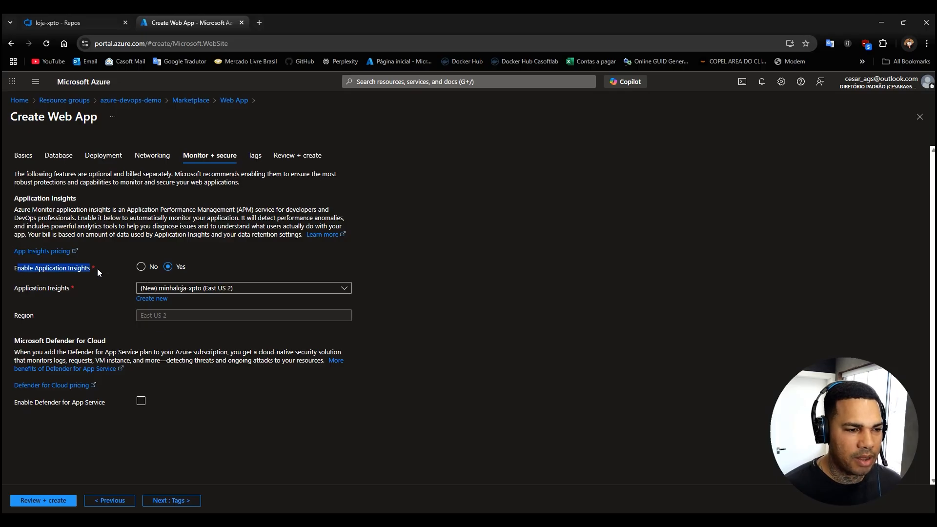
left_click(142, 266)
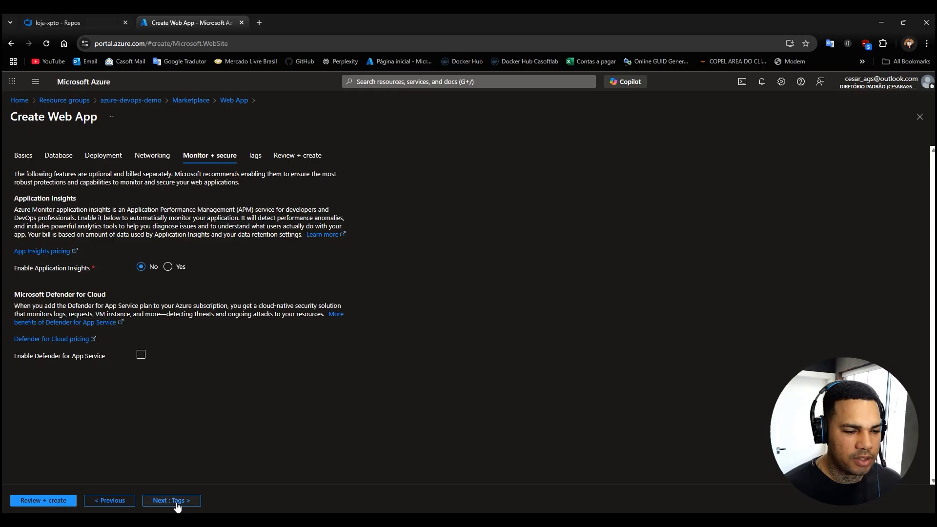
left_click(29, 503)
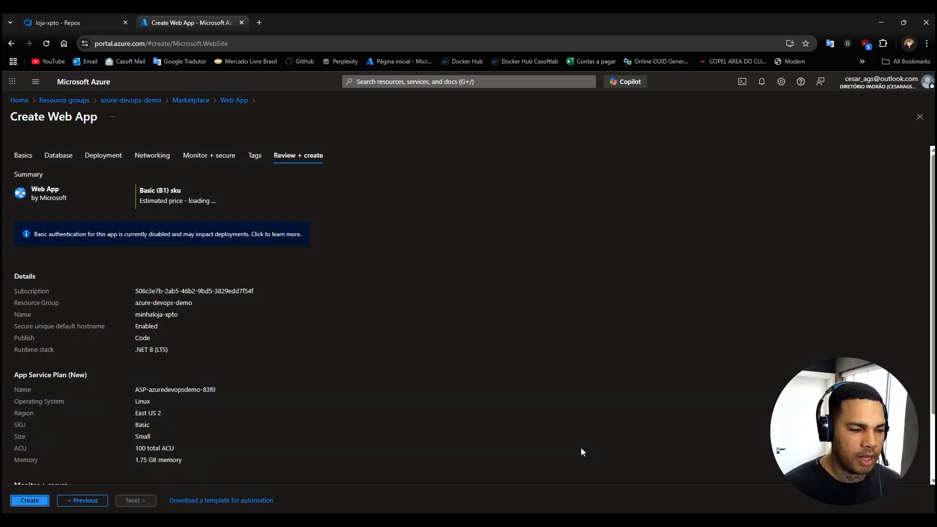
left_click(24, 501)
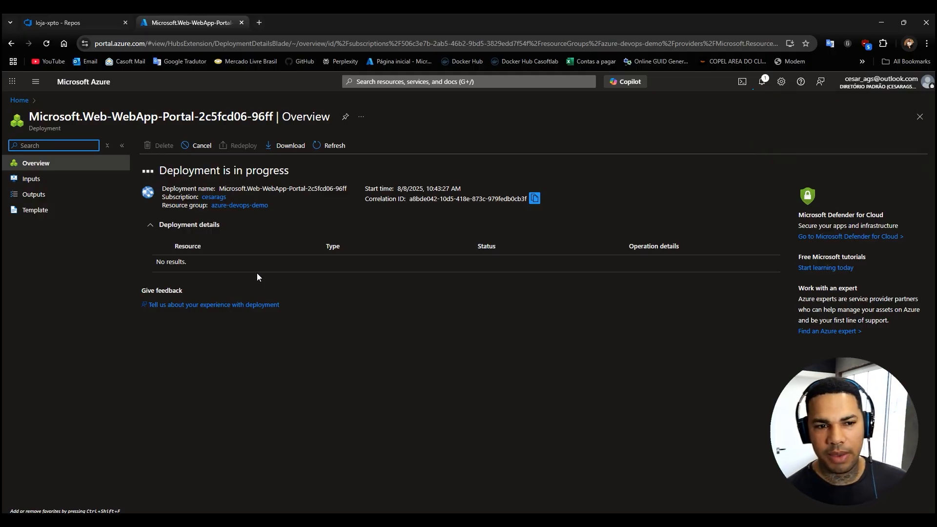
Return to the azure-devops-demo resource group and start creating a second Web App from the Marketplace favorites.
left_click(236, 205)
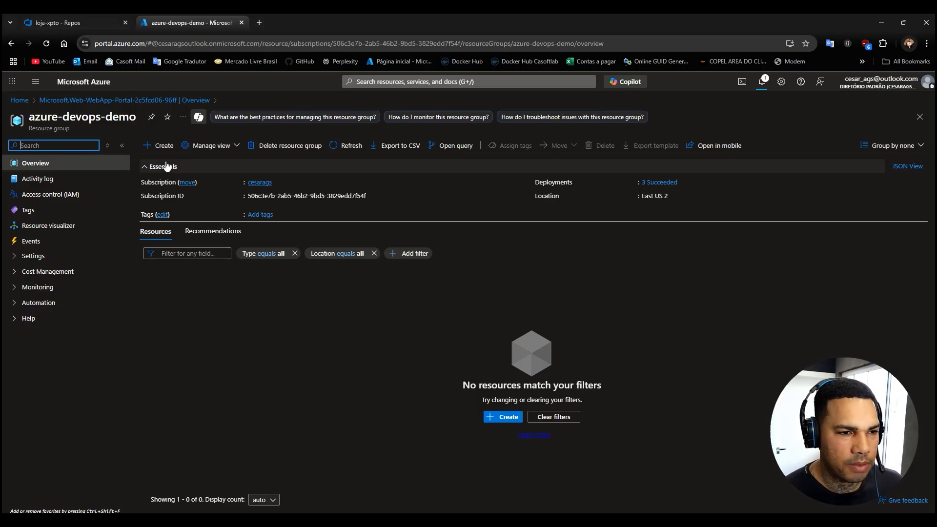
left_click(159, 145)
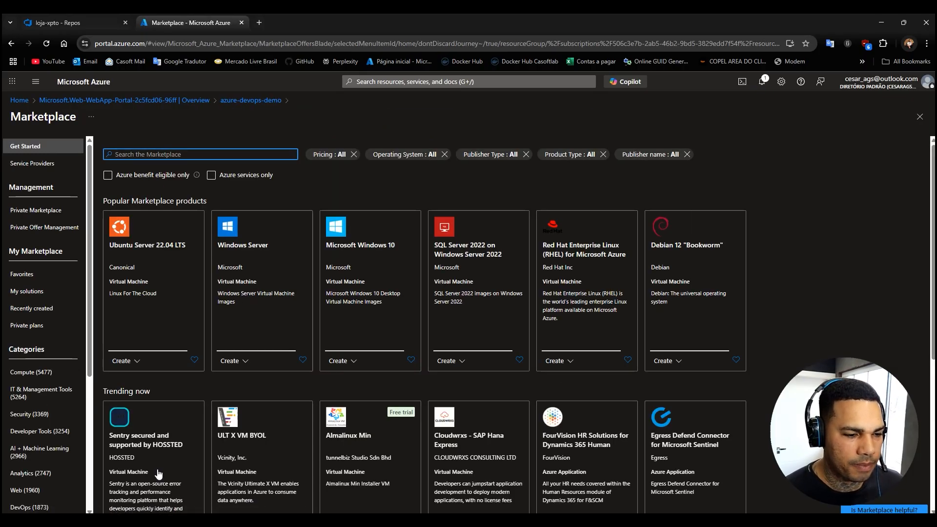
scroll(139, 496, "down", 5)
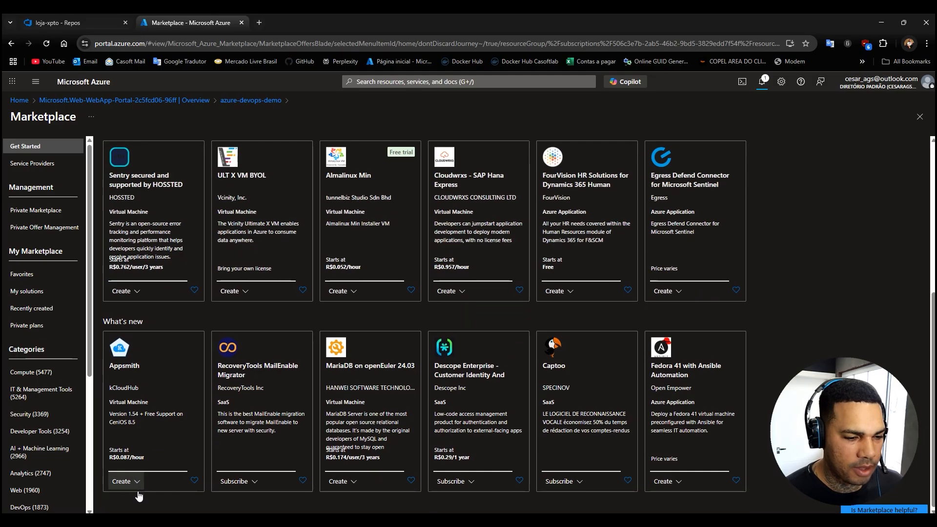
left_click(30, 276)
scroll(167, 313, "down", 2)
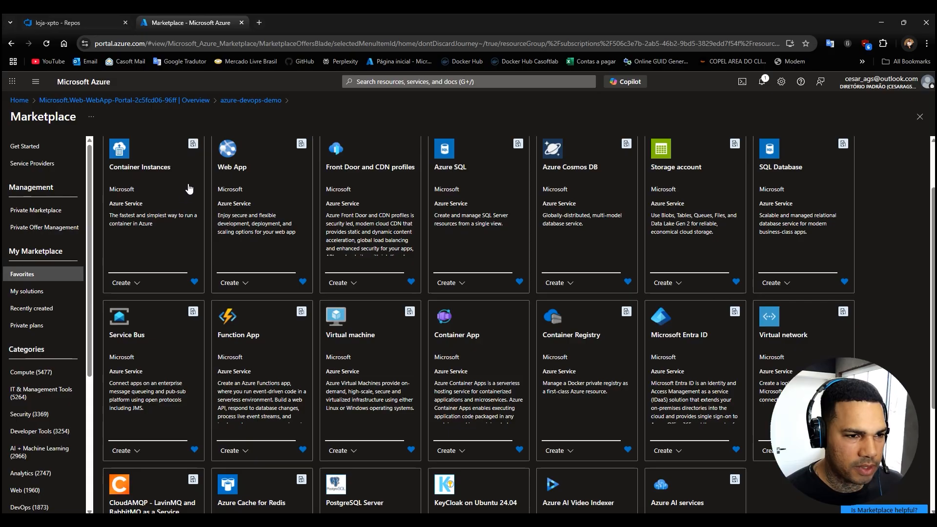
left_click(232, 167)
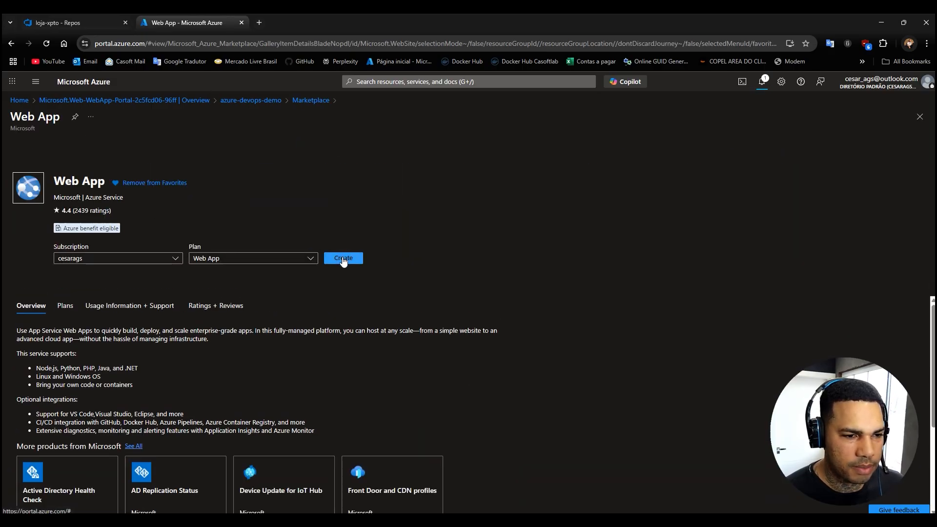
left_click(342, 257)
Open the azure-devops-demo resource group in a separate browser tab and copy the name of the minhaloja-xpto App Service.
right_click(245, 101)
left_click(274, 115)
left_click(303, 25)
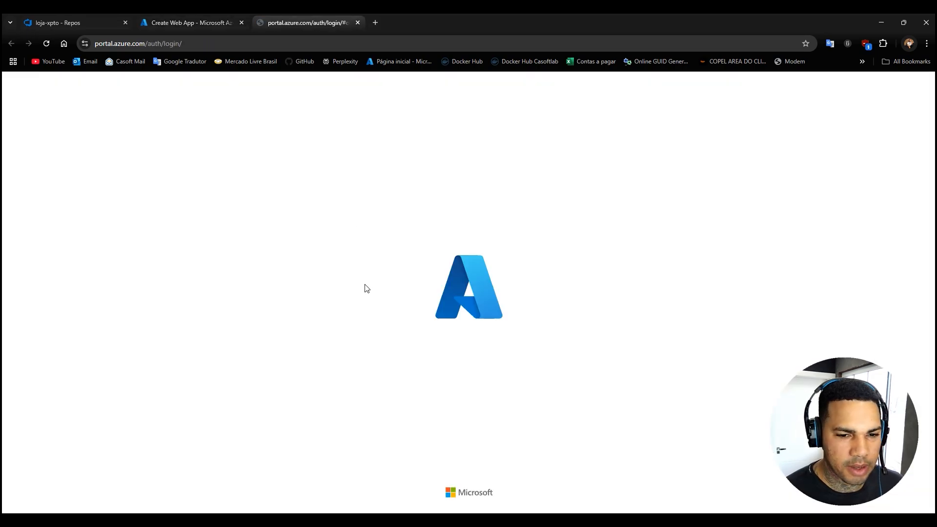
left_click(181, 20)
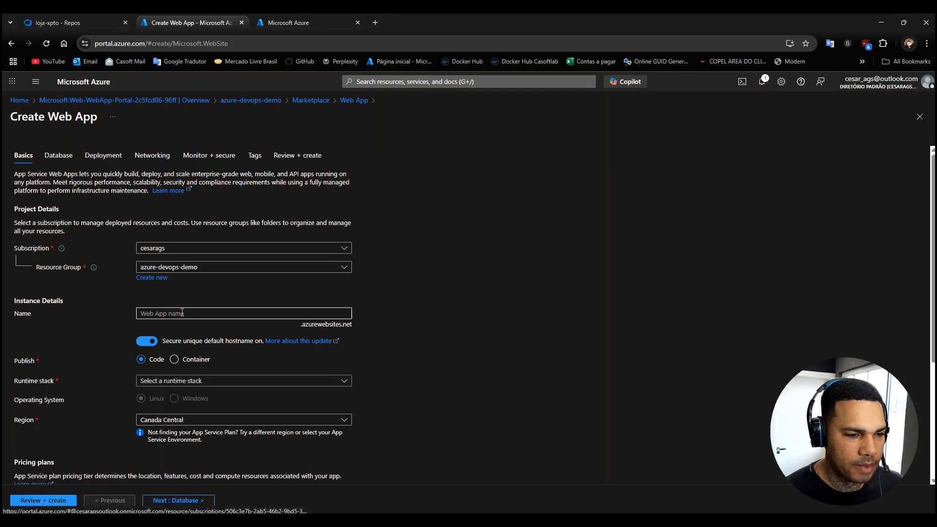
left_click(299, 23)
left_click(201, 258)
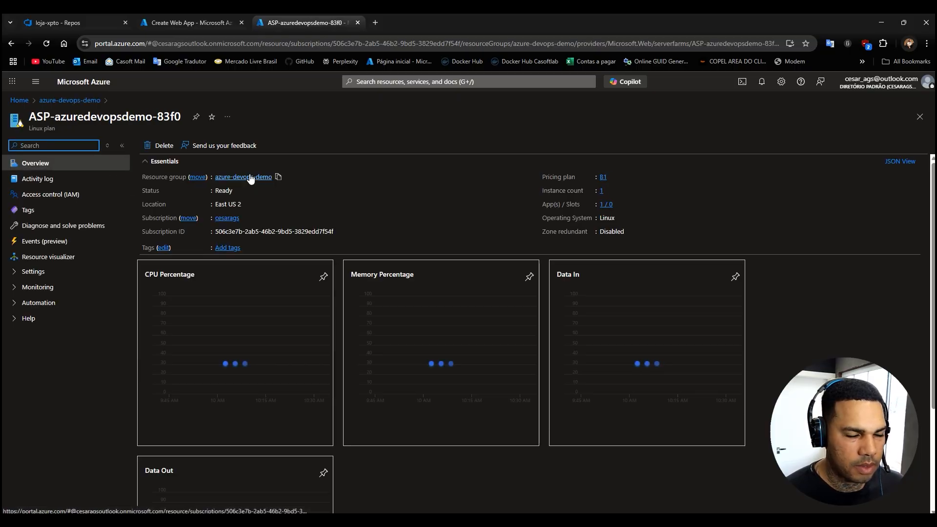
left_click(251, 178)
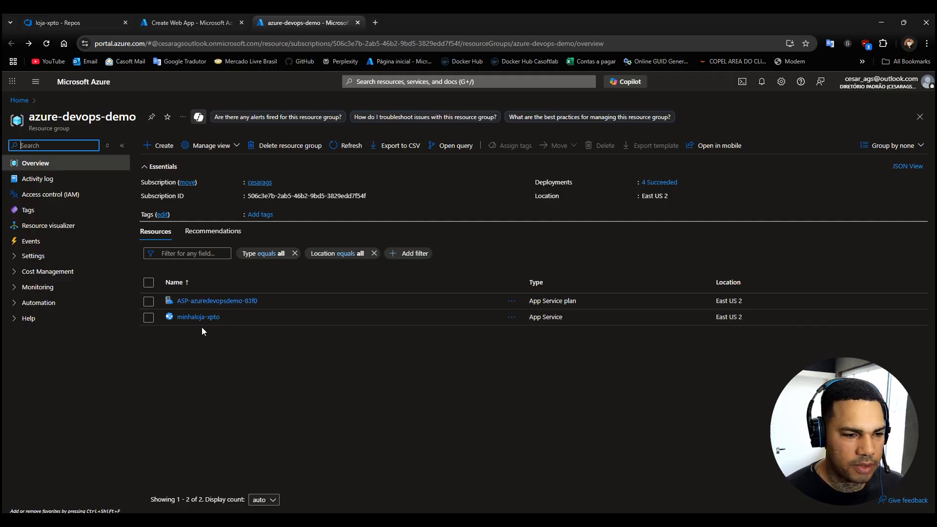
left_click_drag(229, 317, 177, 317)
key("ctrl+c")
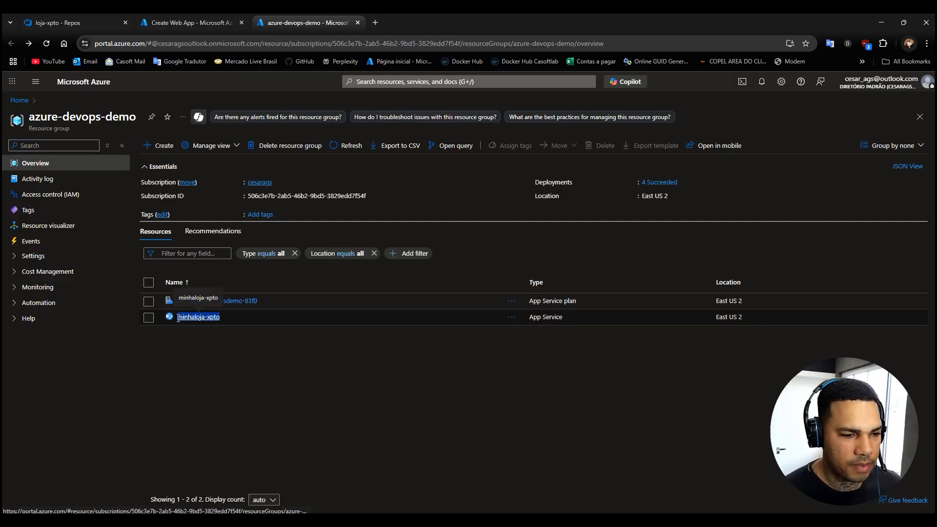
Name the new web app minhaloja-xpto-dev, reusing the copied app name.
left_click(205, 22)
left_click(154, 313)
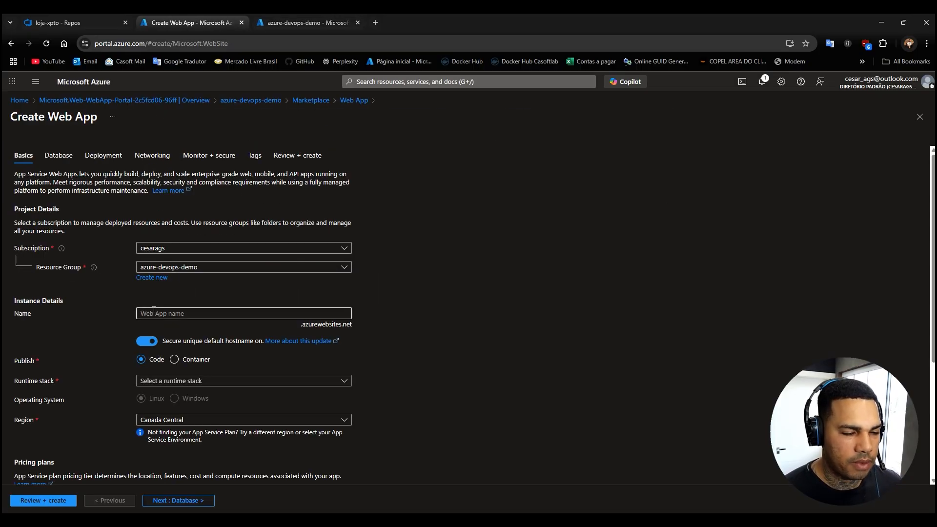
key("ctrl+v")
type("-dev")
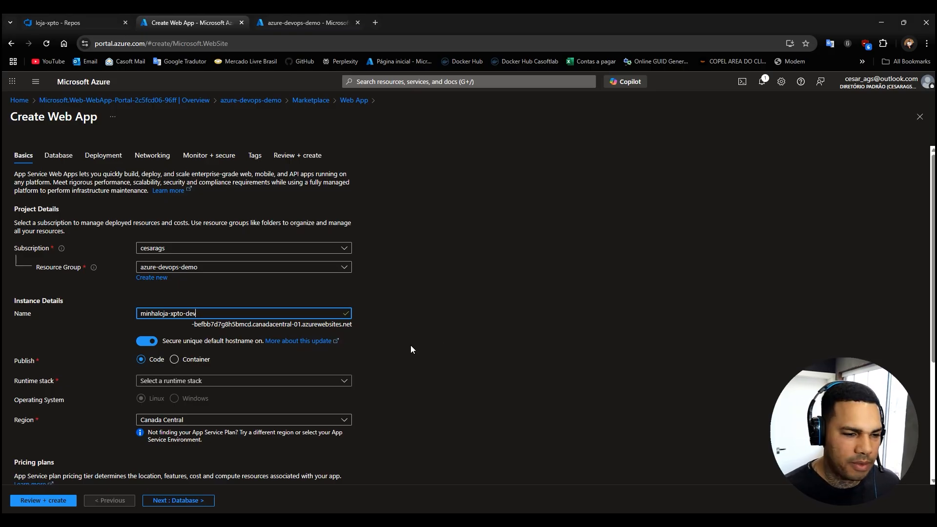
Set the runtime stack to .NET 8 (LTS) and the operating system to Linux.
scroll(411, 345, "down", 2)
left_click(162, 284)
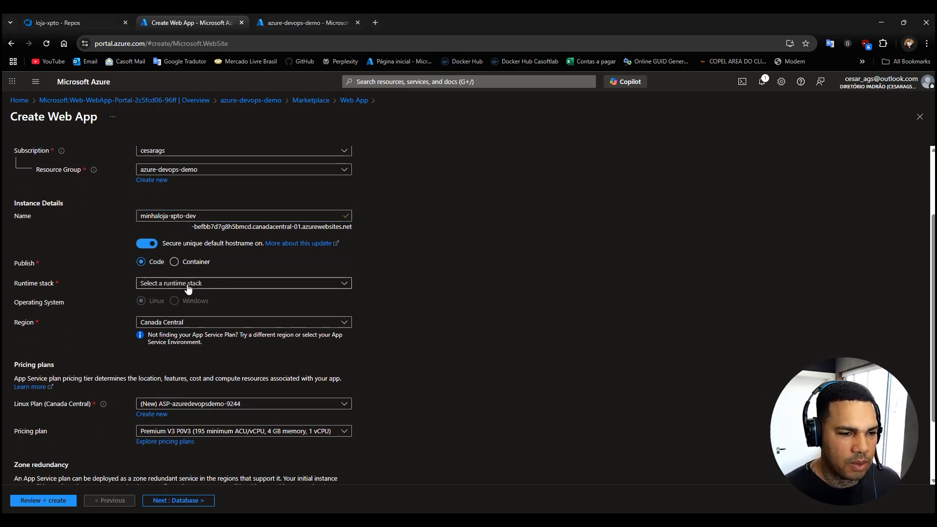
left_click(168, 360)
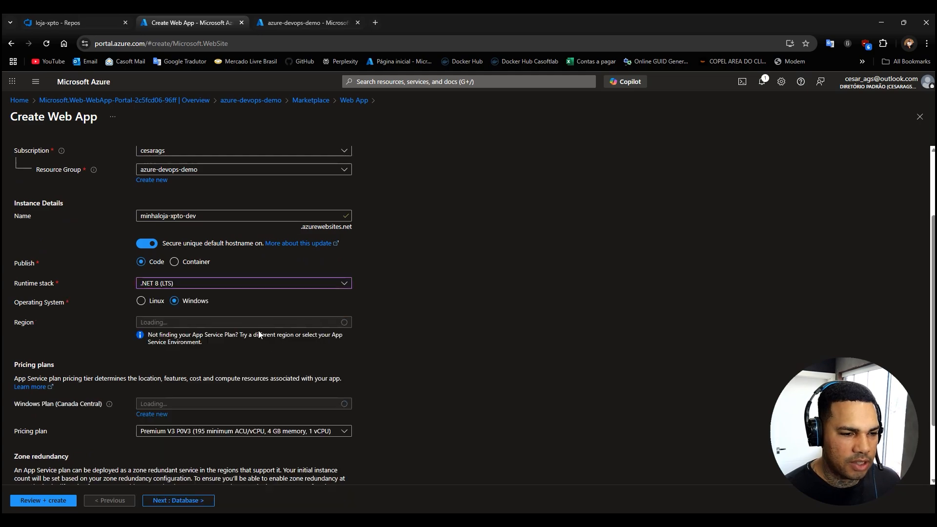
left_click(141, 301)
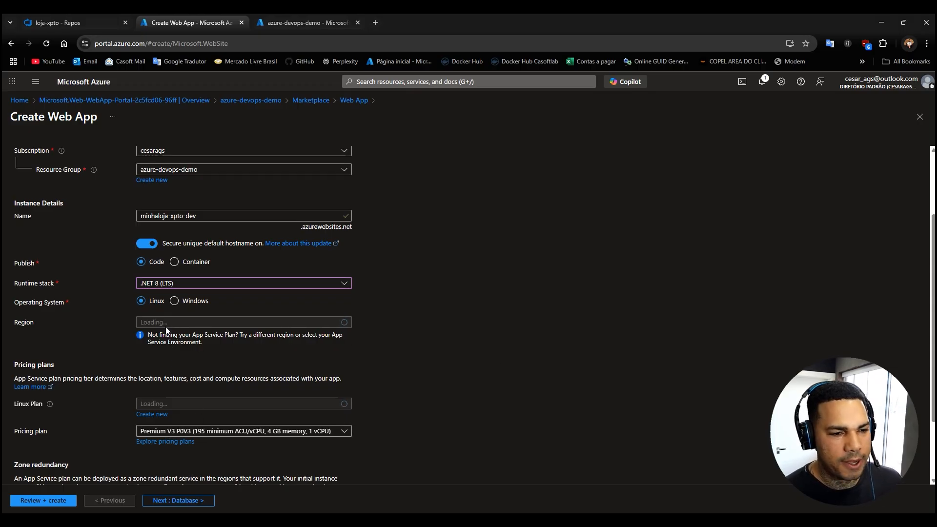
Switch the operating system to Windows and back to Linux to reload the region options.
scroll(299, 430, "down", 2)
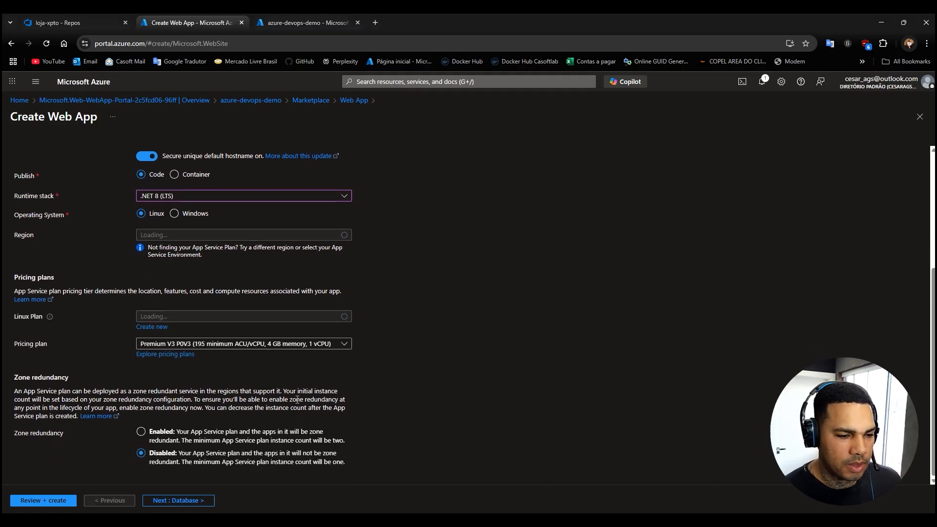
triple_click(399, 293)
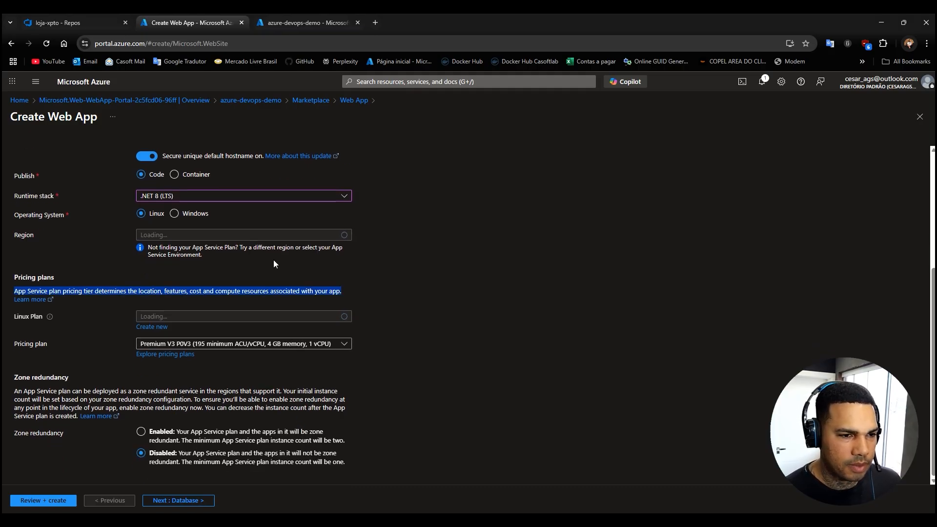
scroll(274, 259, "up", 3)
scroll(204, 345, "down", 3)
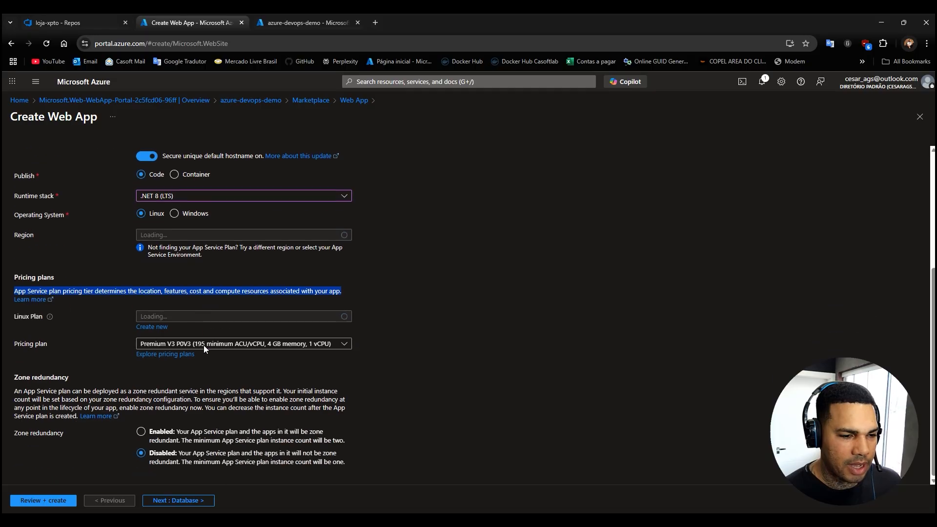
left_click(96, 300)
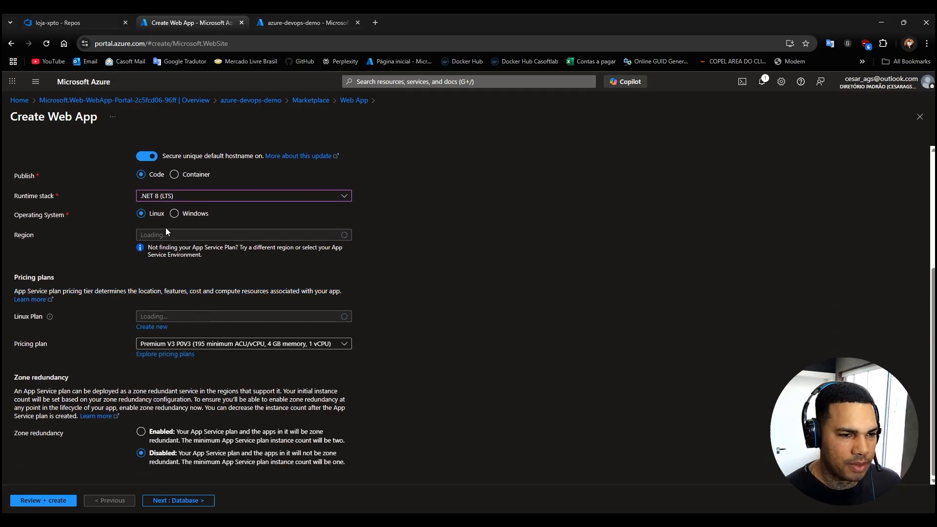
left_click(175, 213)
left_click(141, 213)
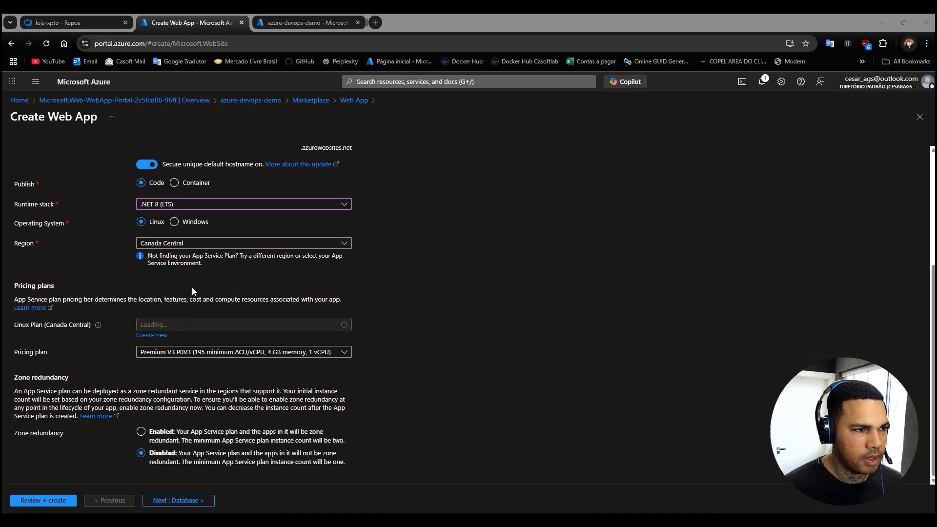
Set the region of the minhaloja-xpto-dev web app to East US 2.
left_click(286, 244)
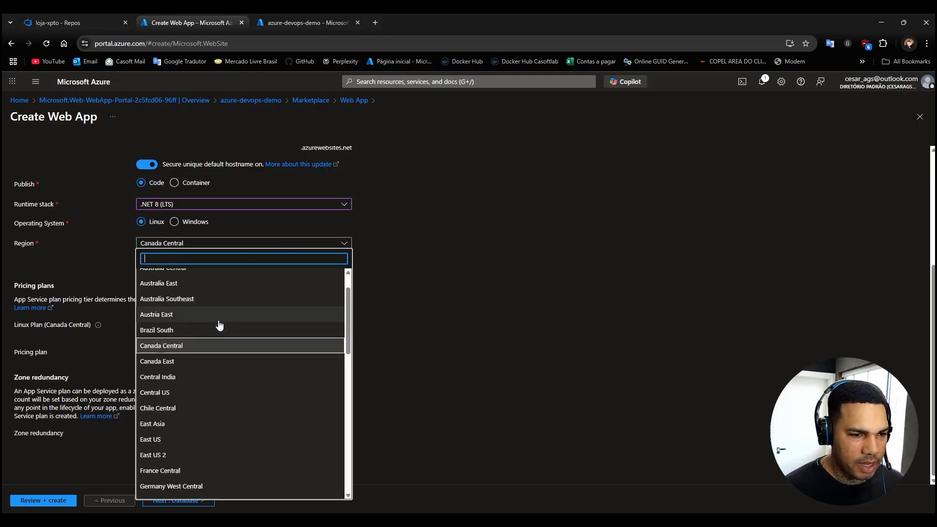
scroll(219, 325, "down", 2)
left_click(209, 384)
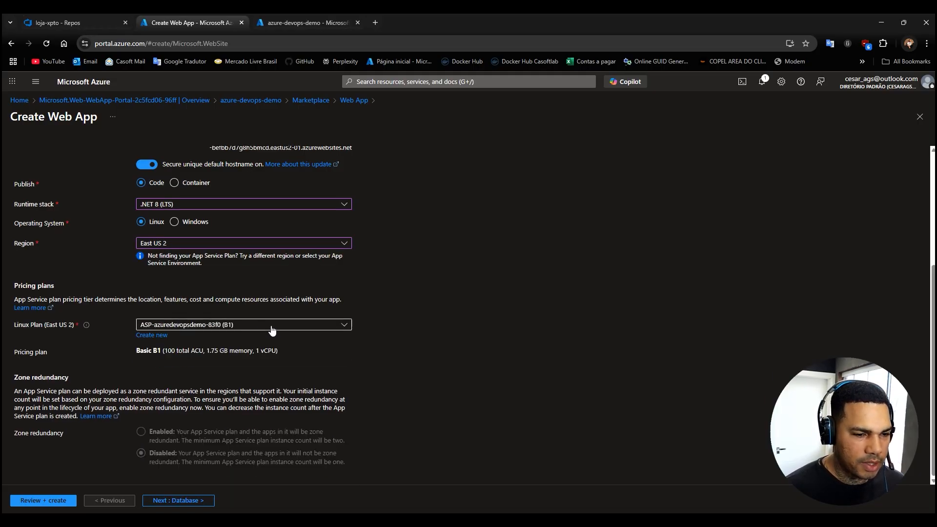
Select the existing Linux plan ASP-azuredevopsdemo-83f0 (B1) for the new web app.
left_click(272, 327)
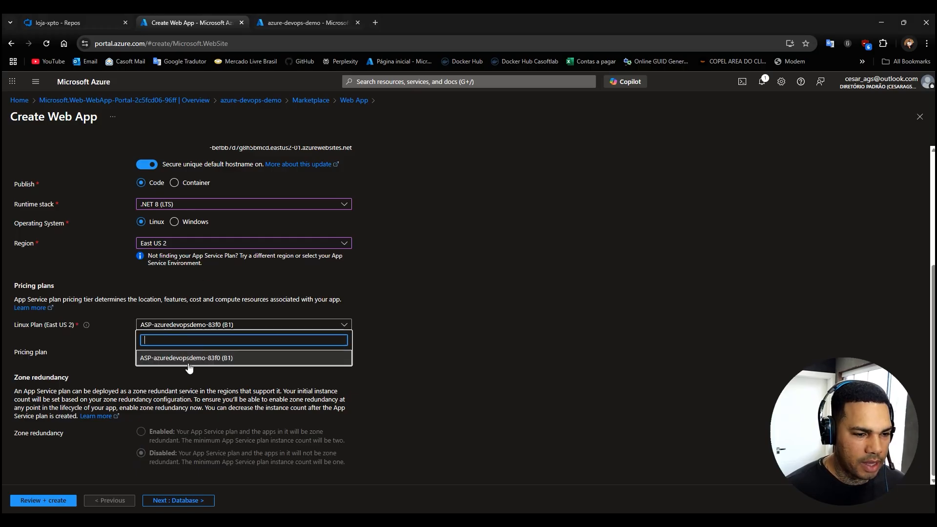
left_click(262, 360)
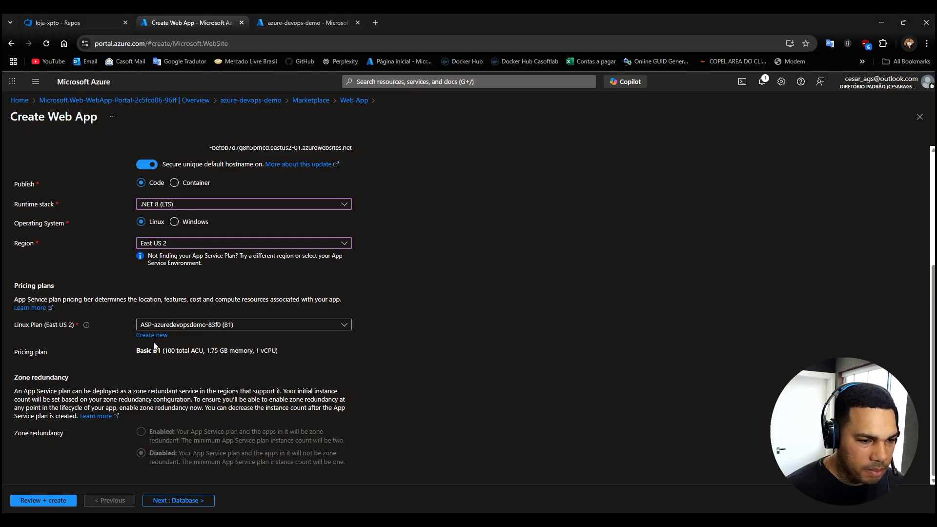
left_click(232, 327)
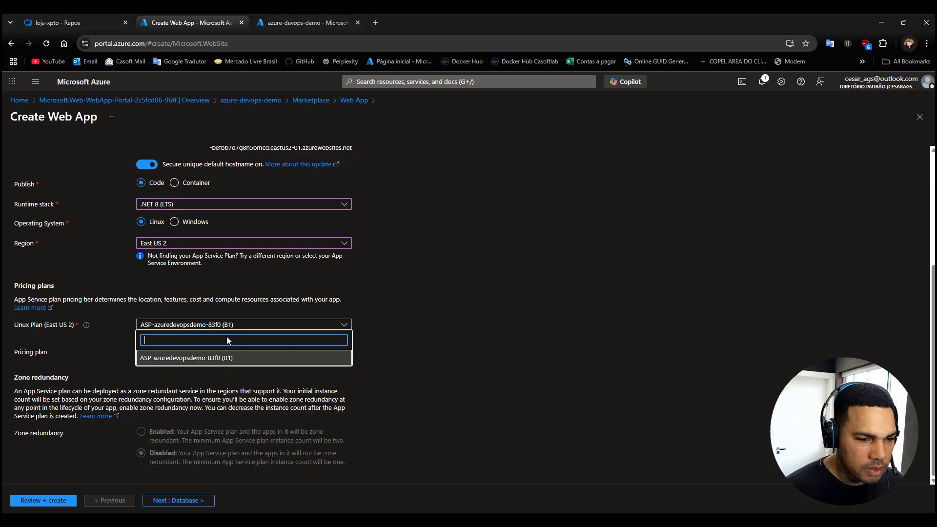
left_click(190, 361)
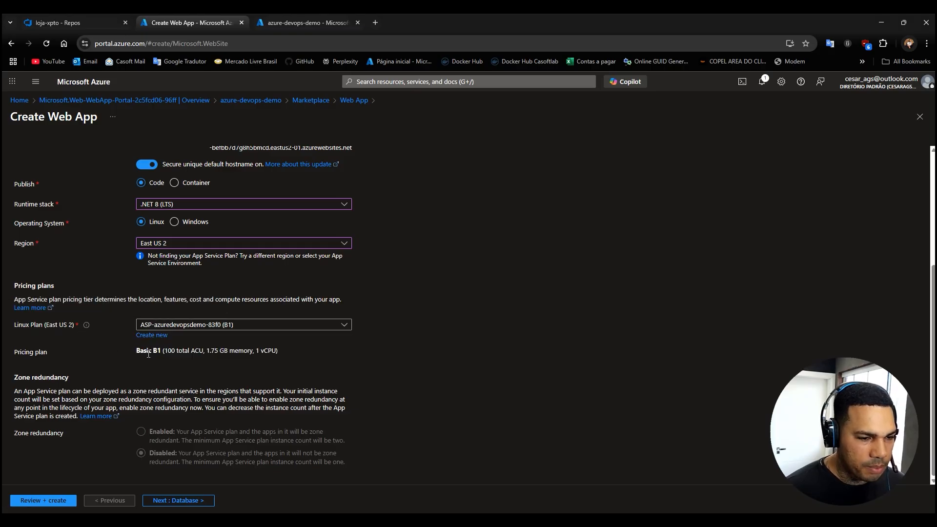
Disable Application Insights for the minhaloja-xpto-dev web app, then review its configuration and create it.
left_click_drag(133, 350, 209, 351)
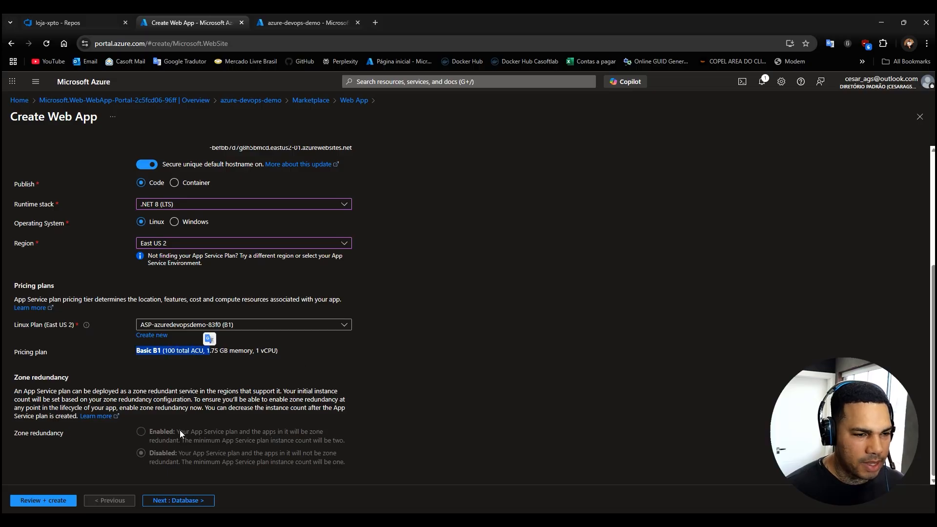
scroll(290, 304, "up", 4)
scroll(272, 333, "down", 4)
scroll(203, 403, "up", 4)
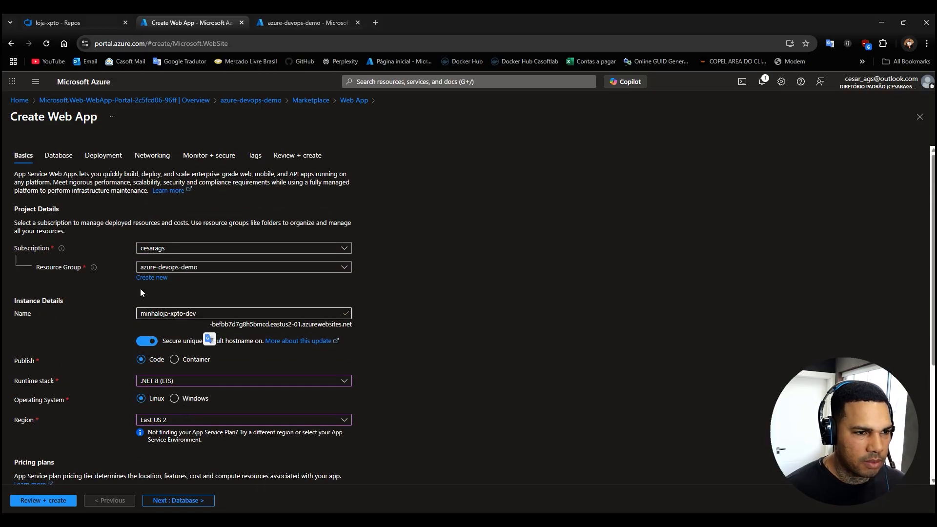
left_click(194, 156)
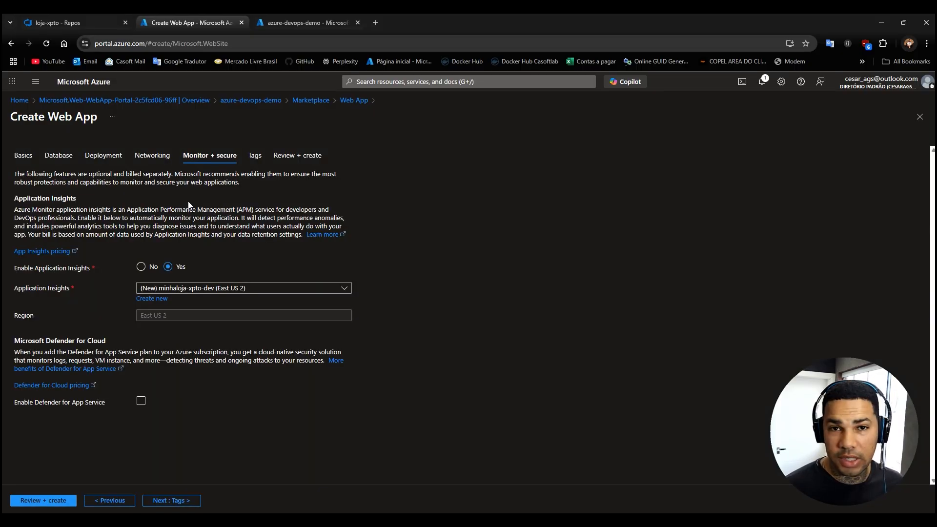
left_click(141, 268)
left_click(61, 494)
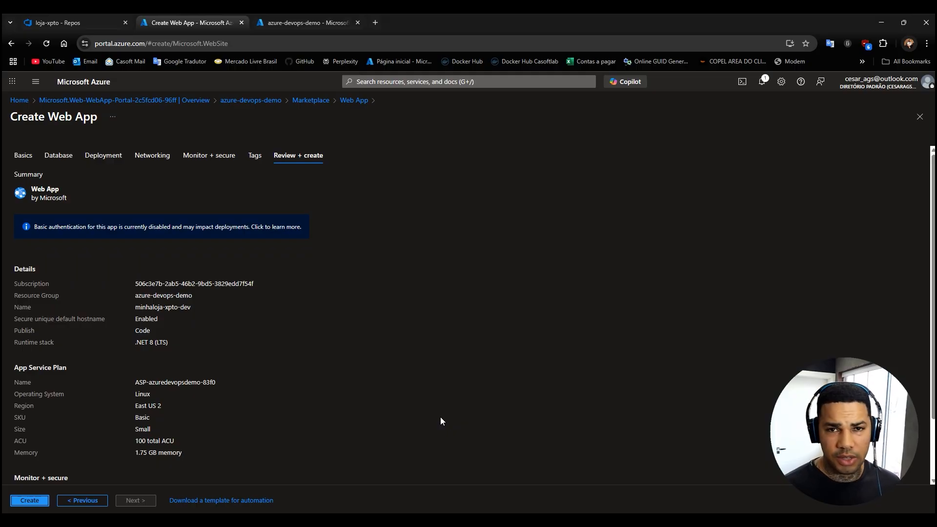
left_click(28, 503)
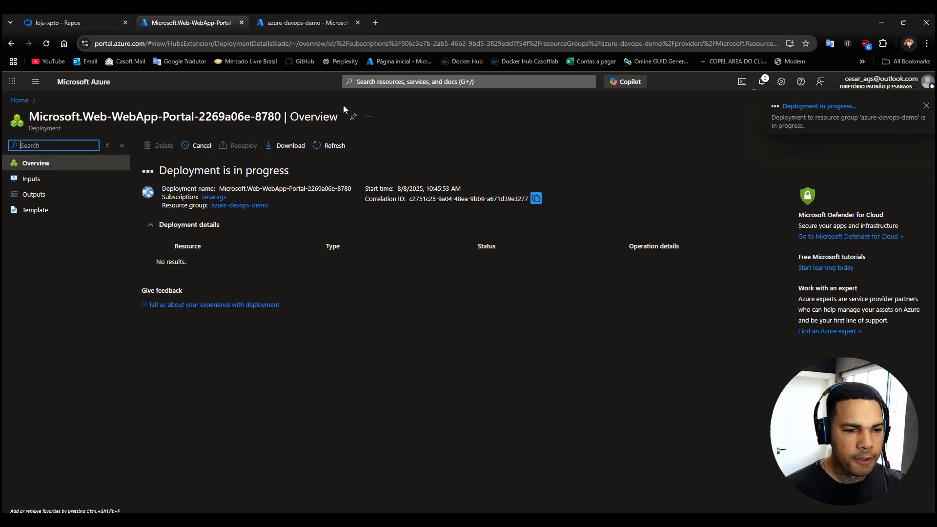
Close the web app deployment page, keeping the azure-devops-demo resource group overview open.
left_click(309, 26)
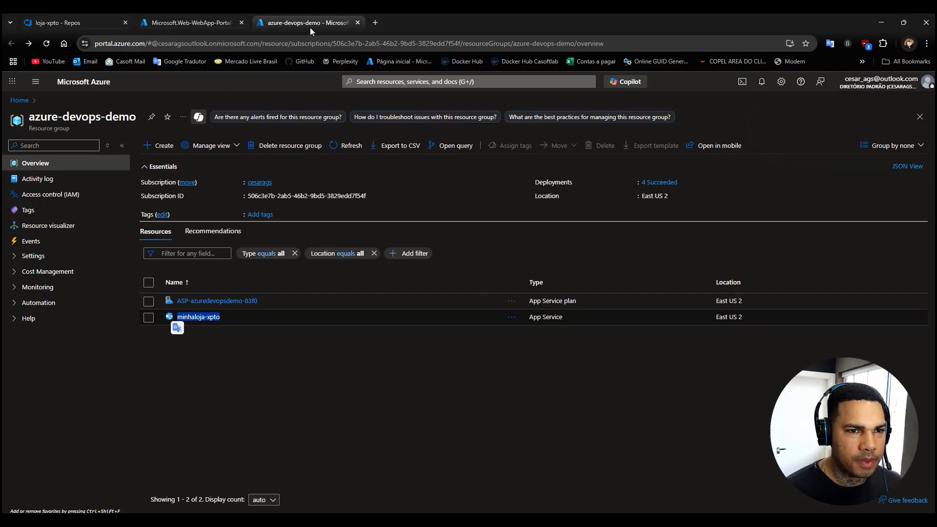
left_click(193, 24)
middle_click(192, 23)
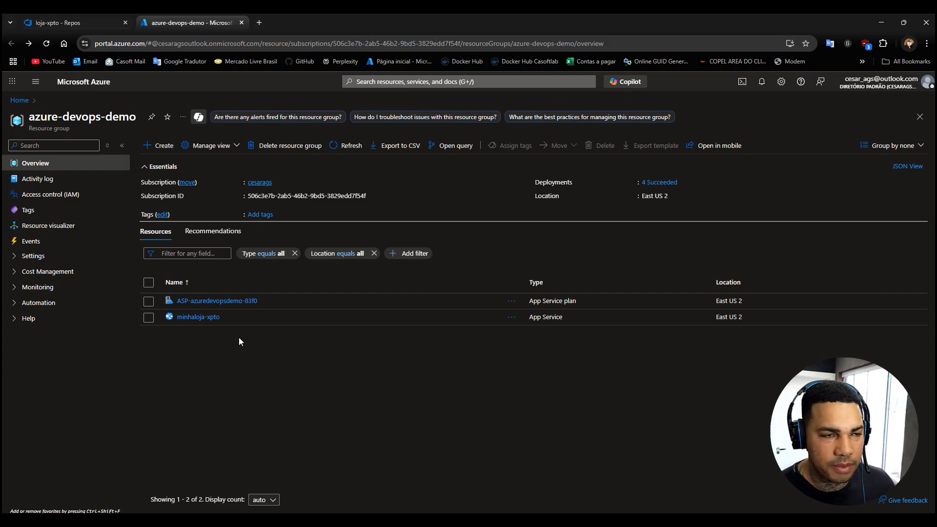
Return to the loja-xpto repository in Azure DevOps and open its pull requests.
left_click(89, 20)
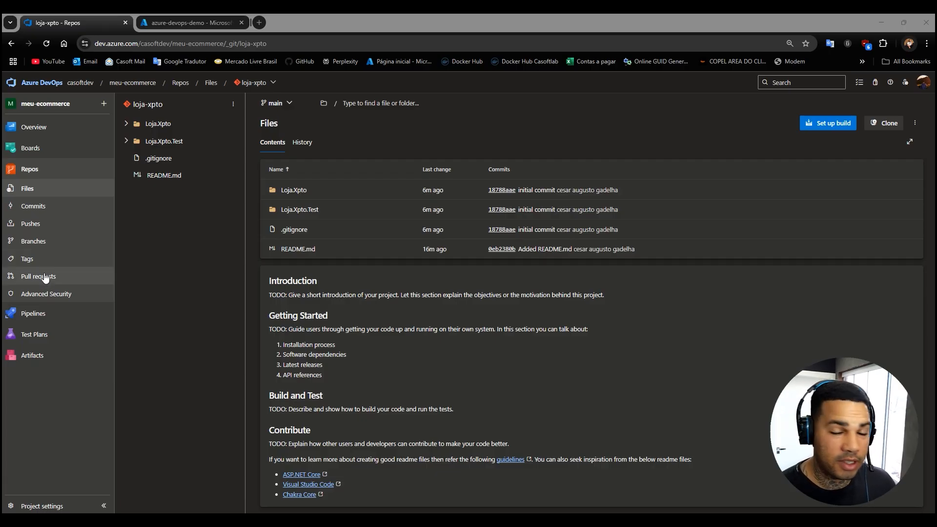
left_click(28, 283)
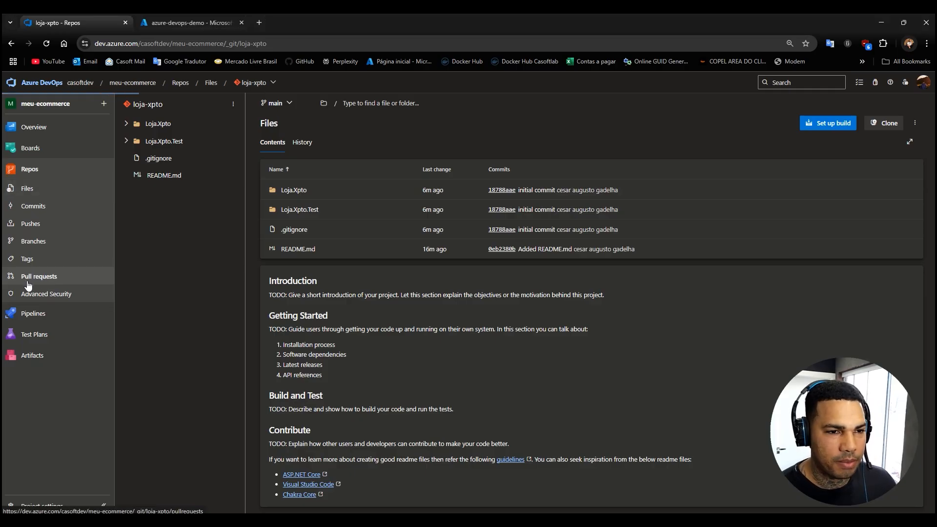
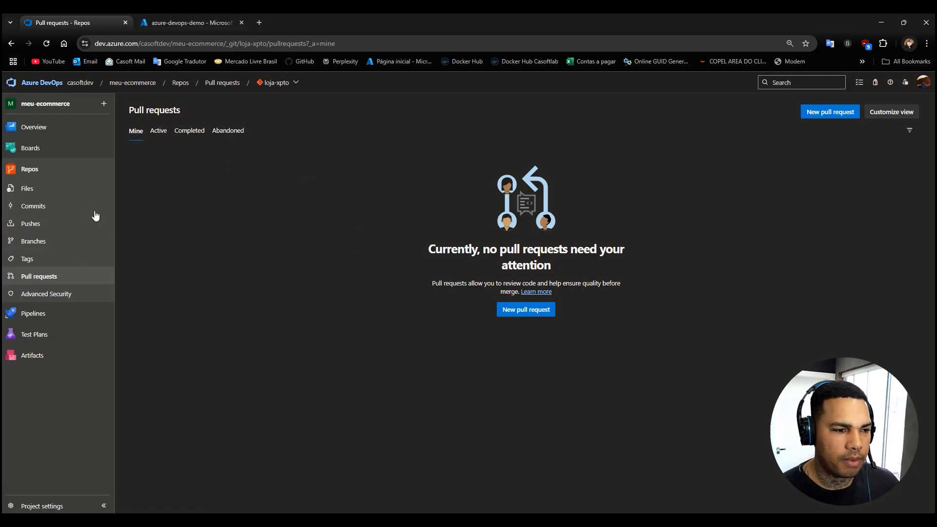
Create a branch named develop based on main in the loja-xpto repository.
left_click(29, 169)
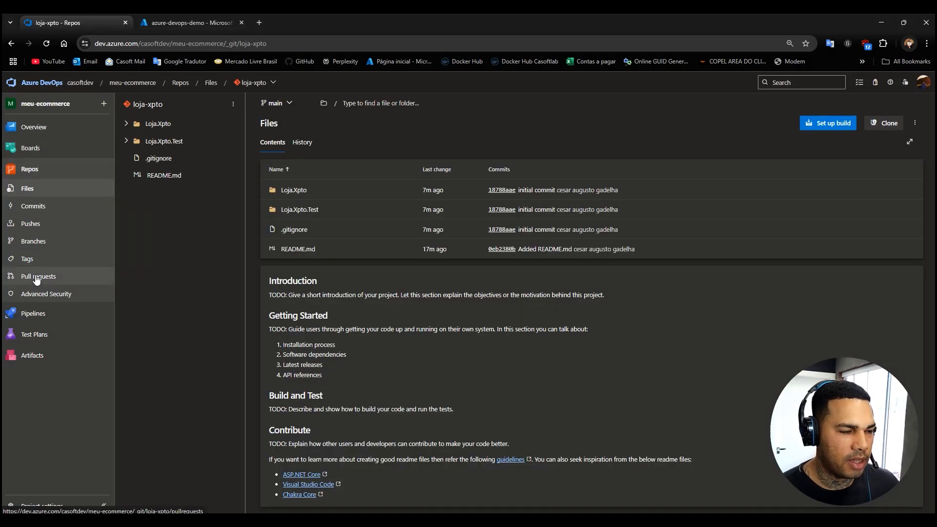
left_click(23, 244)
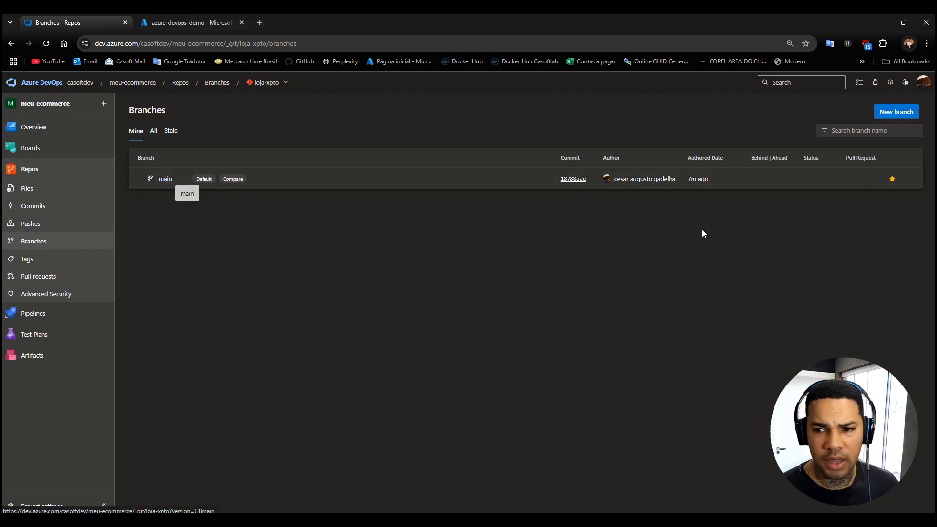
left_click(901, 112)
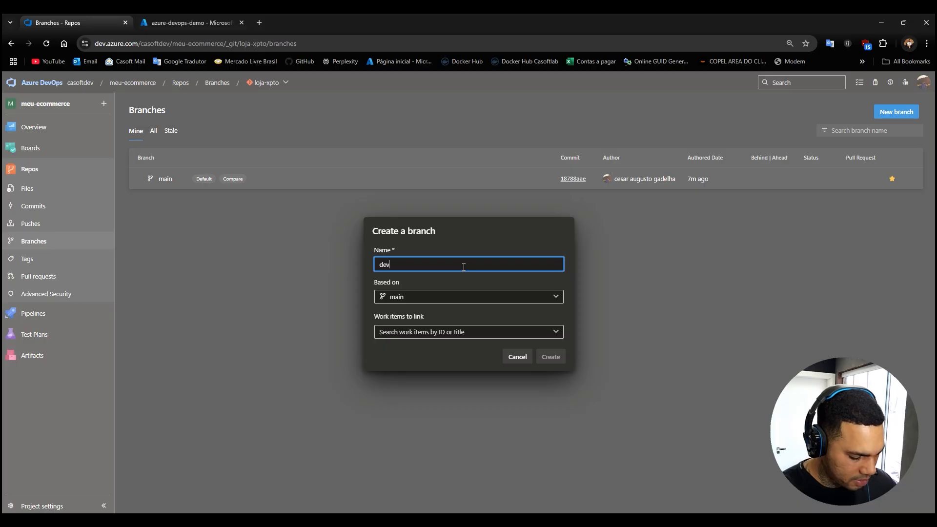
left_click(555, 361)
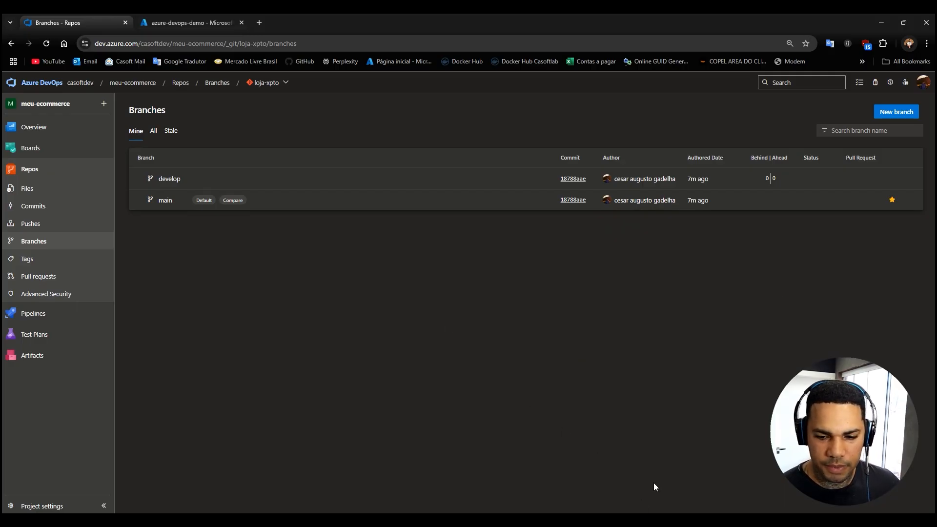
left_click(882, 28)
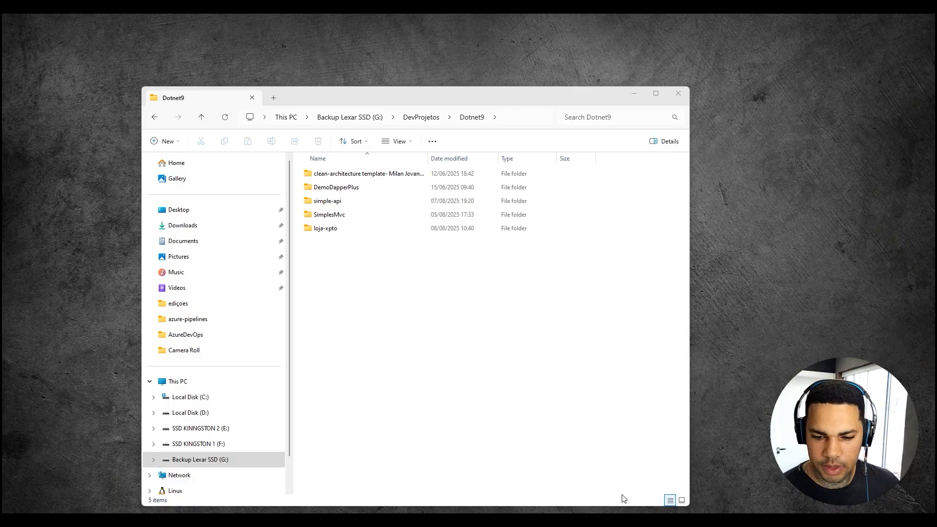
mouse_move(535, 521)
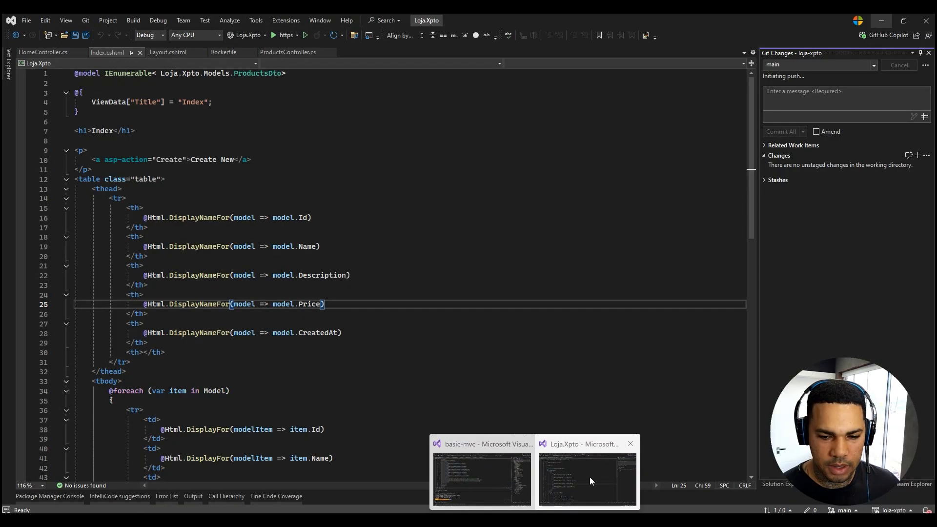
left_click(590, 477)
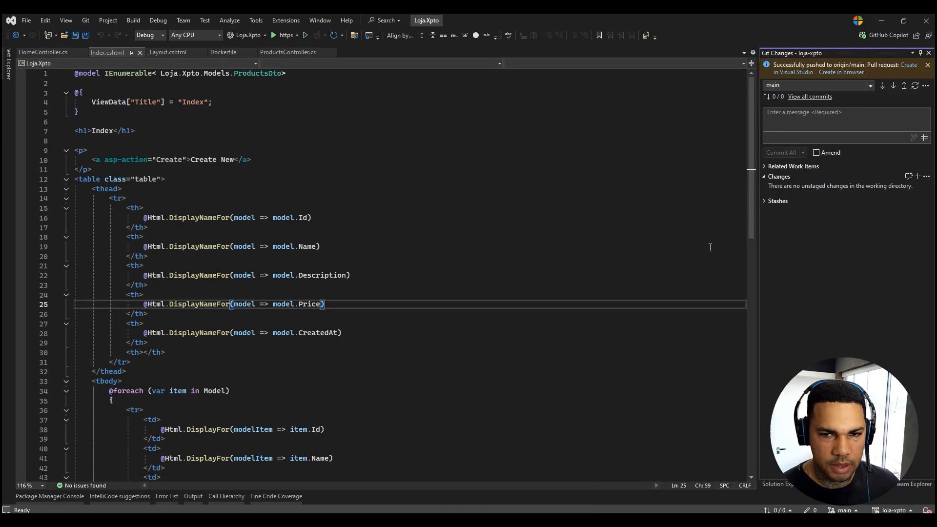
left_click(885, 20)
left_click(634, 93)
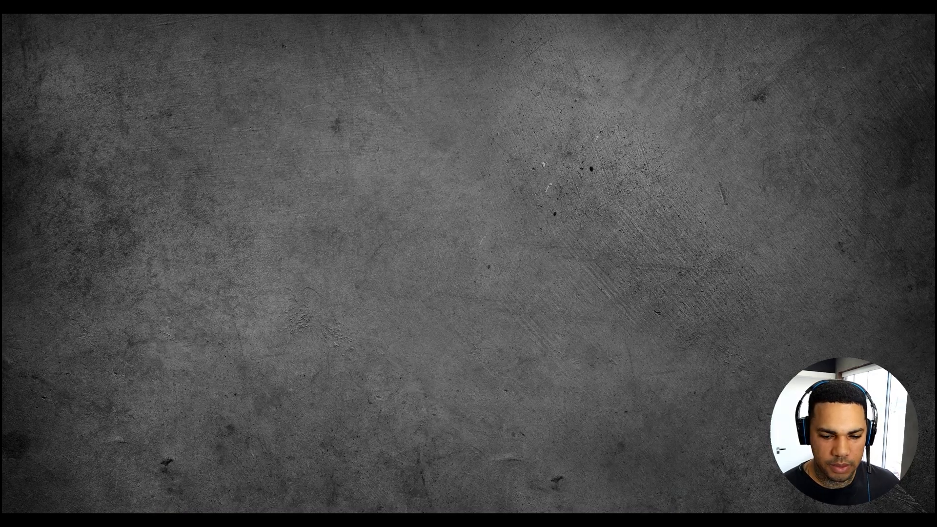
left_click(503, 520)
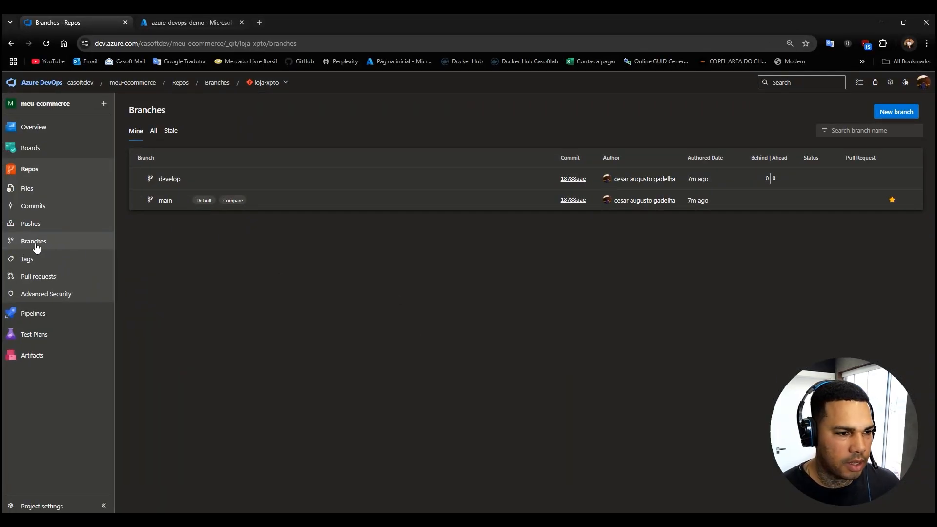
left_click(36, 244)
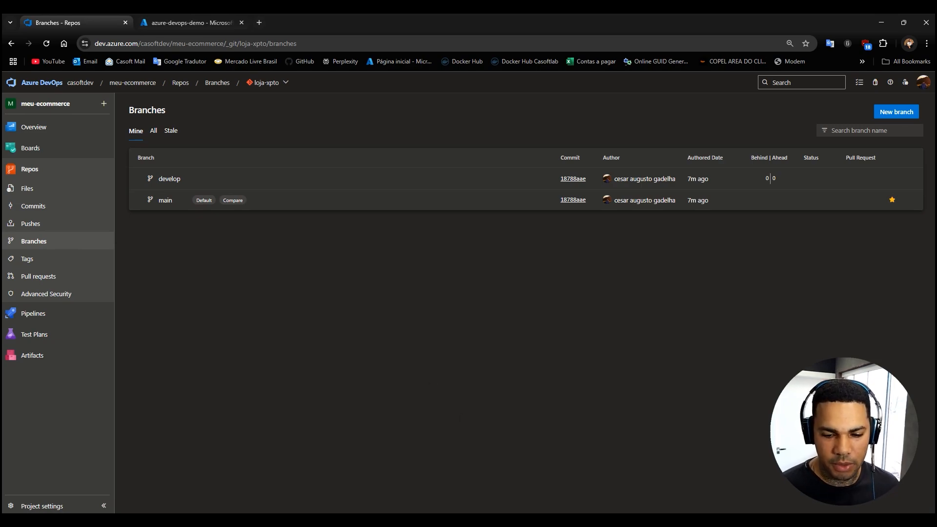
Switch to the Loja.Xpto solution in Visual Studio and open the Git repository view of loja-xpto's branches.
left_click(535, 522)
left_click(569, 482)
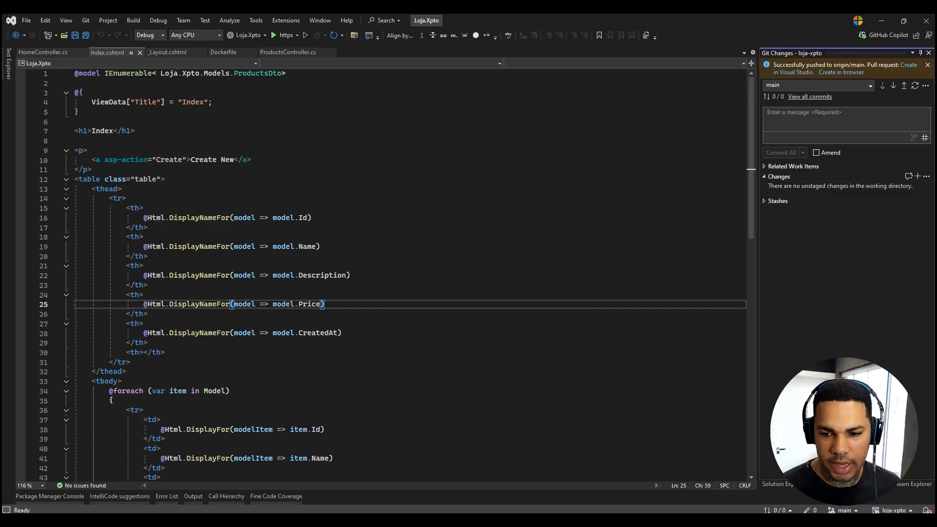
left_click(856, 511)
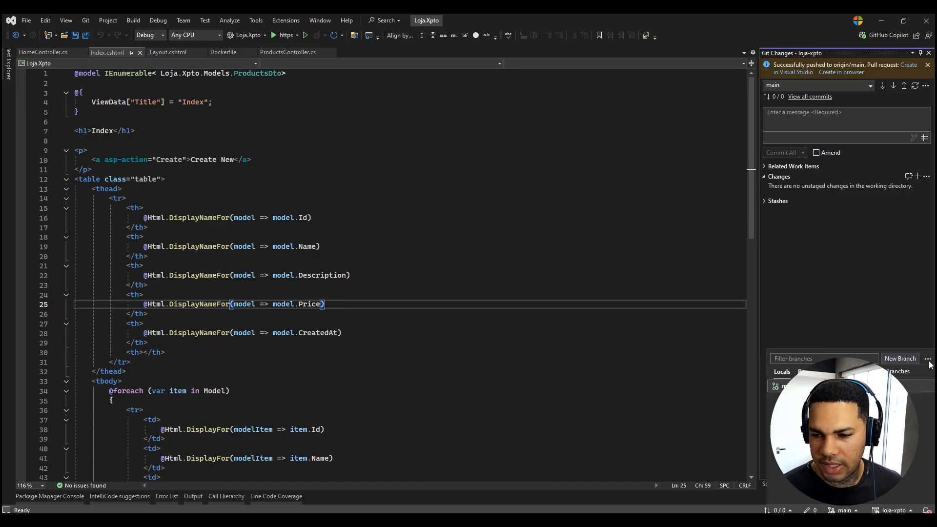
left_click(883, 372)
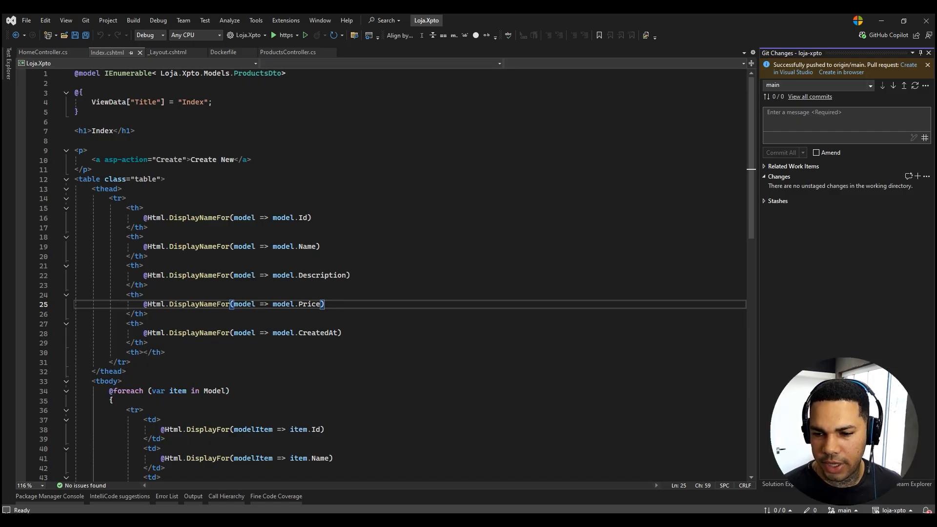
left_click(42, 127)
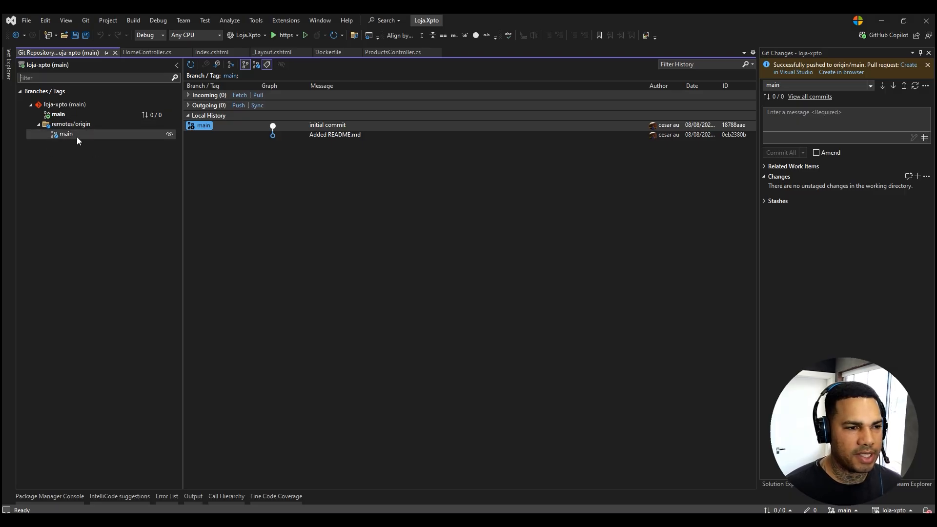
Fetch the loja-xpto repository from its remote and check out origin's develop branch.
right_click(57, 104)
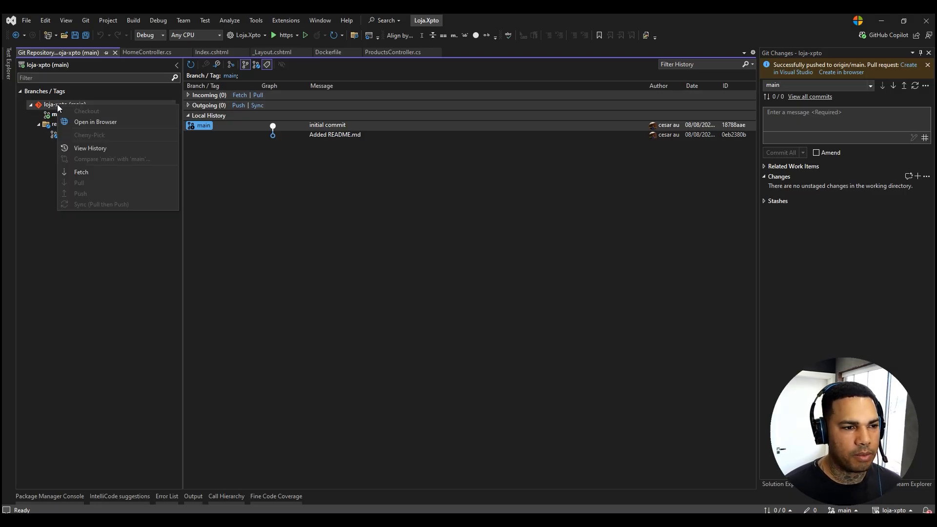
left_click(78, 171)
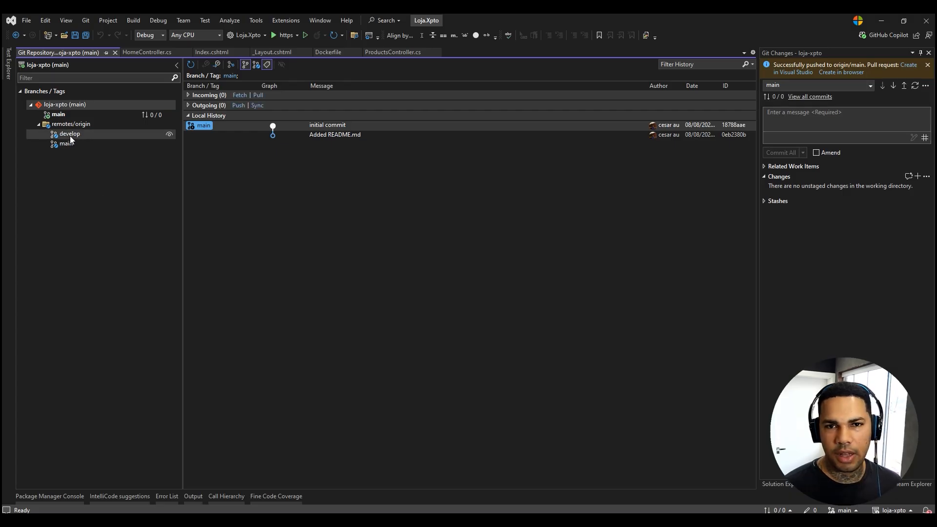
double_click(70, 135)
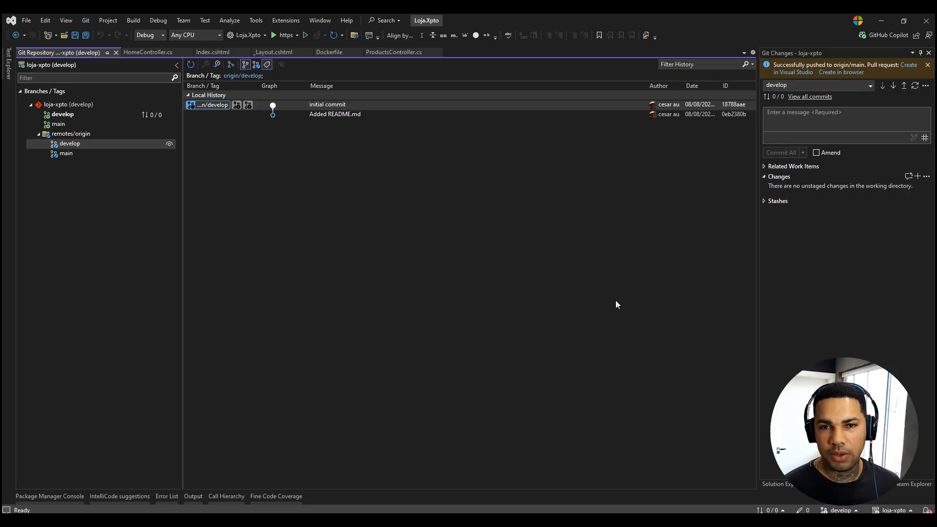
left_click(928, 65)
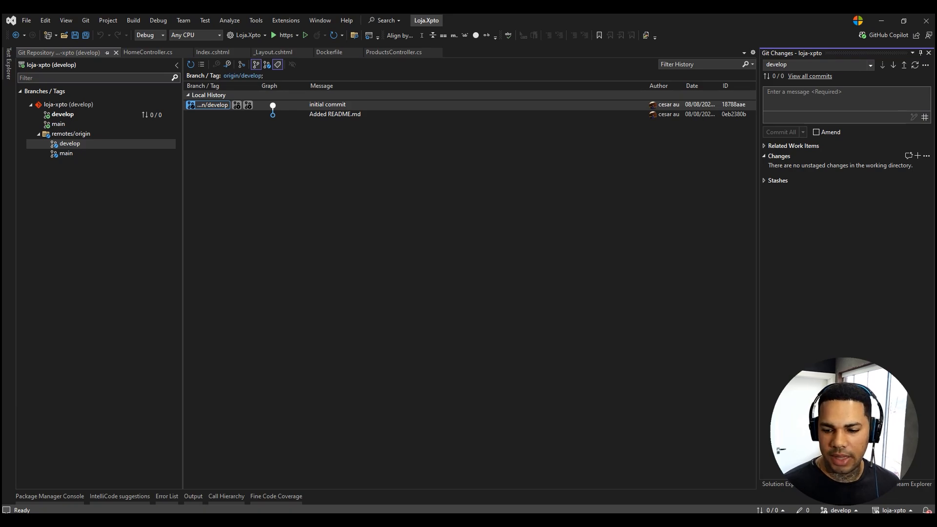
Create and check out a new local branch named feature/alteracao-01 based on develop.
left_click(840, 511)
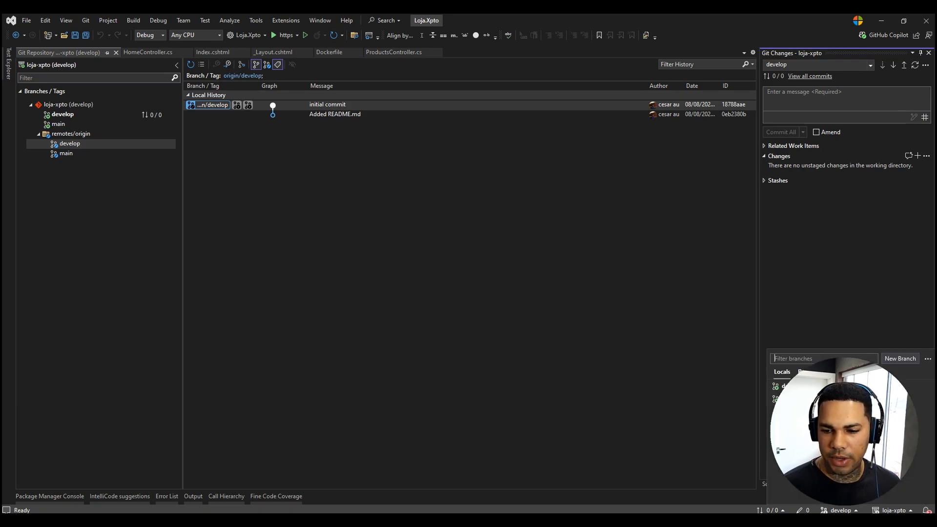
left_click(900, 359)
type("feature")
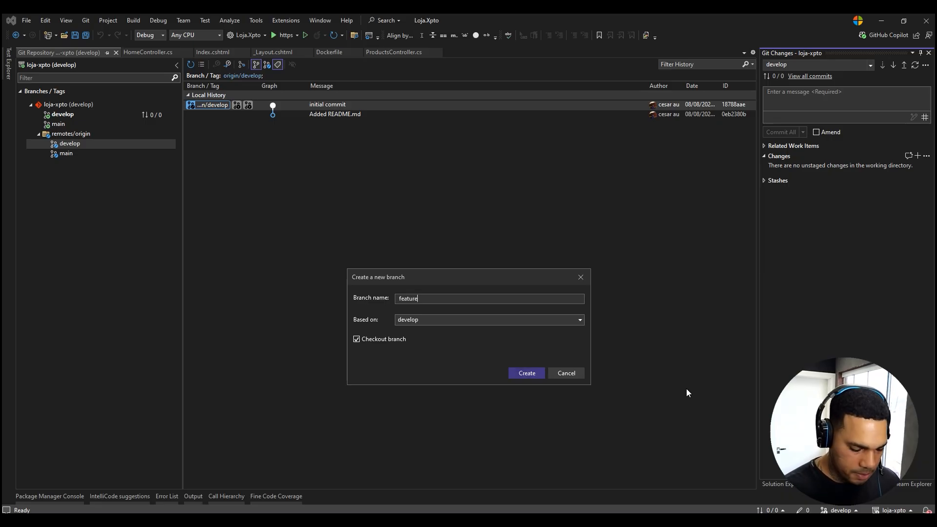
type("/alteracao")
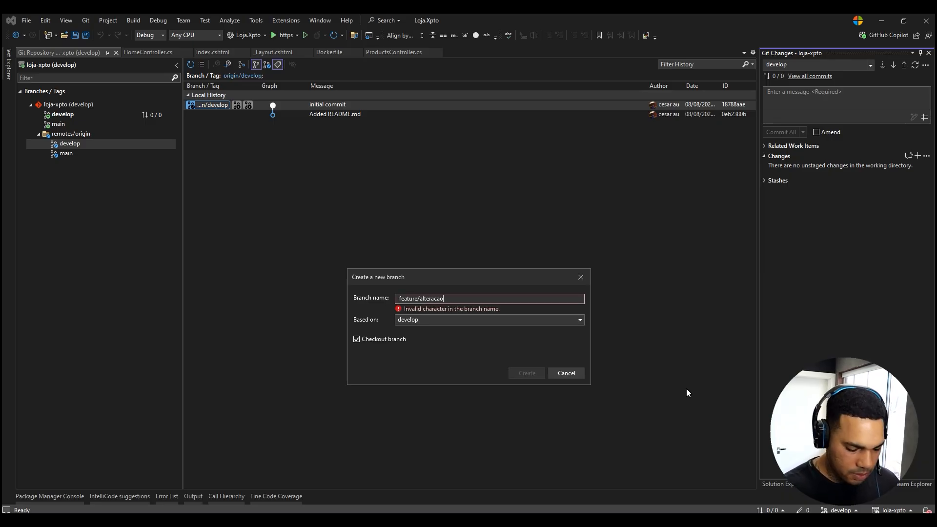
type("-01")
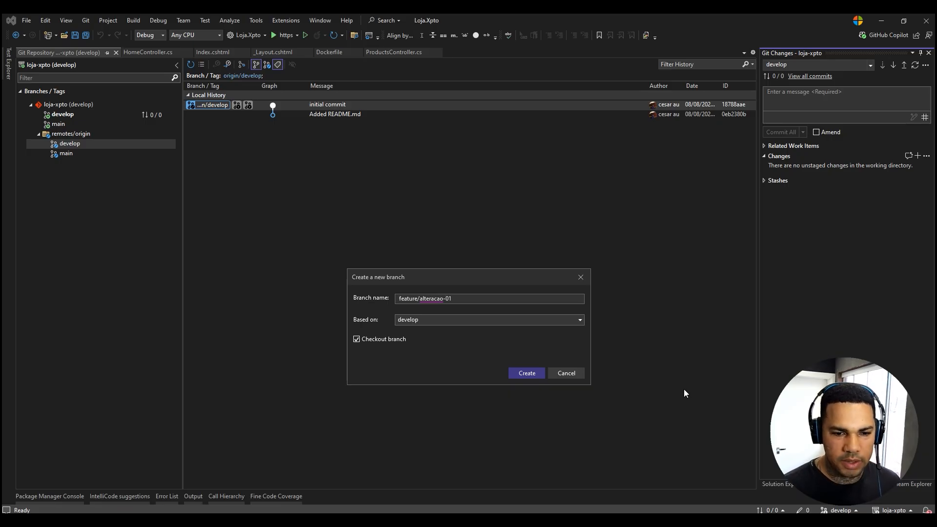
left_click(526, 376)
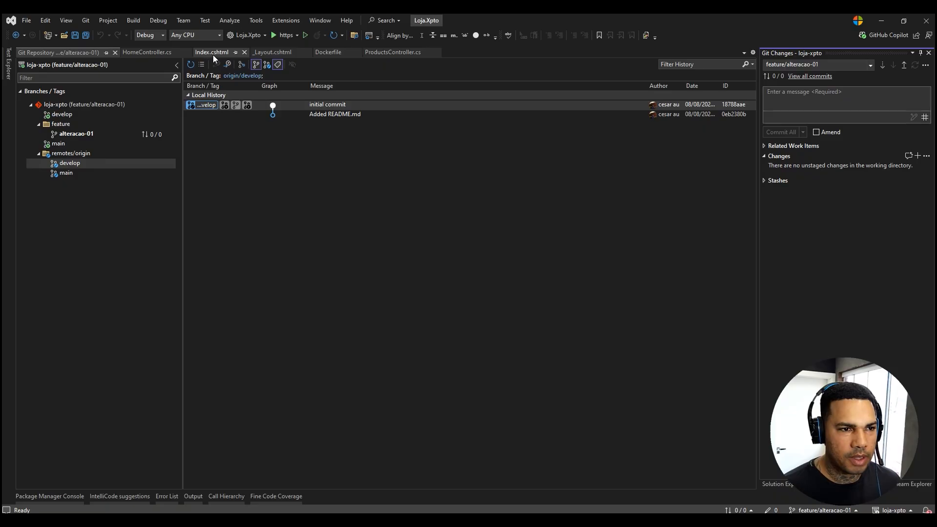
Convert the Loja.Xpto.Controllers namespace in HomeController.cs to a file-scoped declaration and save the file.
left_click(156, 52)
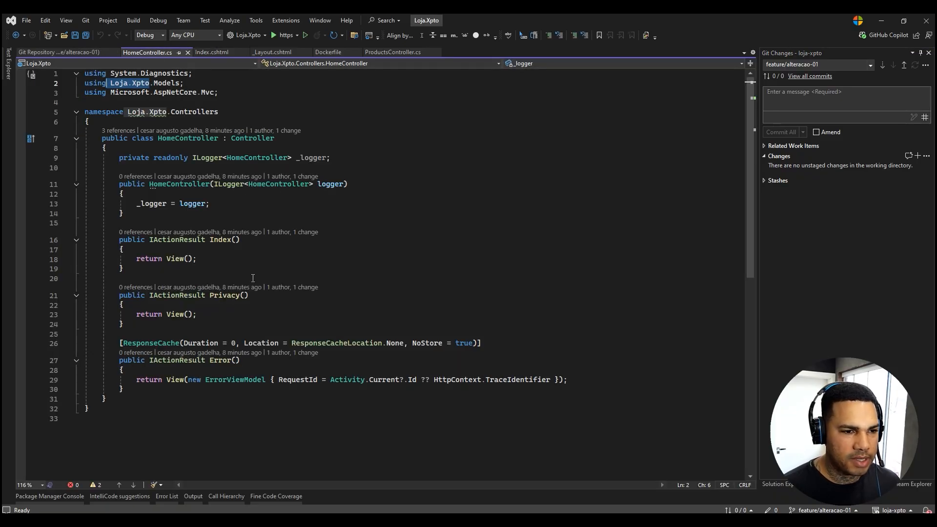
left_click(229, 114)
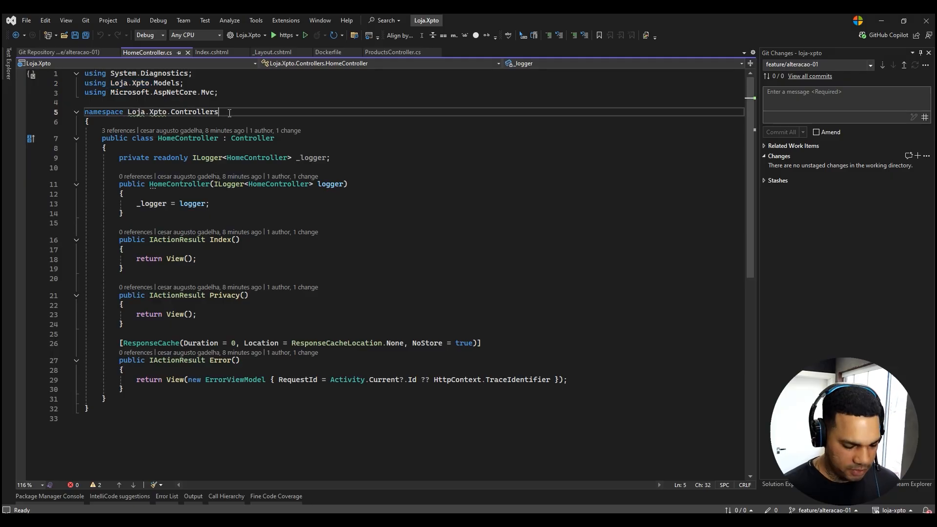
type(";")
key("ctrl+s")
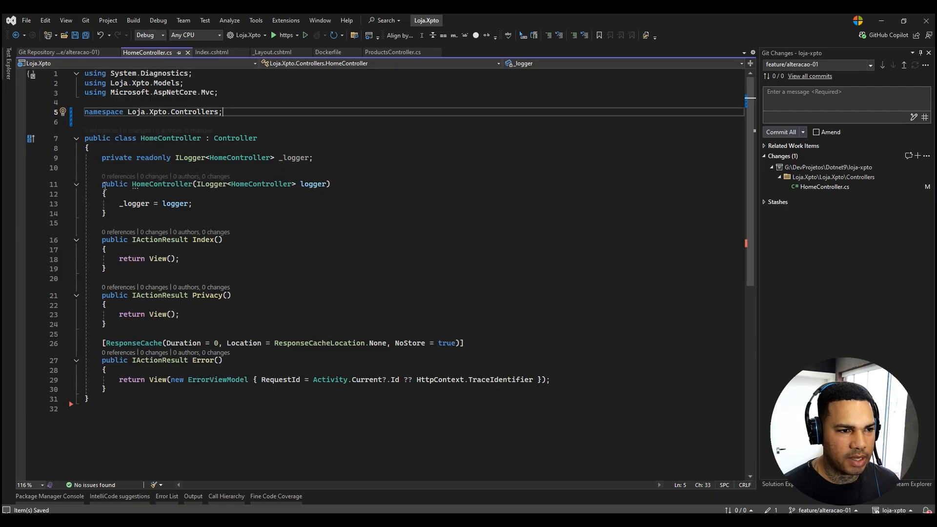
Convert the namespace in ProductsController.cs to a file-scoped declaration and save the file.
left_click(777, 484)
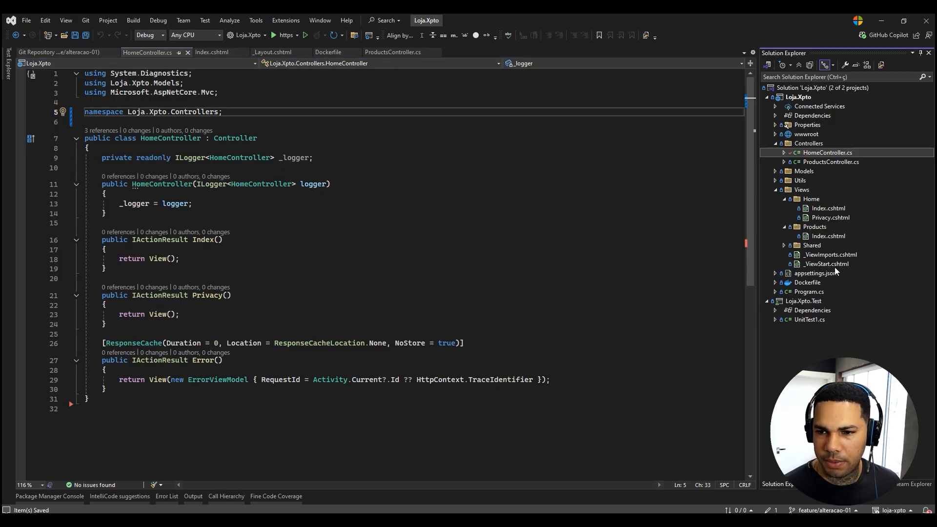
double_click(813, 163)
left_click(264, 102)
type(";")
key("ctrl+s")
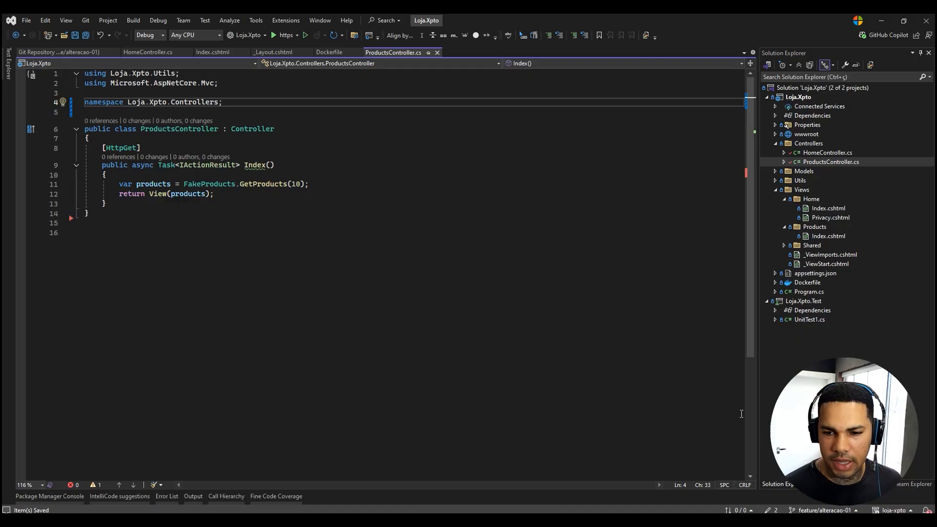
Stage the changed files in the Controllers folder.
left_click(771, 510)
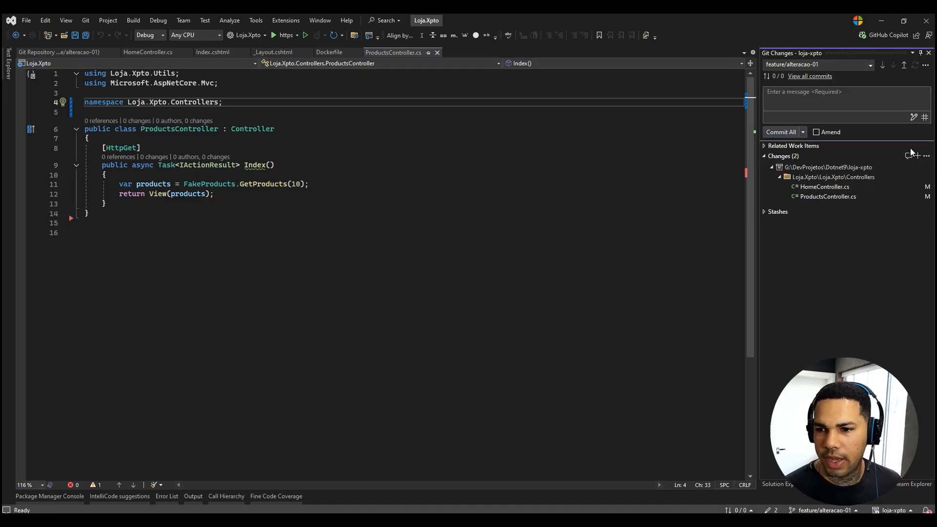
right_click(801, 177)
left_click(822, 191)
Commit the staged changes with the message "altercao 01" and push feature/alteracao-01 to origin.
left_click(811, 98)
type("altercao 01")
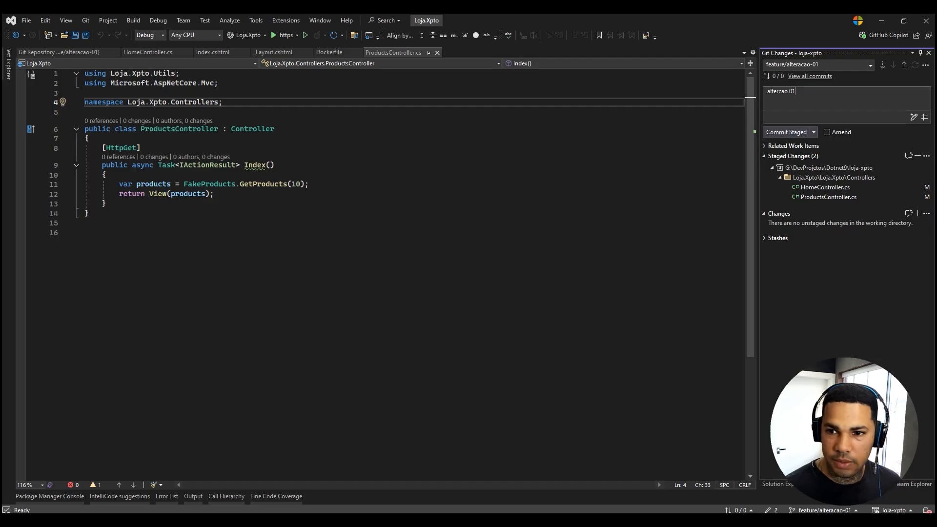
left_click(783, 131)
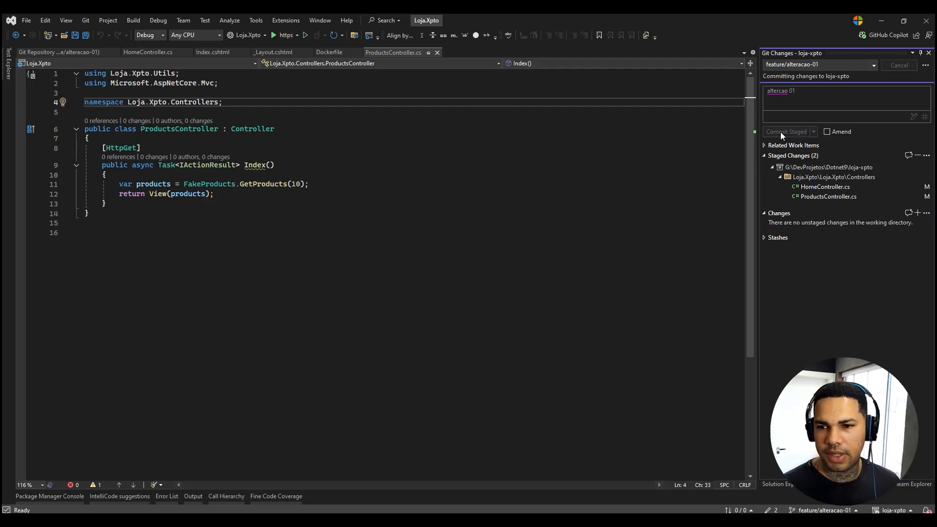
left_click(904, 79)
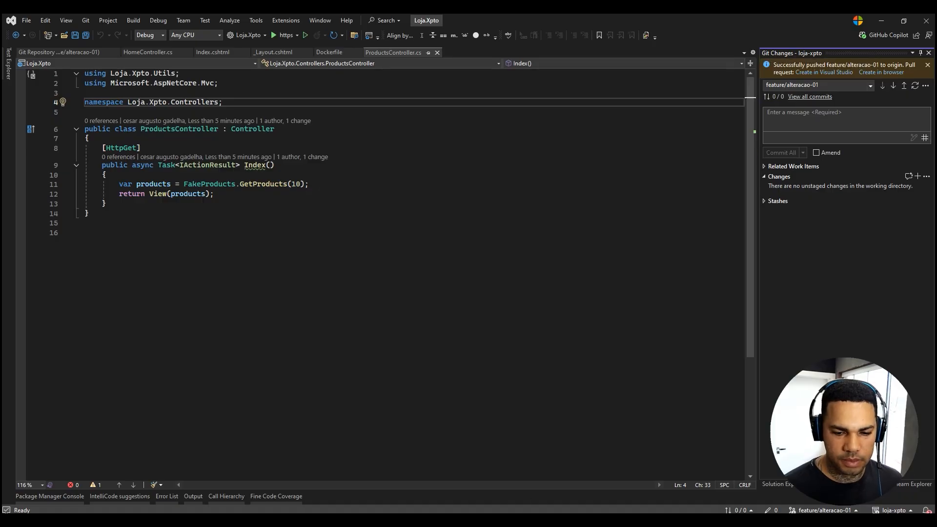
Switch to Azure DevOps and create a pull request from feature/alteracao-01 into develop in the loja-xpto repo, keeping the suggested title.
key("alt+Tab")
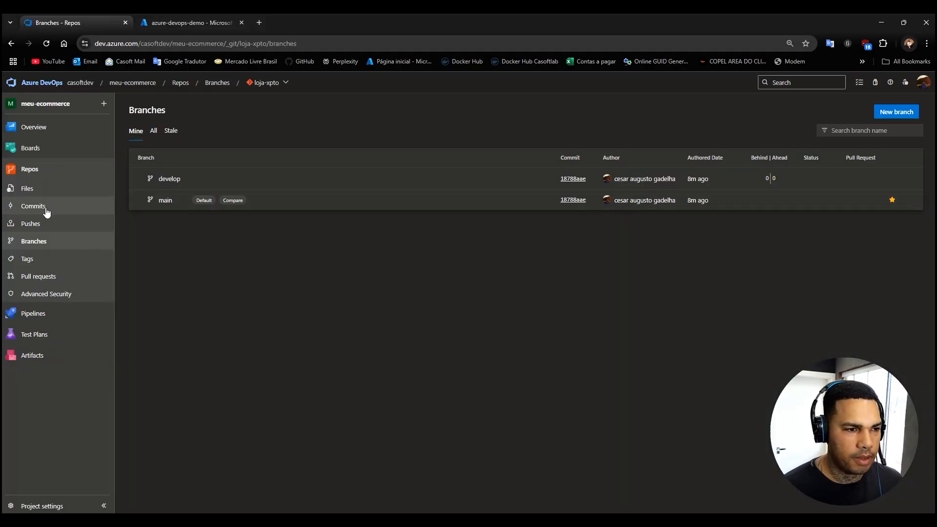
left_click(30, 171)
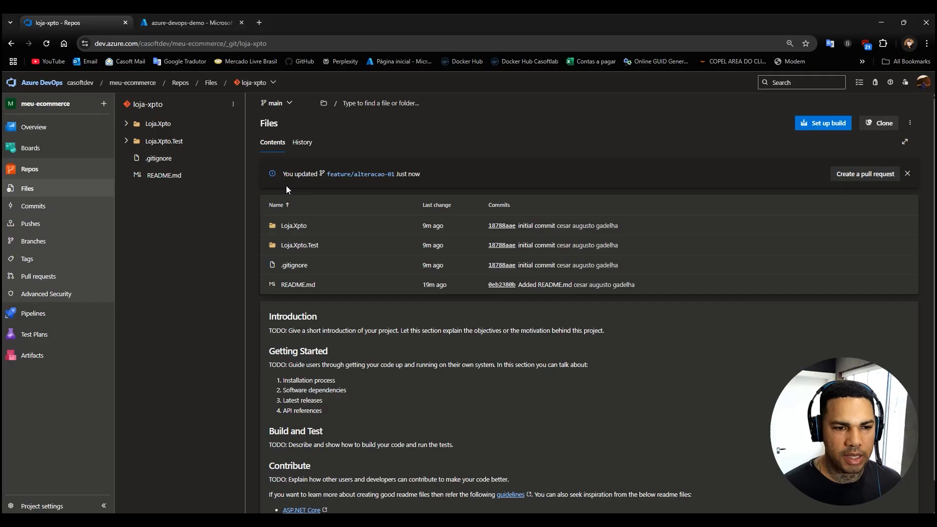
left_click(861, 180)
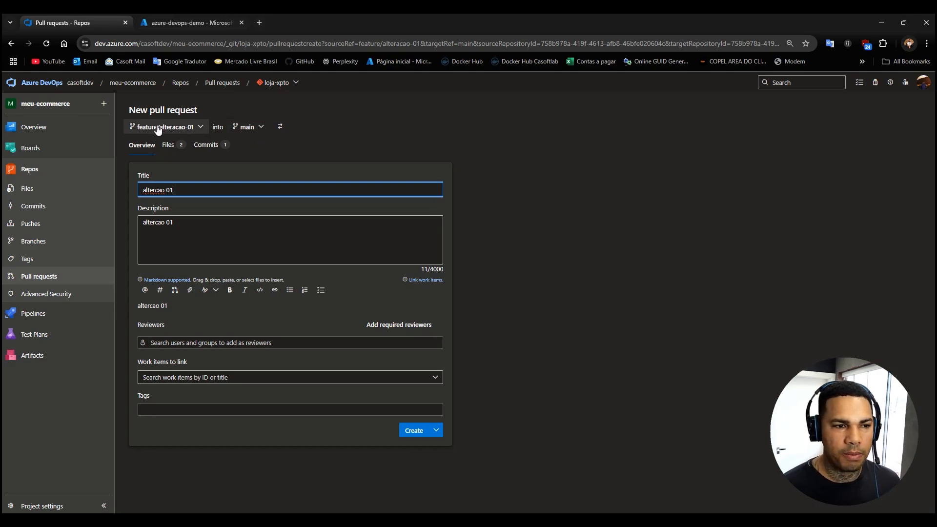
left_click(262, 131)
left_click(260, 178)
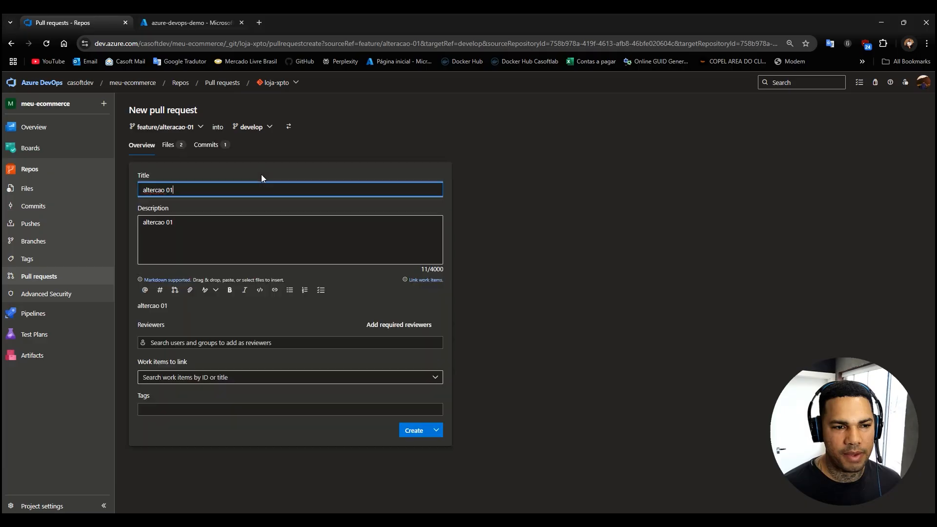
left_click(410, 434)
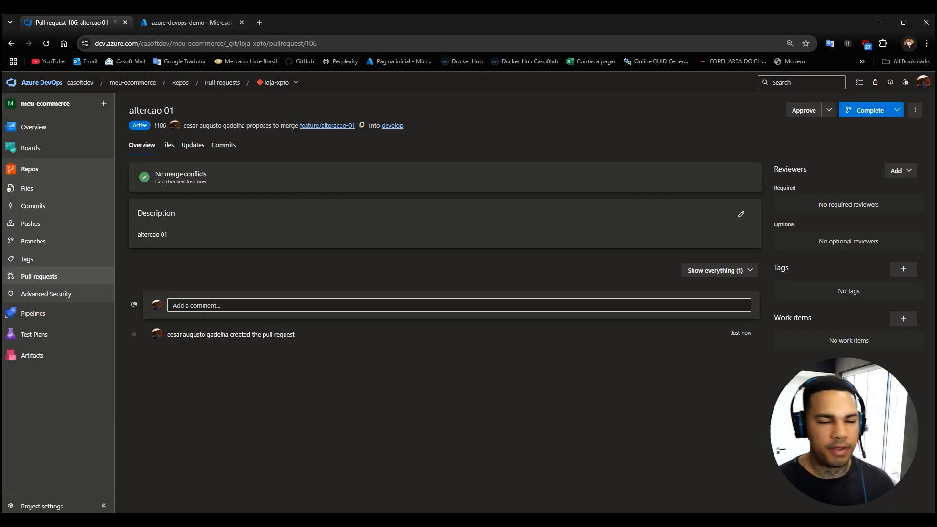
Complete the merge of the feature/alteracao-01 pull request into develop and check the branch list.
left_click(852, 113)
left_click(894, 493)
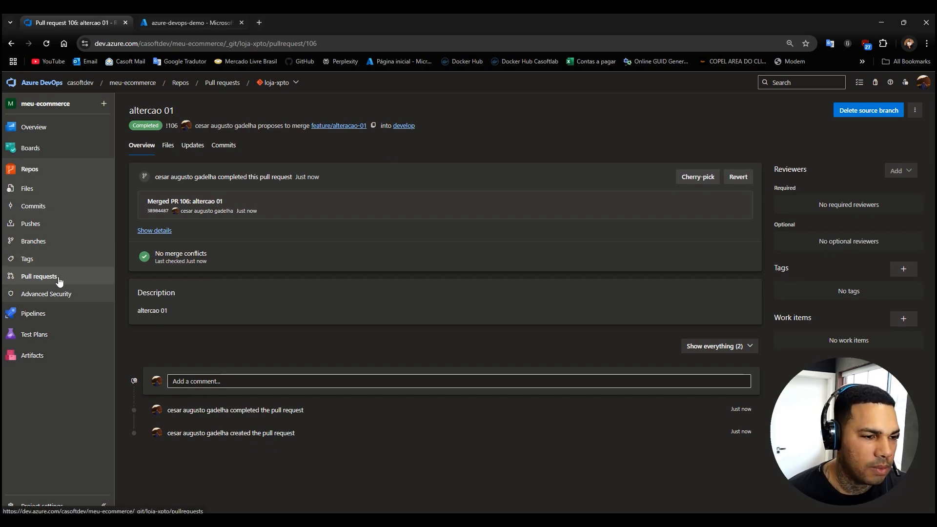
left_click(32, 241)
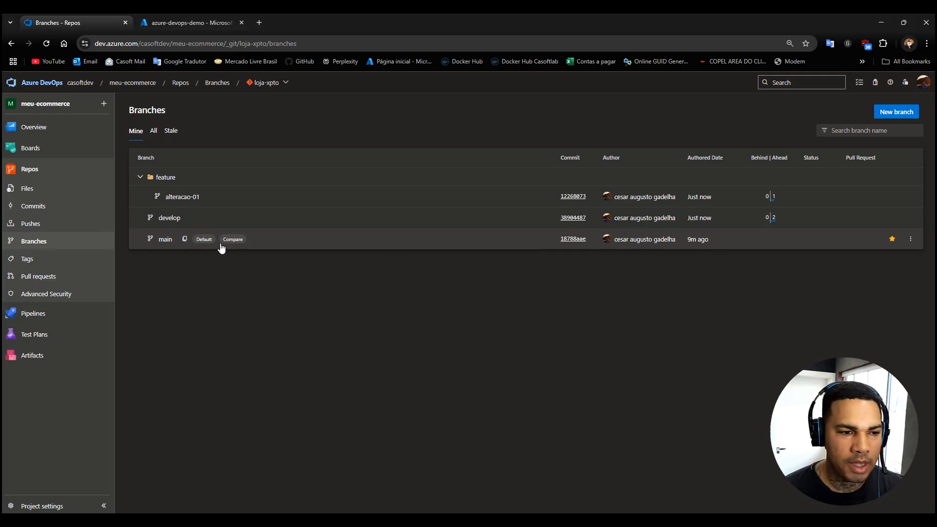
Create a pull request from develop into main titled "alteracao 01".
left_click(37, 276)
left_click(828, 112)
left_click(192, 128)
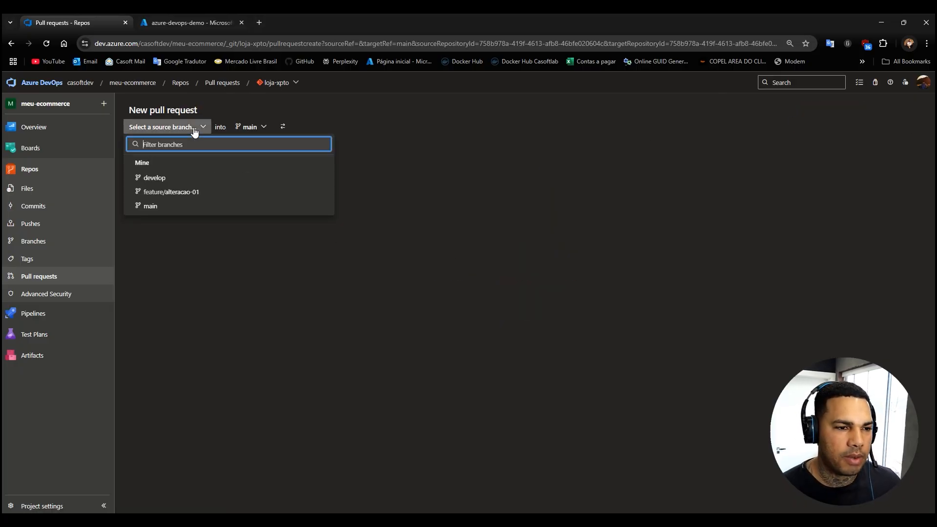
left_click(153, 179)
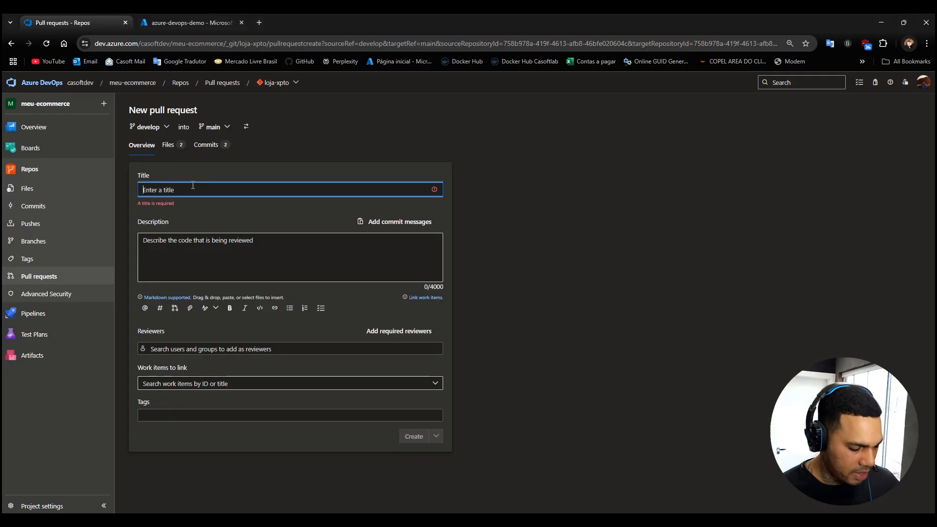
type("alteracao 01")
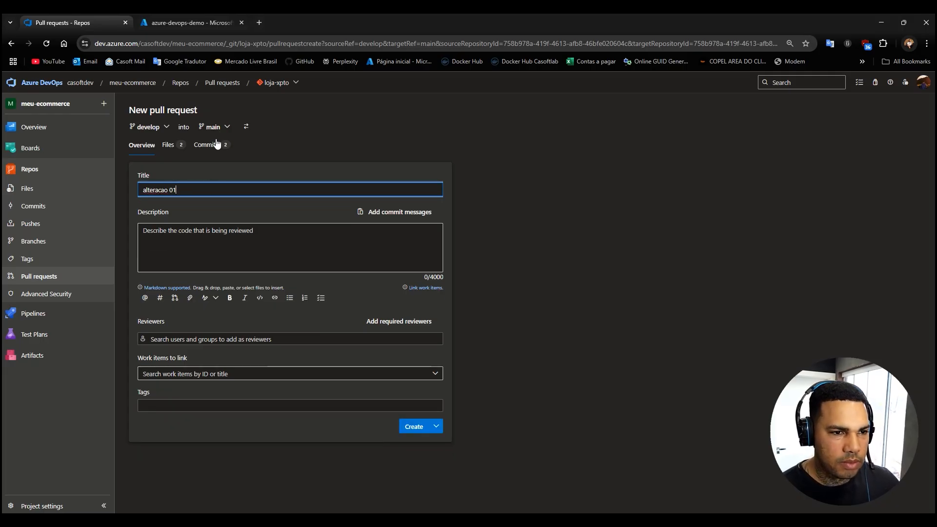
left_click(729, 305)
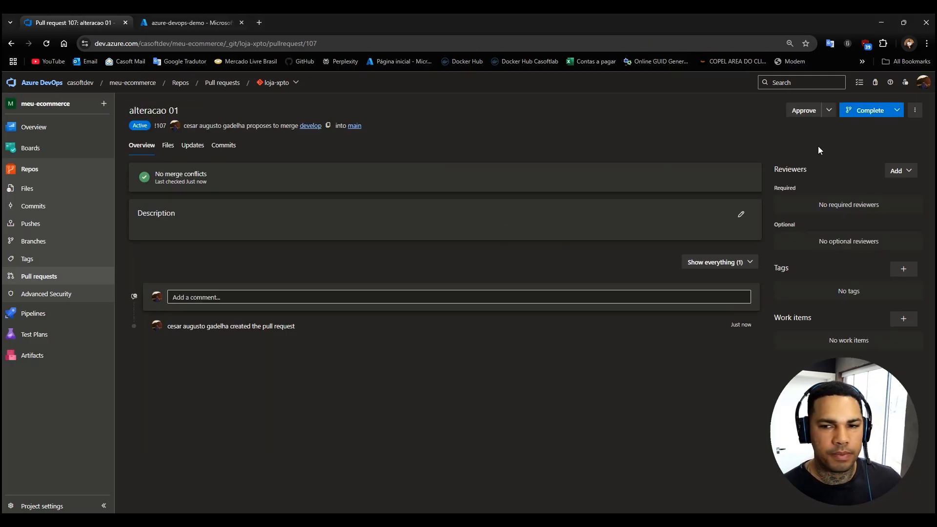
Complete the merge of the develop pull request into main and check how the branches compare with main.
left_click(866, 112)
left_click(890, 495)
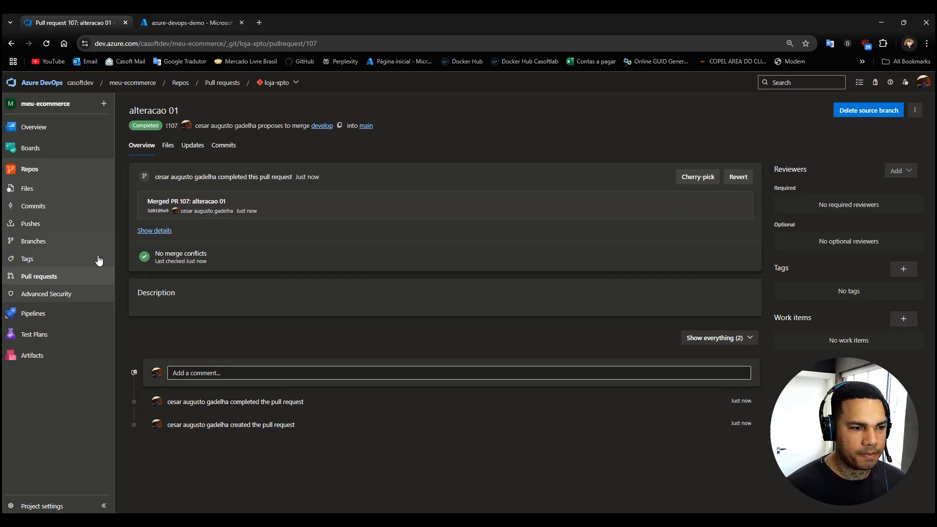
left_click(57, 276)
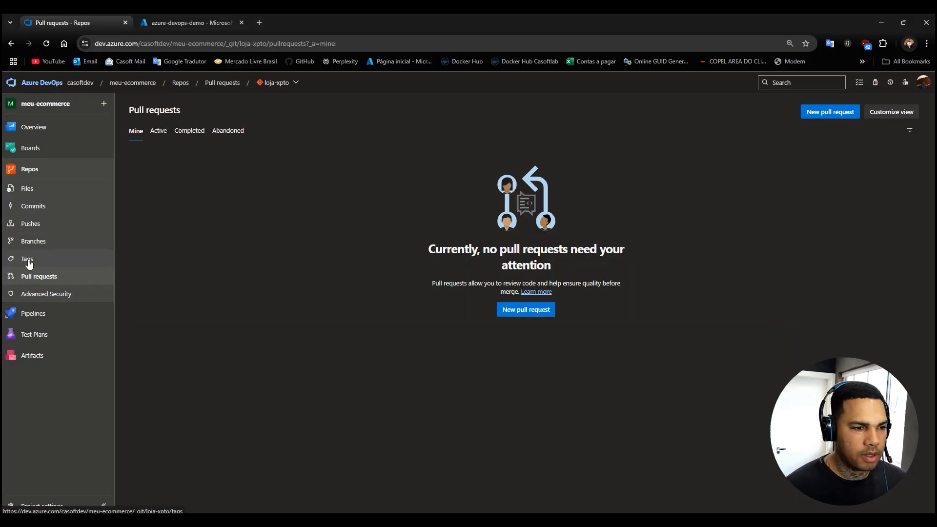
left_click(31, 242)
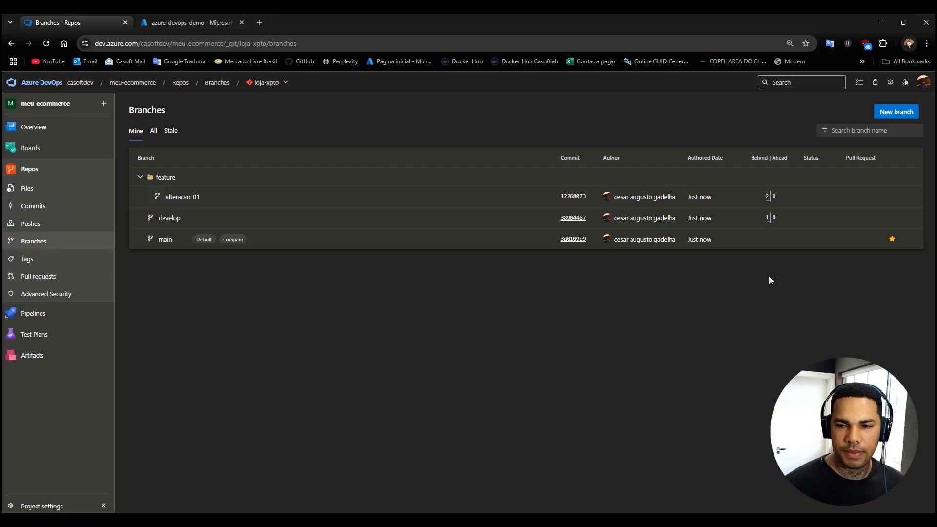
mouse_move(776, 219)
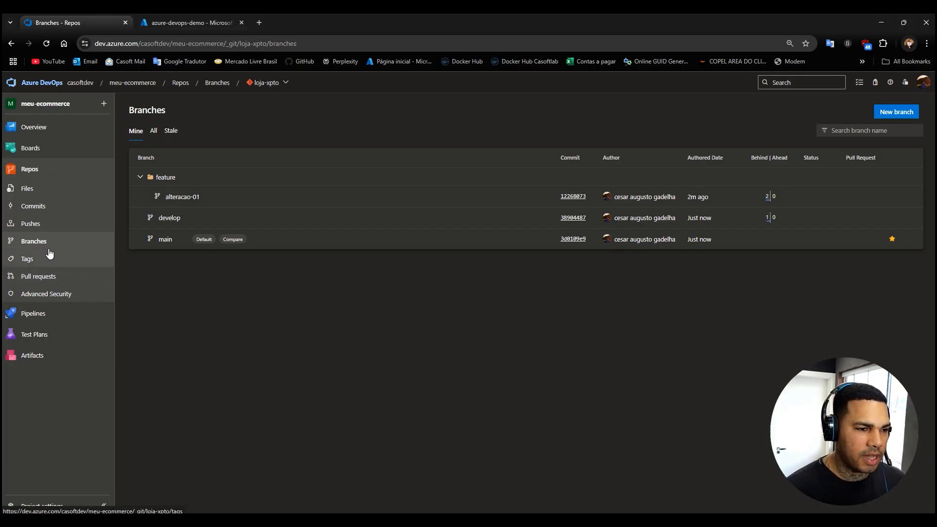
Create a pull request from main back into develop, keeping the suggested title and description.
left_click(38, 277)
left_click(829, 113)
left_click(200, 128)
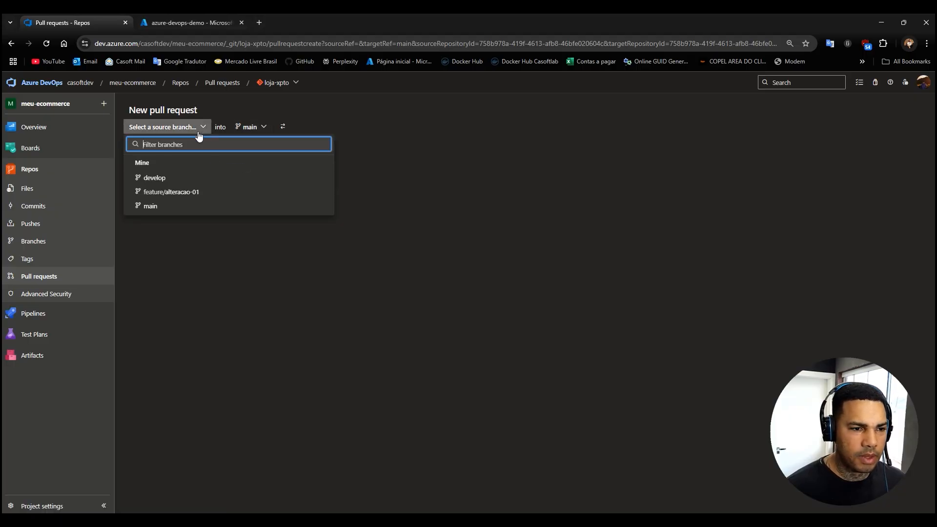
left_click(150, 207)
left_click(218, 127)
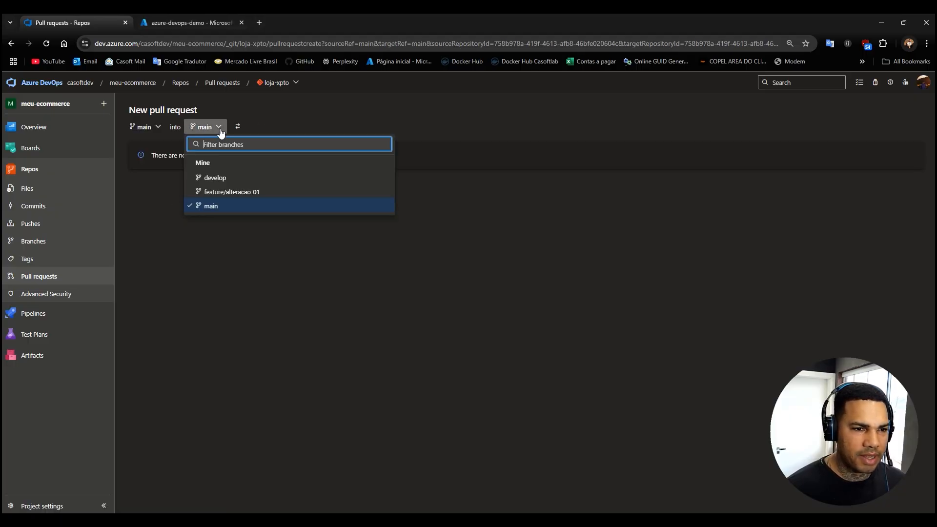
left_click(215, 178)
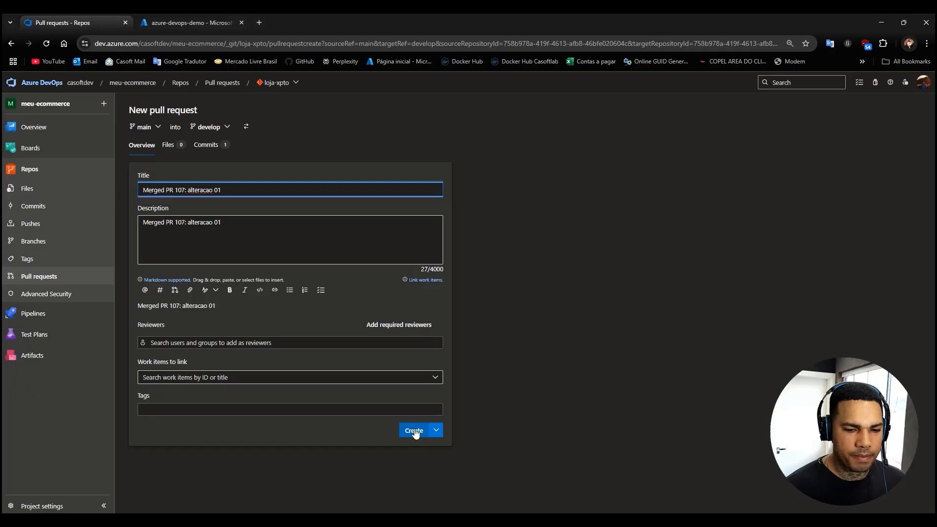
left_click(413, 432)
Complete the main-to-develop pull request with merge type "Merge (no fast forward)" and return to the pull request list.
left_click(869, 119)
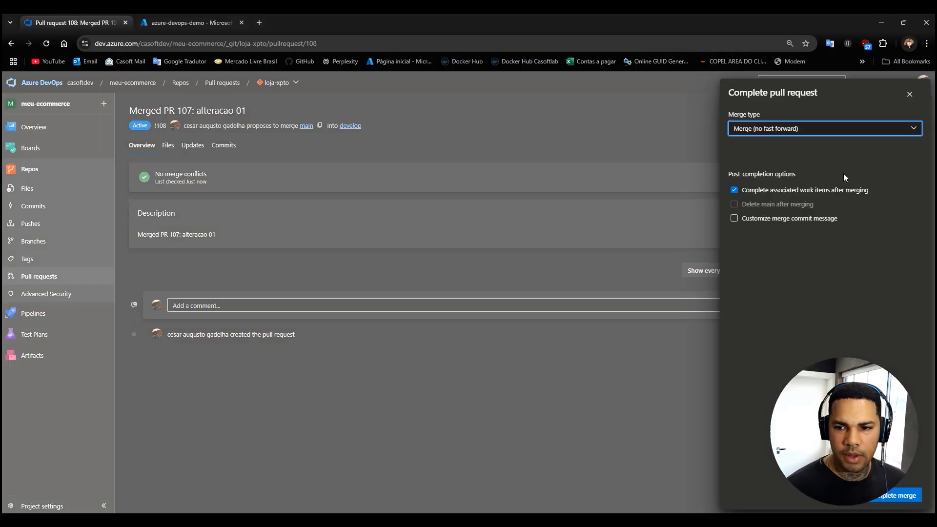
left_click(895, 496)
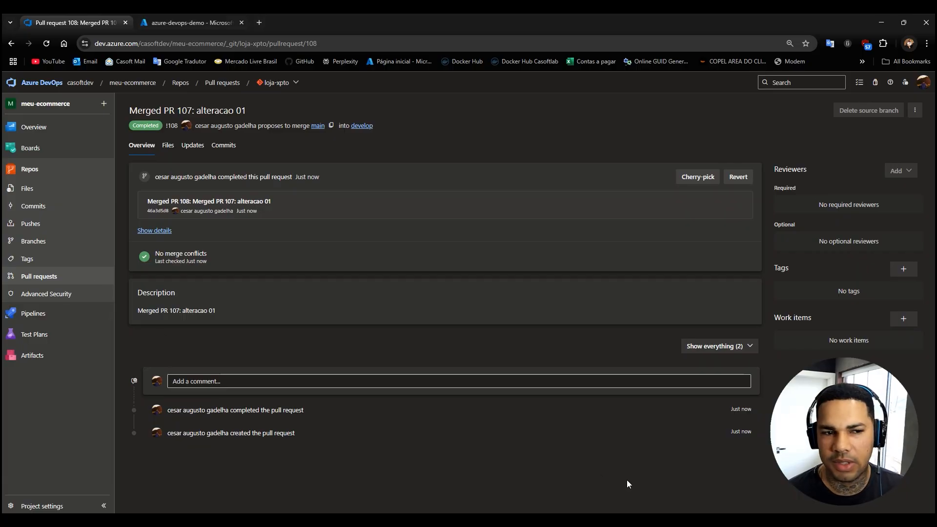
left_click(44, 280)
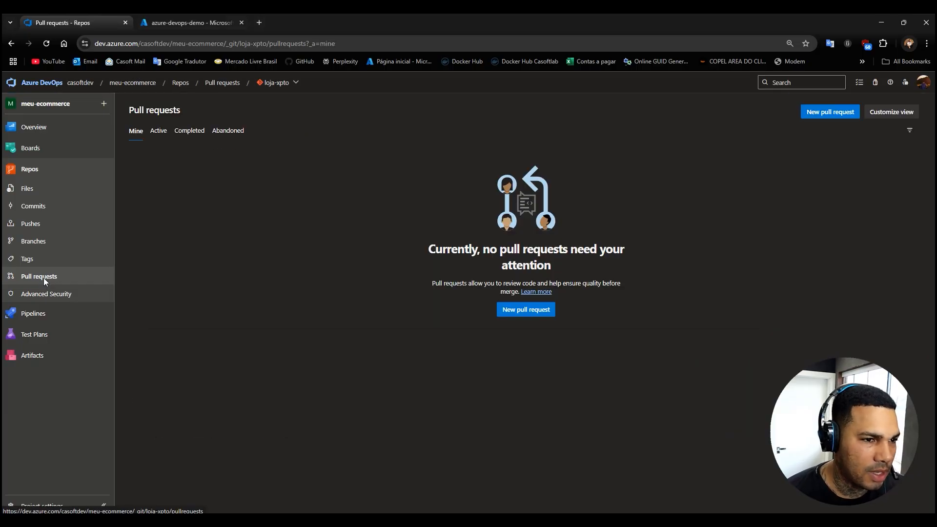
Switch to the Azure portal, reload the azure-devops-demo resource group, and open minhaloja-xpto and minhaloja-xpto-dev in separate browser tabs.
left_click(178, 25)
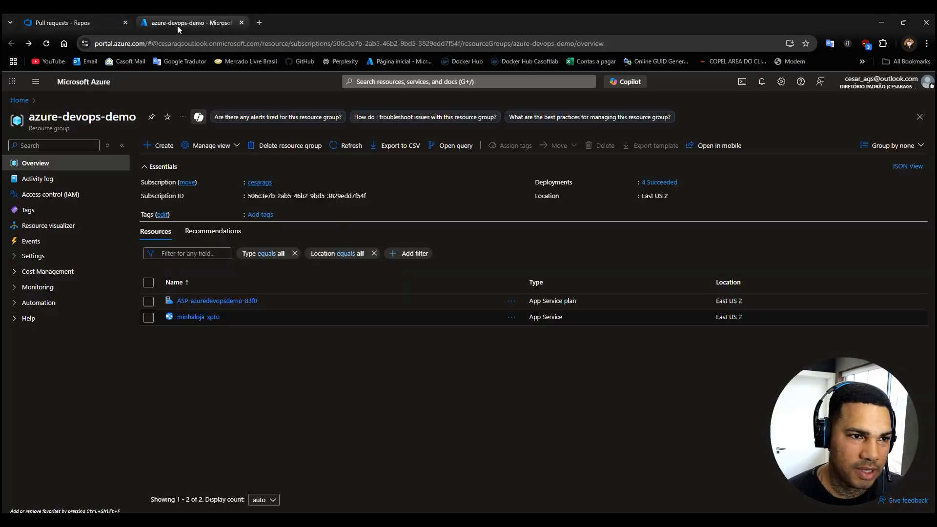
left_click(48, 43)
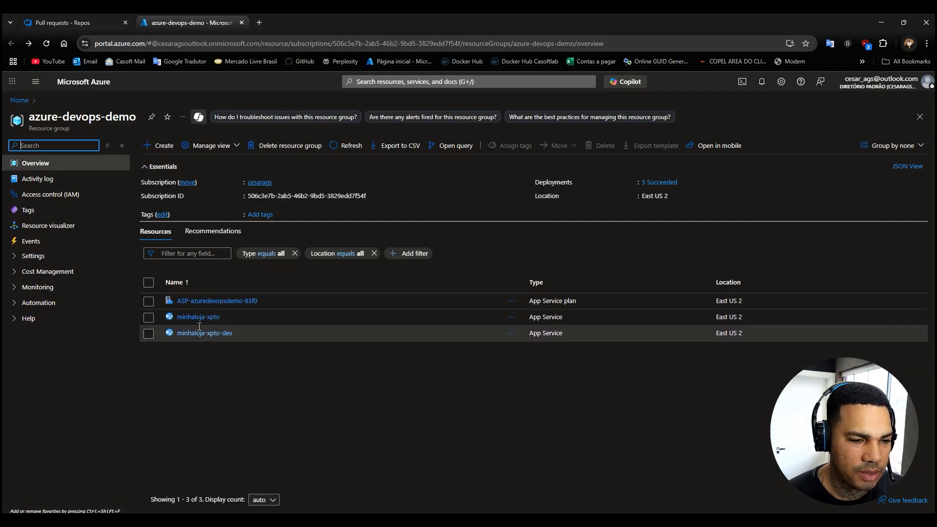
right_click(196, 318)
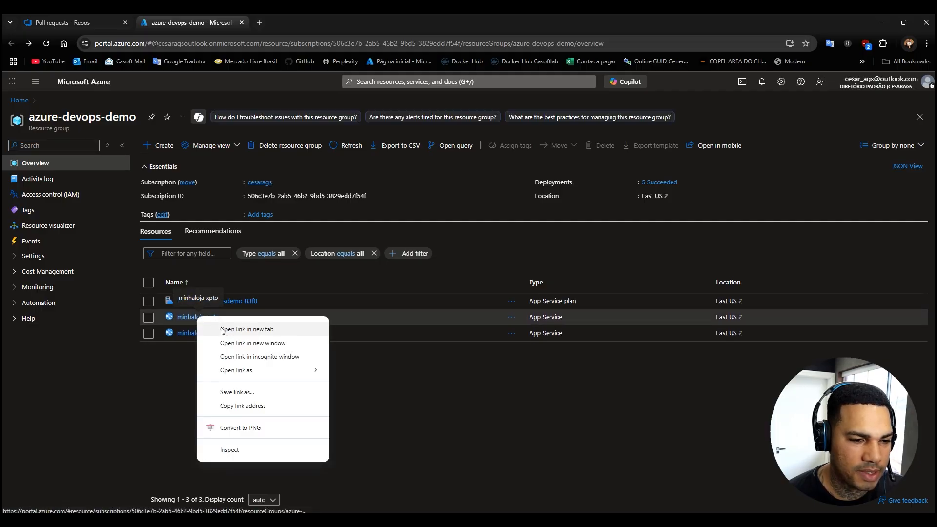
left_click(218, 325)
right_click(201, 338)
left_click(224, 344)
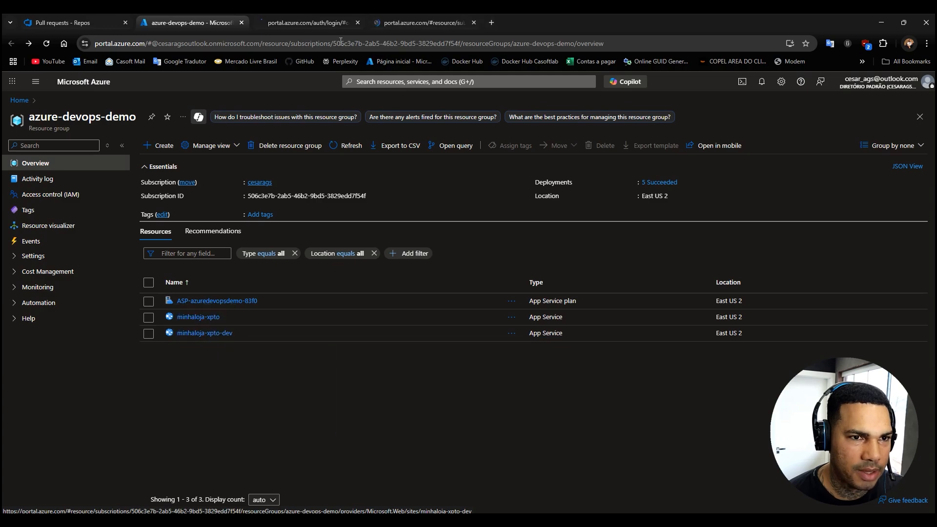
Turn on the system-assigned managed identity for the minhaloja-xpto web app and save it.
left_click(307, 22)
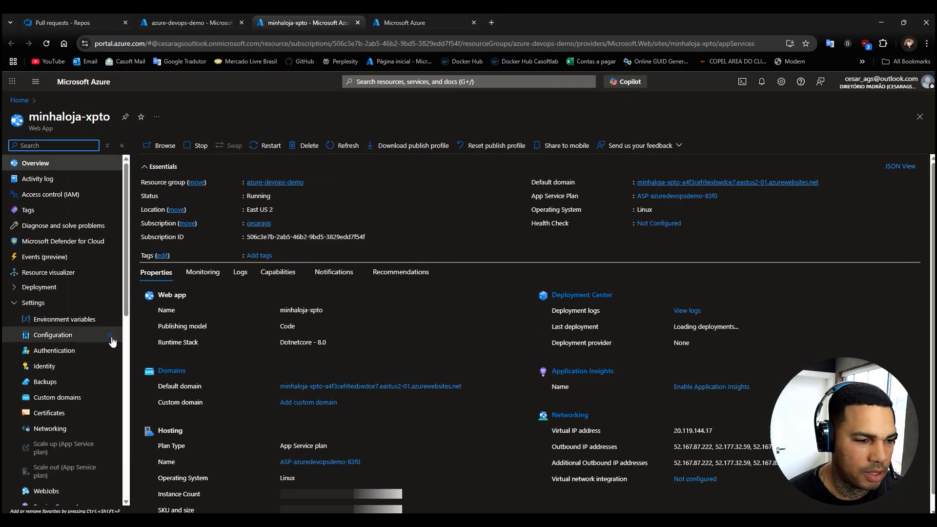
left_click(57, 303)
left_click(58, 303)
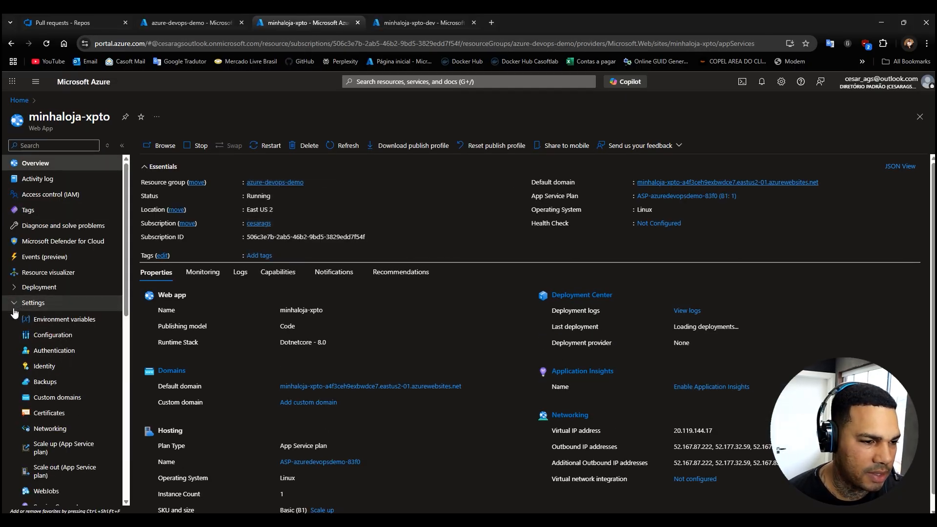
left_click(45, 371)
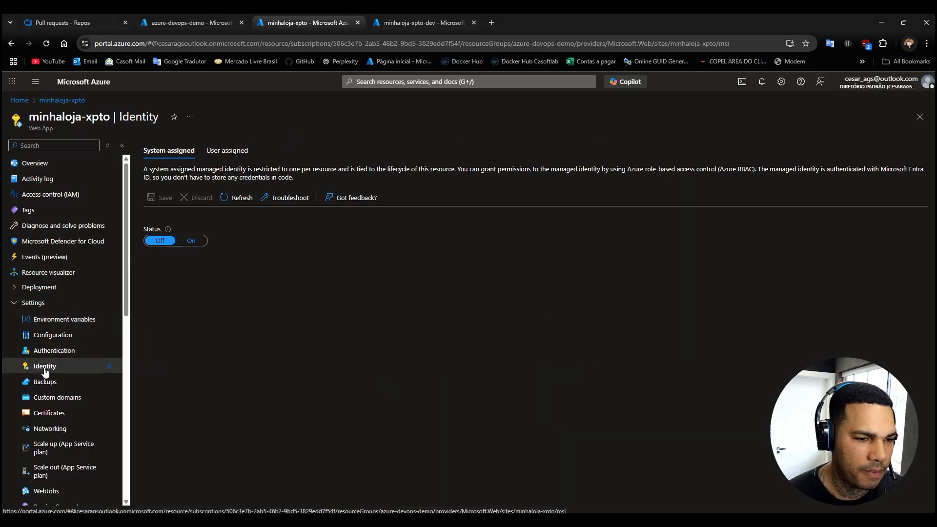
left_click(191, 241)
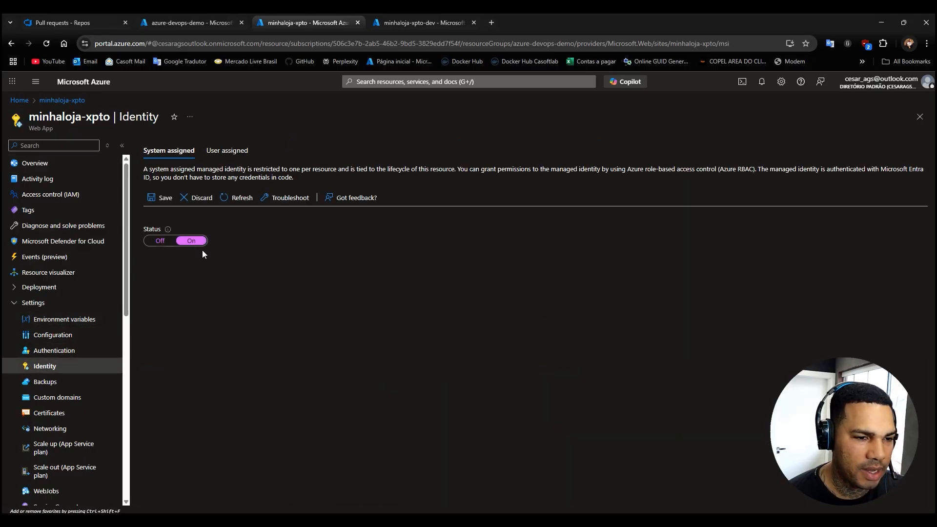
left_click(162, 198)
left_click(162, 199)
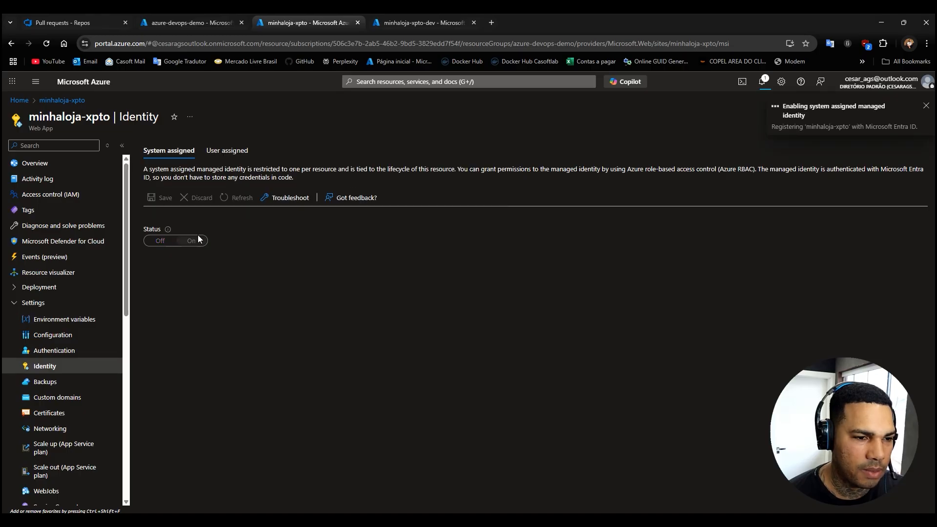
Turn on and save the system-assigned managed identity for minhaloja-xpto-dev, and check the identity pages of both web apps.
left_click(412, 22)
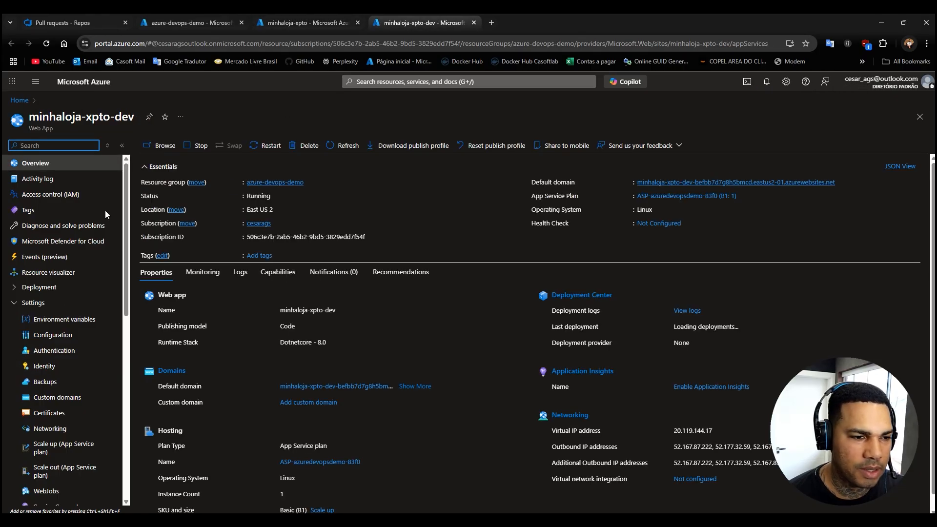
left_click(55, 370)
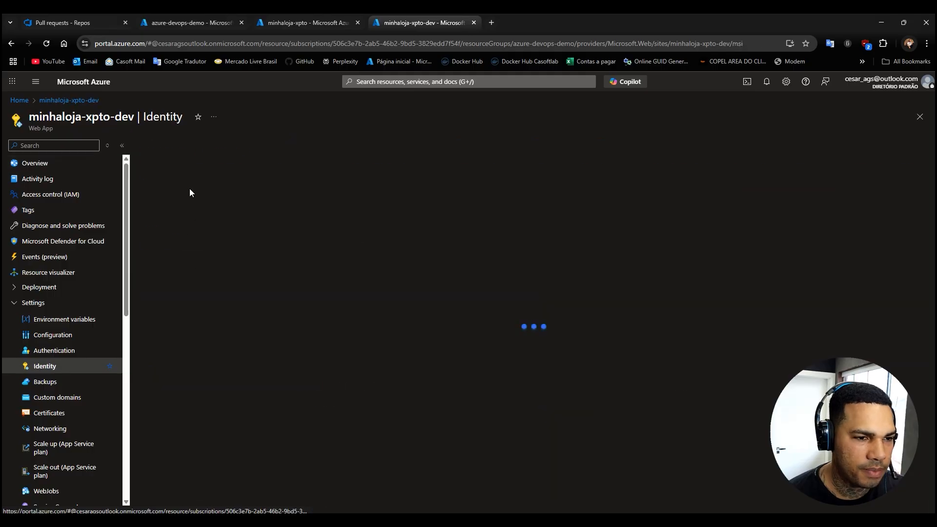
left_click(185, 241)
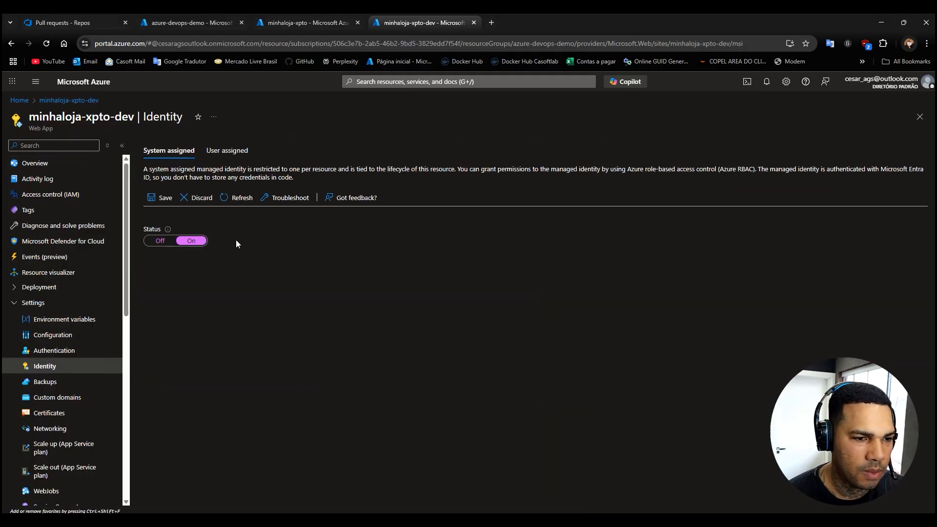
left_click(164, 200)
left_click(161, 200)
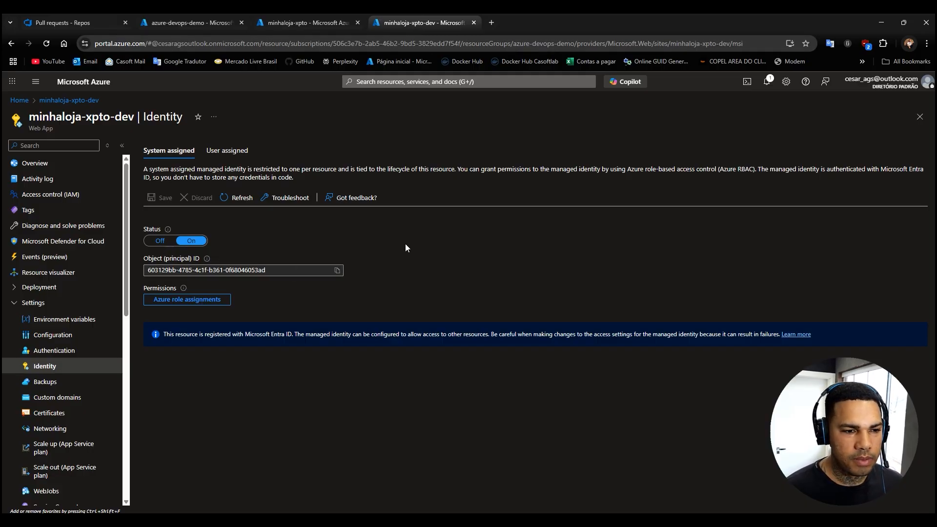
left_click(298, 23)
left_click(416, 24)
left_click(290, 25)
left_click(411, 21)
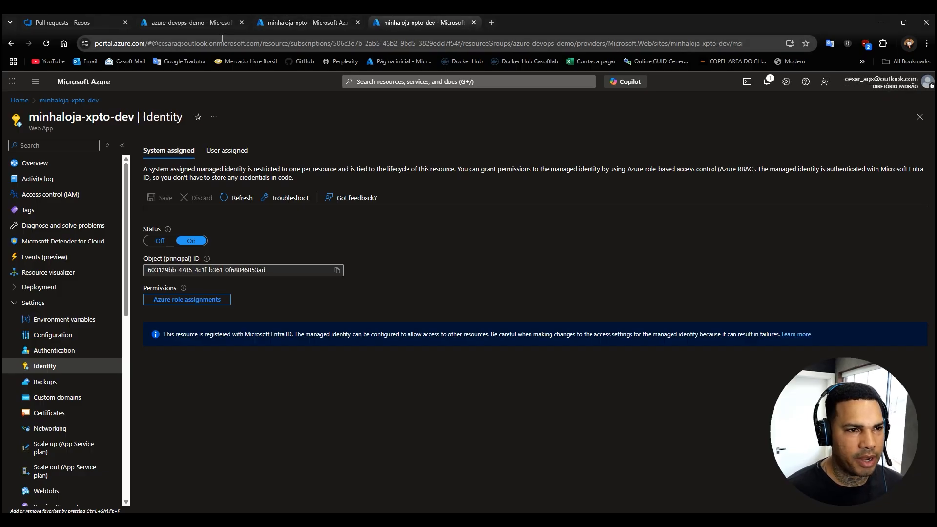
Close the azure-devops-demo browser tab, return to Azure DevOps and open the personal access tokens page in the user settings.
left_click(201, 26)
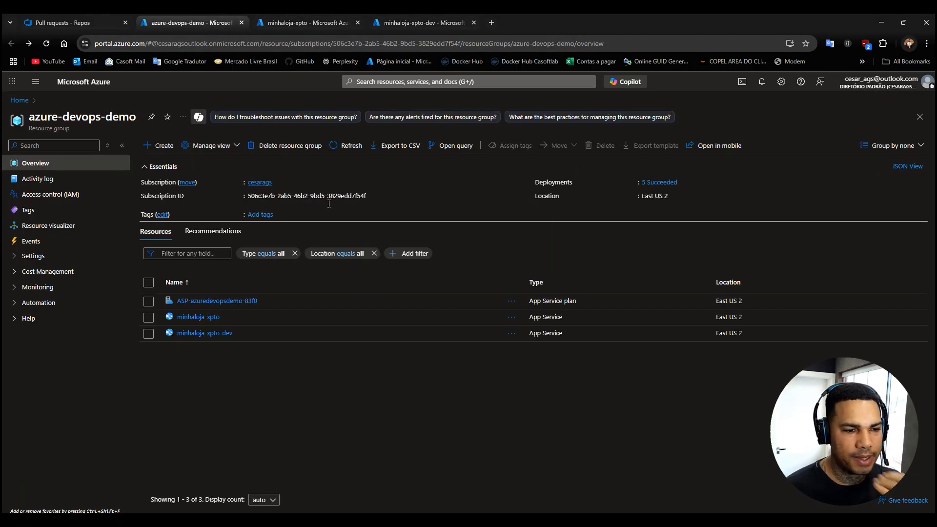
middle_click(213, 23)
left_click(86, 23)
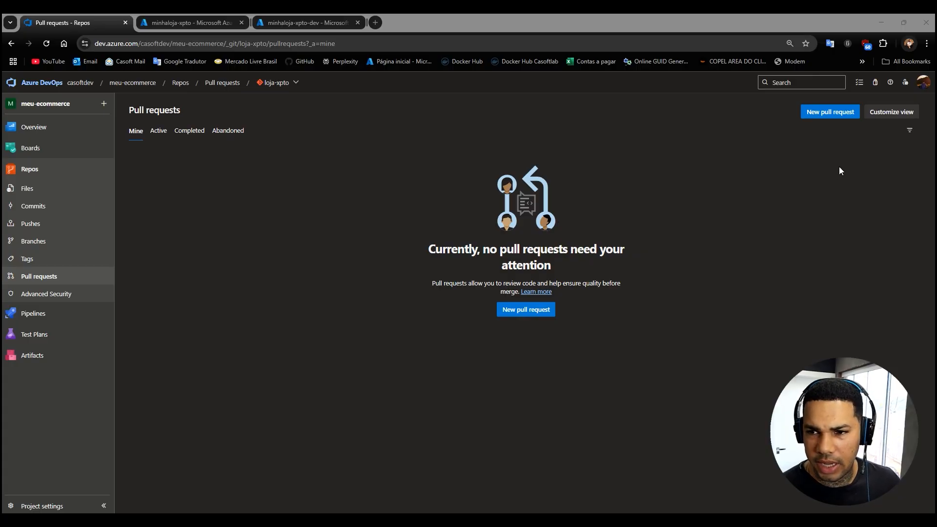
left_click(906, 84)
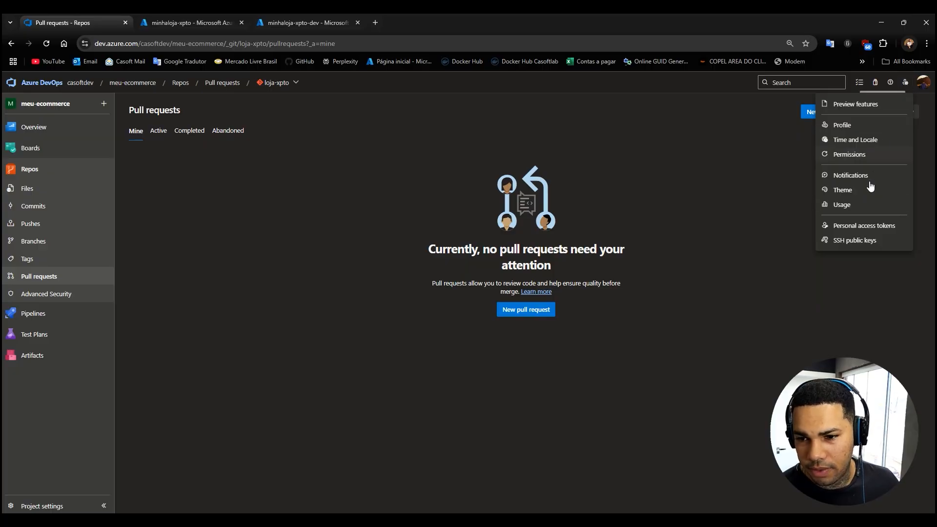
left_click(854, 226)
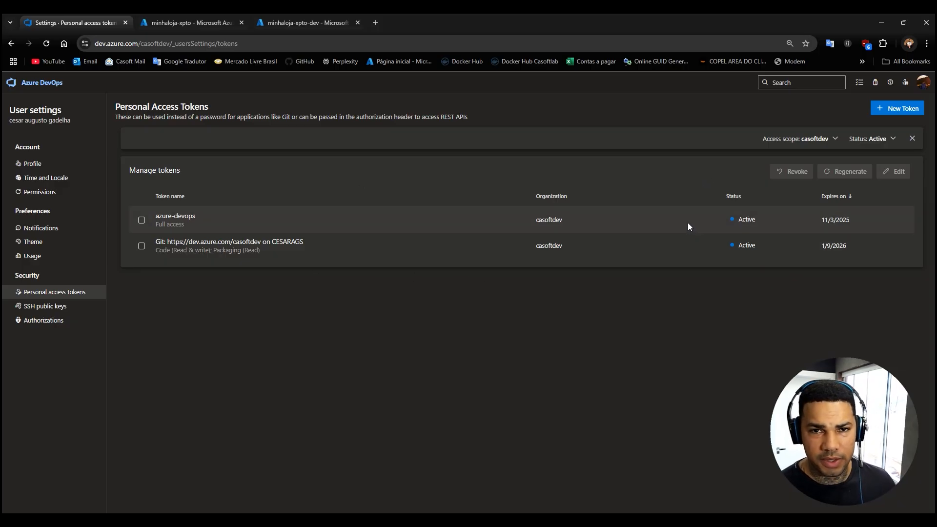
Fill in a new personal access token named xpto for the casoftdev organization with 90 days expiration and full access, and close the form.
left_click(899, 110)
left_click(684, 129)
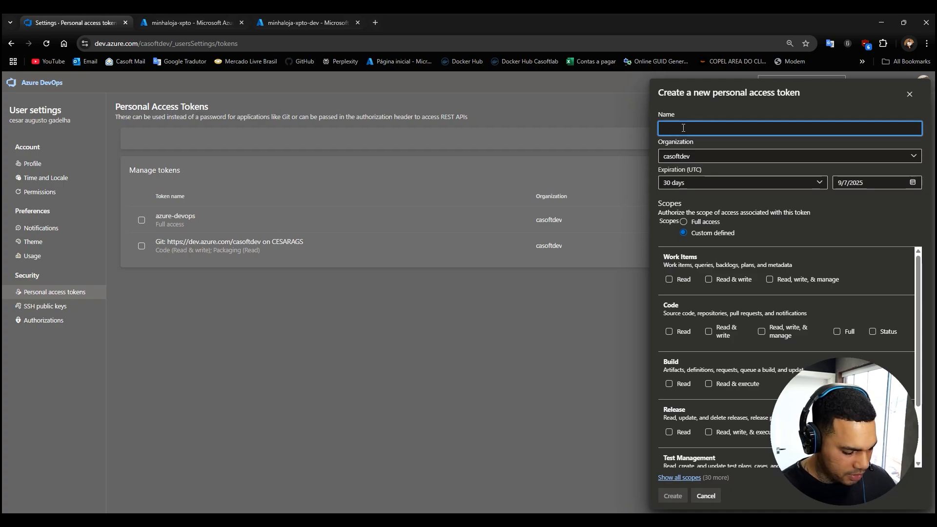
left_click(706, 158)
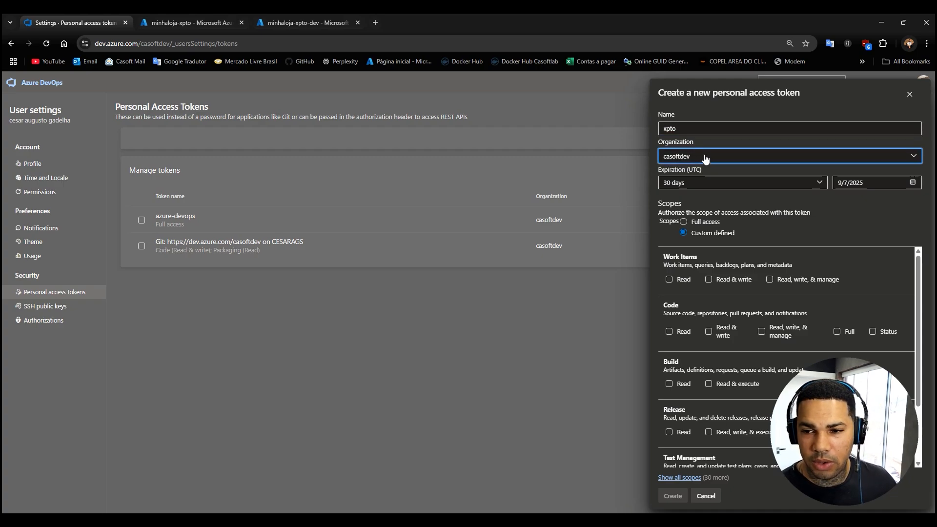
left_click(708, 169)
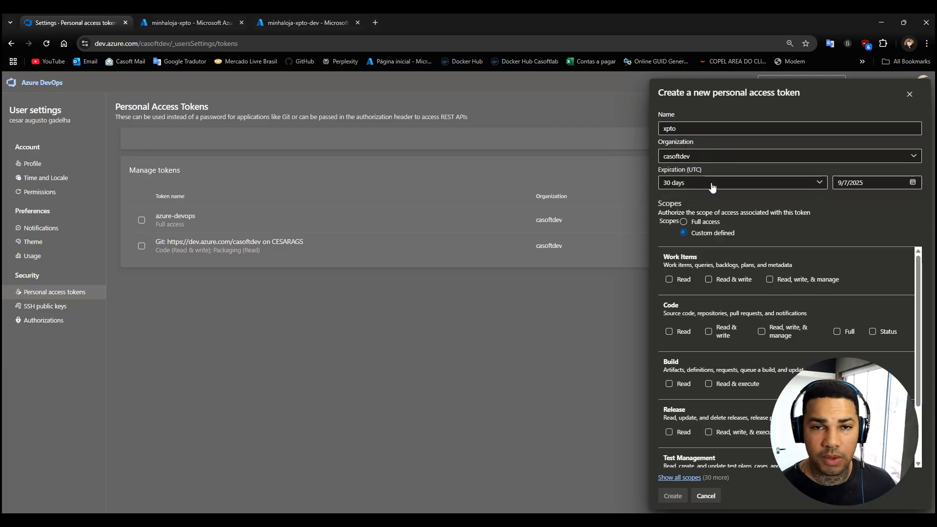
left_click(818, 188)
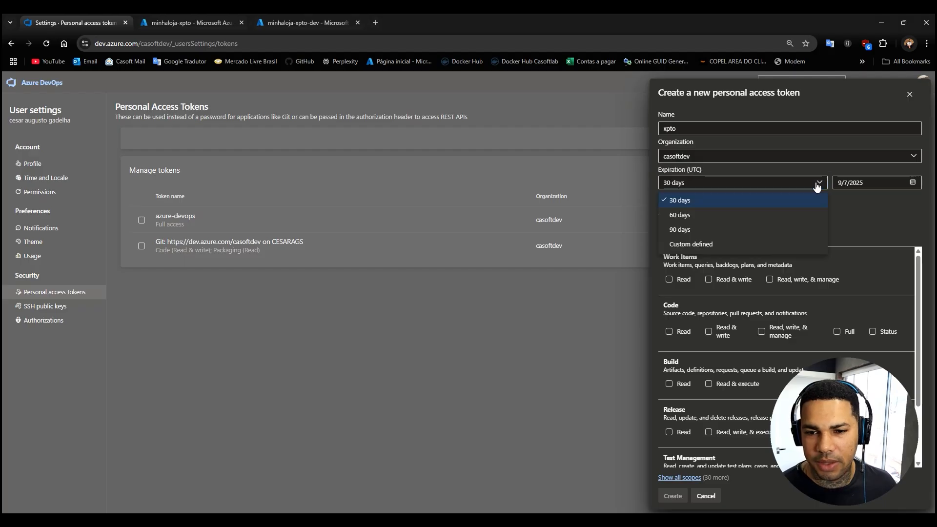
left_click(722, 230)
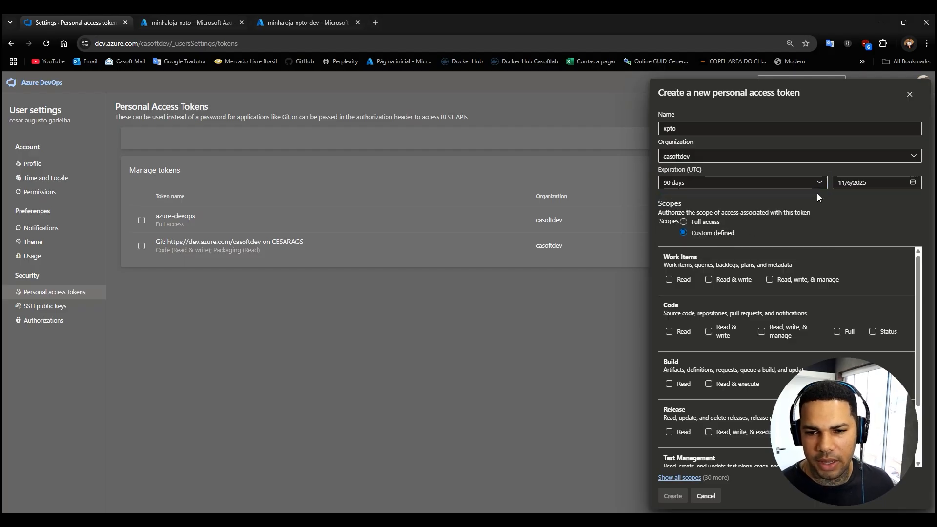
left_click(684, 223)
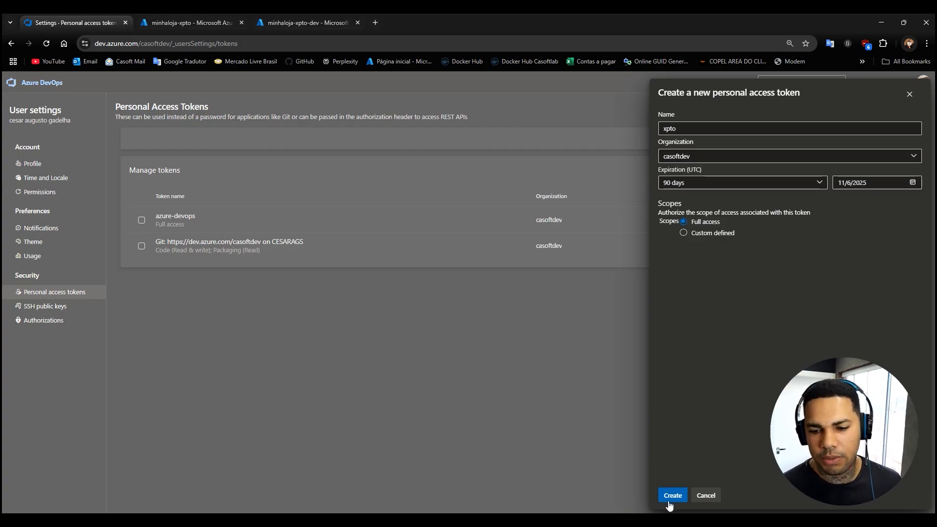
left_click(910, 95)
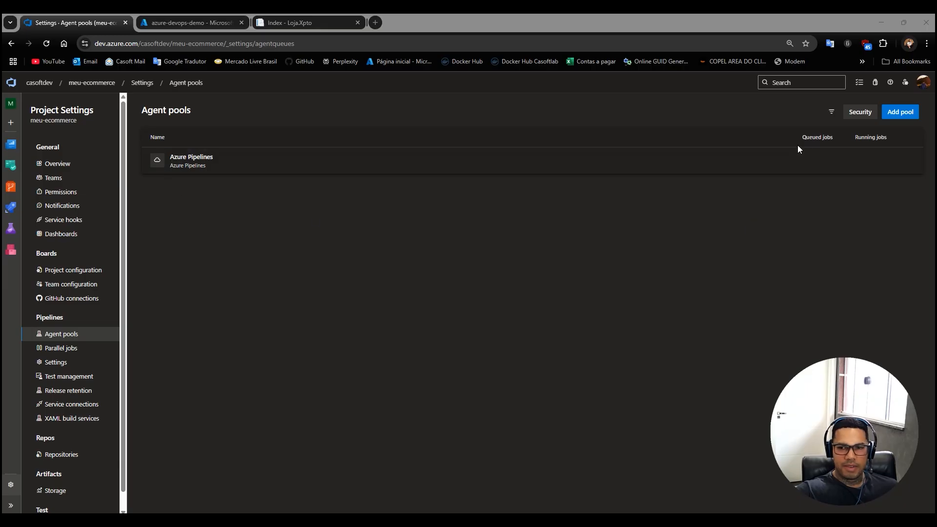
Open the Agent pools page in the project settings of meu-ecommerce, starting from the project summary.
scroll(93, 489, "down", 1)
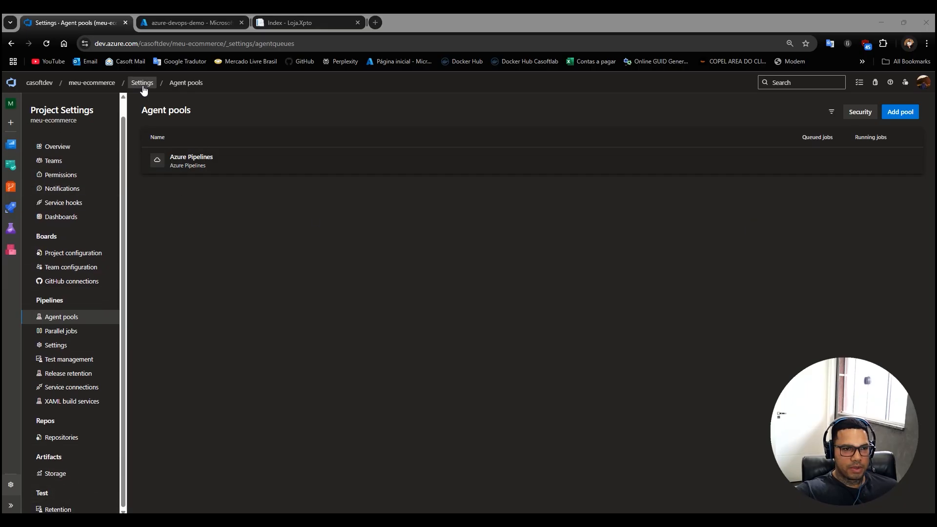
left_click(92, 83)
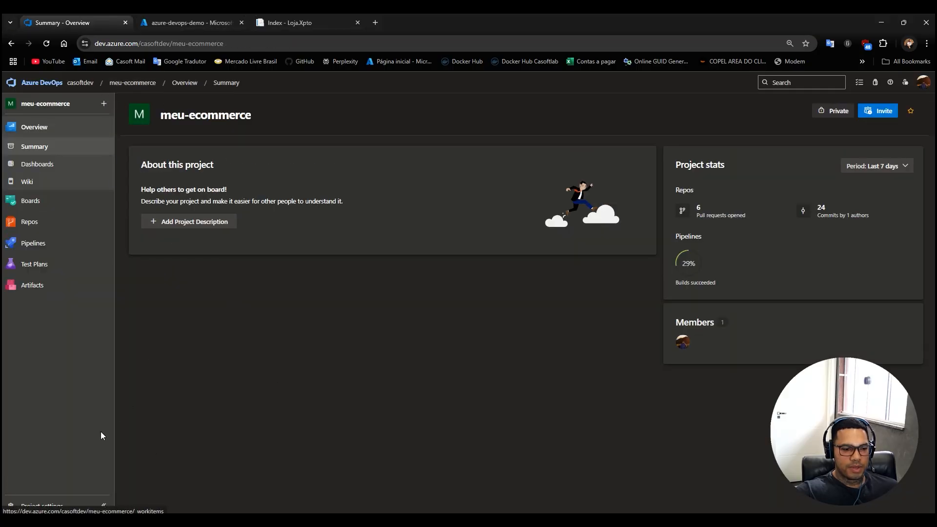
left_click(33, 508)
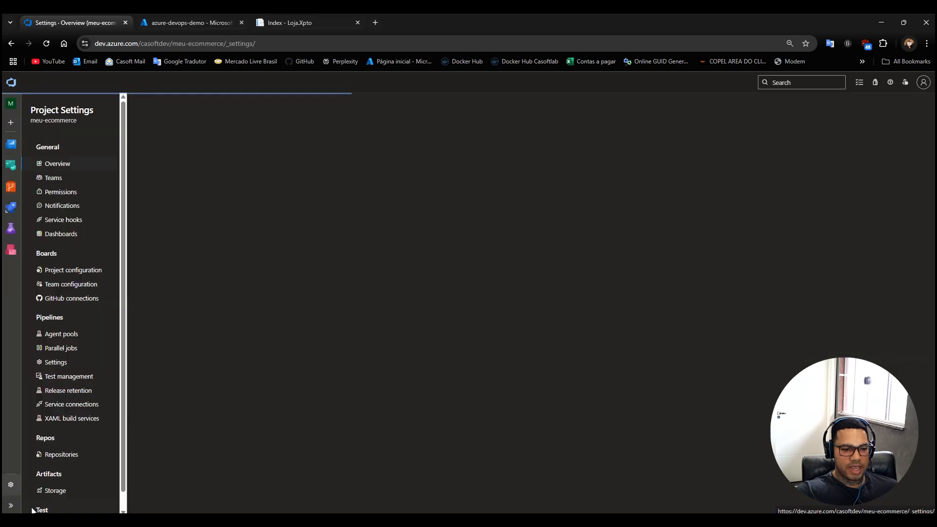
left_click(57, 335)
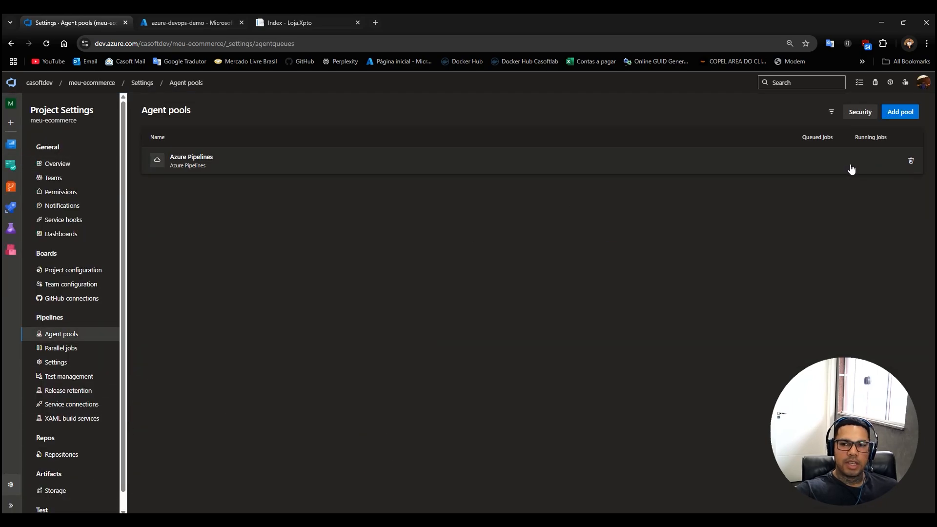
Create a new self-hosted agent pool named DefaultLinux with access permission granted to all pipelines.
left_click(901, 113)
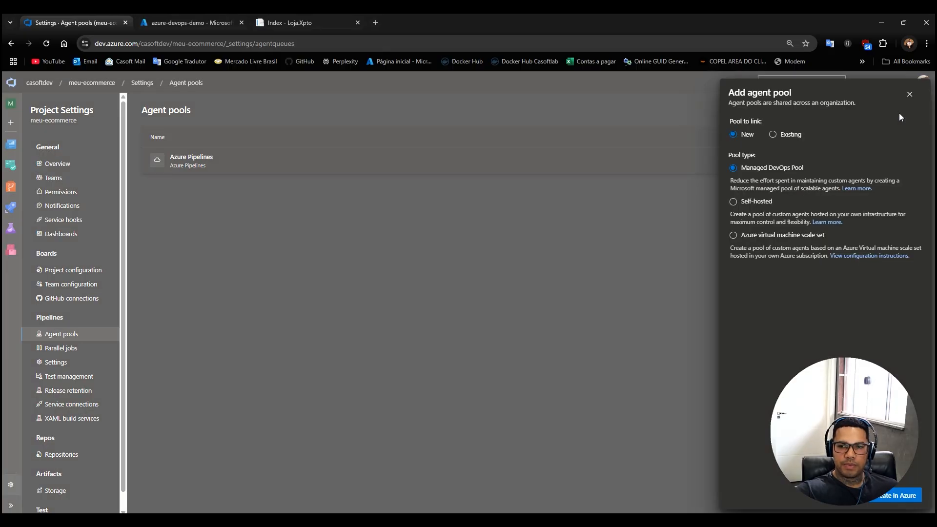
left_click(741, 206)
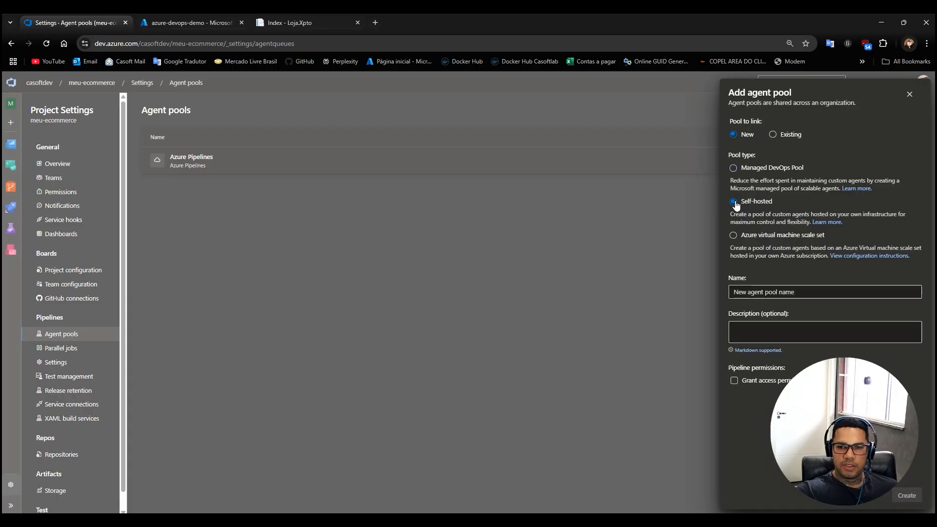
left_click(763, 293)
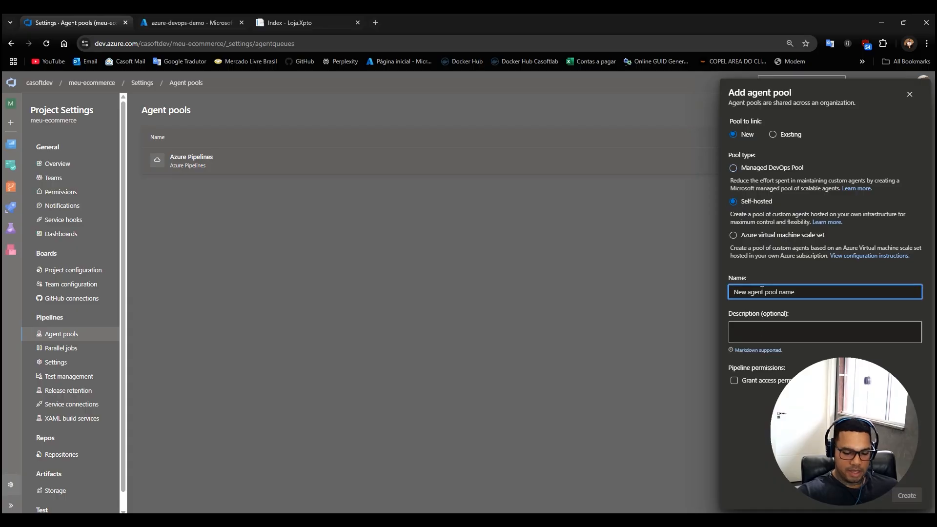
type("Defa")
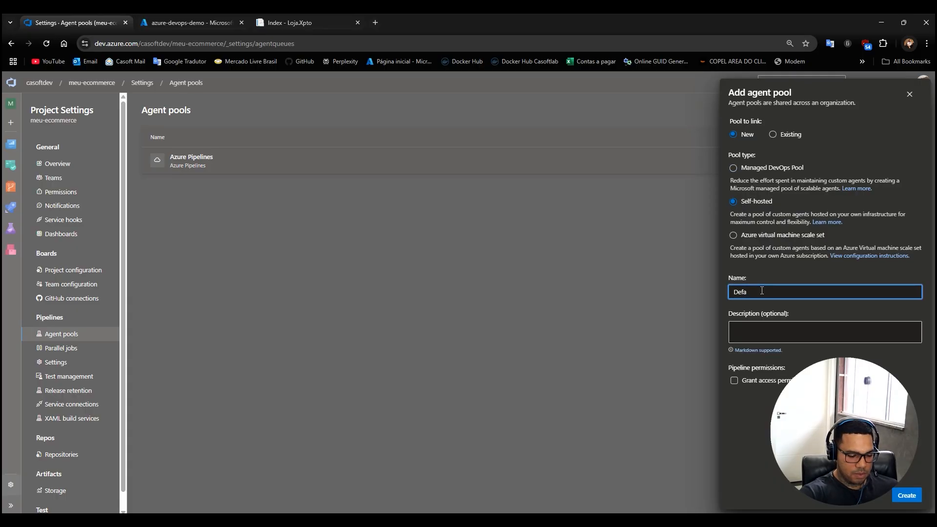
type("u")
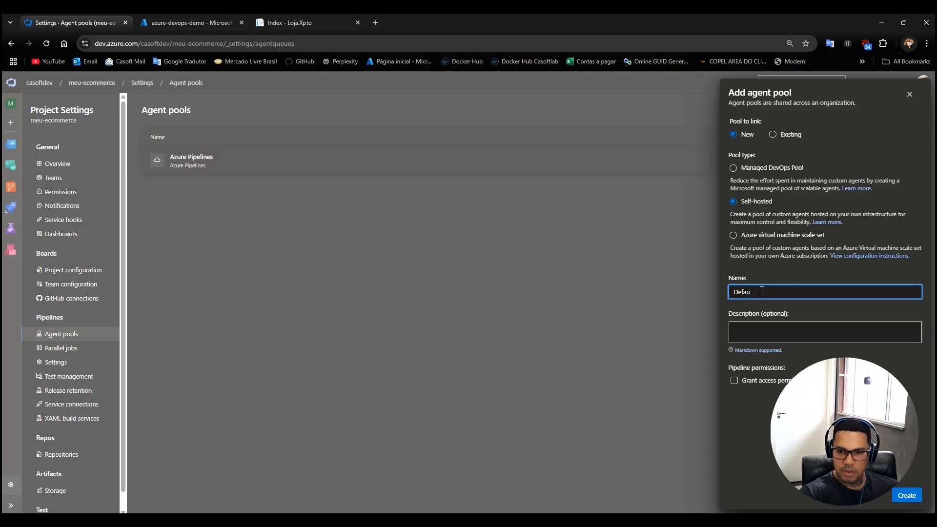
type("ltLinux")
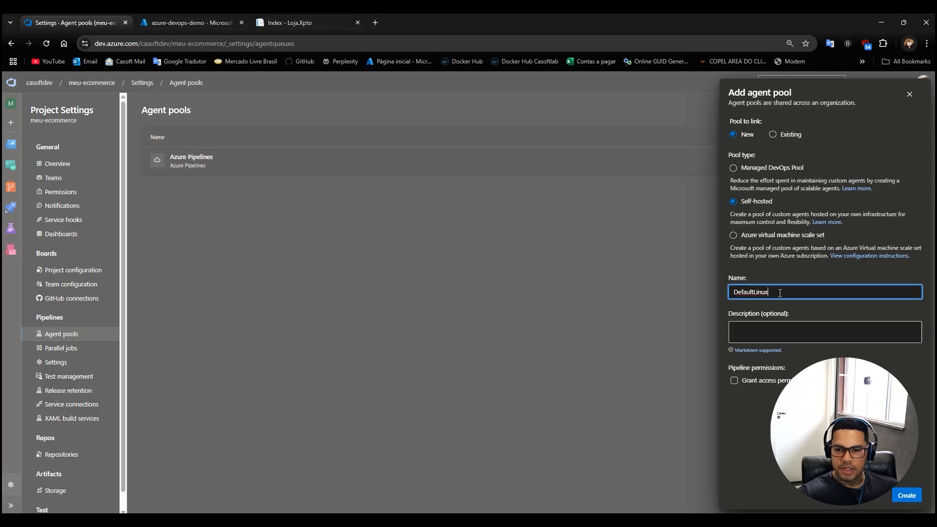
double_click(762, 290)
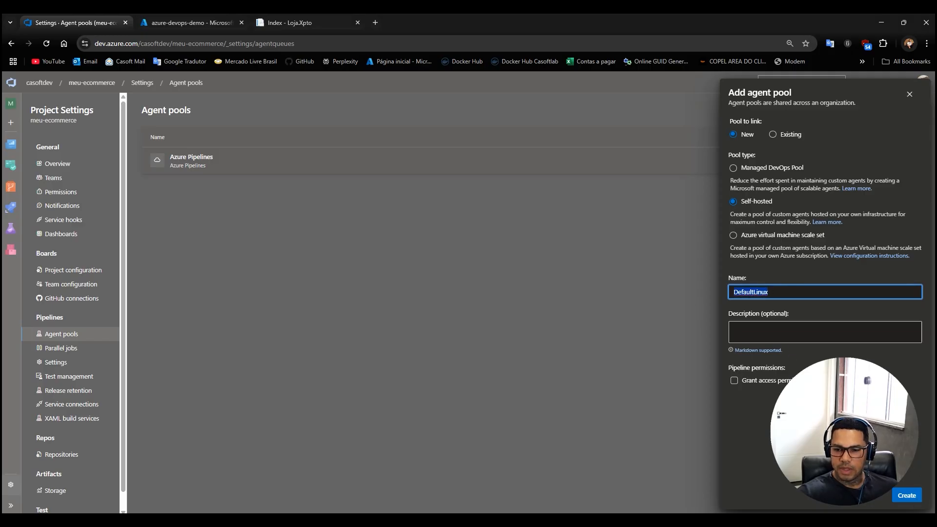
left_click(733, 385)
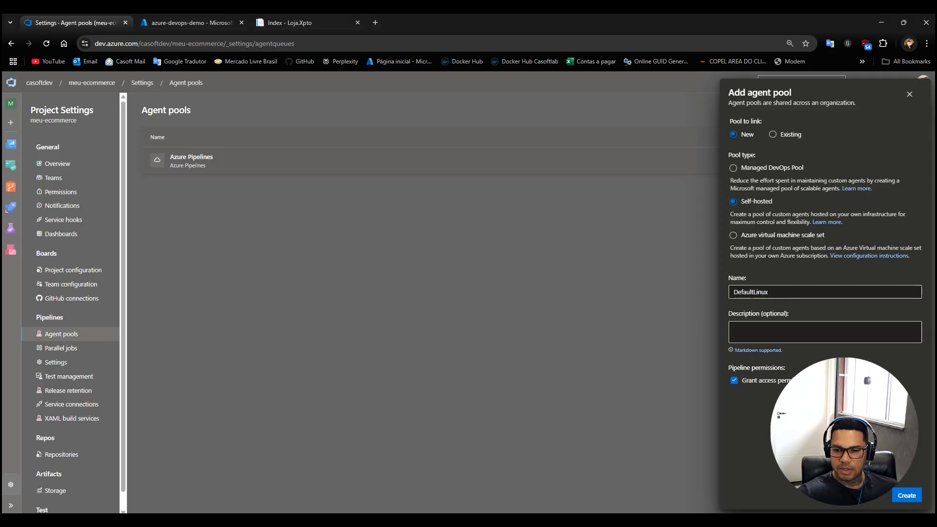
left_click(905, 495)
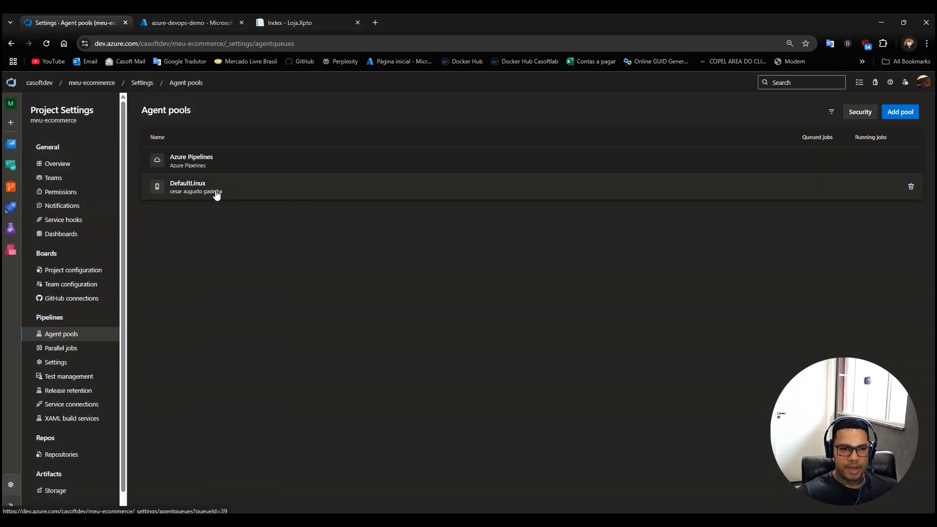
Open the DefaultLinux pool and download the Linux x64 agent package for a new agent.
left_click(198, 188)
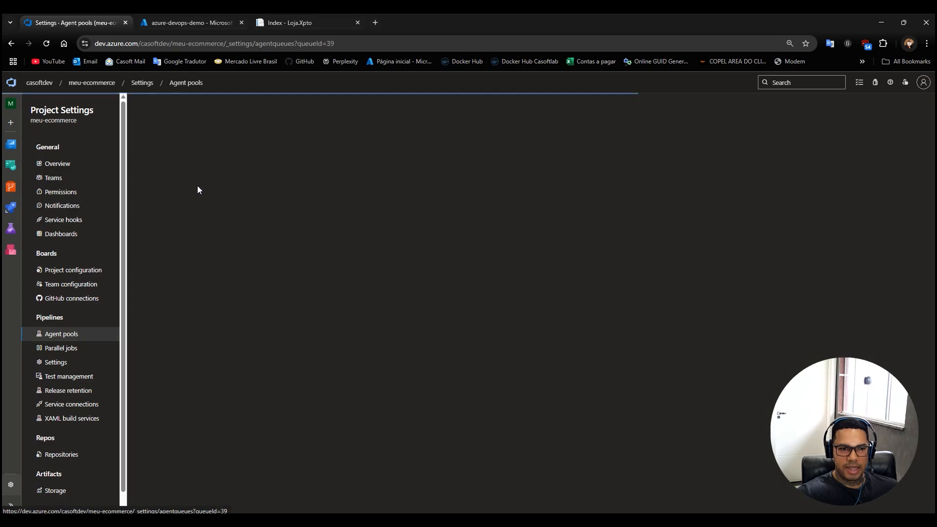
left_click(898, 113)
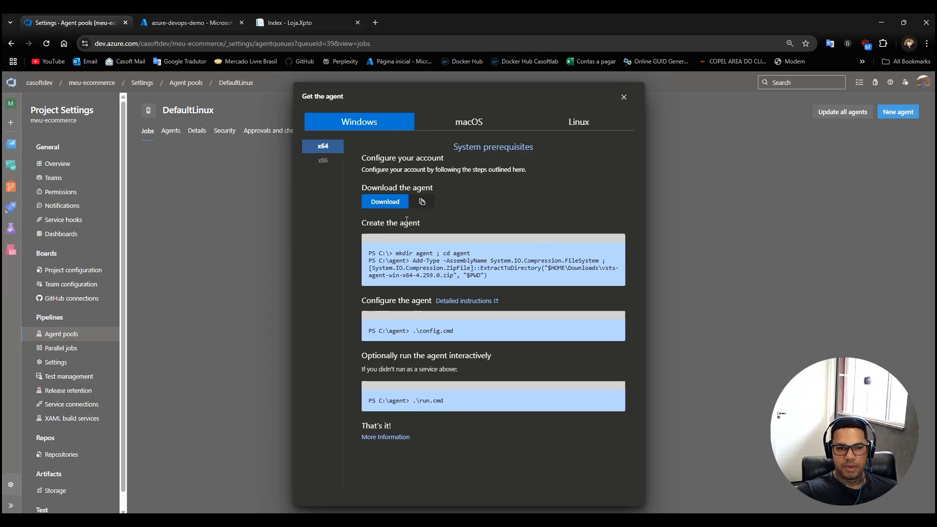
left_click(391, 203)
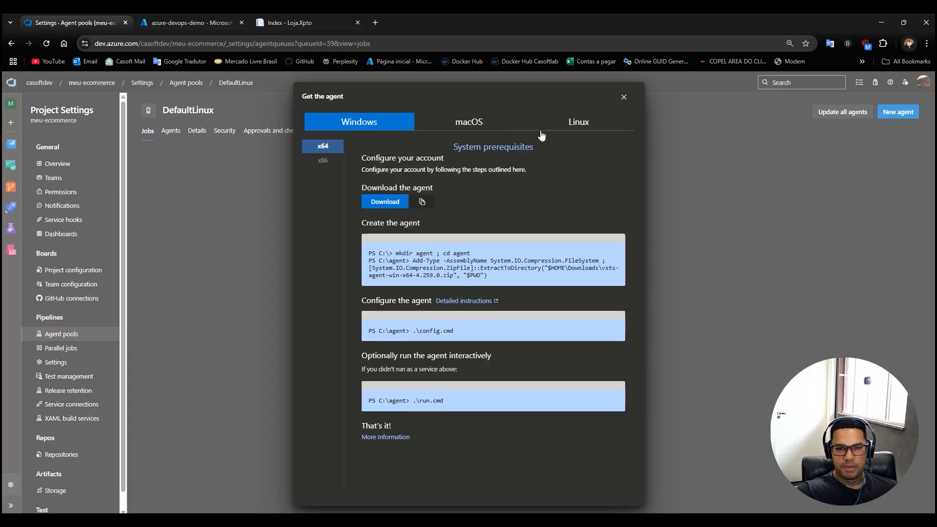
left_click(578, 123)
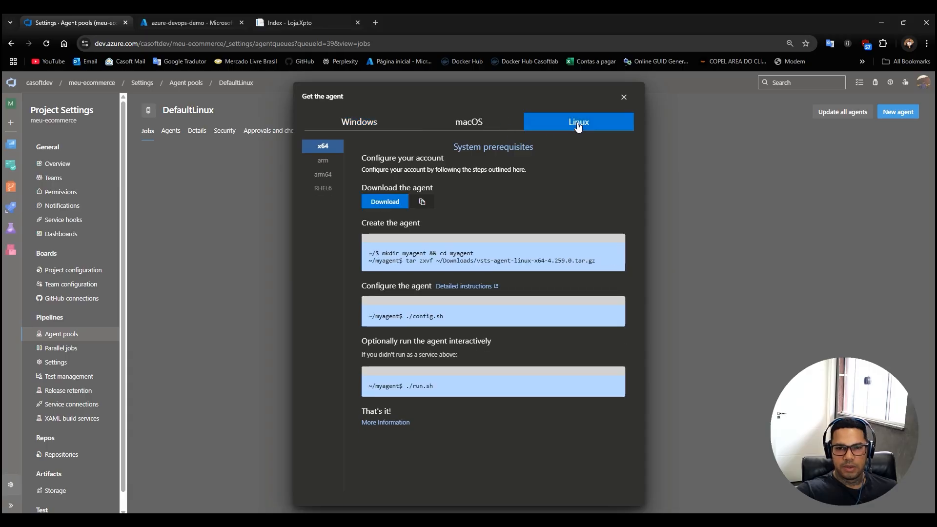
left_click(380, 204)
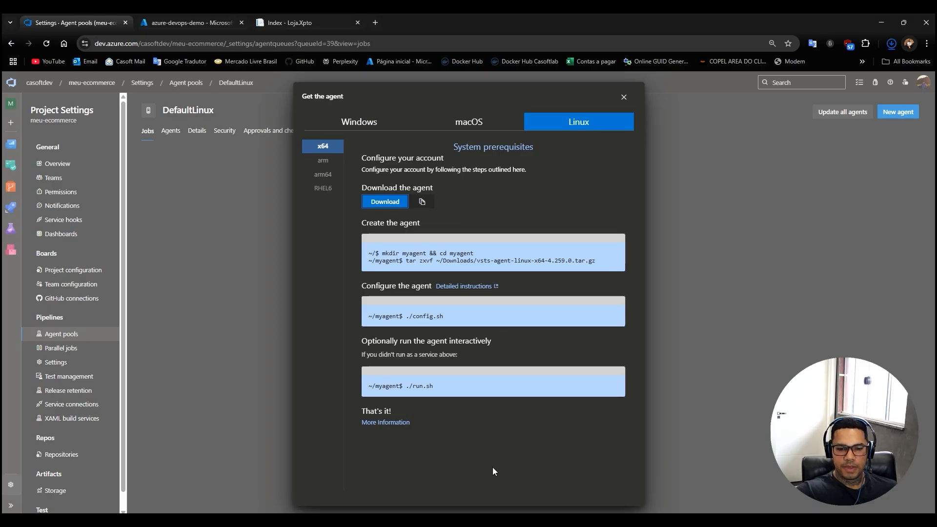
Switch to File Explorer and select the downloaded vsts-agent-linux-x64-4.259.0.tar.gz in the Downloads folder.
left_click(470, 520)
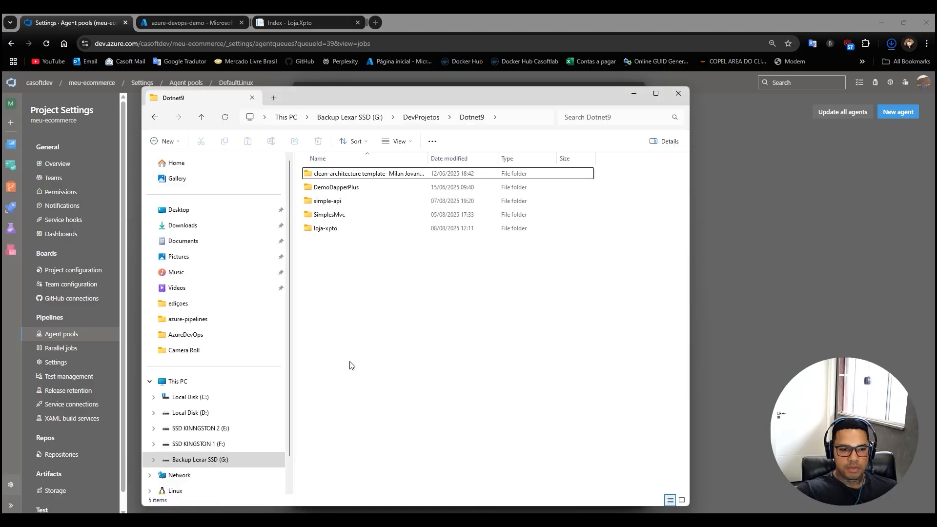
left_click(184, 457)
double_click(473, 166)
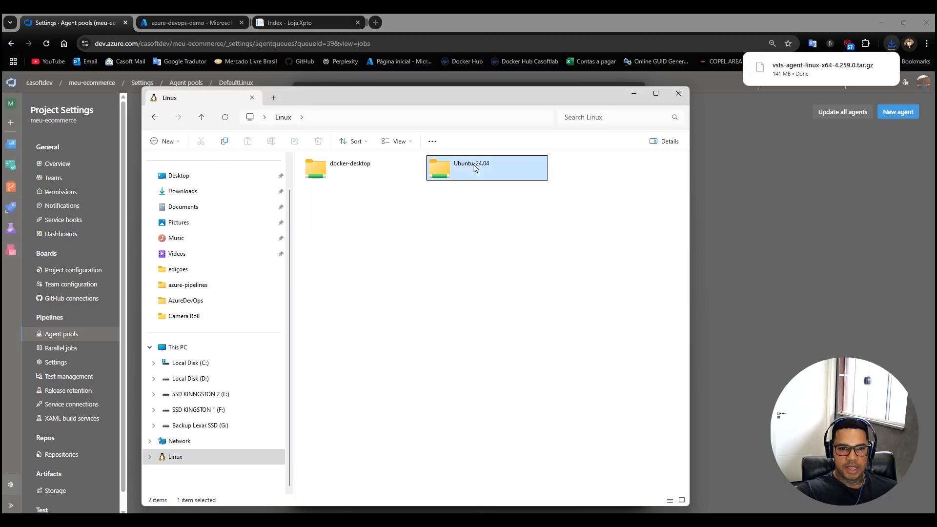
left_click(201, 192)
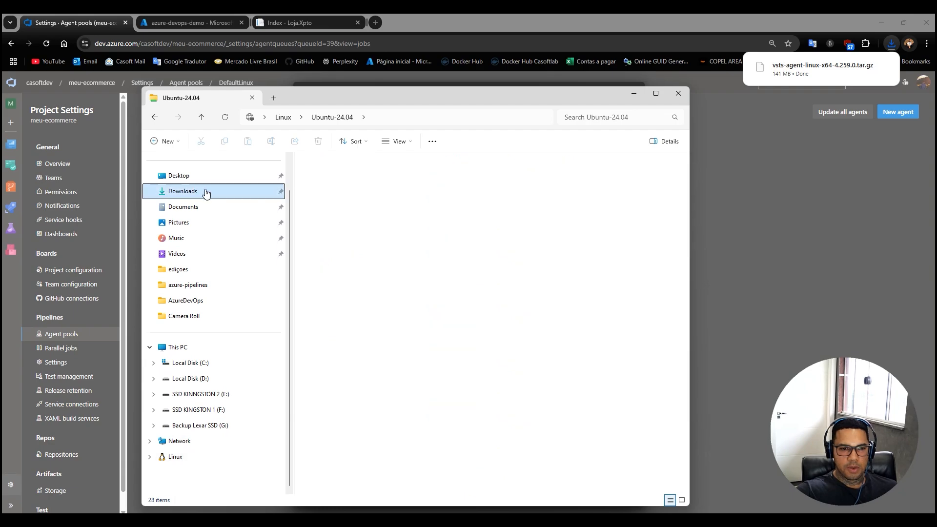
left_click(336, 209)
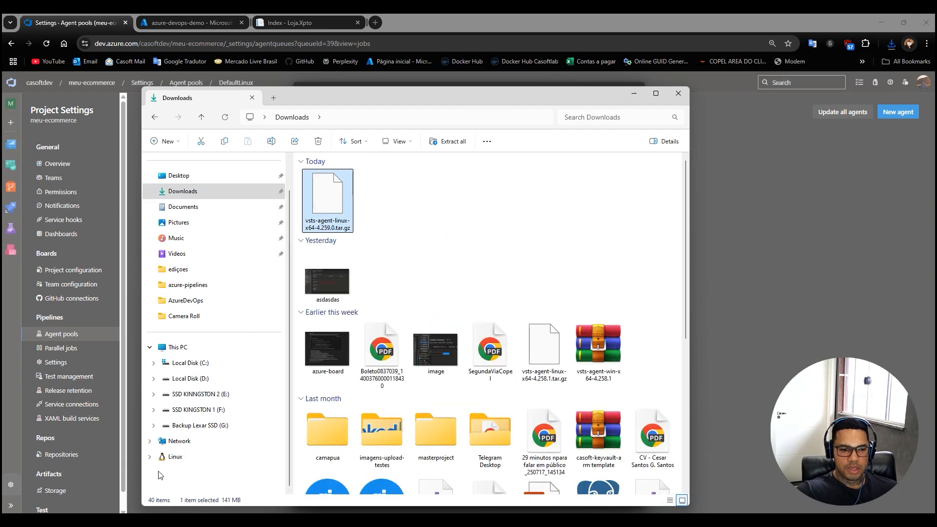
Browse the Ubuntu-24.04 Linux file system to the azure-agent folder inside the account's home directory.
left_click(175, 457)
double_click(476, 171)
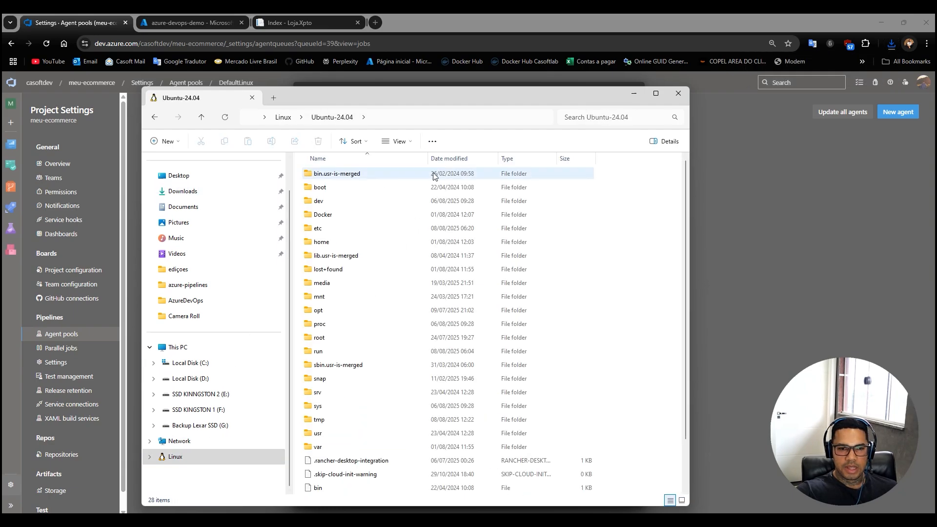
double_click(323, 243)
double_click(335, 177)
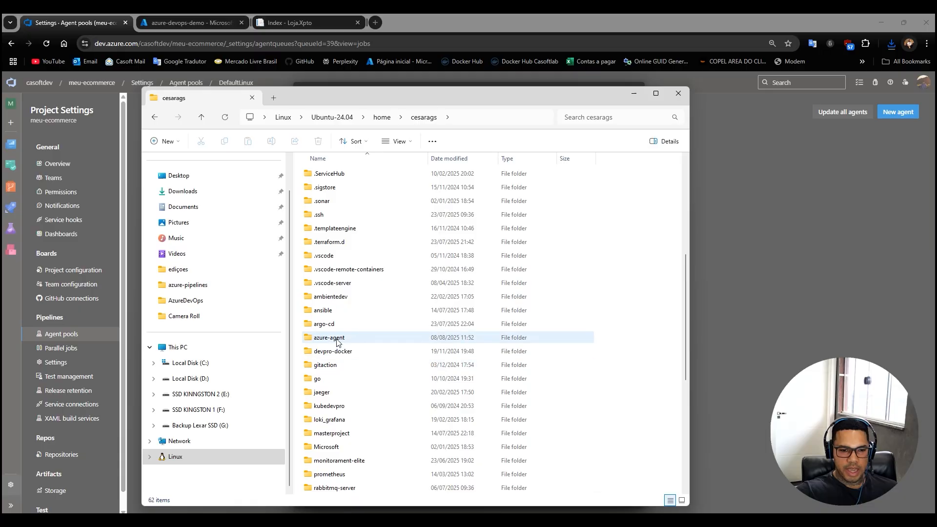
double_click(333, 338)
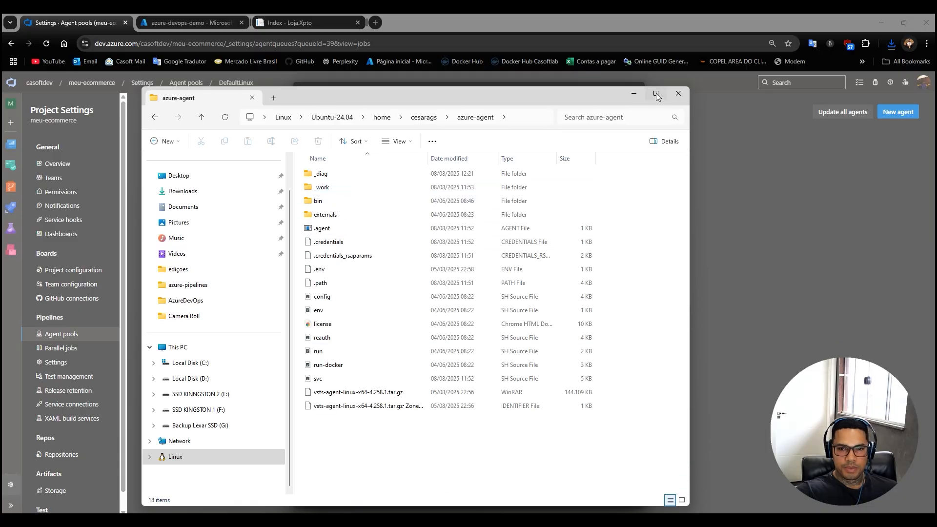
left_click(632, 94)
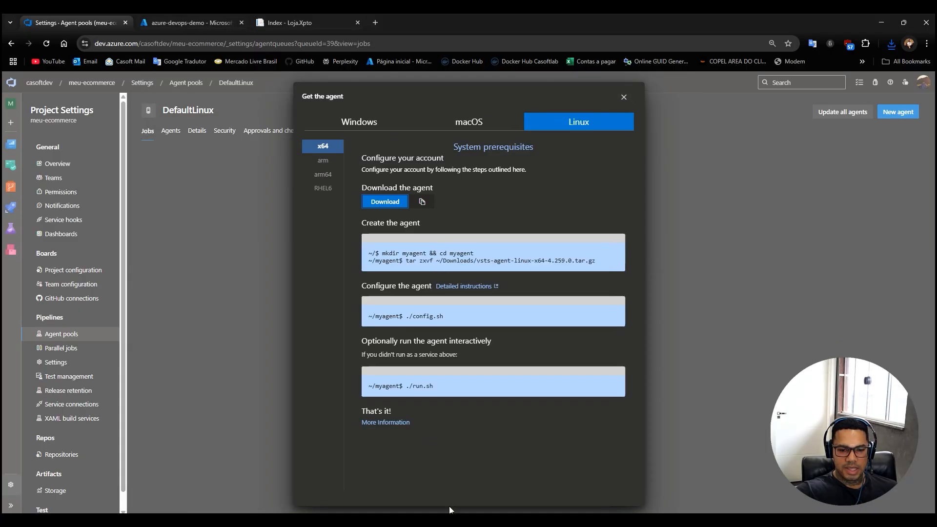
left_click(449, 520)
left_click(459, 520)
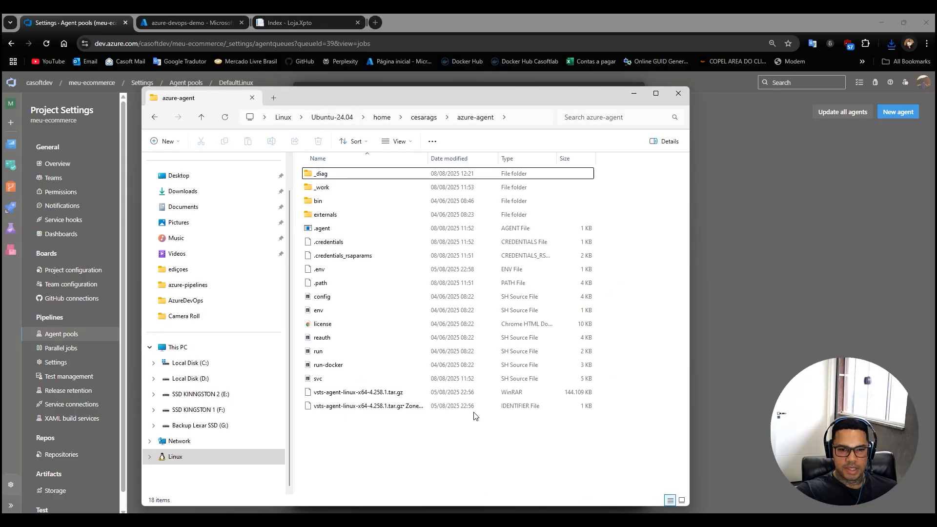
right_click(359, 440)
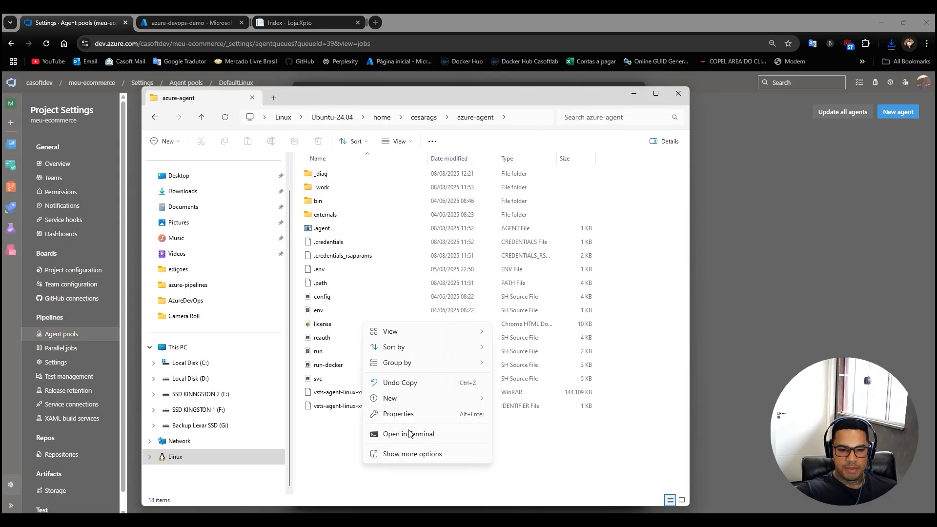
left_click(354, 462)
Switch to the azure-agent terminal session, stop the running agent and clear the screen.
left_click(479, 521)
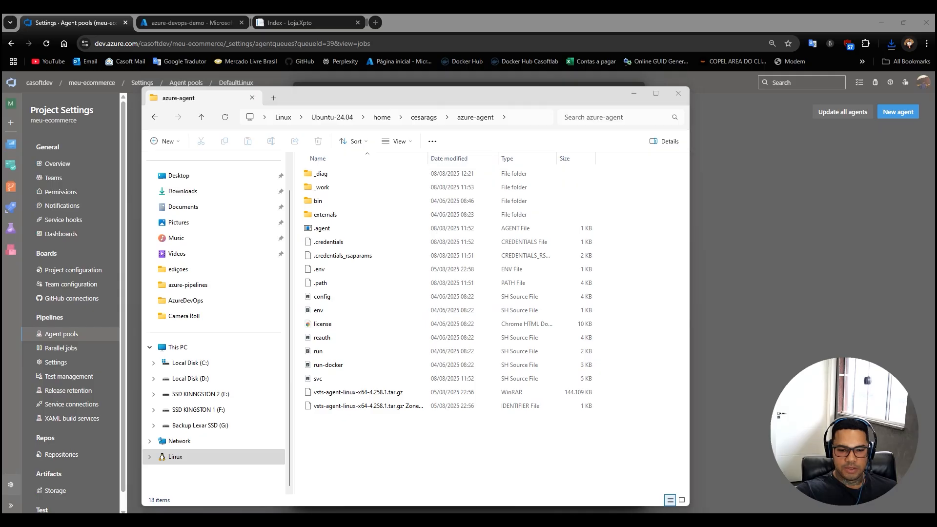
left_click(313, 100)
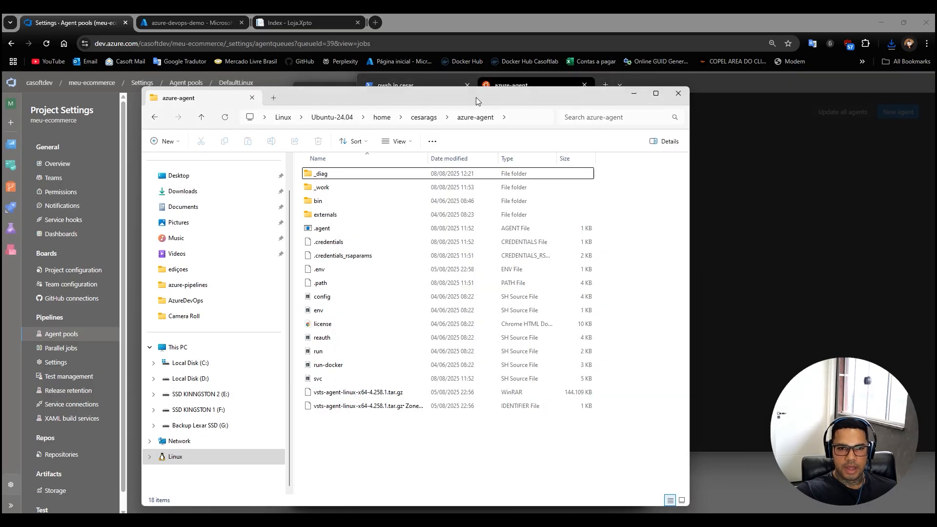
left_click(636, 94)
key("ctrl+c")
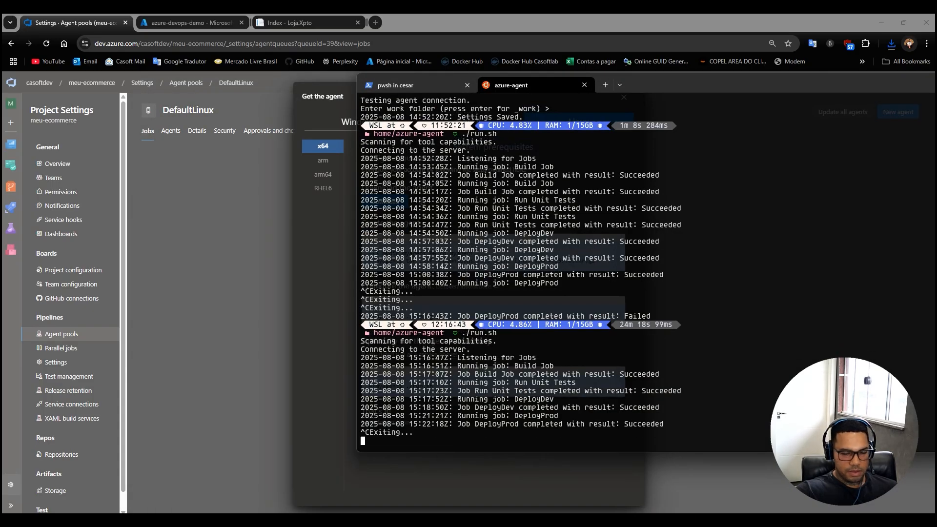
type("clear")
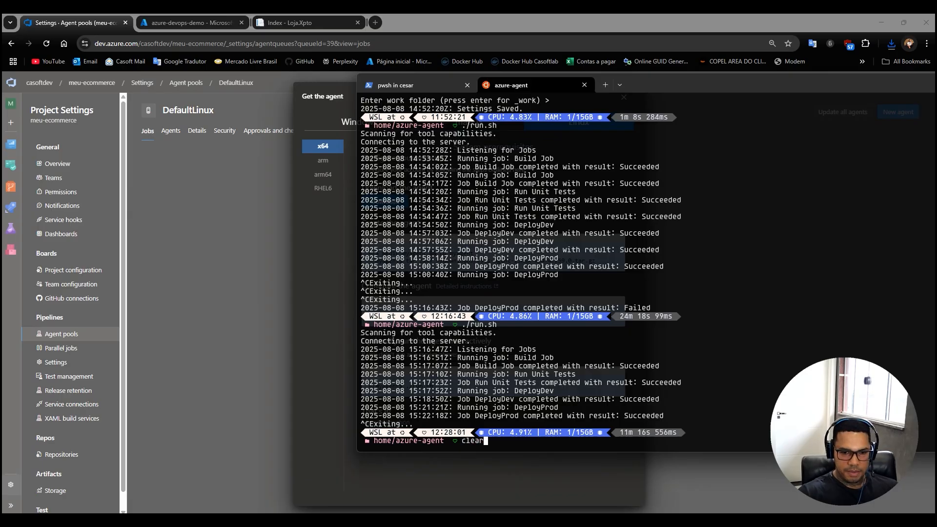
key("Return")
Unregister the existing agent with ./config.sh remove using PAT authentication and the personal access token, and clear the terminal.
type("./run.sh")
key("Up")
key("Up")
key("Up")
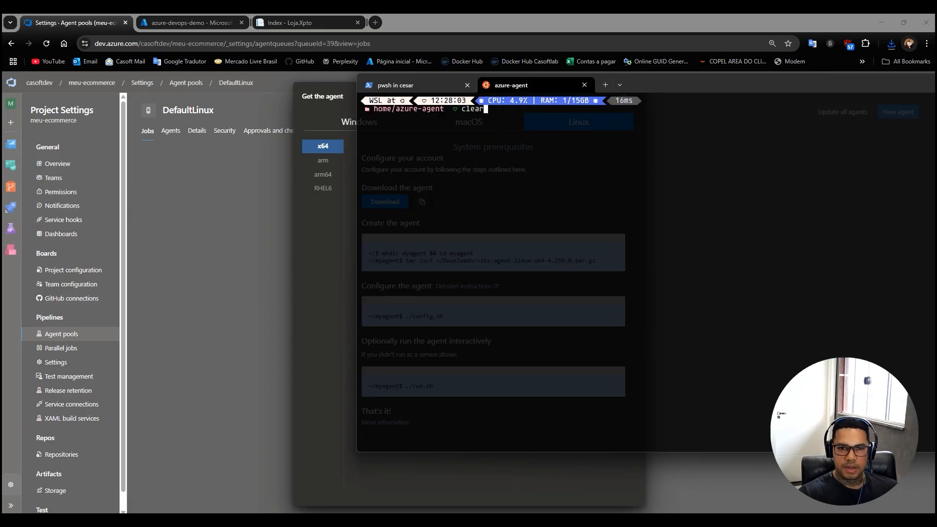
key("Return")
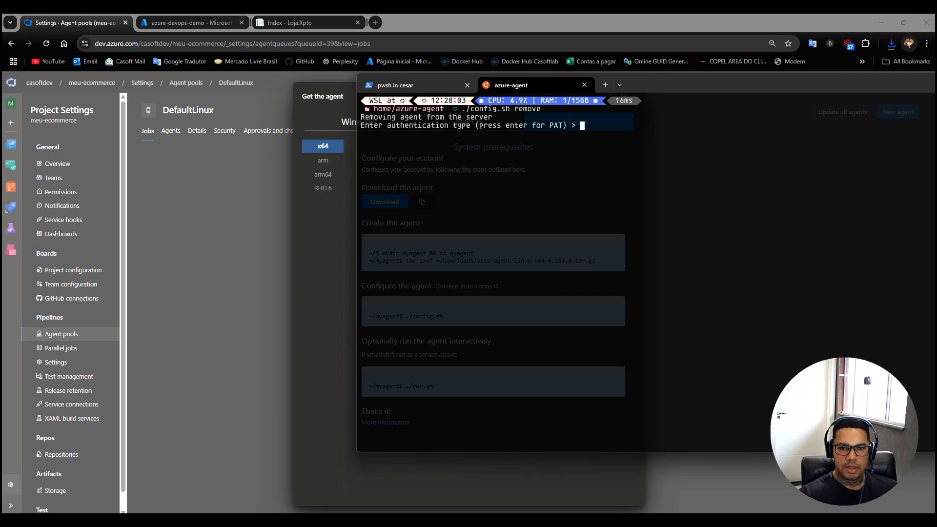
key("Return")
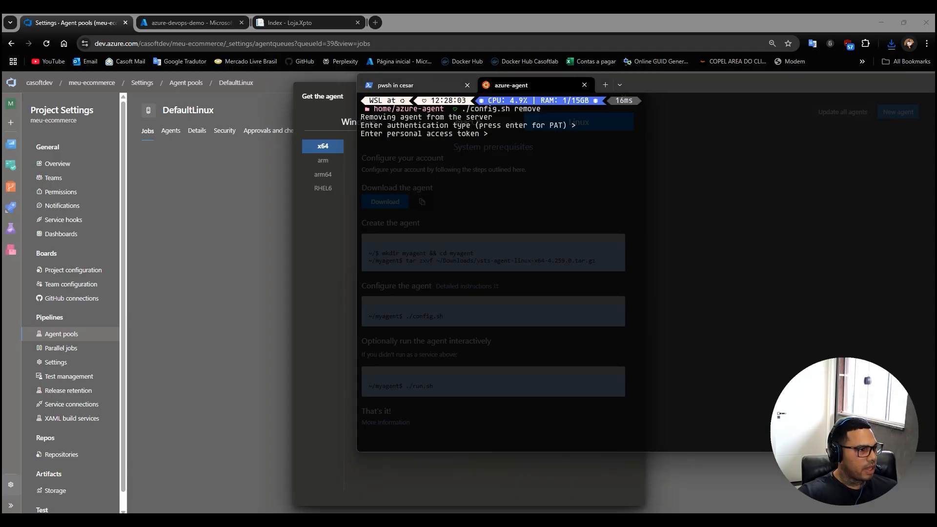
key("ctrl+v")
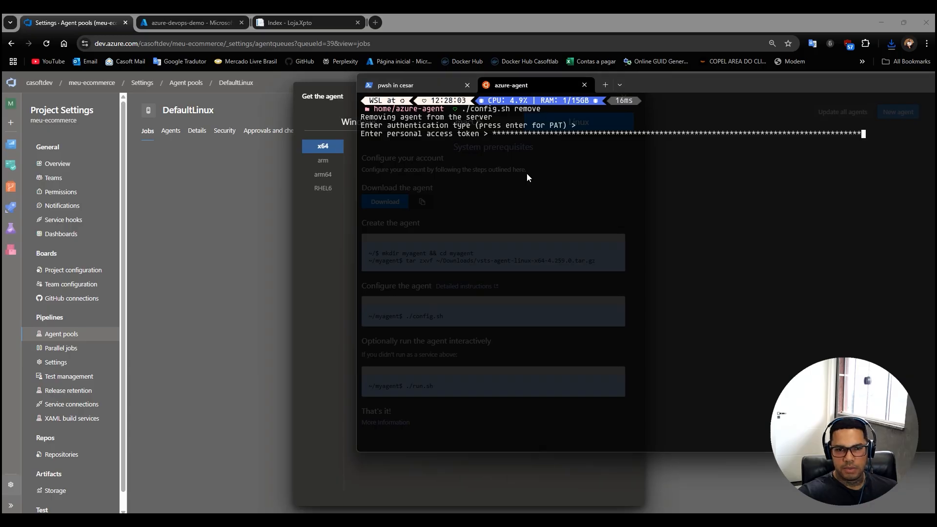
key("Return")
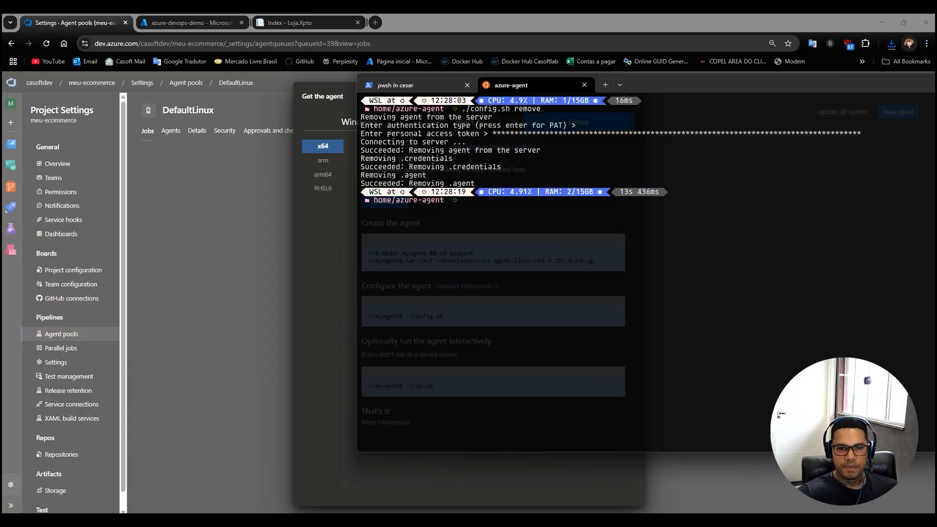
type("clear")
key("Return")
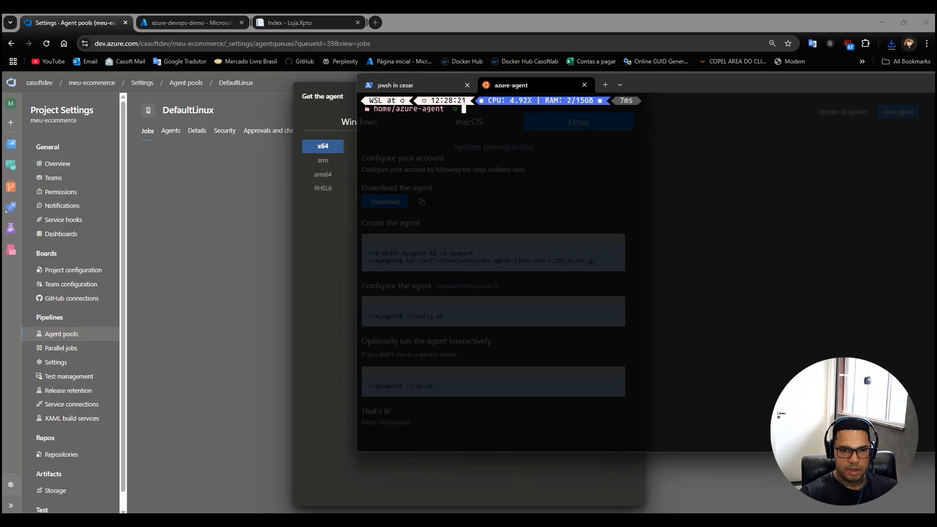
Try to extract vsts-agent-linux-x64-4.259.0.tar.gz with the tar zxvf command copied from the Linux agent instructions.
left_click_drag(685, 98, 514, 245)
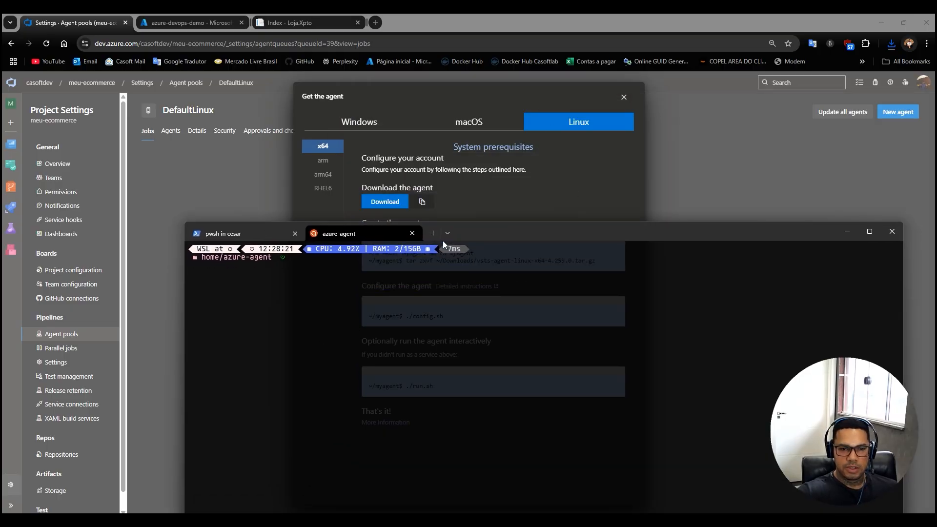
left_click(500, 186)
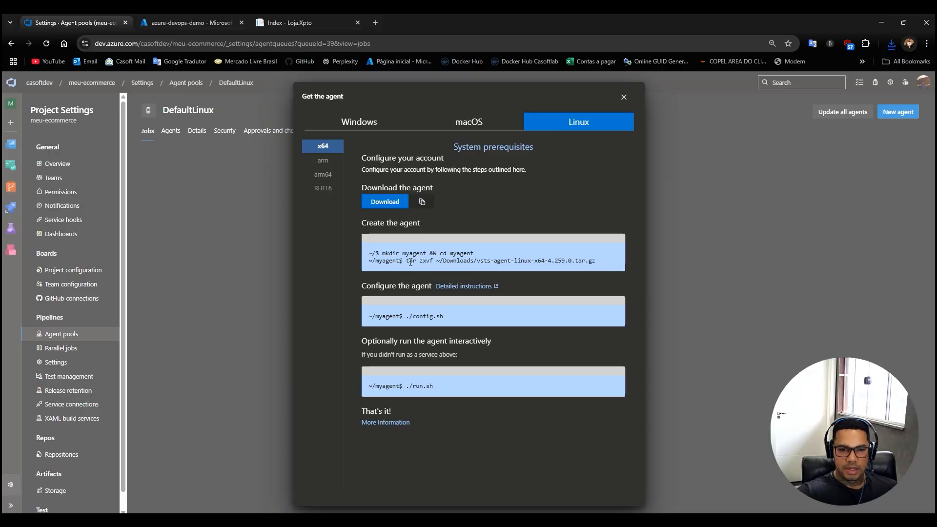
left_click_drag(414, 259, 575, 267)
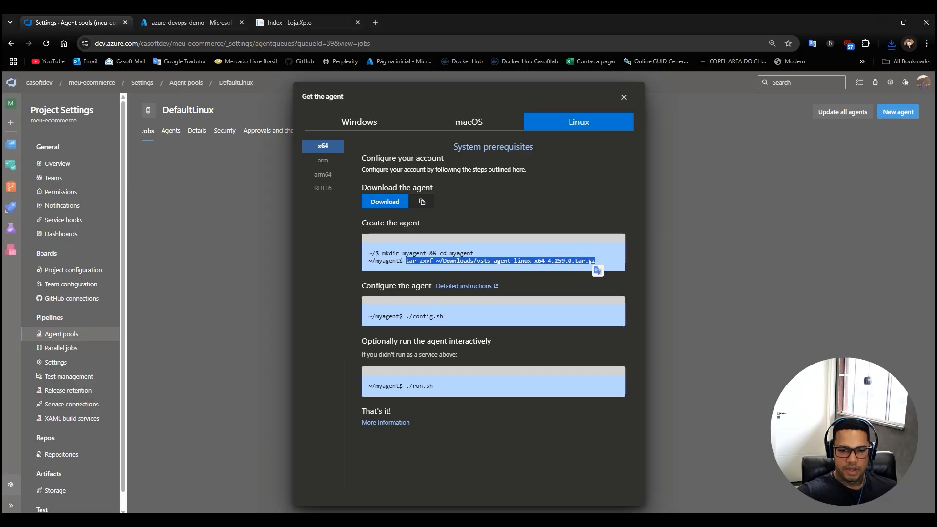
key("alt+Tab")
key("ctrl+v")
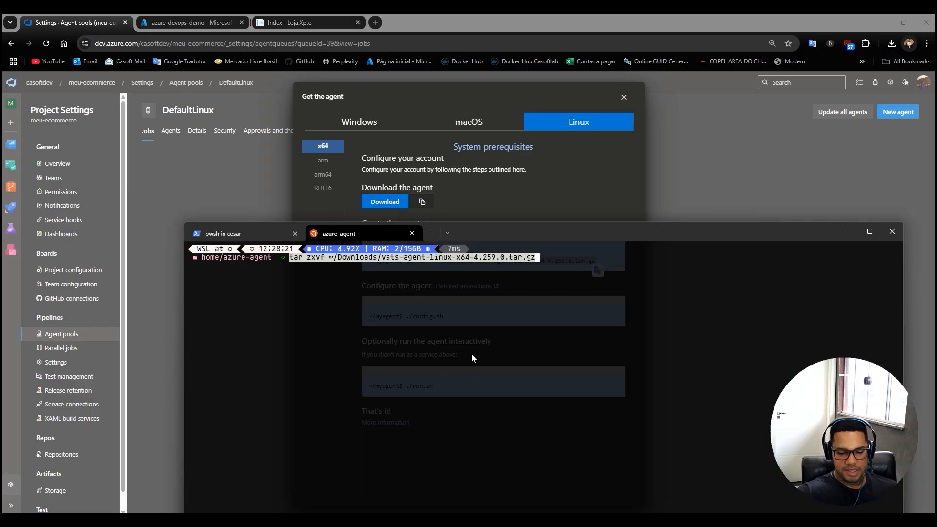
key("Return")
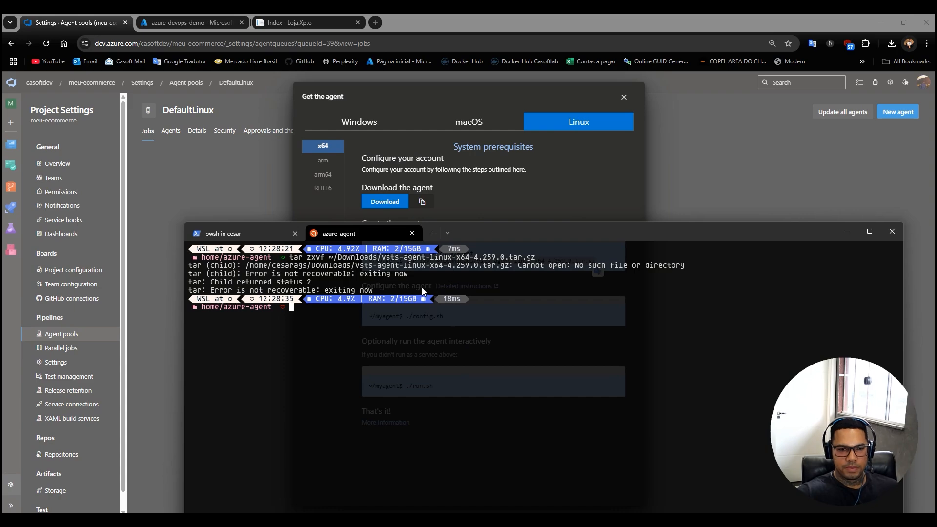
Run ./config.sh from the agent instructions in the azure-agent folder and accept the Team Explorer Everywhere license agreement with Y.
left_click_drag(493, 233, 517, 121)
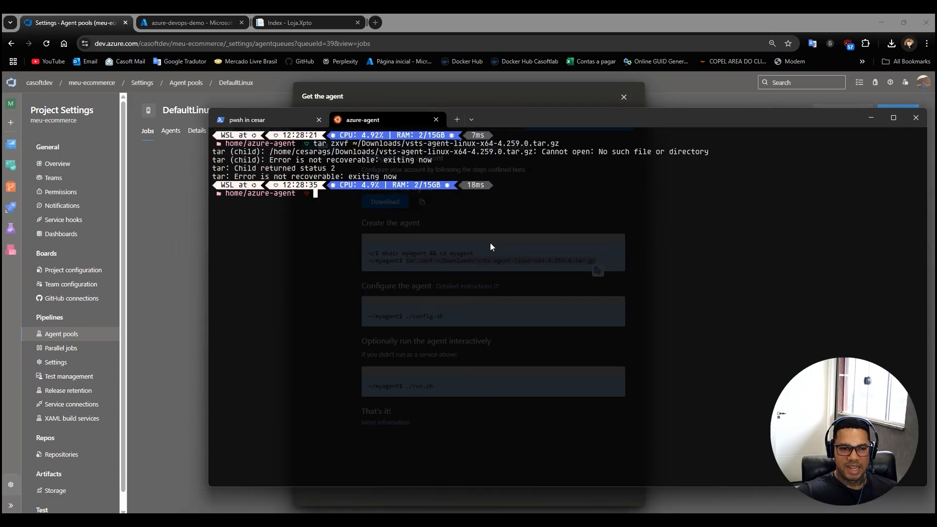
left_click(517, 95)
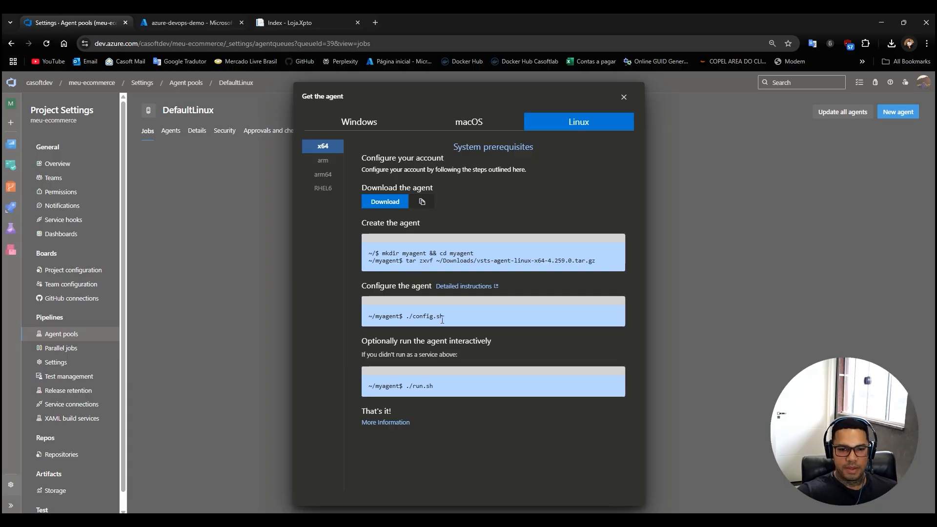
left_click_drag(442, 317, 406, 319)
key("ctrl+c")
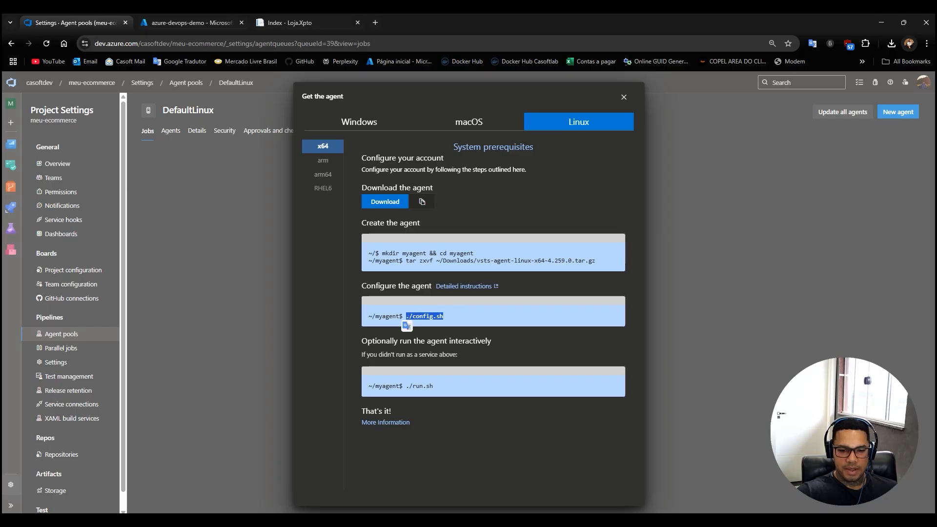
key("alt+Tab")
key("ctrl+v")
key("Return")
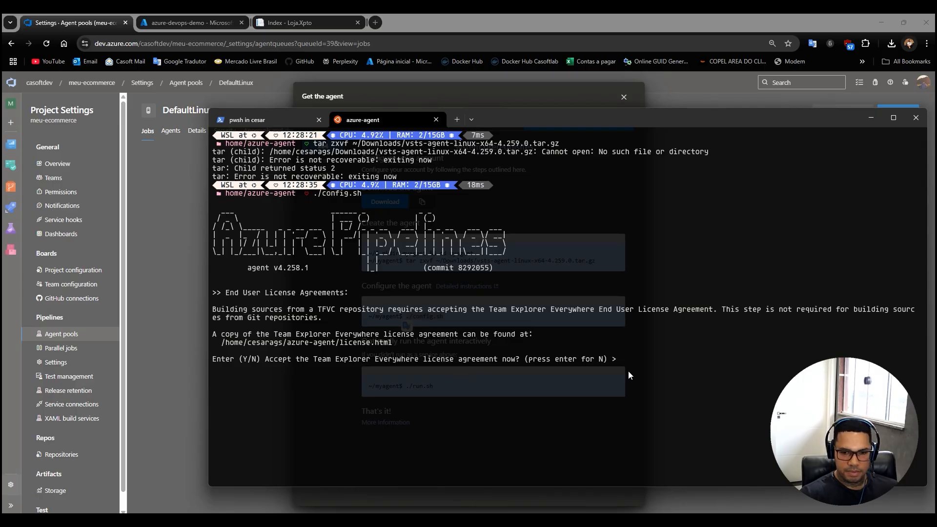
key("Return")
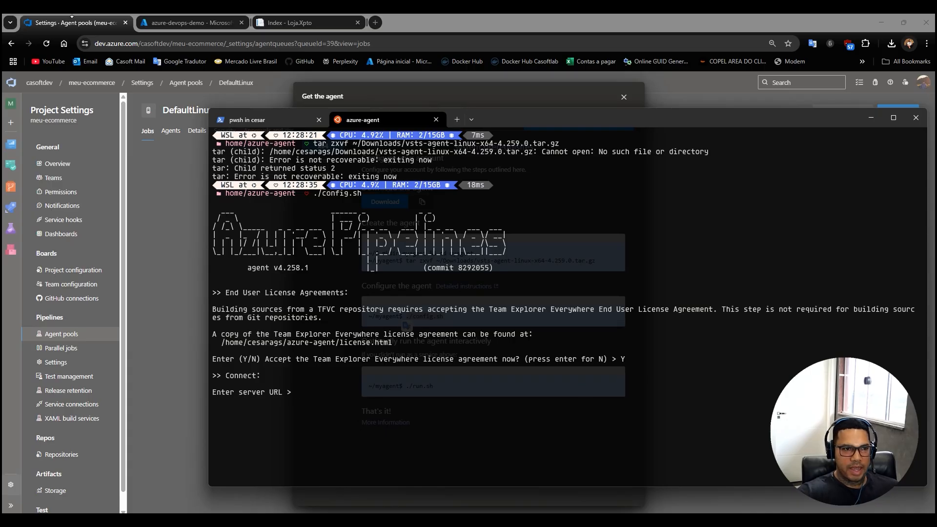
left_click_drag(169, 46, 93, 46)
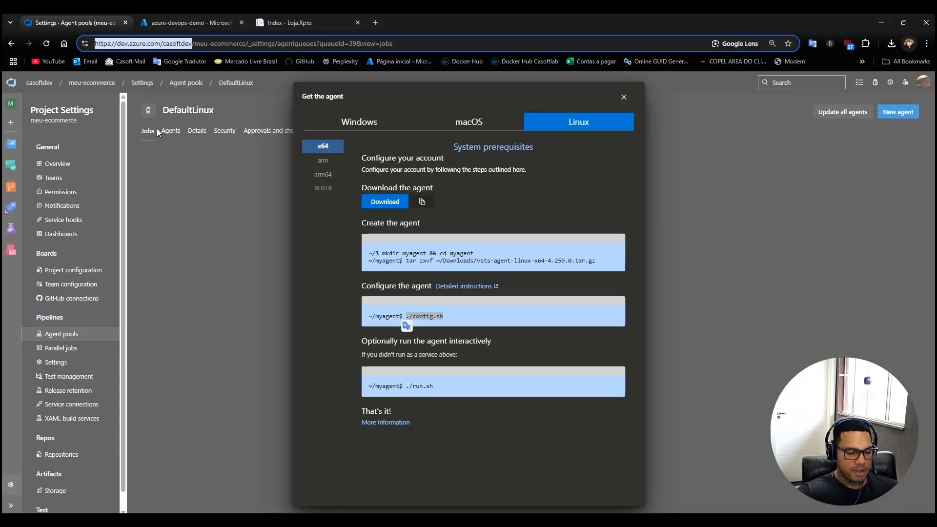
left_click(40, 84)
left_click(39, 84)
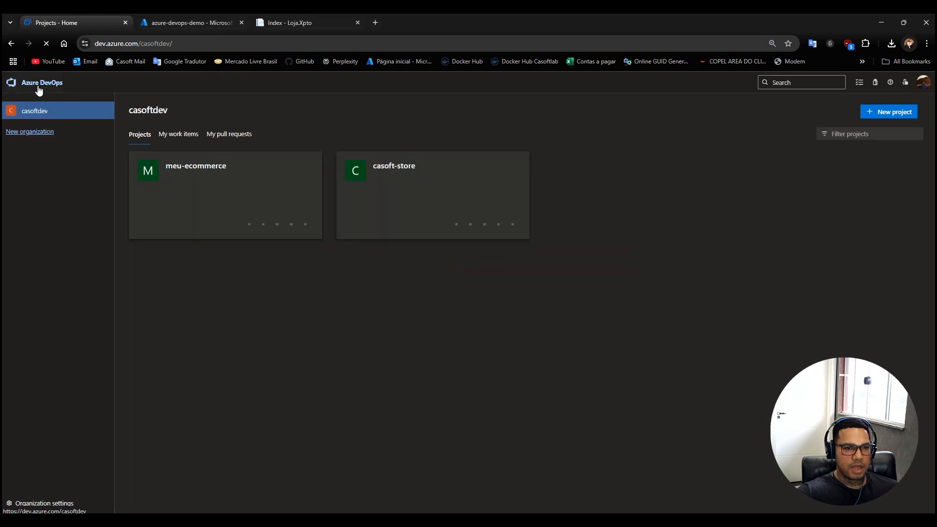
left_click(185, 44)
left_click(202, 45)
key("BackSpace")
left_click_drag(203, 47, 98, 42)
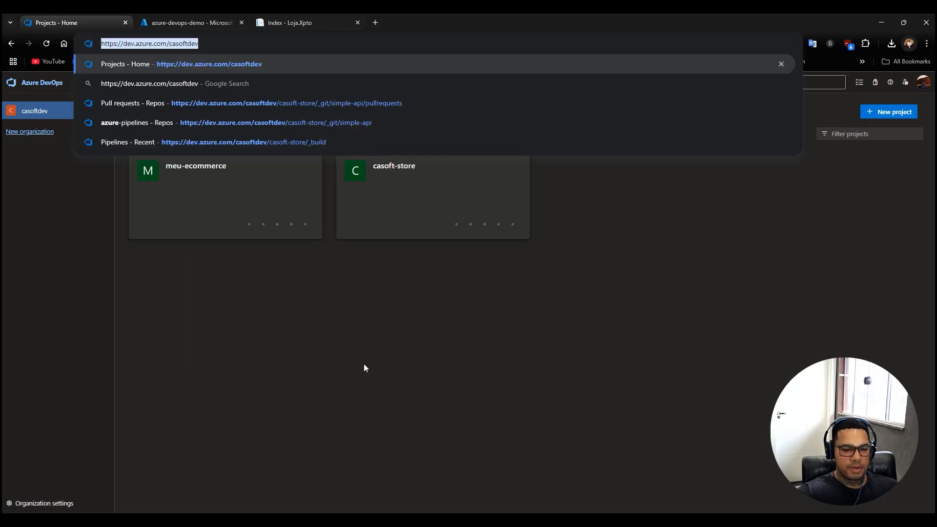
key("ctrl+c")
key("alt+Tab")
key("ctrl+v")
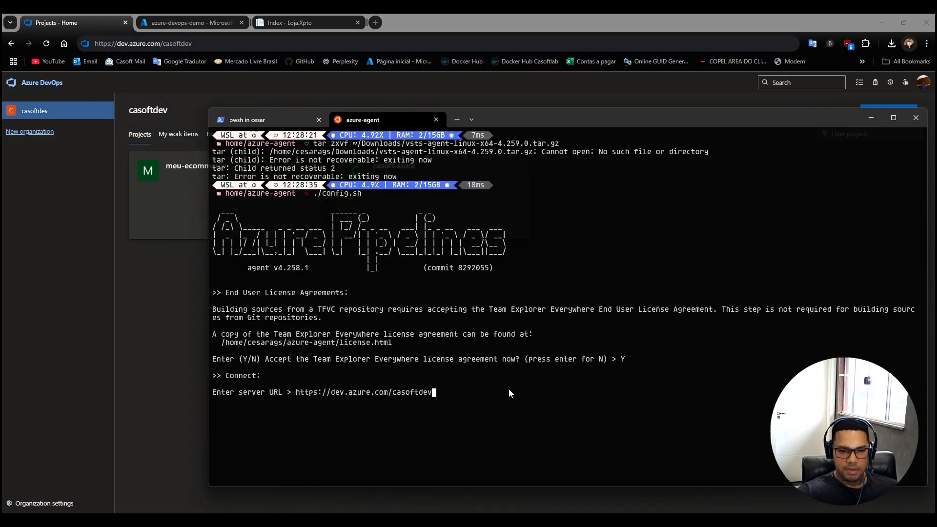
key("Return")
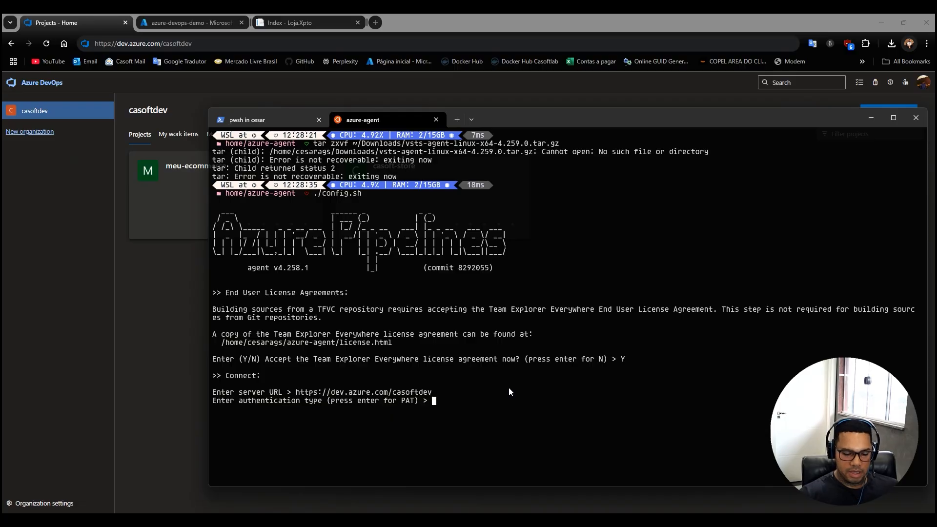
key("Return")
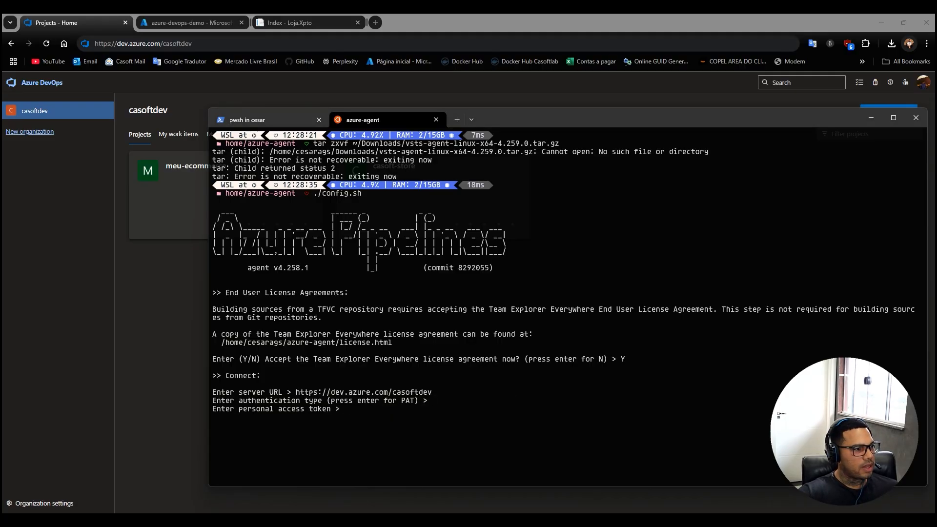
key("ctrl+v")
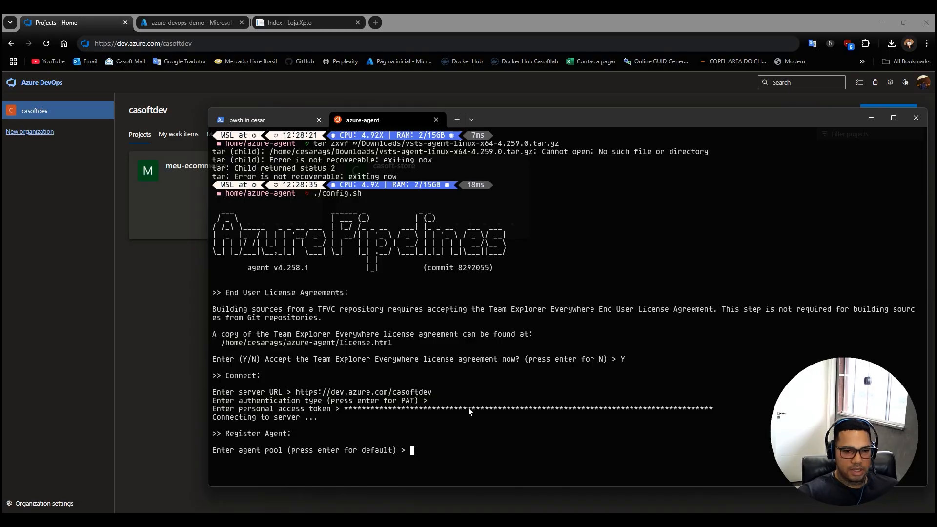
Find the DefaultLinux agent pool in the meu-ecommerce project settings and copy its name.
left_click(178, 308)
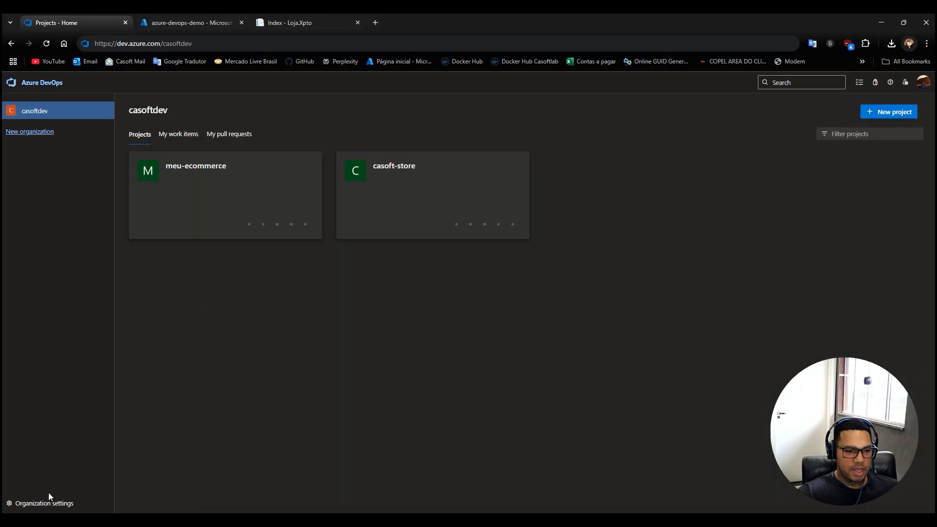
left_click(163, 184)
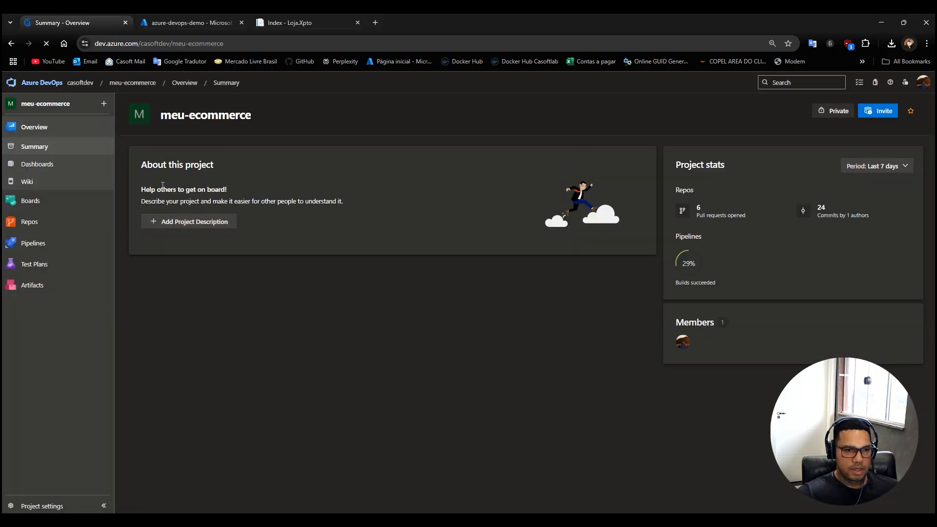
left_click(41, 506)
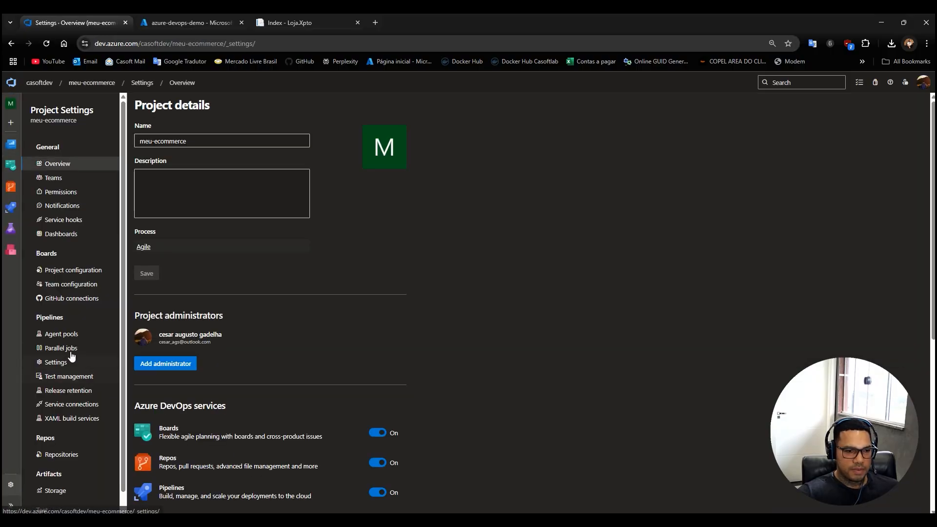
left_click(66, 336)
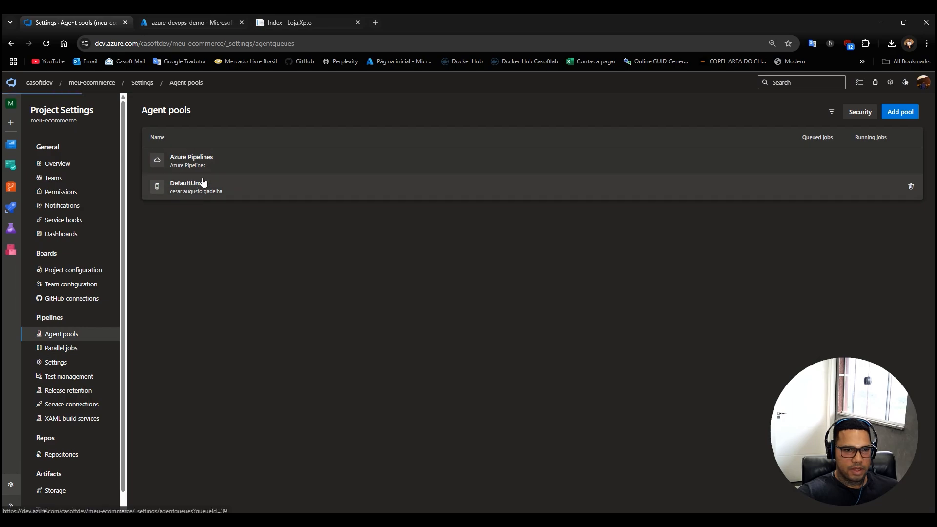
left_click(203, 182)
double_click(205, 117)
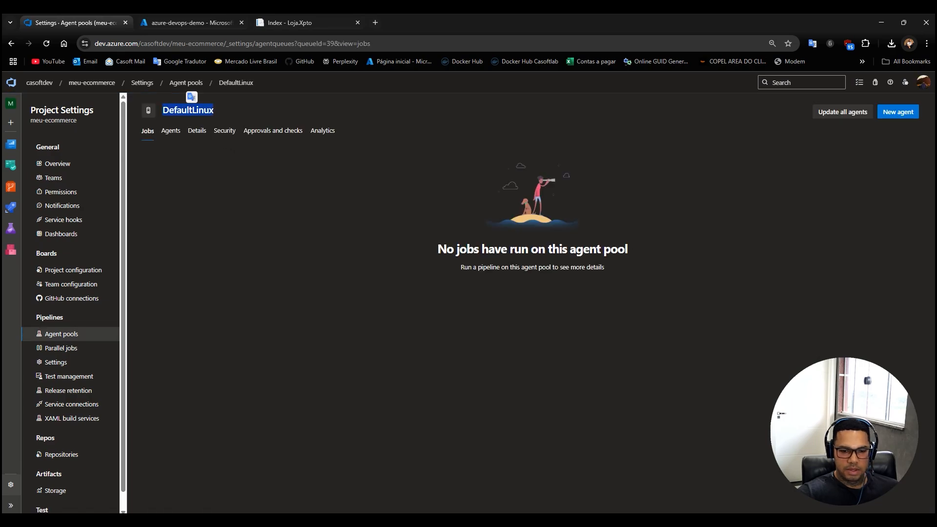
Register the agent in the terminal with DefaultLinux as both pool and agent name, keeping the default _work folder.
key("alt+Tab")
right_click(484, 434)
key("Return")
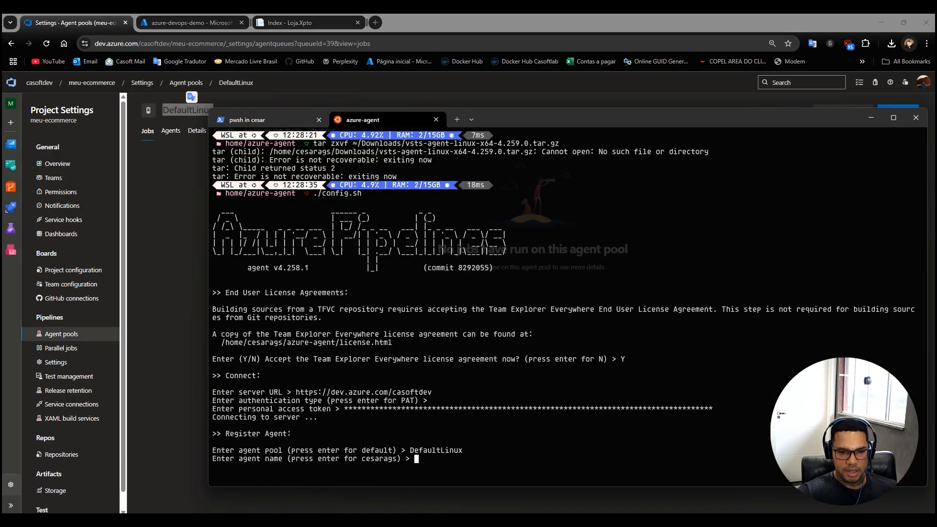
right_click(512, 447)
key("Return")
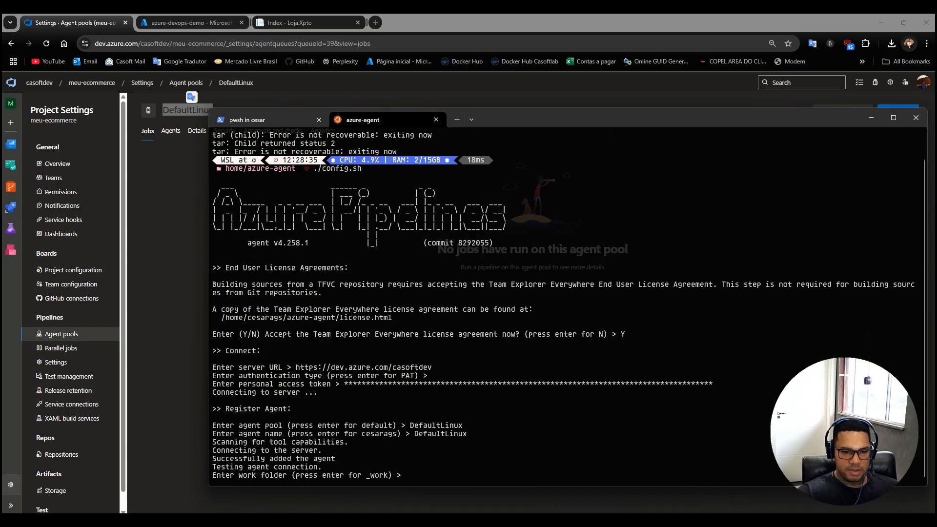
key("Return")
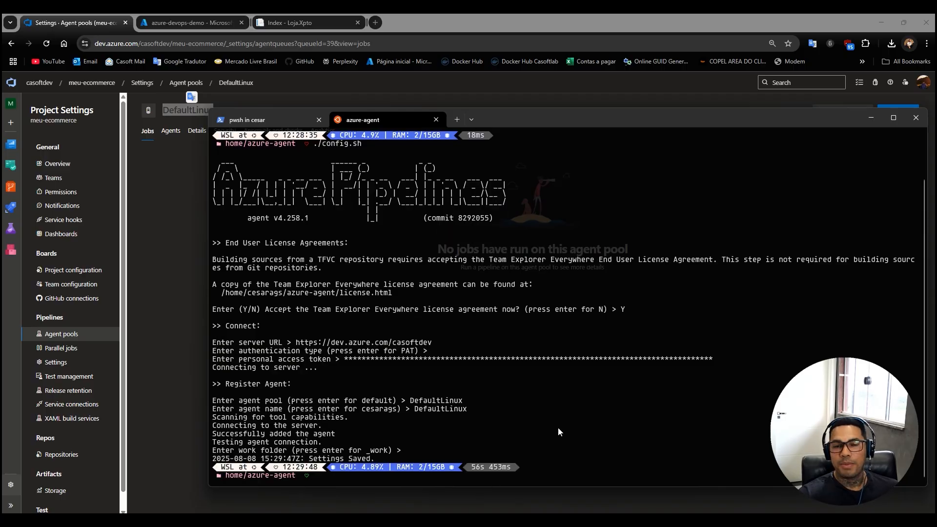
Start the configured agent with ./run.sh in the azure-agent folder.
type("./run")
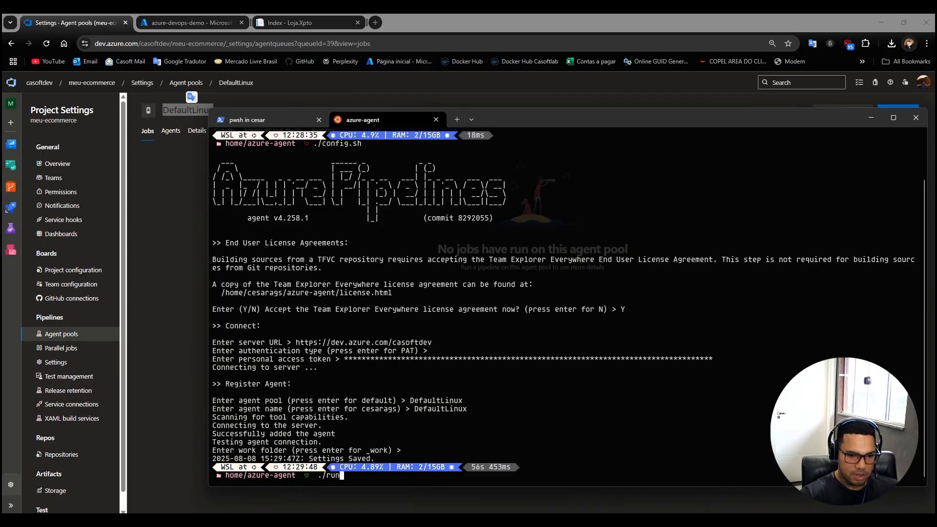
type(".sh")
key("Return")
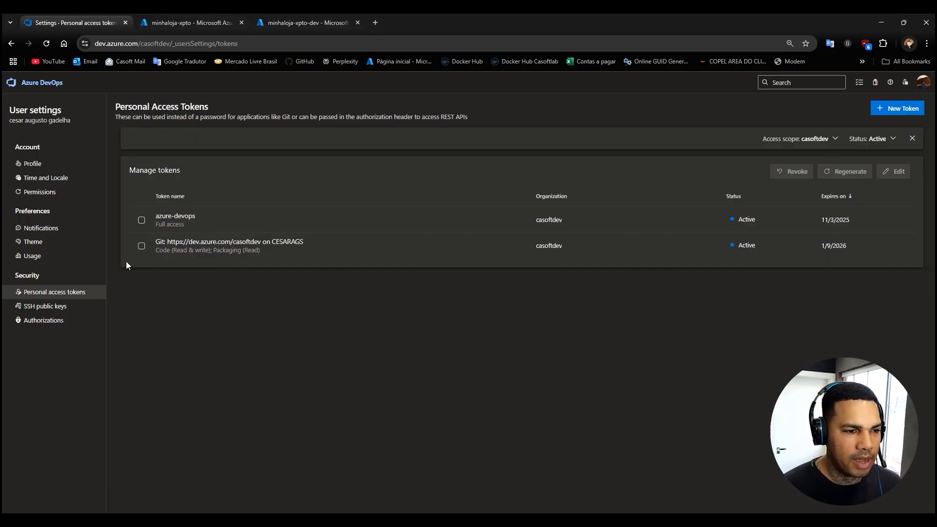
Start creating the first pipeline in the meu-ecommerce project of the casoftdev organization.
left_click(43, 84)
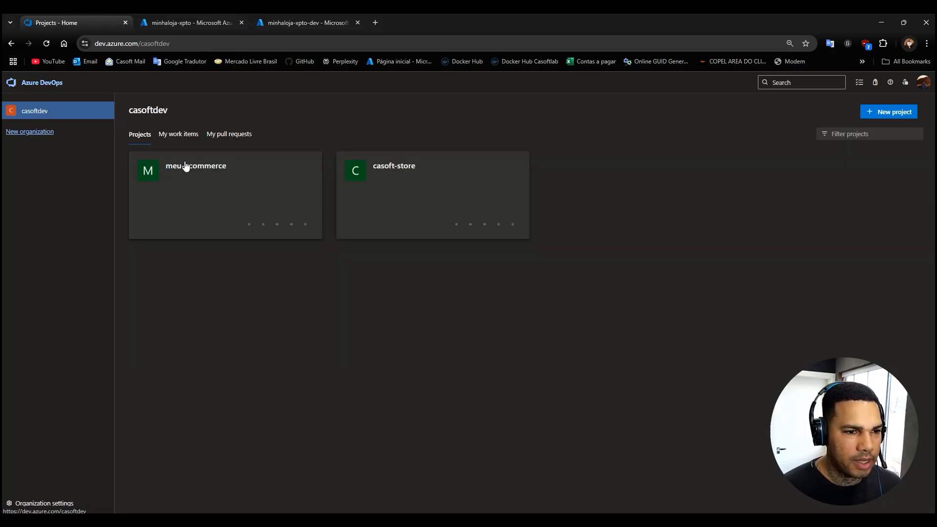
left_click(211, 174)
mouse_move(47, 246)
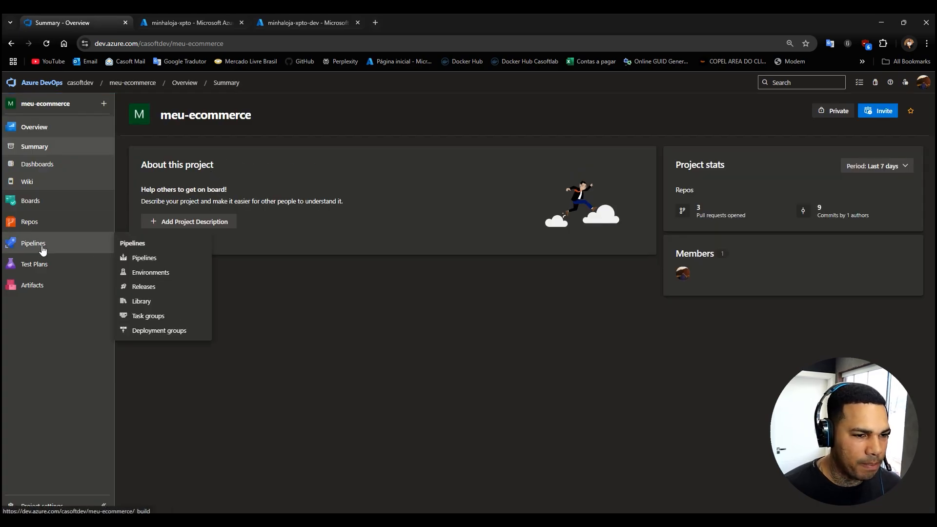
left_click(42, 247)
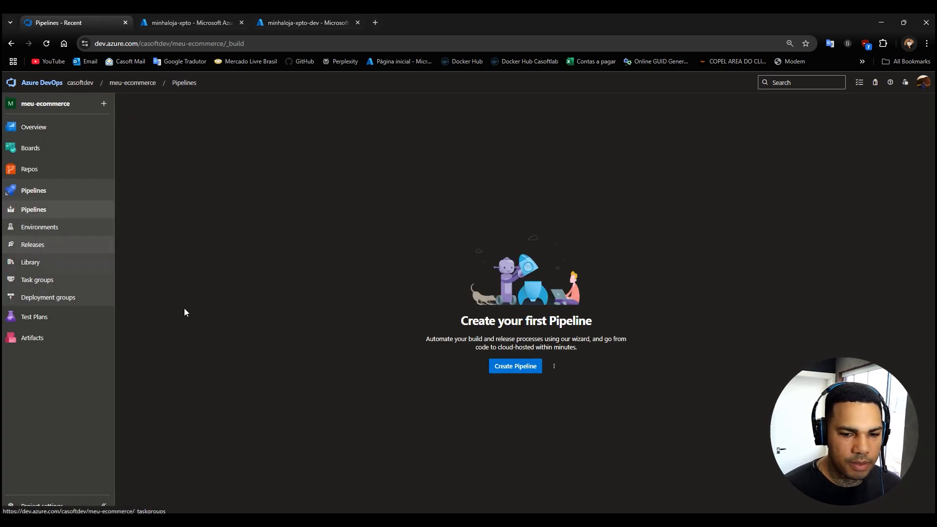
left_click(509, 367)
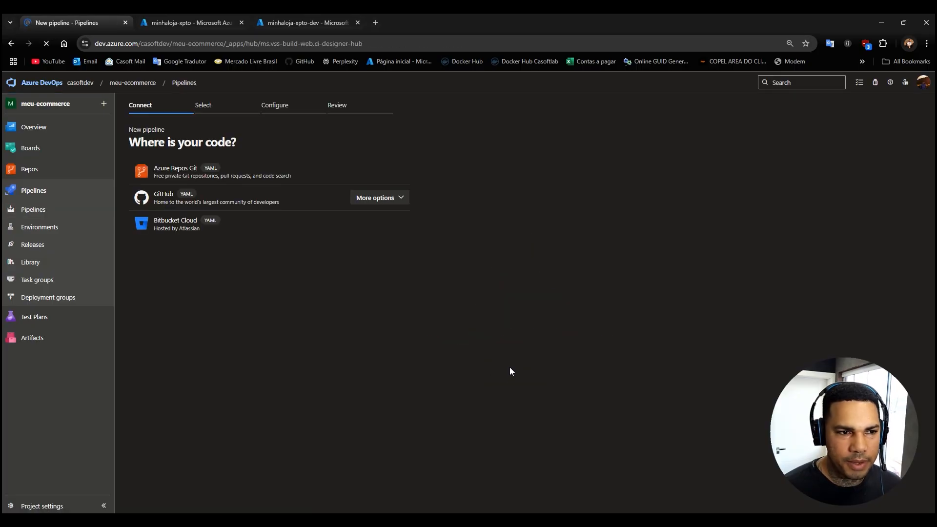
Choose Azure Repos Git and the loja-xpto repository as the pipeline's source and expand the list of configuration templates.
left_click(178, 175)
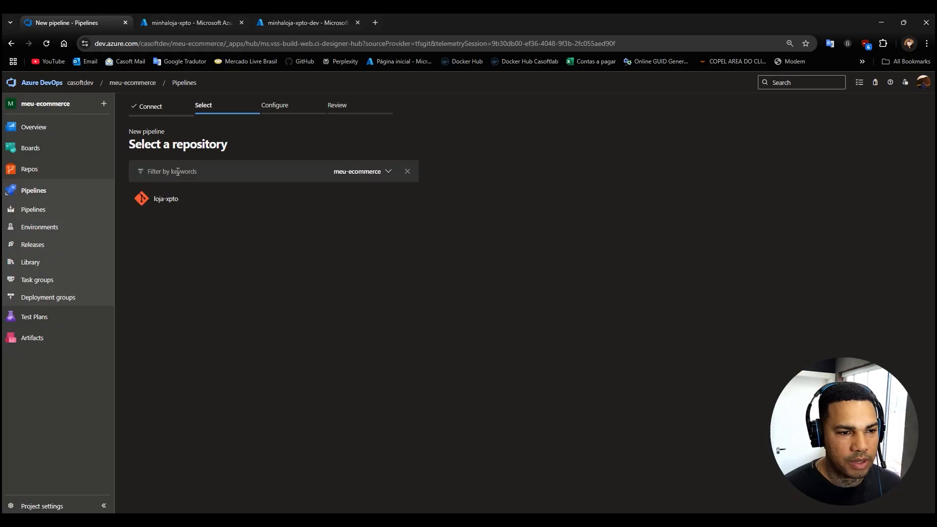
left_click(170, 205)
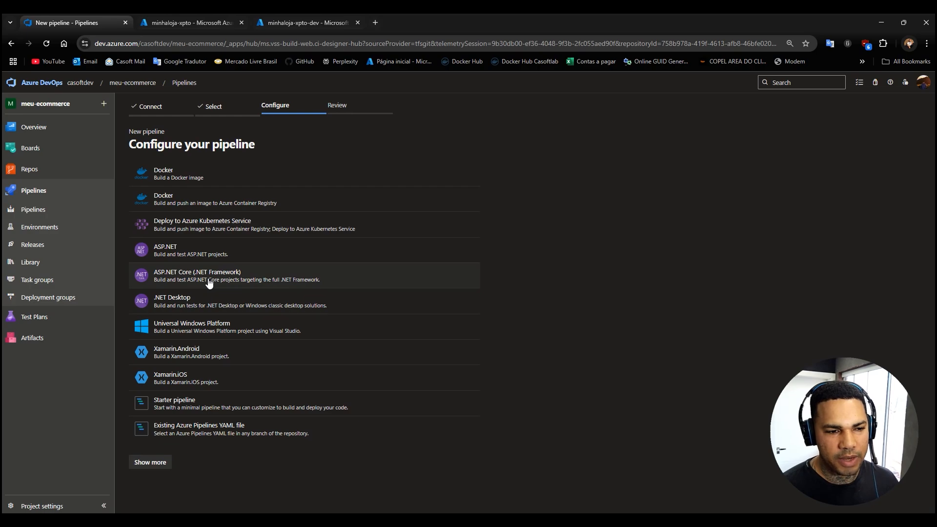
left_click(153, 468)
scroll(220, 430, "down", 2)
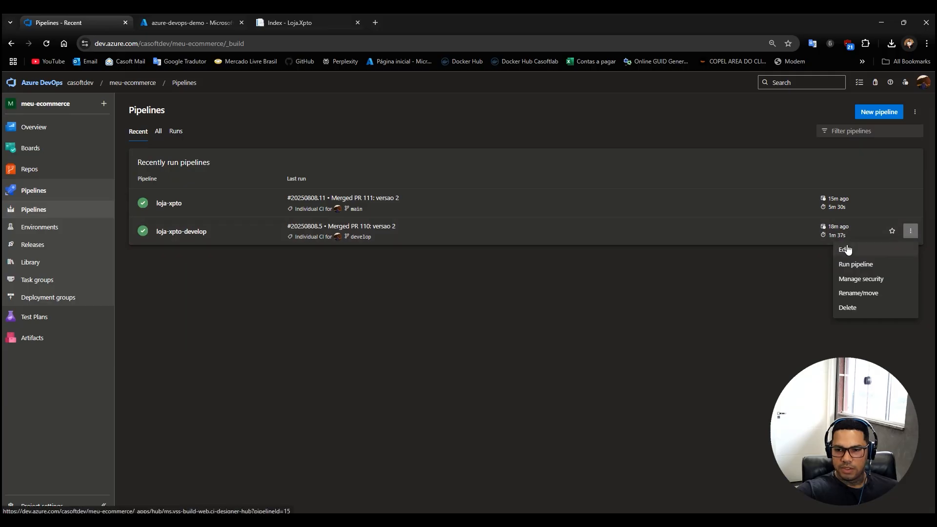
In the loja-xpto-develop pipeline's build.yml, replace the pool's vmImage entry with name: DefaultLinux.
left_click(848, 250)
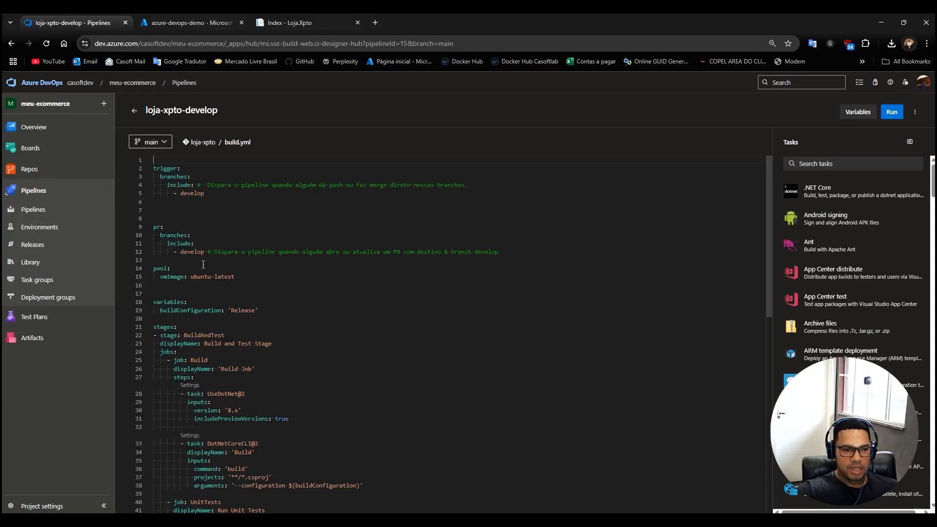
mouse_move(170, 279)
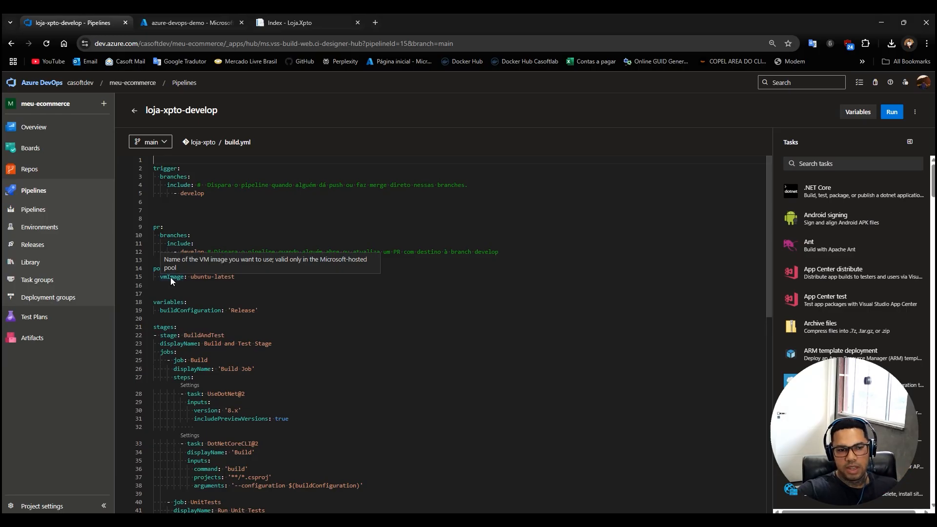
double_click(171, 277)
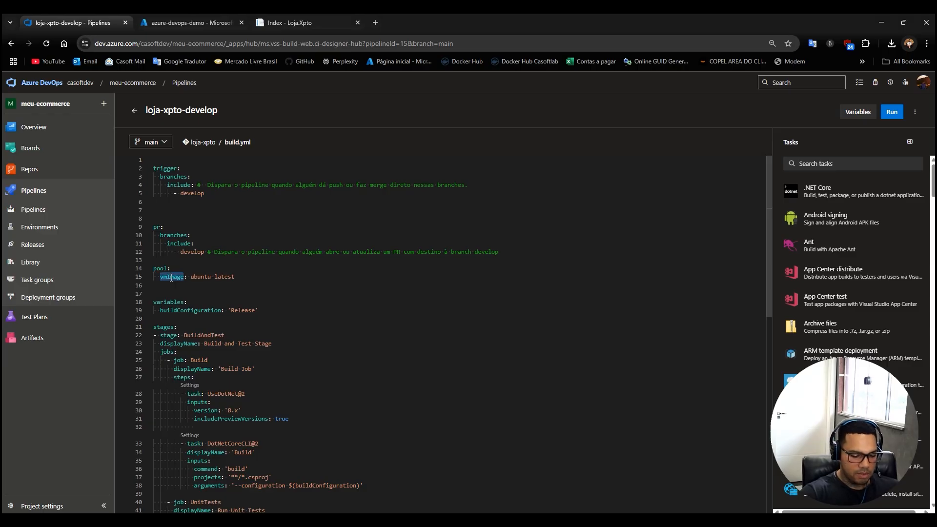
type("name")
left_click_drag(180, 277, 226, 278)
type("DefaultLinux")
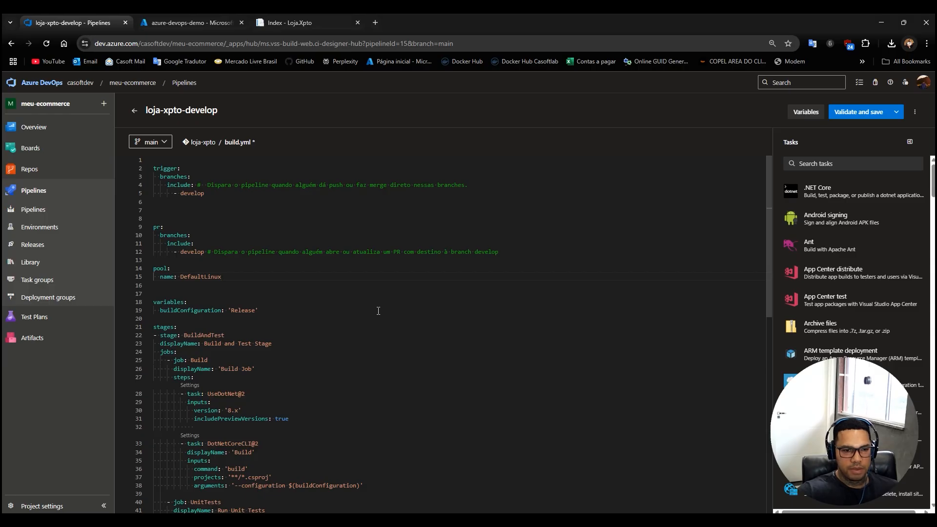
Validate and commit build.yml directly to the main branch, and run the loja-xpto-develop pipeline on main.
left_click(857, 113)
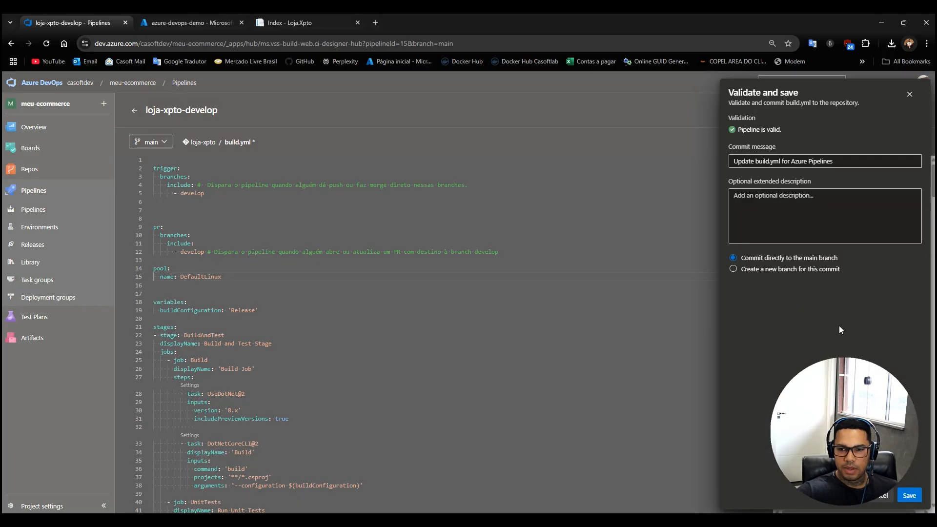
left_click(910, 495)
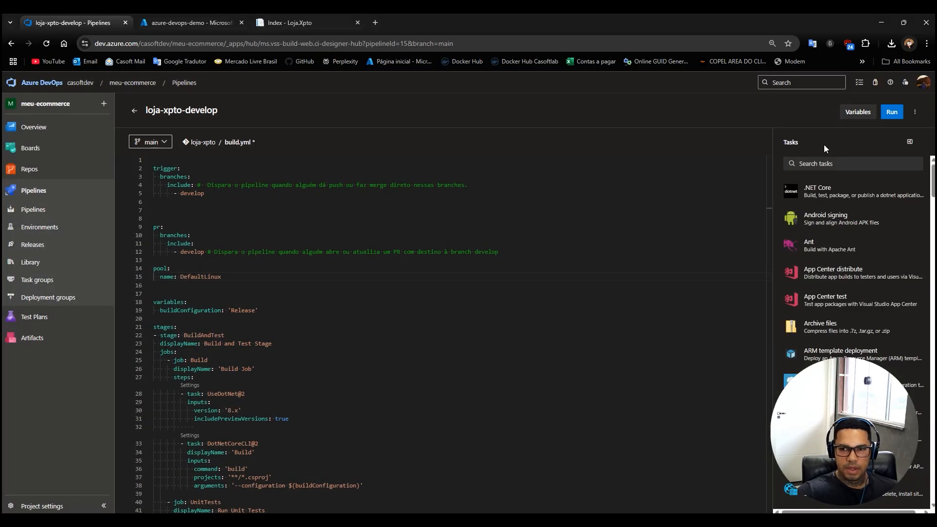
left_click(892, 113)
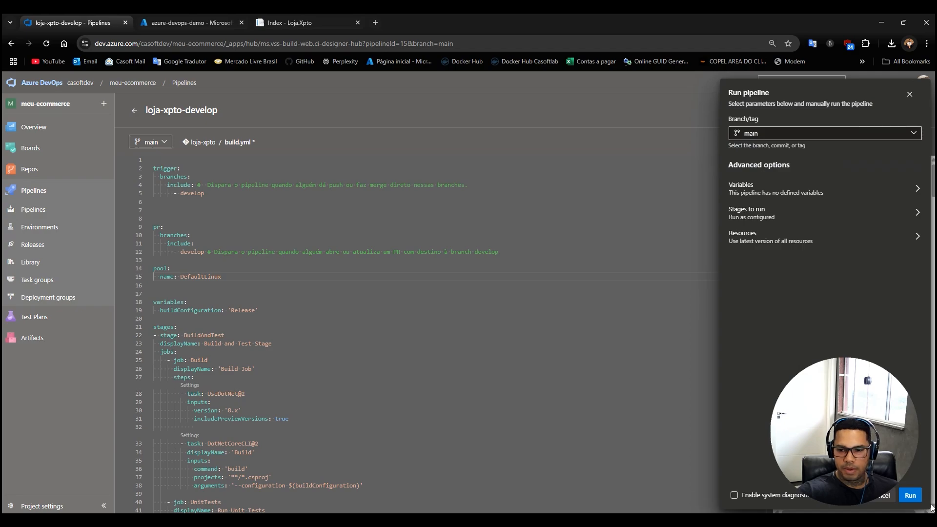
left_click(910, 496)
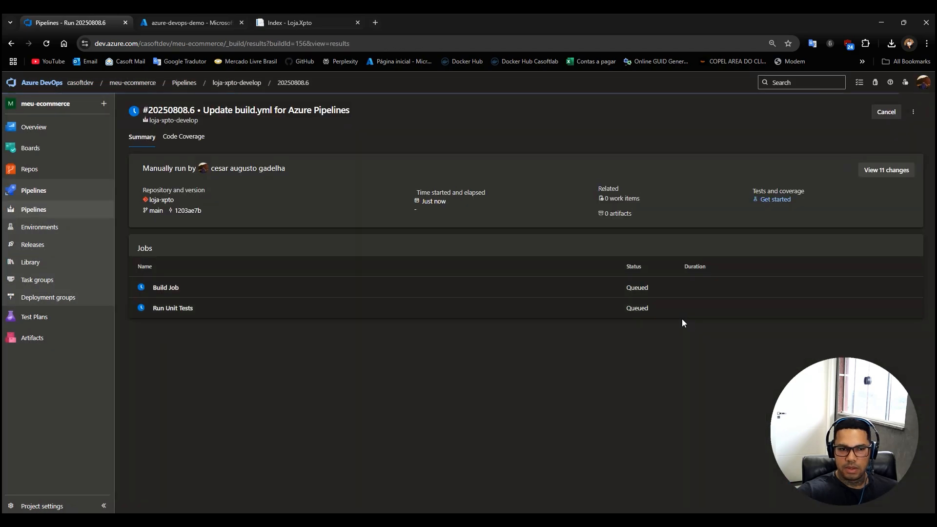
Check the progress of the run's Build Job in its log and in the agent's terminal output.
left_click(165, 288)
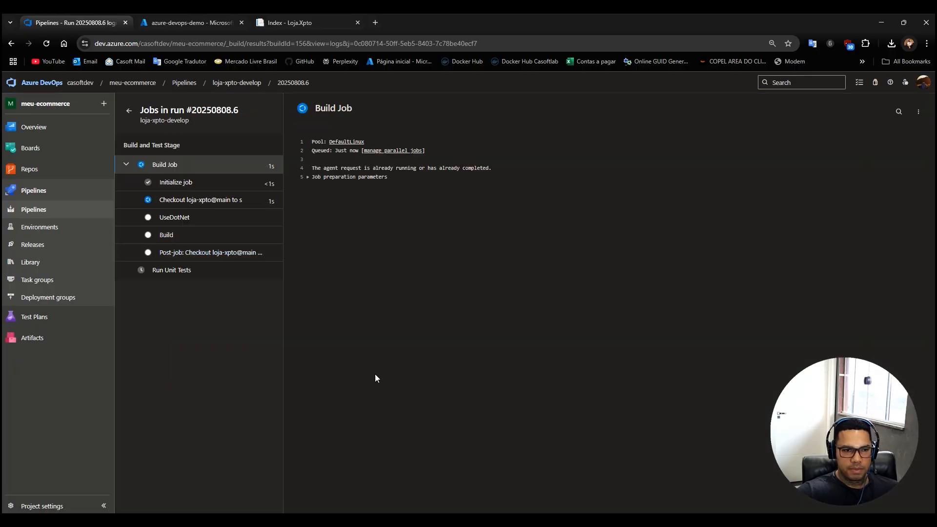
left_click(465, 518)
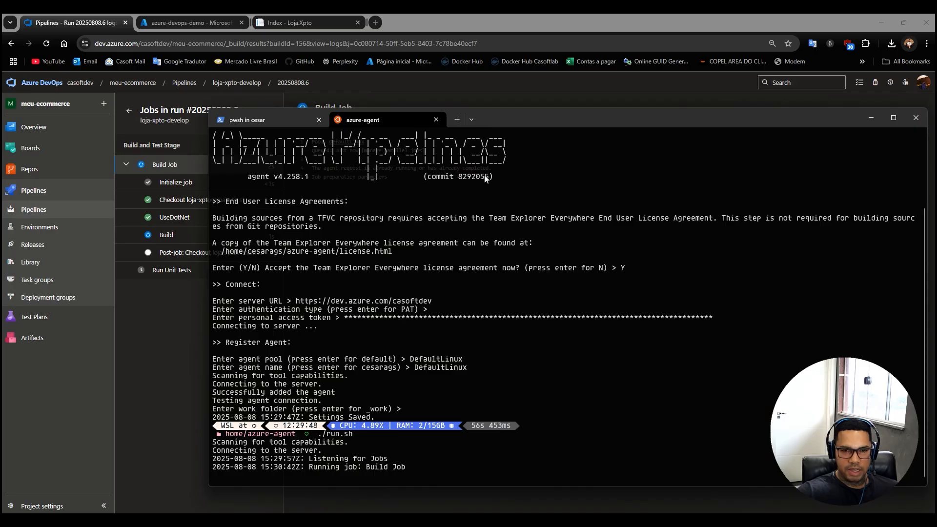
left_click_drag(516, 119, 637, 77)
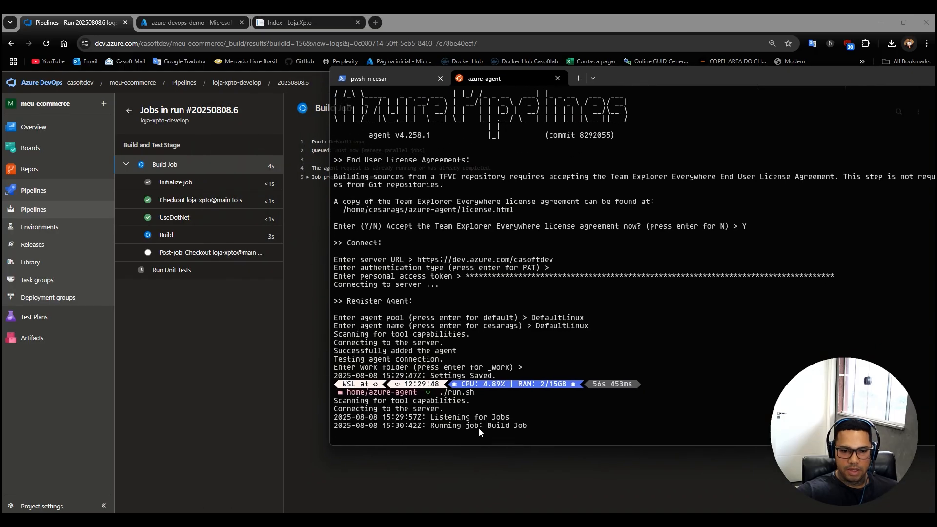
left_click(178, 351)
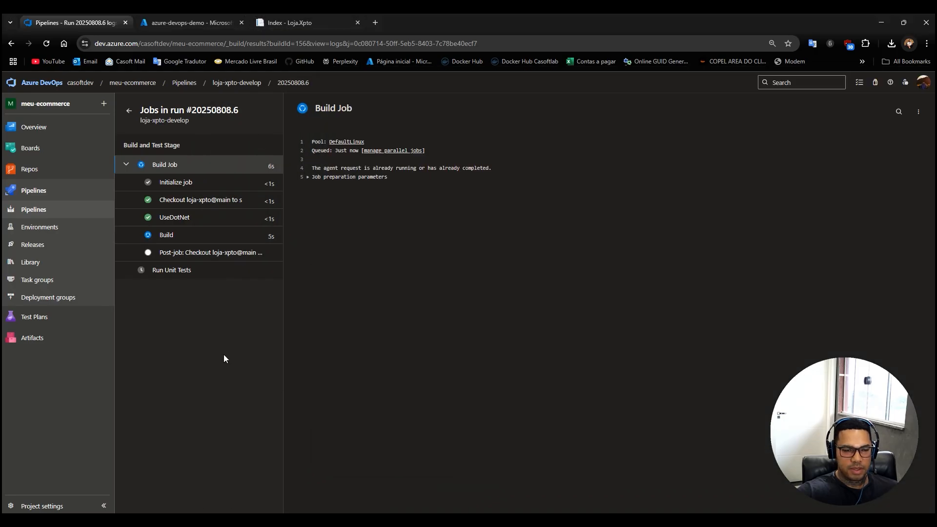
left_click(129, 111)
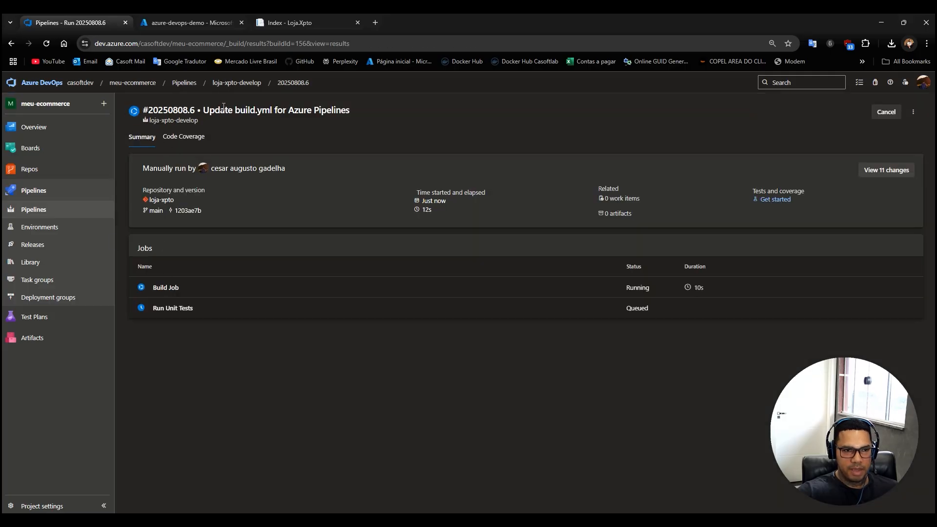
Open the loja-xpto pipeline's deploy.yml and check the agent pool name it uses, leaving the editor without changes.
left_click(184, 83)
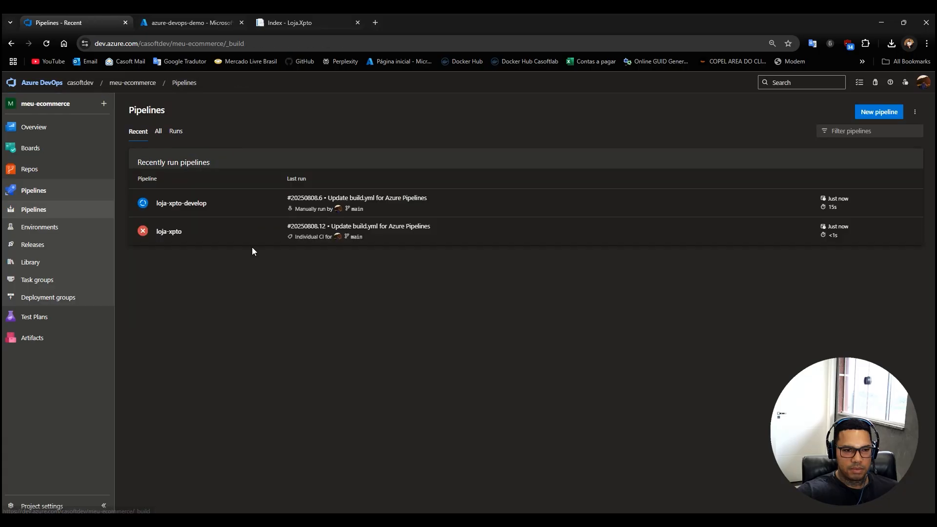
left_click(169, 232)
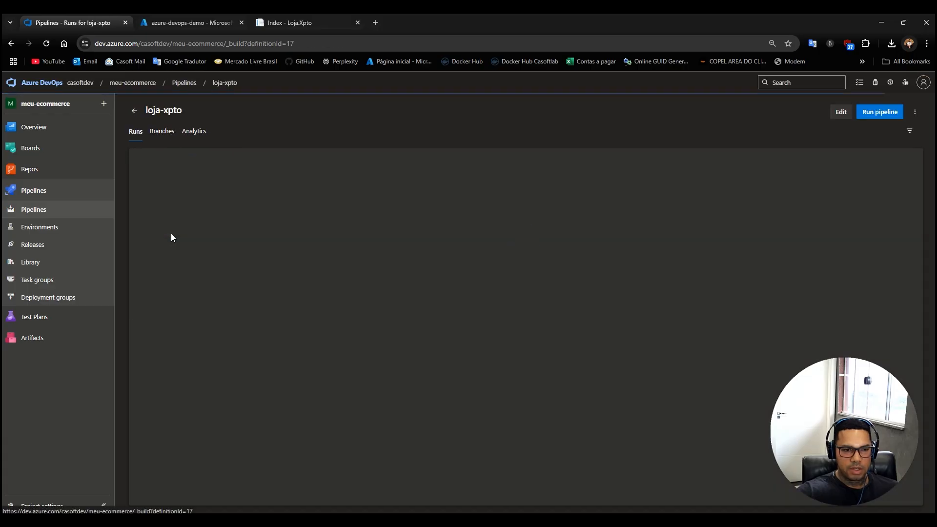
left_click(916, 112)
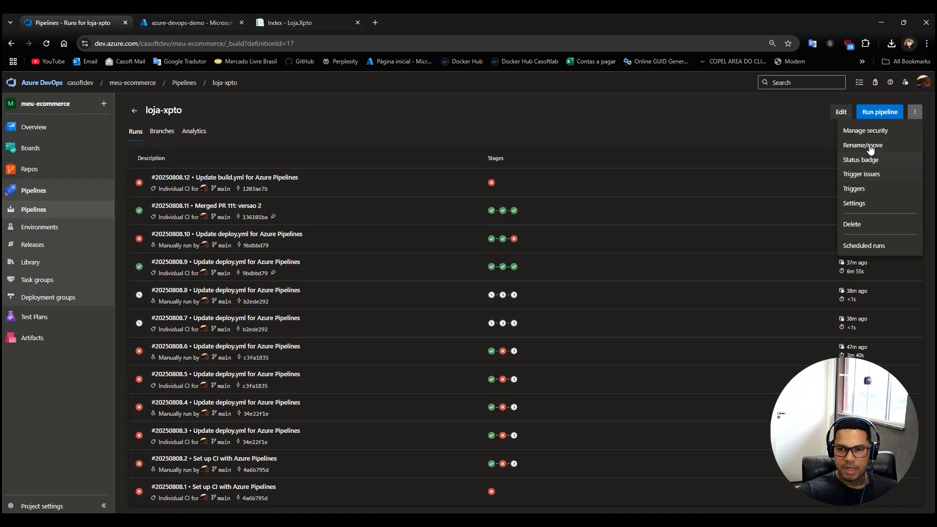
left_click(759, 122)
left_click(841, 113)
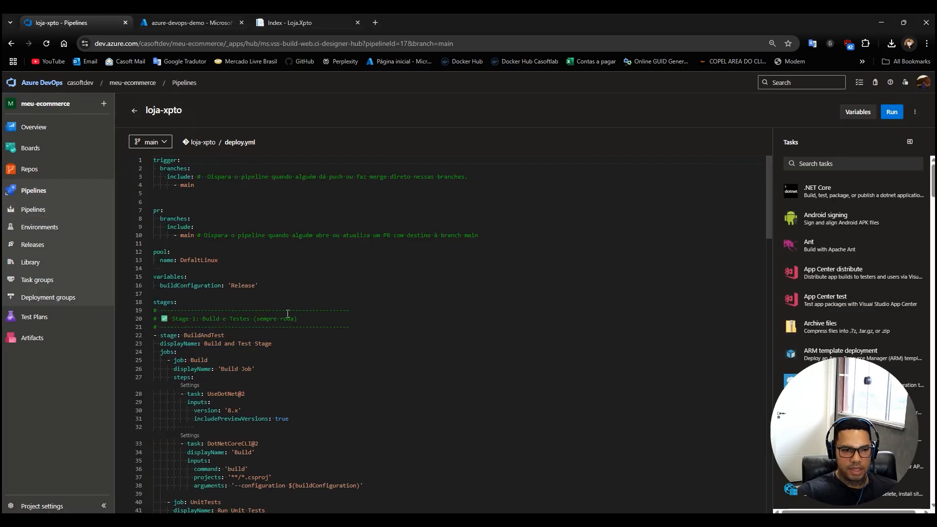
double_click(167, 261)
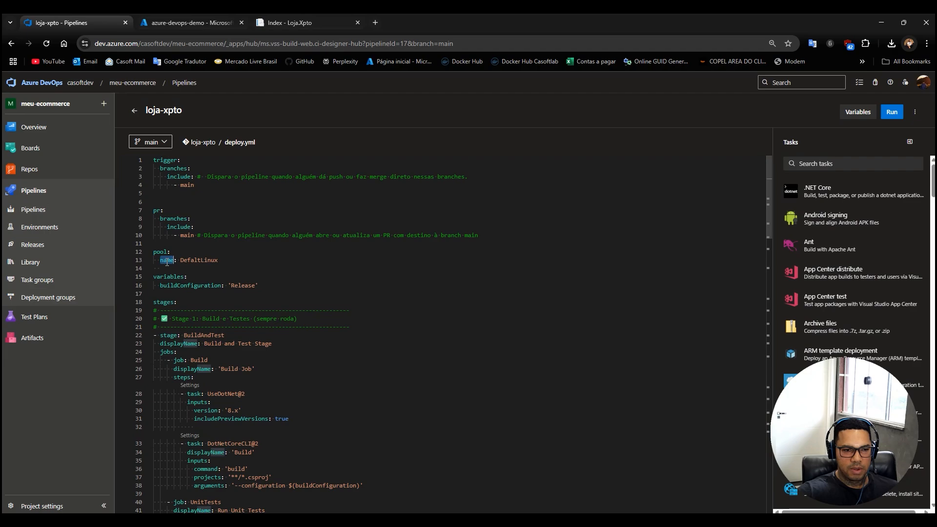
double_click(209, 260)
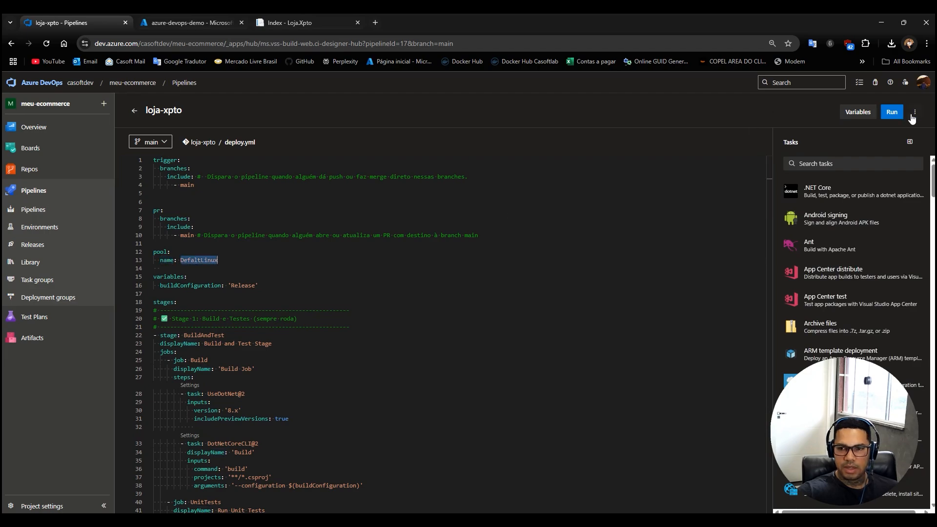
left_click(135, 111)
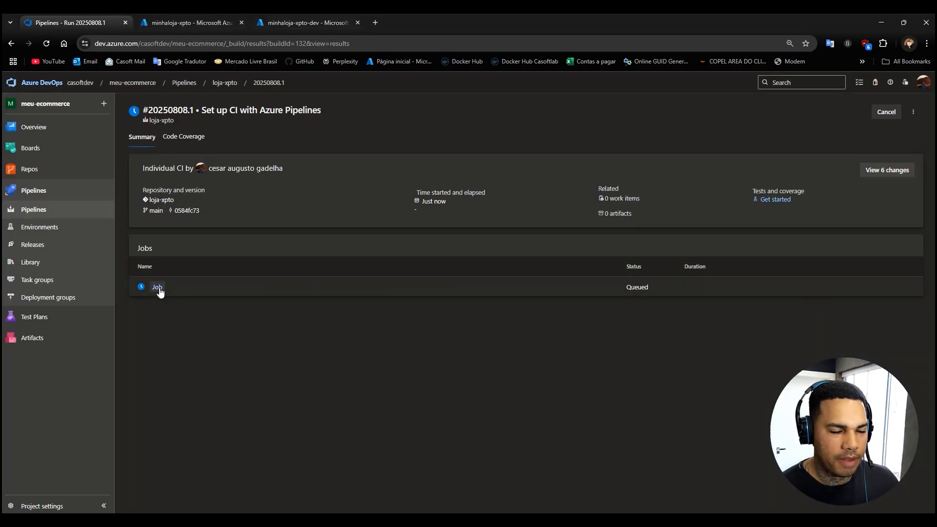
Examine the dotnet build Release log of run #20250808.1 and the Loja.Xpto folder structure in the repository.
left_click(158, 289)
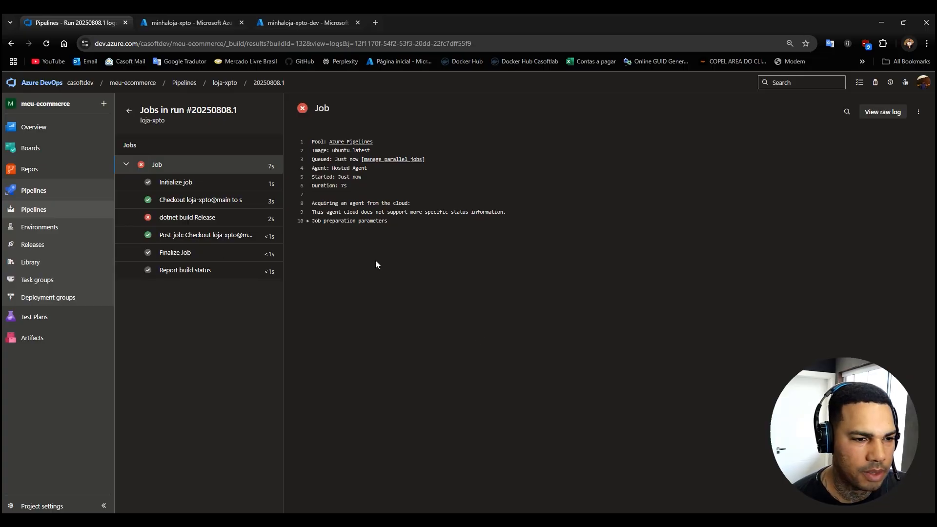
left_click(188, 219)
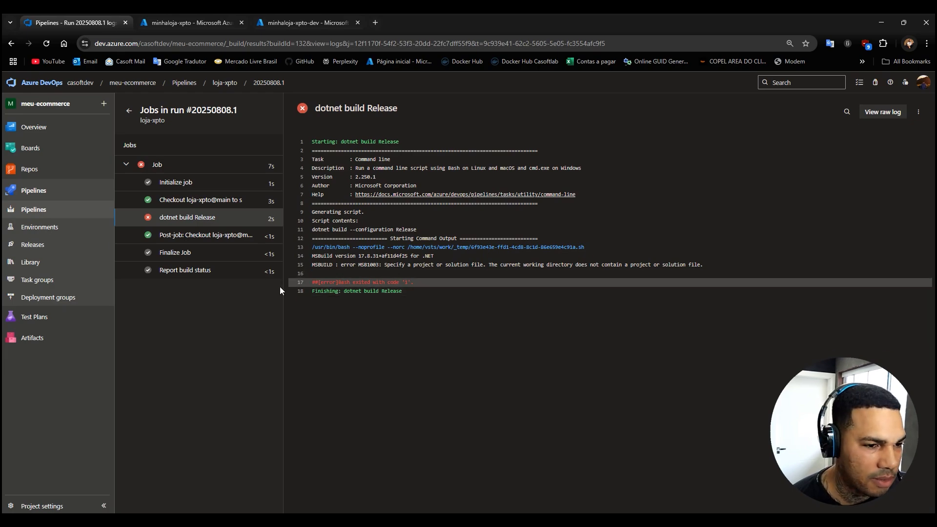
left_click(31, 169)
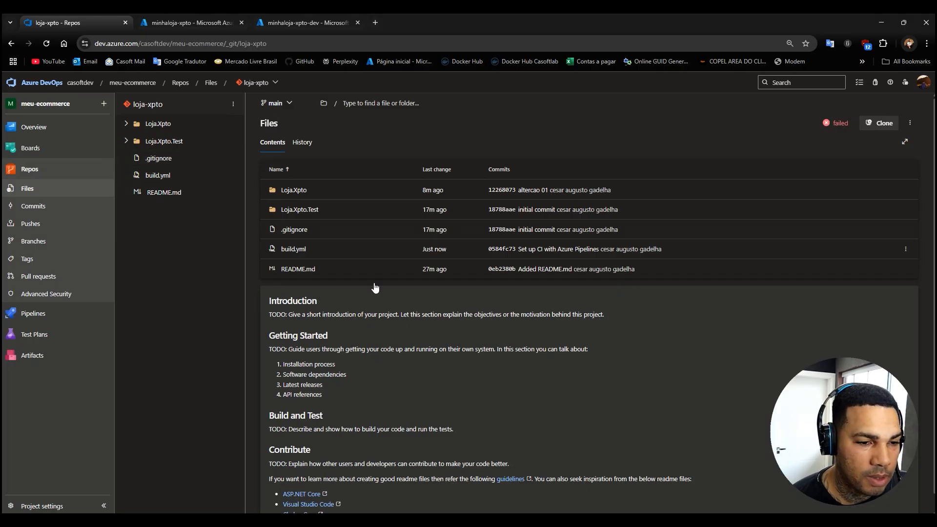
left_click(128, 125)
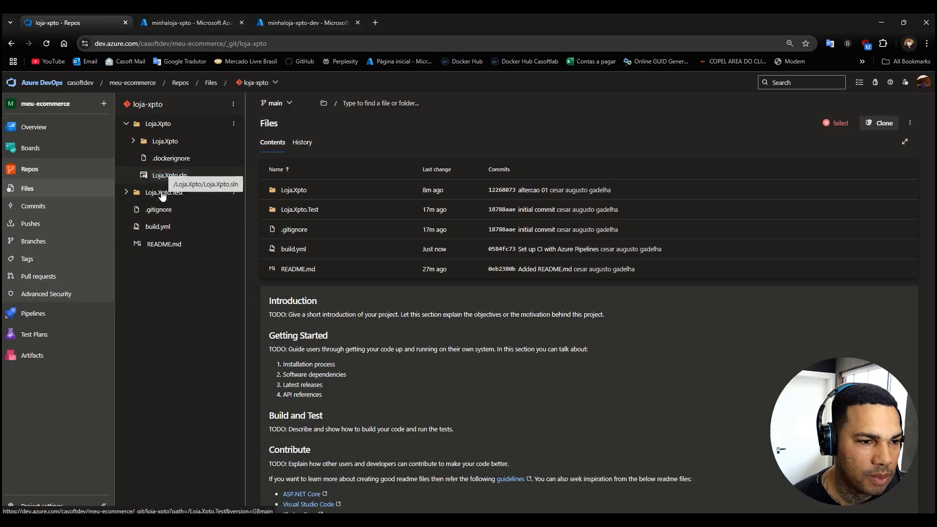
left_click(133, 142)
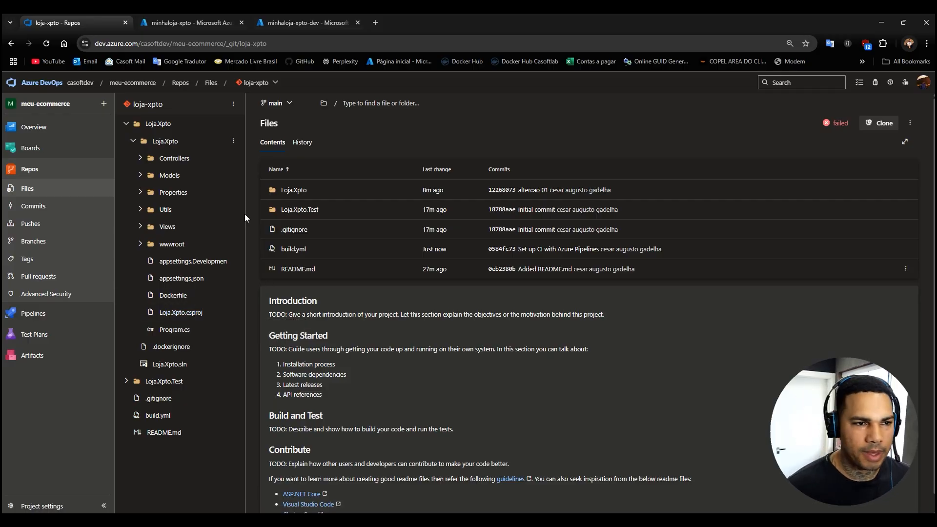
Open Pipelines in a separate tab and examine the error in the loja-xpto run's dotnet build Release log.
right_click(26, 314)
left_click(70, 327)
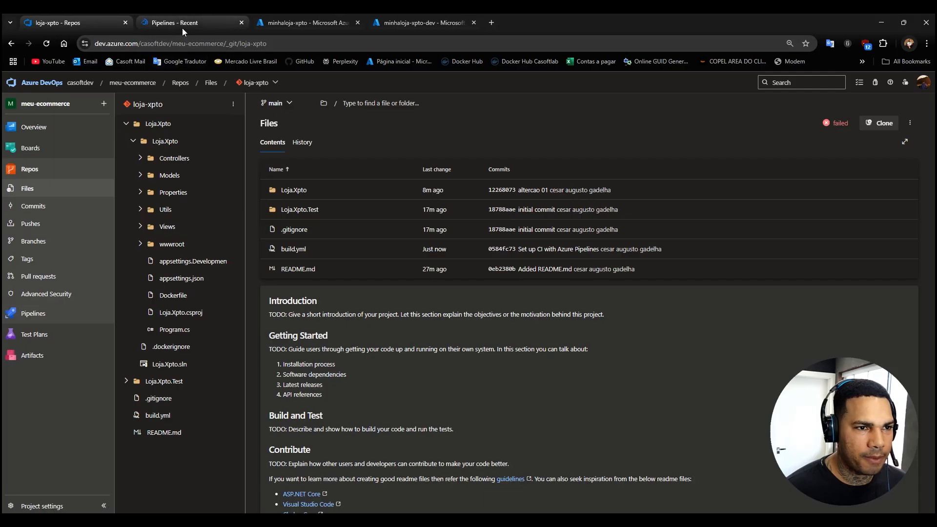
left_click(185, 23)
left_click(162, 204)
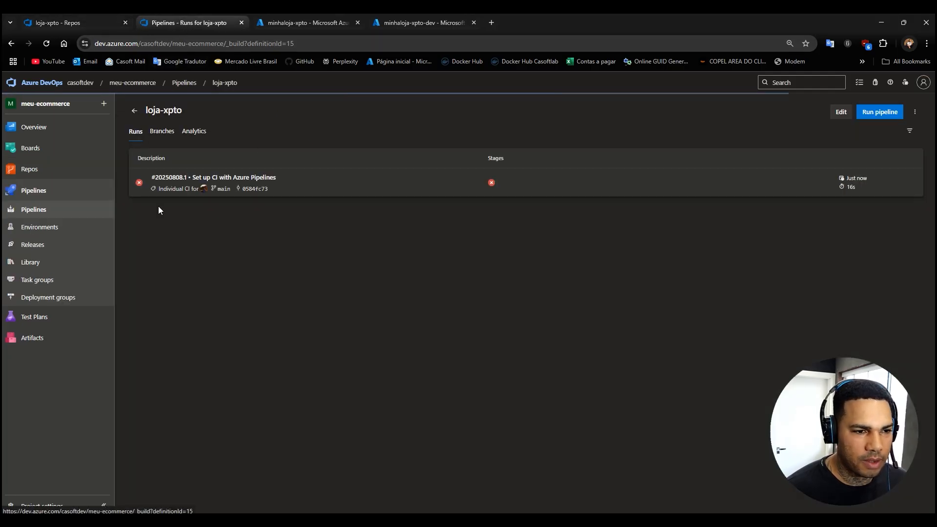
left_click(186, 183)
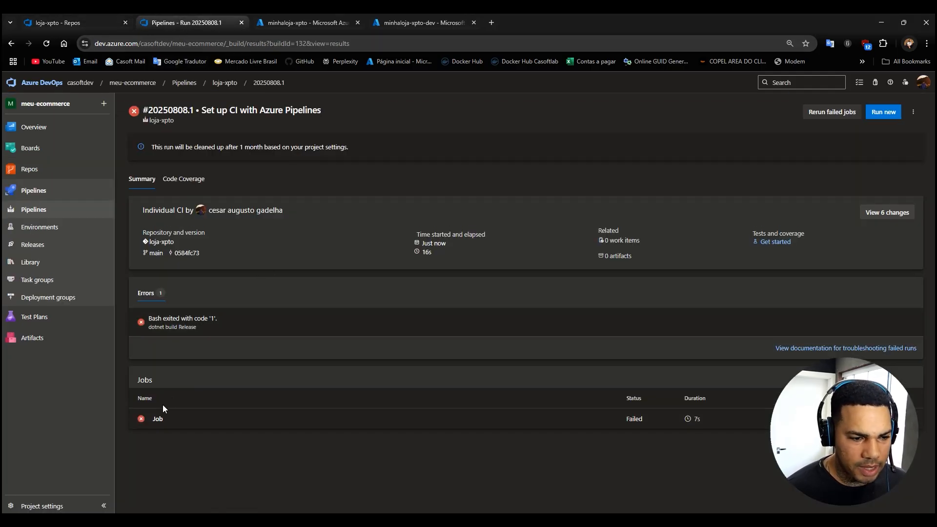
left_click(154, 421)
left_click(218, 219)
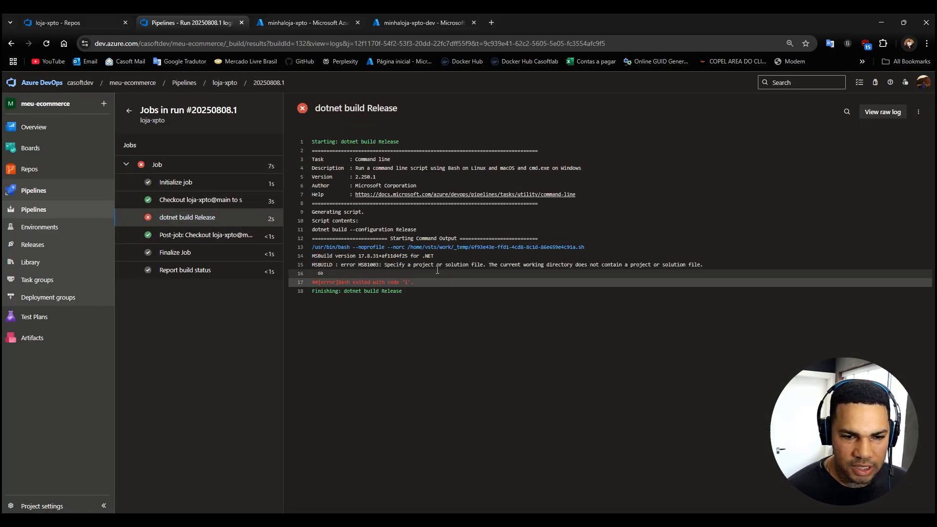
left_click_drag(414, 265, 426, 265)
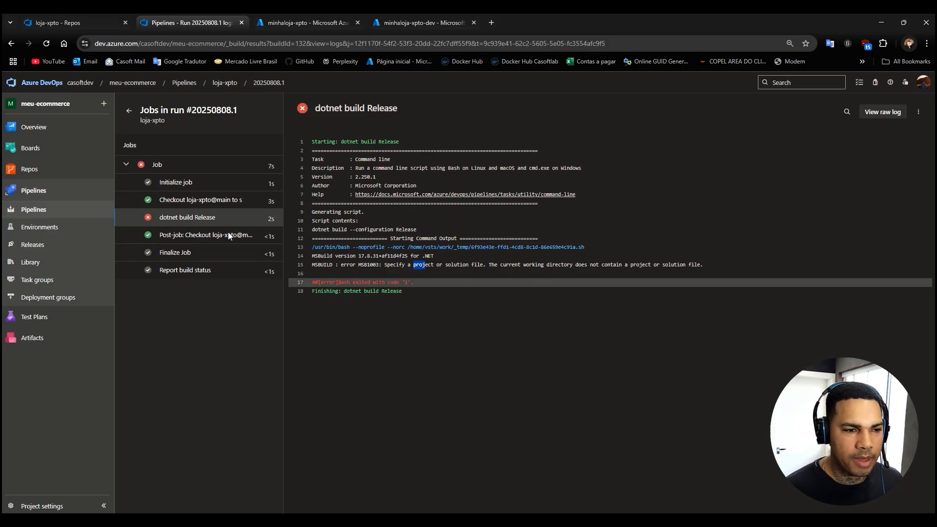
Return to the summary of run #20250808.1 and open the loja-xpto pipeline's build.yml for editing.
left_click(81, 23)
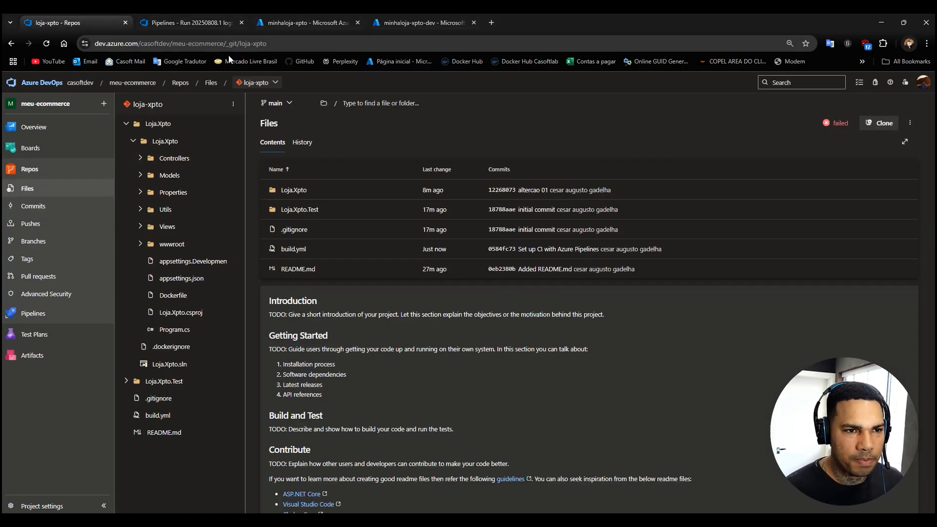
left_click(206, 22)
left_click(916, 113)
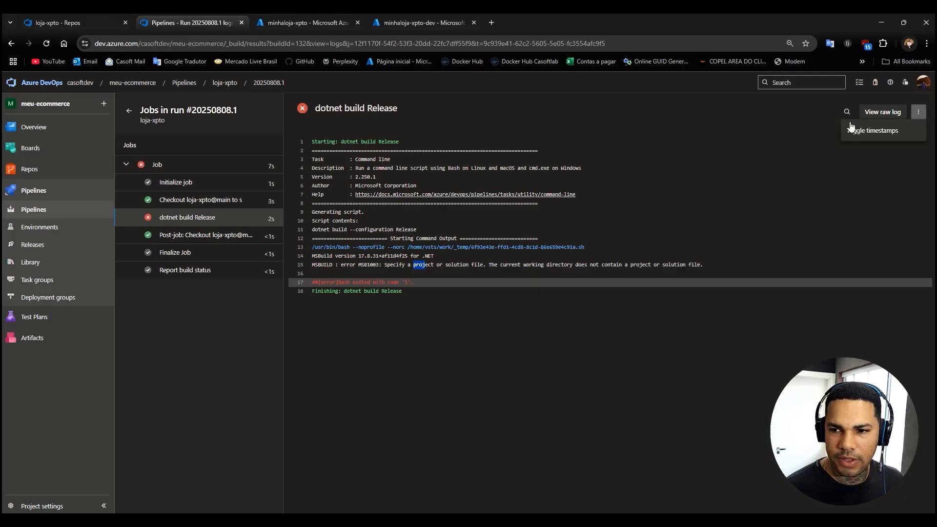
left_click(156, 165)
left_click(130, 112)
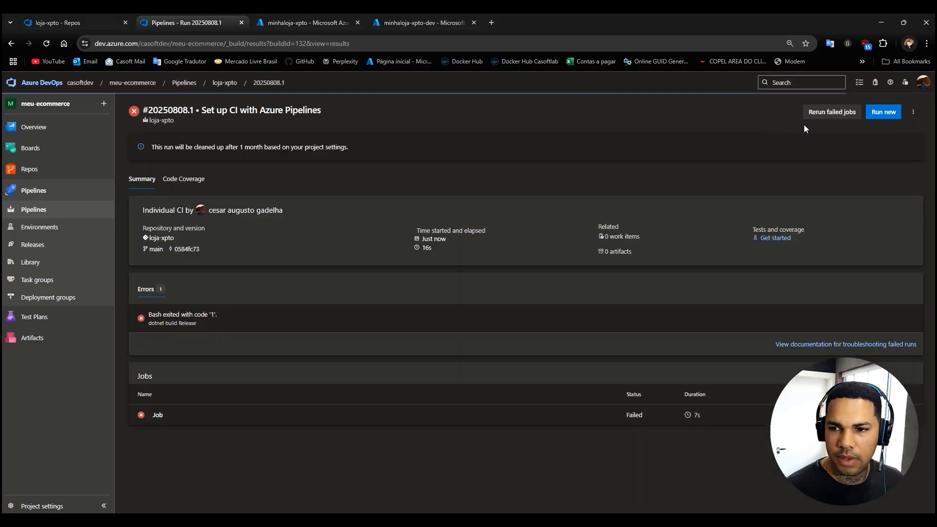
left_click(913, 112)
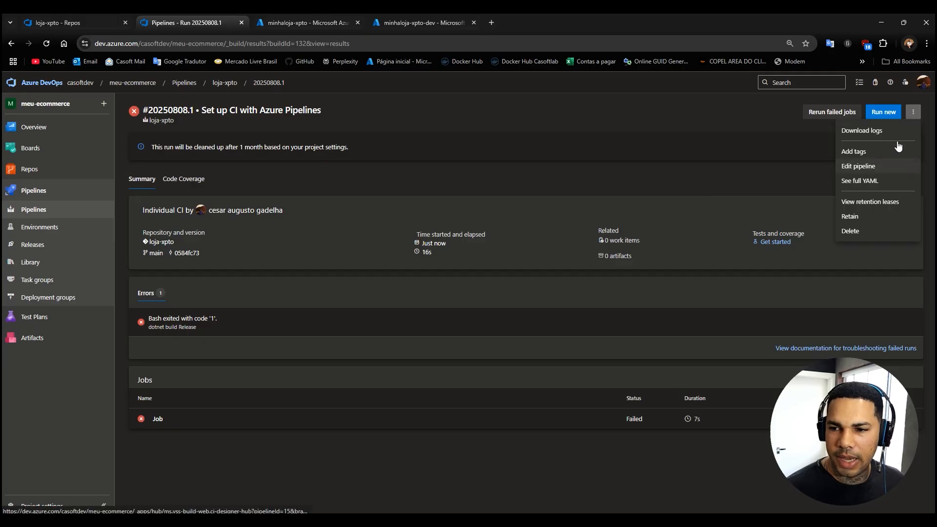
left_click(857, 167)
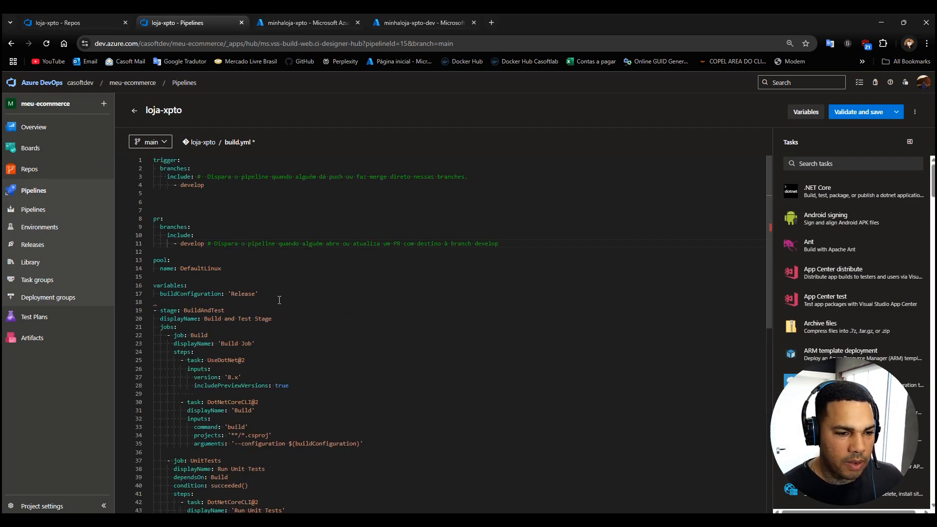
Review the BuildAndTest stage in build.yml, including its Build and UnitTests jobs.
left_click(205, 311)
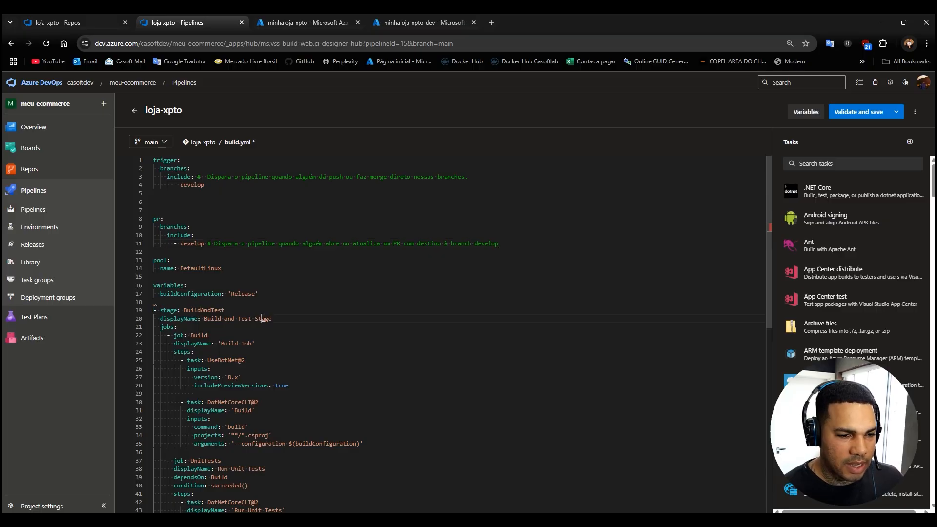
scroll(285, 330, "down", 3)
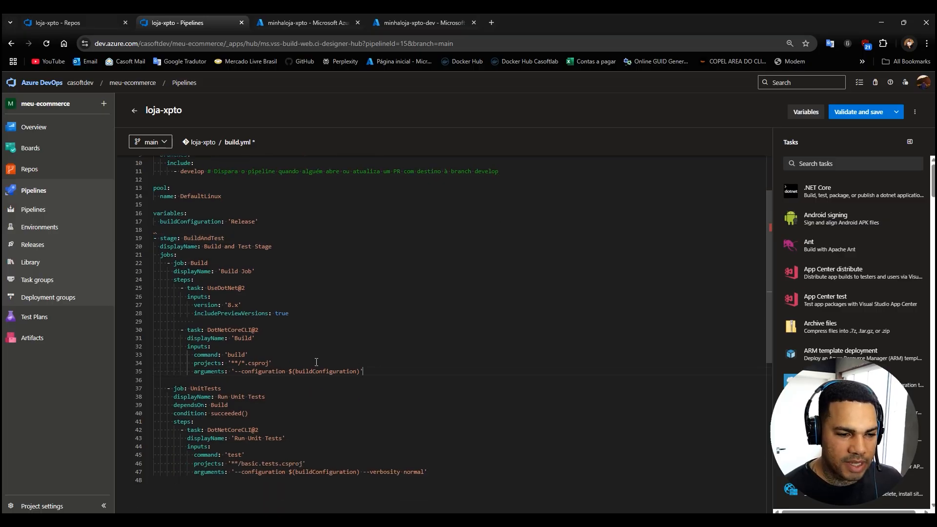
left_click_drag(365, 372, 154, 330)
left_click_drag(429, 472, 166, 414)
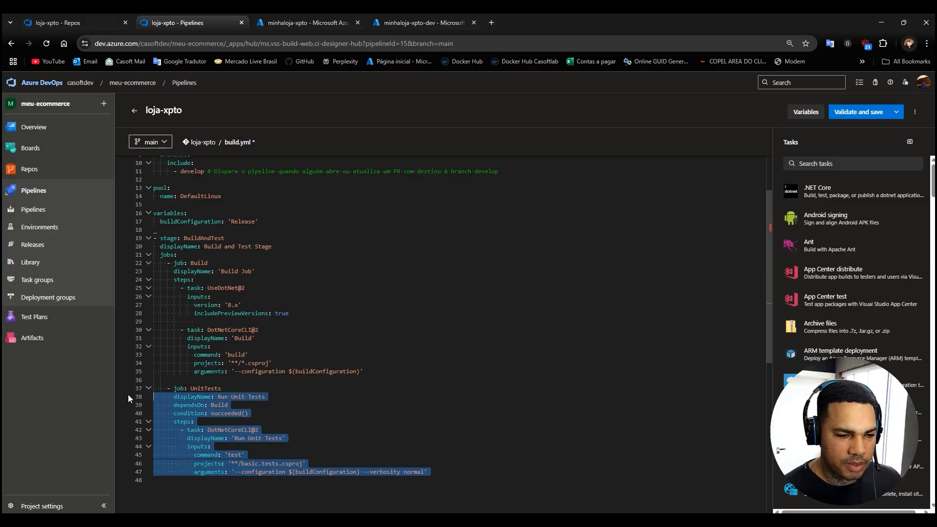
left_click(384, 421)
scroll(425, 341, "up", 3)
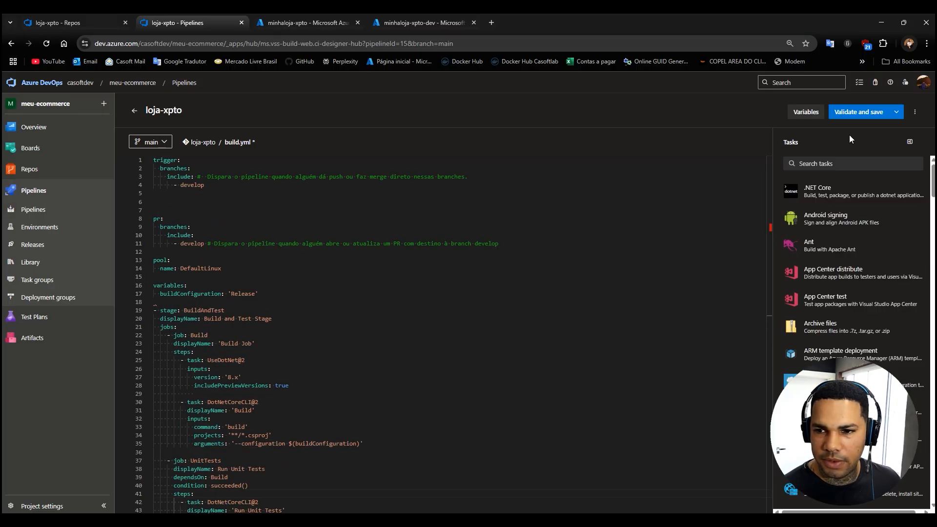
Try to validate and save build.yml, then dismiss the validation results and look through the file.
left_click(859, 112)
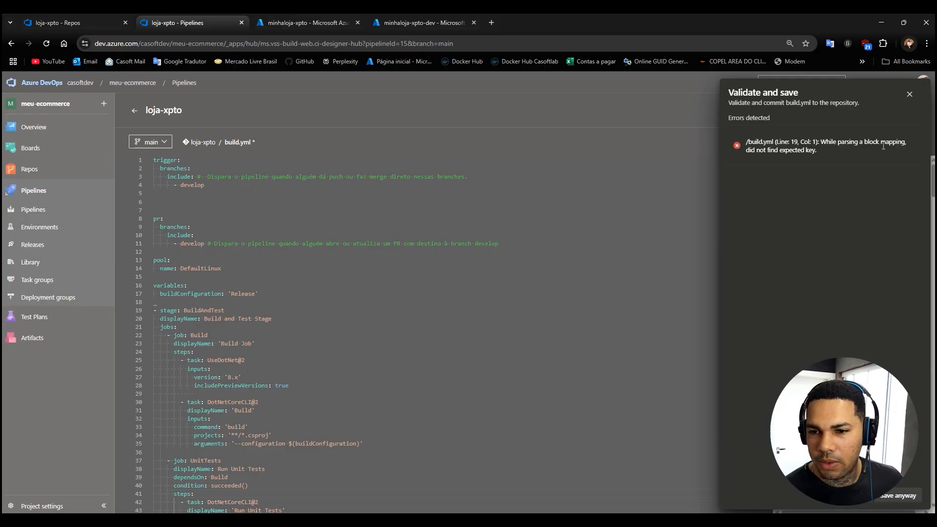
left_click(910, 94)
scroll(362, 282, "down", 1)
scroll(362, 282, "up", 2)
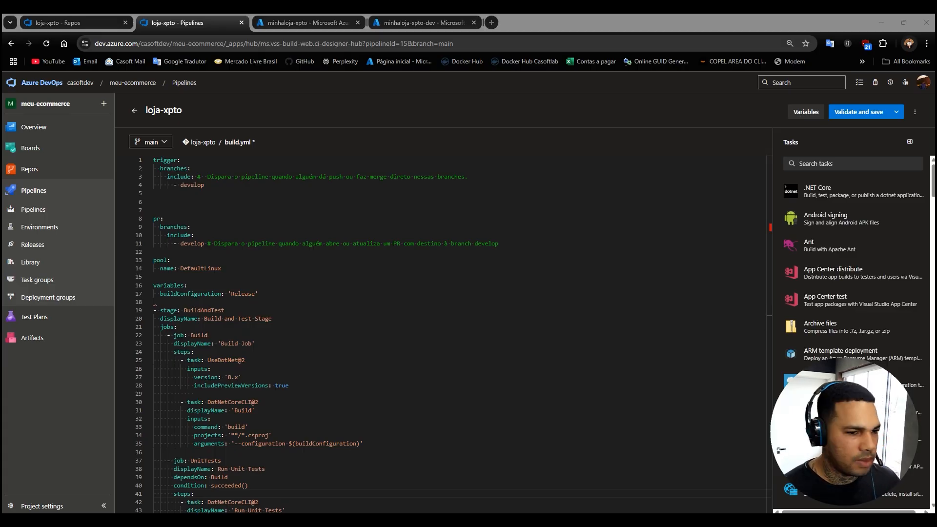
Insert a stages: line directly above the BuildAndTest stage in build.yml.
left_click(168, 304)
key("Return")
type("stages:")
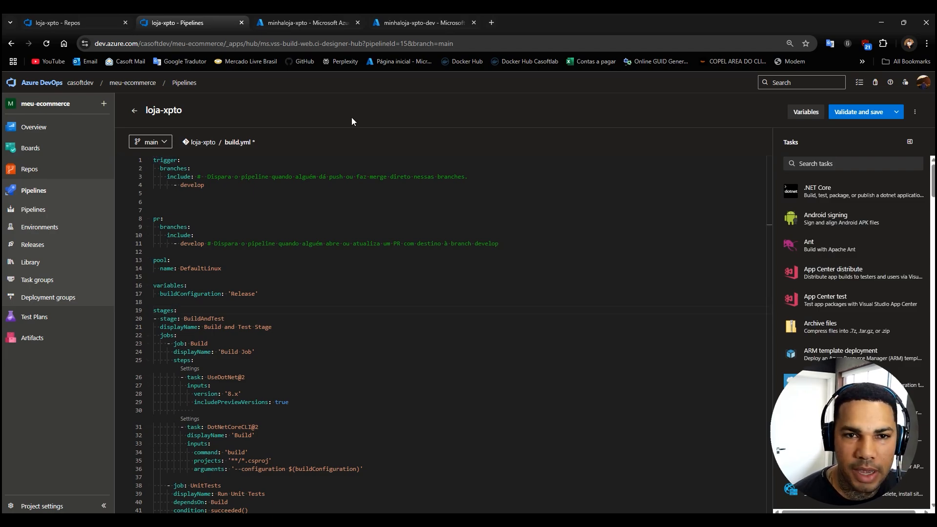
Review the trigger and pr sections for the develop branch, and the pool, variables and jobs in build.yml.
left_click_drag(236, 185, 154, 160)
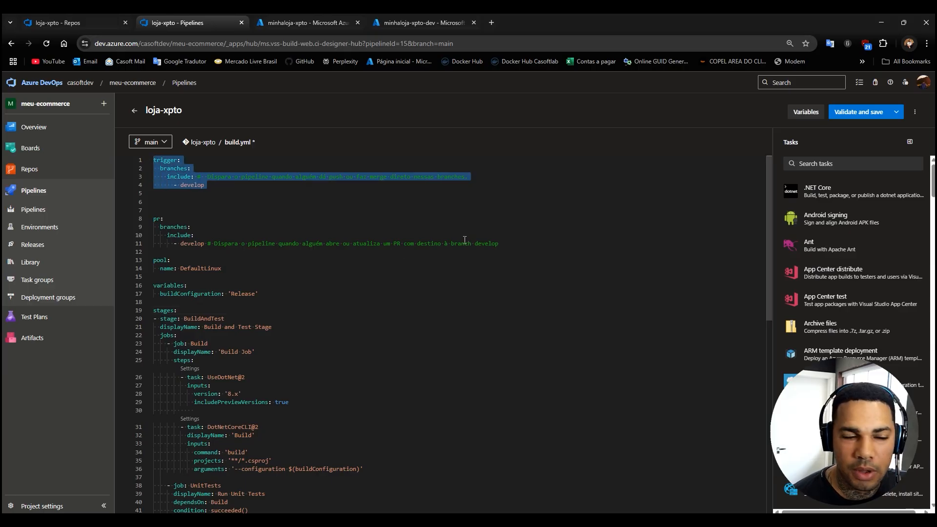
scroll(261, 254, "down", 1)
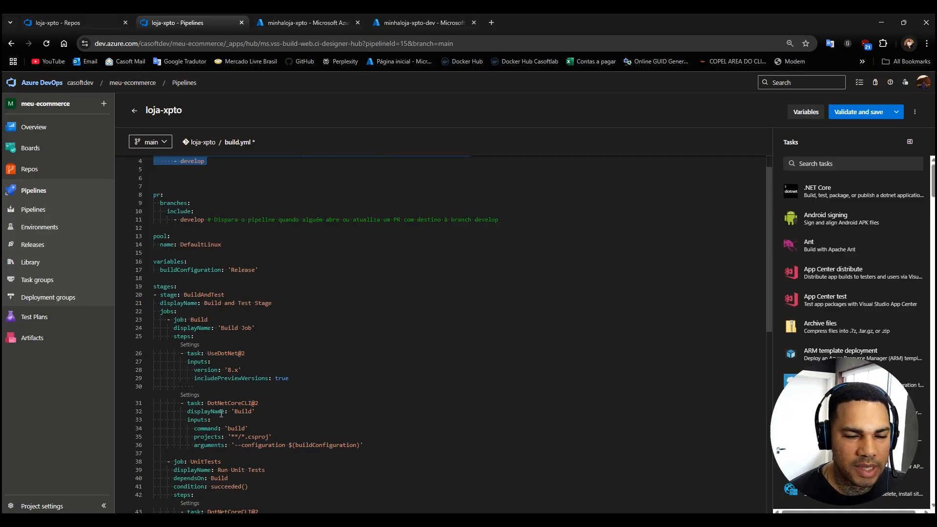
scroll(366, 303, "up", 1)
left_click(507, 244)
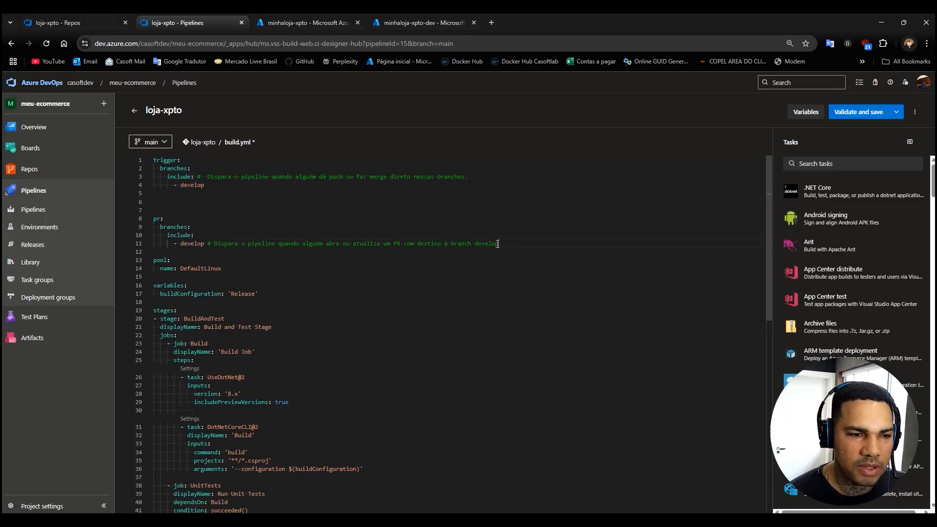
left_click_drag(210, 185, 136, 154)
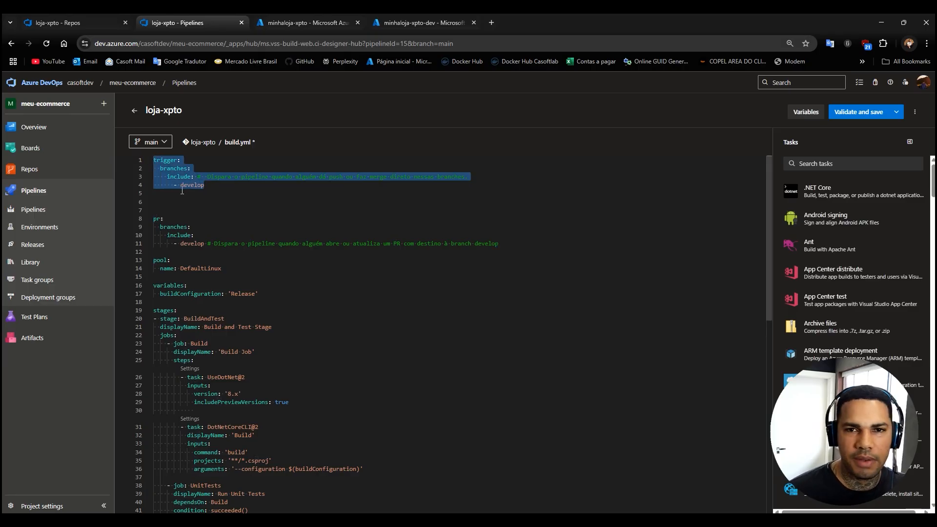
left_click(477, 264)
left_click_drag(508, 244, 154, 218)
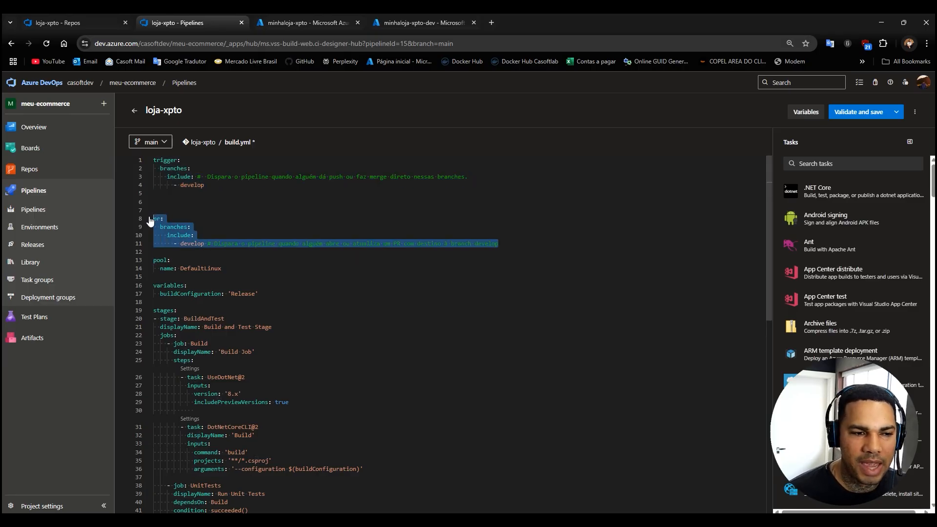
scroll(307, 282, "down", 1)
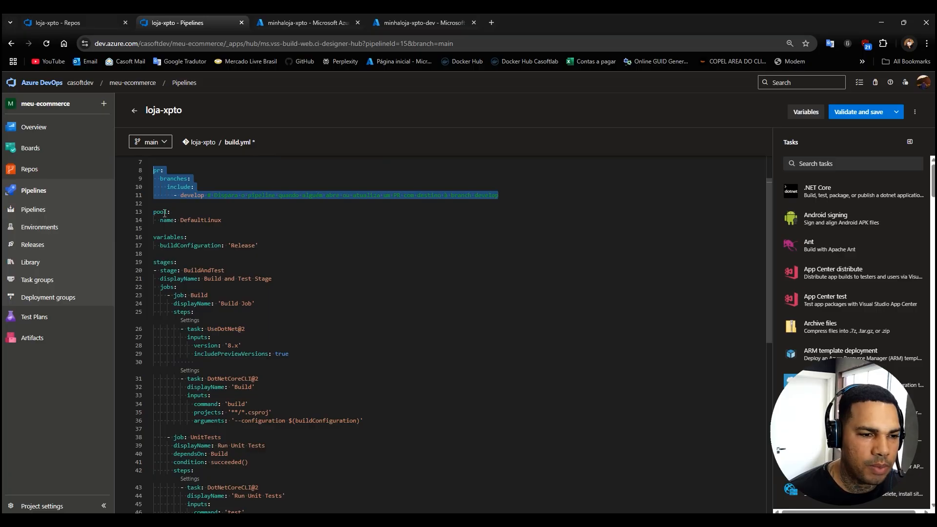
Review the DefaultLinux pool, the buildConfiguration variable and the BuildAndTest stage declaration in build.yml.
double_click(167, 221)
double_click(200, 220)
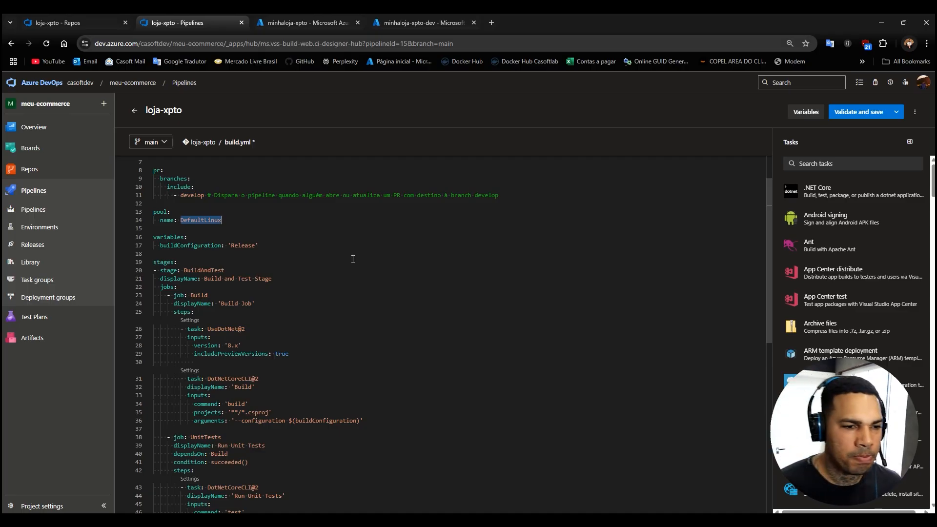
left_click(173, 238)
double_click(195, 246)
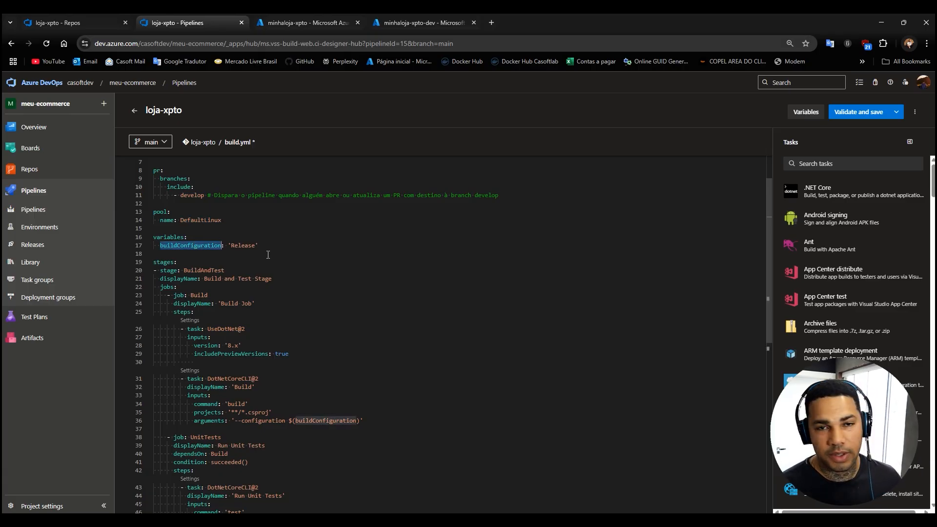
scroll(268, 255, "down", 2)
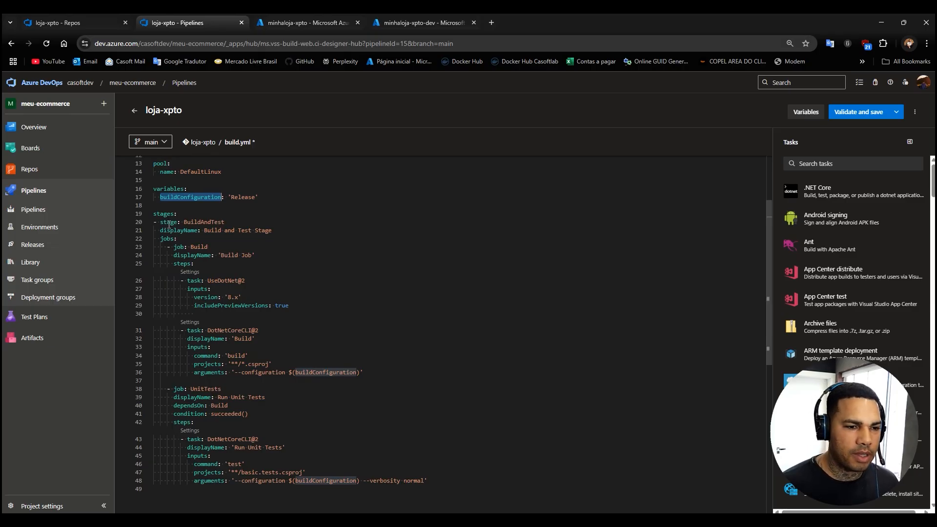
double_click(201, 222)
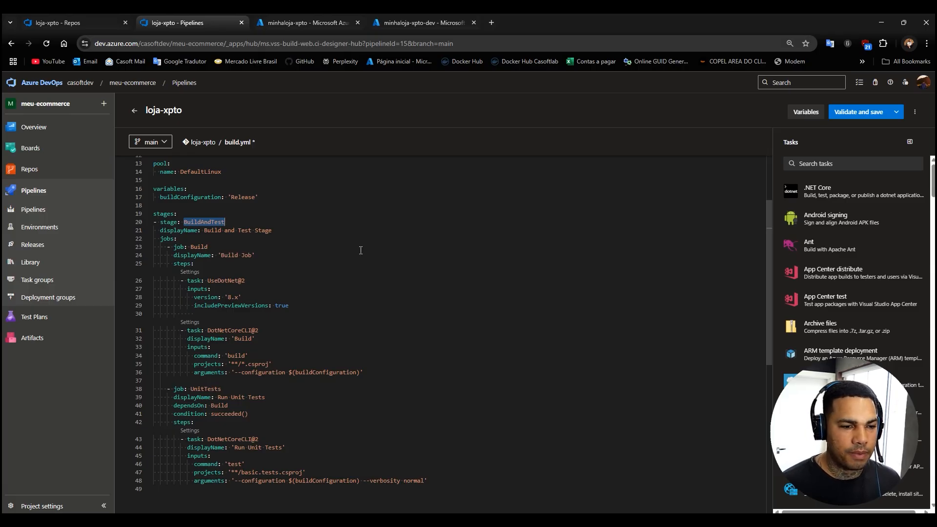
Review the Build job in build.yml, including the UseDotNet version and the projects pattern of the build task.
left_click_drag(264, 255, 163, 256)
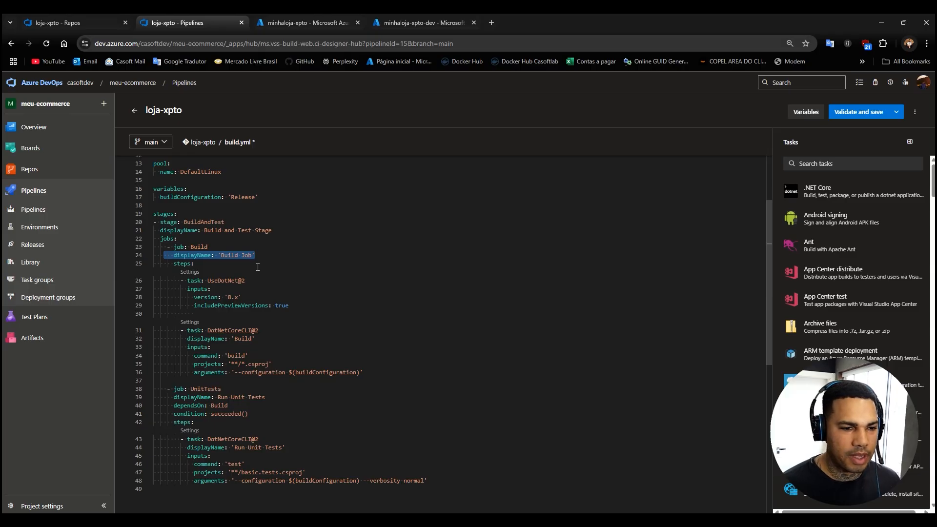
left_click(258, 267)
double_click(219, 282)
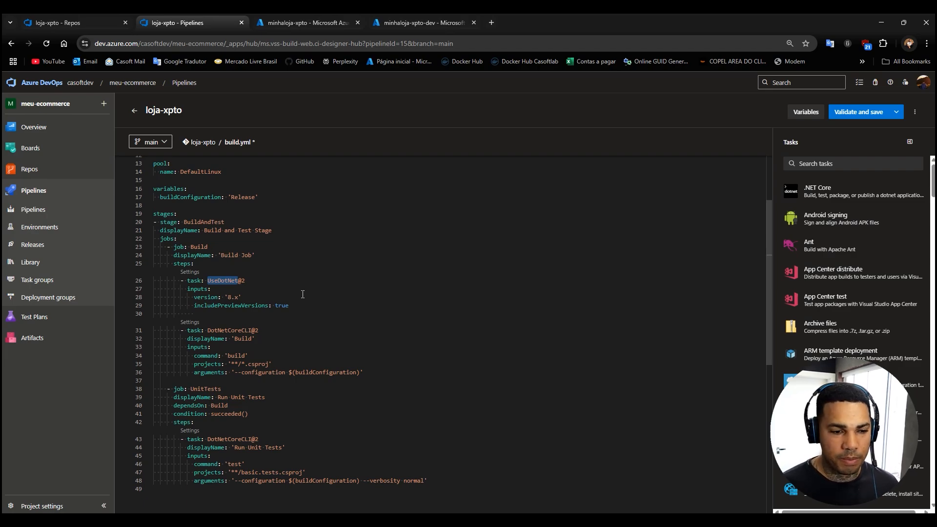
left_click_drag(241, 298, 185, 296)
scroll(296, 329, "down", 2)
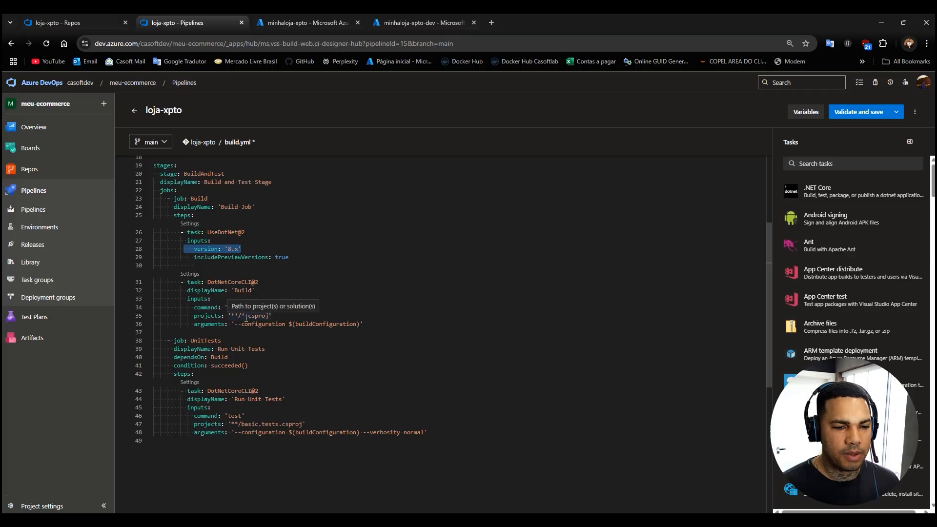
left_click(268, 340)
left_click_drag(231, 316, 245, 315)
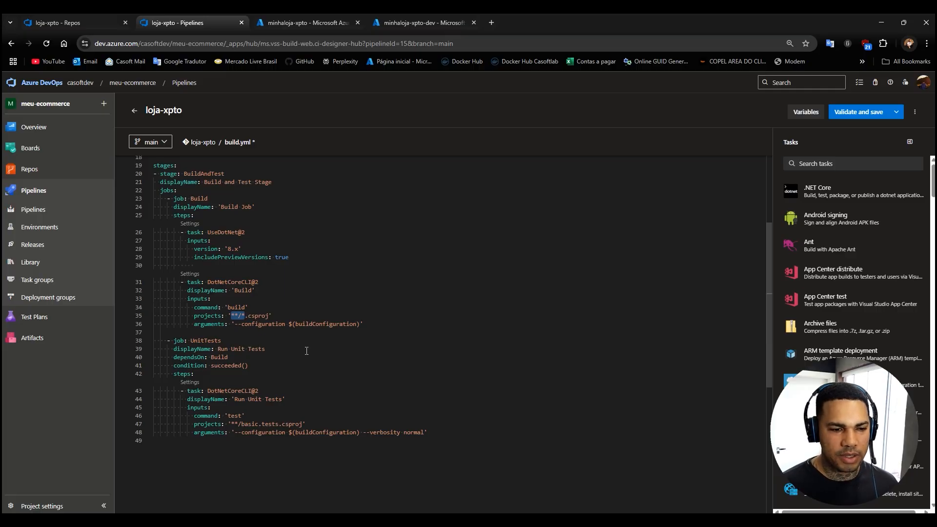
left_click(257, 332)
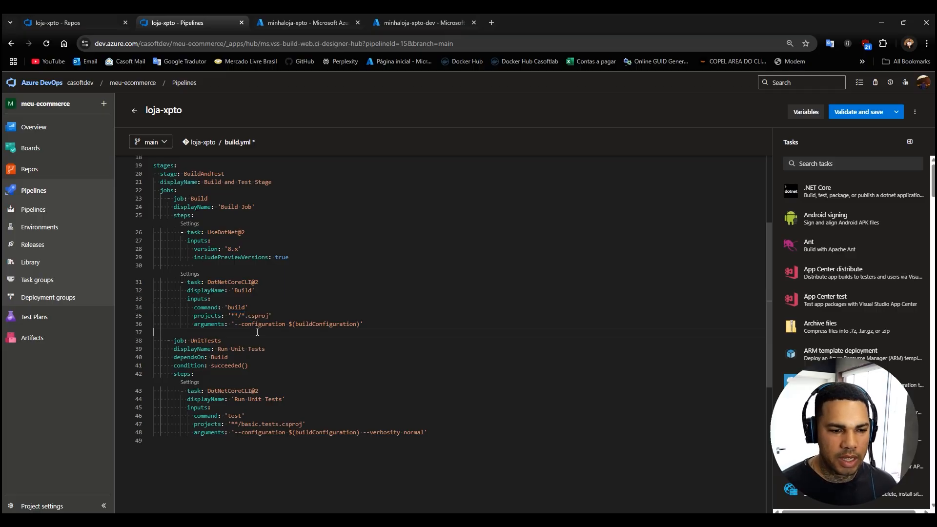
double_click(232, 317)
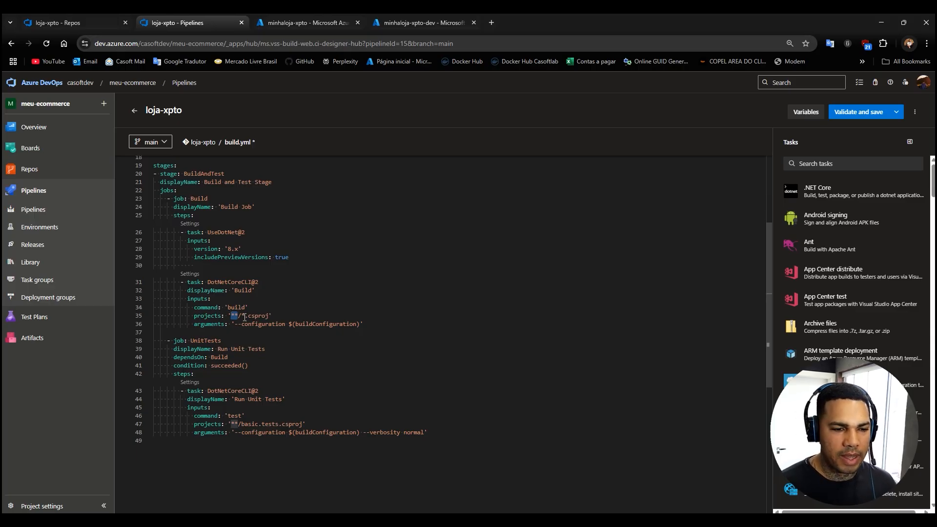
left_click_drag(245, 317, 266, 315)
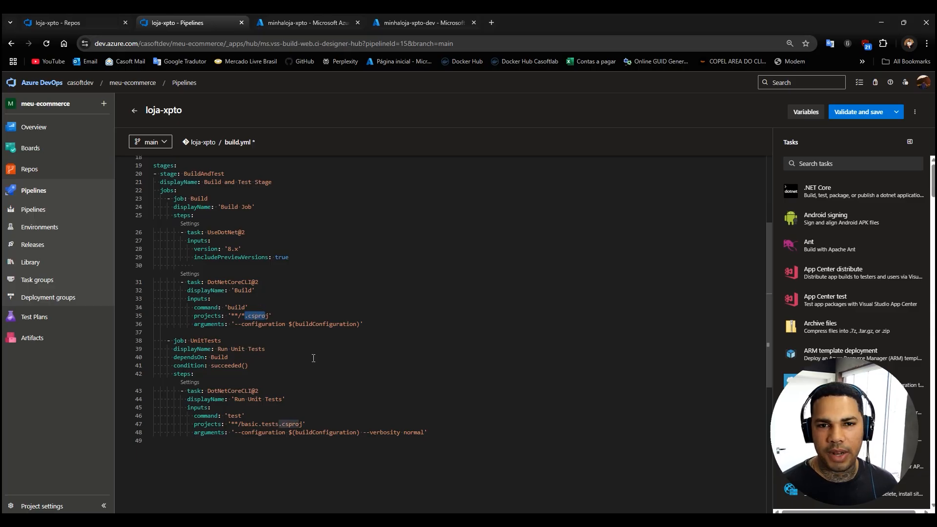
Examine the UnitTests job in build.yml, including its test command and the test project name in the projects path.
scroll(314, 357, "down", 2)
double_click(209, 292)
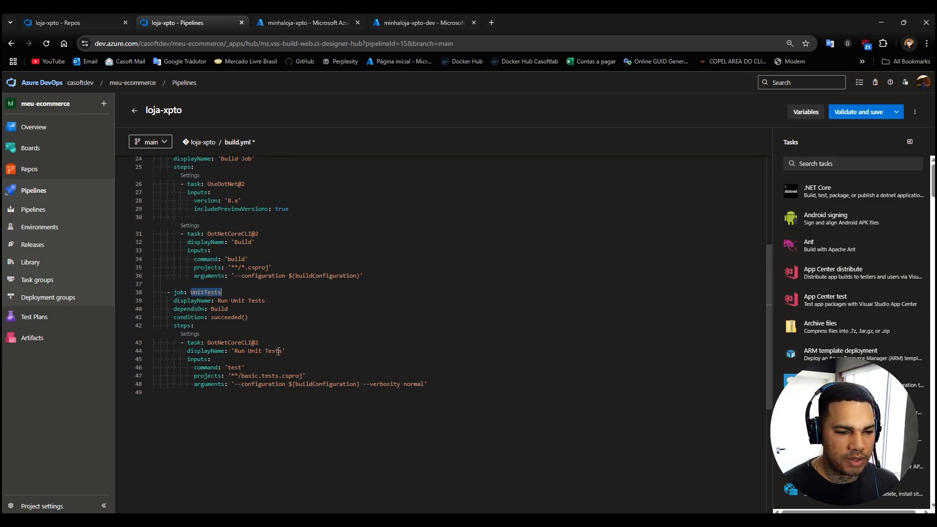
double_click(234, 367)
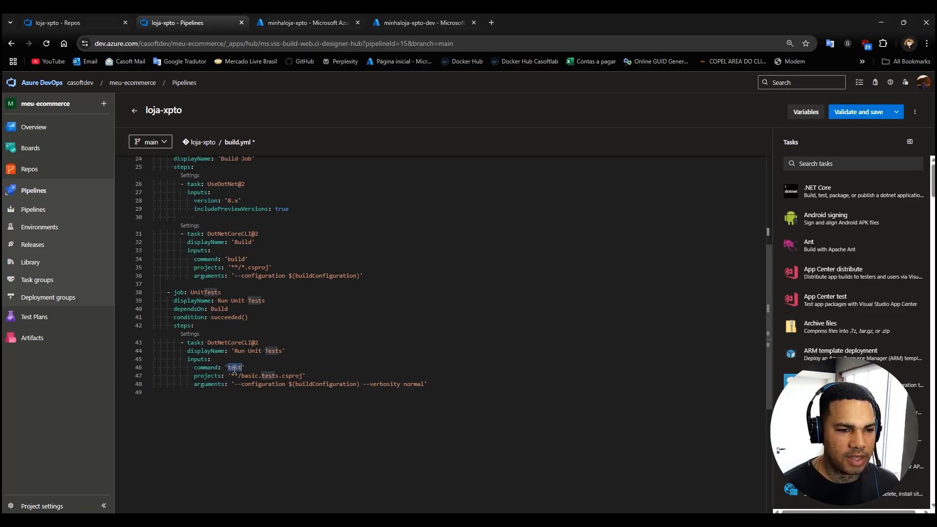
left_click(262, 396)
left_click_drag(242, 376, 279, 376)
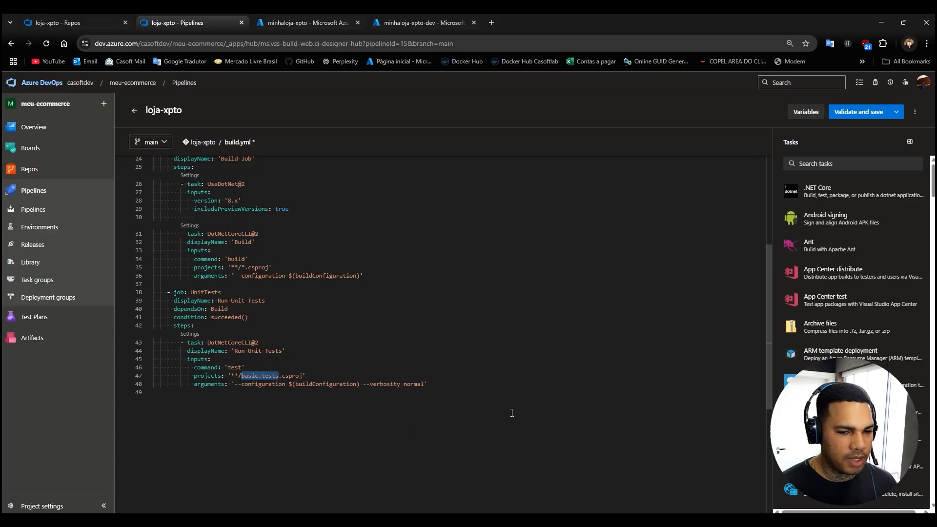
Switch to the Loja.Xpto solution in Visual Studio and copy the test project's name, Loja.Xpto.Test, from Solution Explorer.
key("alt+Tab")
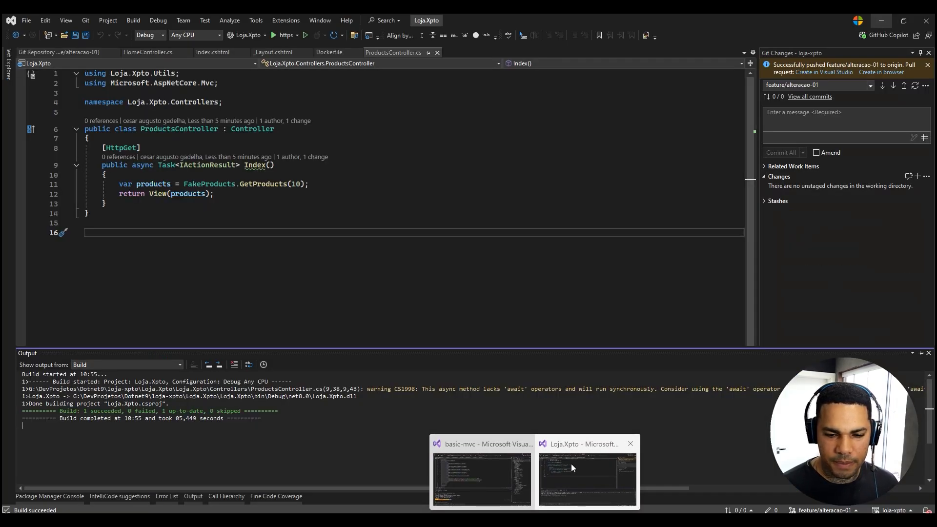
left_click(571, 464)
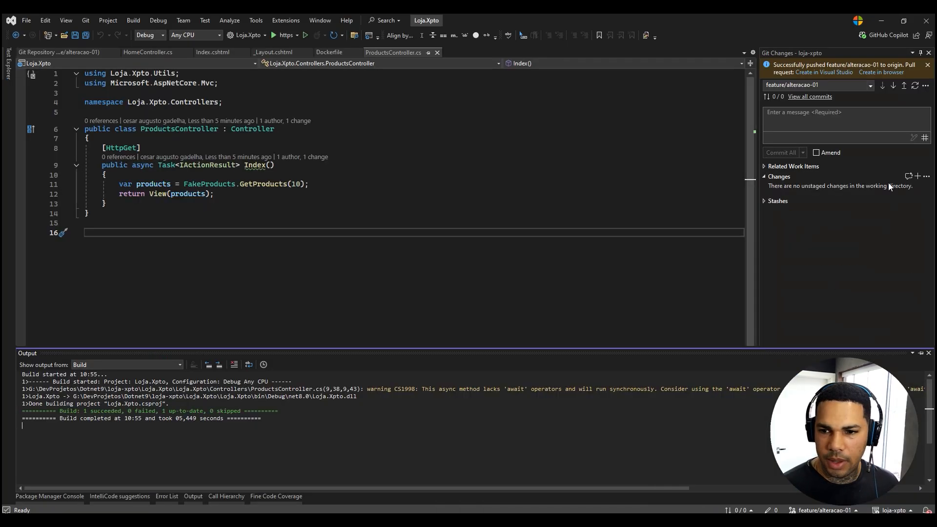
left_click(686, 225)
left_click(781, 483)
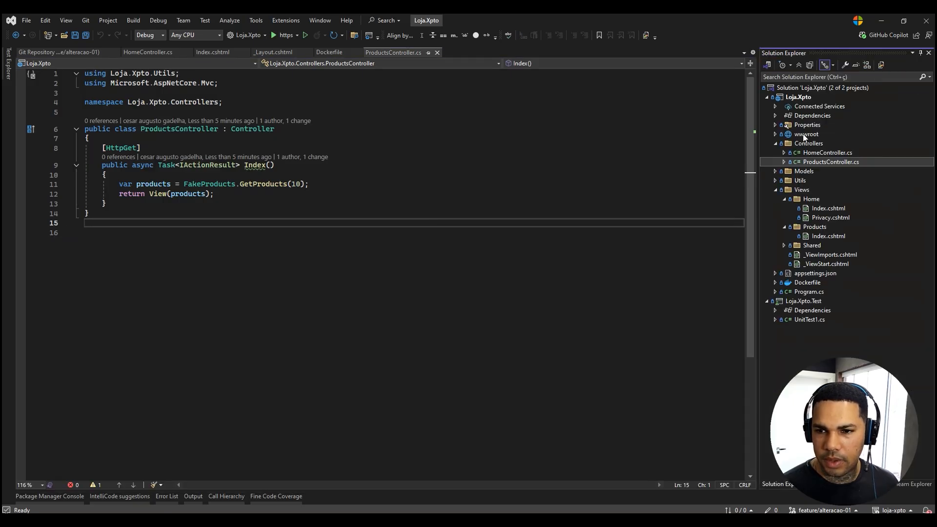
left_click(805, 303)
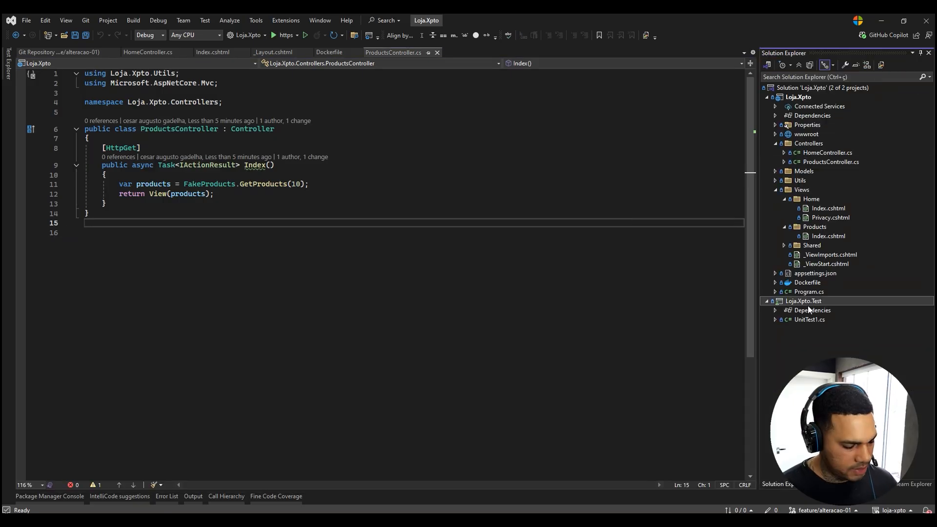
key("F2")
key("ctrl+c")
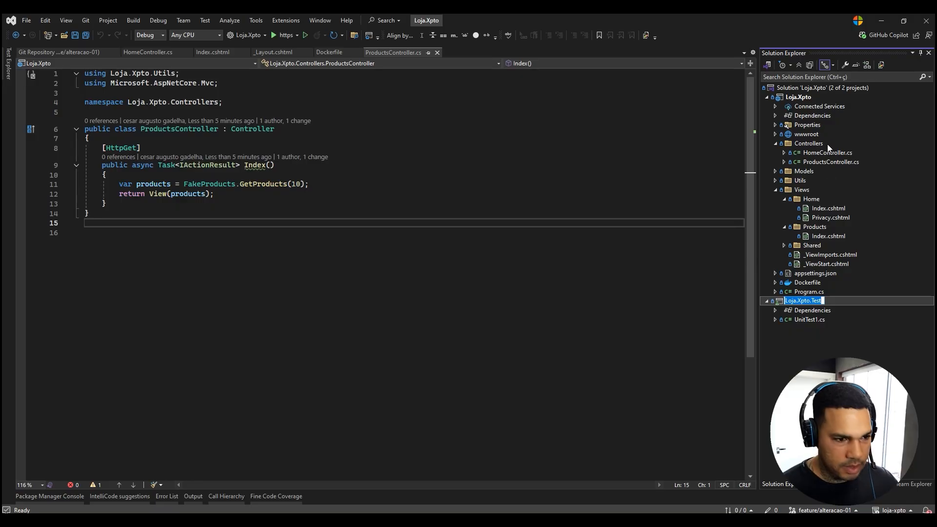
Return to the browser and replace basic.tests with Loja.Xpto.Test in the UnitTests task's projects path in build.yml.
left_click(881, 21)
left_click(329, 393)
left_click_drag(280, 376, 241, 376)
key("ctrl+v")
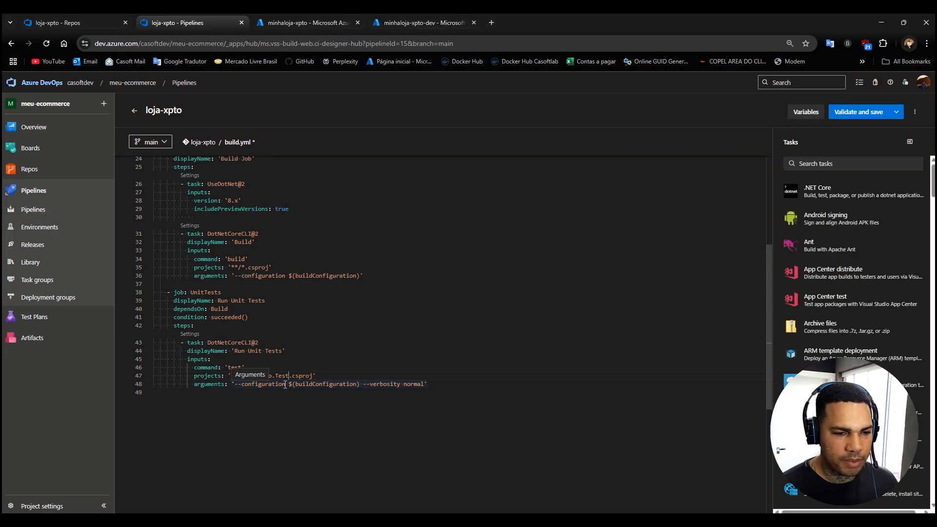
left_click(303, 301)
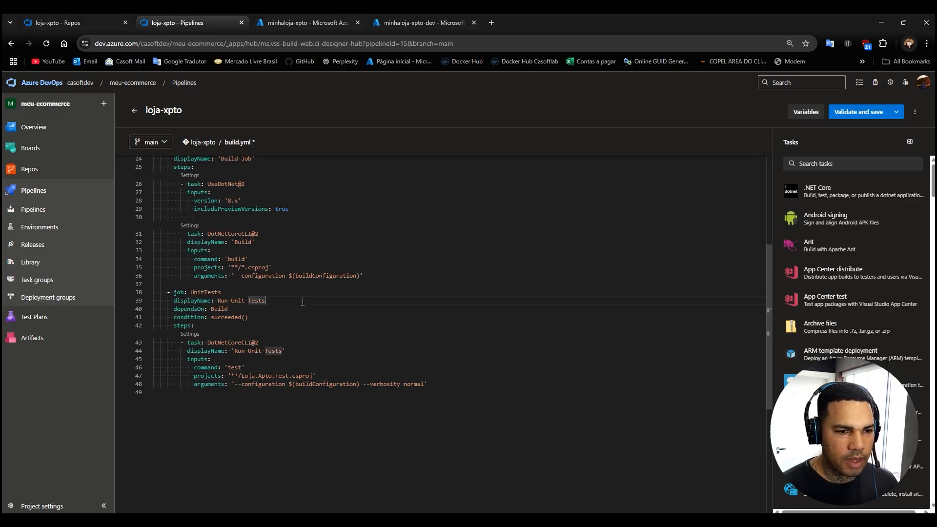
Try to validate and save build.yml with the DefaultLinux pool, then close the validation results.
scroll(317, 313, "up", 4)
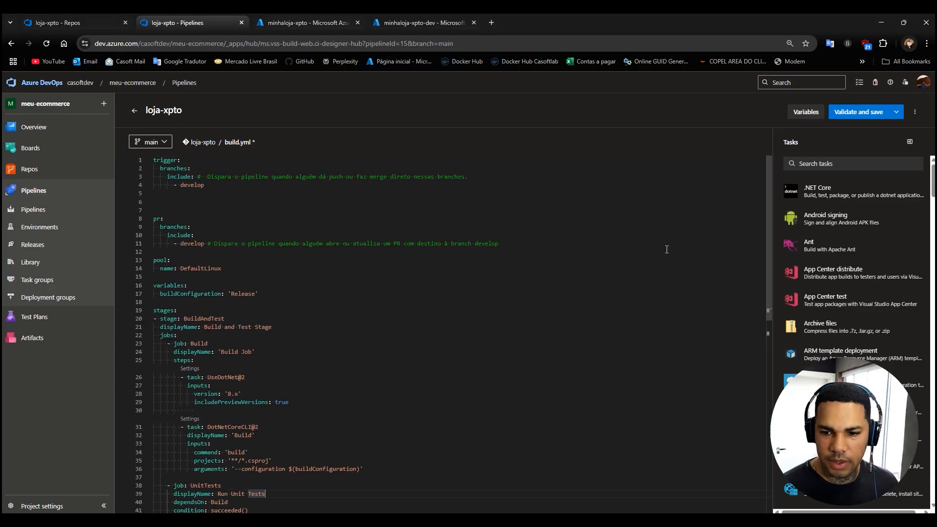
left_click(854, 113)
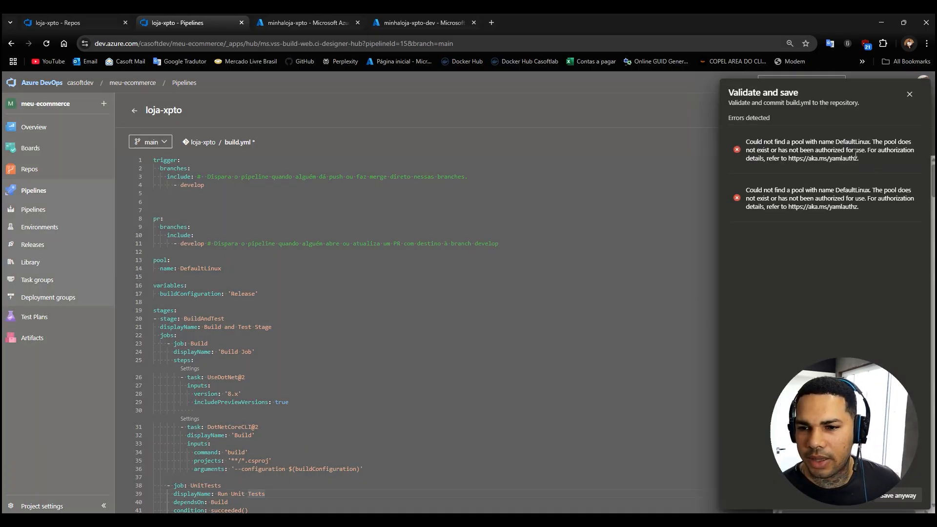
left_click(910, 94)
Copy the whole build.yml content, undo back to the original ASP.NET Core template and paste the copied pipeline below it.
left_click(410, 242)
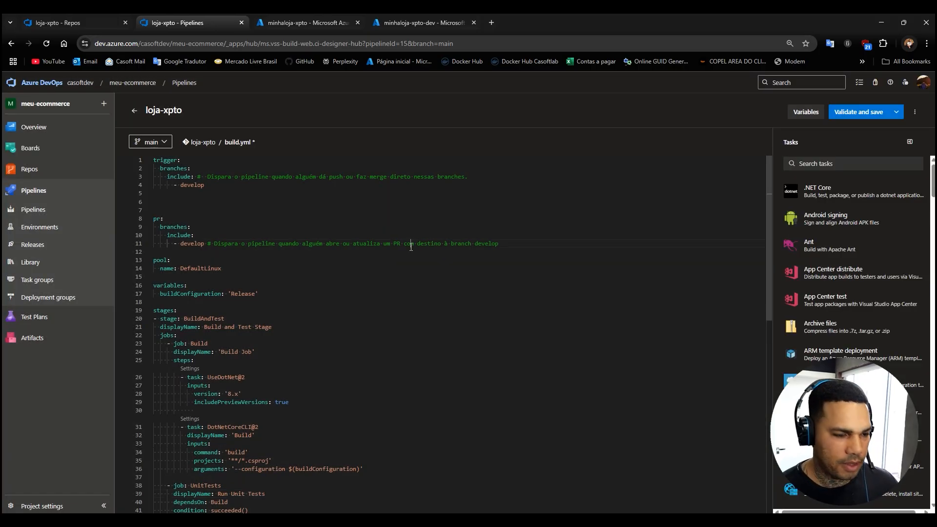
key("ctrl+a")
key("ctrl+z")
key("ctrl+z")
key("ctrl+z")
key("ctrl+z")
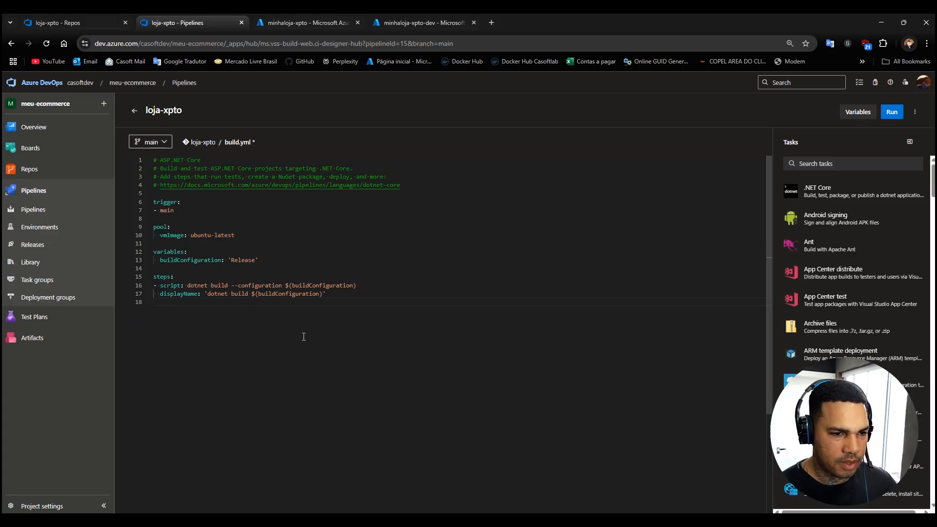
key("ctrl+v")
scroll(306, 314, "up", 8)
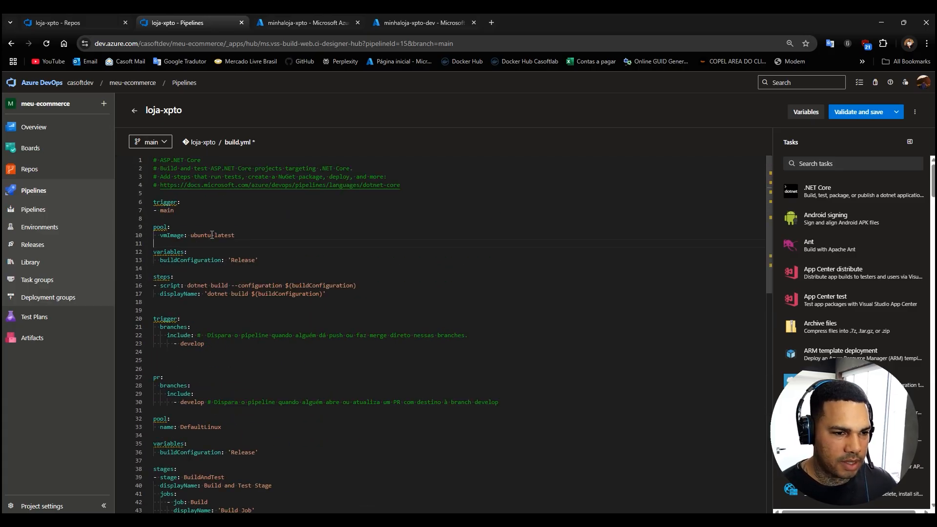
Replace the DefaultLinux pool with the template's vmImage: ubuntu-latest pool, and remove the remaining template code above the pasted pipeline.
left_click_drag(154, 243, 153, 227)
key("ctrl+c")
key("BackSpace")
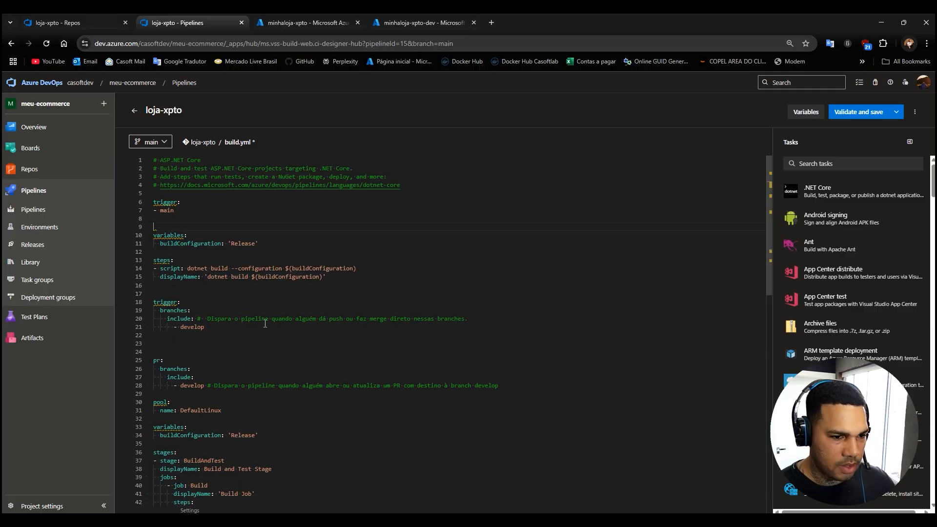
left_click_drag(153, 294, 153, 160)
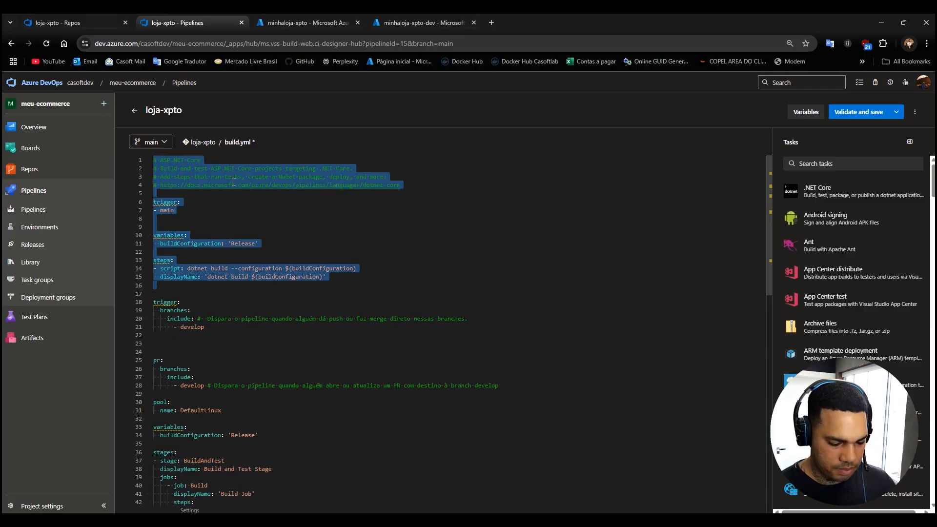
key("BackSpace")
left_click_drag(222, 277, 138, 271)
key("ctrl+v")
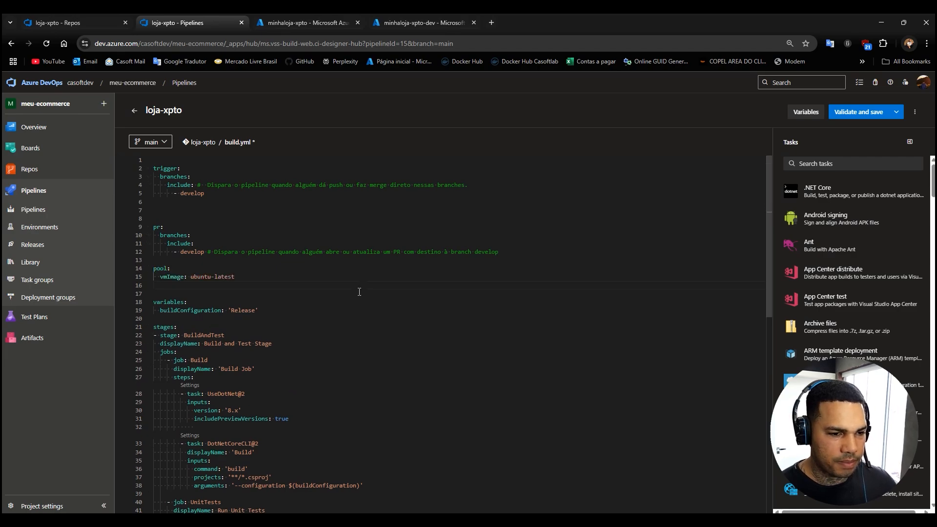
Validate build.yml and commit it directly to the main branch with the message "Update build.yml for Azure Pipelines".
left_click(857, 112)
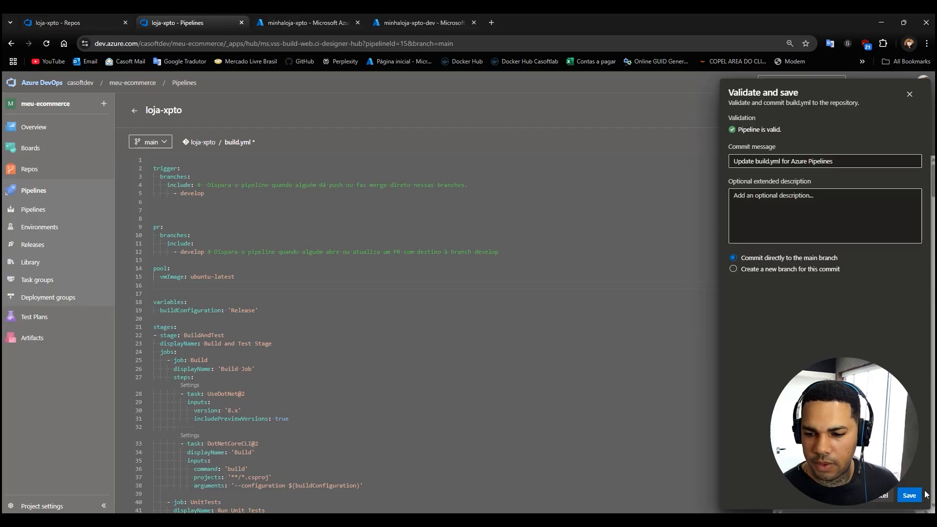
left_click(911, 496)
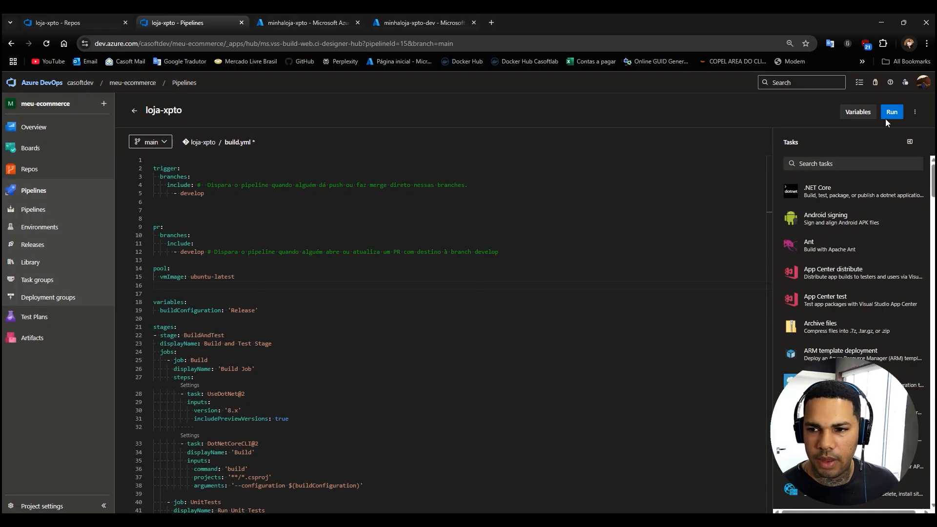
Run the loja-xpto pipeline on the main branch, check its Build Job and return to the run summary.
left_click(888, 115)
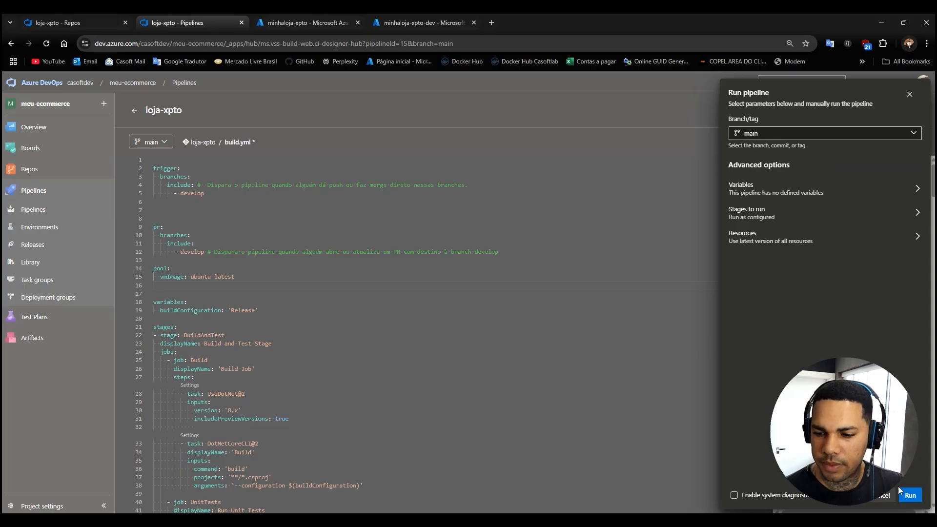
left_click(911, 496)
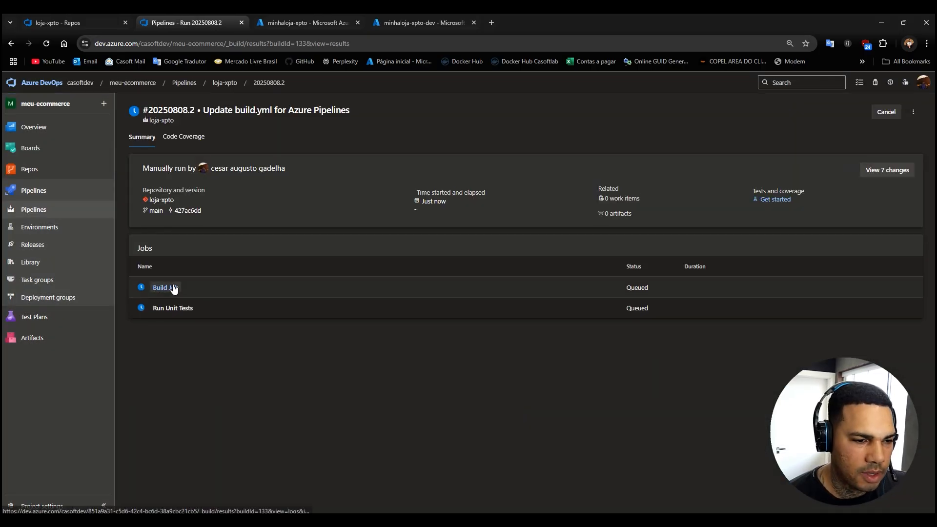
left_click(167, 289)
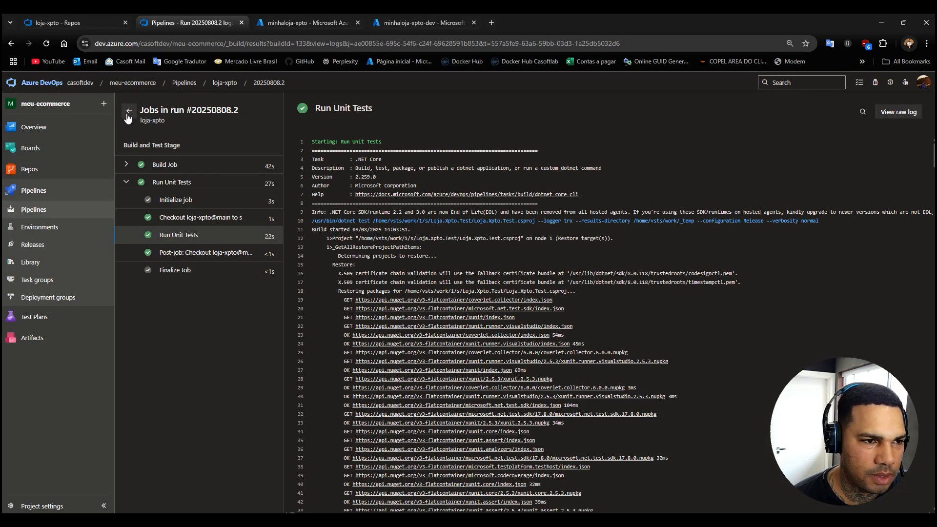
left_click(128, 112)
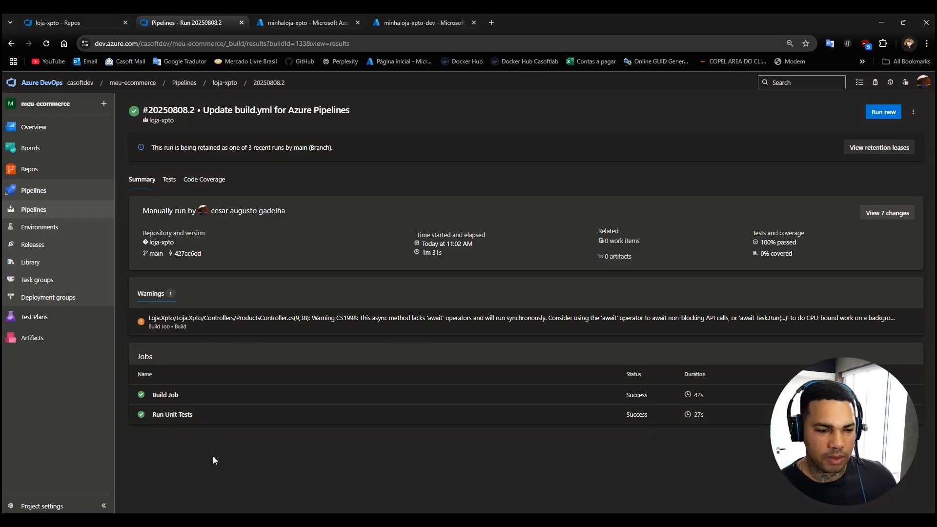
Inspect the Build Job and Run Unit Tests logs of the completed run and return to the run summary.
left_click(171, 401)
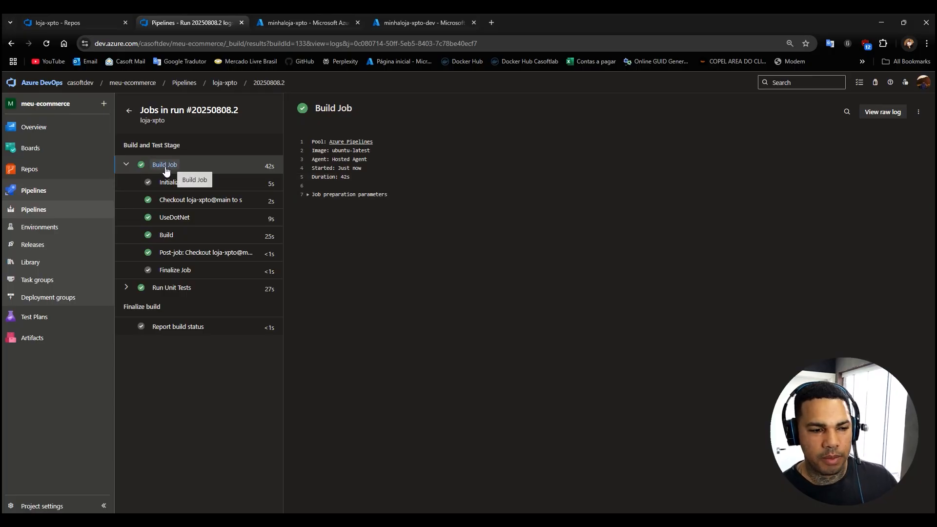
left_click(129, 292)
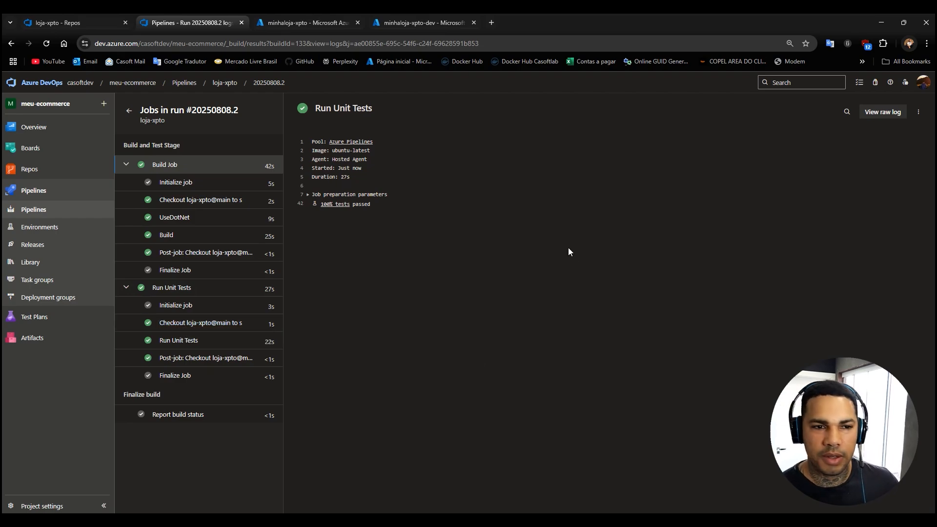
left_click(129, 110)
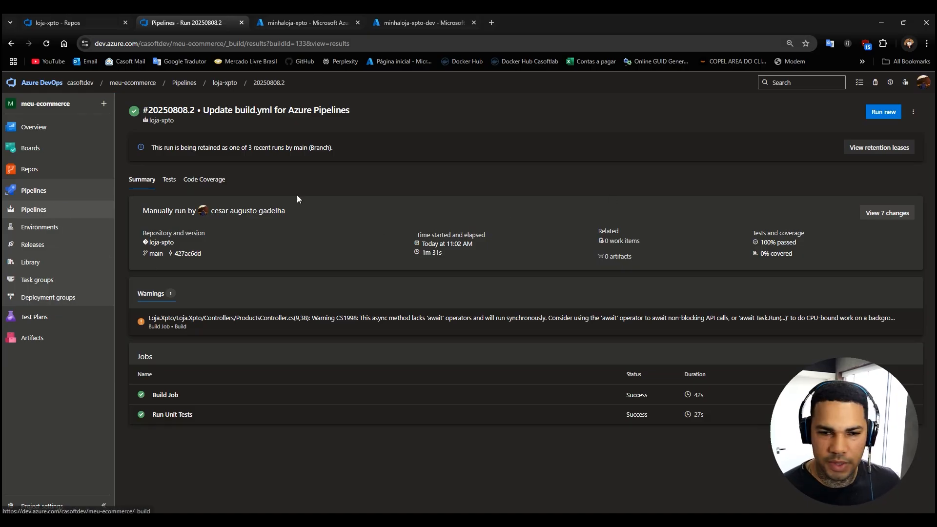
Rename the loja-xpto pipeline to loja-xpto-develop, leaving it in the root folder.
left_click(26, 190)
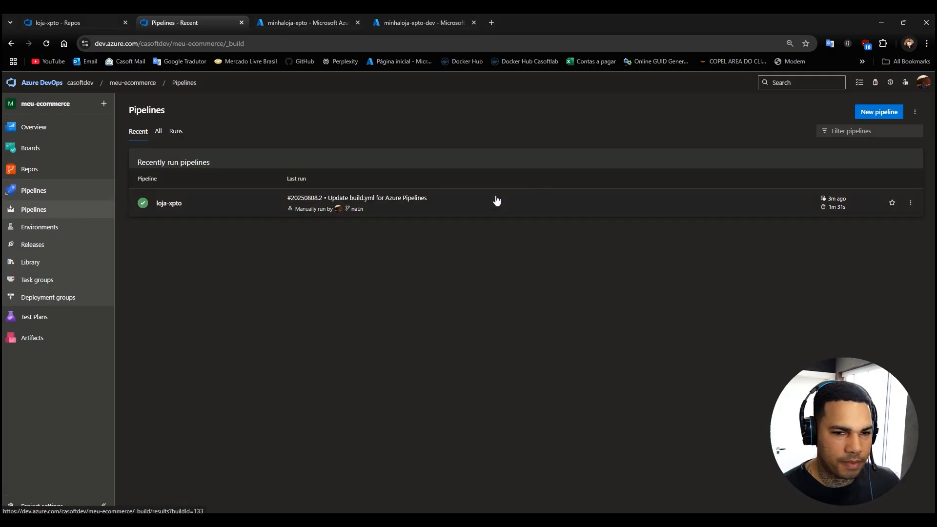
left_click(164, 135)
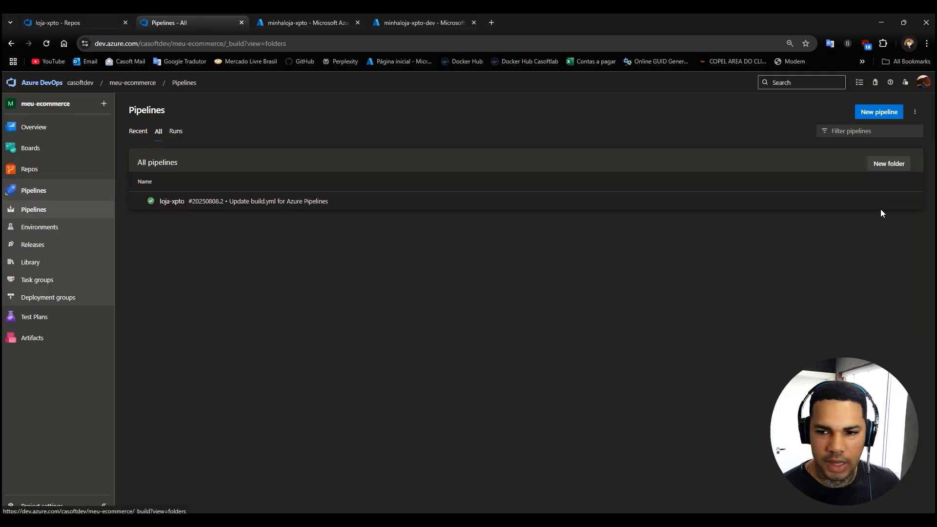
left_click(911, 201)
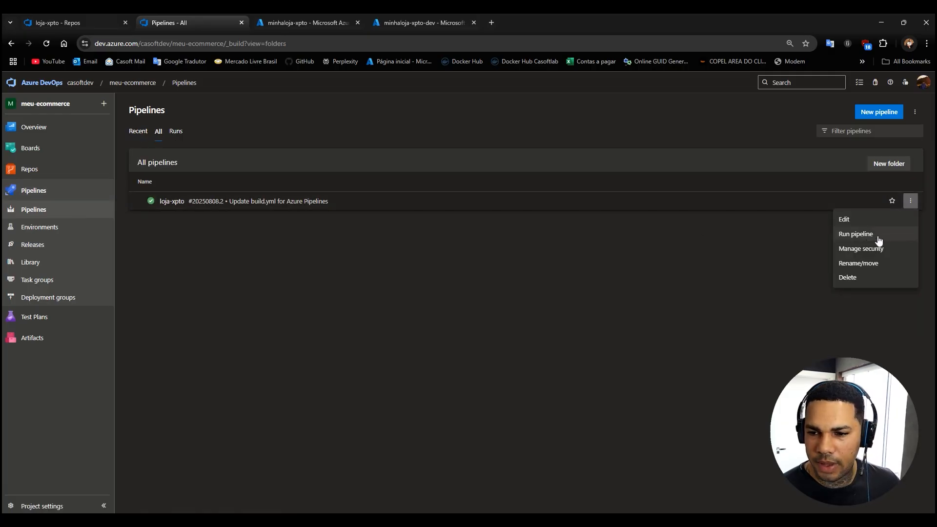
left_click(860, 263)
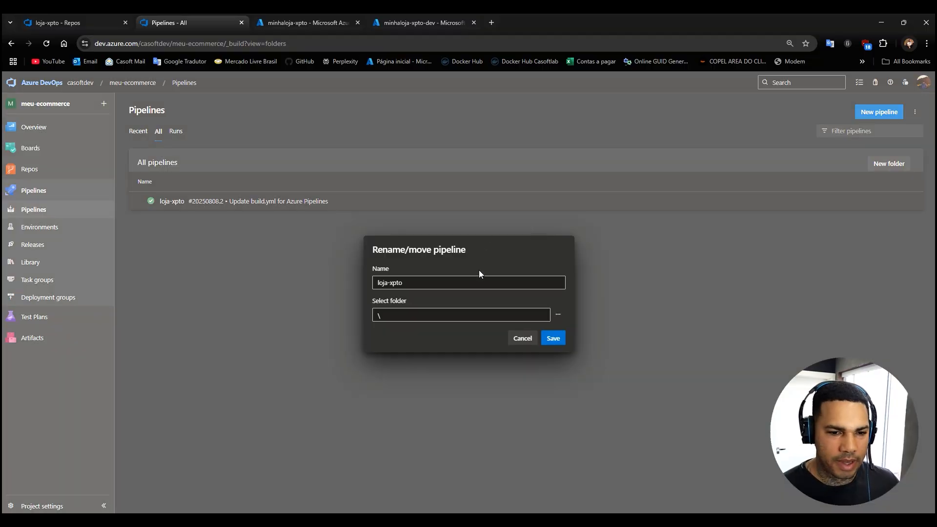
left_click(428, 282)
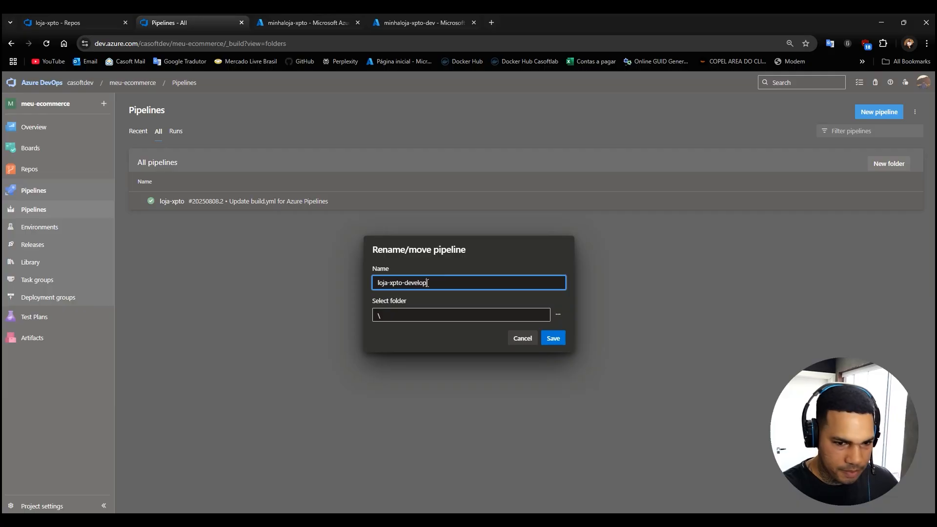
left_click(553, 338)
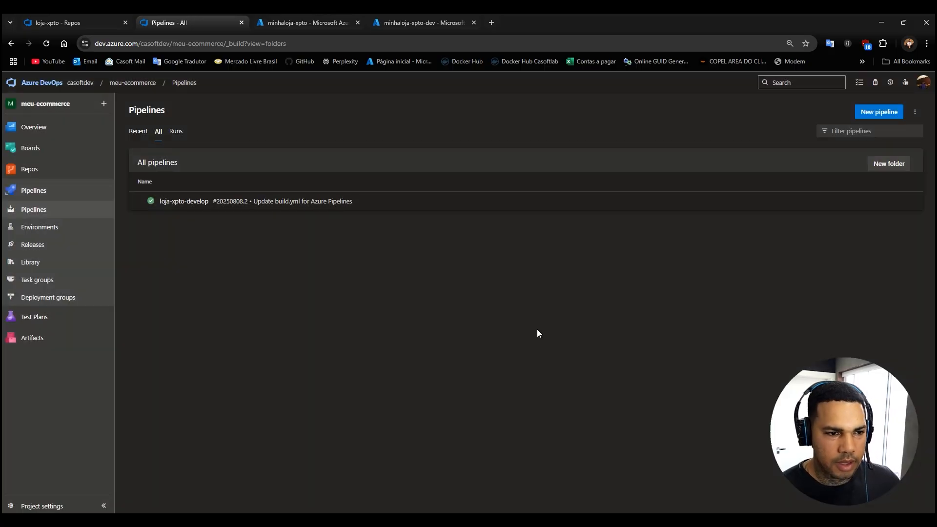
Create a new pipeline from the Azure Repos Git repository loja-xpto using the ASP.NET Core template.
left_click(869, 112)
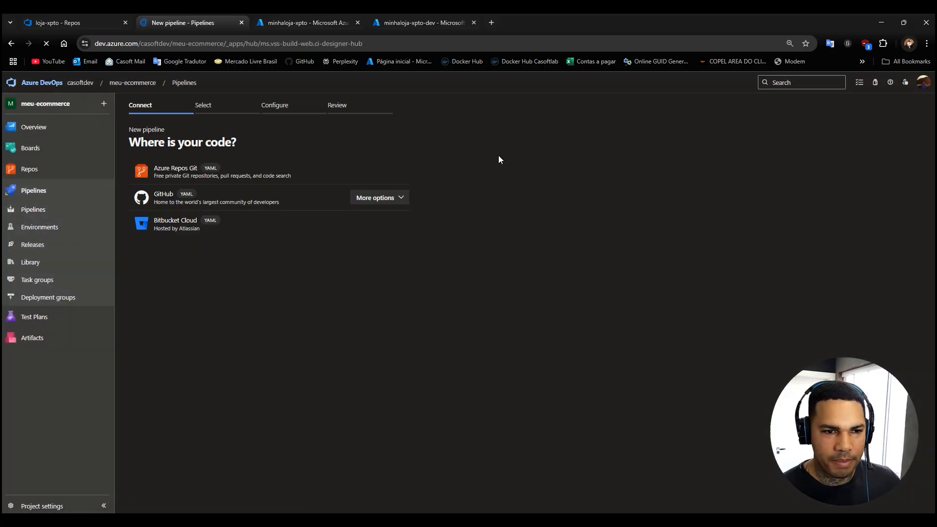
left_click(176, 166)
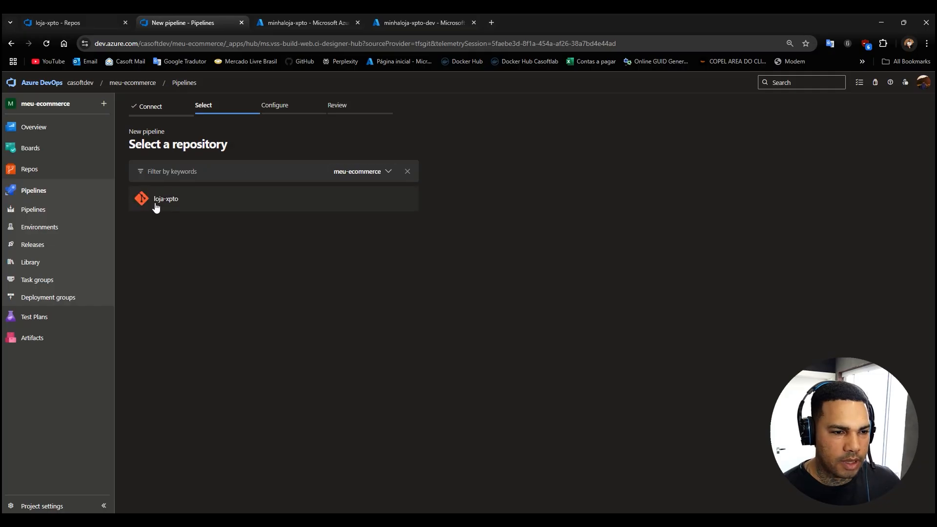
left_click(179, 206)
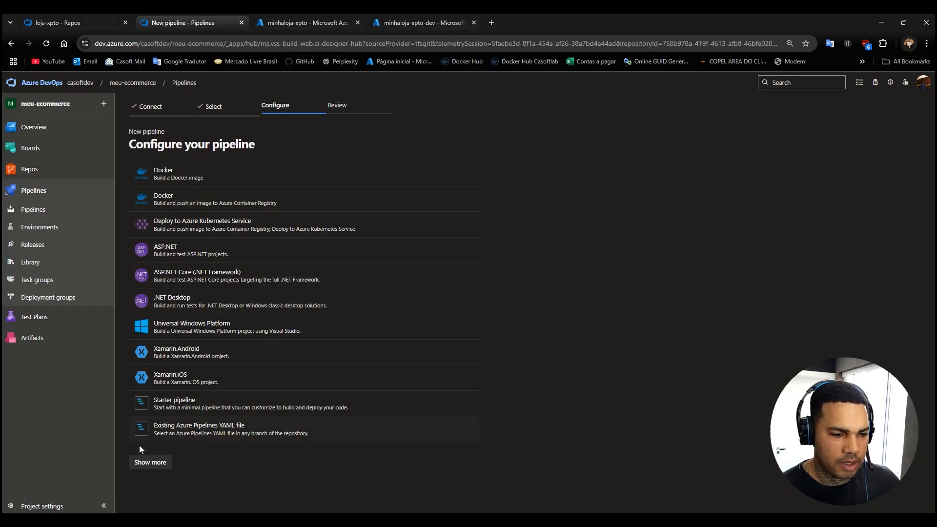
left_click(146, 459)
scroll(194, 433, "down", 1)
scroll(195, 433, "down", 1)
left_click(191, 438)
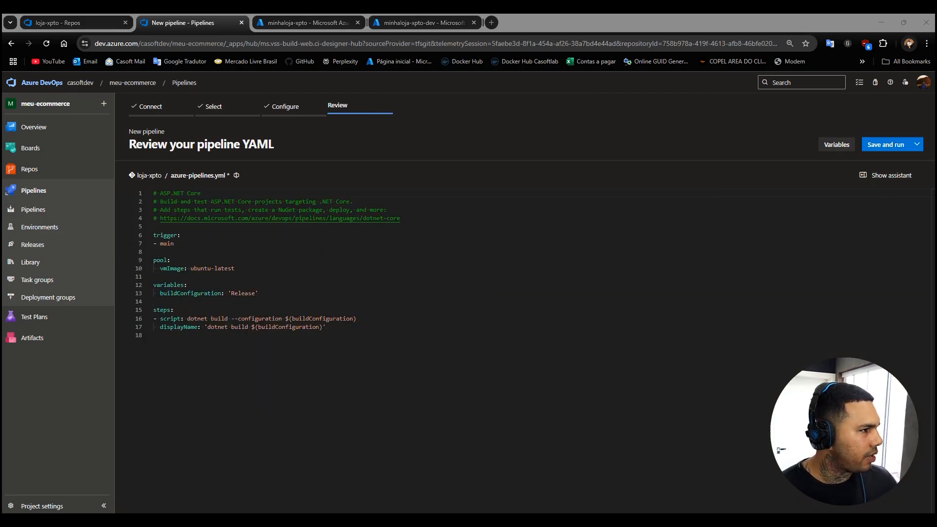
Replace the whole azure-pipelines.yml template with the copied pipeline and delete the commented develop line from the trigger branches.
left_click(218, 233)
key("ctrl+a")
key("ctrl+v")
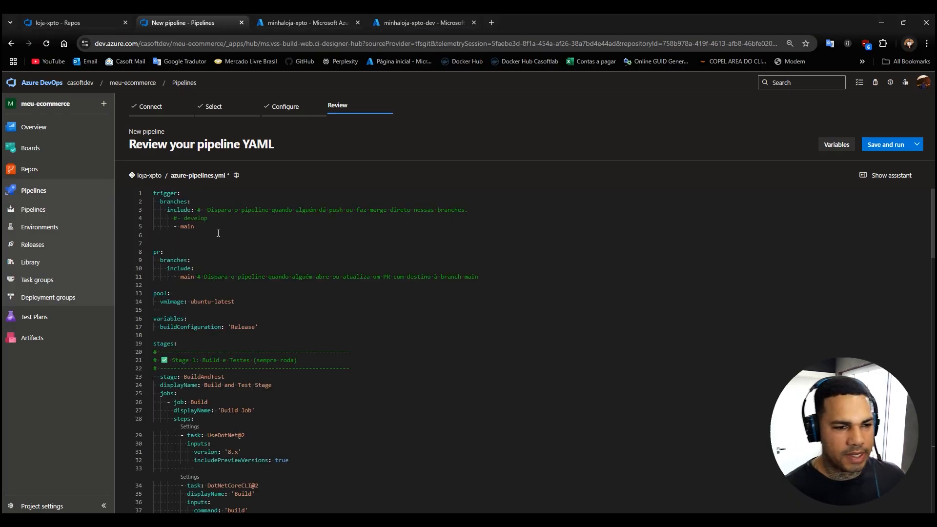
left_click_drag(212, 223, 132, 218)
key("BackSpace")
key("BackSpace")
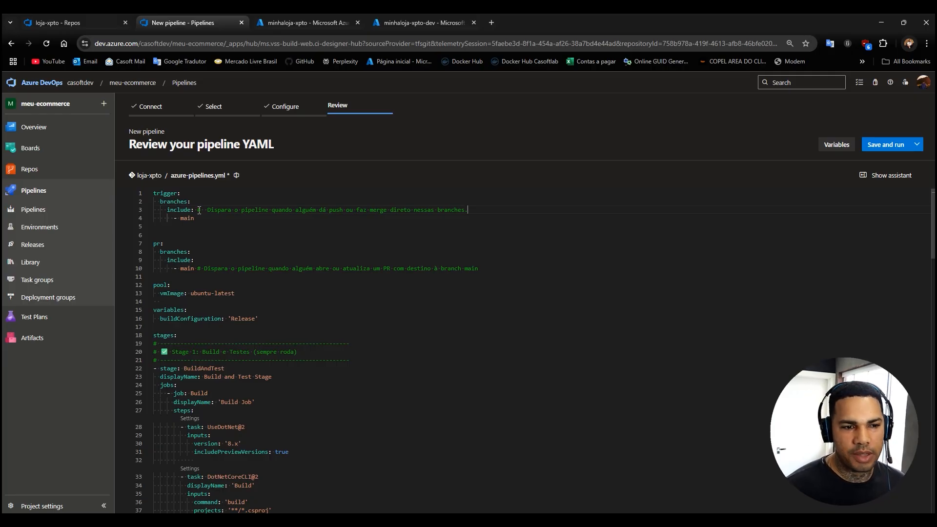
Review the trigger, pool and variables sections of azure-pipelines.yml and highlight the BuildAndTest stage with its Build and UnitTests jobs.
scroll(360, 462, "down", 8)
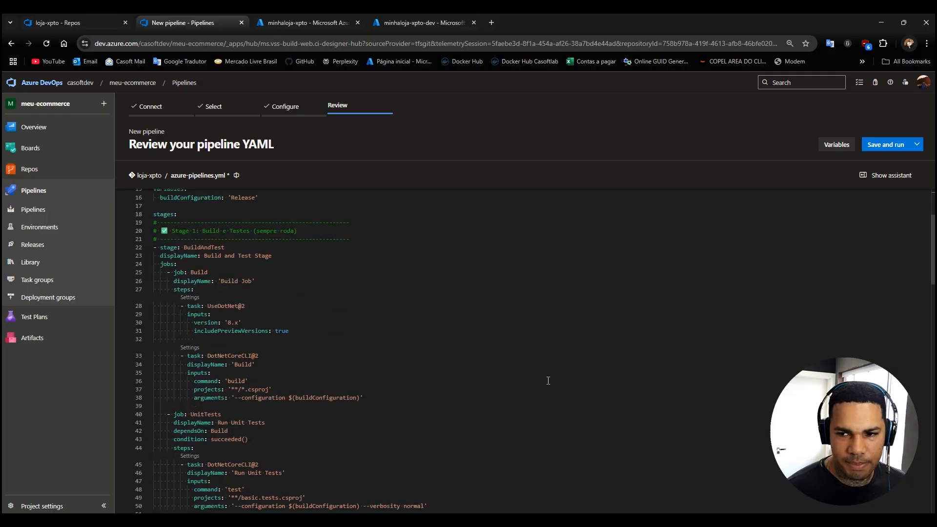
scroll(519, 406, "up", 6)
scroll(486, 449, "up", 3)
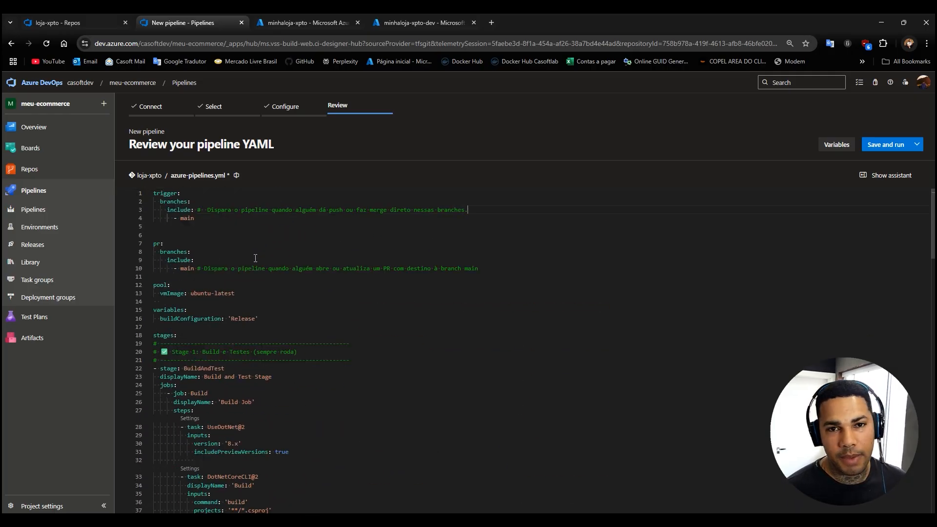
scroll(244, 288, "down", 4)
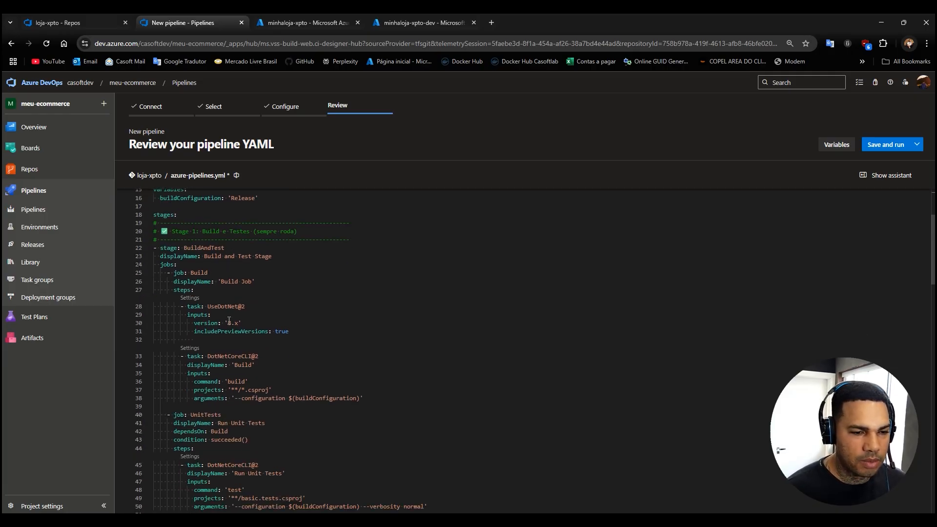
scroll(253, 313, "down", 2)
left_click_drag(422, 458, 148, 363)
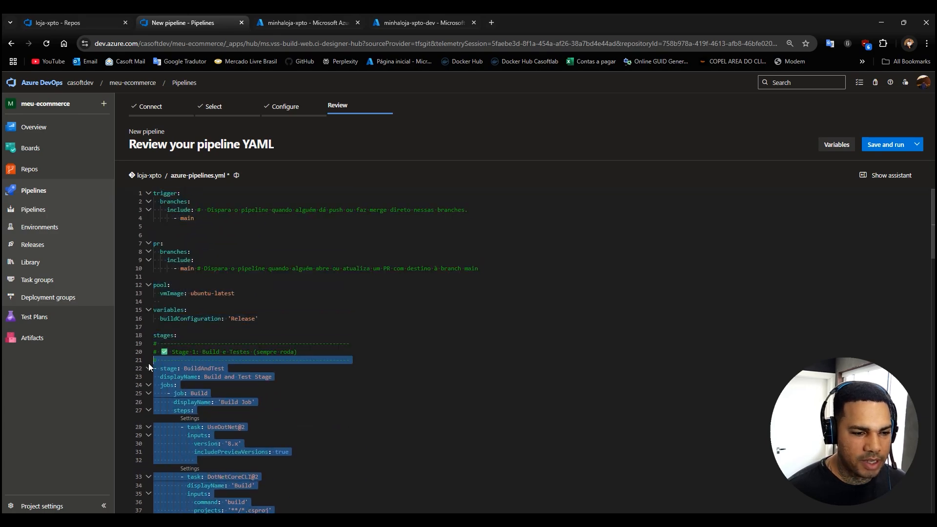
scroll(537, 314, "down", 4)
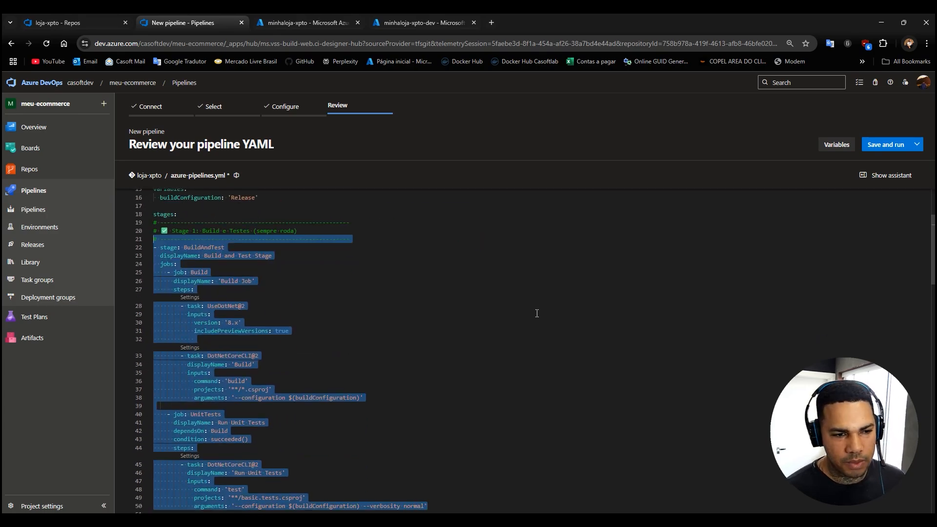
scroll(537, 313, "down", 2)
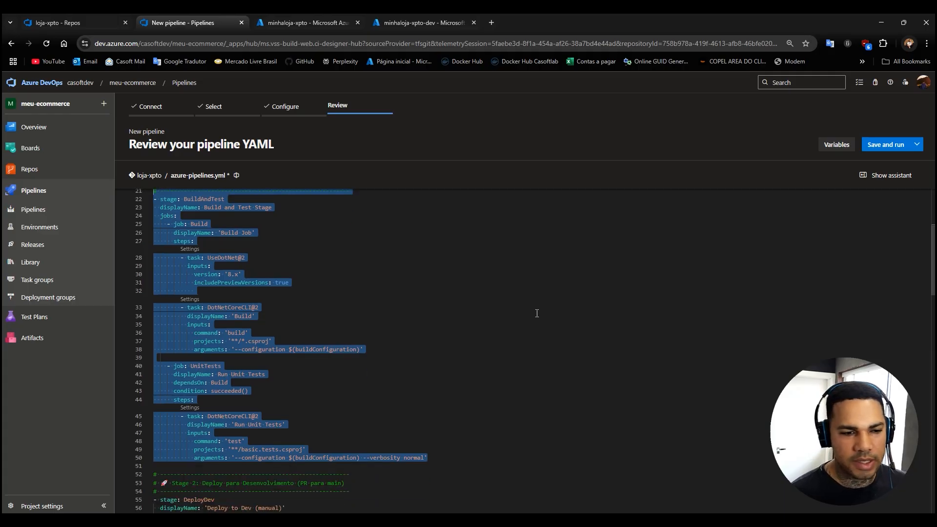
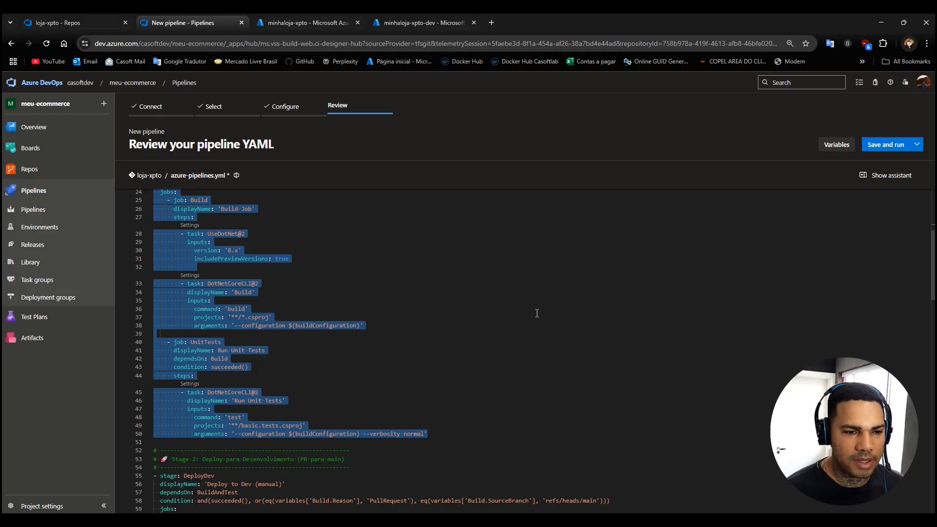
Re-read the Build and UnitTests jobs in azure-pipelines.yml and highlight the Run Unit Tests task.
left_click(537, 313)
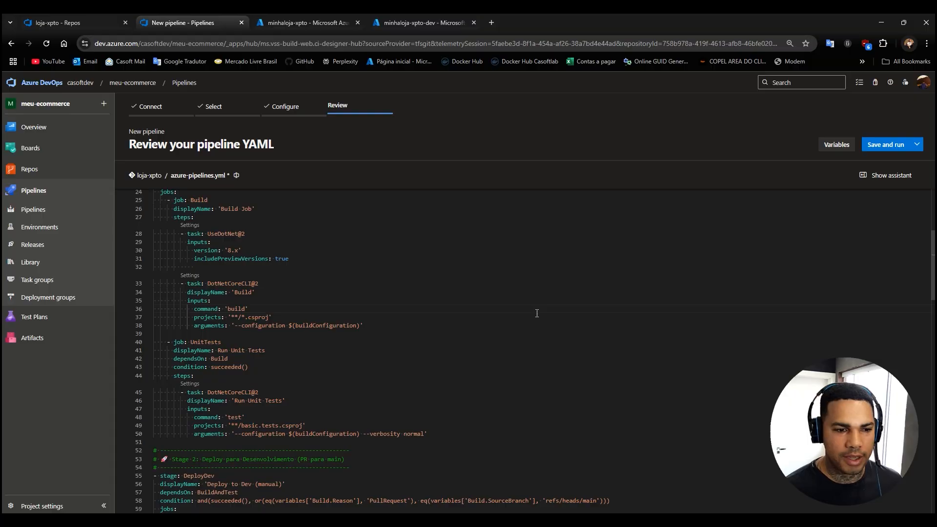
scroll(380, 269, "up", 1)
scroll(380, 270, "up", 5)
scroll(380, 270, "down", 8)
scroll(333, 262, "up", 2)
left_click_drag(431, 411, 248, 379)
left_click(274, 352)
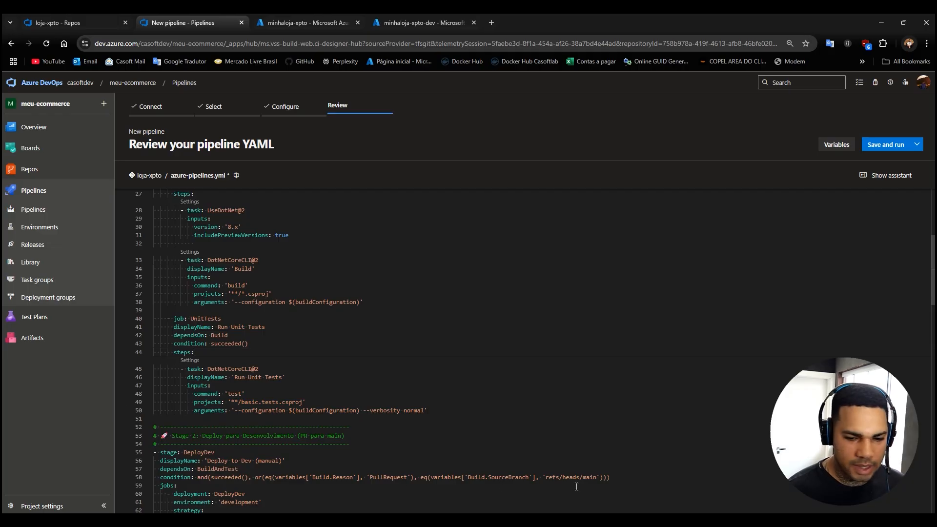
Copy the test project's name from Visual Studio and set the UnitTests projects path in the pipeline YAML to '**/Loja.Xpto.Test.csproj'.
left_click(535, 523)
left_click(577, 466)
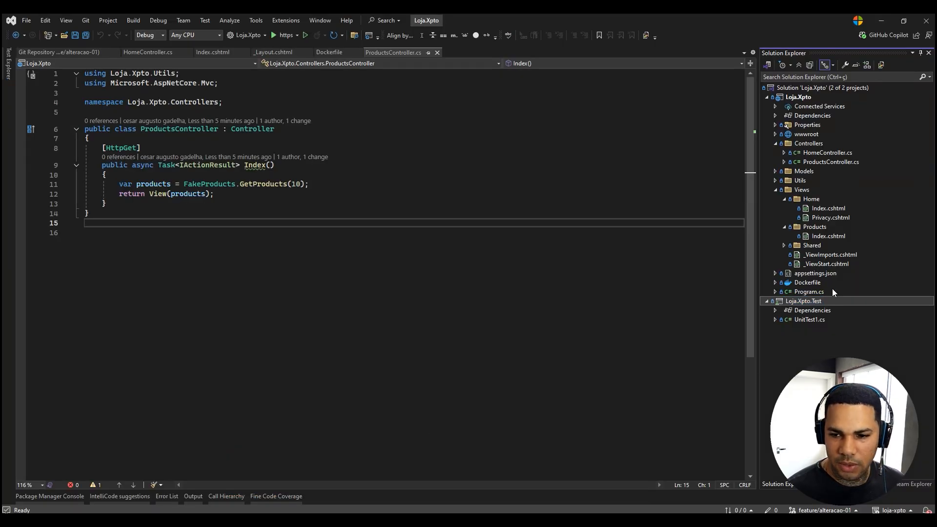
key("F2")
key("ctrl+c")
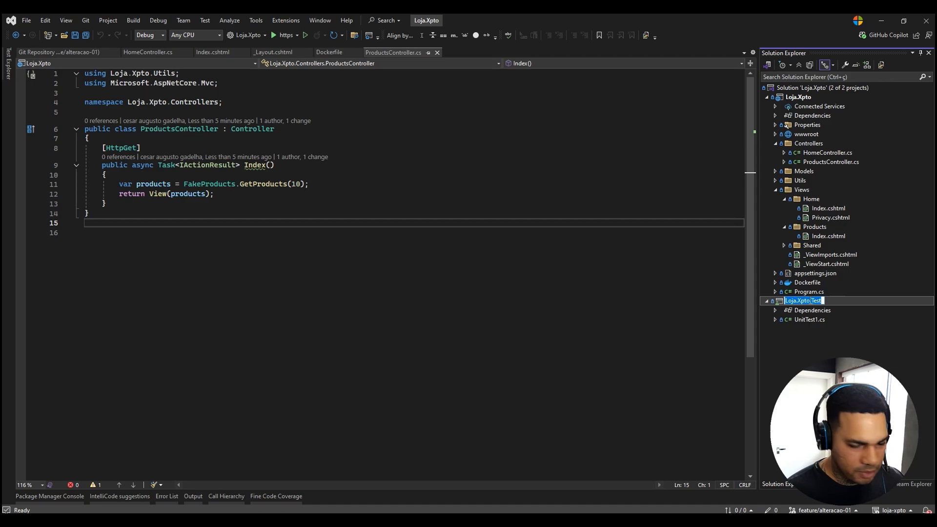
left_click(883, 21)
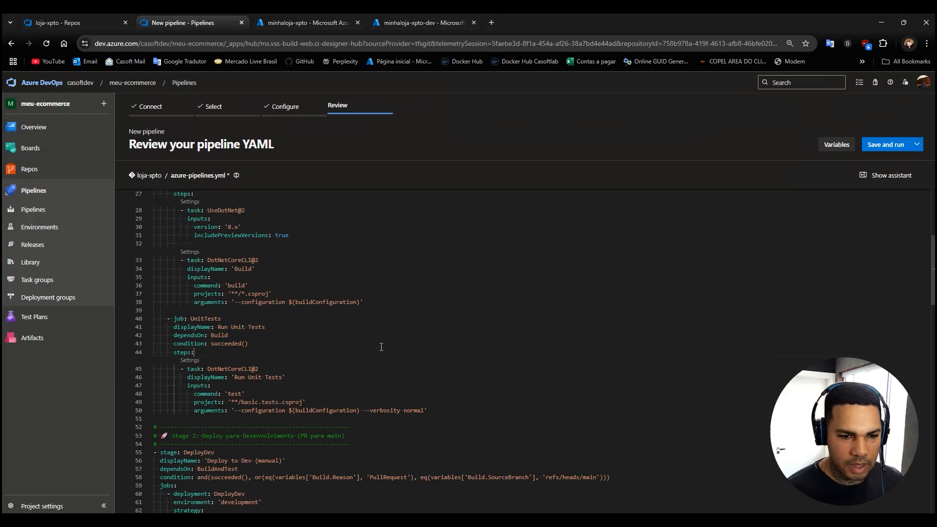
left_click_drag(242, 402, 281, 402)
key("ctrl+v")
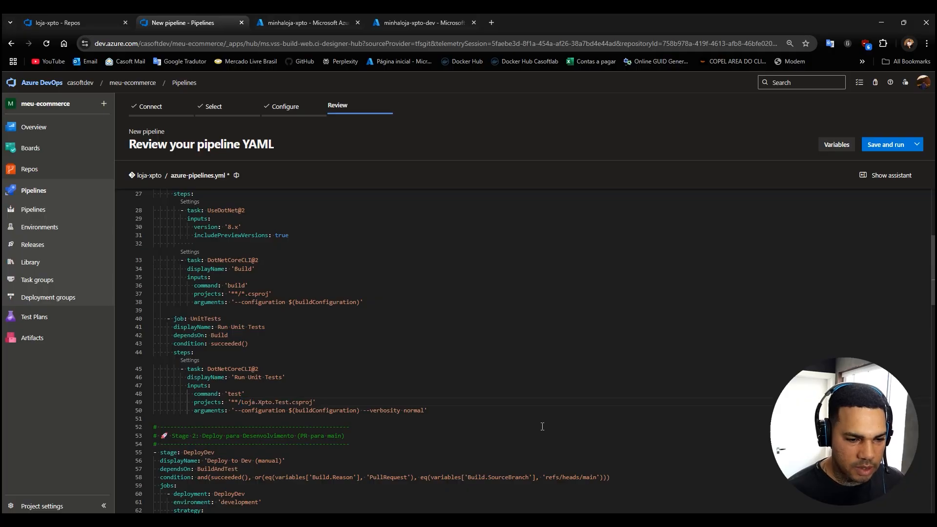
Review the start of the DeployDev stage and trace its dependsOn value BuildAndTest back to the first stage.
scroll(539, 425, "down", 3)
scroll(360, 391, "down", 2)
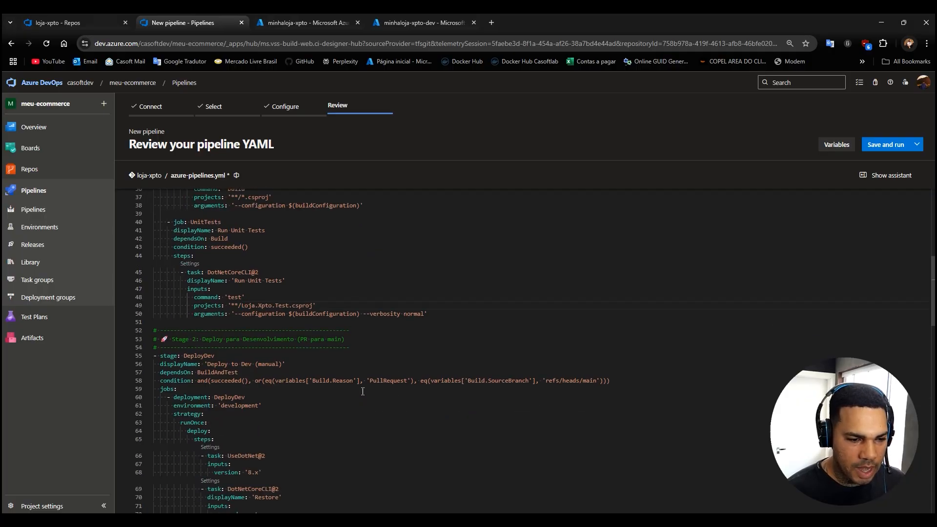
scroll(283, 315, "up", 3)
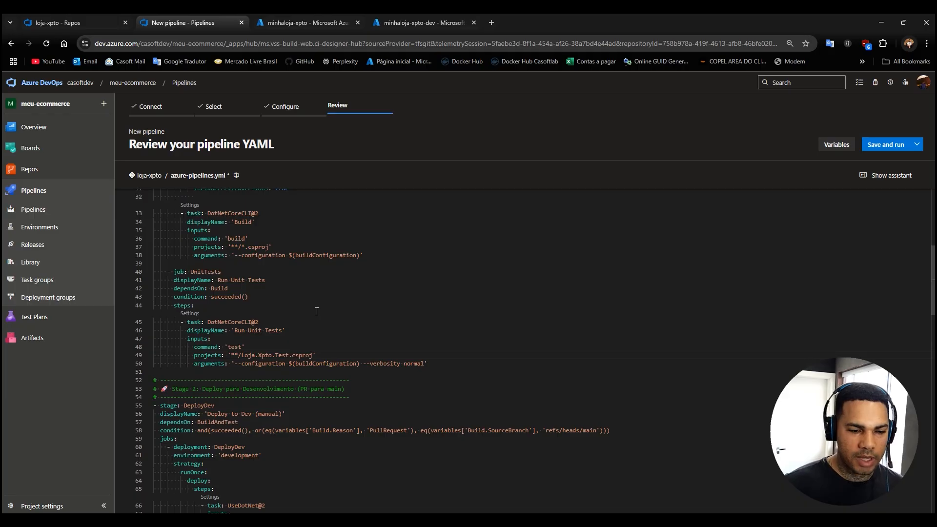
scroll(317, 312, "down", 3)
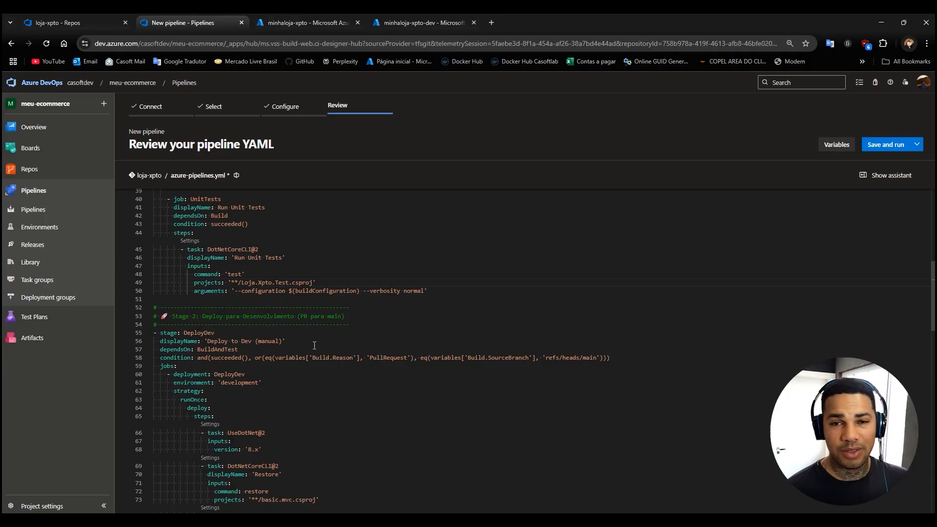
scroll(343, 309, "down", 1)
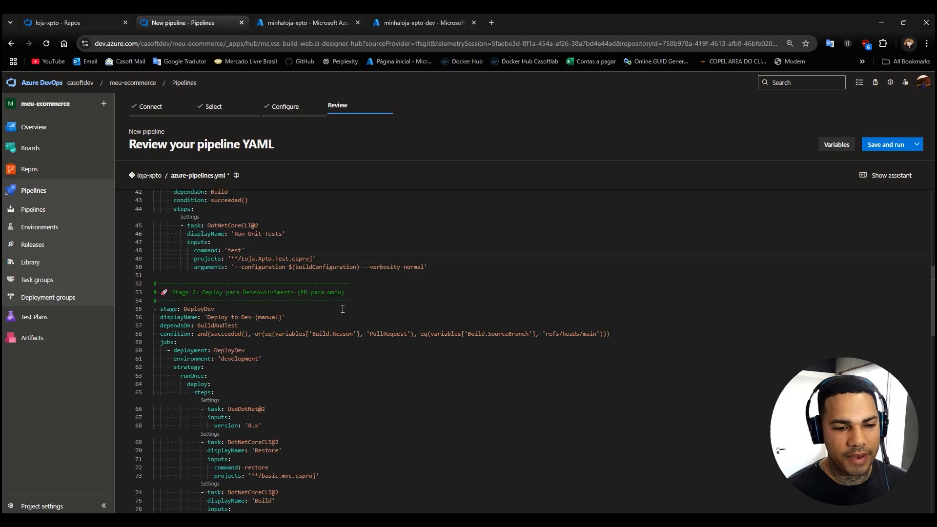
scroll(343, 310, "down", 2)
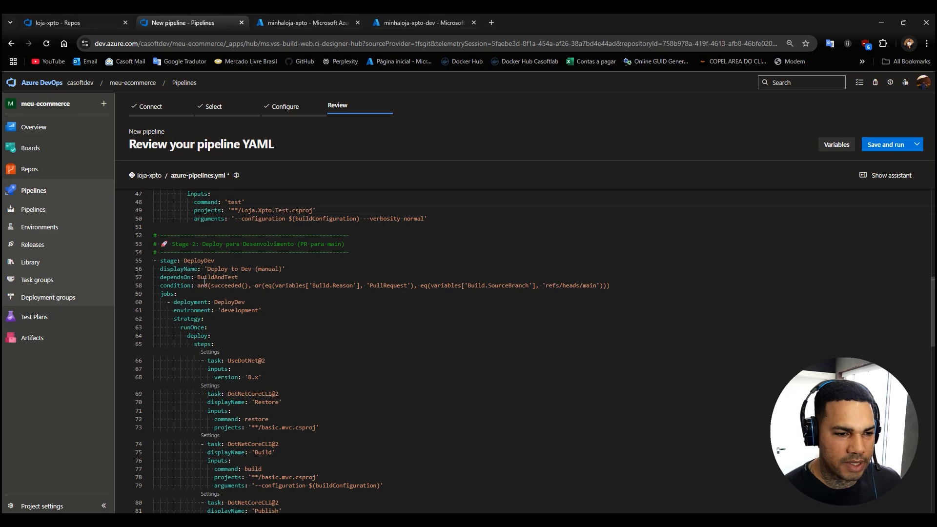
scroll(212, 297, "up", 3)
double_click(165, 352)
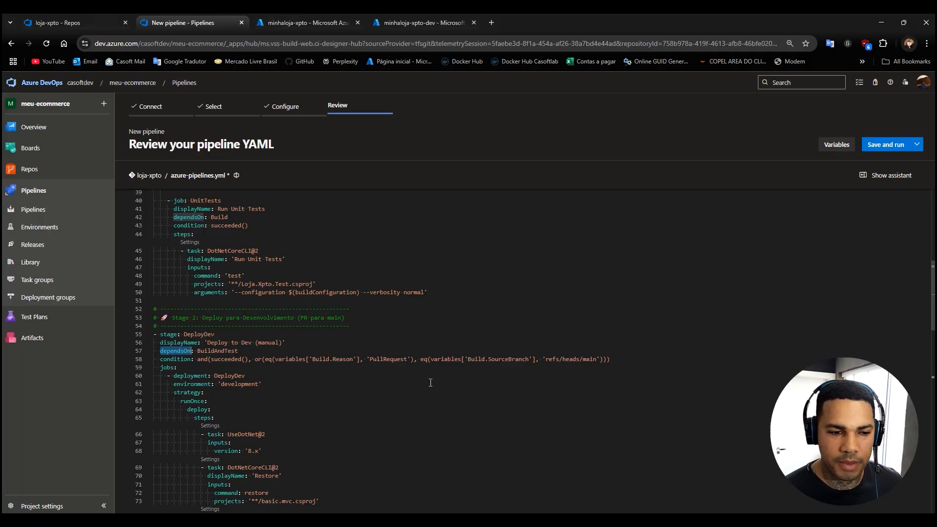
double_click(220, 351)
scroll(215, 332, "up", 6)
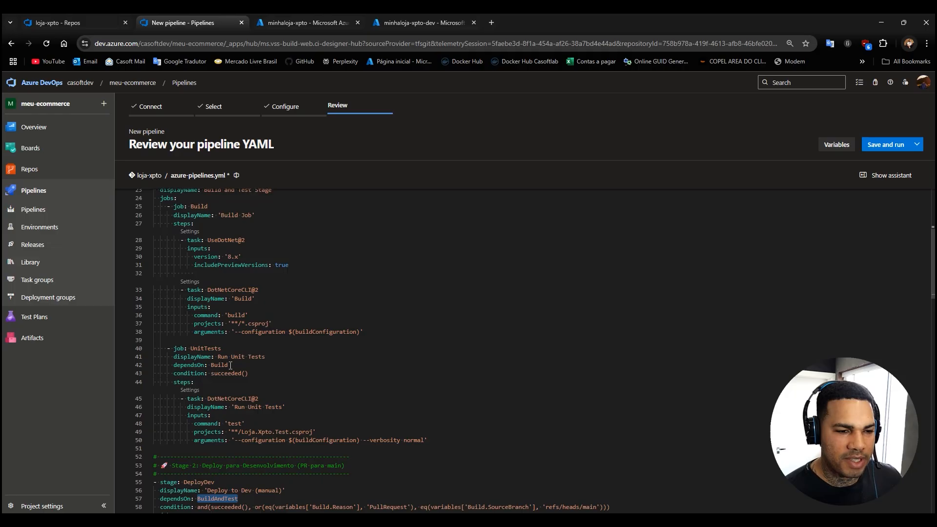
scroll(210, 337, "down", 6)
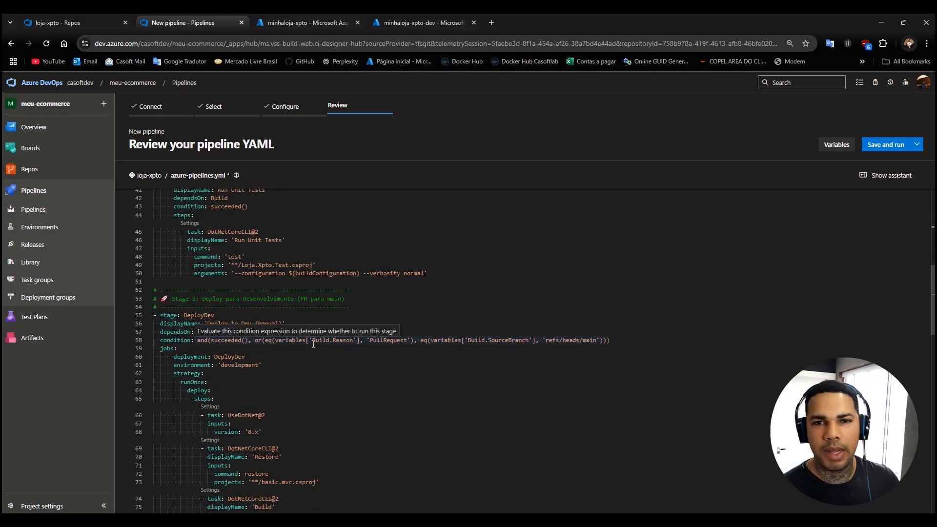
left_click(297, 396)
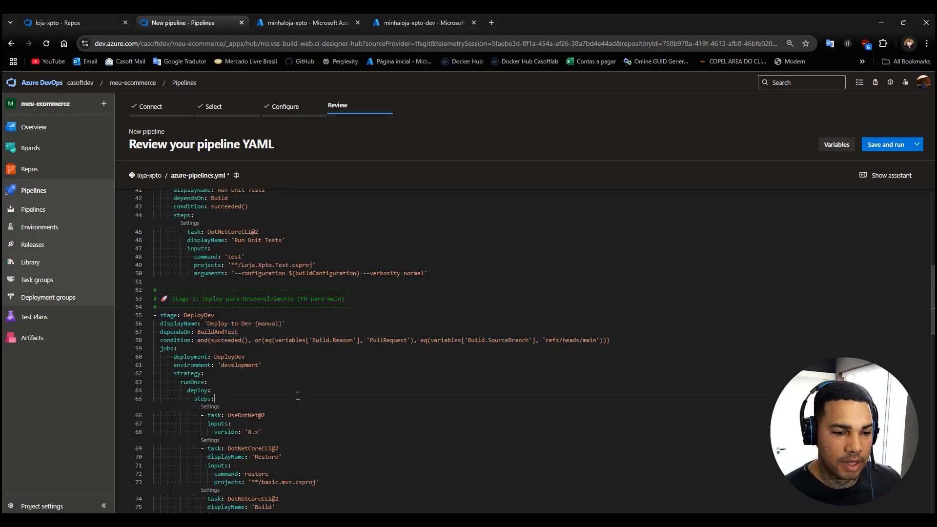
Examine the succeeded() check and the Build.Reason PullRequest comparison in the DeployDev condition, relating them to the BuildAndTest dependency.
double_click(229, 341)
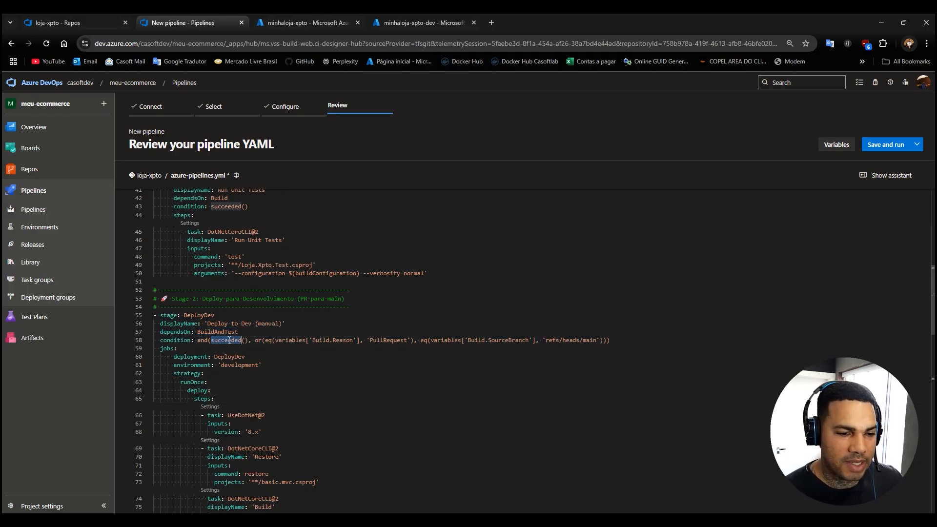
double_click(215, 333)
double_click(172, 333)
double_click(209, 333)
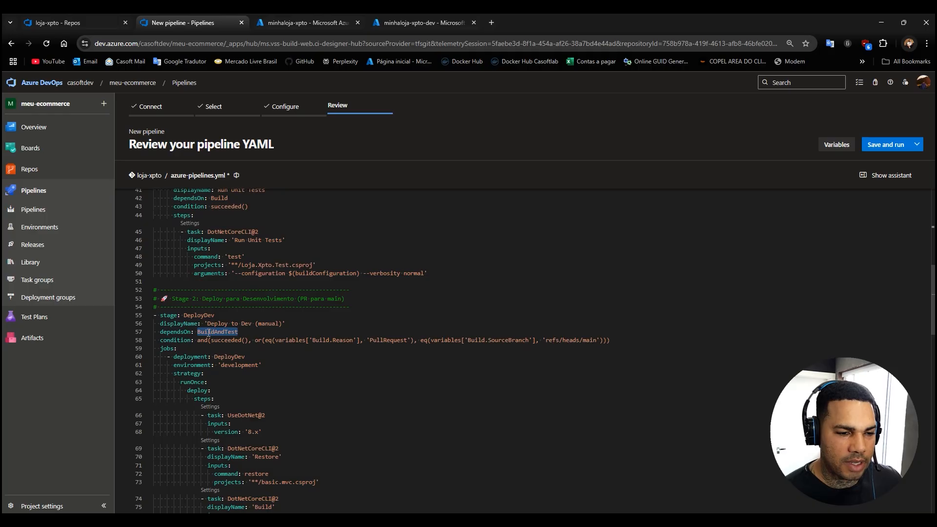
double_click(228, 341)
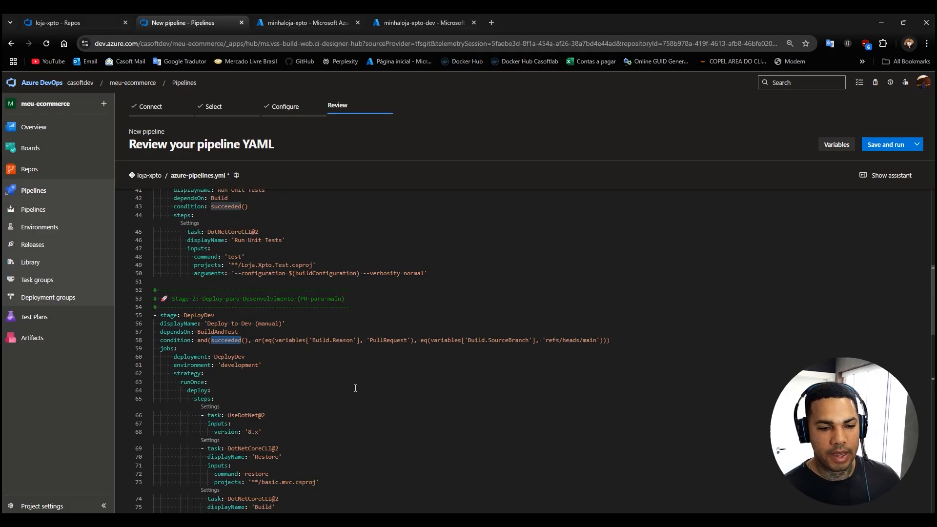
double_click(384, 341)
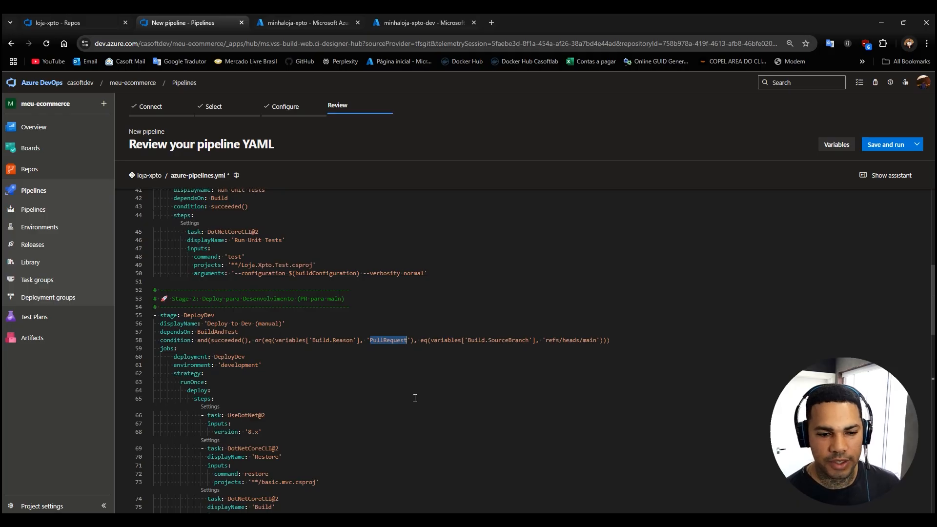
left_click(268, 342)
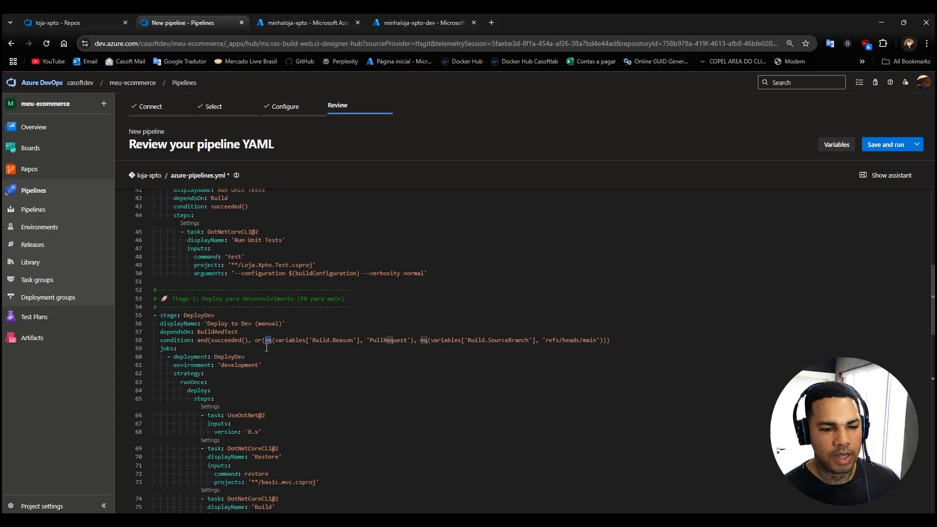
left_click(341, 340)
double_click(388, 340)
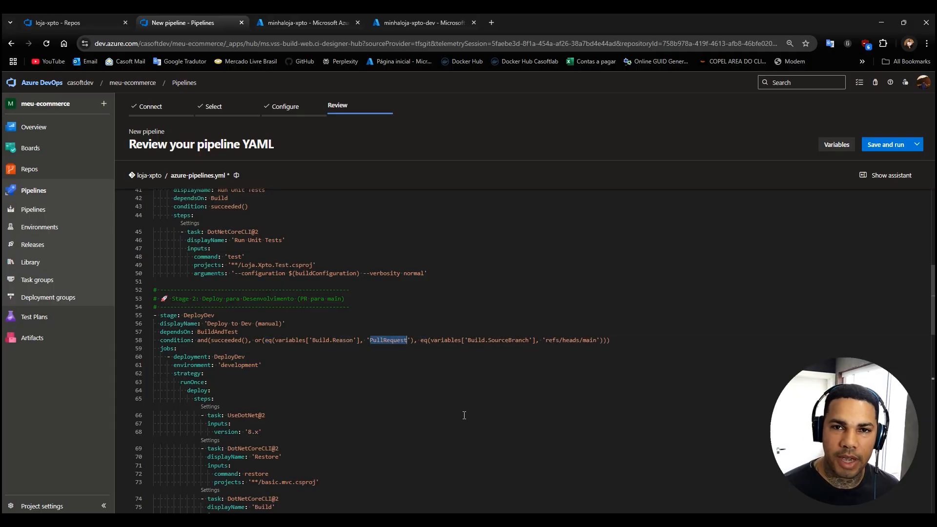
Highlight the Build.SourceBranch refs/heads/main clause of the DeployDev condition and compare it with the PullRequest clause.
double_click(506, 341)
left_click(596, 344)
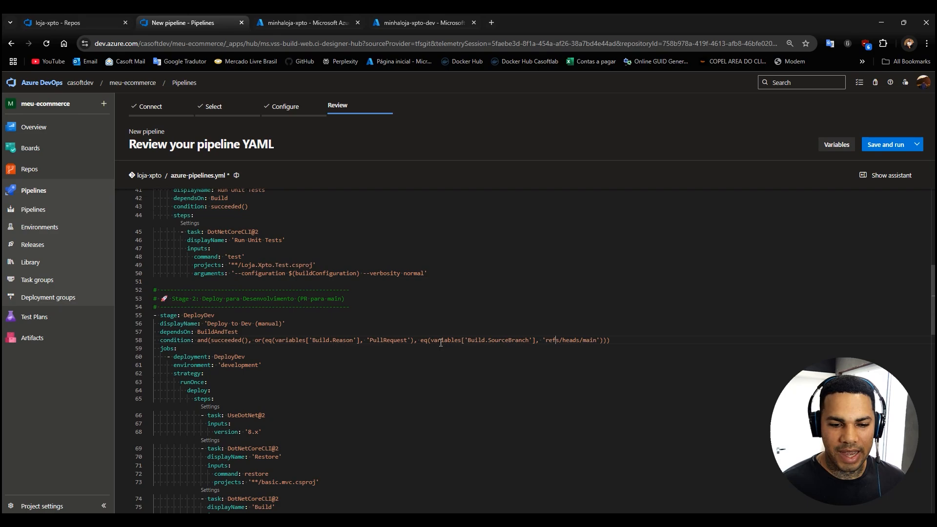
left_click_drag(420, 340, 606, 342)
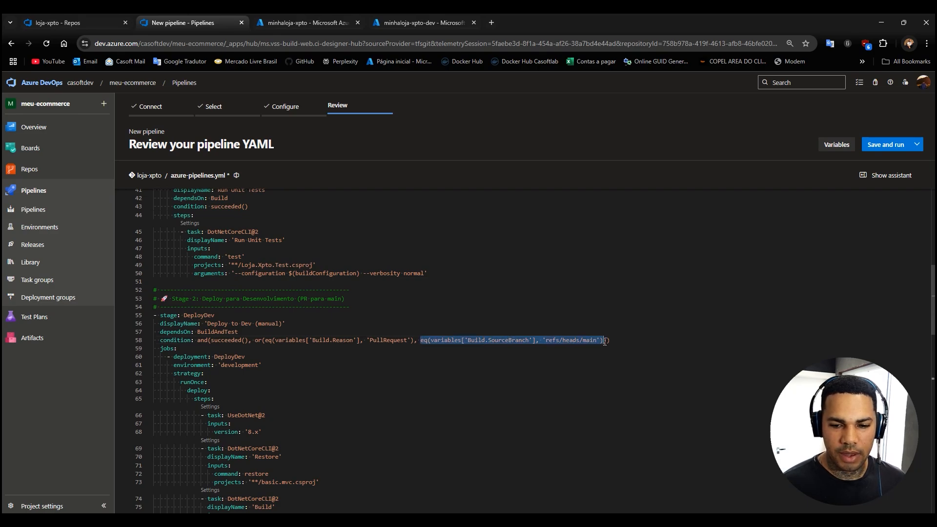
left_click(477, 351)
left_click_drag(422, 340, 603, 339)
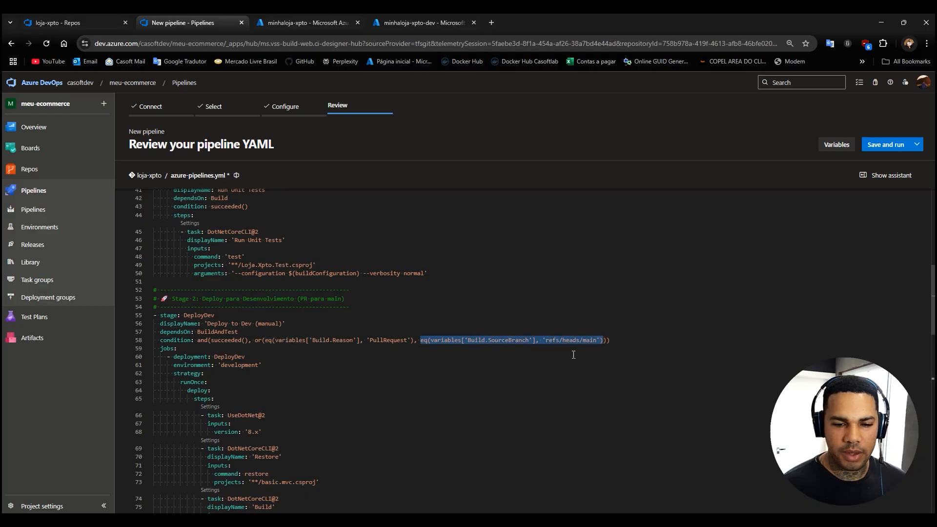
left_click(435, 381)
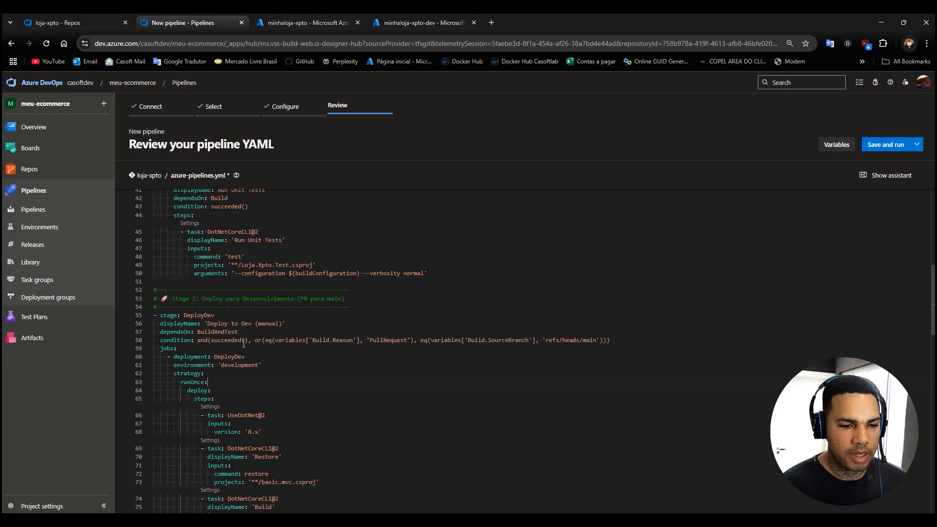
left_click(201, 341)
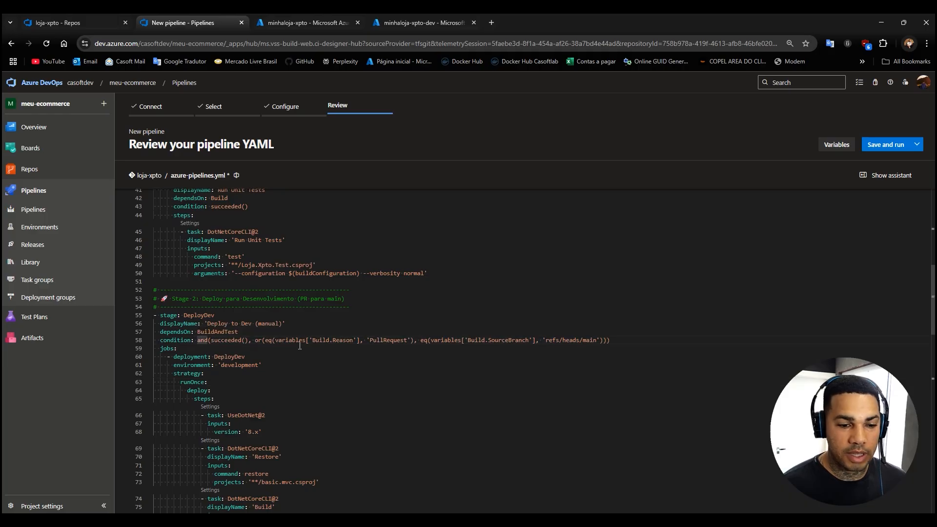
left_click_drag(255, 341, 413, 343)
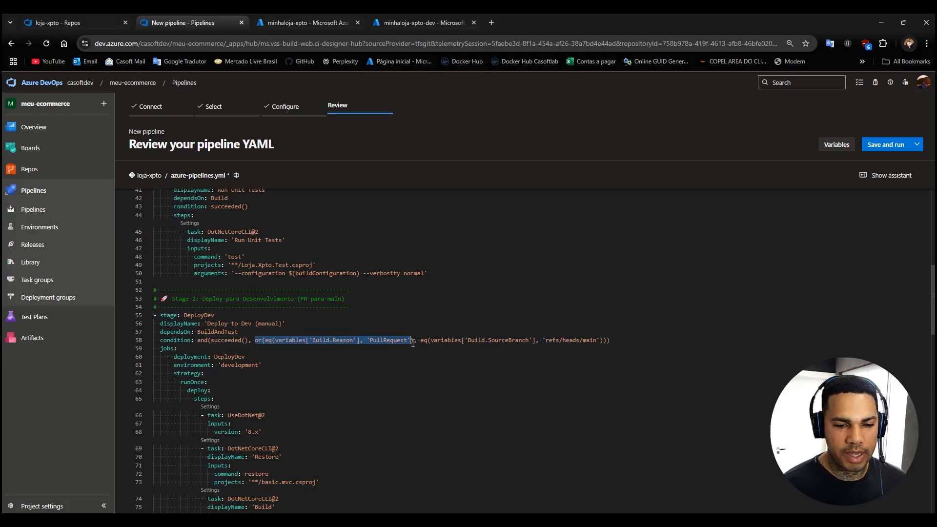
left_click(303, 369)
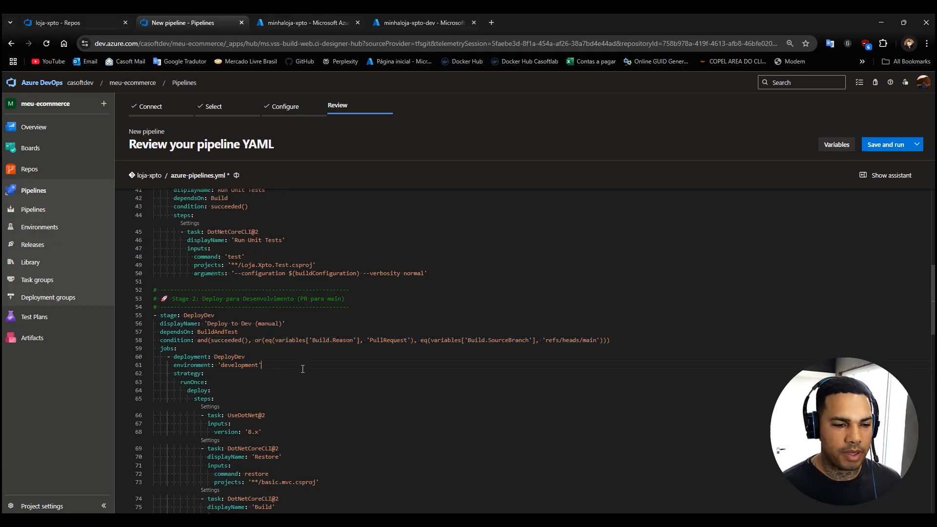
Recheck the DeployDev stage's BuildAndTest dependency and examine its jobs section, highlighting the deployment key and its DeployDev name.
left_click(239, 350)
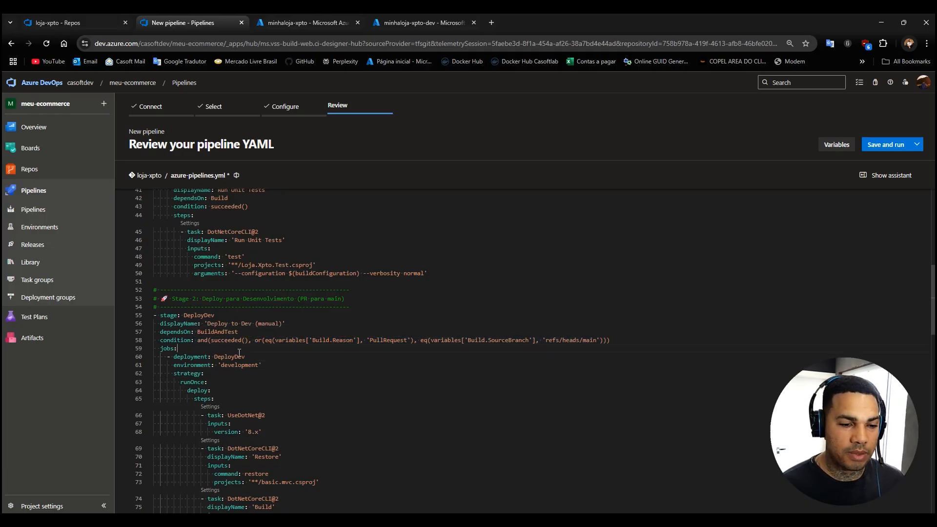
double_click(215, 334)
scroll(228, 327, "up", 5)
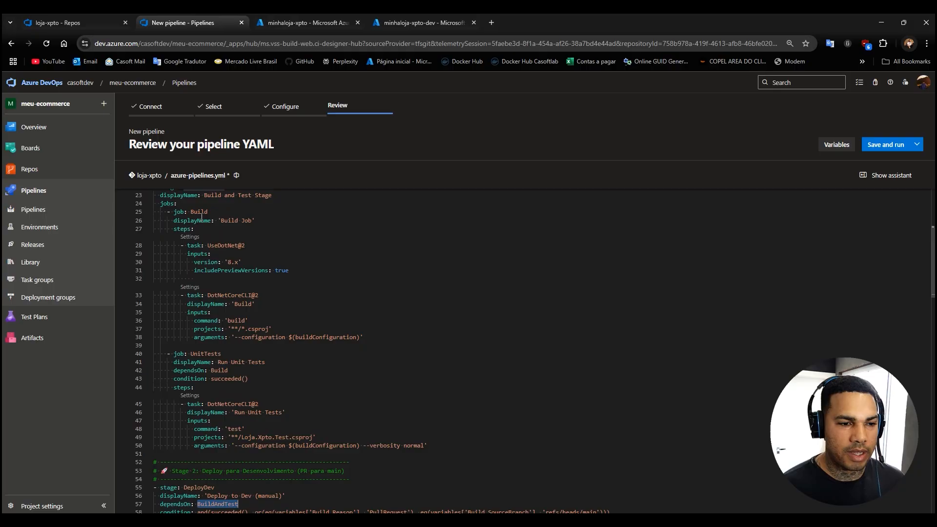
scroll(202, 217, "down", 4)
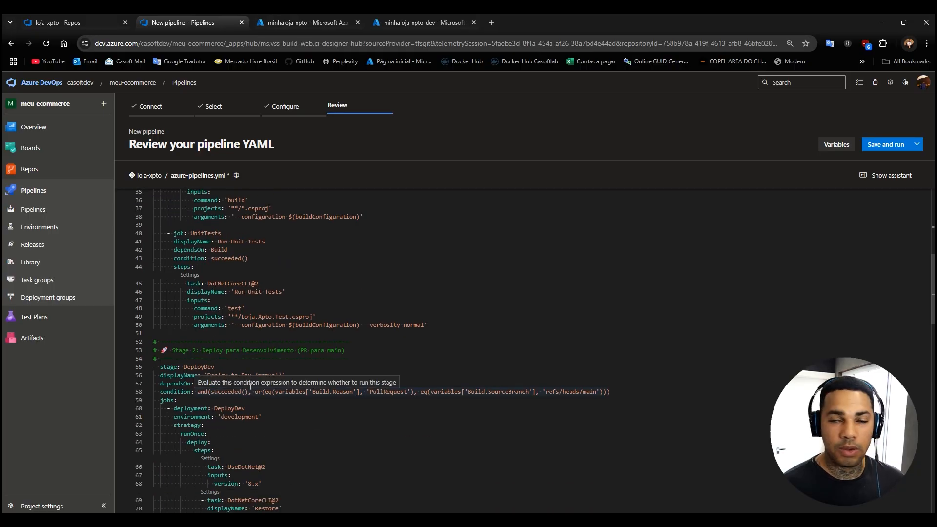
scroll(235, 396, "down", 6)
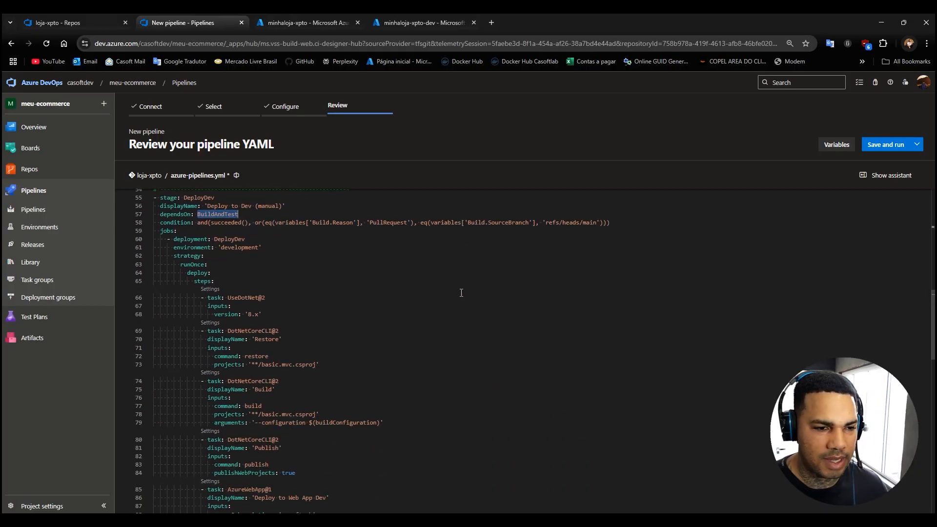
scroll(215, 252, "down", 4)
scroll(225, 255, "up", 4)
double_click(167, 233)
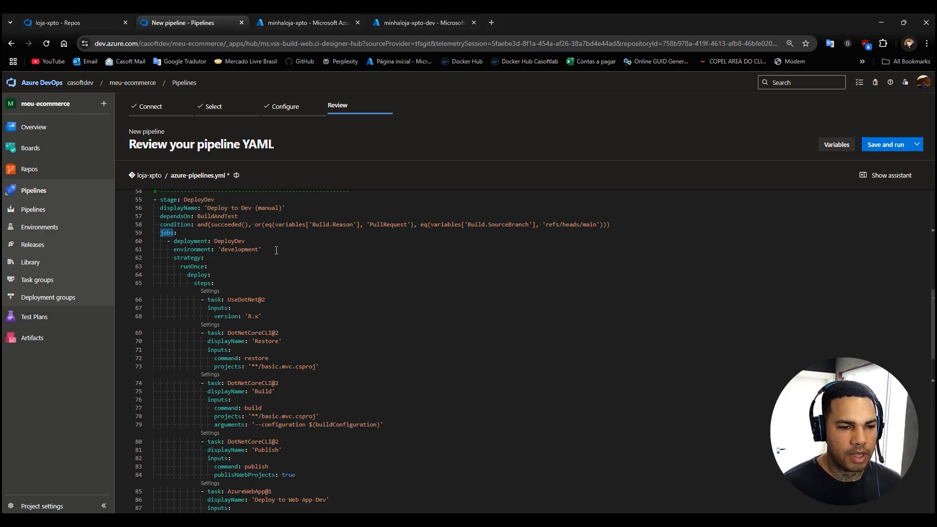
double_click(189, 242)
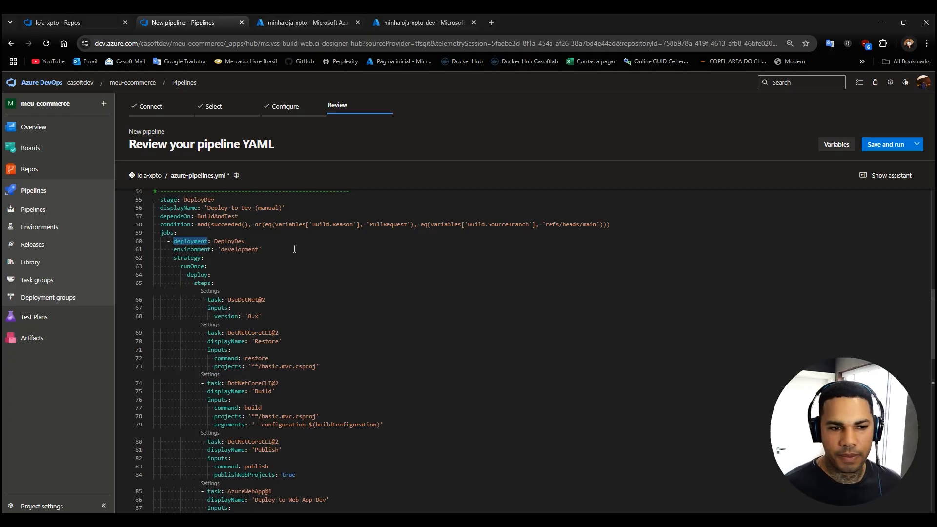
double_click(229, 242)
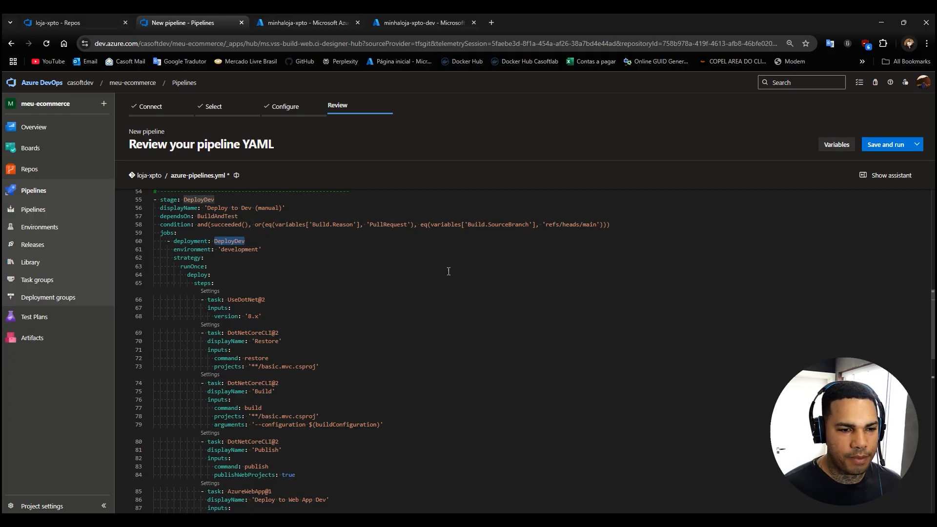
Examine the DeployDev job's development environment and runOnce strategy, and highlight its UseDotNet@2 task with version 8.x.
double_click(187, 250)
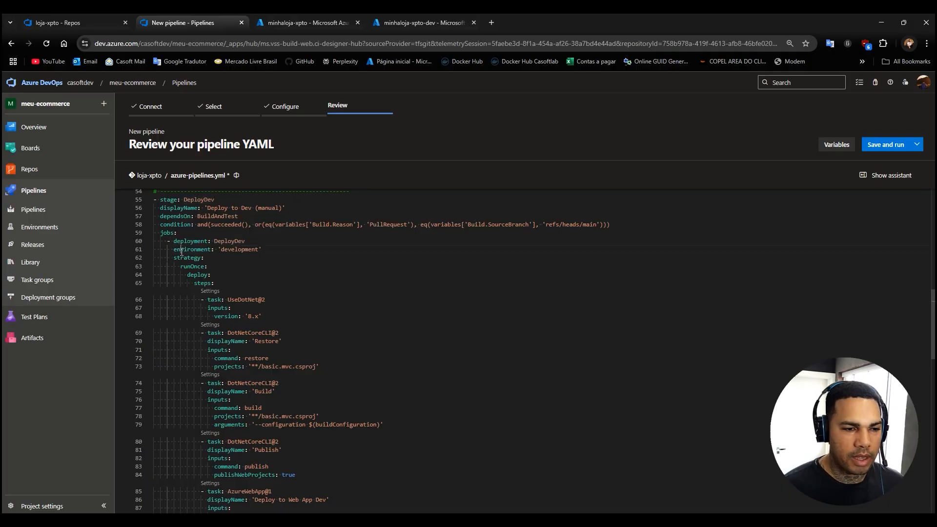
double_click(241, 250)
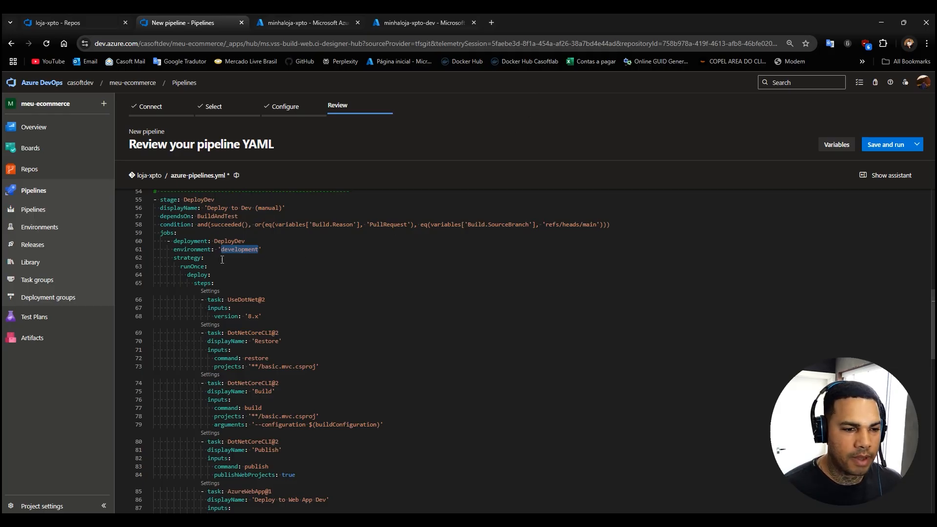
double_click(192, 266)
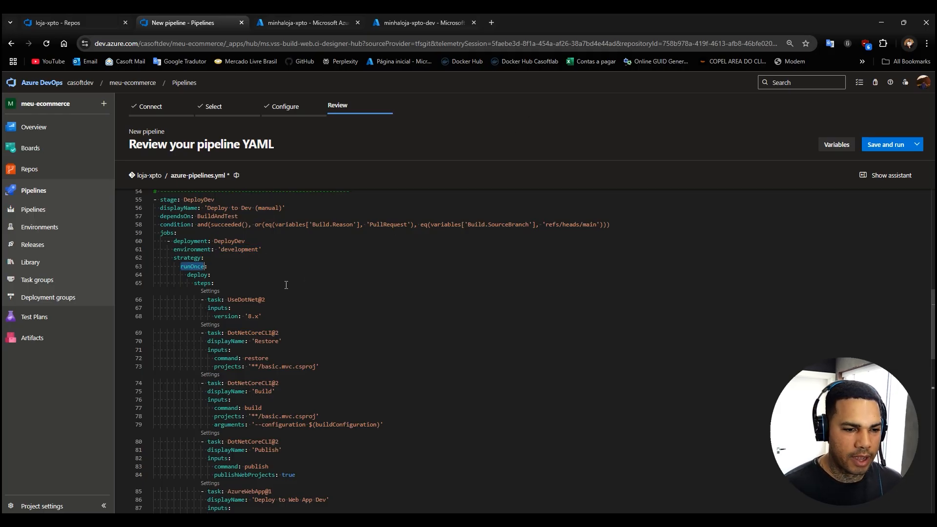
scroll(286, 285, "down", 1)
scroll(269, 295, "down", 1)
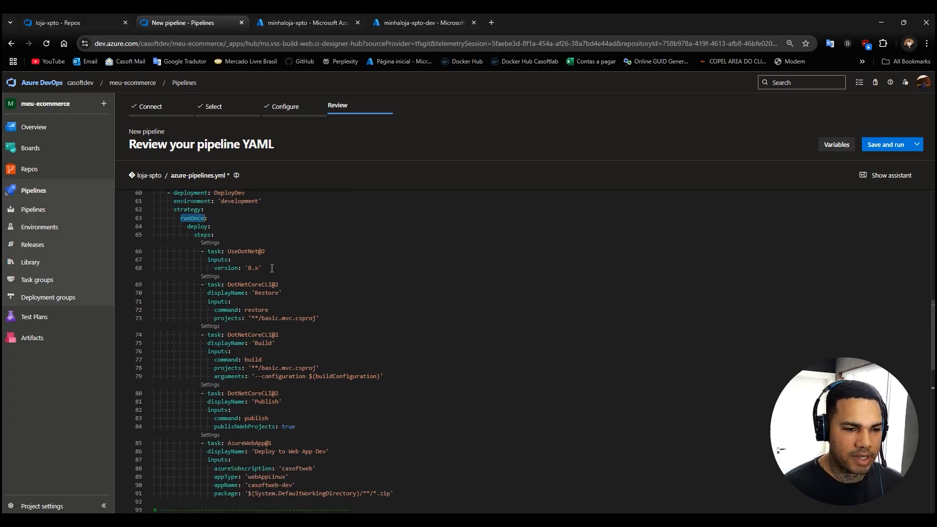
left_click_drag(272, 268, 162, 252)
scroll(337, 276, "down", 2)
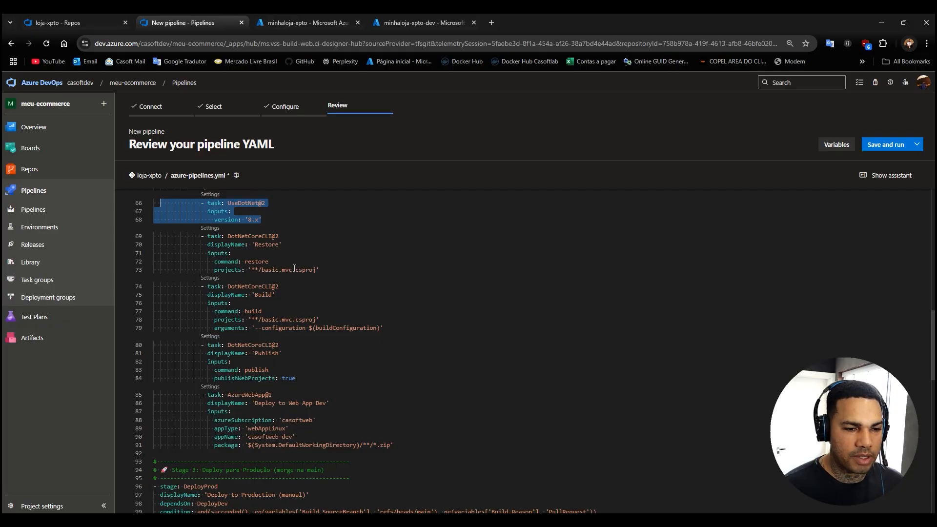
Switch to Visual Studio, copy the Loja.Xpto project name from the solution tree, and return to the pipeline YAML.
mouse_move(536, 520)
left_click(588, 473)
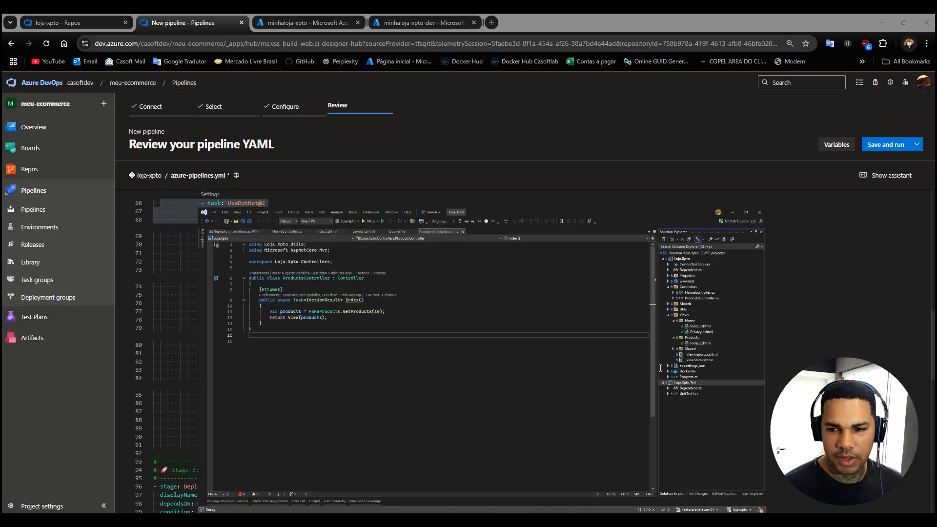
left_click(806, 98)
key("F2")
key("ctrl+c")
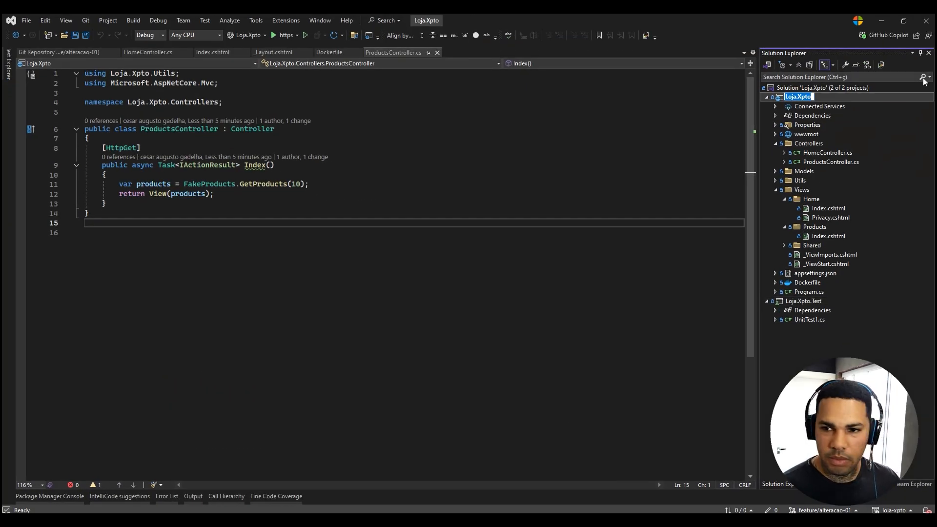
left_click(882, 20)
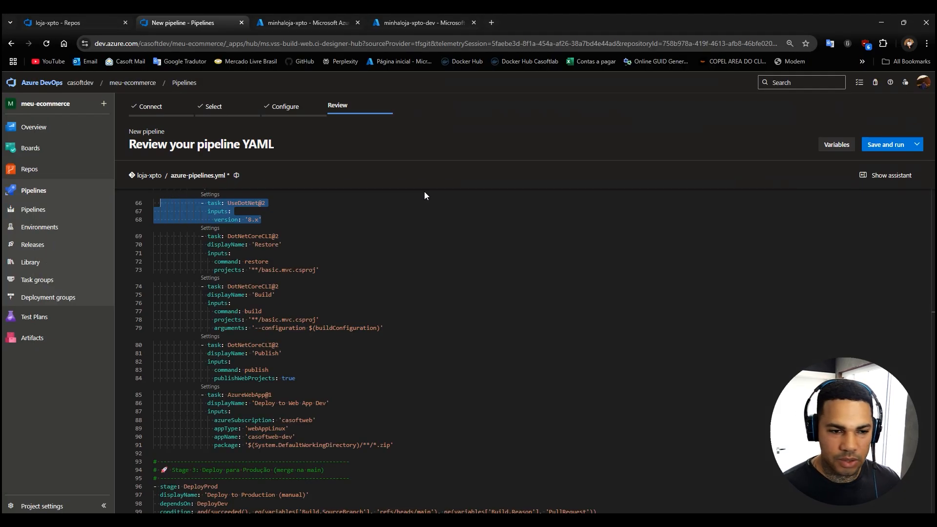
Set the DeployDev project paths to '**Loja.Xpto.csproj' for the Build task and '**/Loja.Xpto.csproj' for the Restore task.
left_click_drag(258, 320, 293, 320)
key("ctrl+v")
left_click_drag(293, 270, 264, 273)
key("ctrl+v")
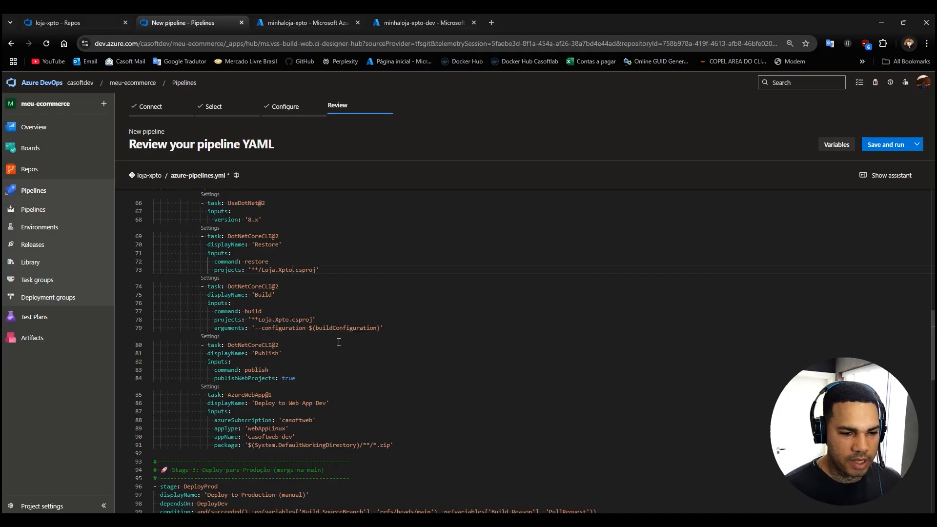
Review the Deploy to Web App Dev task, highlighting its azureSubscription value casoftweb.
scroll(361, 329, "down", 2)
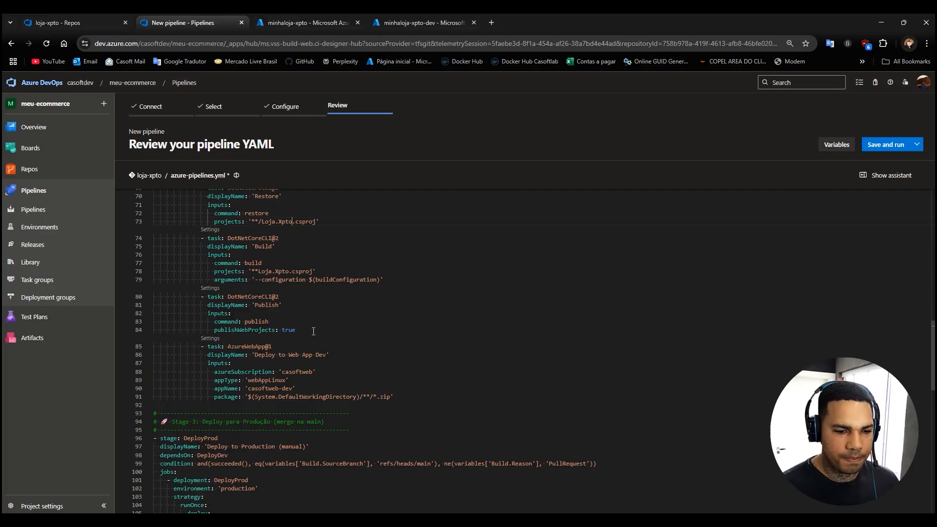
left_click(367, 356)
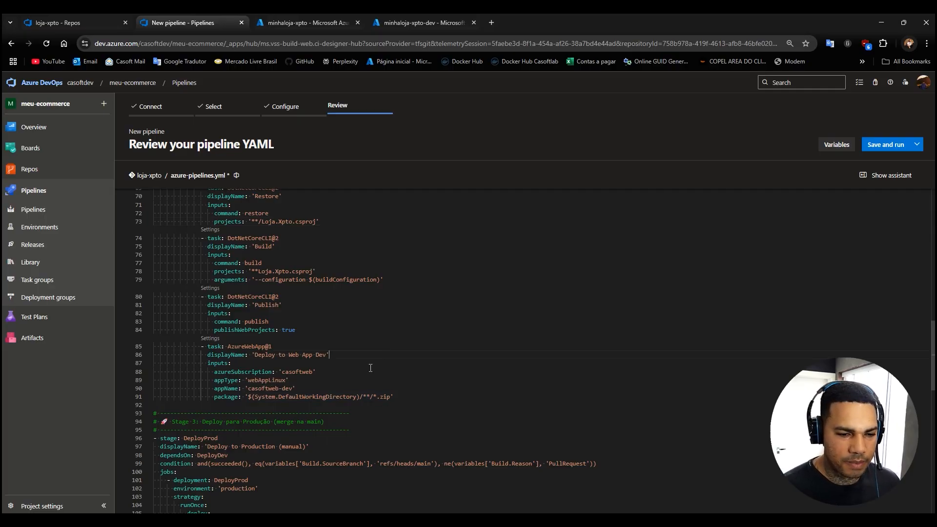
left_click(293, 388)
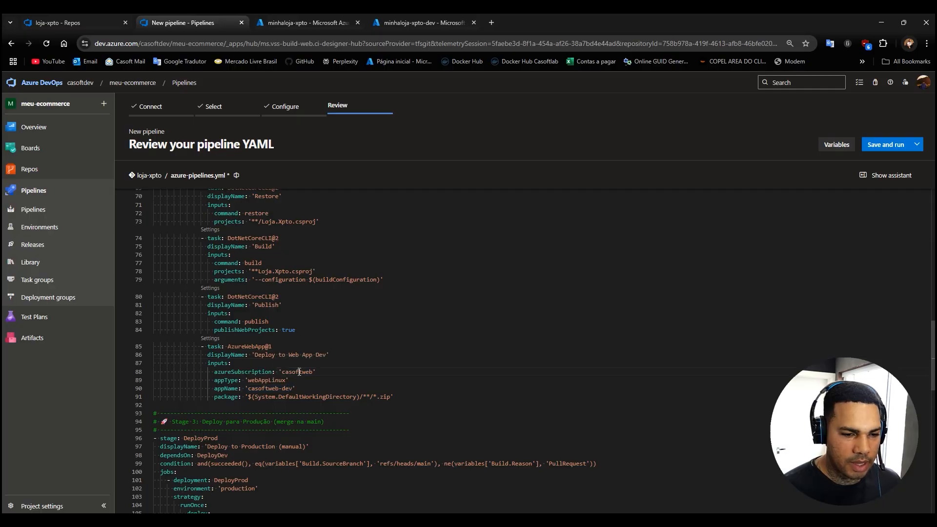
double_click(298, 372)
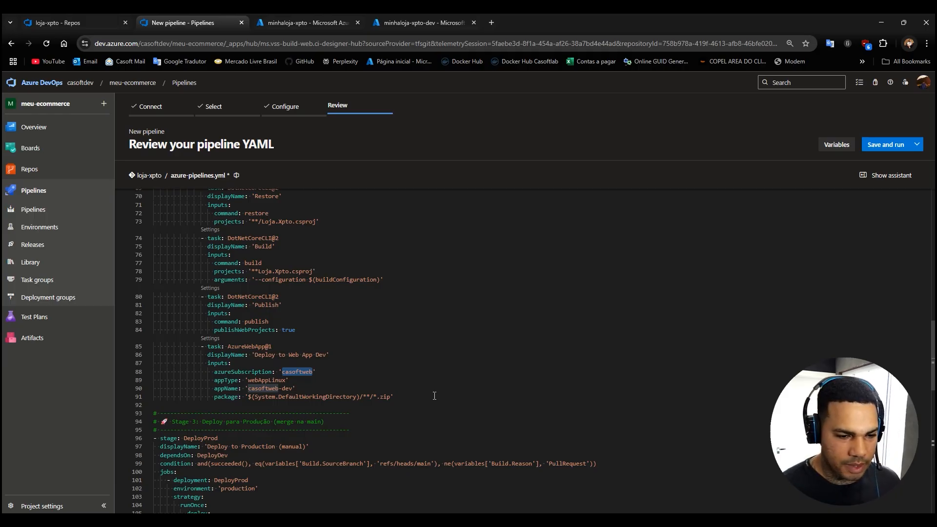
Review the start of the DeployProd stage and trace its dependsOn value DeployDev back to the development stage.
scroll(256, 290, "down", 4)
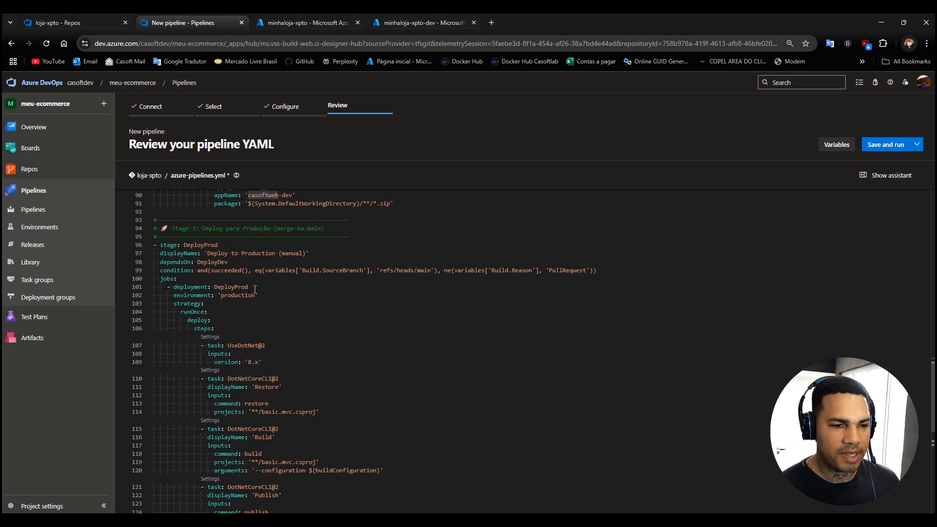
left_click(207, 263)
scroll(209, 278, "up", 8)
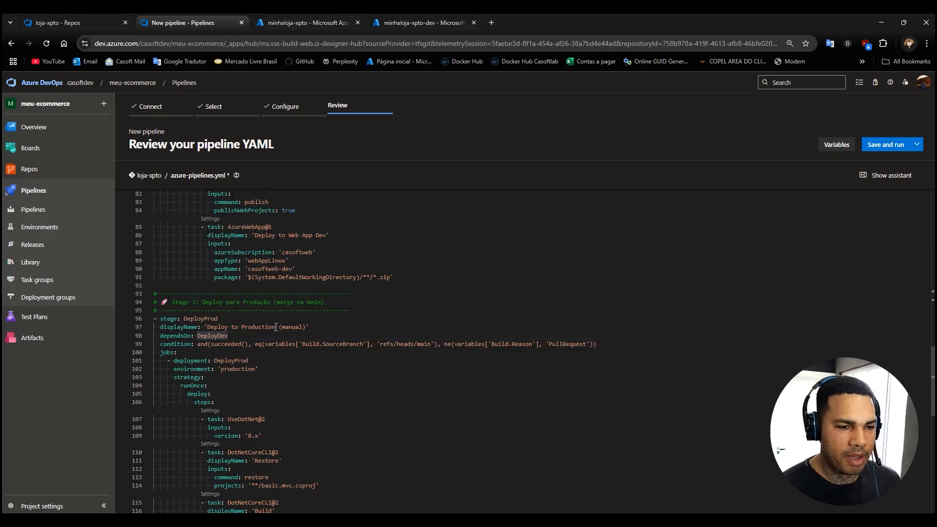
scroll(219, 306, "down", 2)
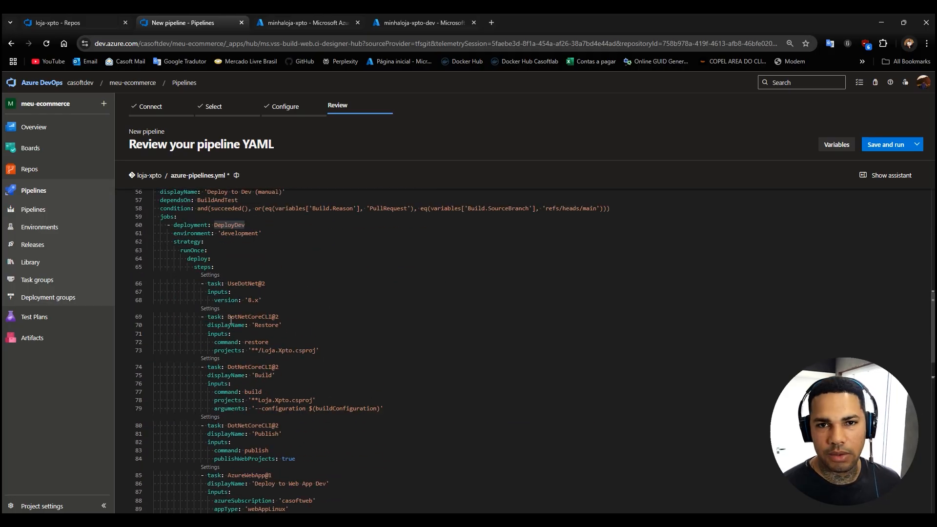
scroll(231, 320, "down", 4)
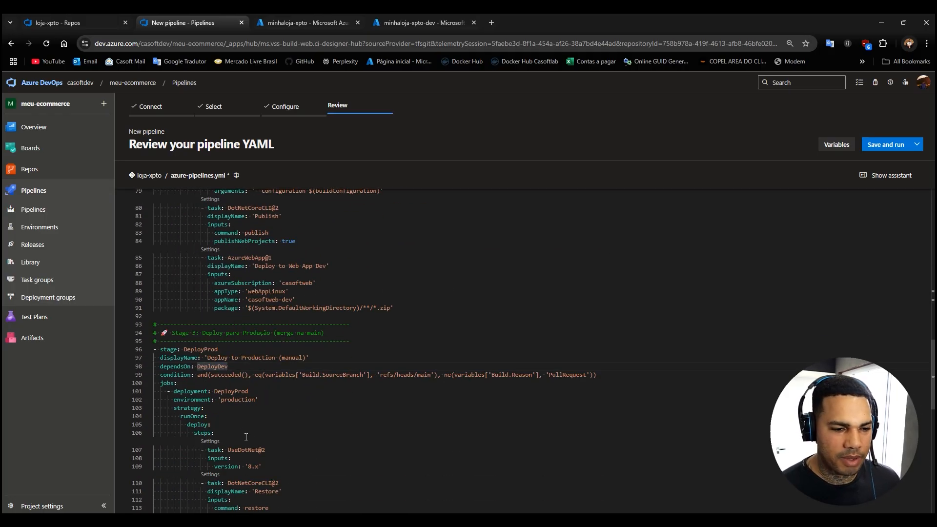
Set the project paths of the DeployProd Restore and Build tasks to '**/Loja.Xpto.csproj'.
scroll(324, 439, "down", 2)
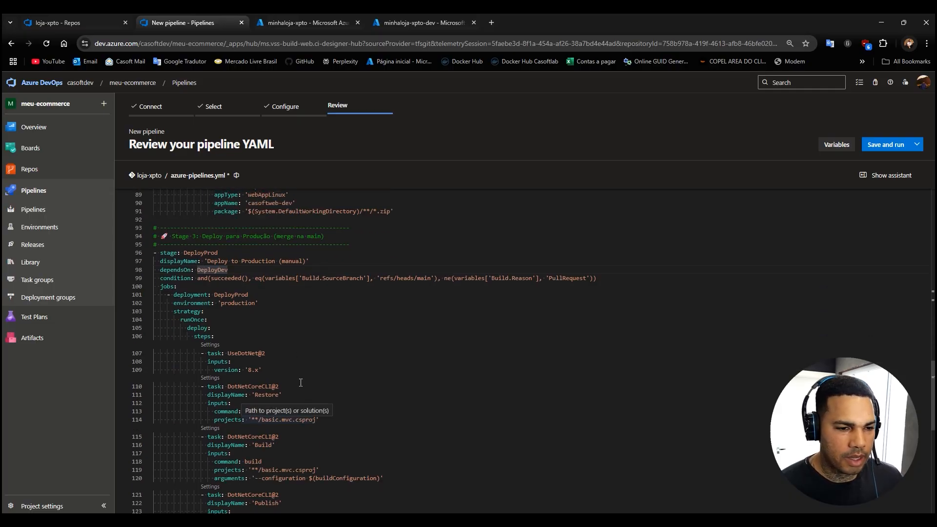
scroll(439, 361, "down", 2)
left_click_drag(292, 347, 262, 347)
key("ctrl+v")
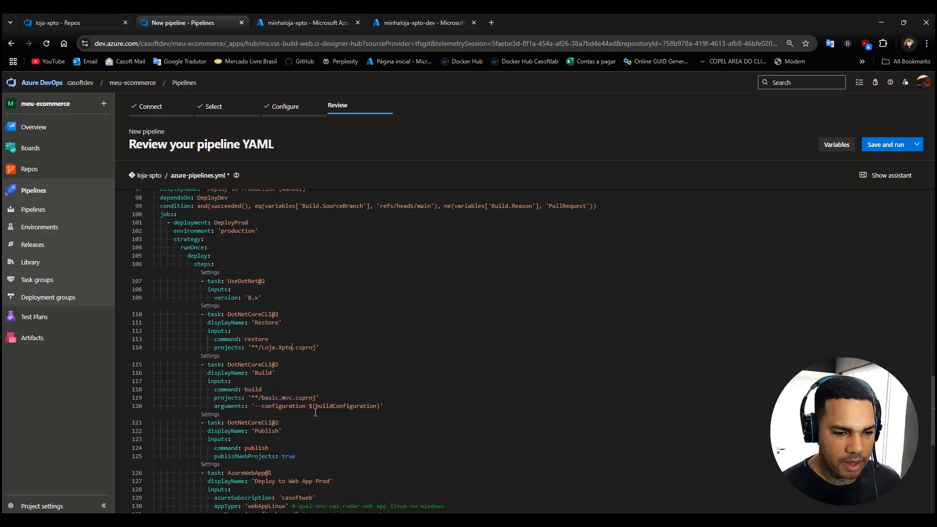
left_click_drag(293, 398, 262, 398)
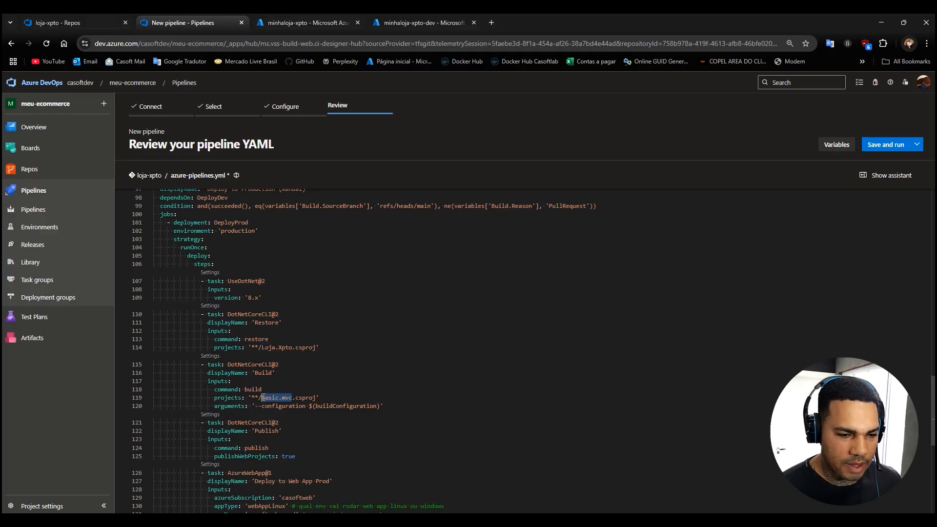
key("ctrl+v")
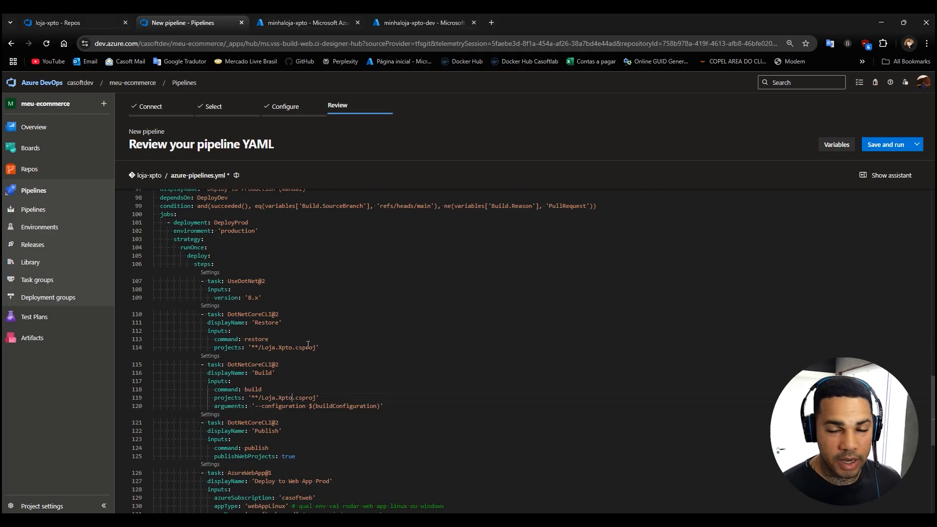
Review the Deploy to Web App Prod task and open the service connections page in the meu-ecommerce project settings.
scroll(338, 366, "down", 3)
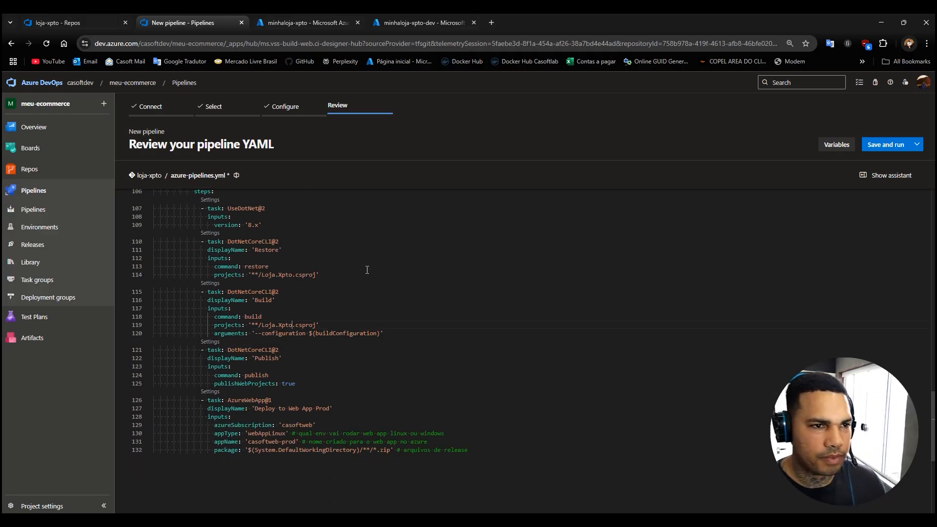
left_click(84, 22)
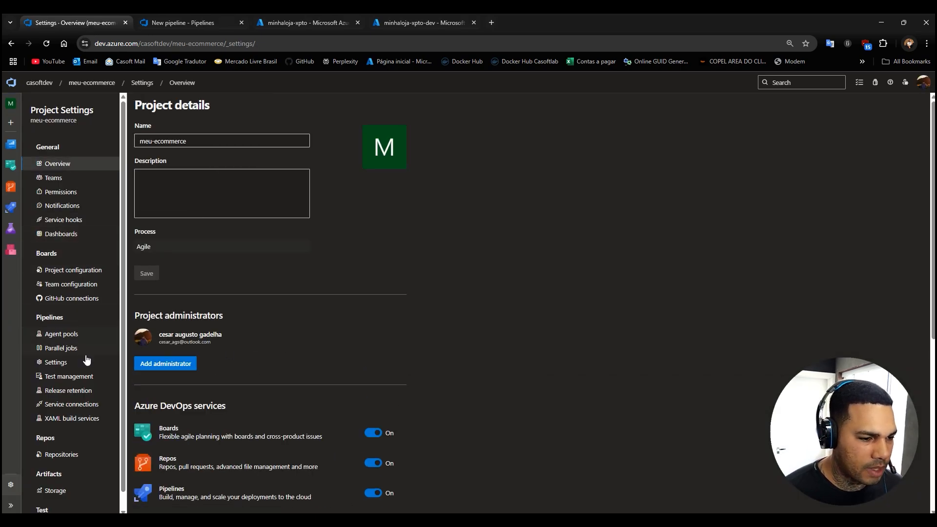
left_click(63, 406)
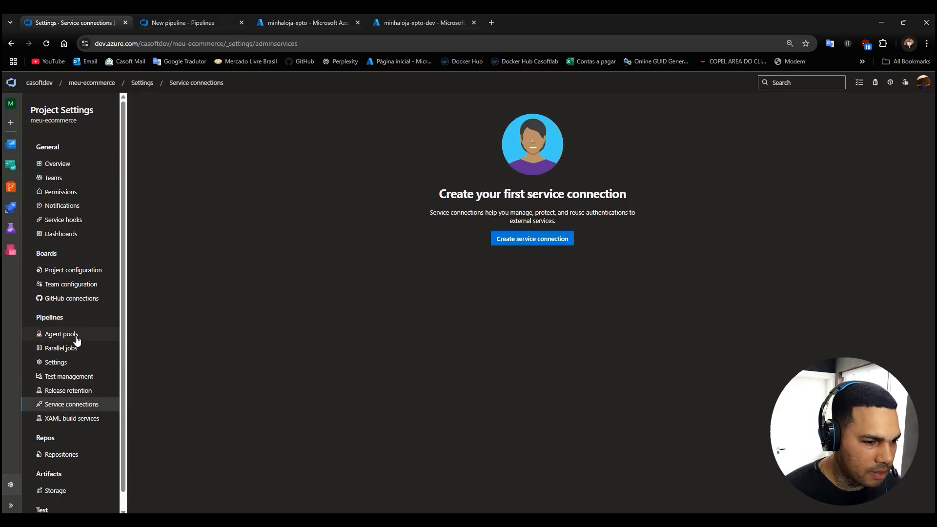
left_click(60, 336)
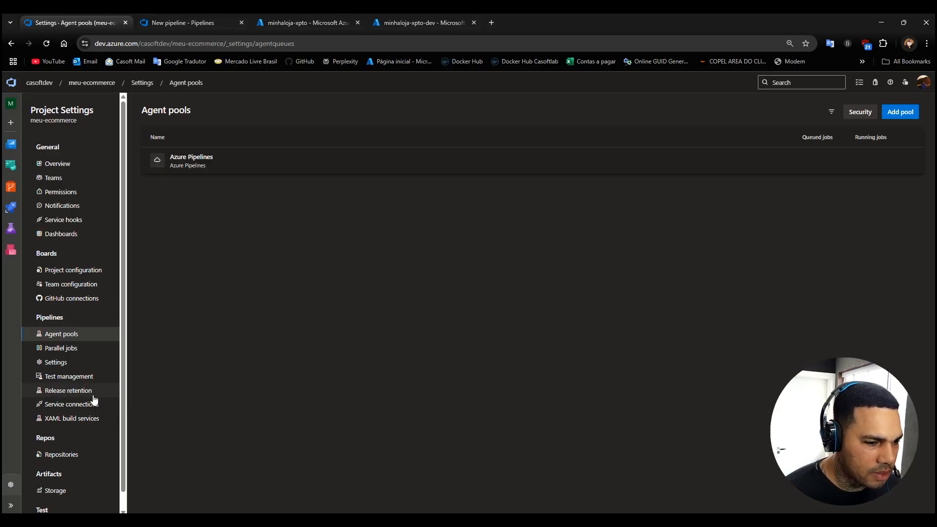
left_click(68, 405)
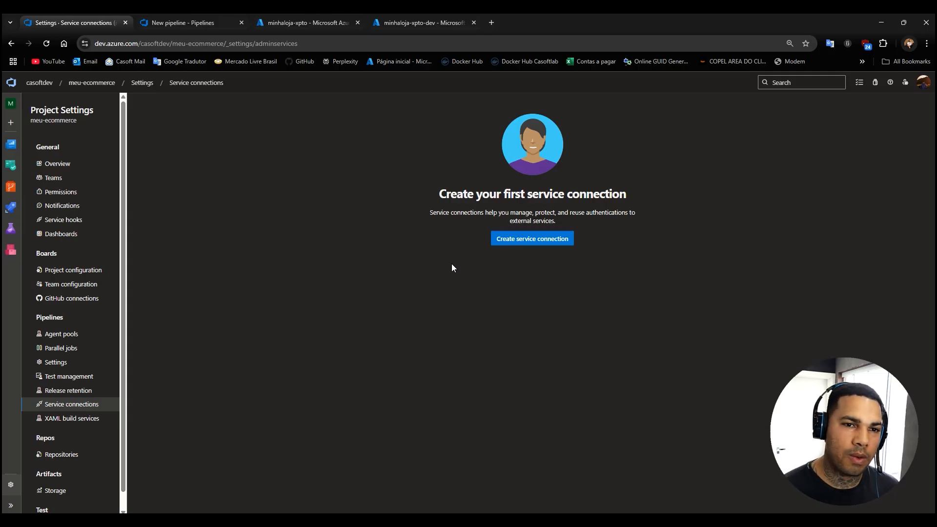
left_click(300, 22)
left_click(70, 23)
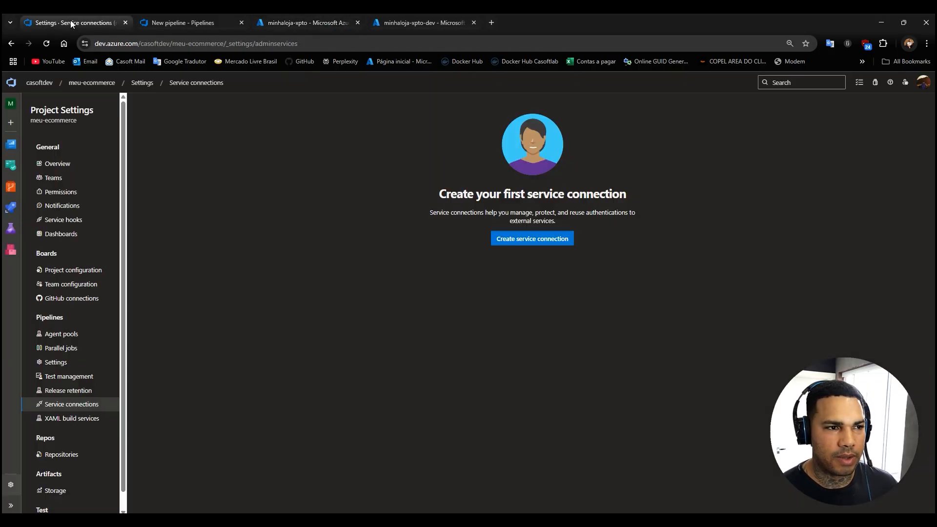
left_click(530, 240)
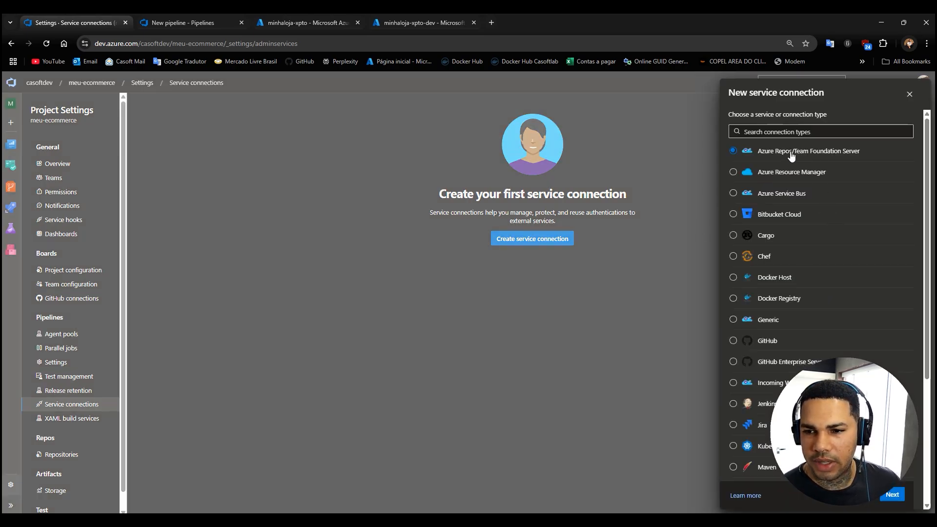
left_click(743, 177)
left_click(897, 496)
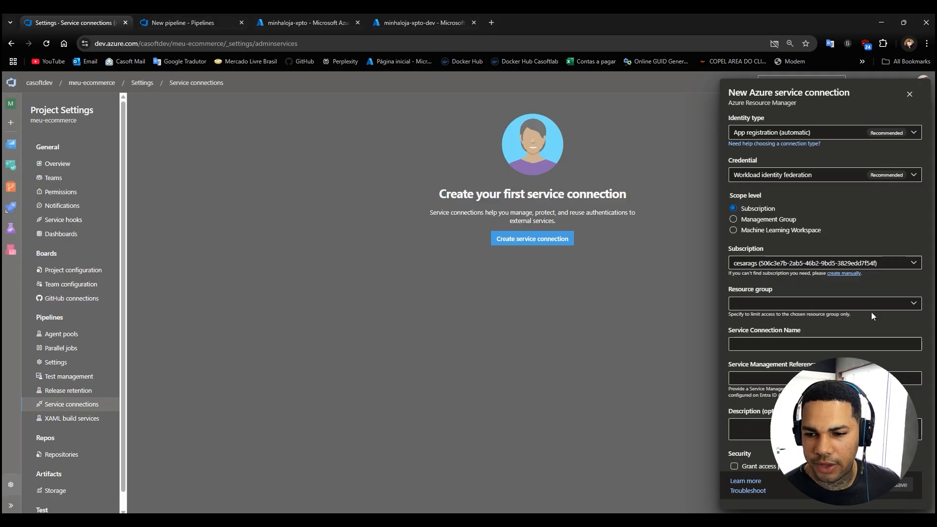
left_click(914, 304)
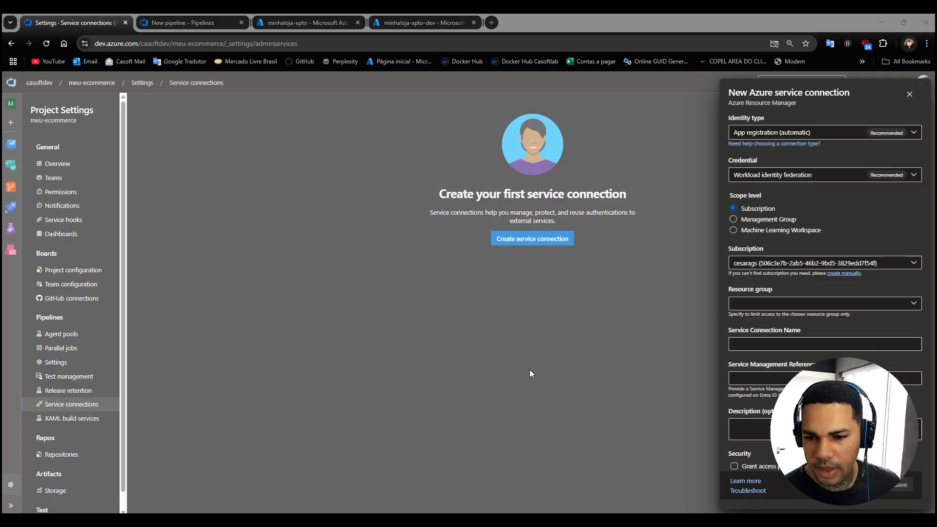
left_click(914, 307)
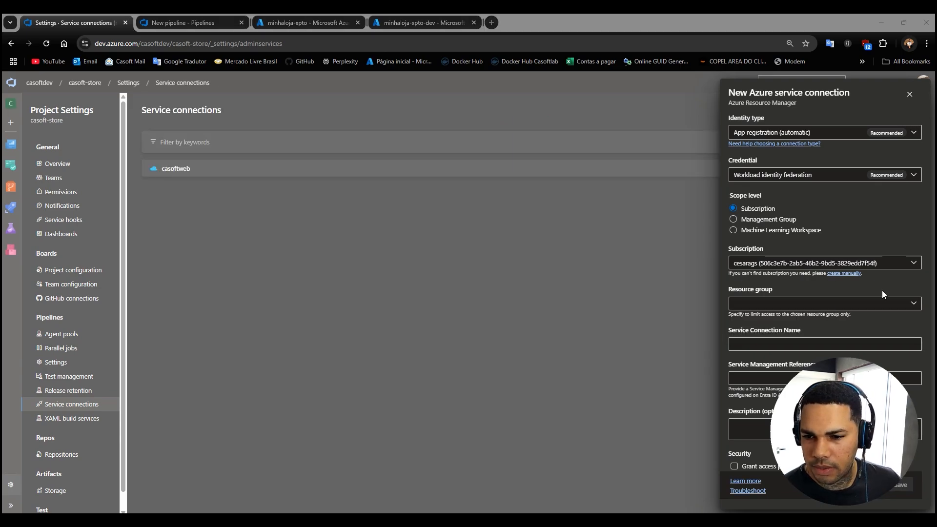
left_click(914, 306)
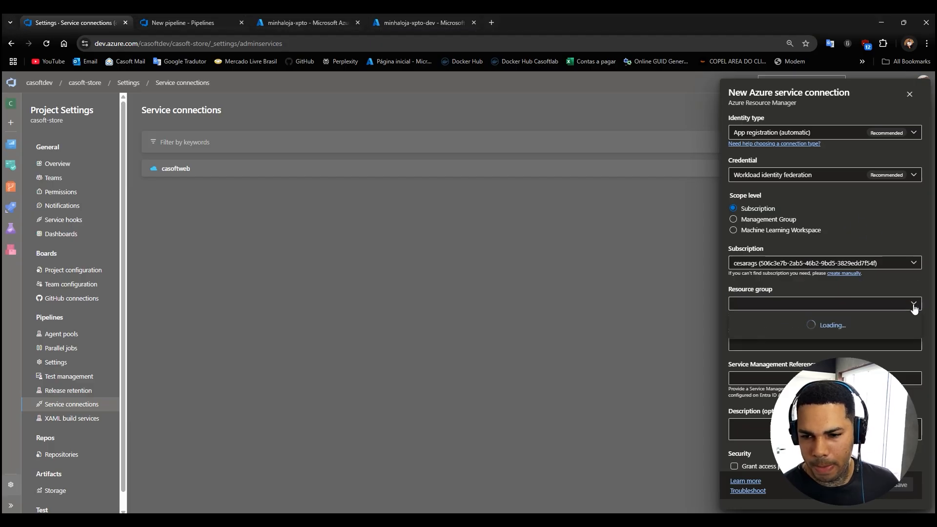
left_click(859, 218)
left_click(910, 95)
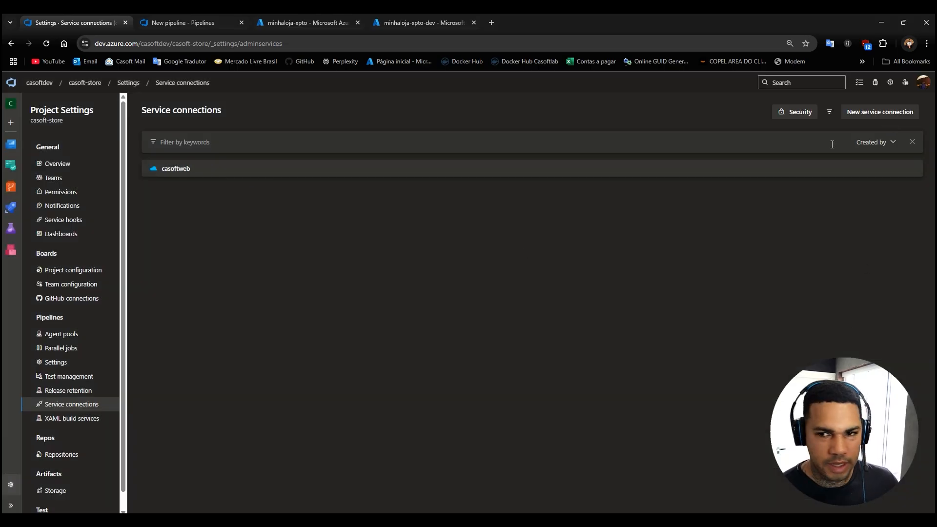
left_click(874, 113)
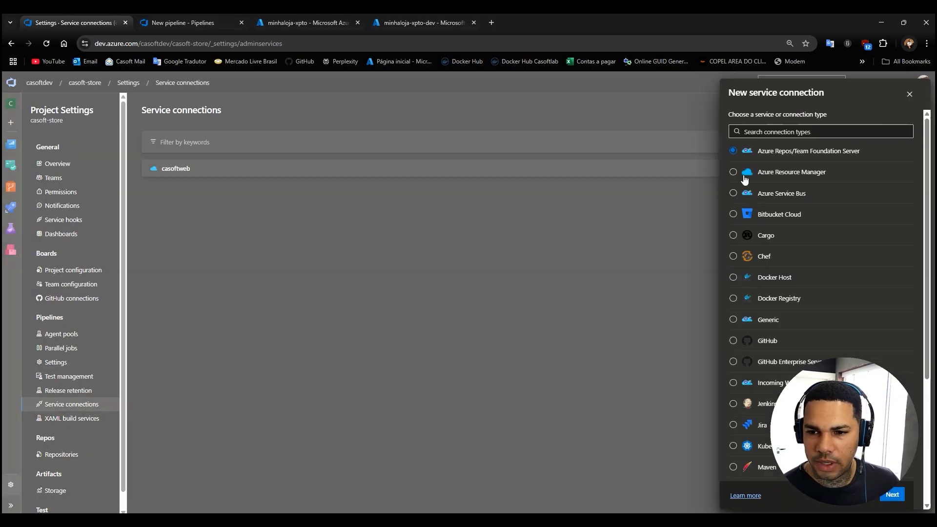
left_click(894, 495)
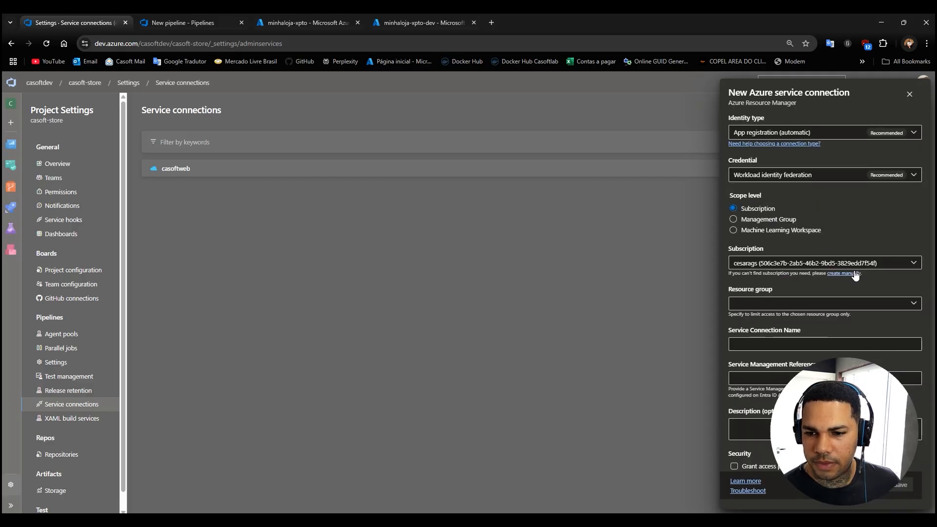
left_click(809, 305)
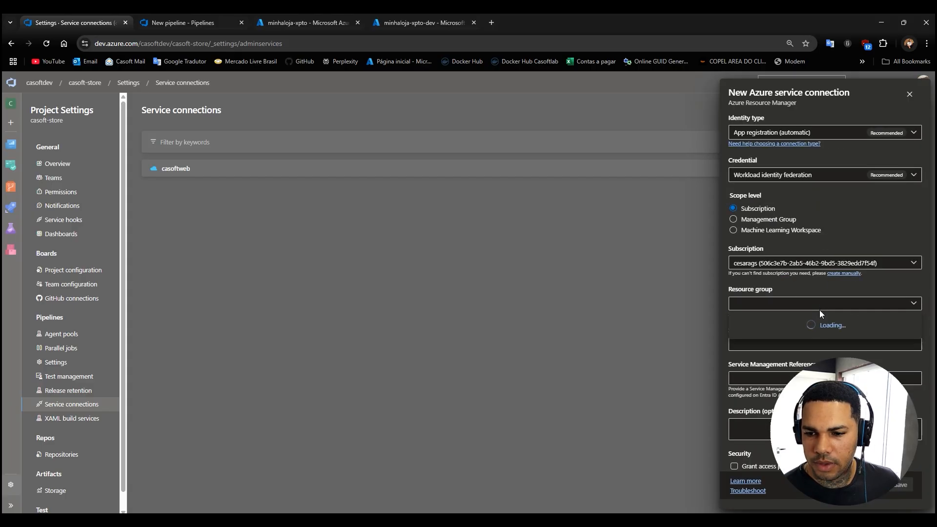
left_click(910, 95)
left_click(69, 419)
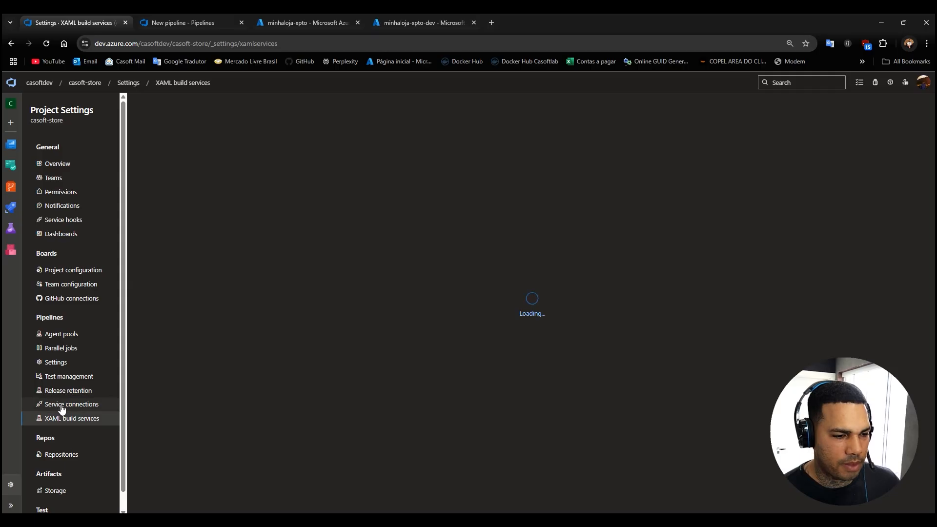
left_click(60, 405)
Start a new Azure Resource Manager service connection in casoft-store and sign in to the Microsoft account with the passkey, entering the PIN.
left_click(880, 111)
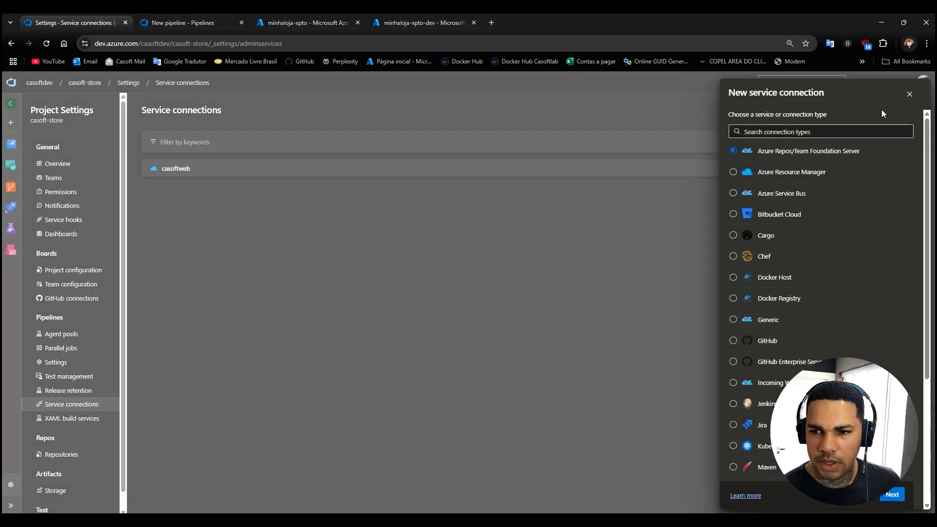
left_click(892, 494)
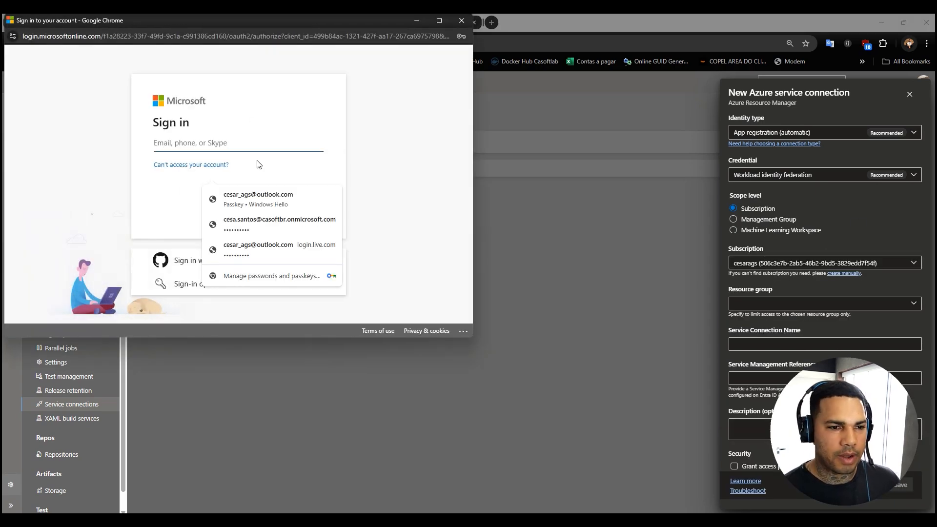
left_click(254, 206)
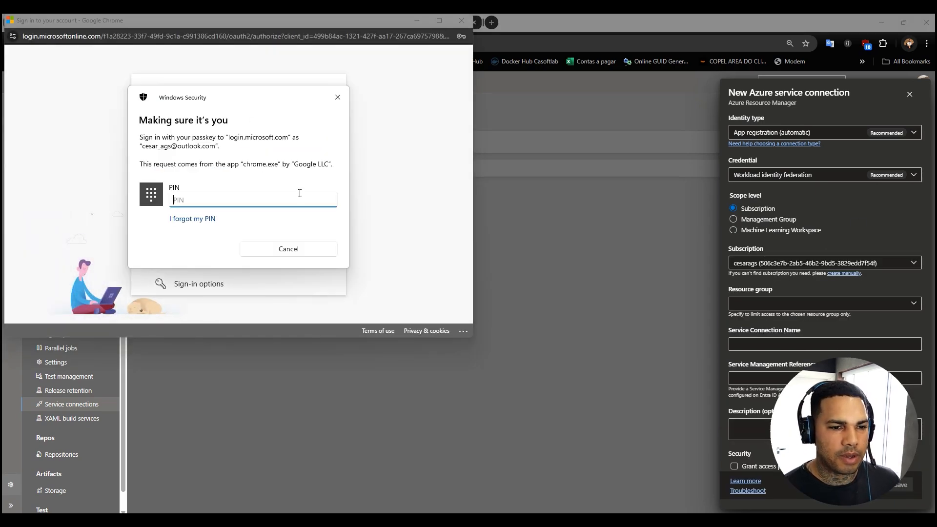
type("••••••")
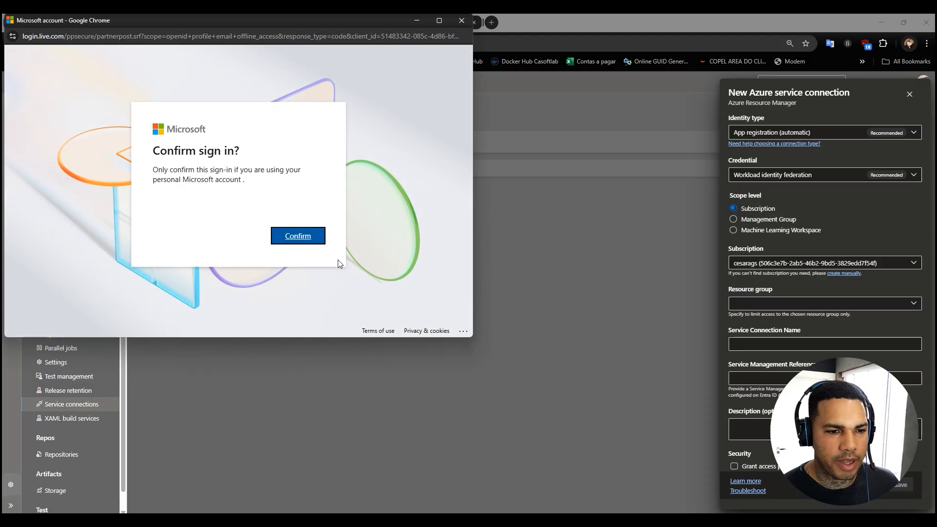
left_click(307, 239)
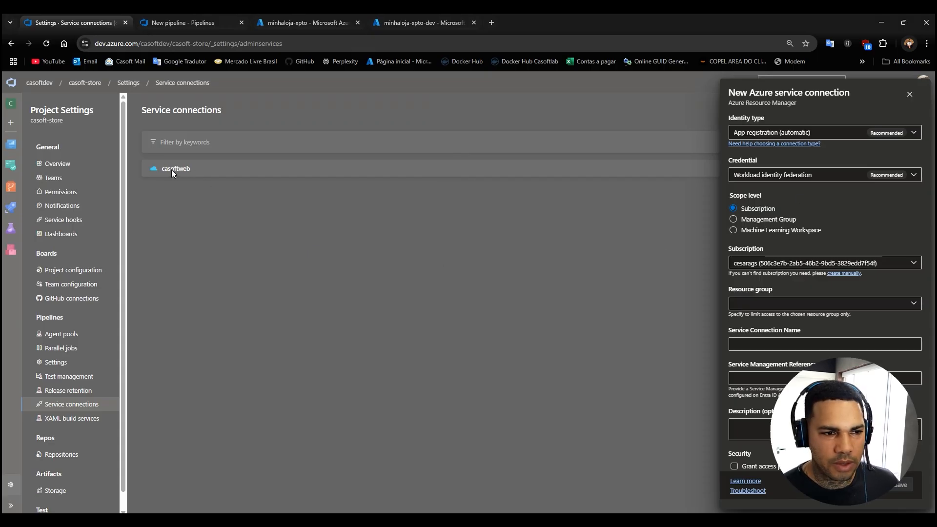
Limit the service connection to resource group azure-devops-demo and check the choice against the minhaloja-xpto Web App overview.
left_click(776, 304)
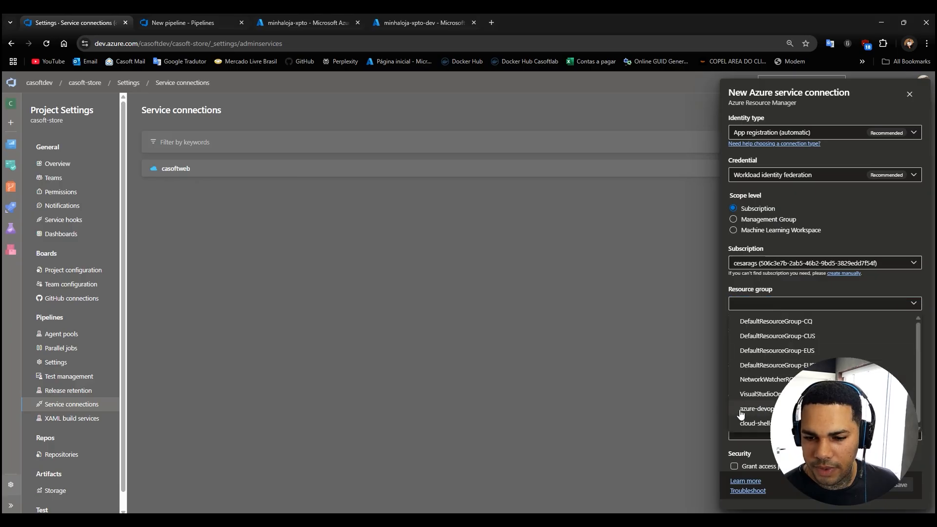
left_click(762, 410)
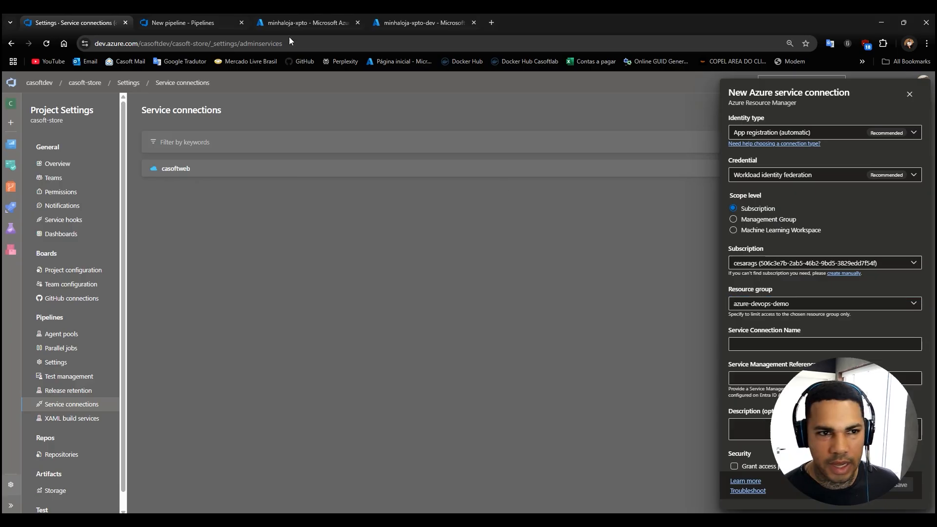
left_click(308, 23)
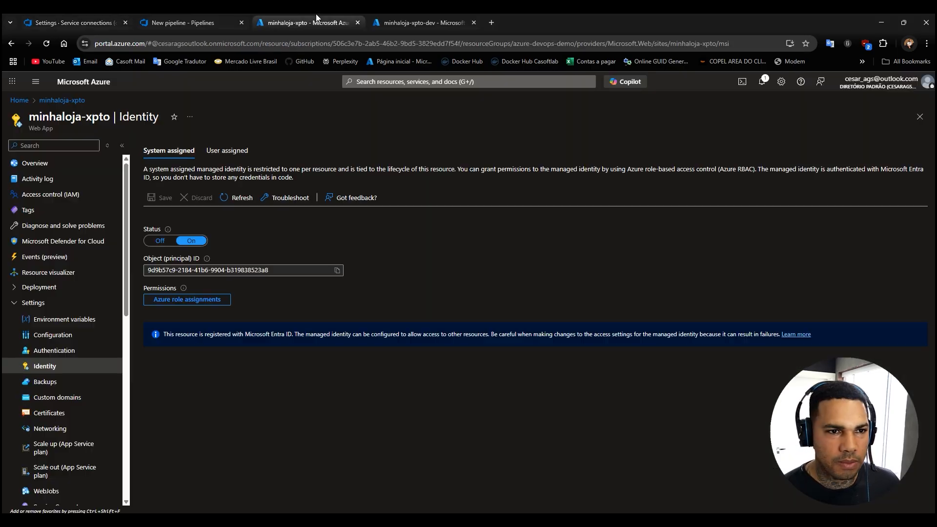
left_click(63, 100)
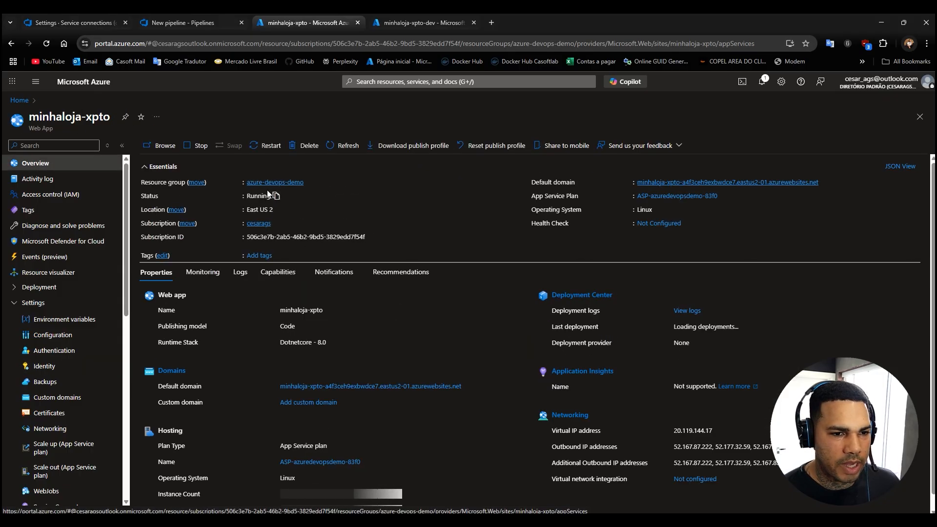
left_click(166, 22)
left_click(49, 23)
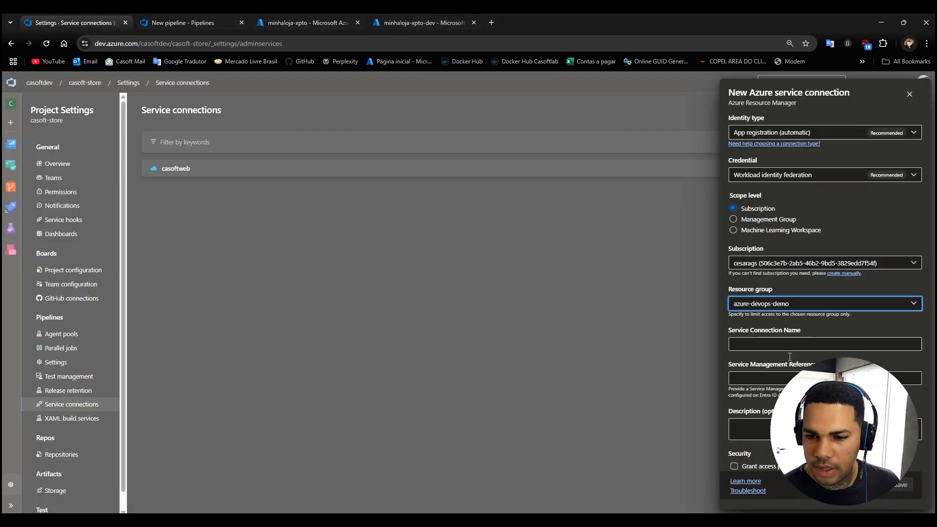
Name the service connection lojaxpto, copy that name, enable its grant access security option and save the connection.
left_click(763, 343)
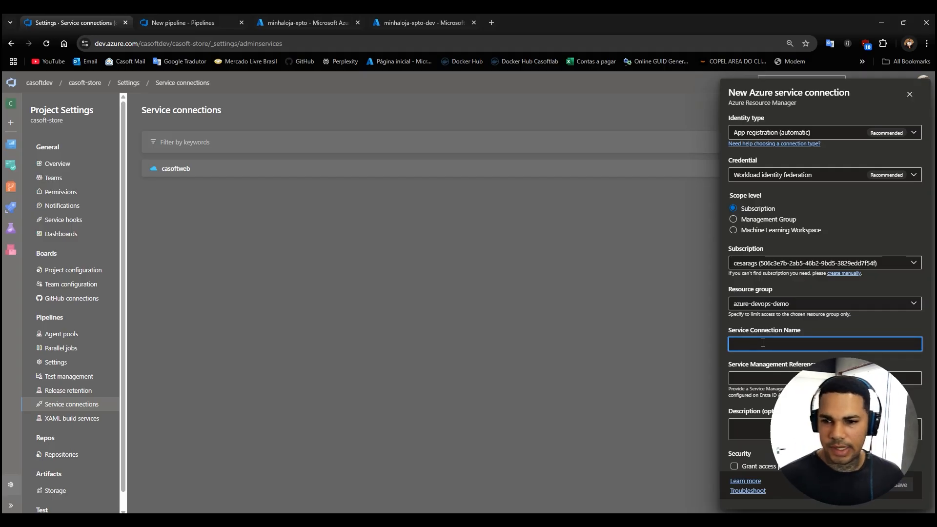
type("l")
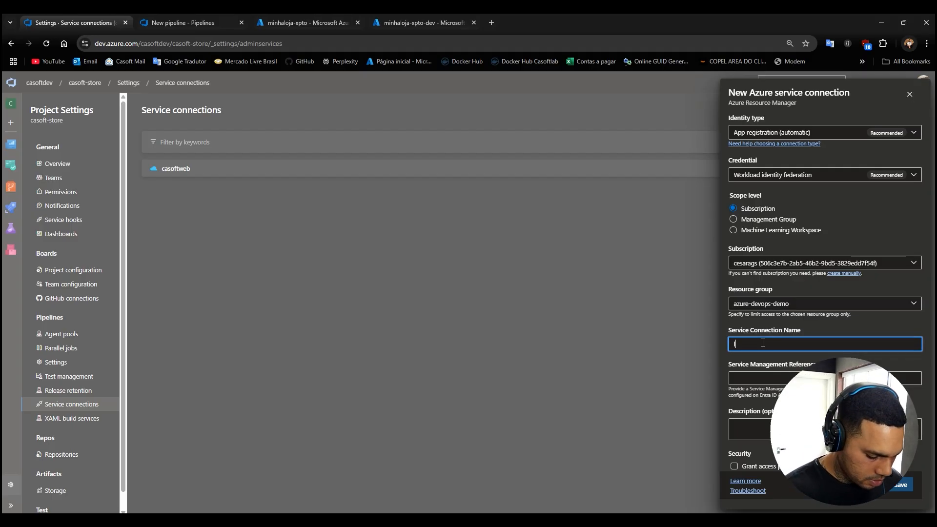
type("ojaxpto")
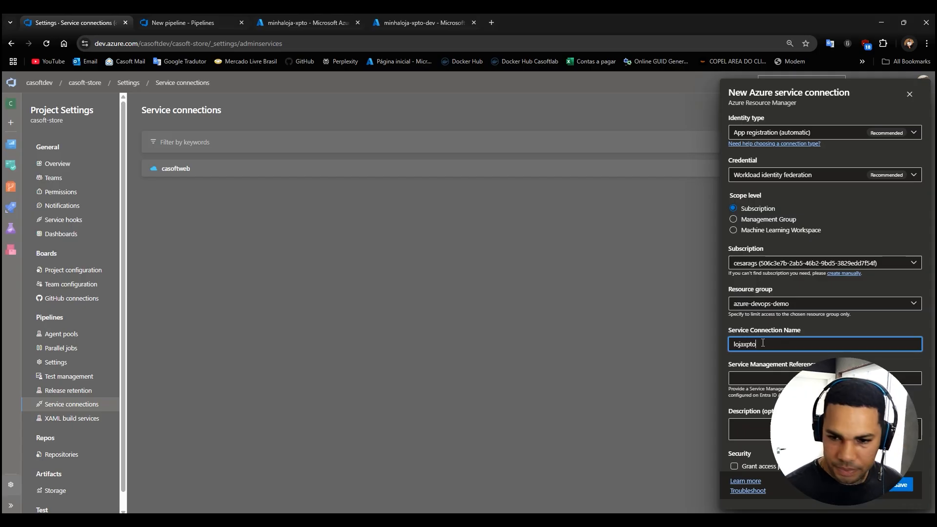
left_click_drag(763, 344, 719, 339)
key("ctrl+c")
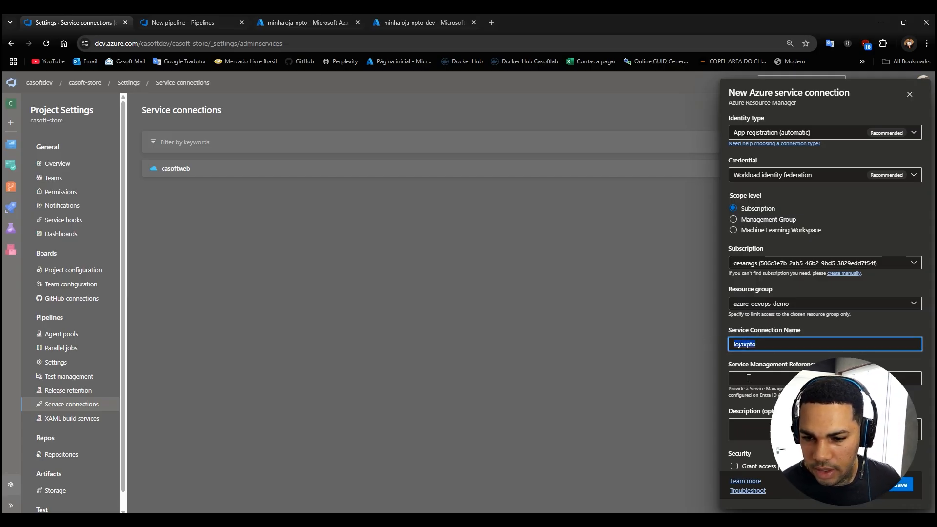
left_click(735, 466)
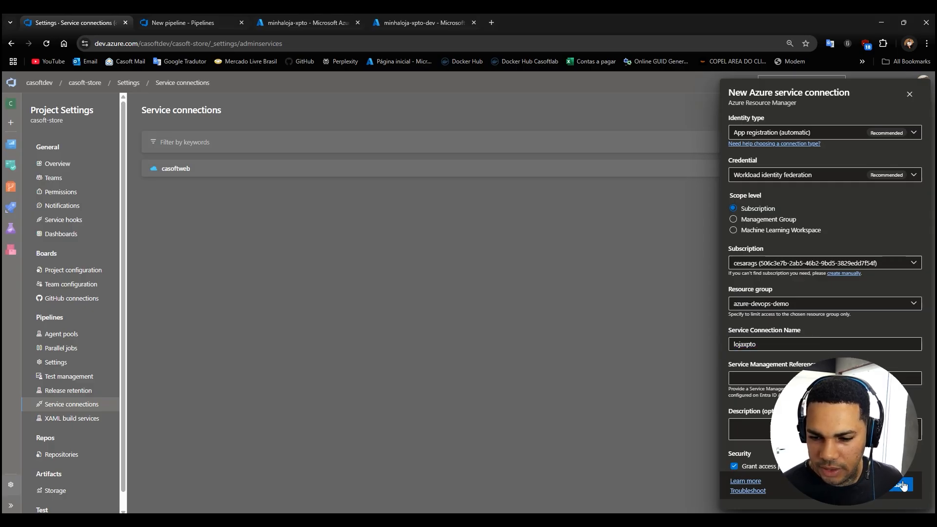
left_click(903, 486)
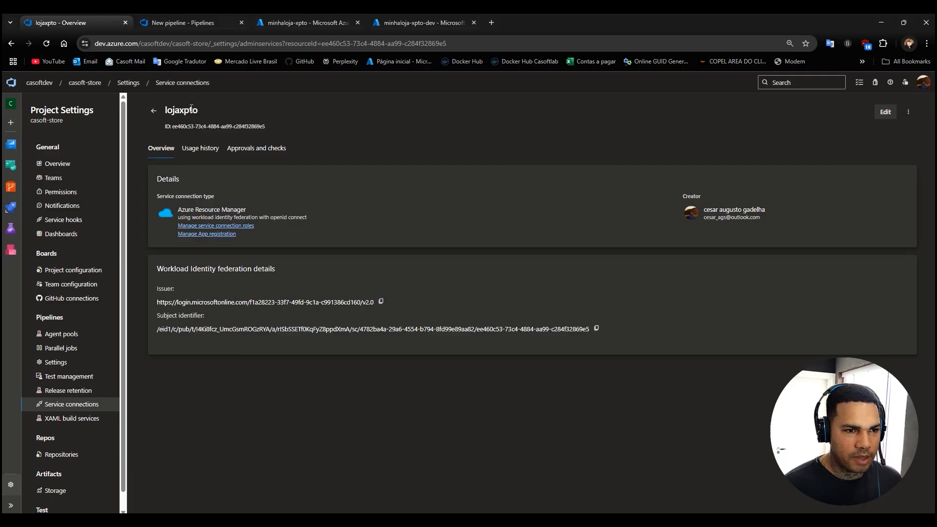
Set azureSubscription to 'lojaxpto' in both the Deploy to Web App Prod and Deploy to Web App Dev tasks of the pipeline YAML.
left_click(195, 22)
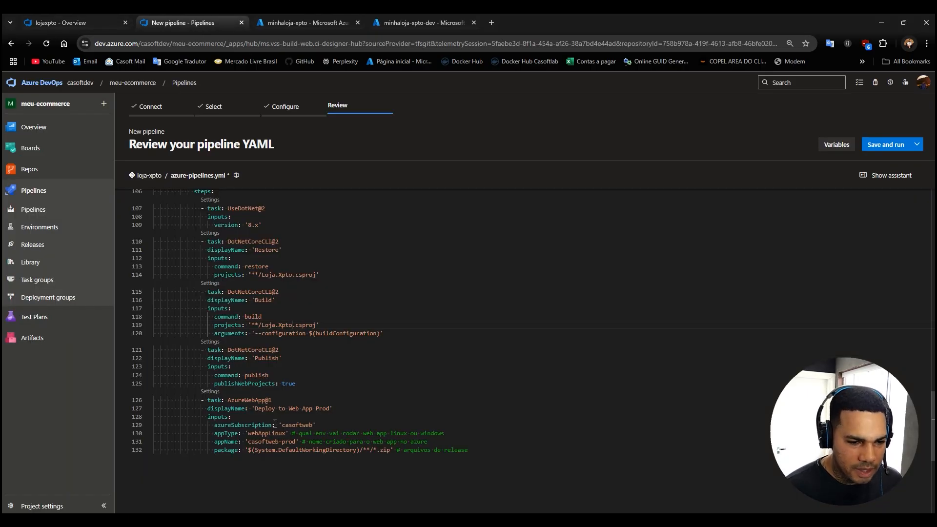
double_click(293, 425)
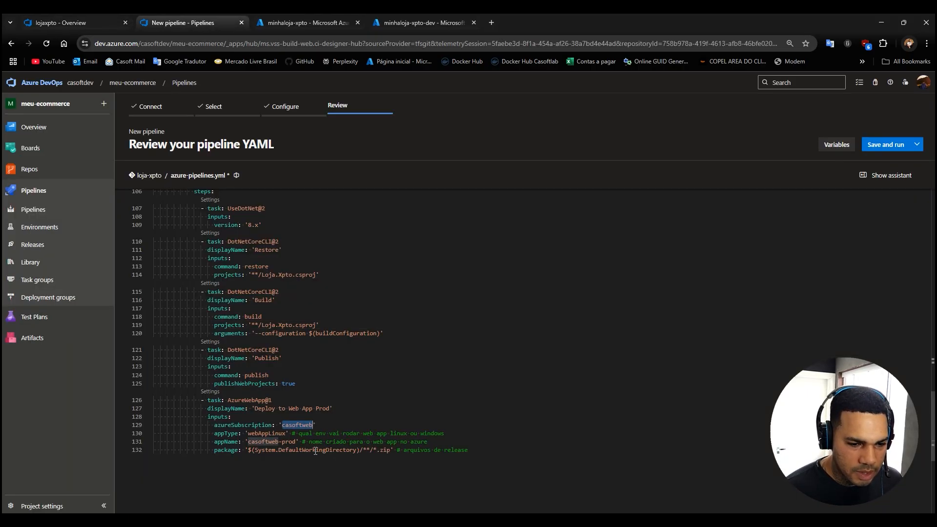
key("ctrl+v")
scroll(283, 315, "up", 10)
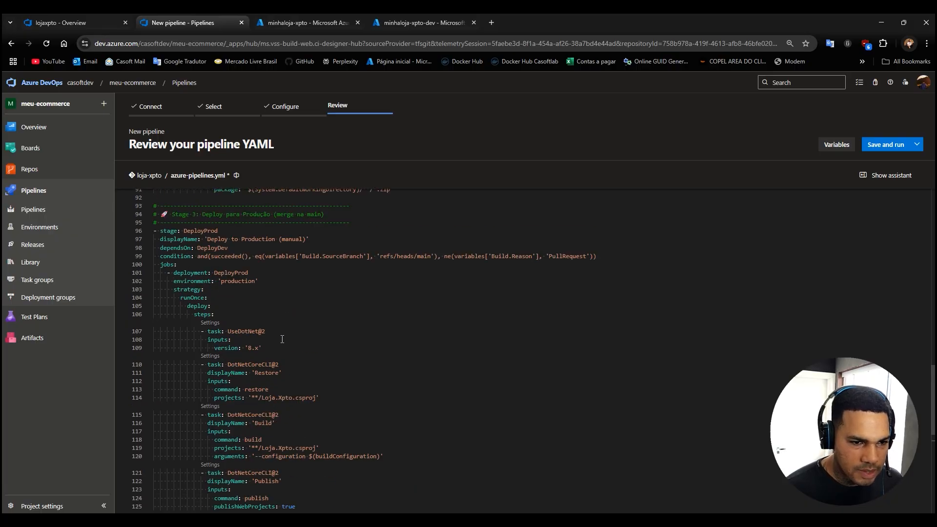
scroll(281, 347, "down", 4)
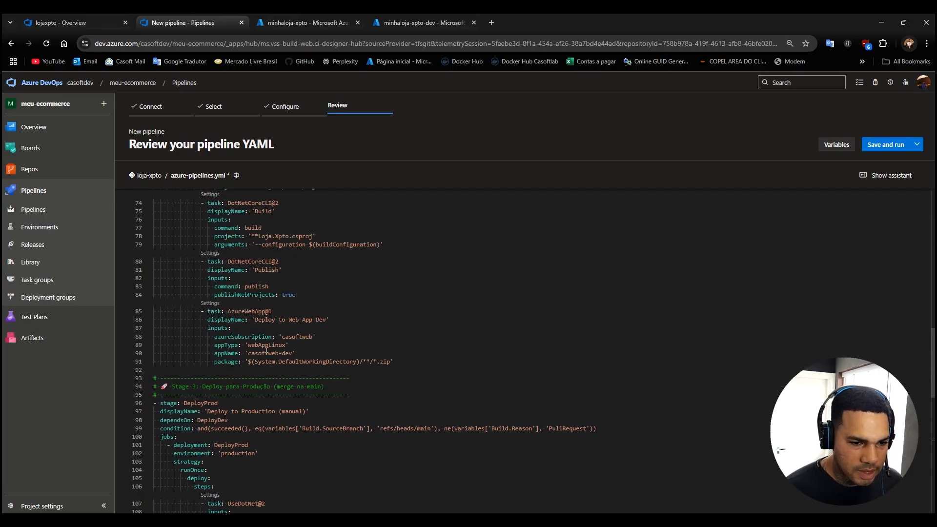
double_click(299, 336)
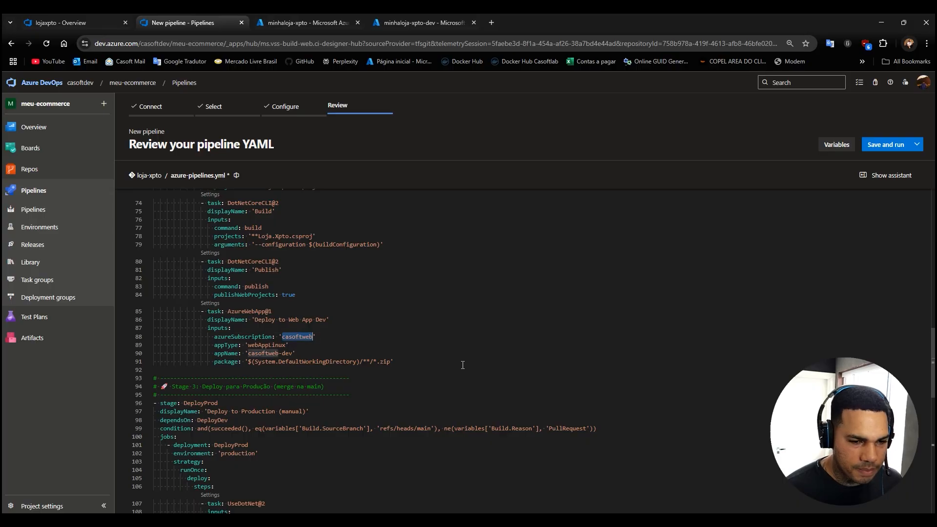
key("ctrl+v")
left_click_drag(246, 354, 248, 354)
left_click(265, 362)
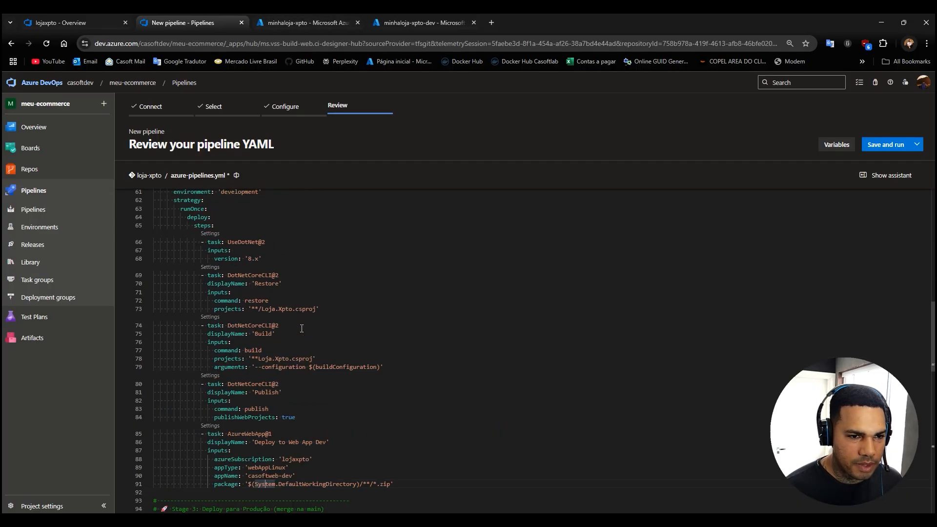
Copy the development Web App's name from the Azure portal and set the Deploy to Web App Dev task's appName to 'minhaloja-xpto-dev'.
left_click(317, 23)
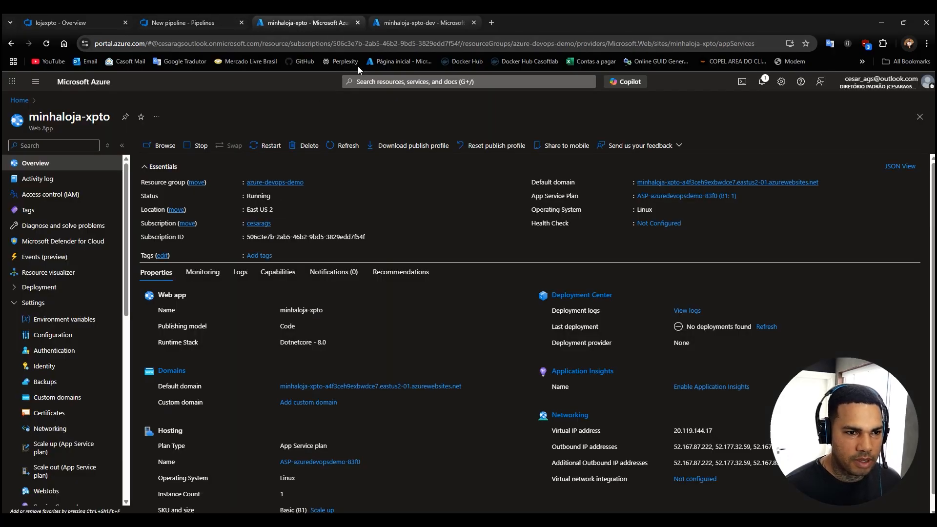
left_click(397, 26)
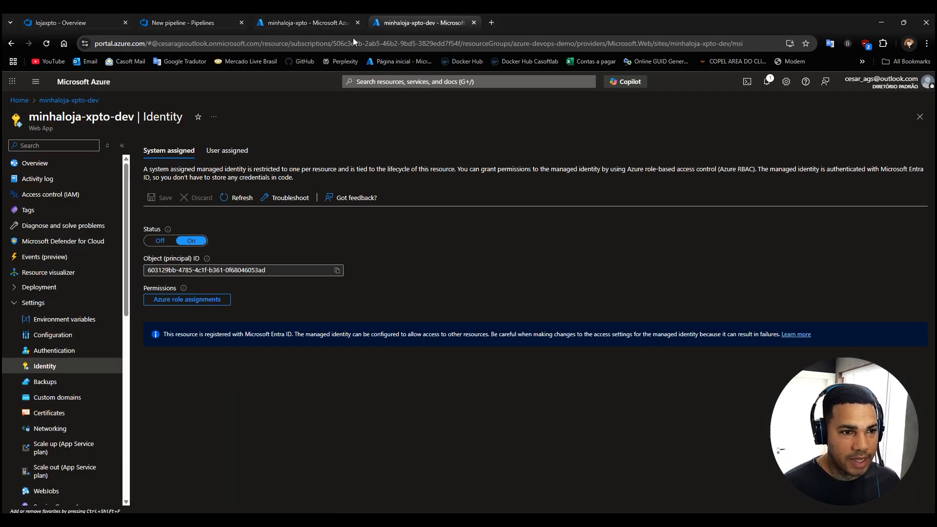
left_click_drag(132, 119, 43, 121)
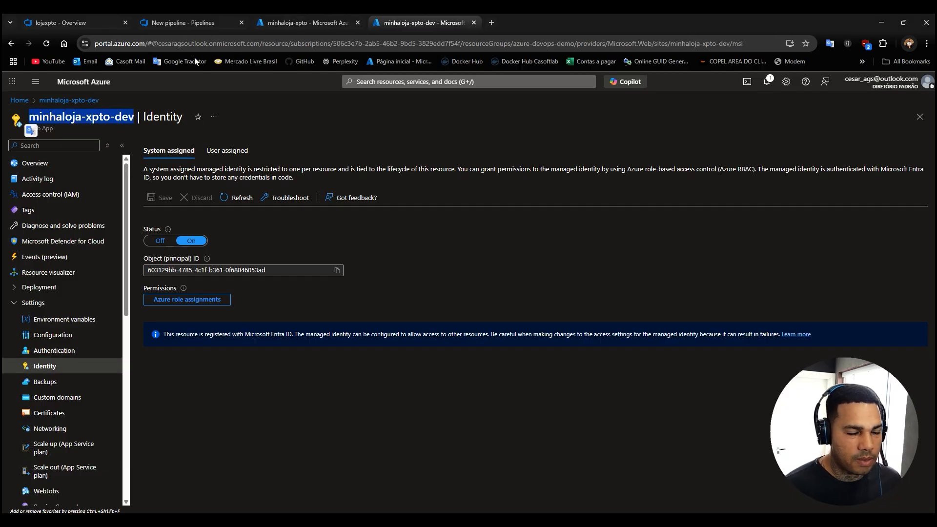
left_click(189, 24)
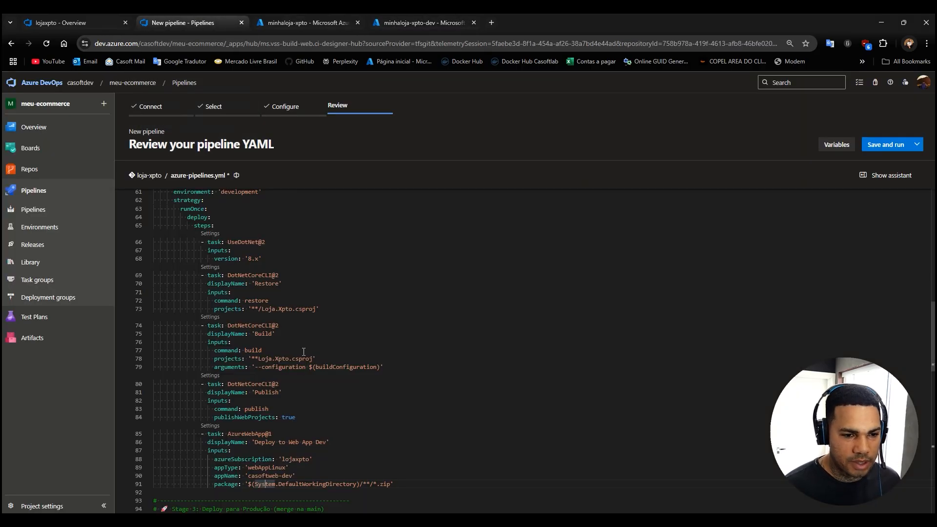
scroll(308, 386, "down", 3)
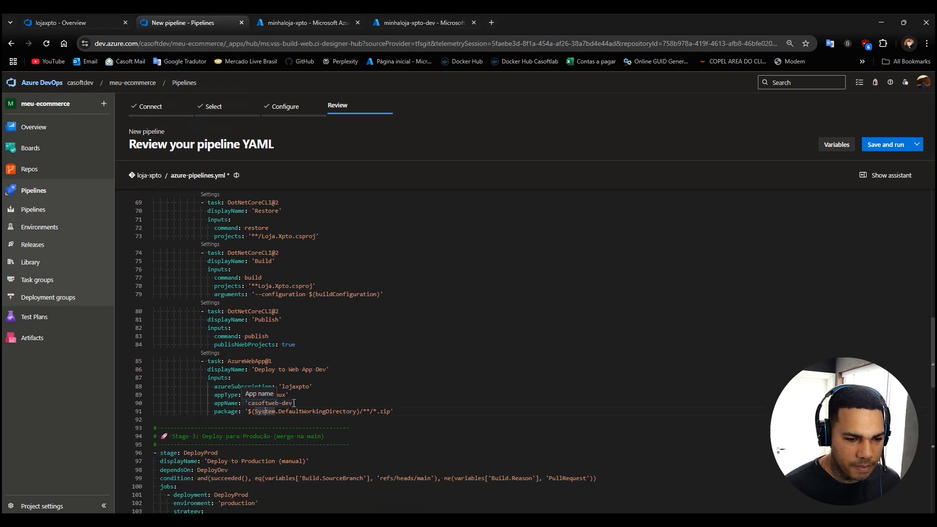
left_click_drag(294, 404, 260, 403)
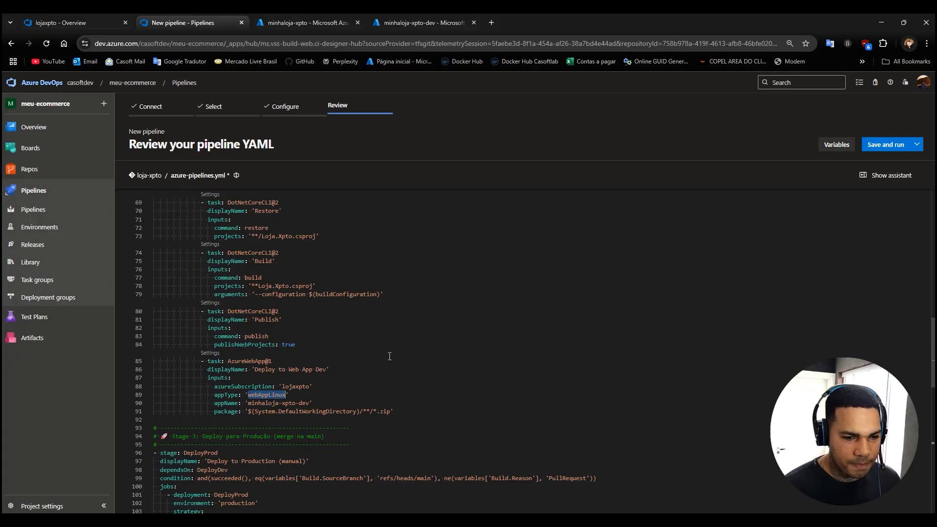
Set the appName of the Deploy to Web App Prod task to 'minhaloja-xpto'.
scroll(374, 366, "down", 12)
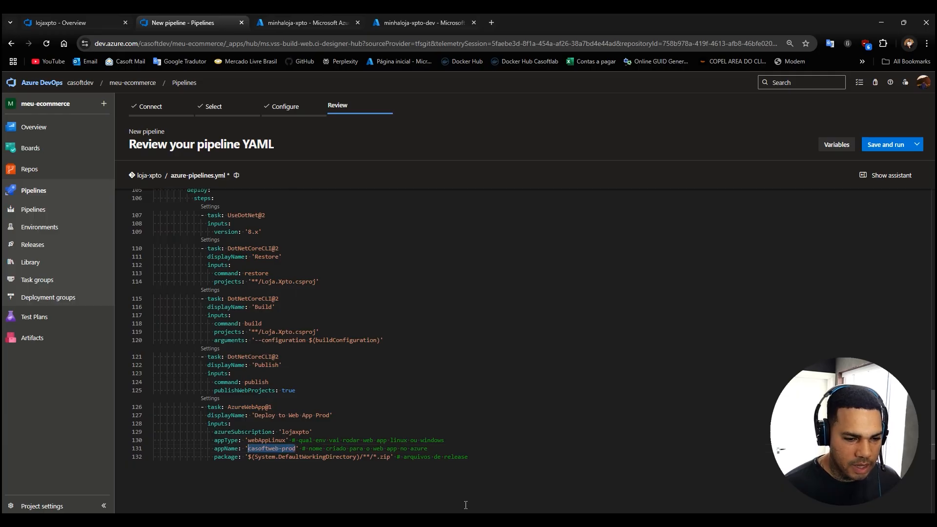
type("minhaloja-xpto-dev")
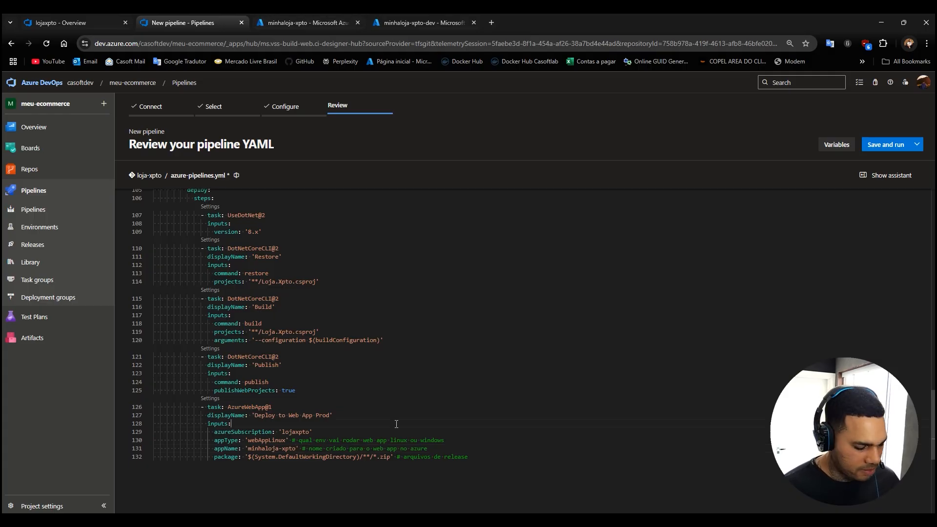
scroll(346, 406, "up", 3)
scroll(345, 406, "up", 8)
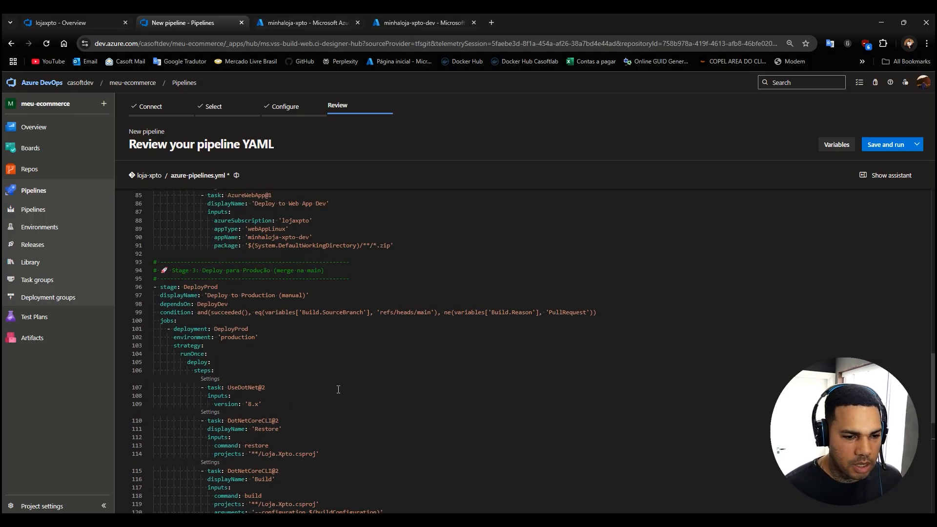
Review the stages of azure-pipelines.yml, save the file to the repository and run the pipeline.
scroll(324, 353, "up", 6)
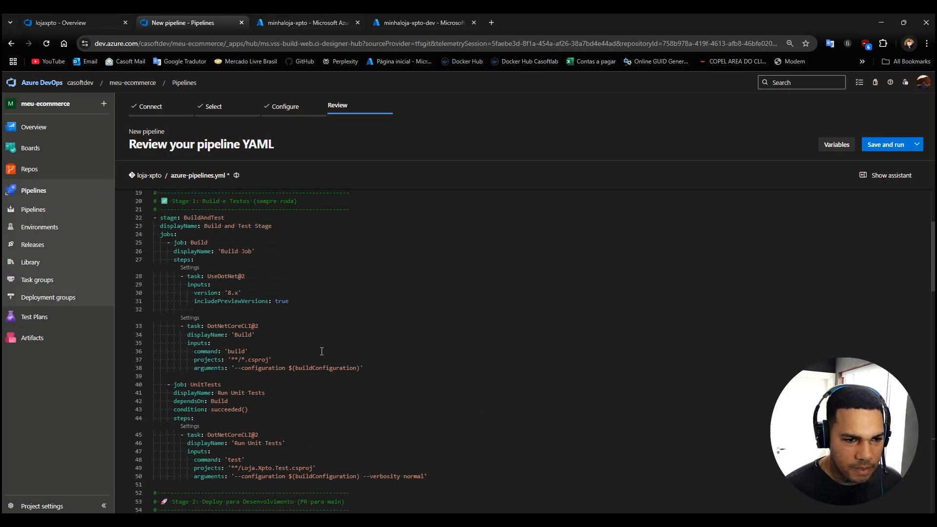
scroll(322, 352, "down", 14)
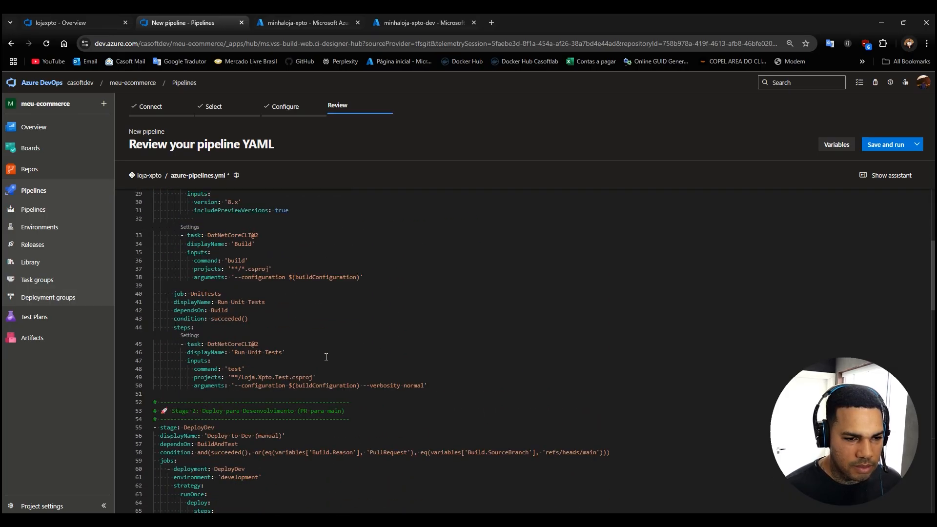
scroll(323, 361, "down", 6)
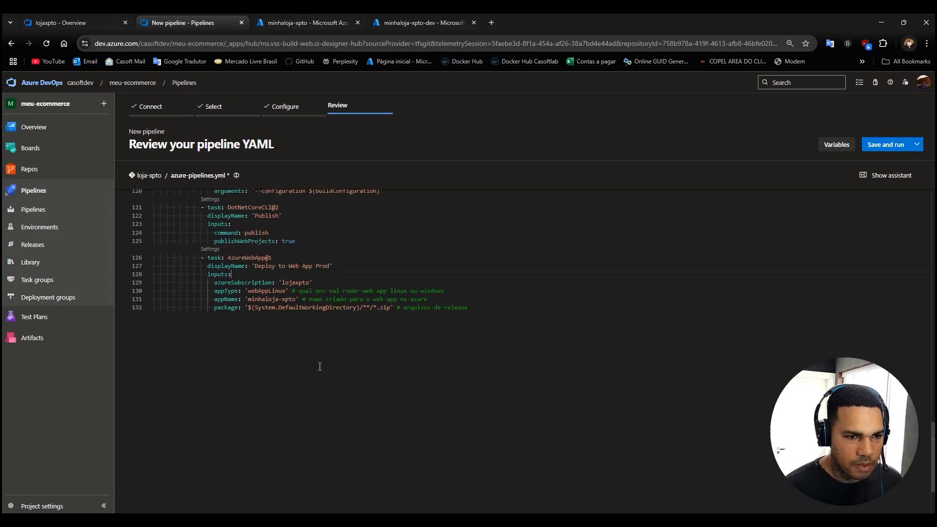
left_click(881, 145)
left_click(890, 497)
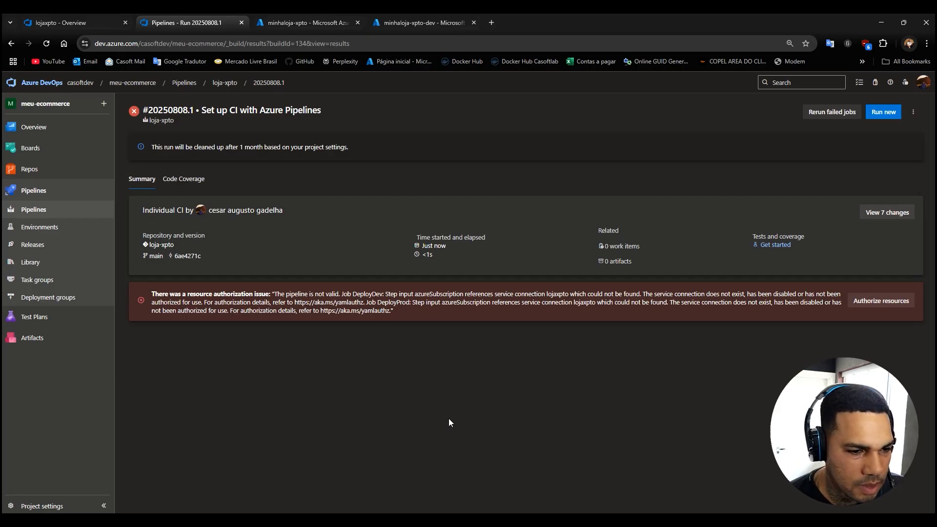
Authorize the pipeline's use of the lojaxpto service connection and start a new run on the main branch.
left_click(888, 304)
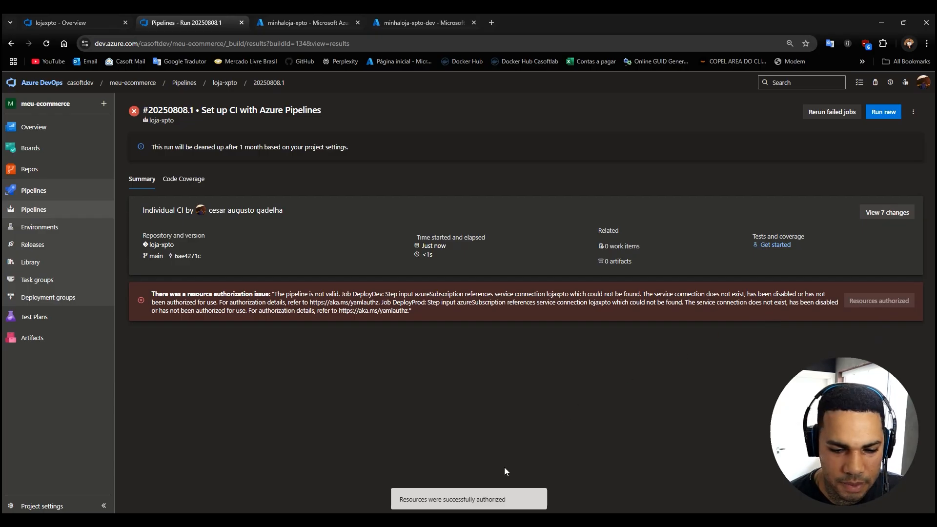
left_click(883, 115)
left_click(910, 496)
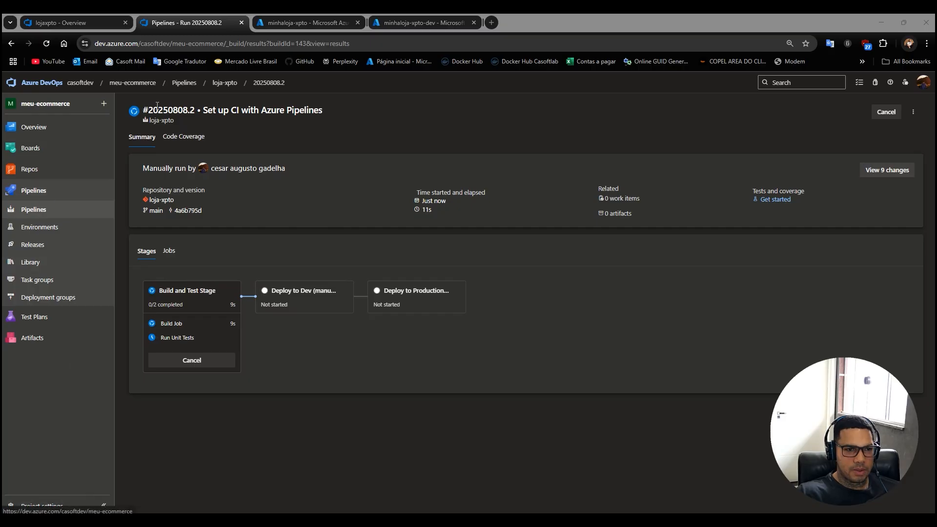
Show the service connections in the project settings of casoft-store.
left_click(81, 83)
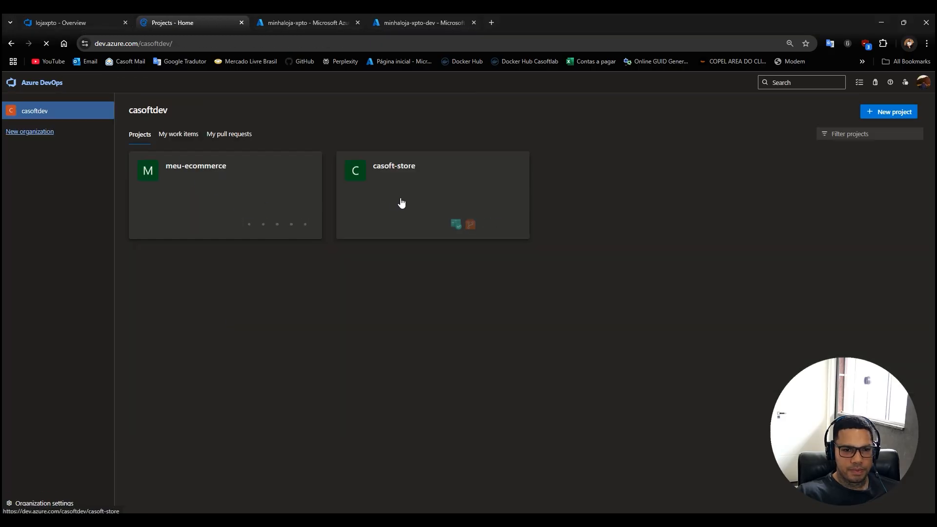
left_click(401, 182)
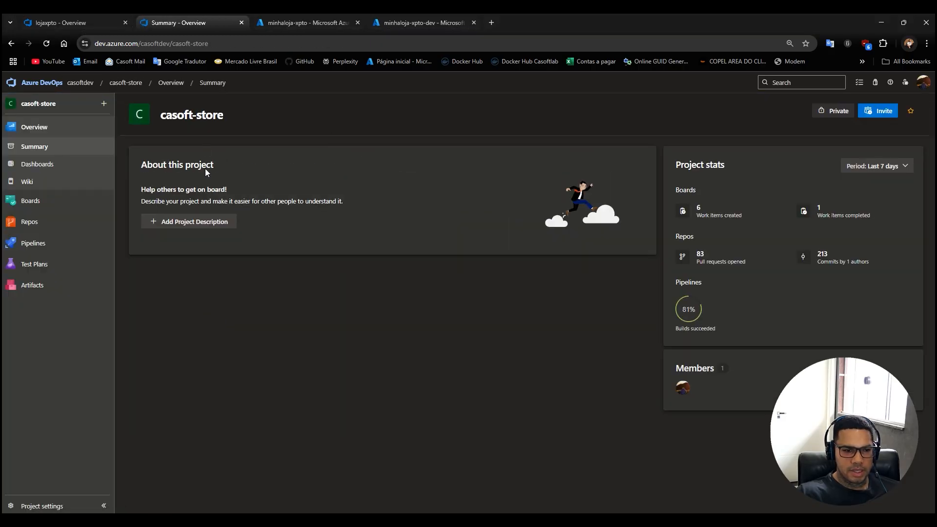
left_click(34, 505)
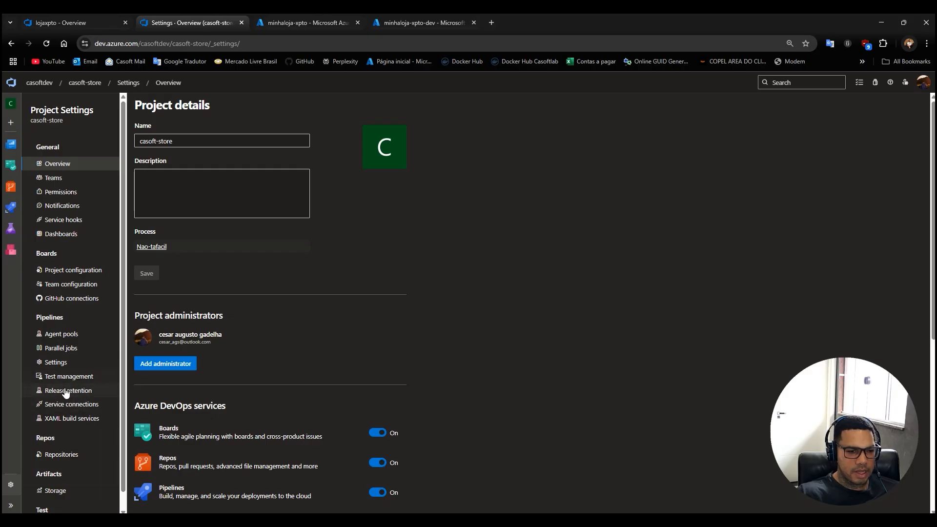
left_click(56, 405)
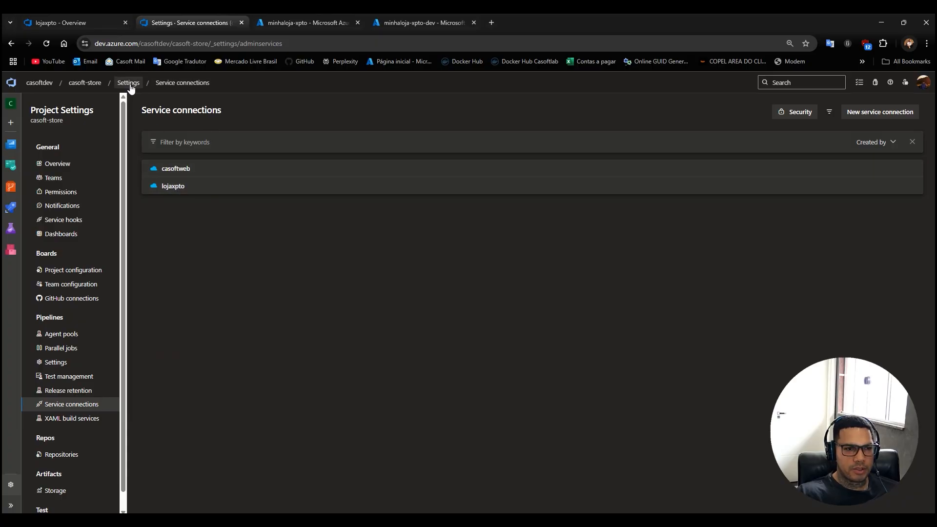
Go back to the meu-ecommerce project and view the service connections in its project settings.
left_click(85, 83)
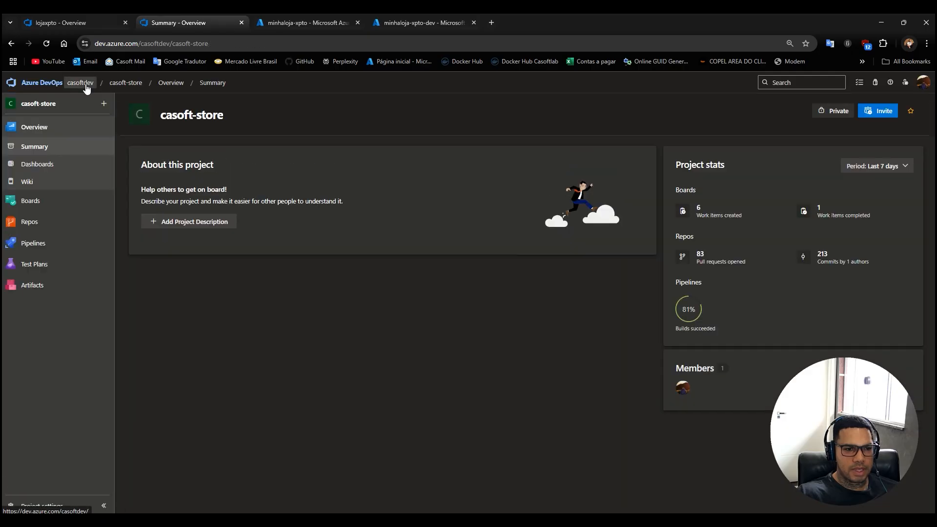
left_click(80, 83)
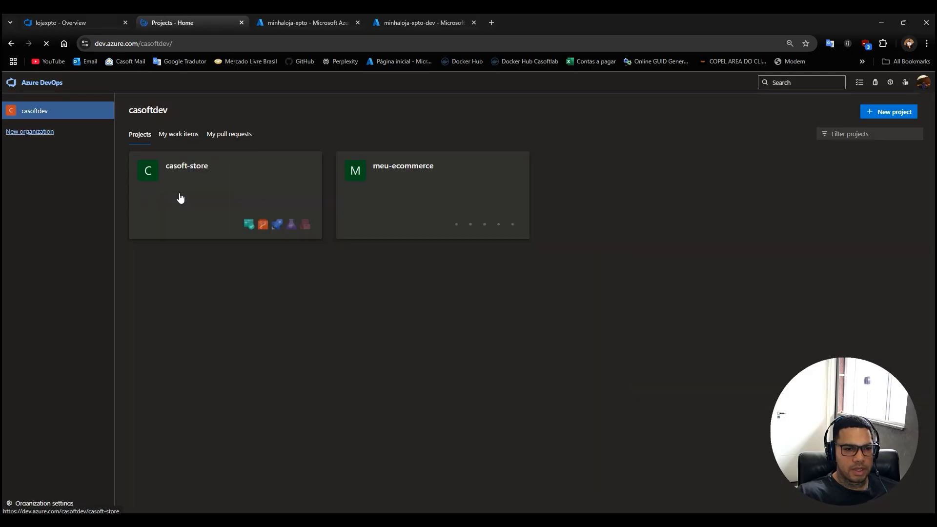
left_click(396, 175)
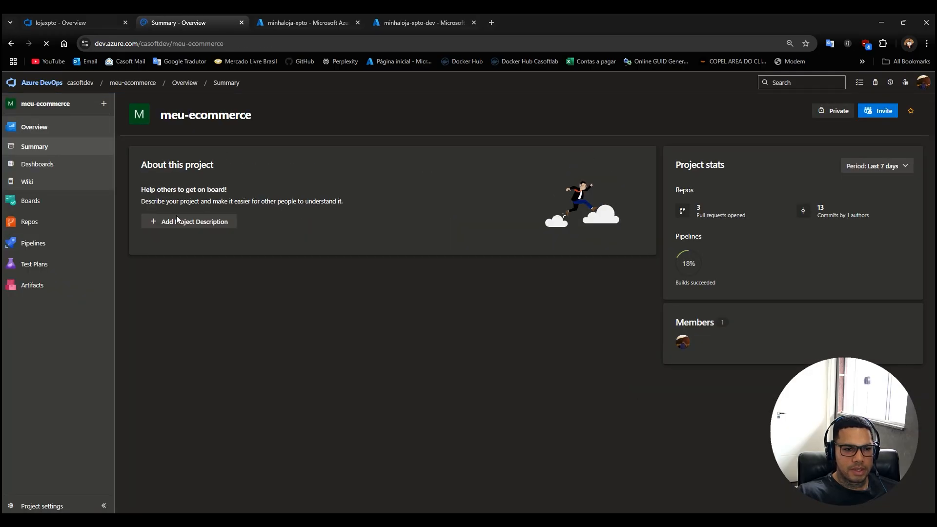
left_click(40, 507)
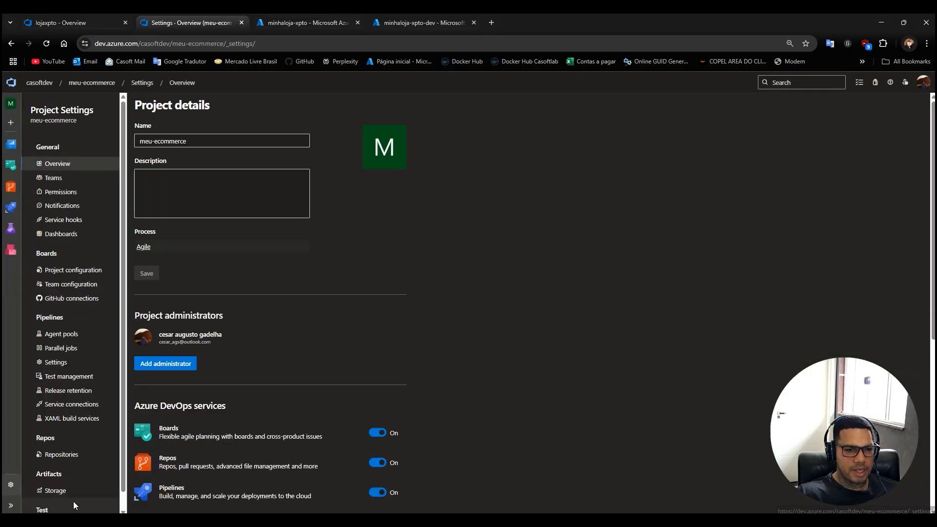
left_click(71, 405)
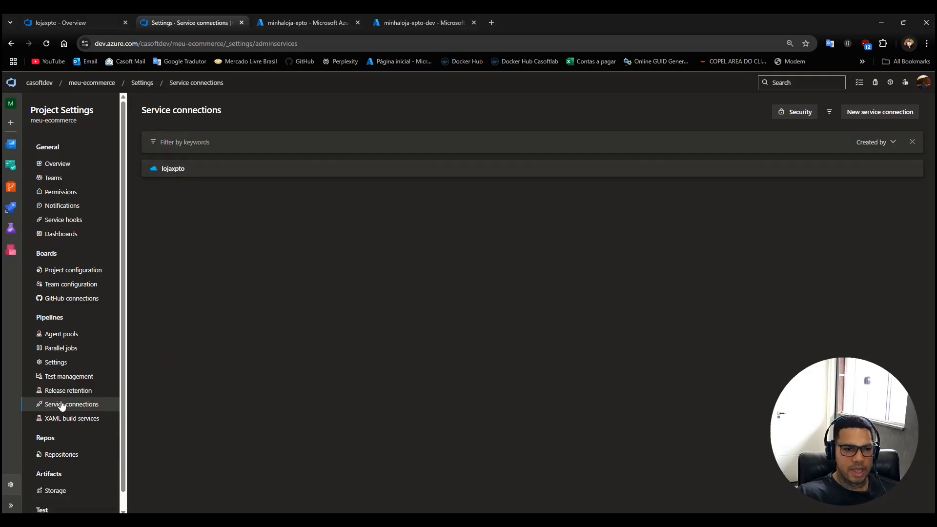
left_click(877, 113)
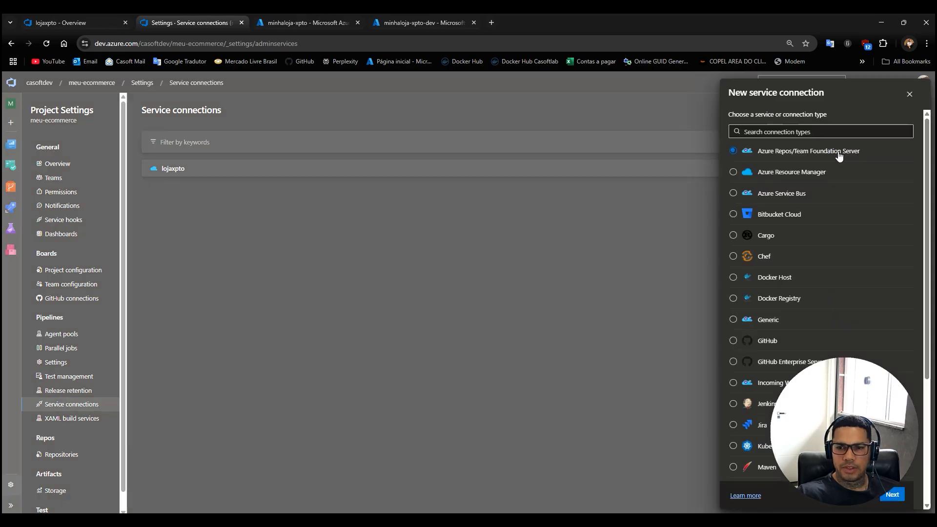
left_click(733, 174)
left_click(896, 496)
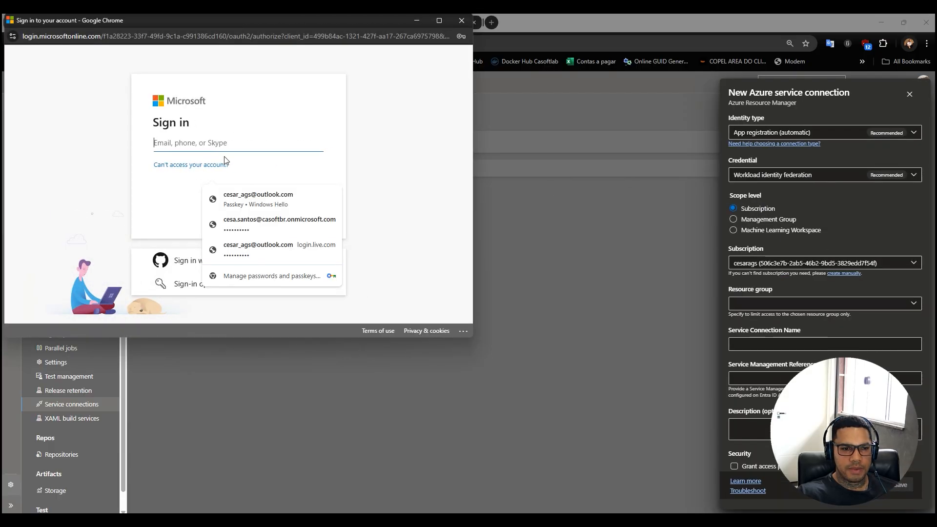
left_click(244, 198)
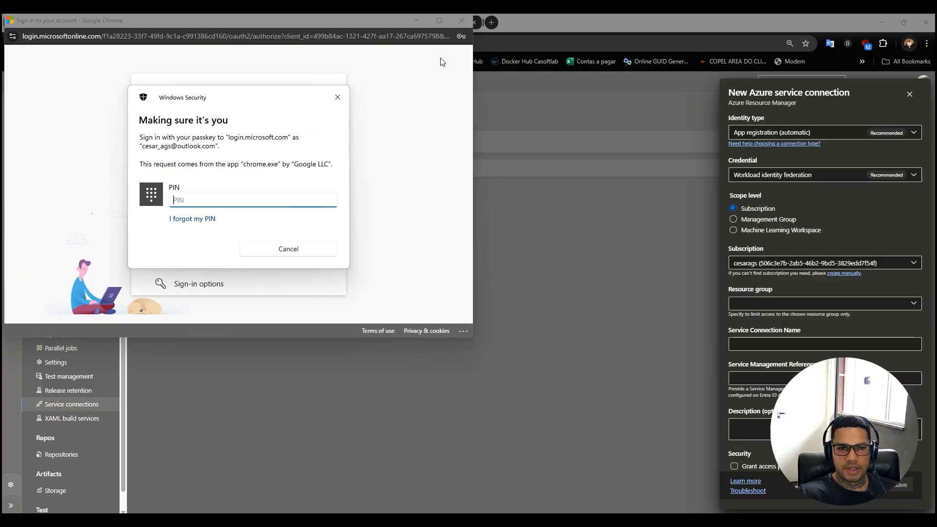
left_click(338, 96)
left_click(462, 21)
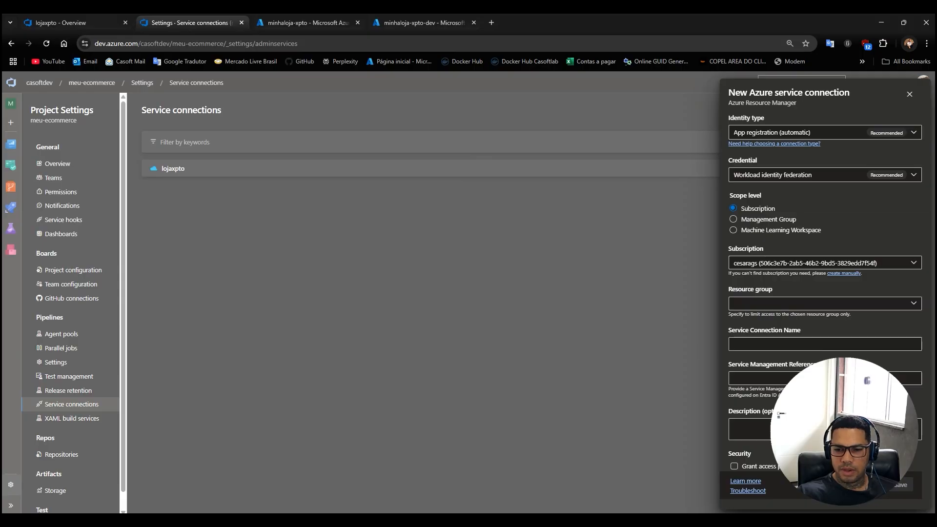
left_click(766, 347)
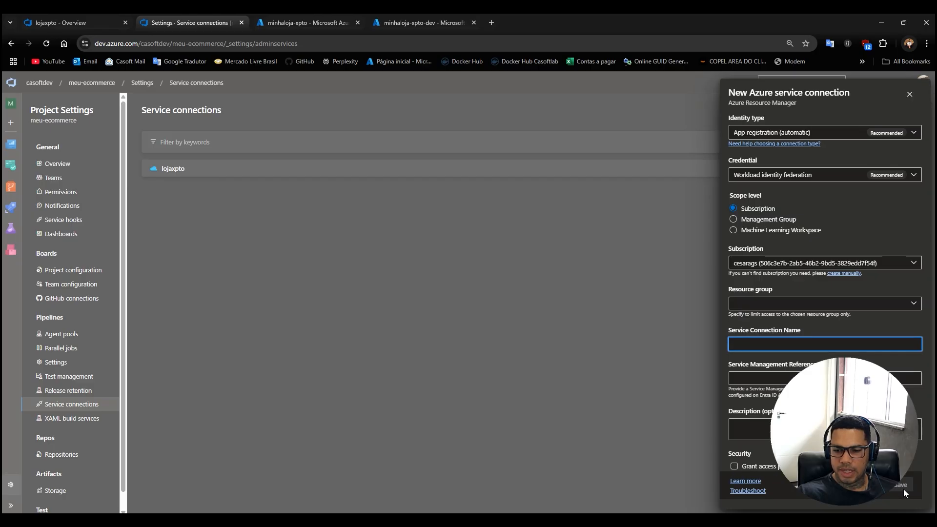
left_click(910, 94)
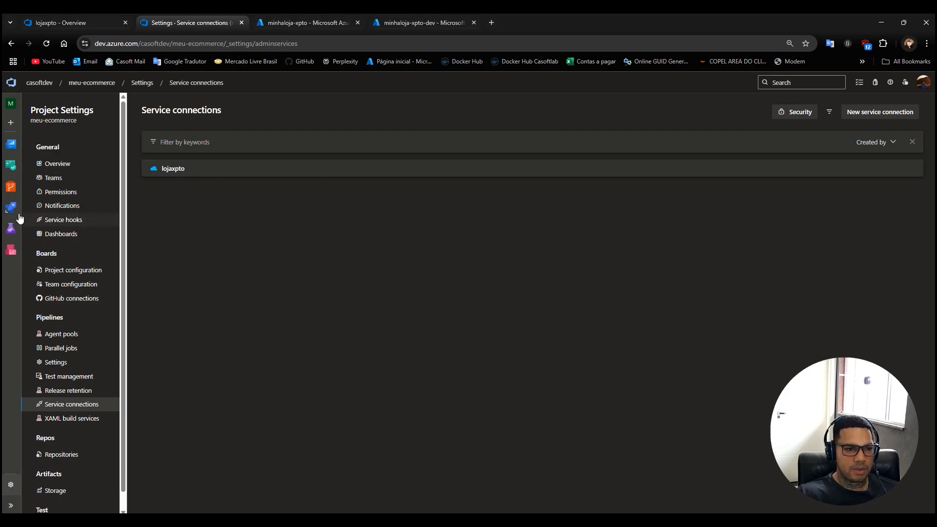
Open the latest run of the loja-xpto pipeline to check the progress of its stages.
mouse_move(12, 211)
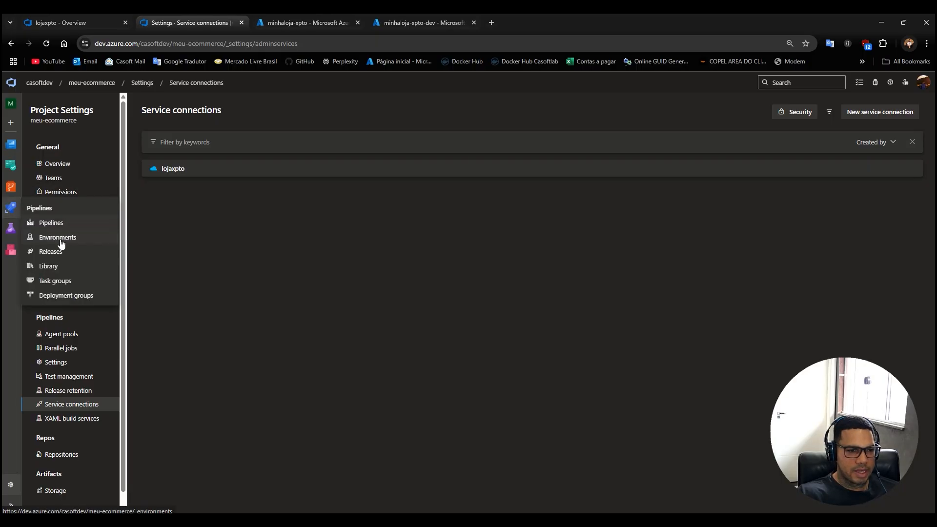
left_click(54, 222)
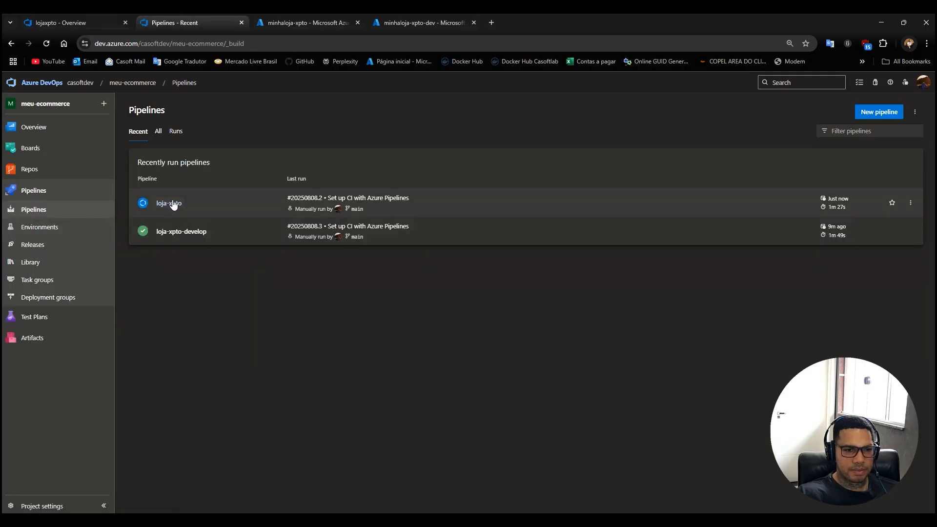
left_click(171, 201)
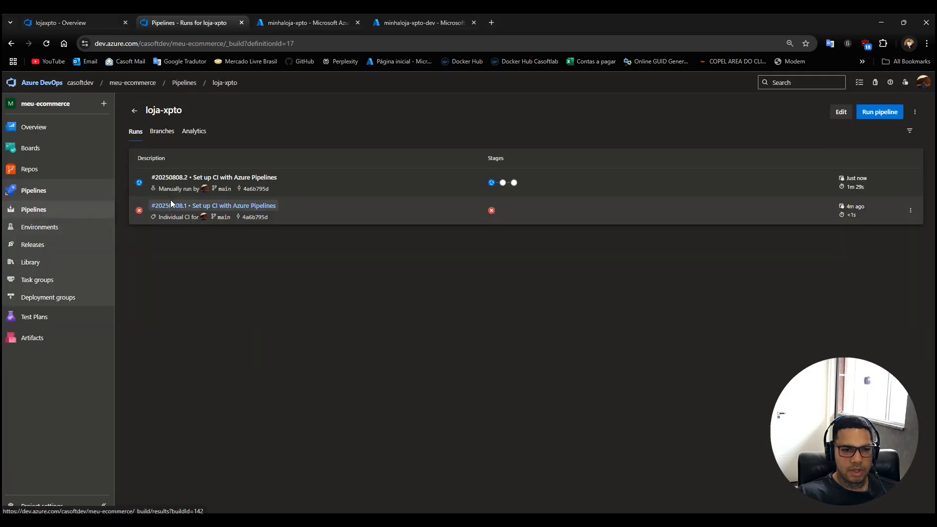
left_click(259, 177)
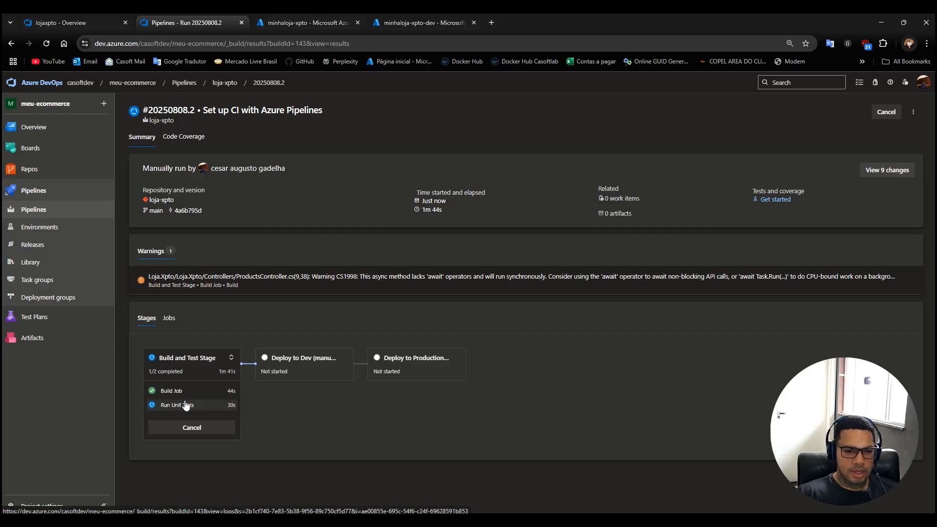
View the project's pipeline environments and look at the form for creating a new environment without creating one.
left_click(43, 230)
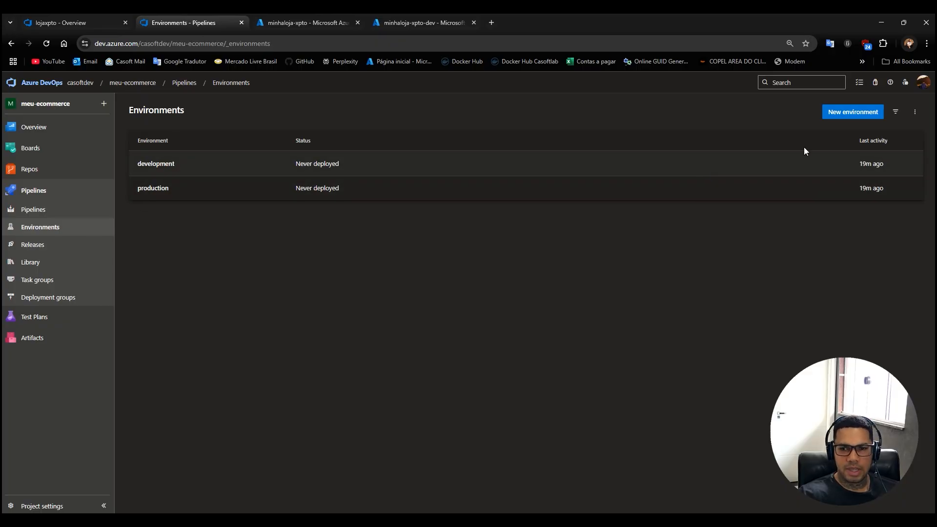
left_click(851, 116)
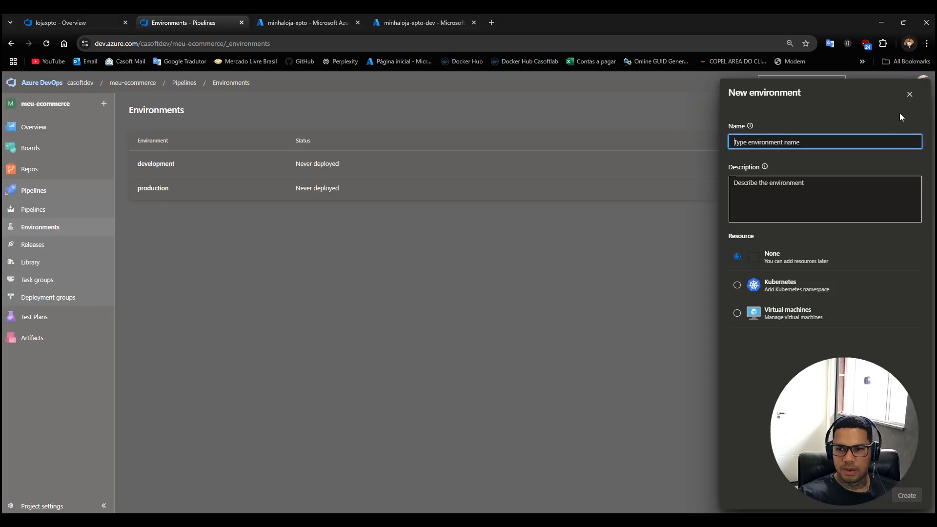
left_click(910, 94)
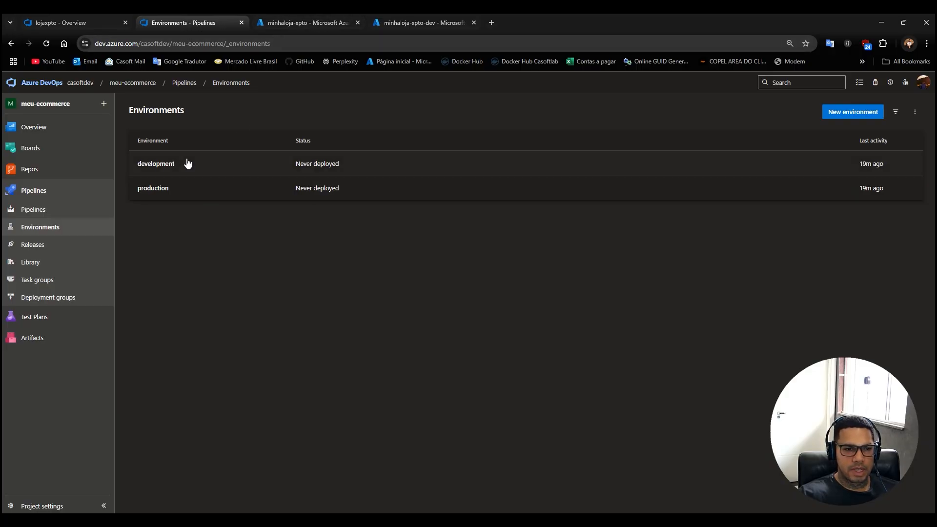
Return to the latest loja-xpto run and permit its Deploy to Dev stage to use the development environment.
left_click(71, 25)
left_click(209, 20)
left_click(28, 195)
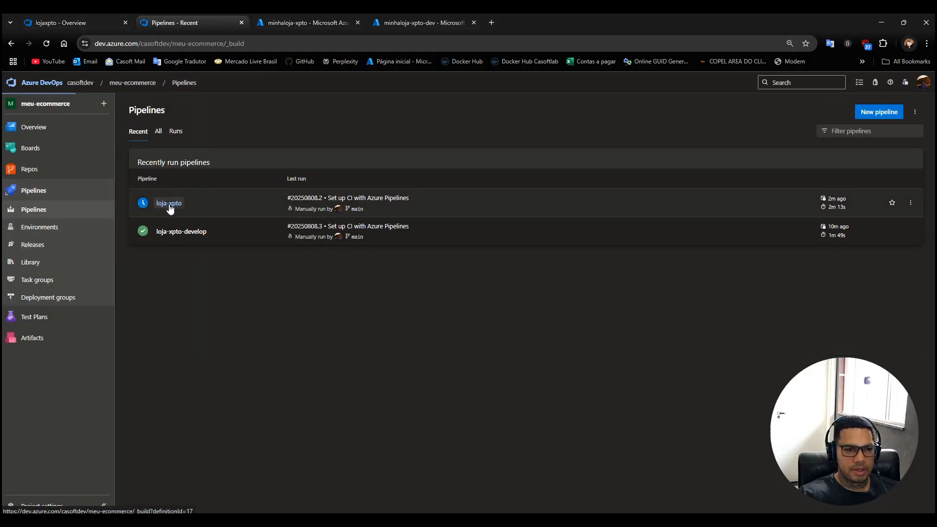
left_click(169, 206)
left_click(245, 177)
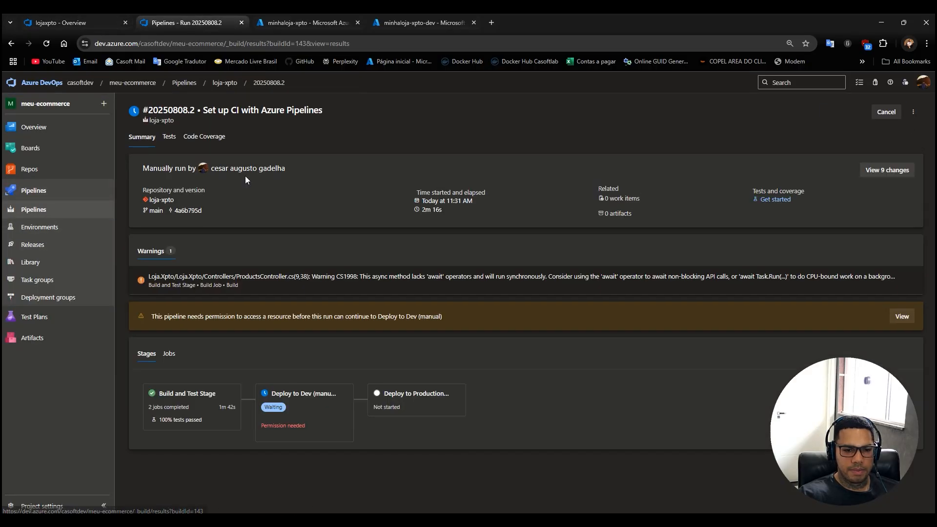
left_click(306, 409)
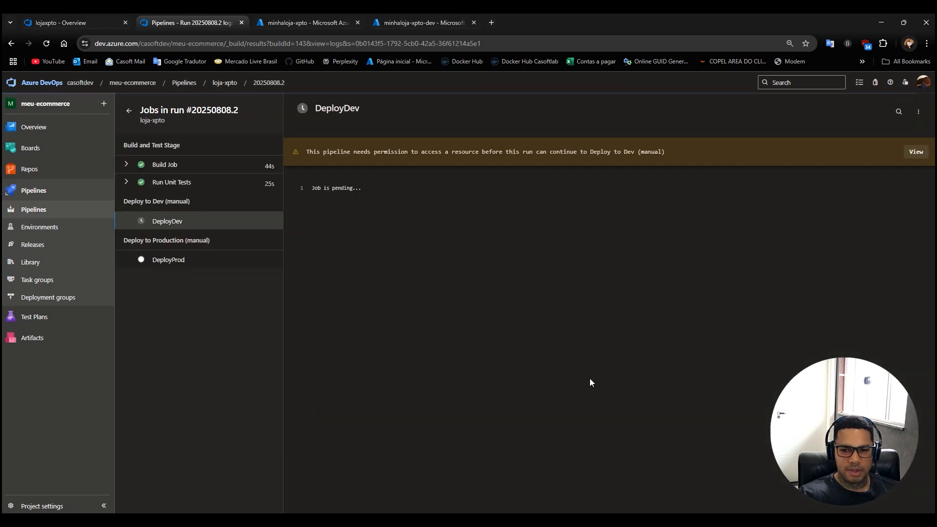
left_click(917, 152)
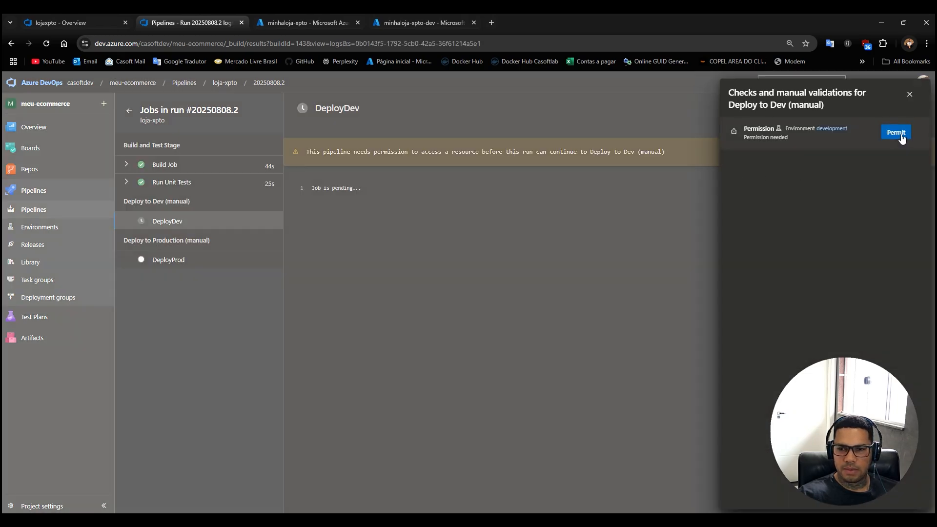
left_click(896, 133)
left_click(557, 320)
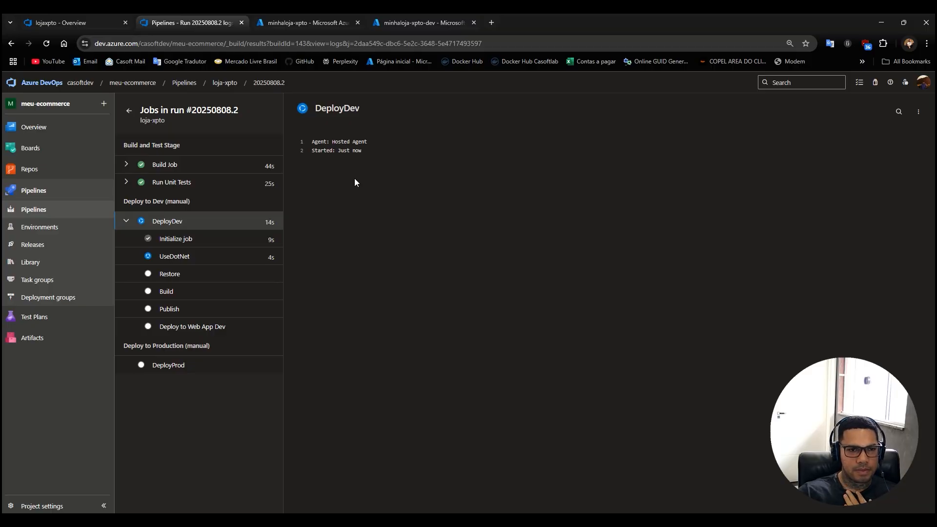
Check the overview of the minhaloja-xpto-dev Web App and return to the DeployDev job to view its Restore task.
left_click(285, 22)
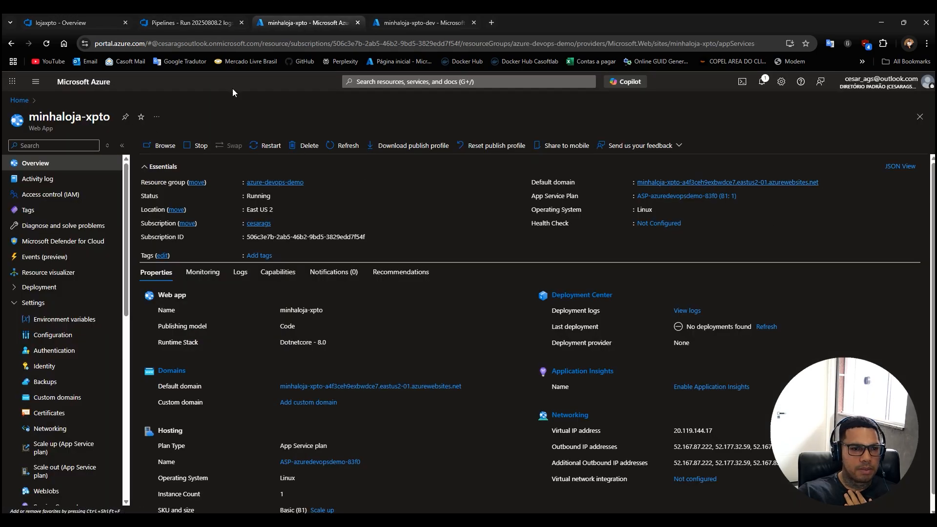
left_click(410, 22)
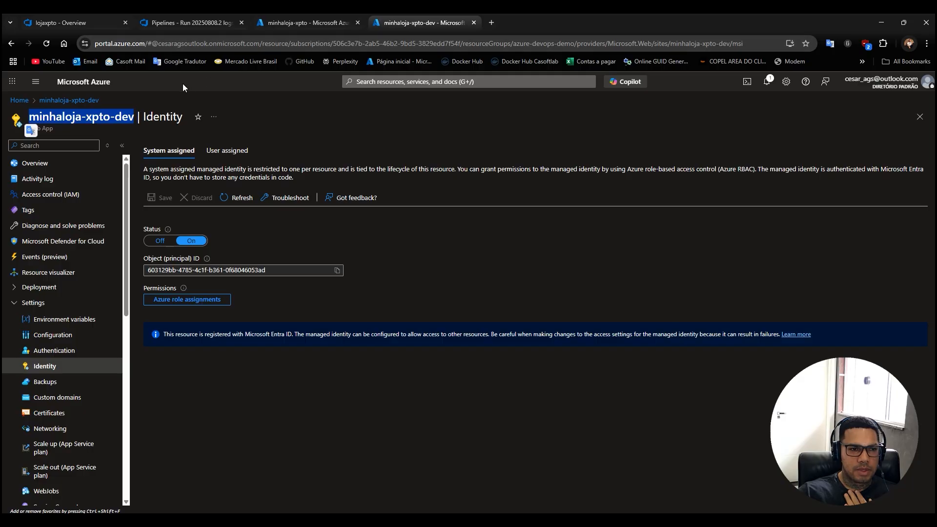
left_click(93, 116)
left_click(44, 166)
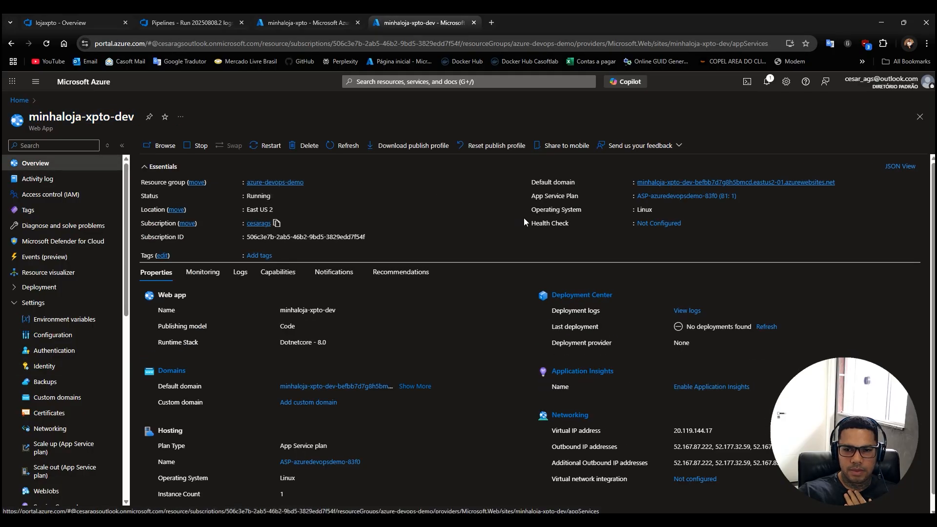
left_click(190, 23)
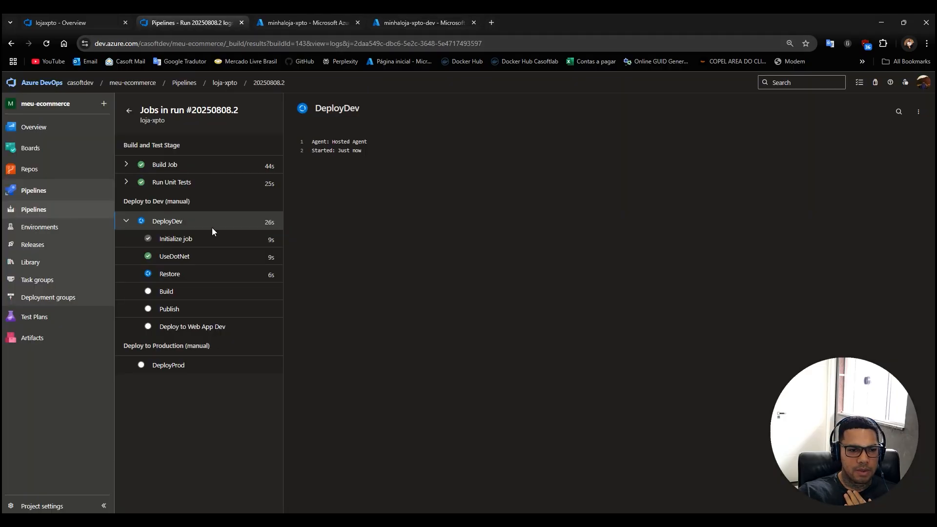
left_click(170, 275)
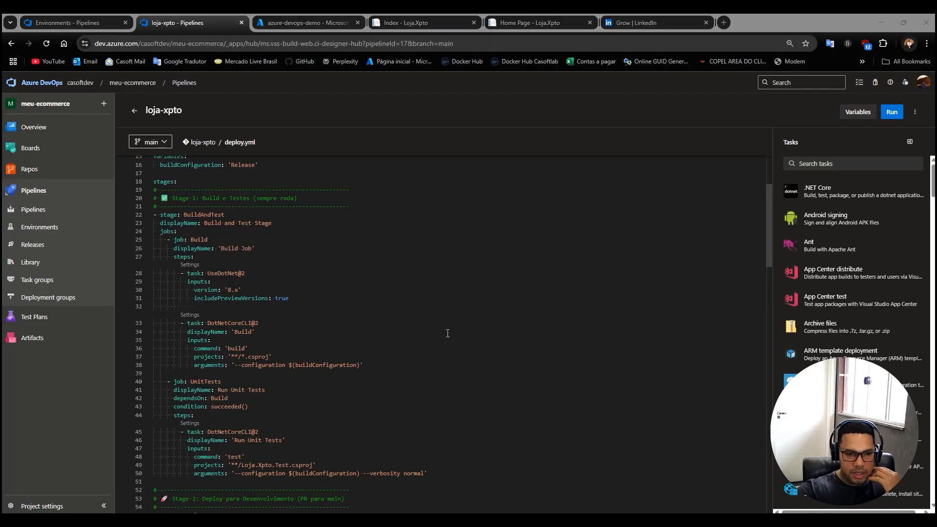
Examine the csproj project paths used by the build, test and restore tasks in the pipeline's deploy.yml.
scroll(255, 373, "down", 1)
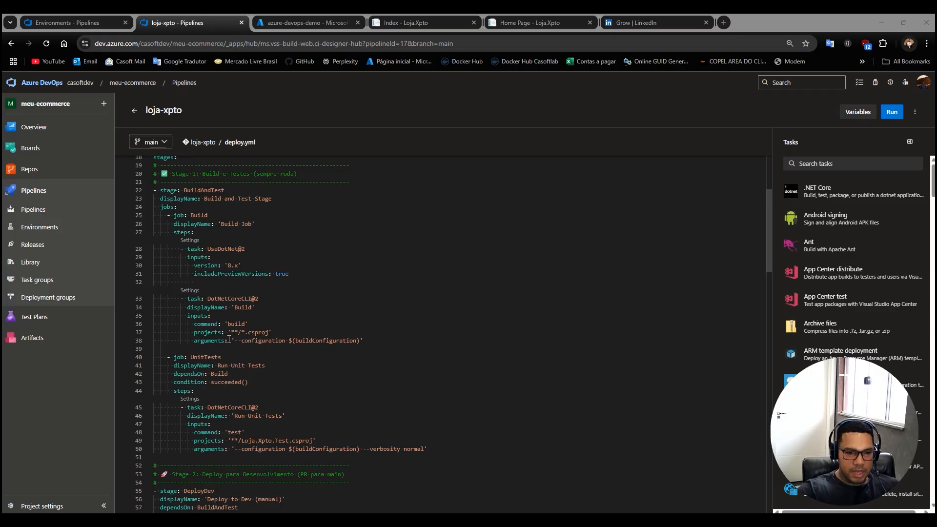
left_click_drag(232, 333, 240, 332)
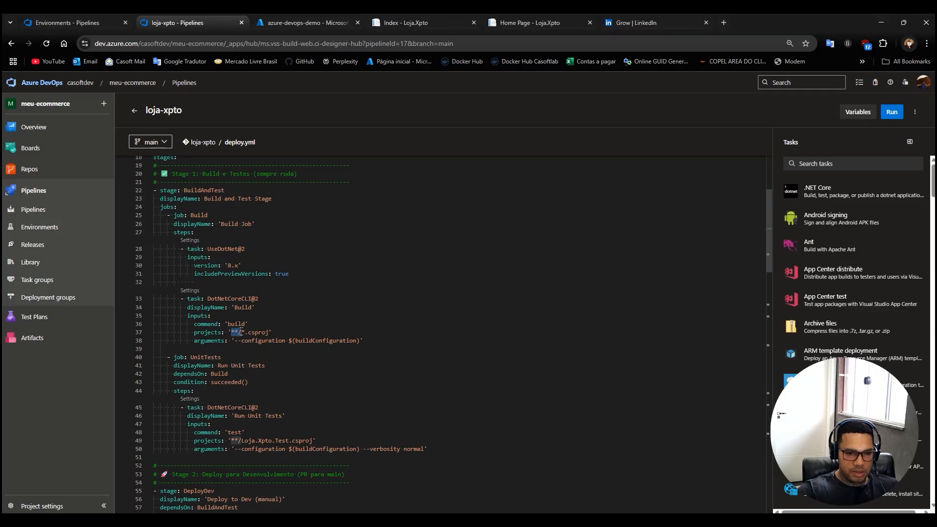
left_click_drag(244, 332, 270, 333)
scroll(355, 436, "down", 4)
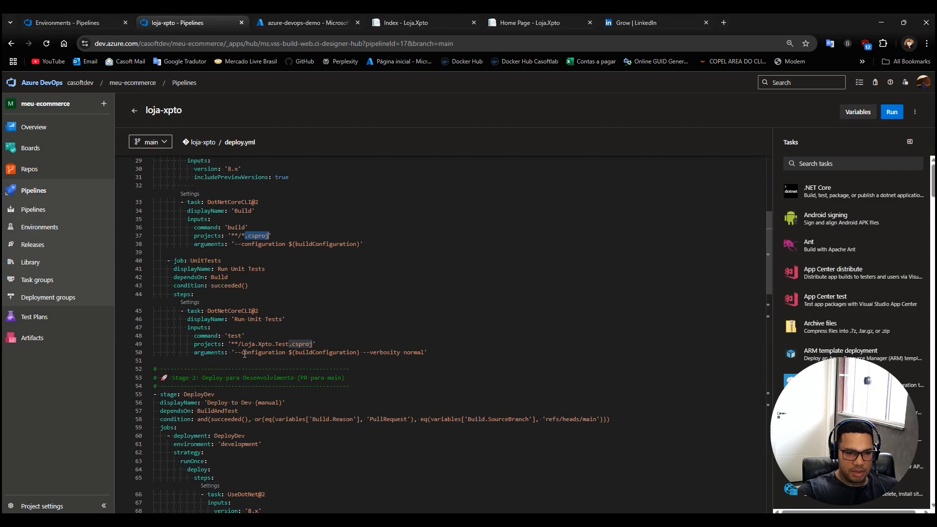
left_click(233, 343)
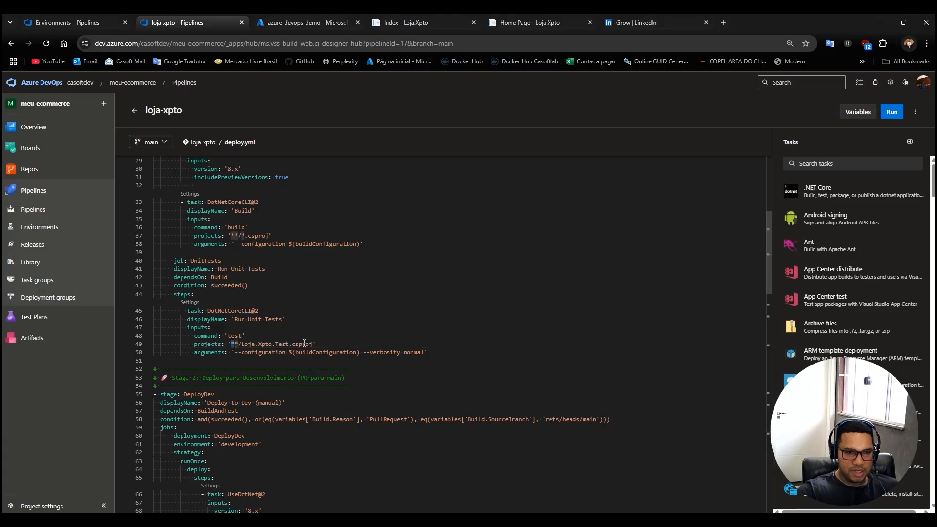
scroll(302, 345, "up", 2)
scroll(295, 323, "down", 8)
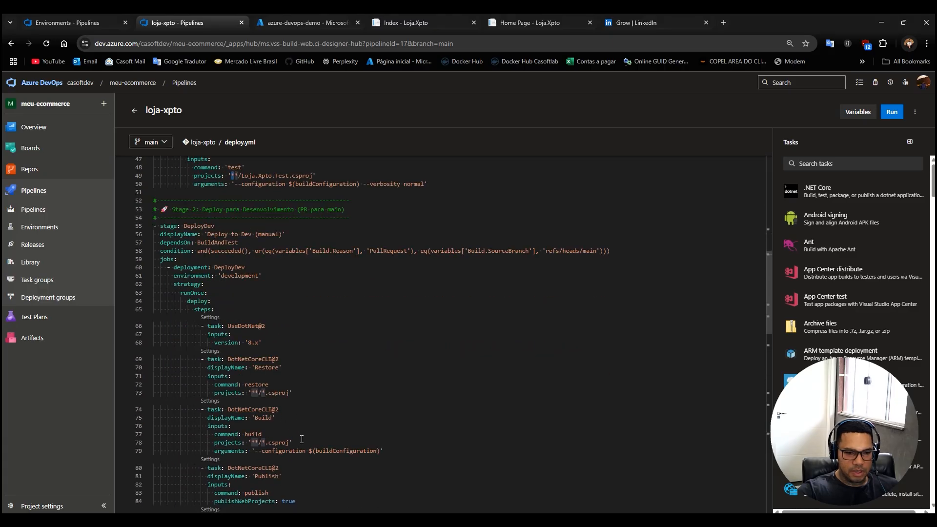
left_click(289, 393)
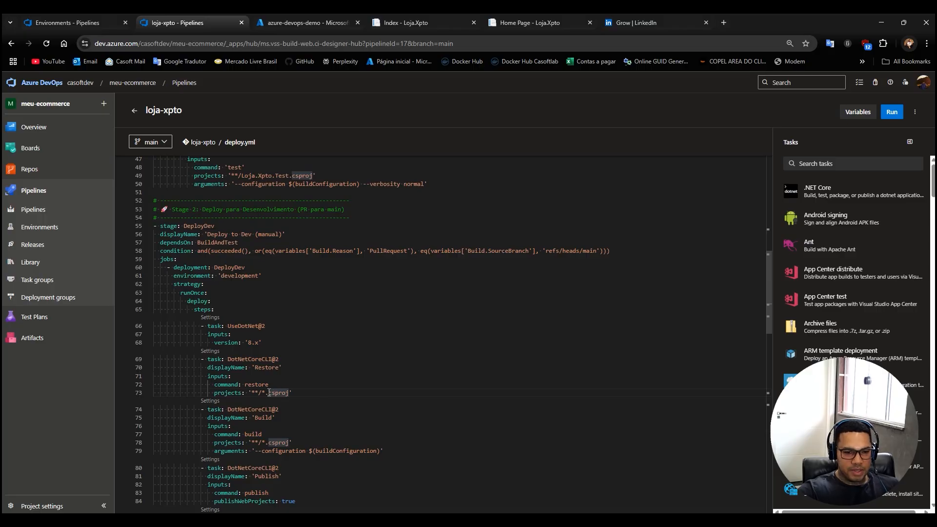
scroll(253, 453, "down", 5)
scroll(488, 281, "up", 5)
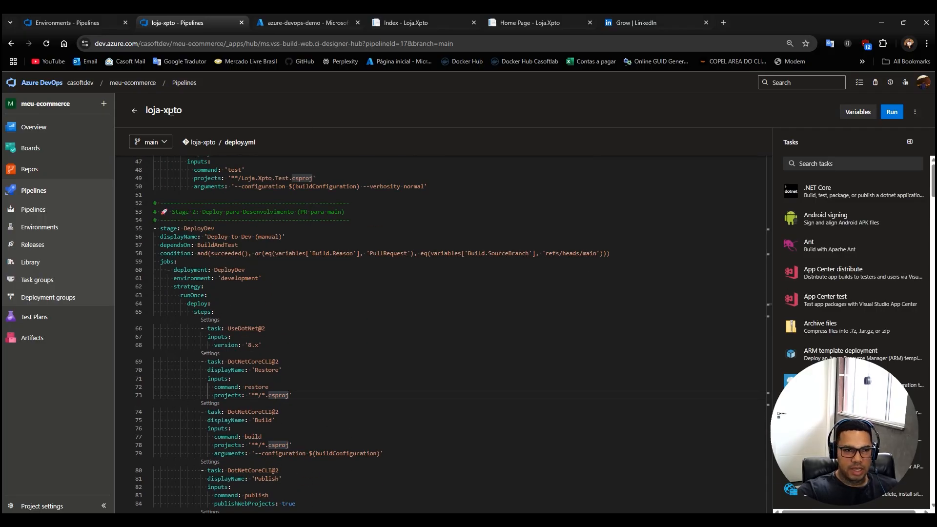
Open loja-xpto run #20250808.10 and view the deployed dev and production sites, including the production Products page.
left_click(135, 111)
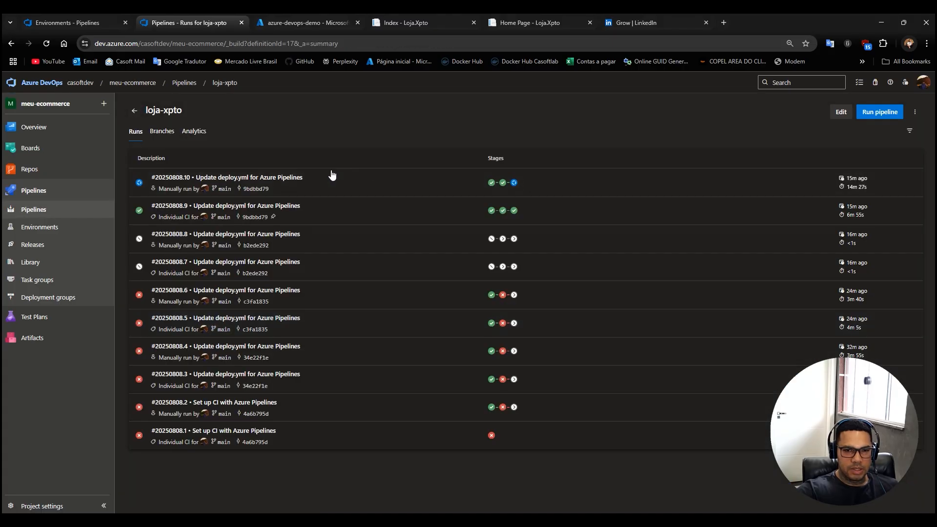
left_click(266, 178)
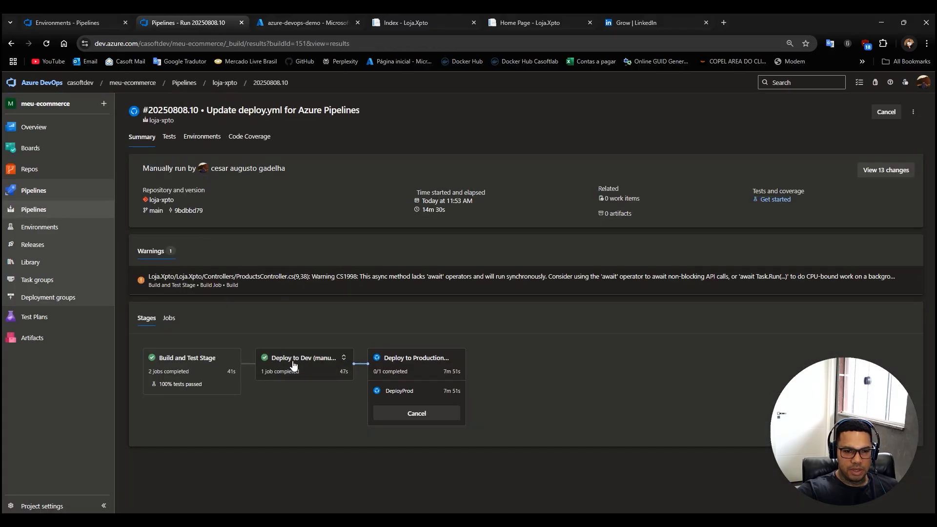
left_click(389, 26)
left_click_drag(155, 45, 110, 45)
left_click(511, 24)
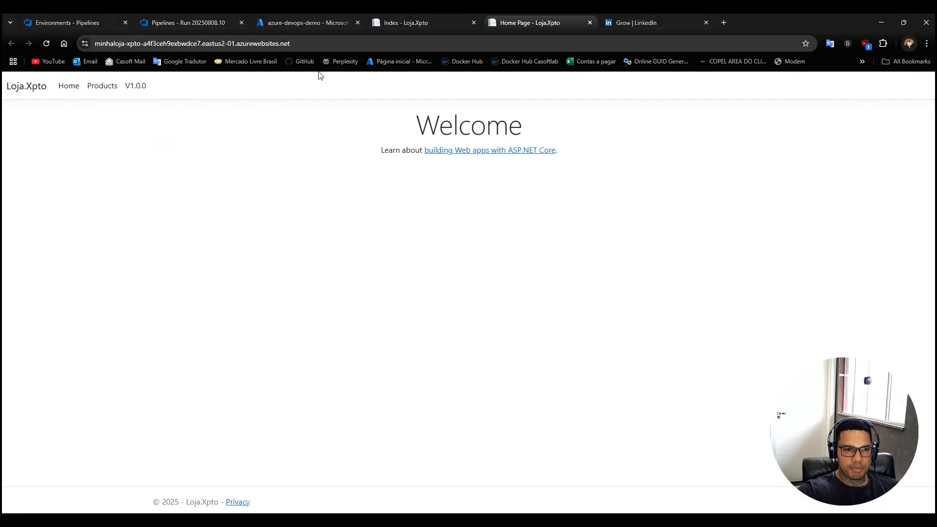
left_click(102, 86)
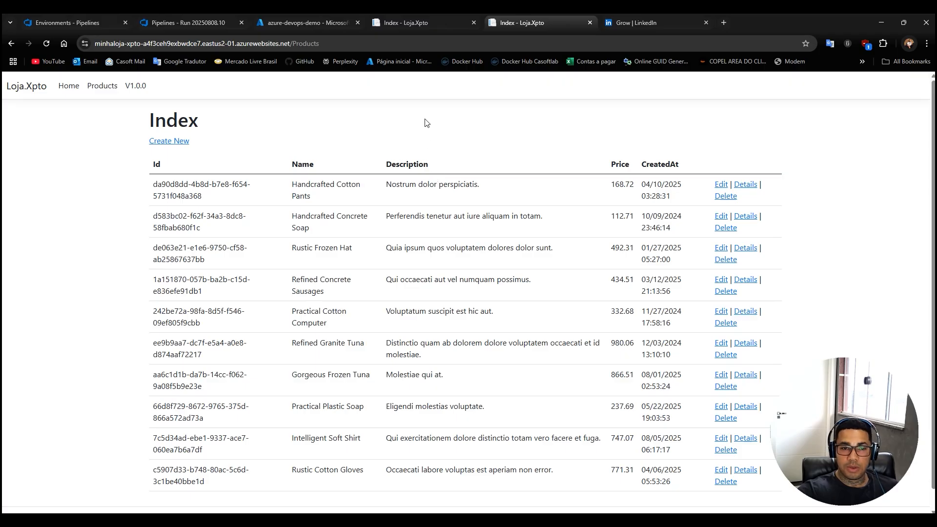
View the azure-devops-demo resource group and go back through the pipeline run to the project's environments list.
left_click(286, 23)
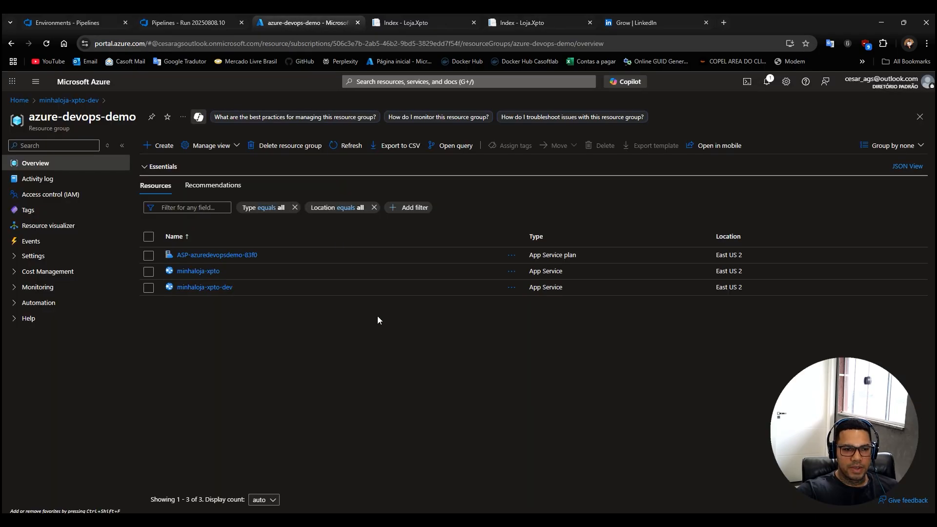
left_click(170, 24)
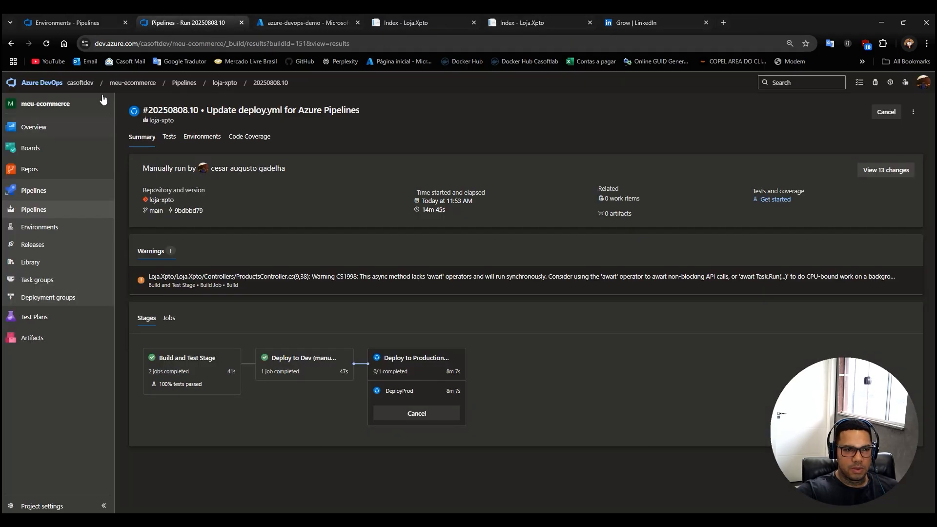
left_click(79, 23)
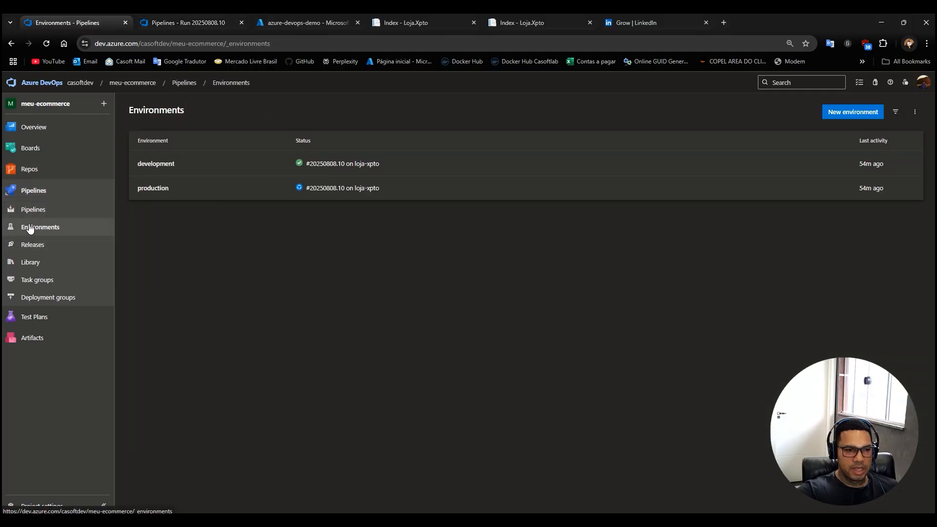
Add an Approvals check to the development environment with the account owner as approver.
left_click(152, 166)
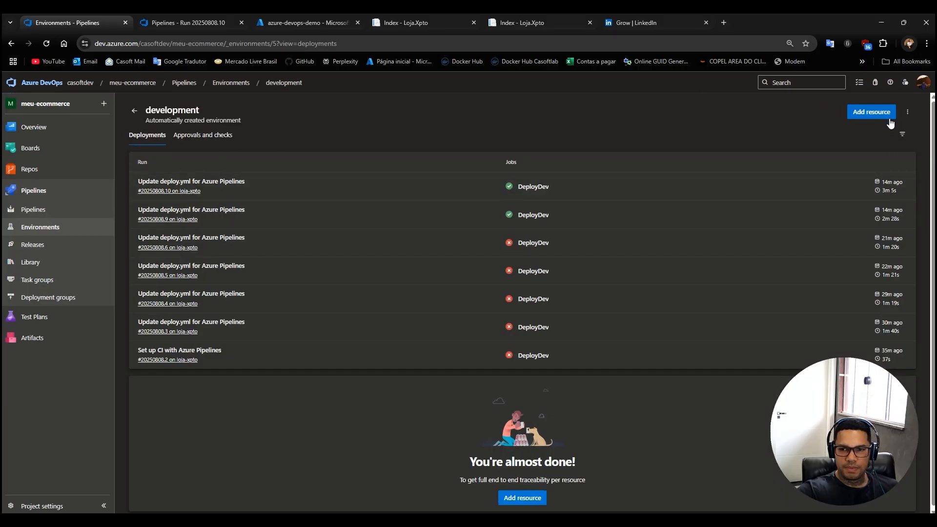
left_click(212, 136)
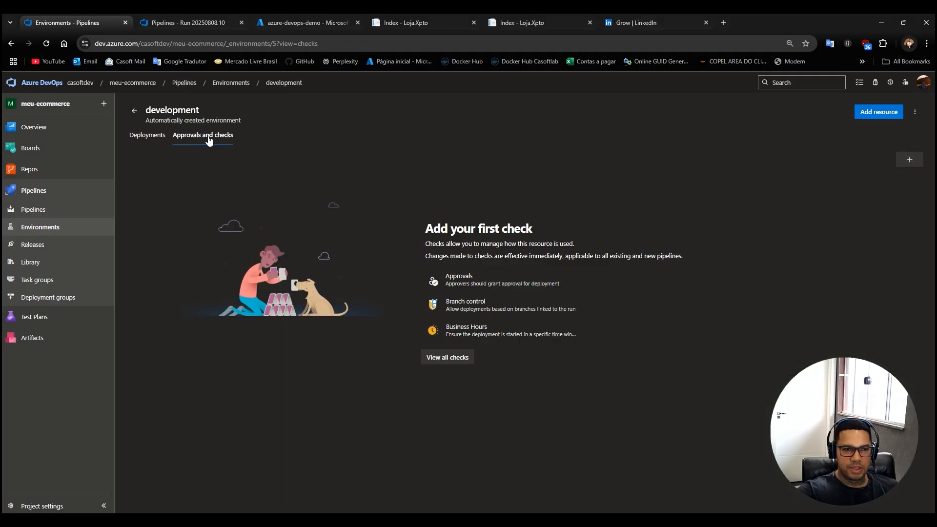
left_click(917, 163)
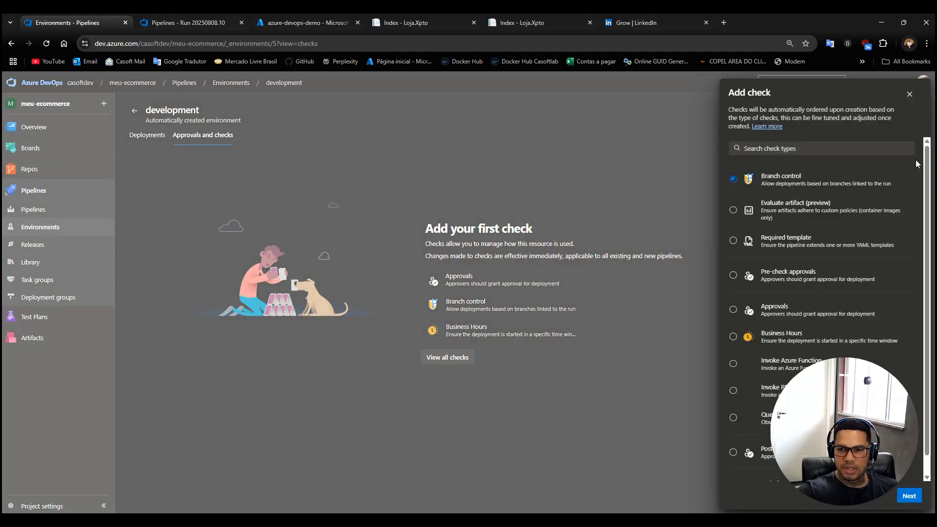
left_click(733, 311)
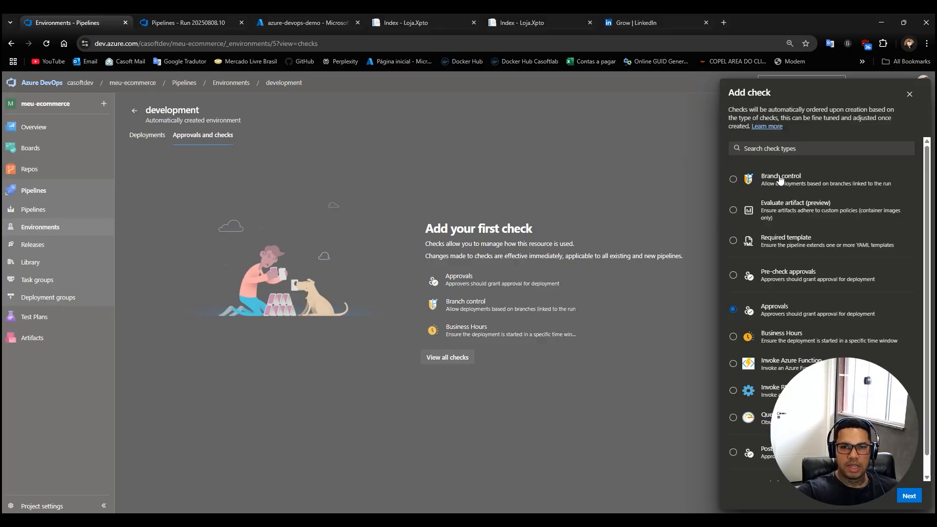
left_click(909, 496)
left_click(770, 129)
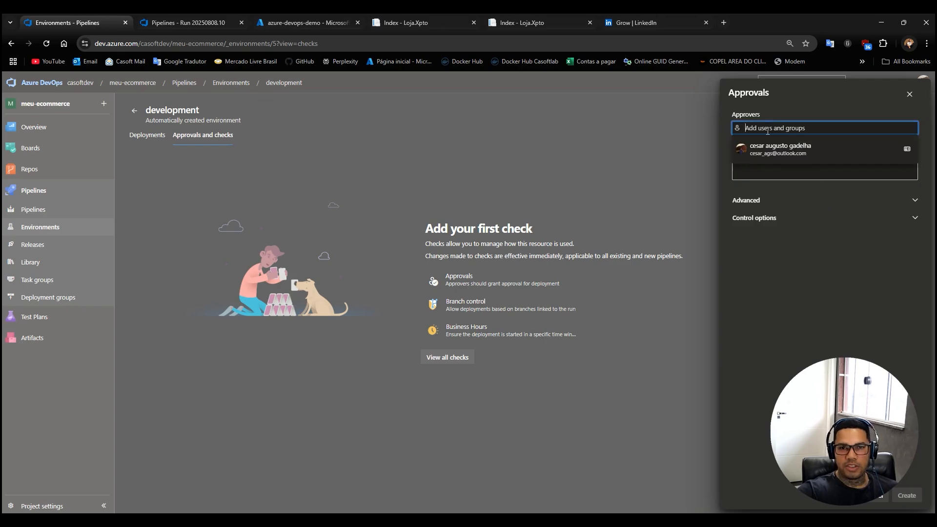
left_click(779, 151)
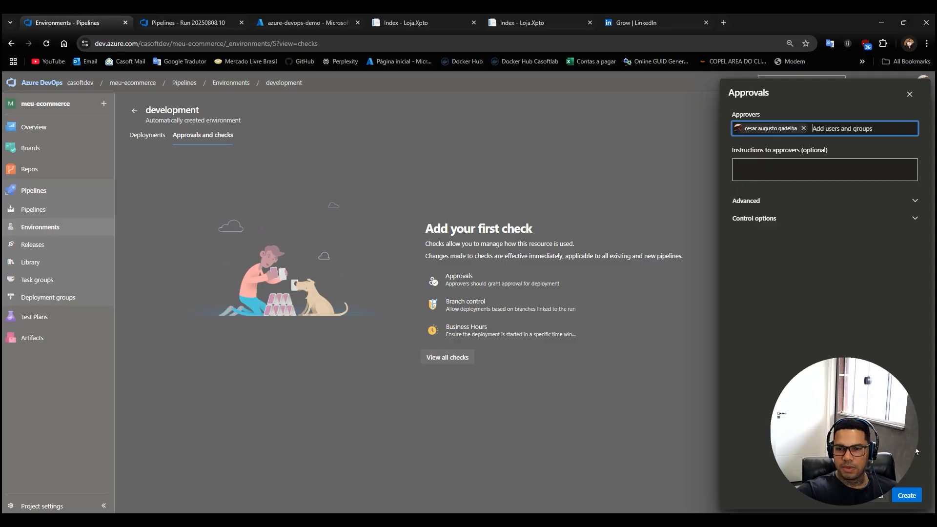
left_click(907, 495)
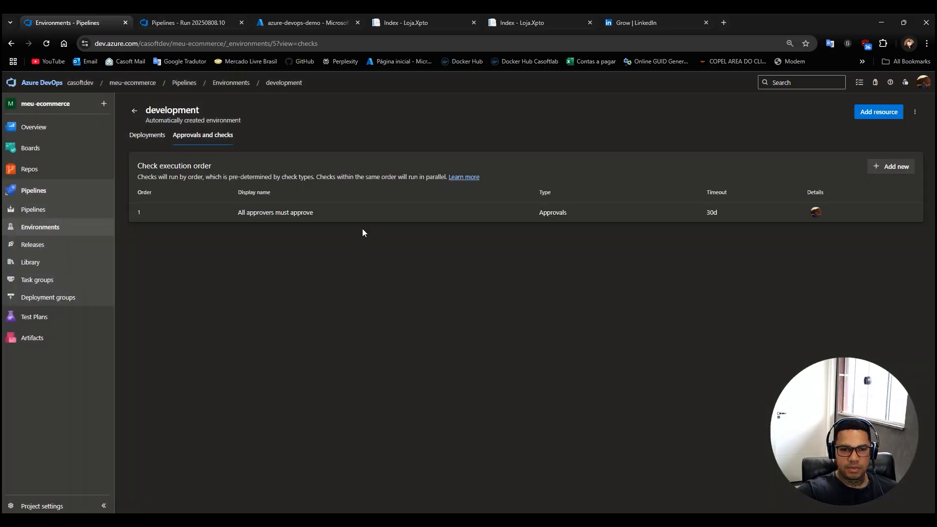
Add an Approvals check to the production environment with the account owner as approver, and return to the environments list.
left_click(135, 115)
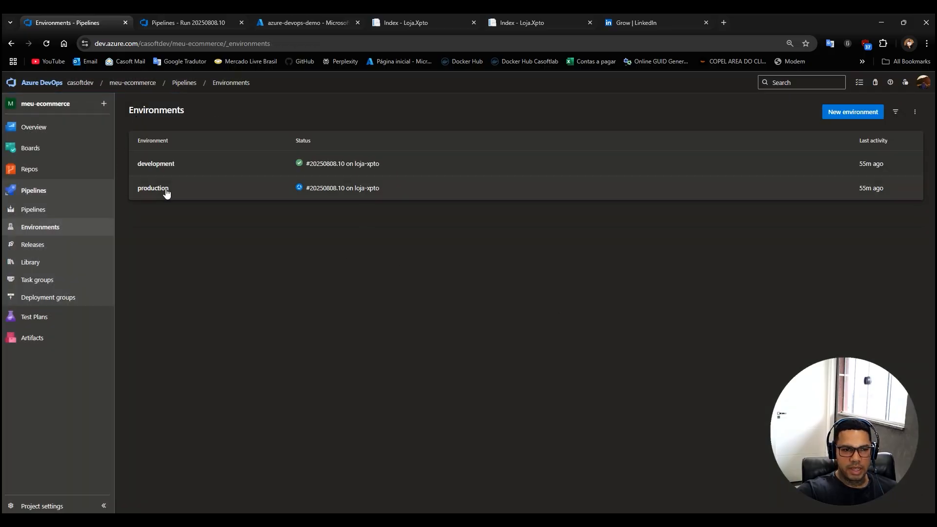
left_click(153, 191)
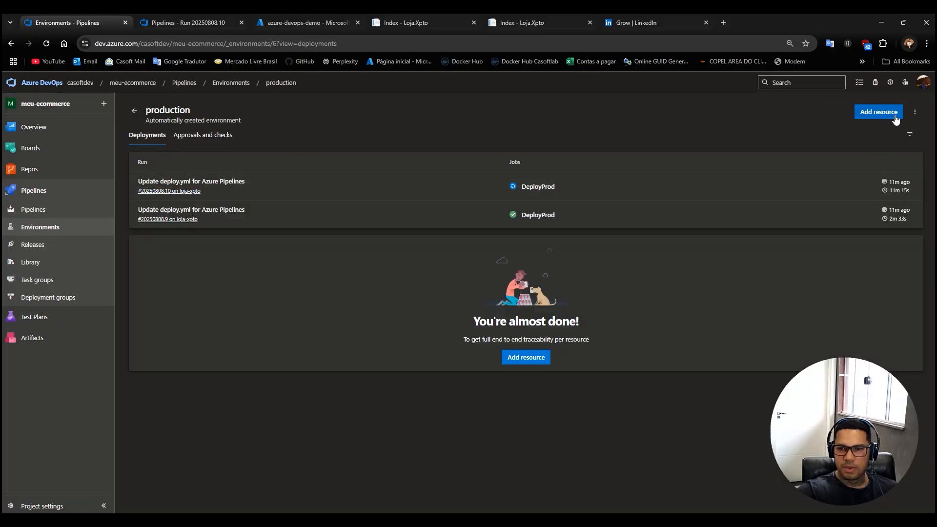
left_click(211, 142)
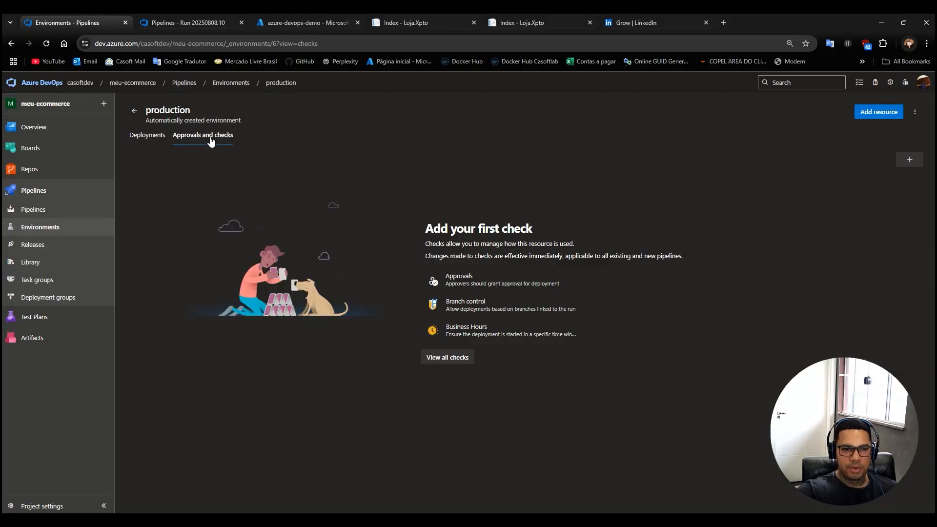
left_click(903, 154)
left_click(733, 310)
left_click(909, 496)
left_click(771, 128)
type("ce")
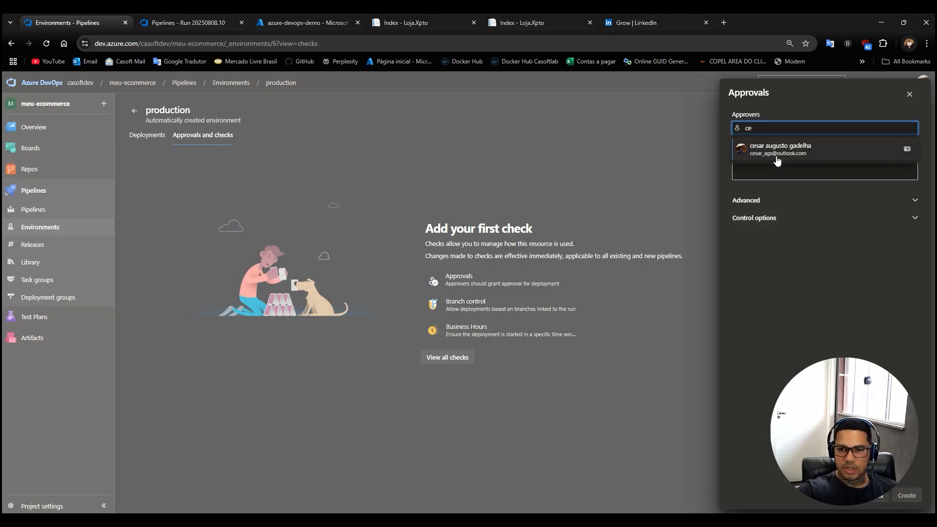
left_click(777, 149)
left_click(907, 496)
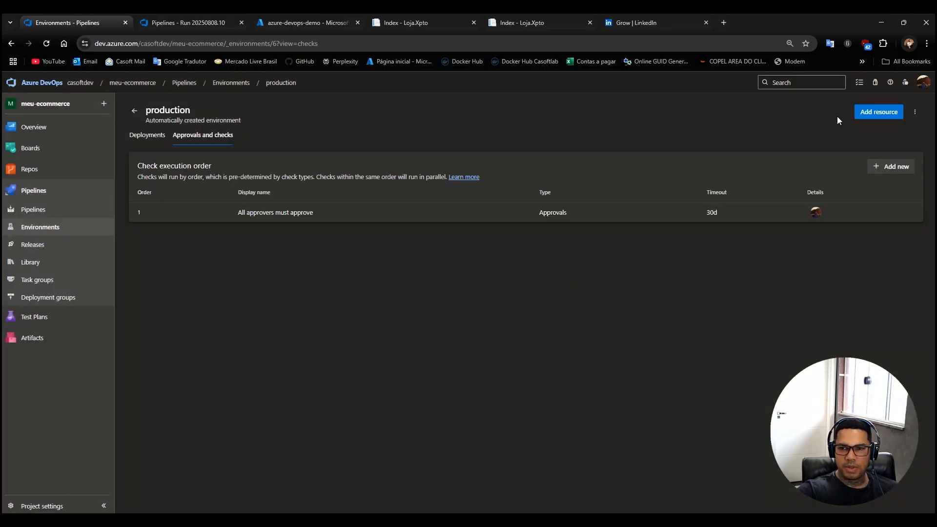
left_click(134, 111)
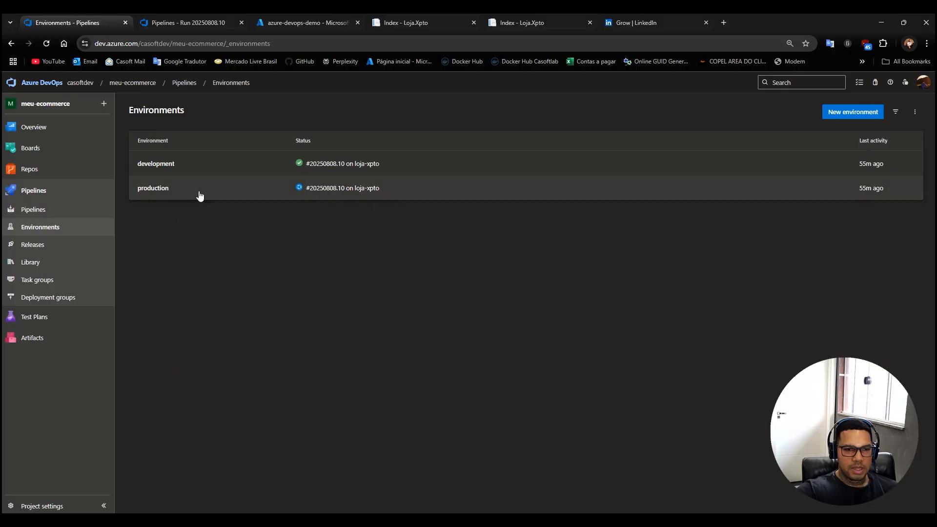
Review the production site's Products page and the Azure resource group, ending back on the pipeline environments.
left_click(512, 23)
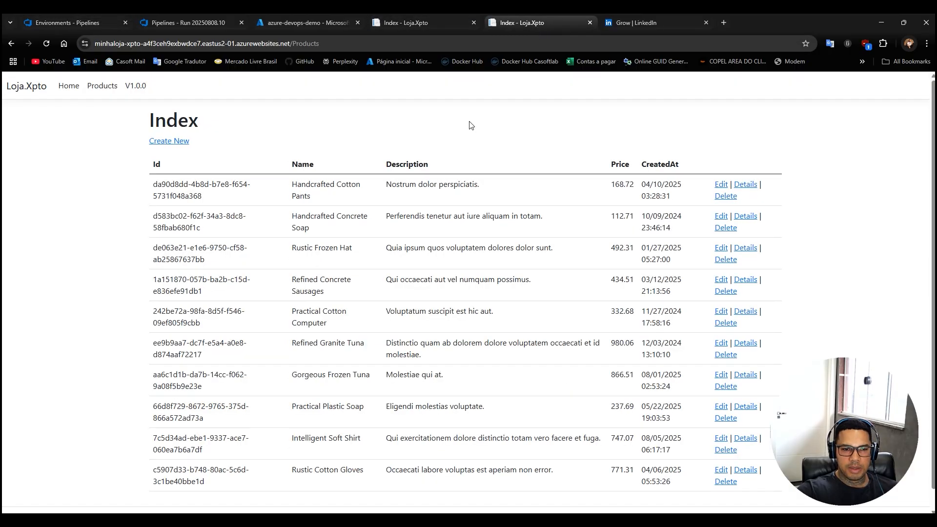
left_click(293, 22)
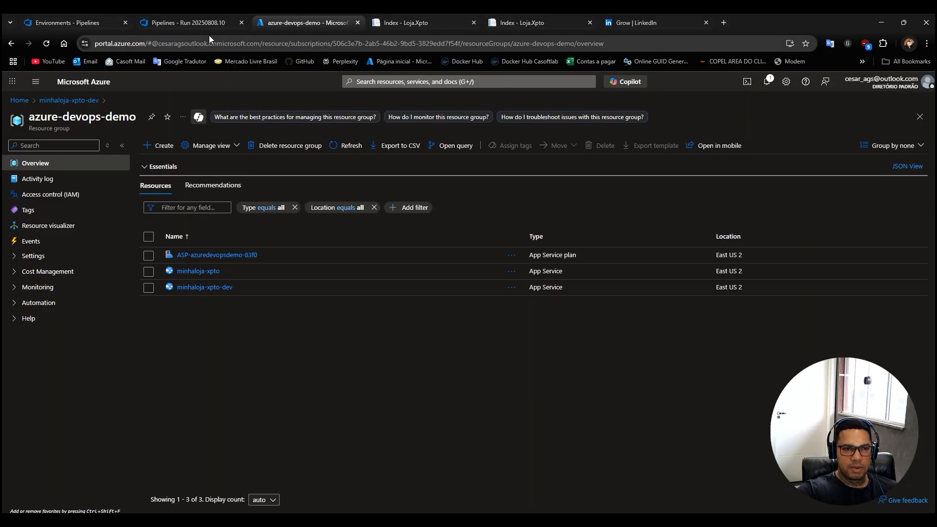
left_click(146, 22)
left_click(80, 22)
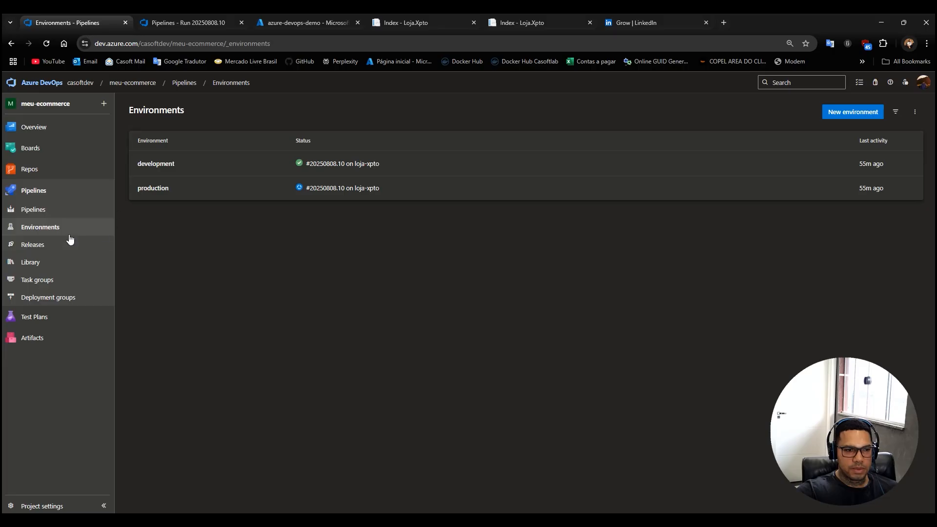
Check the loja-xpto repository's branches for how far develop and the feature branch differ from main.
left_click(54, 170)
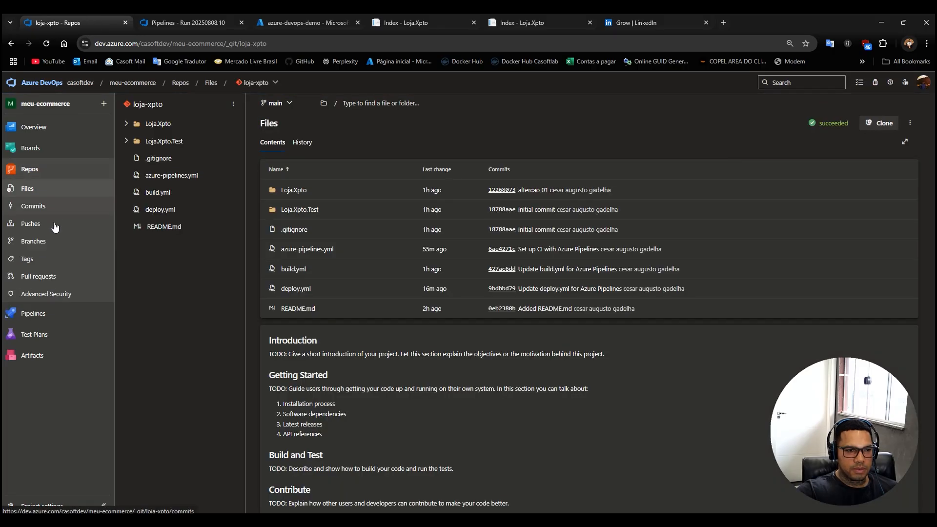
left_click(34, 242)
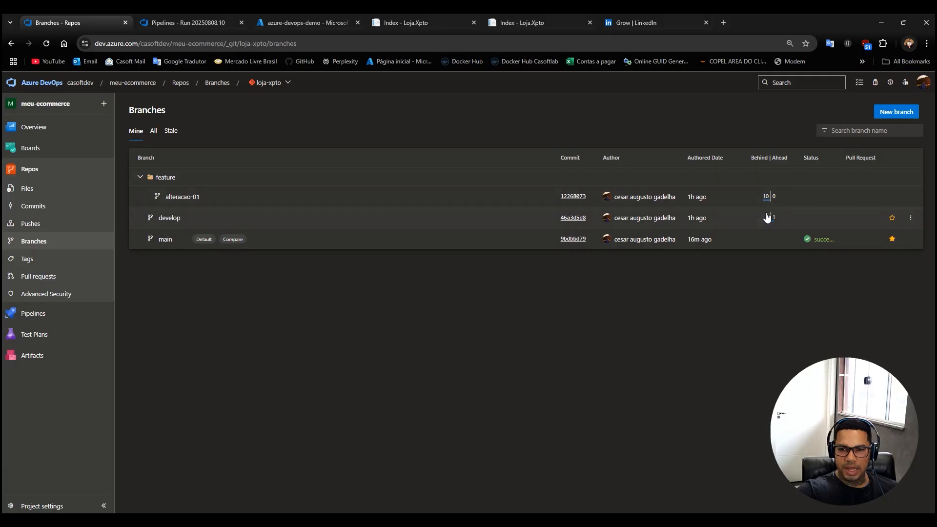
mouse_move(771, 225)
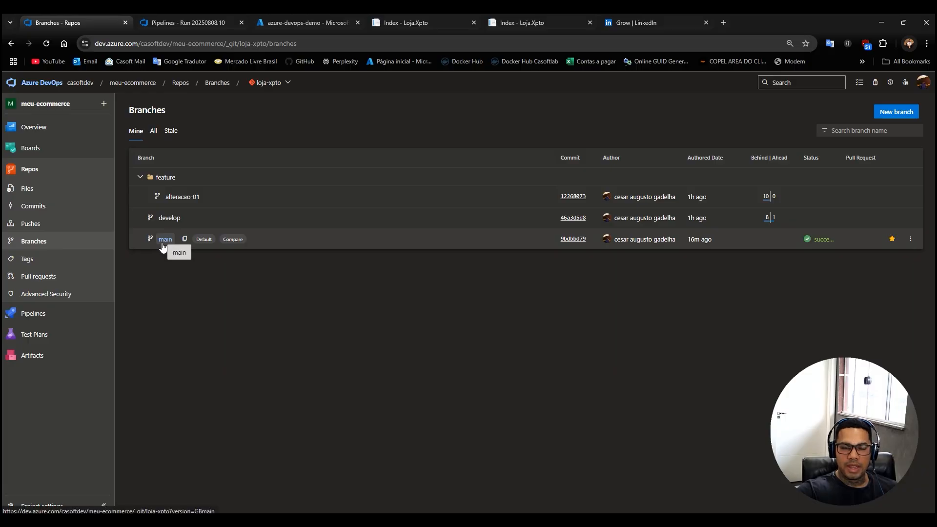
Start a new pull request in loja-xpto with main as the source branch and develop as the target.
left_click(47, 282)
left_click(832, 112)
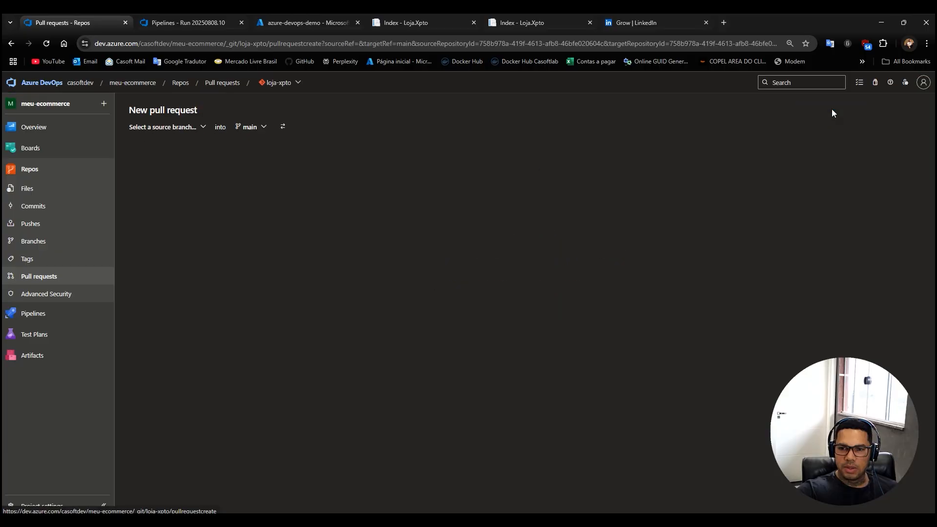
left_click(204, 127)
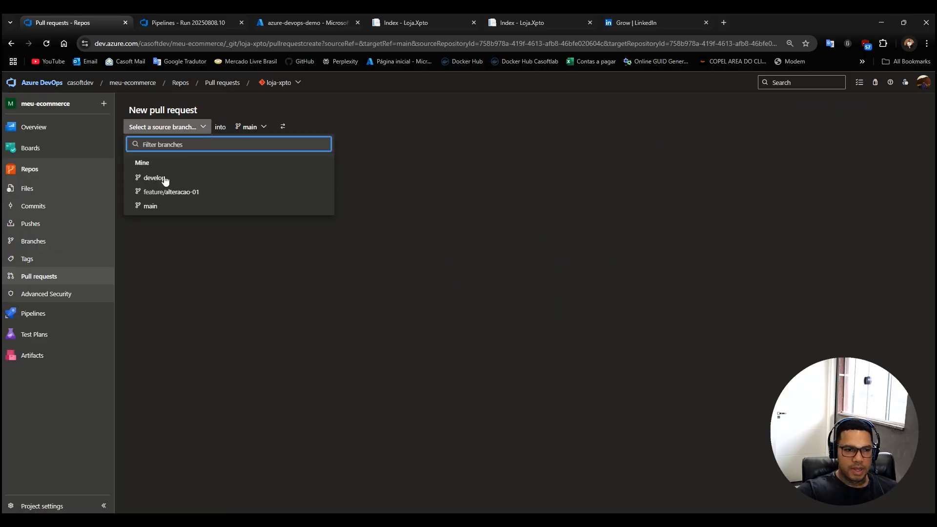
left_click(150, 209)
left_click(208, 127)
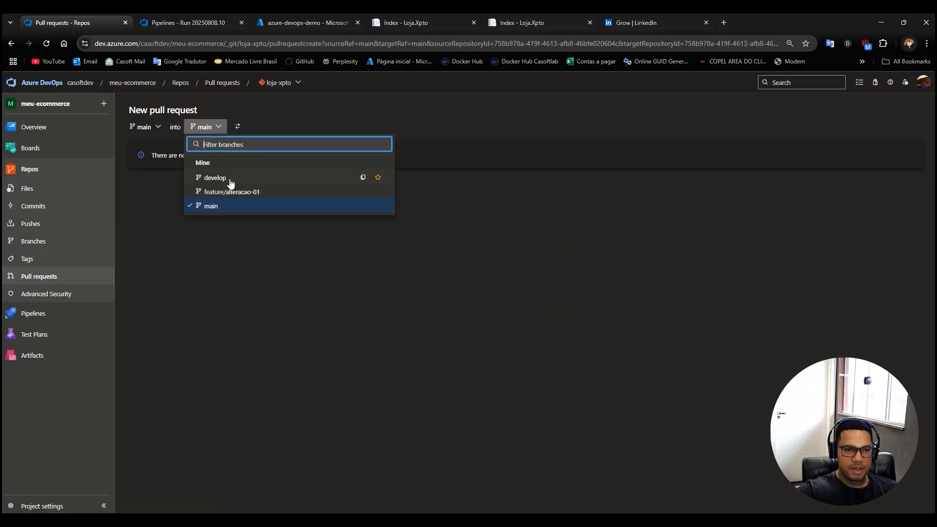
left_click(229, 179)
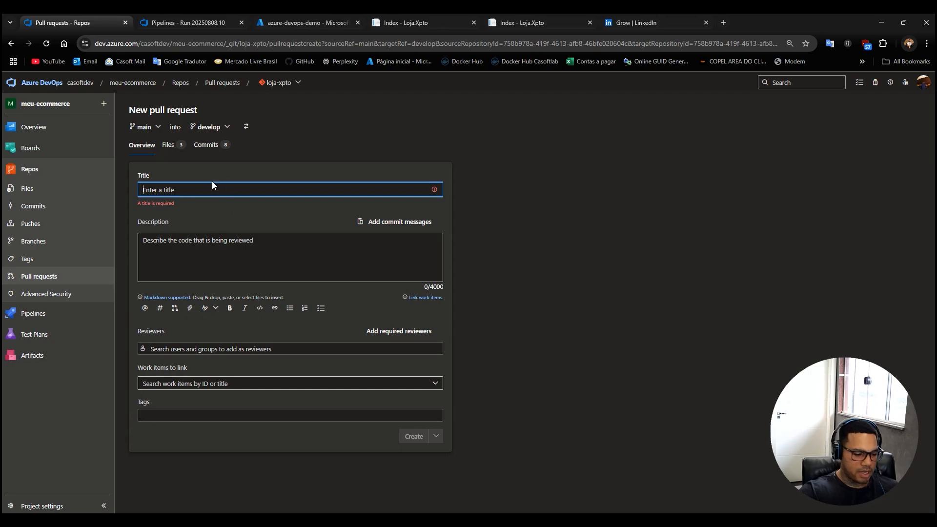
Create the pull request with the title "adicionado as pipe" and complete its merge with the Merge (no fast forward) type.
type("adicionado as pipe")
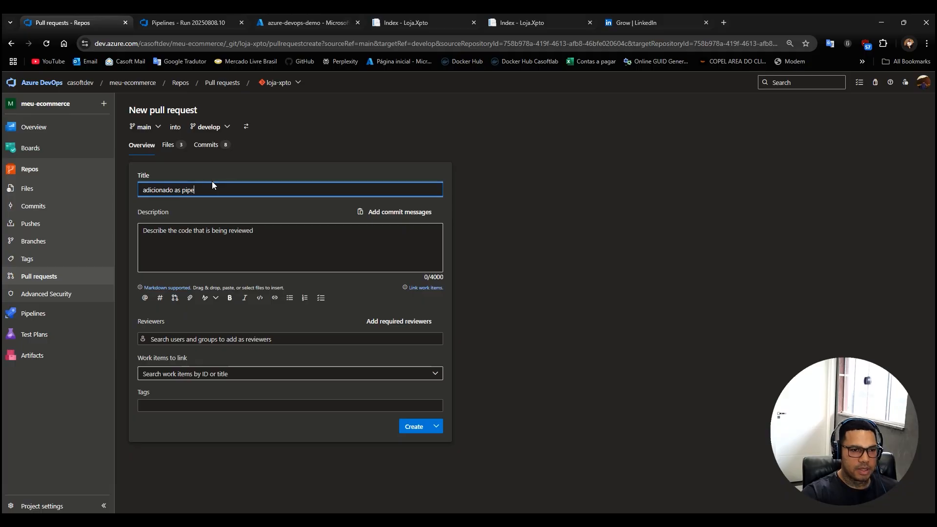
left_click(408, 428)
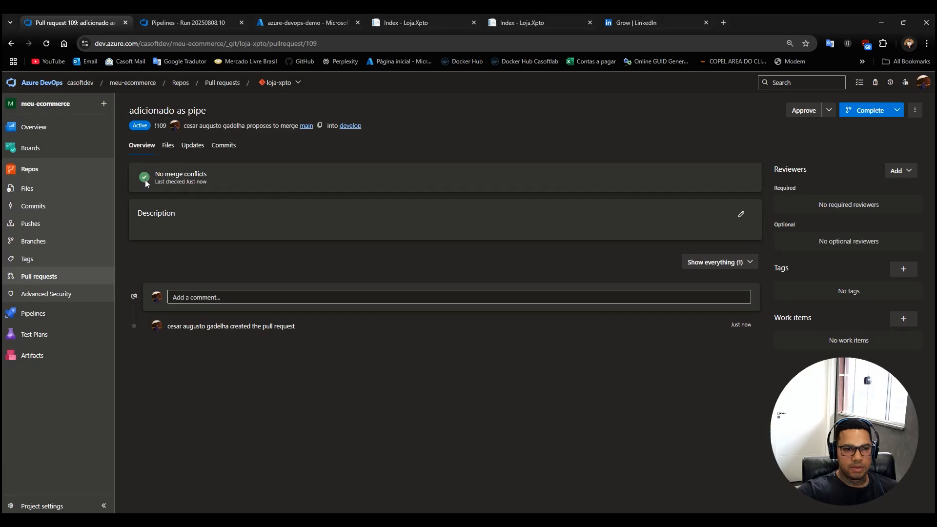
left_click(868, 111)
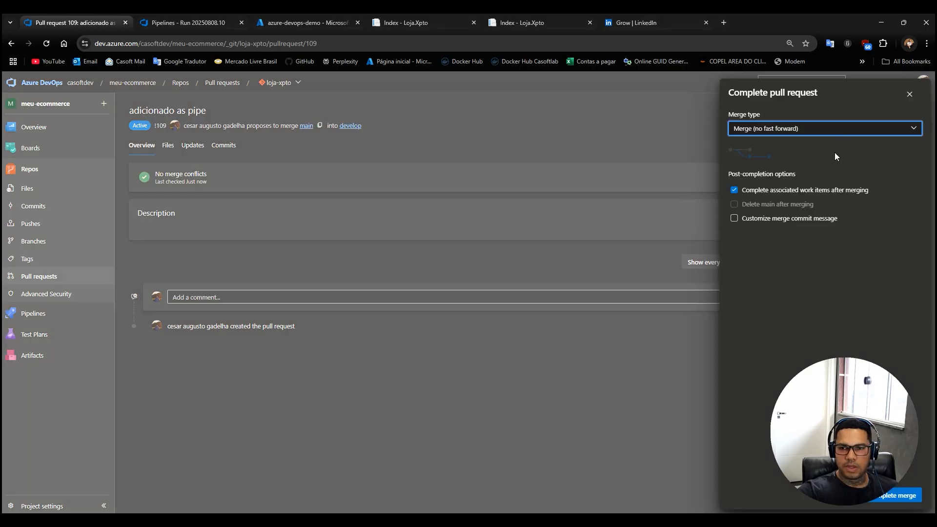
left_click(898, 496)
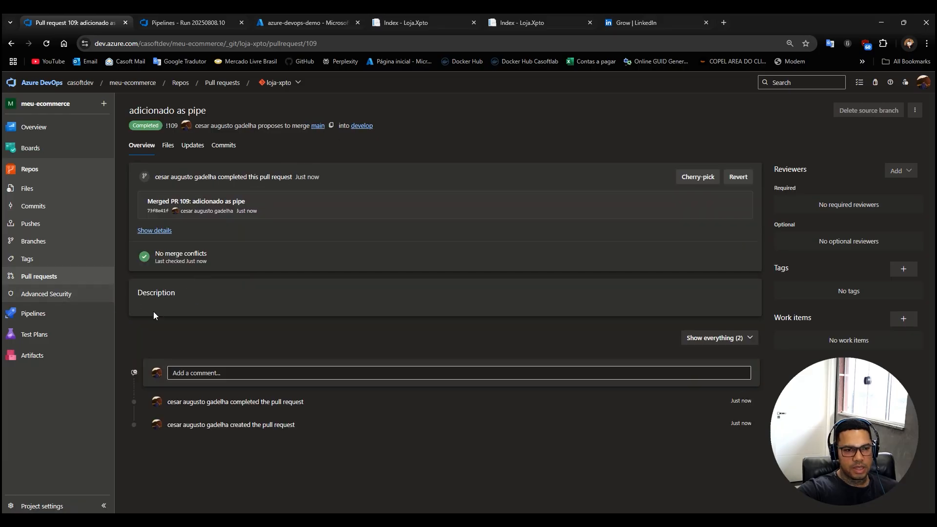
View the loja-xpto-develop run started by the merged pull request, and return to the pipelines list.
left_click(34, 315)
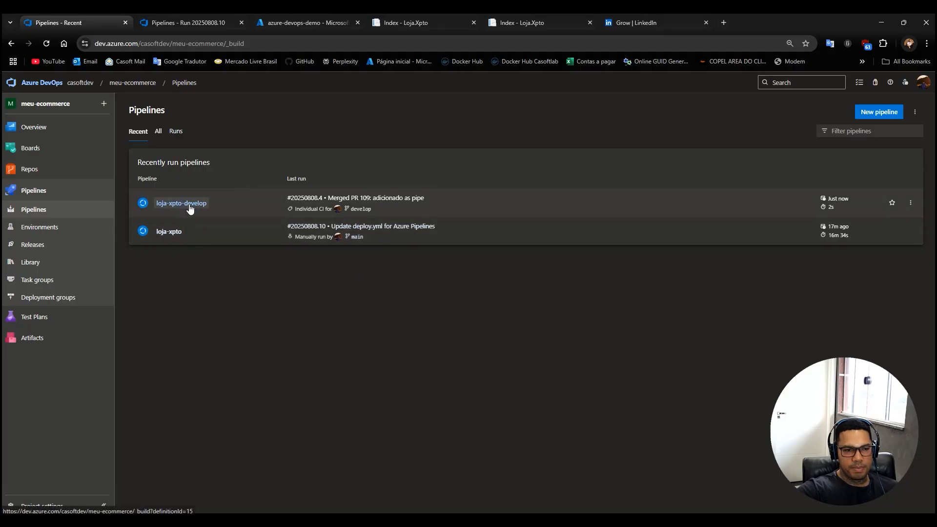
left_click(185, 207)
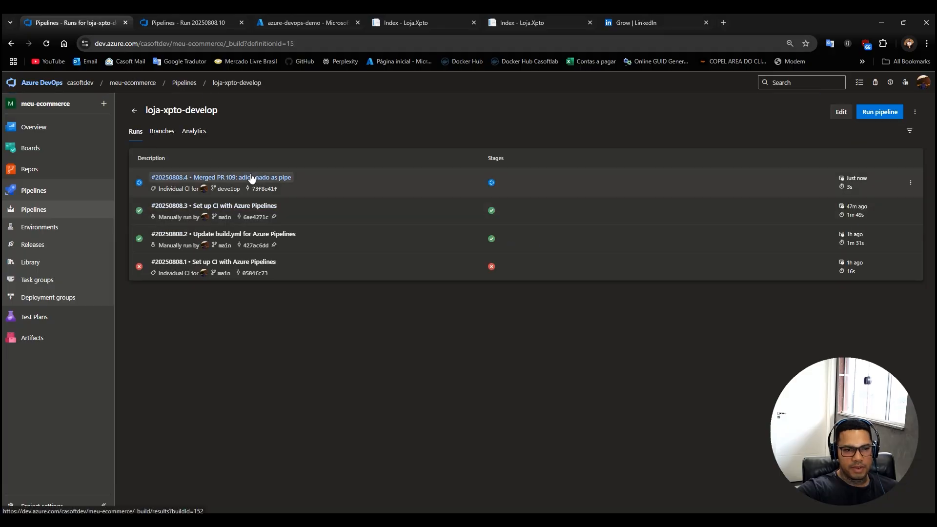
left_click(251, 177)
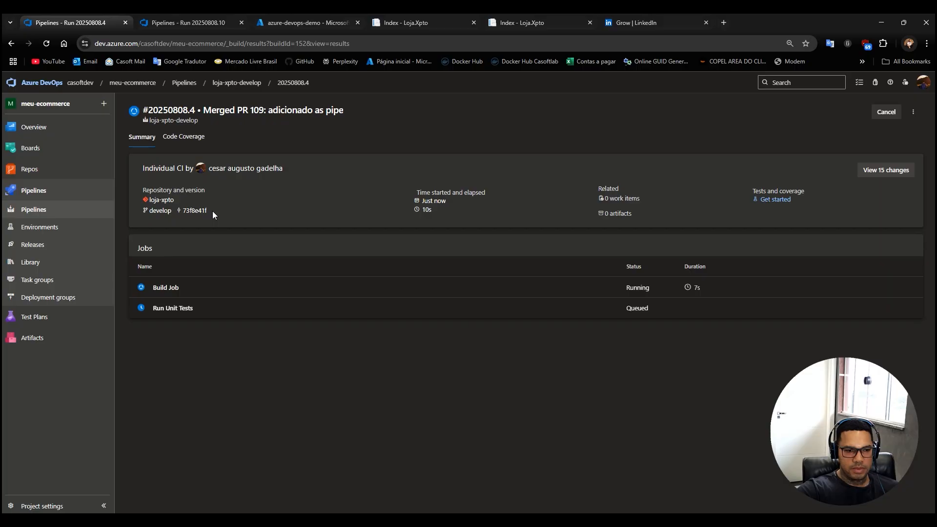
left_click(37, 190)
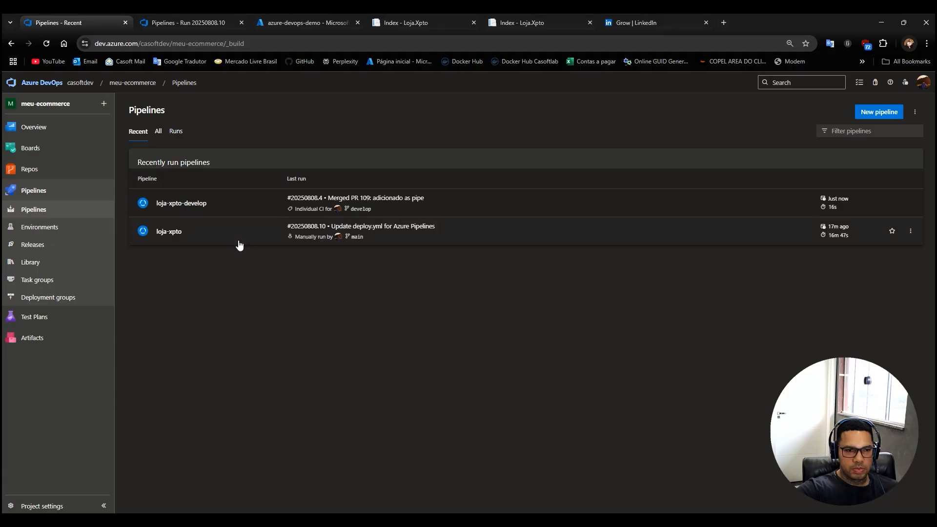
Switch to the Loja.Xpto solution in Visual Studio and pull the remote changes into the develop branch.
mouse_move(512, 520)
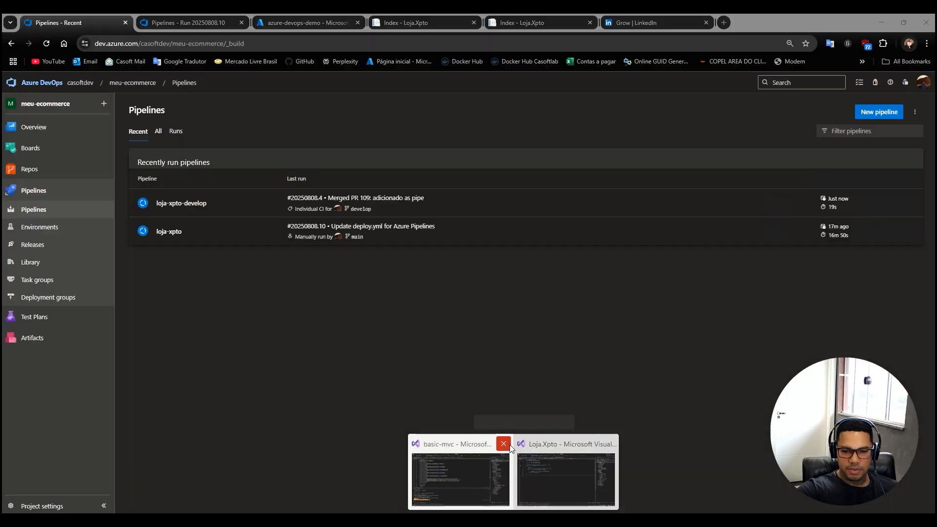
left_click(507, 446)
mouse_move(518, 462)
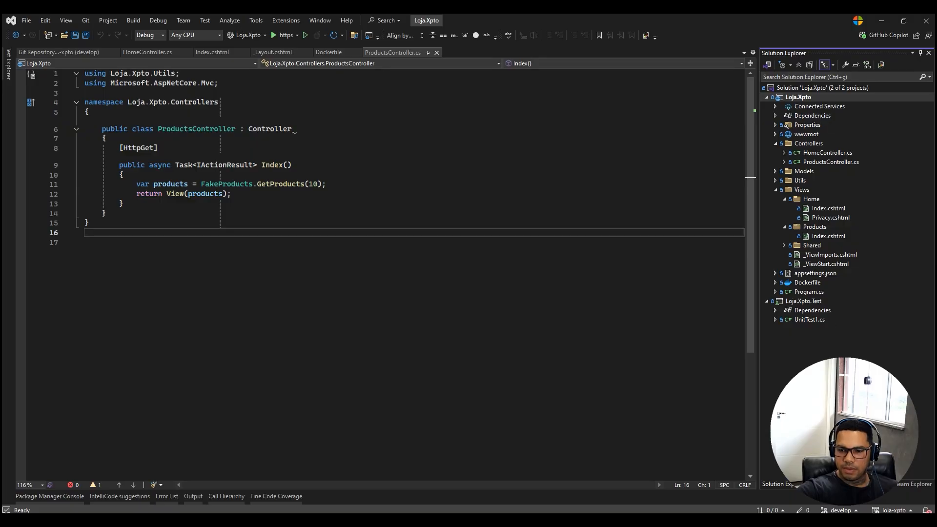
left_click(832, 484)
left_click(894, 85)
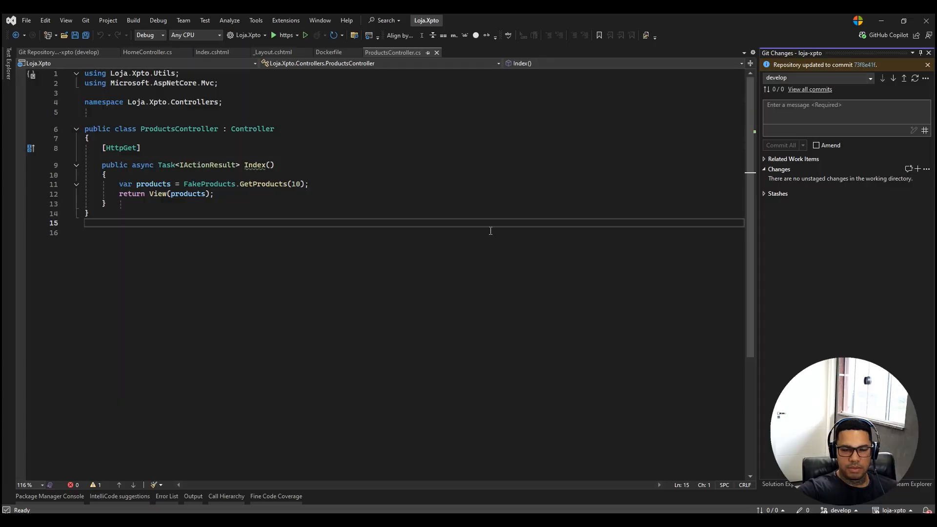
Create and check out a new branch named feature/alteracao-versao based on develop.
left_click(856, 512)
left_click(897, 359)
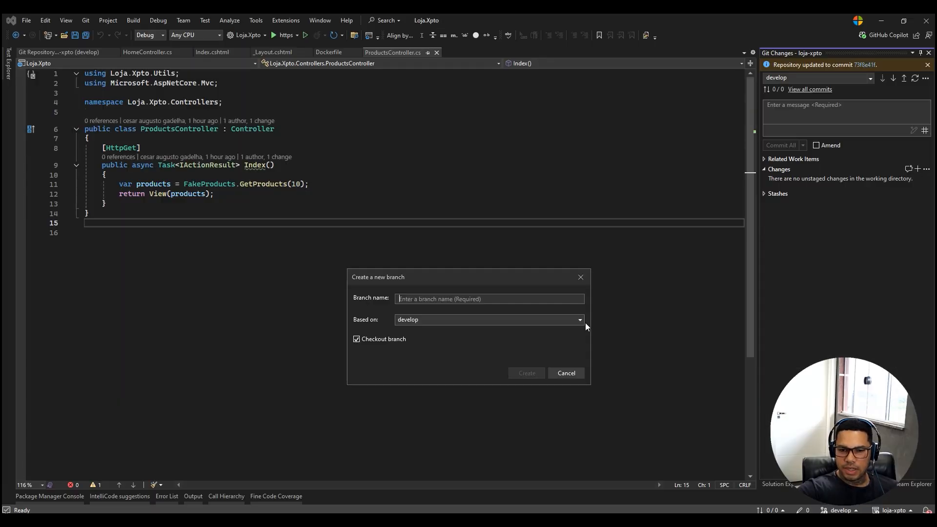
type("feature")
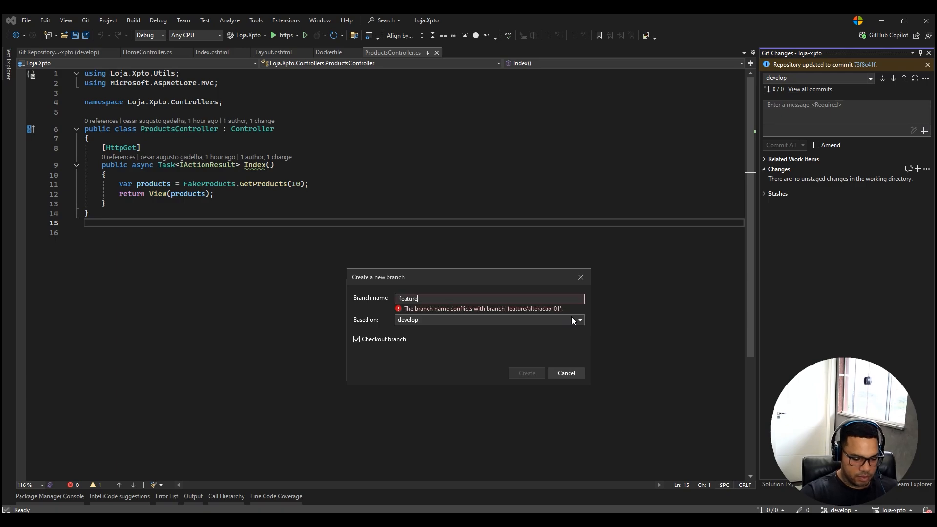
type("/alteracao-versao")
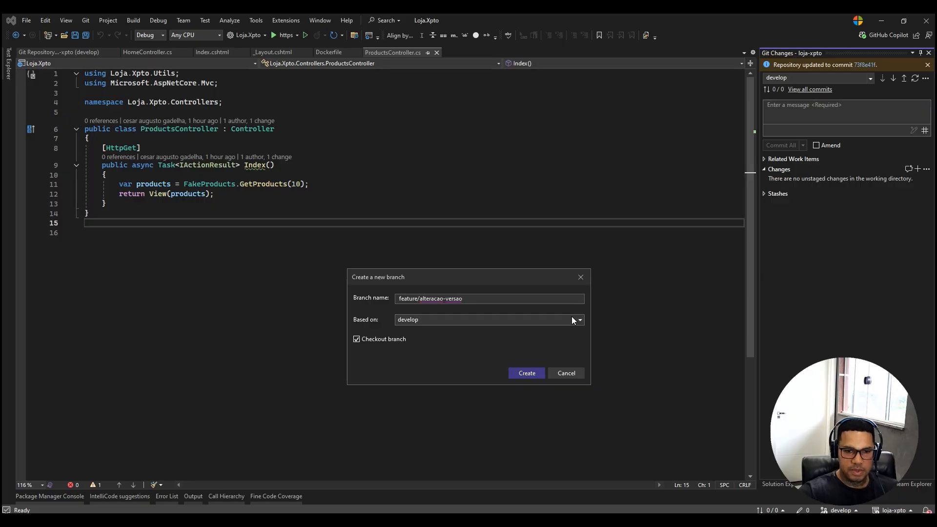
left_click(527, 373)
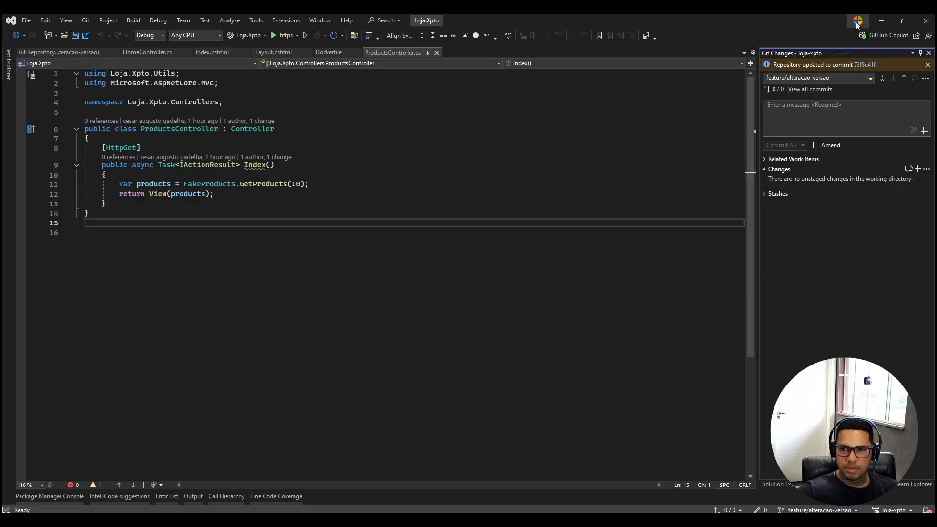
Switch back to Azure DevOps and examine the Build Job and Run Unit Tests logs of the latest loja-xpto-develop run.
left_click(881, 20)
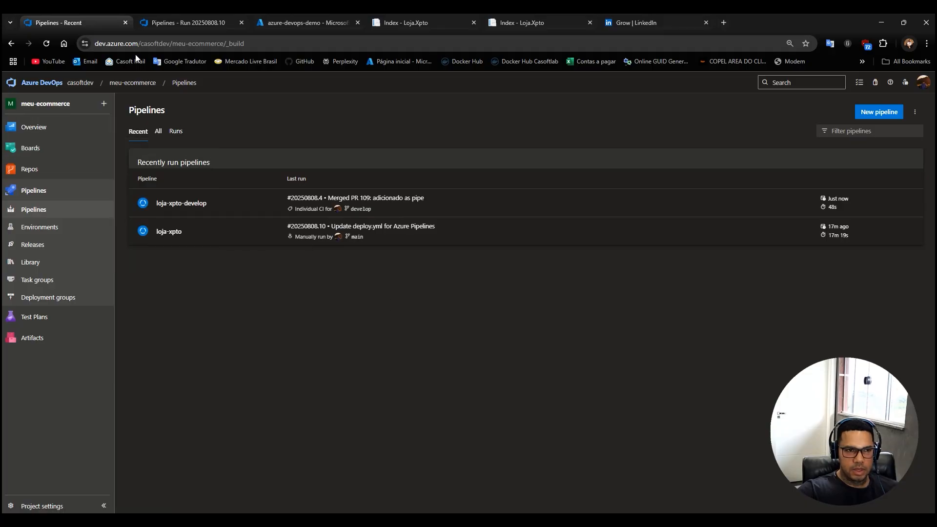
left_click(47, 43)
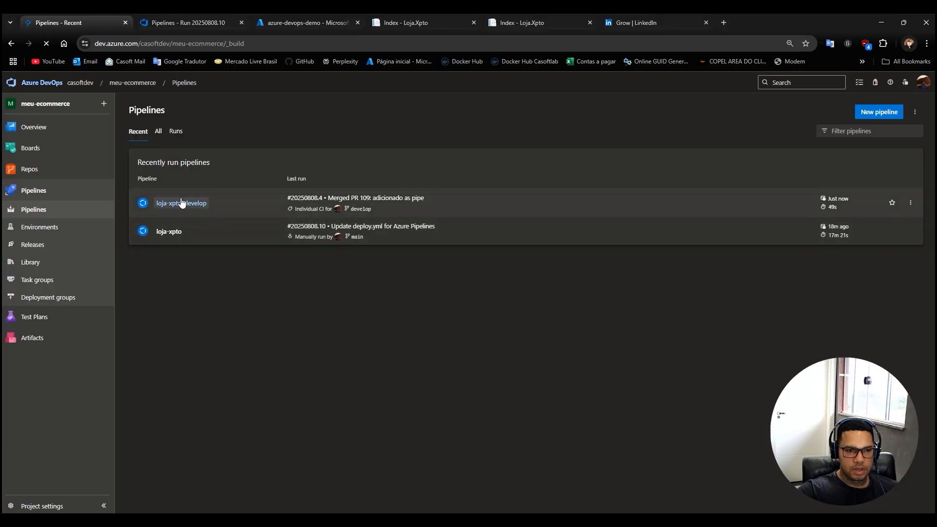
left_click(180, 201)
left_click(284, 179)
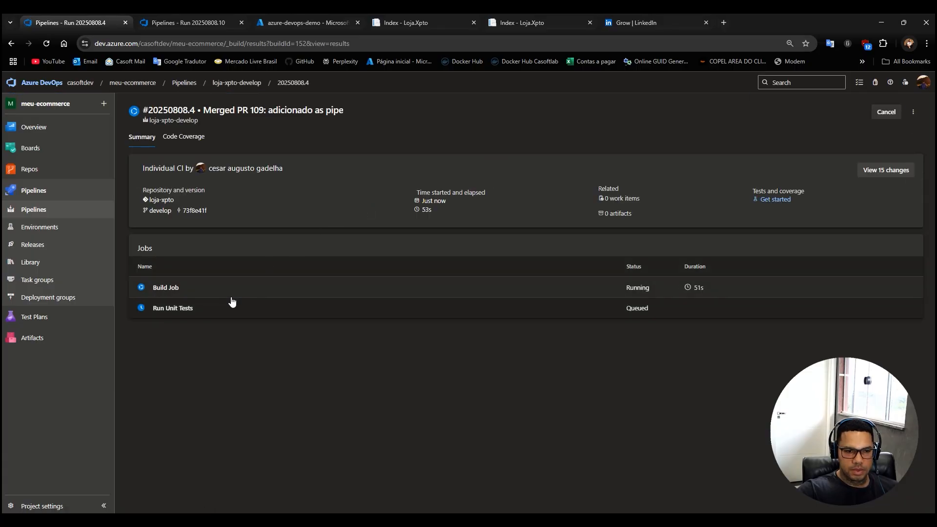
left_click(175, 287)
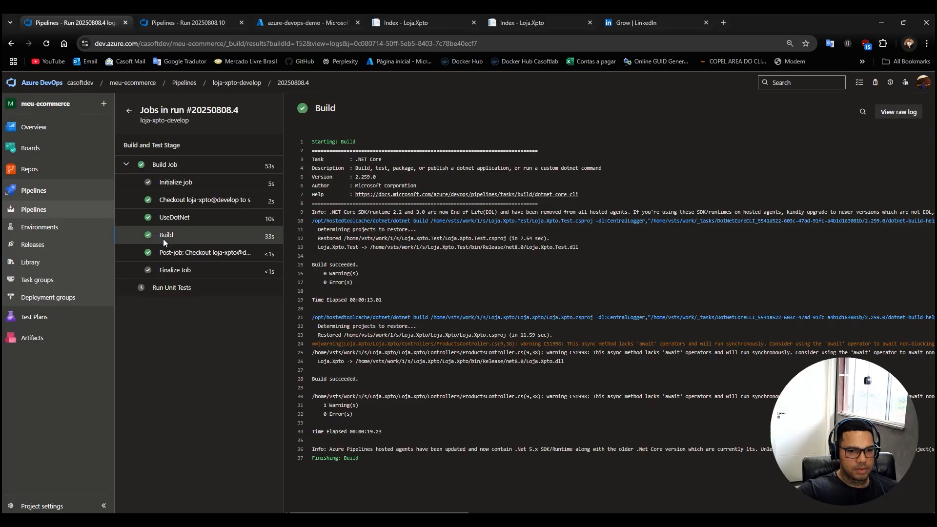
left_click(138, 163)
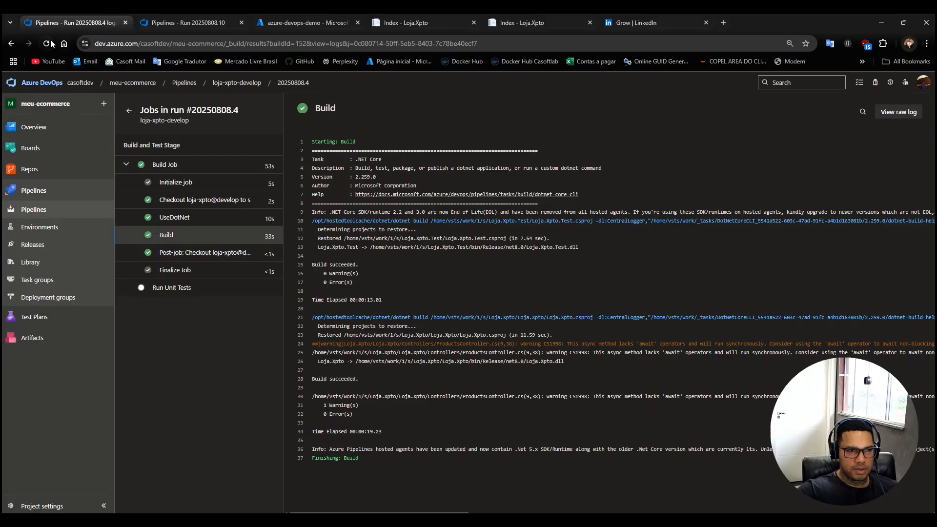
left_click(172, 289)
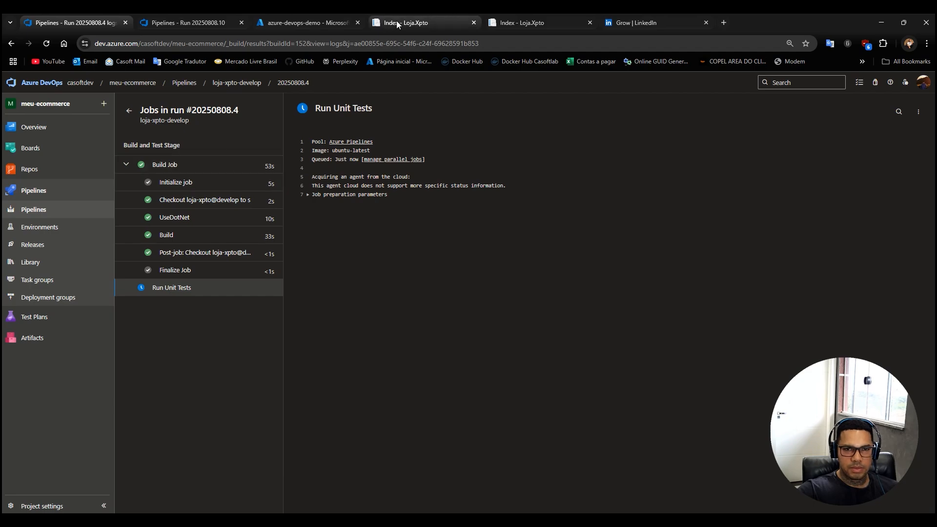
mouse_move(397, 21)
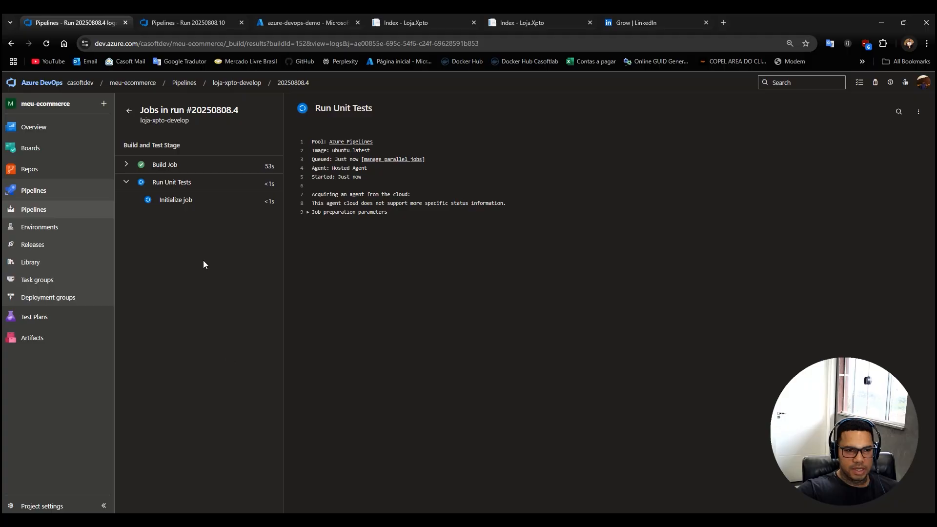
In Visual Studio, change the version link text in the navbar of Views/Shared/_Layout.cshtml to V2.0.0 and save the file.
left_click(513, 519)
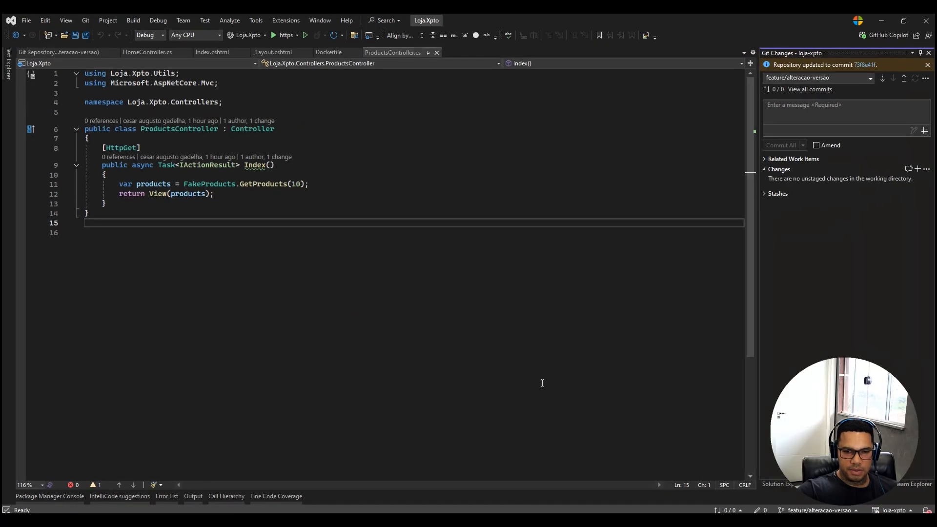
left_click(777, 484)
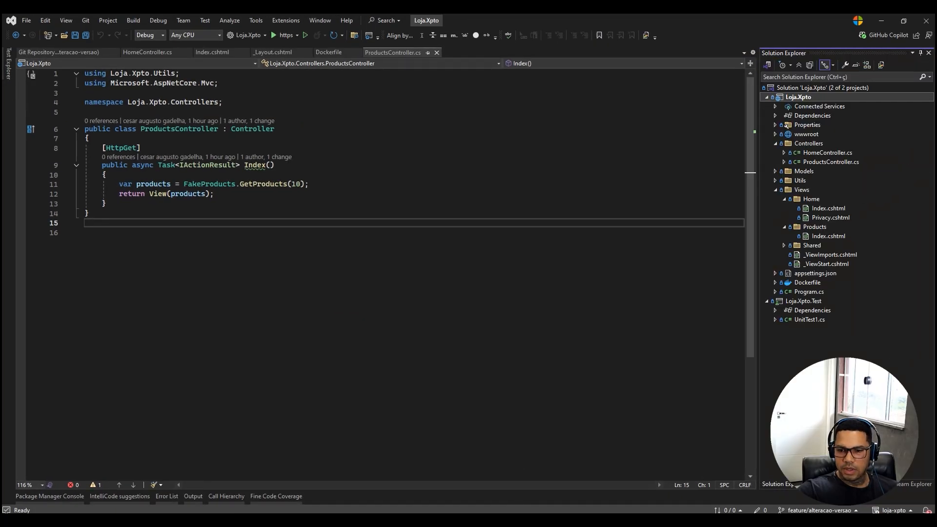
left_click(784, 245)
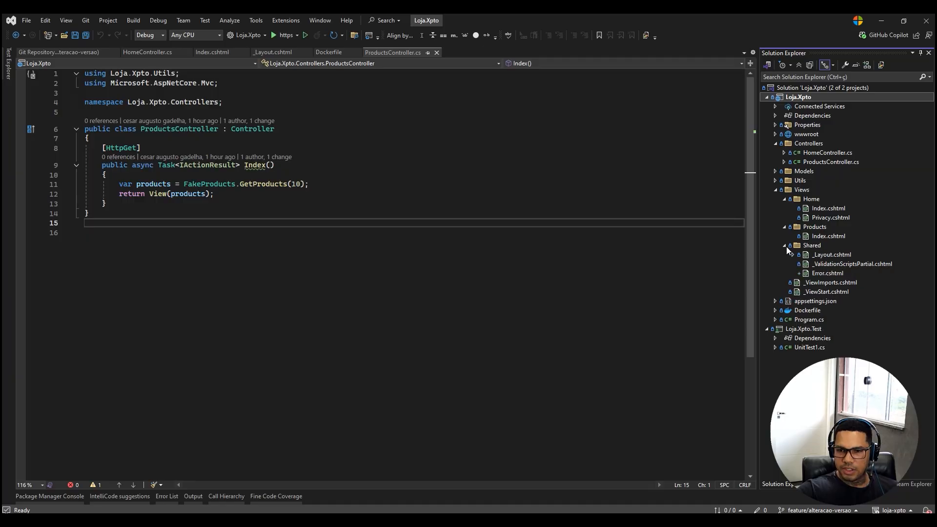
double_click(816, 253)
left_click(571, 328)
key("BackSpace")
type("2")
left_click(507, 367)
key("ctrl+s")
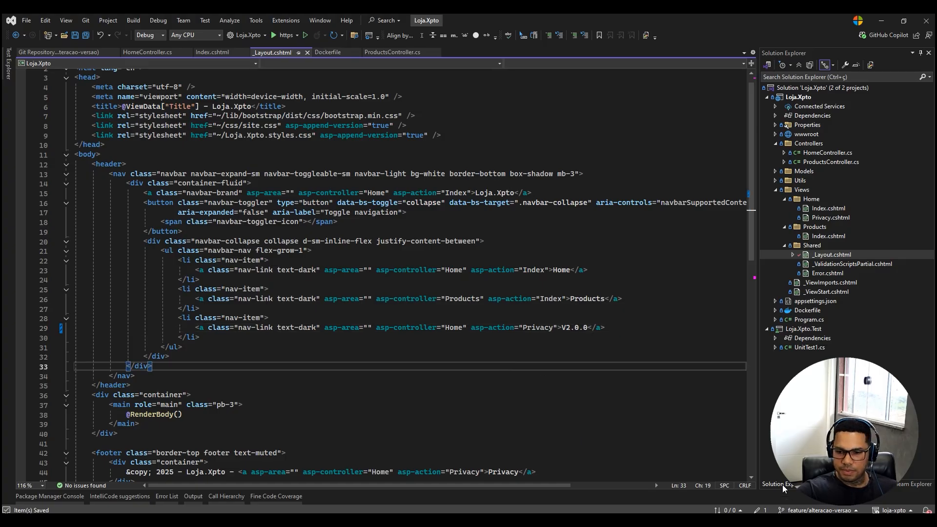
Commit the _Layout.cshtml change with the message "versao 2" and push feature/alteracao-versao to the remote.
left_click(761, 511)
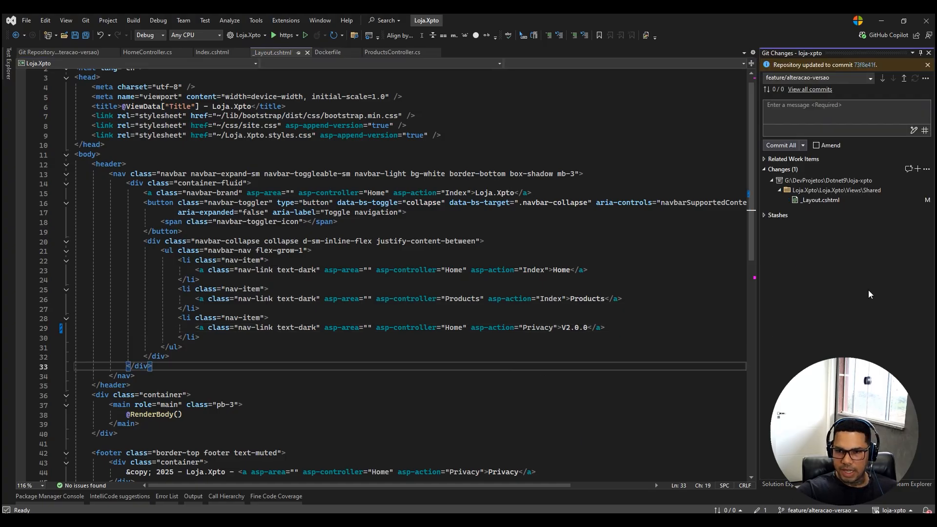
left_click(816, 107)
type("versao 2")
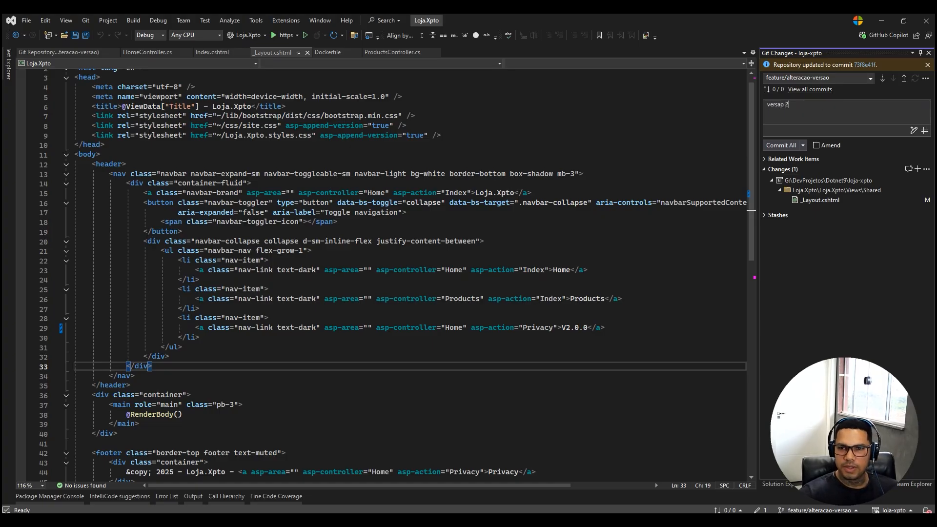
left_click(770, 145)
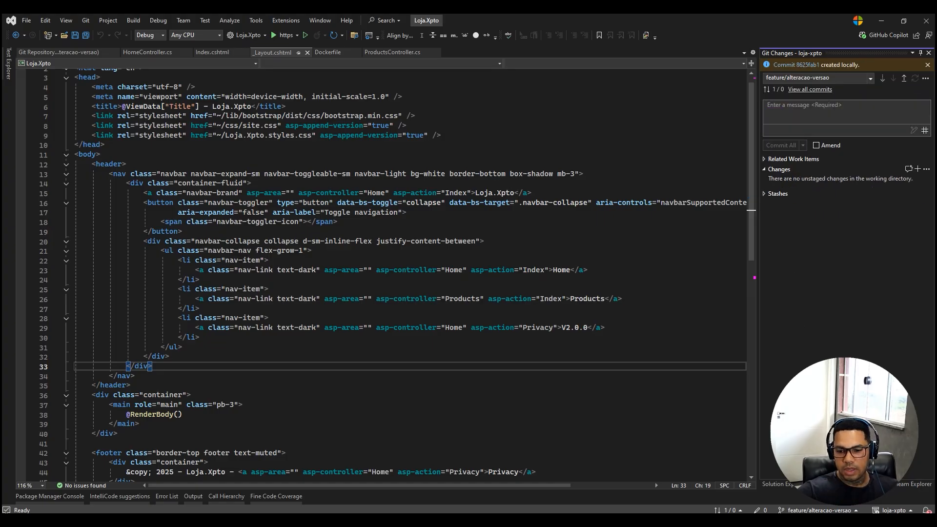
left_click(904, 79)
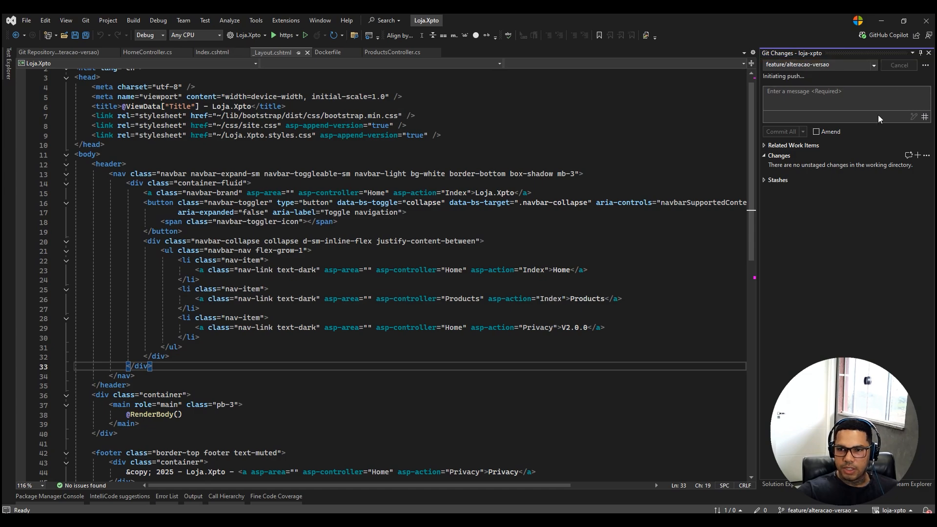
Switch to Azure DevOps, create the "versao 2" pull request from feature/alteracao-versao into develop, and complete its merge.
left_click(882, 20)
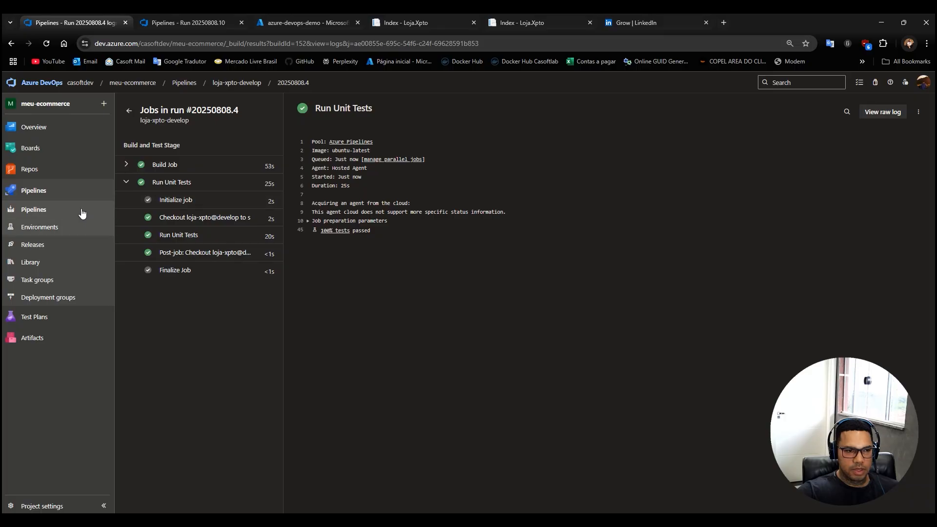
left_click(29, 192)
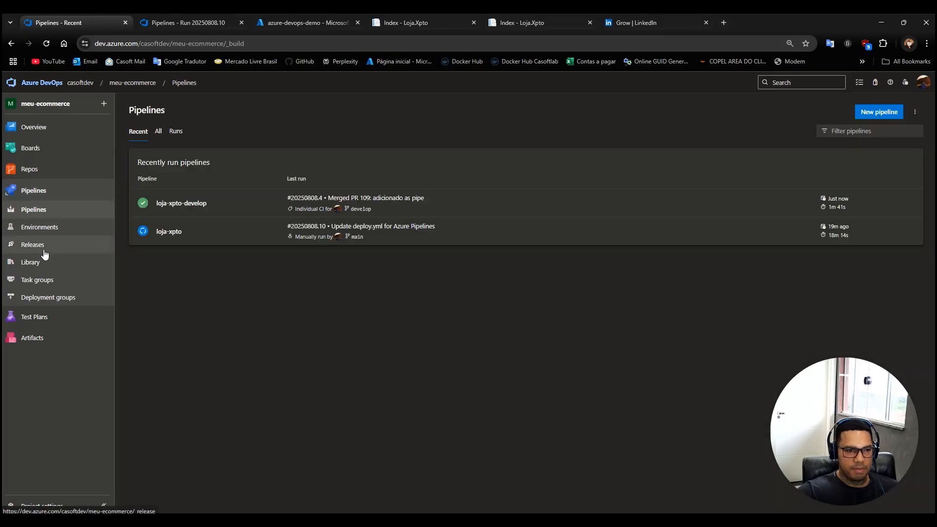
left_click(30, 171)
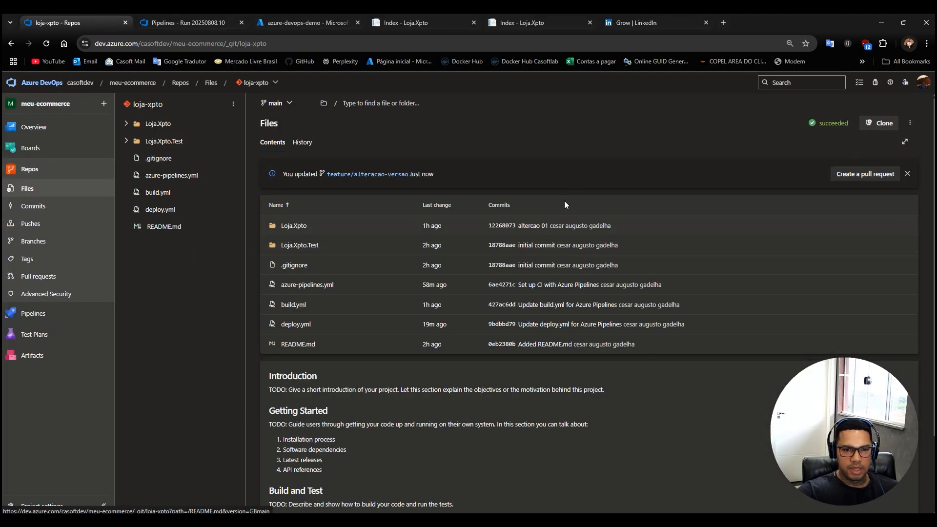
left_click(855, 179)
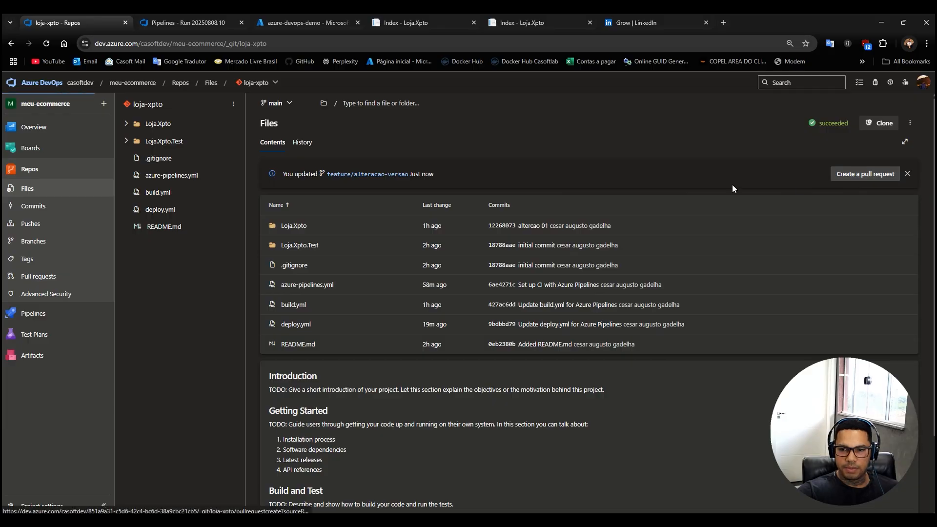
left_click(267, 128)
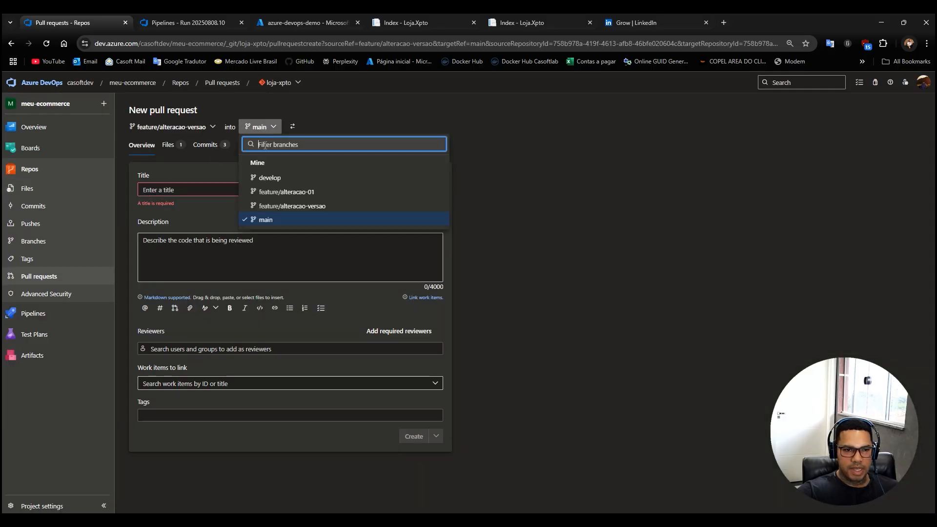
left_click(266, 177)
left_click_drag(178, 190, 116, 193)
left_click(413, 431)
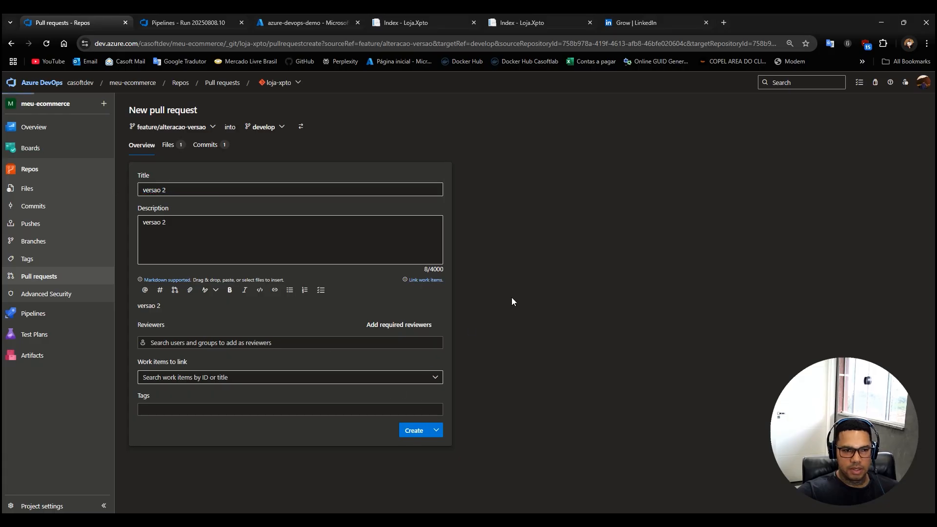
left_click(869, 110)
left_click(906, 497)
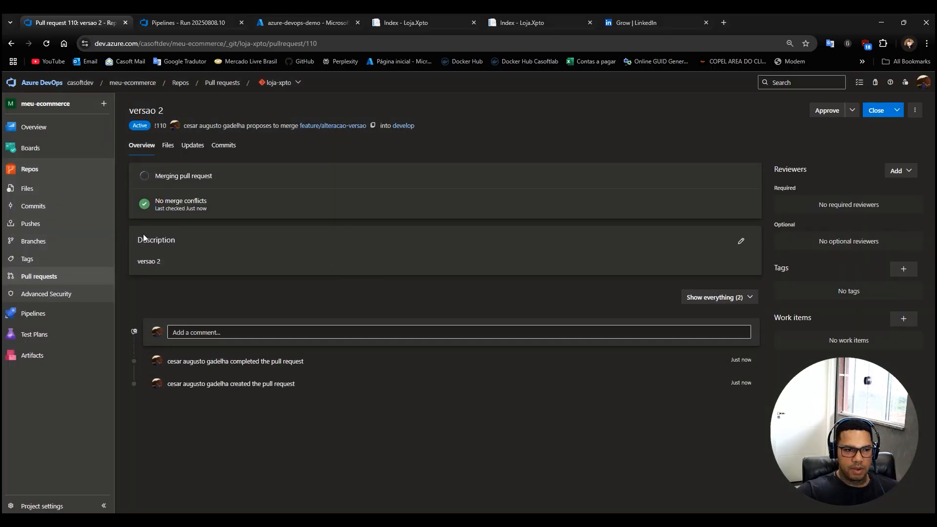
Open the loja-xpto-develop pipeline run for Merged PR 110 and follow it in the run summary.
left_click(32, 313)
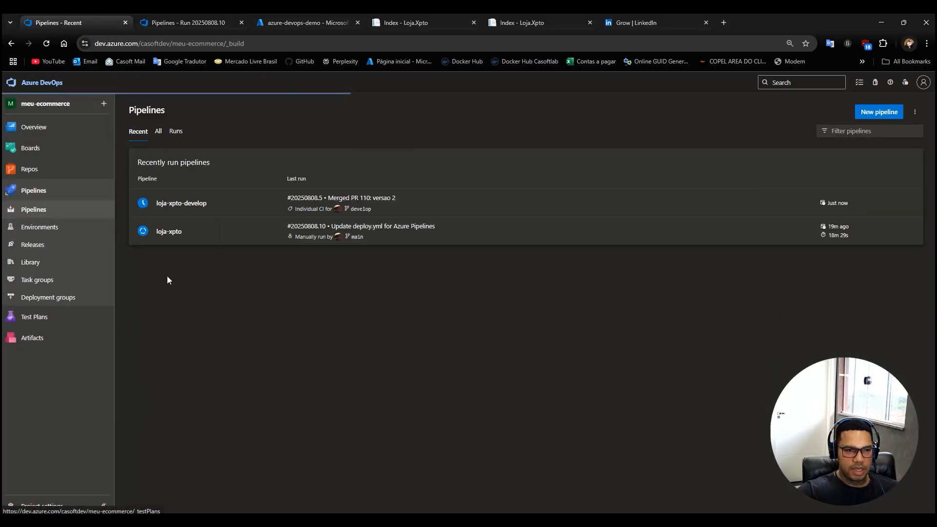
left_click(185, 208)
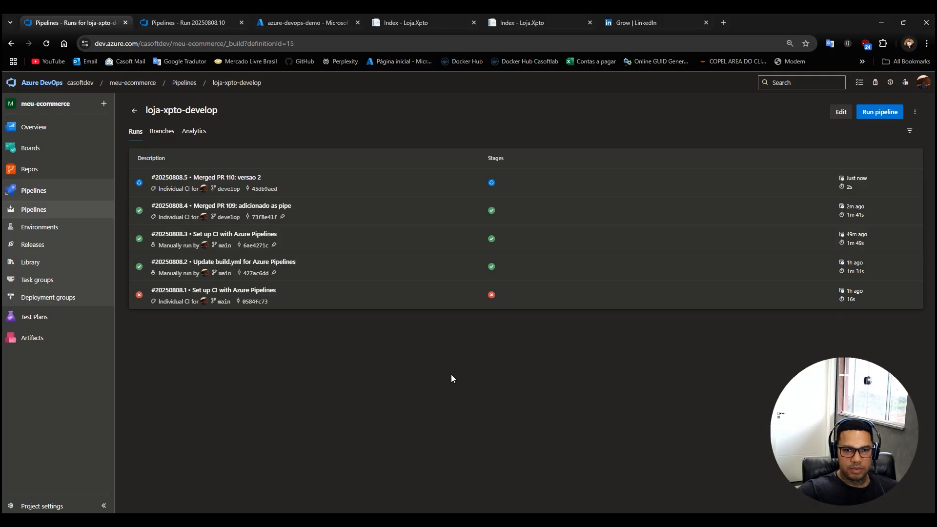
left_click(236, 182)
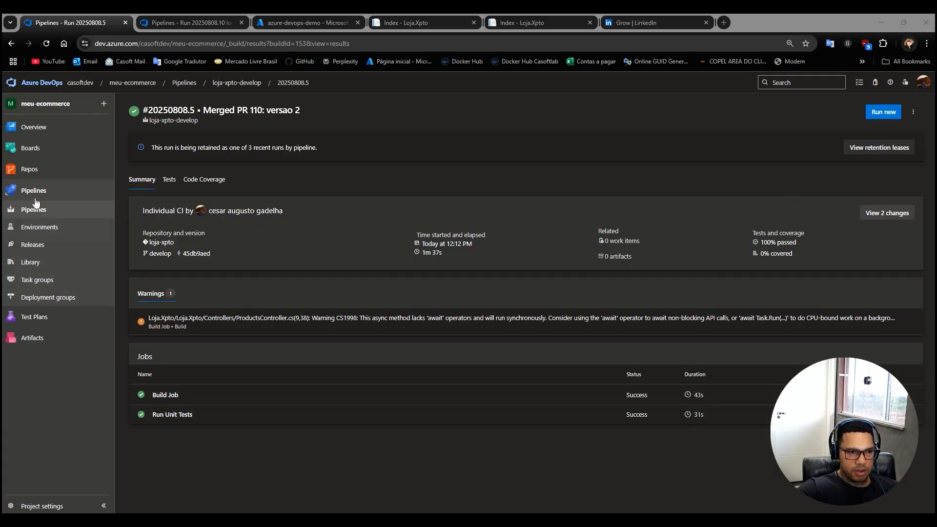
Start a new loja-xpto pull request from develop into main with the title "versao 2".
left_click(29, 169)
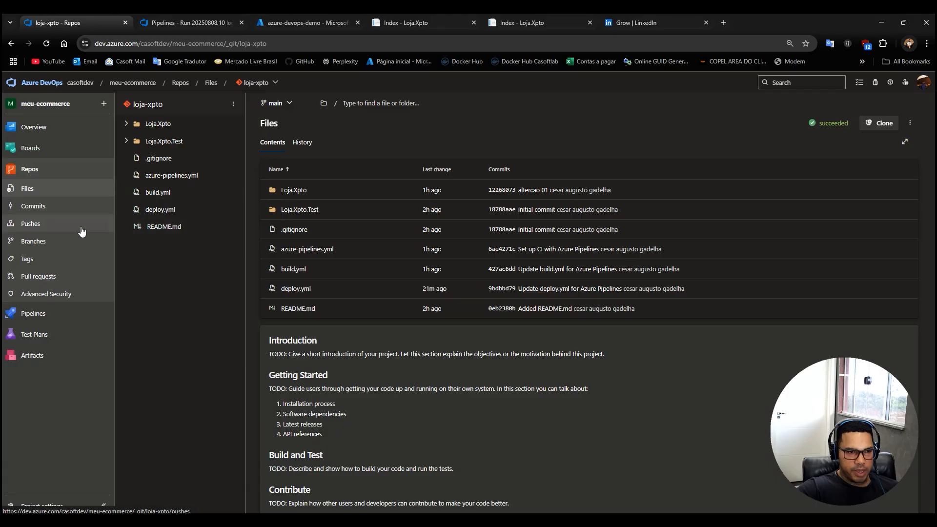
left_click(33, 276)
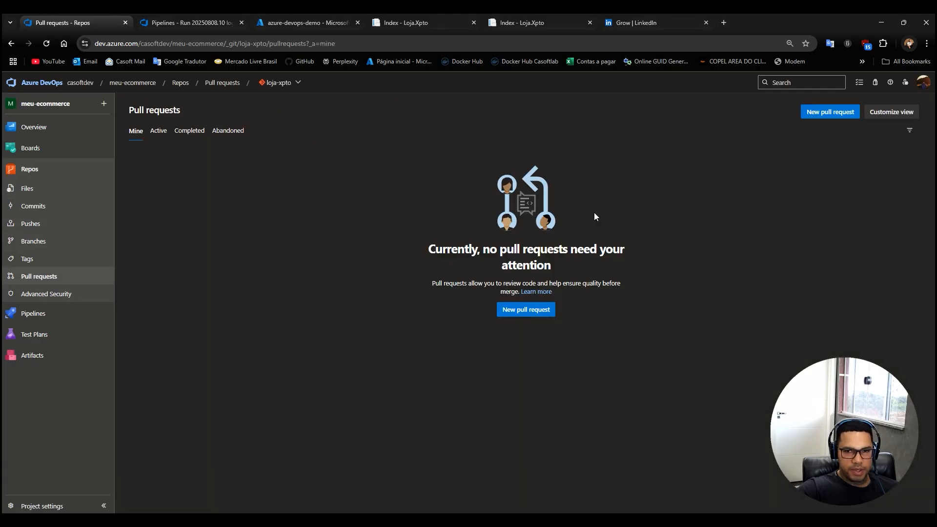
left_click(829, 114)
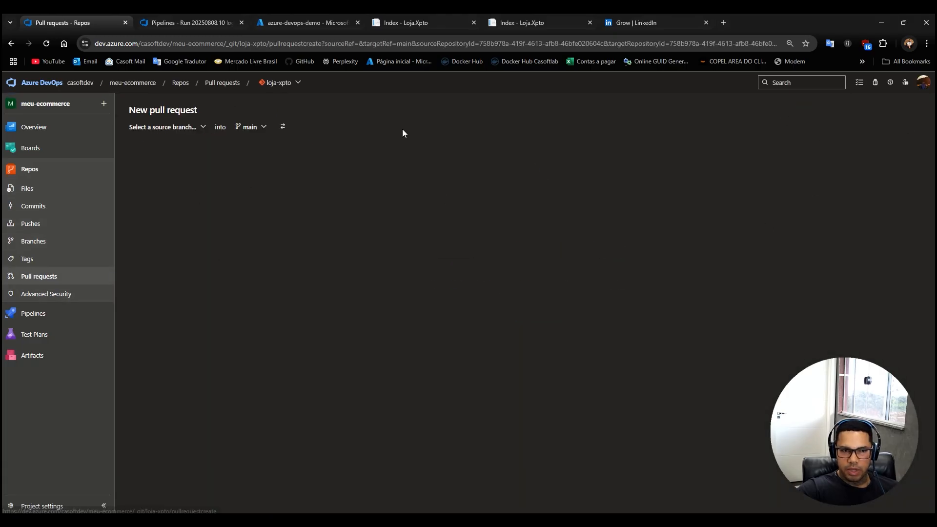
left_click(199, 127)
left_click(155, 179)
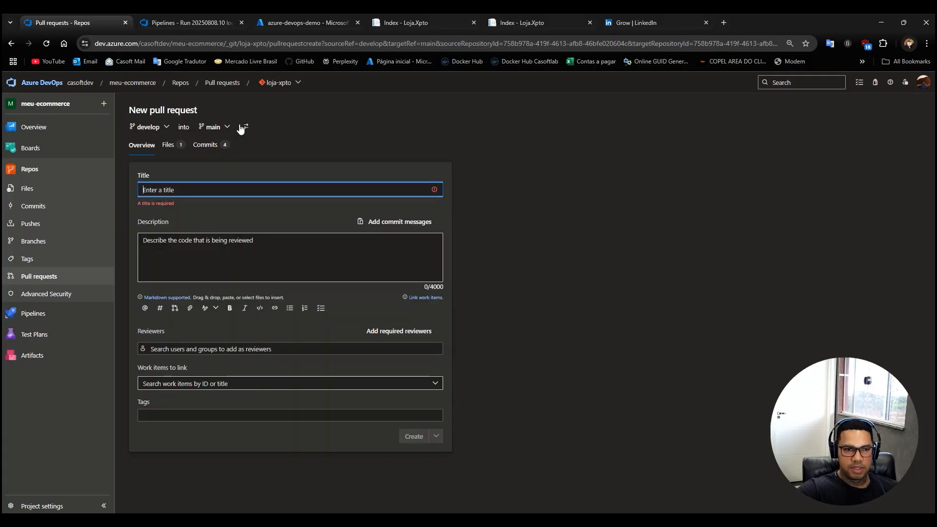
type("versao 2")
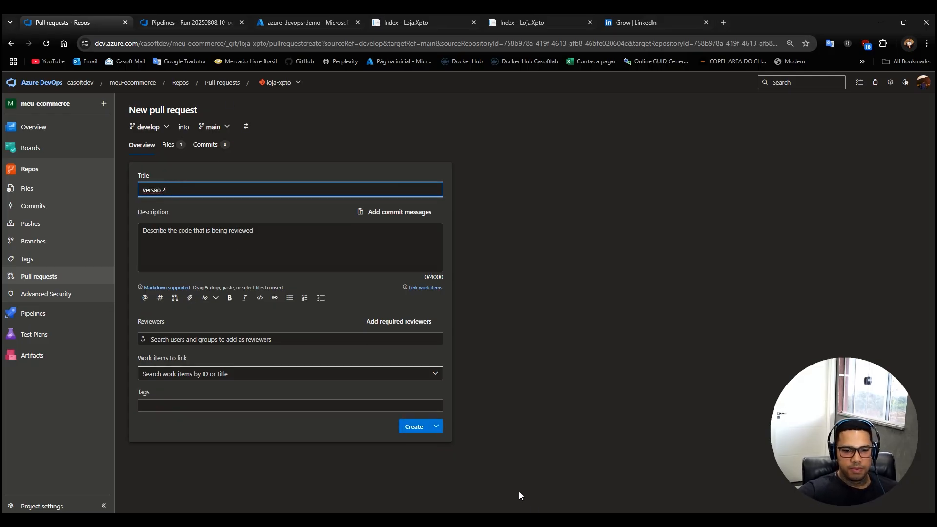
Check the version text in Visual Studio, then create the pull request and complete its merge into main.
key("alt+Tab")
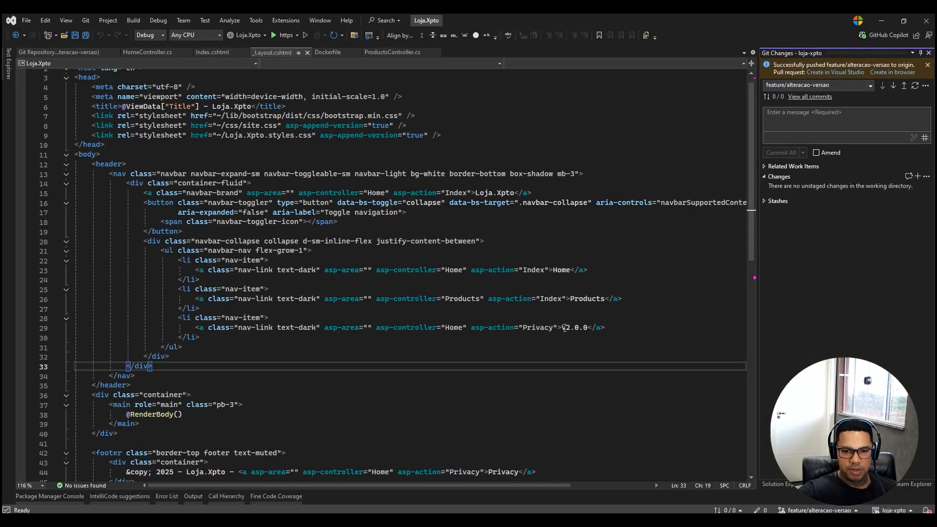
left_click(883, 21)
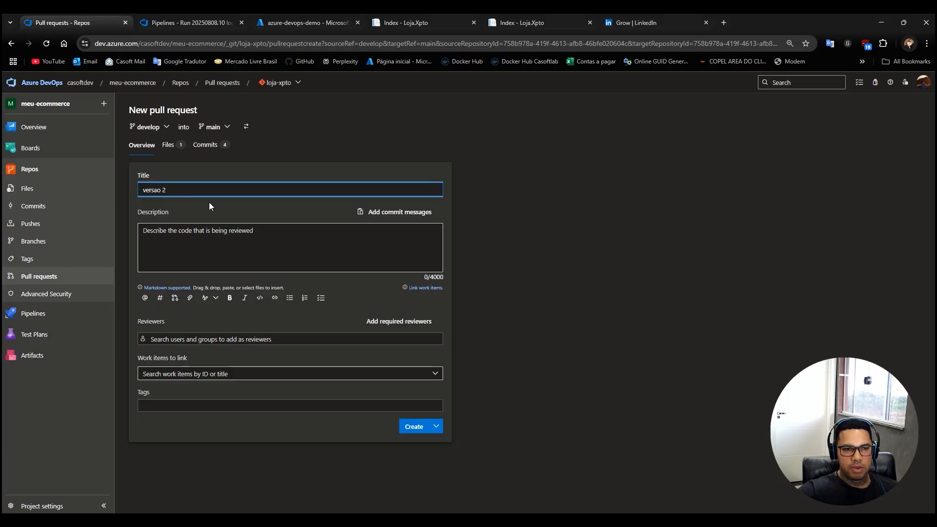
left_click(415, 428)
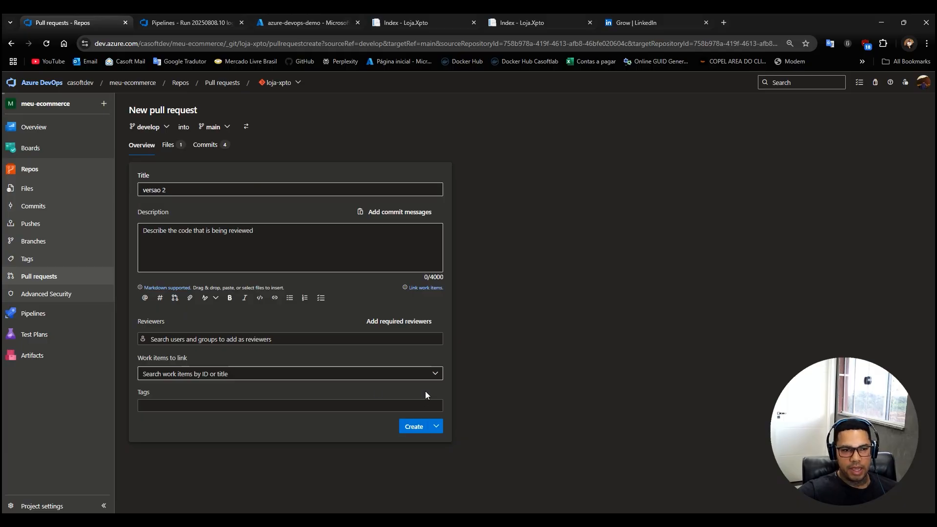
left_click(863, 113)
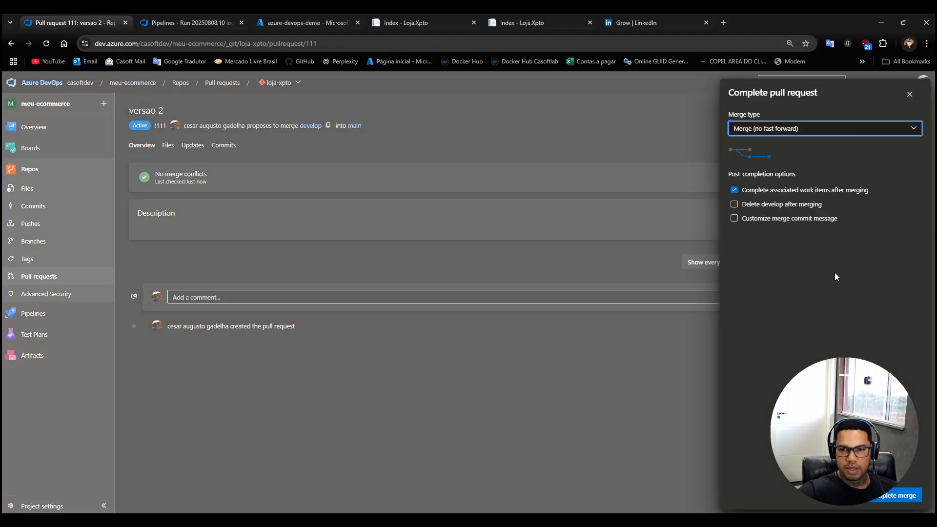
left_click(899, 494)
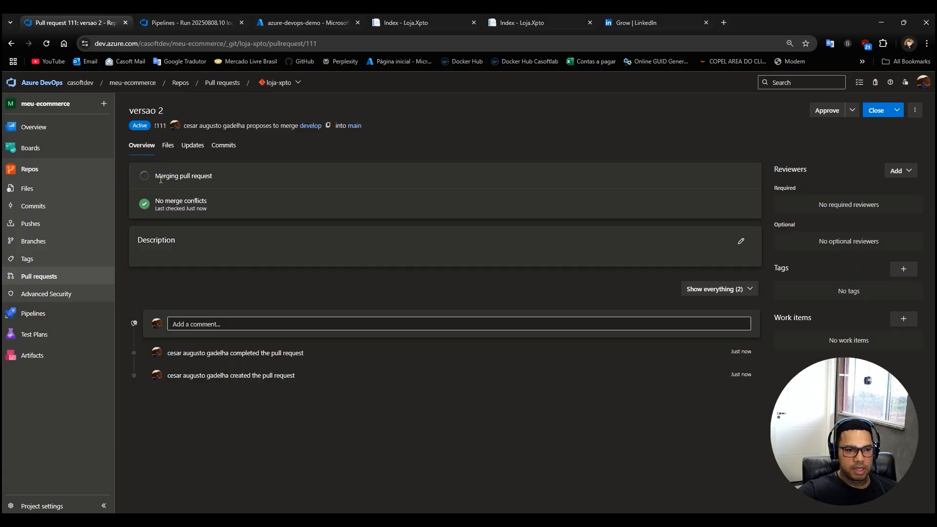
mouse_move(202, 211)
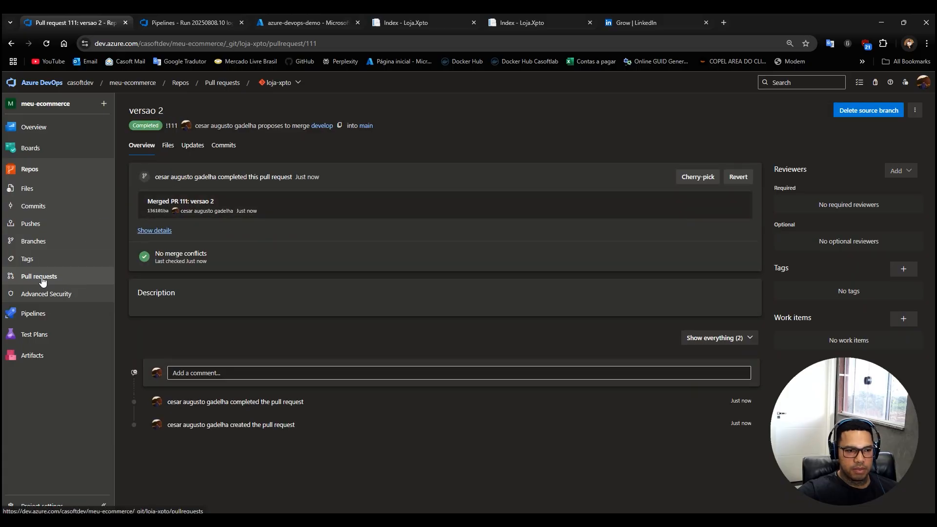
Open the loja-xpto run for Merged PR 111 and examine the jobs of its Build and Test Stage.
left_click(29, 315)
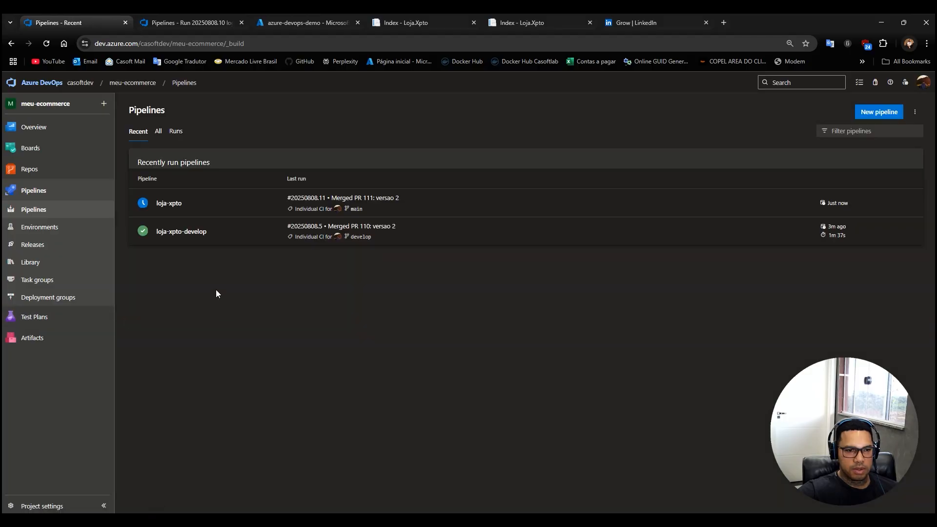
left_click(170, 205)
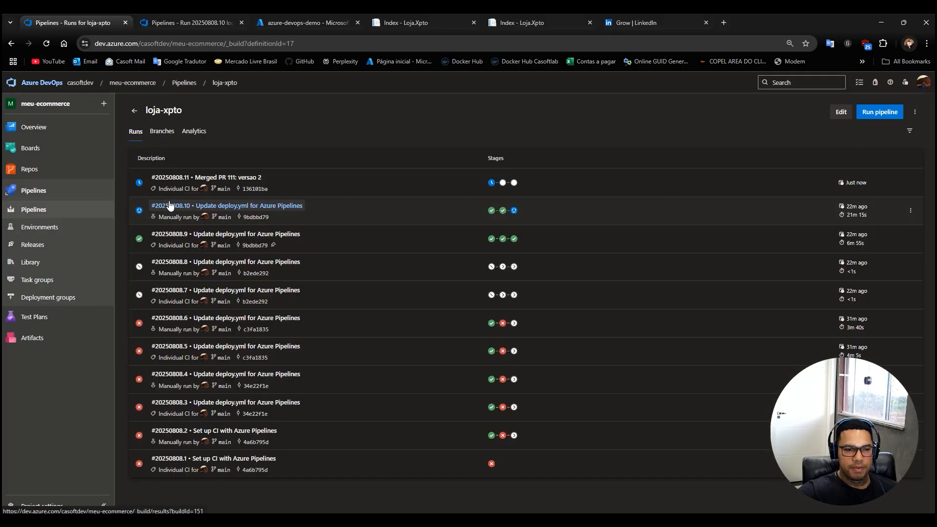
left_click(232, 179)
left_click(187, 301)
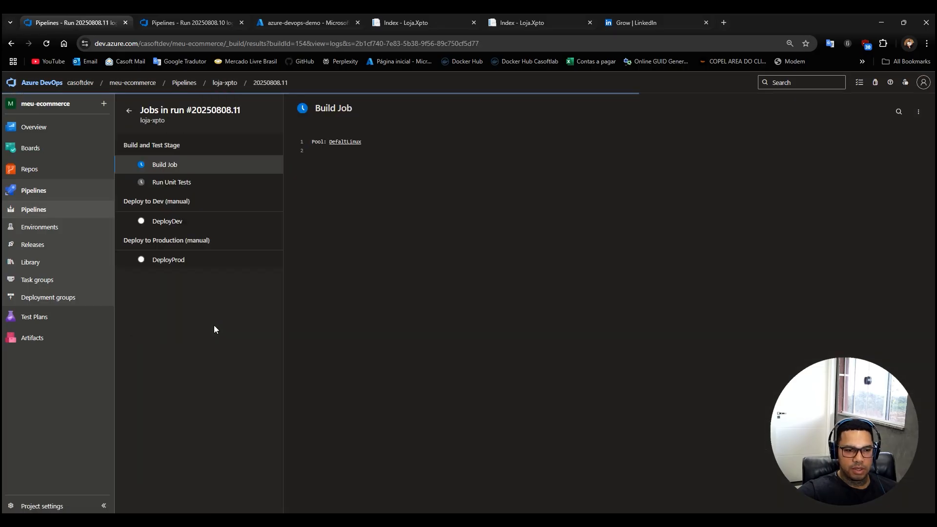
left_click(129, 114)
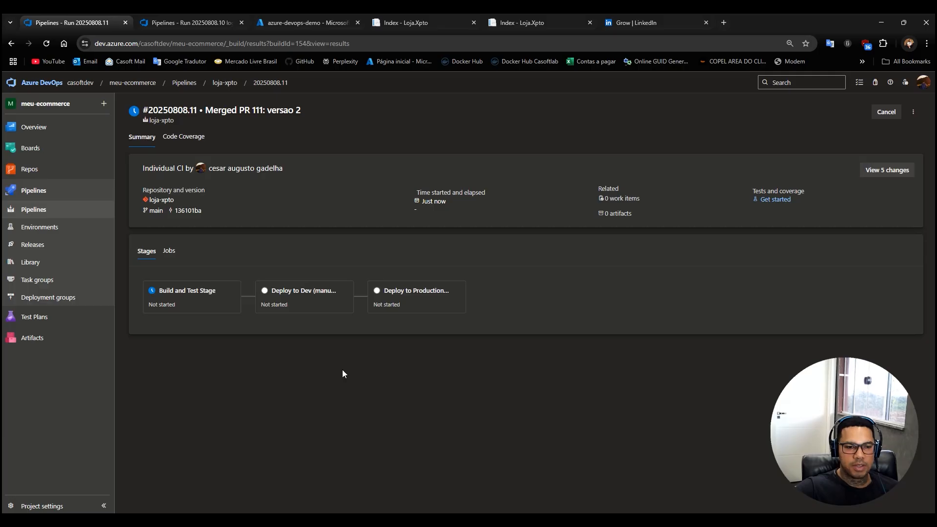
left_click(185, 295)
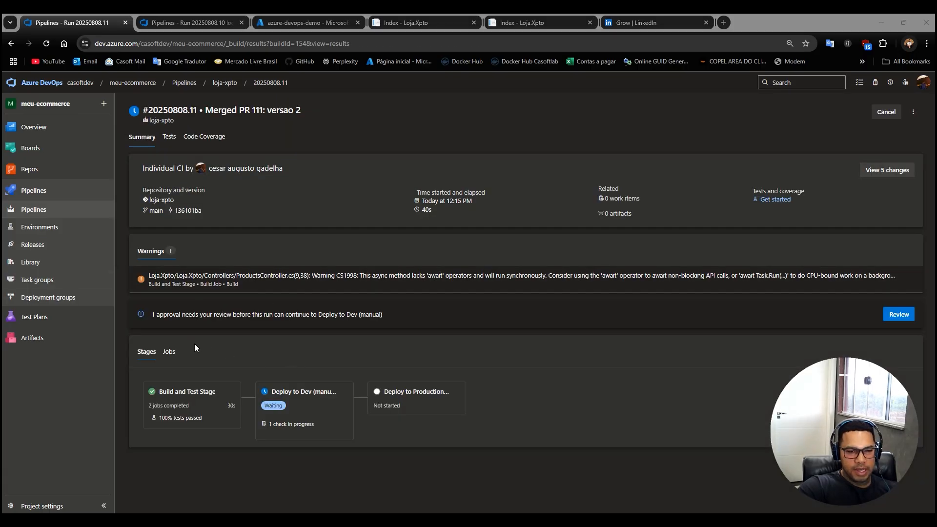
left_click(182, 395)
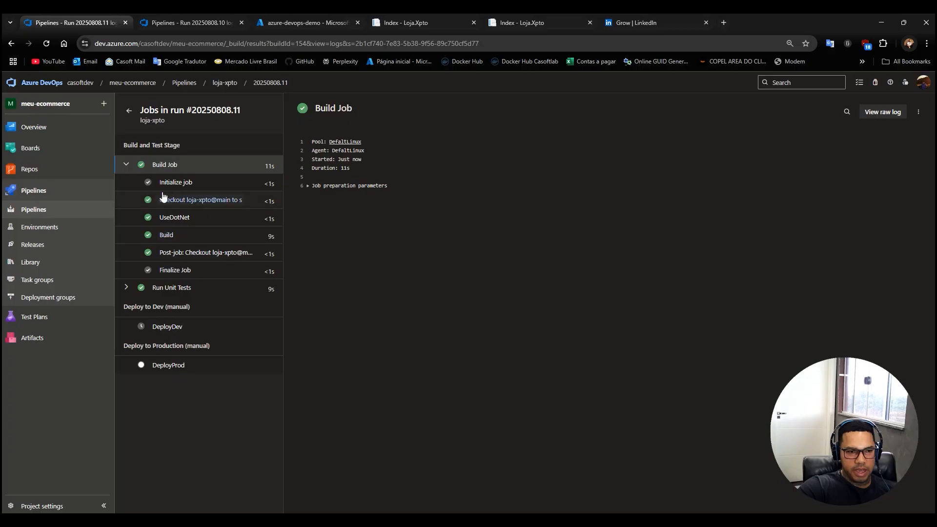
left_click(130, 111)
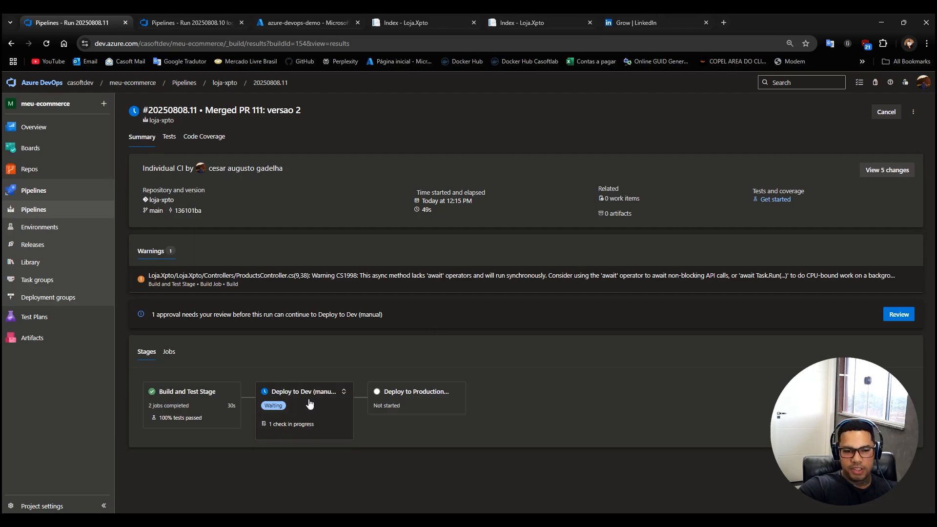
Check the version shown in the navbar of the deployed Loja.Xpto development site and return to the pipeline run.
left_click(416, 24)
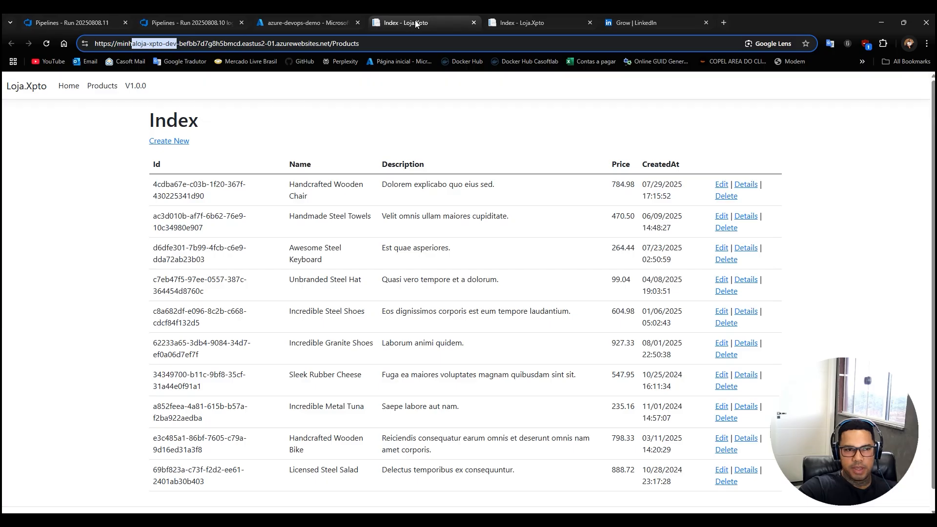
left_click(161, 23)
left_click(79, 23)
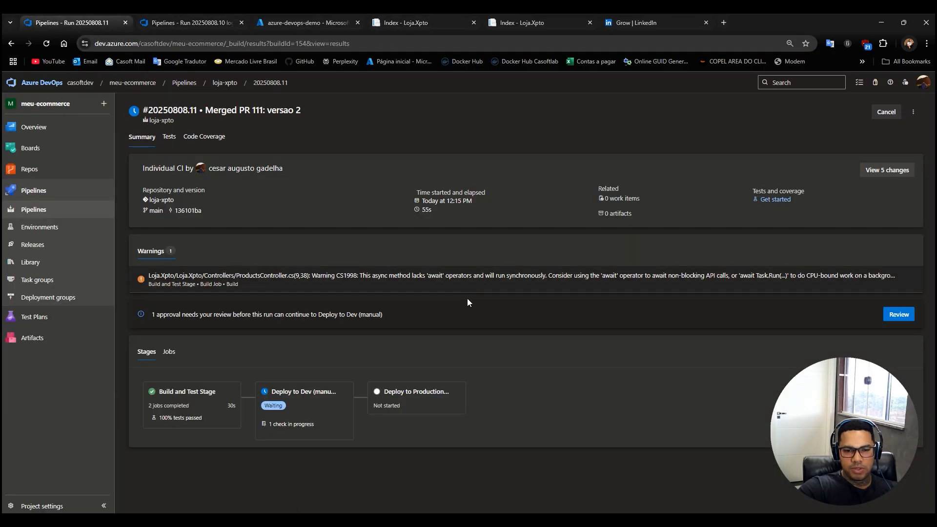
Approve the Deploy to Dev (manual) stage for the development environment and open its DeployDev job.
left_click(893, 320)
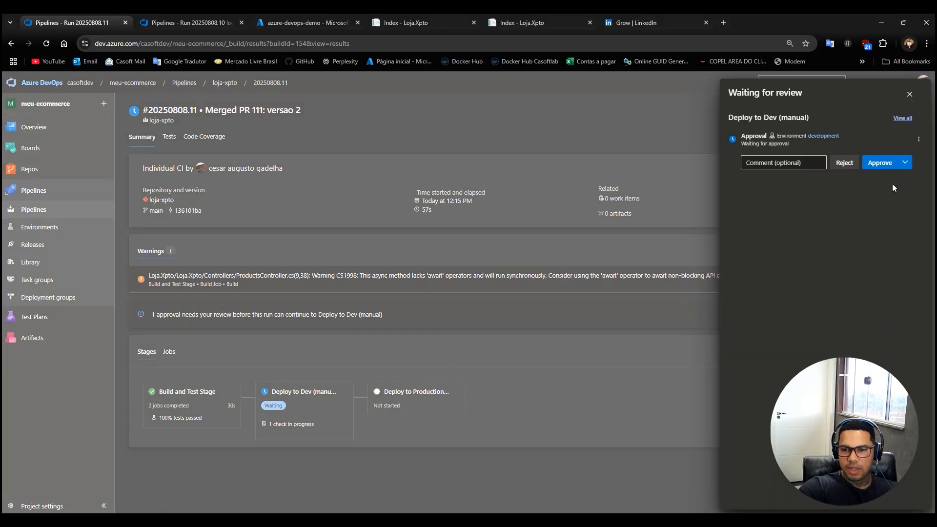
left_click(879, 165)
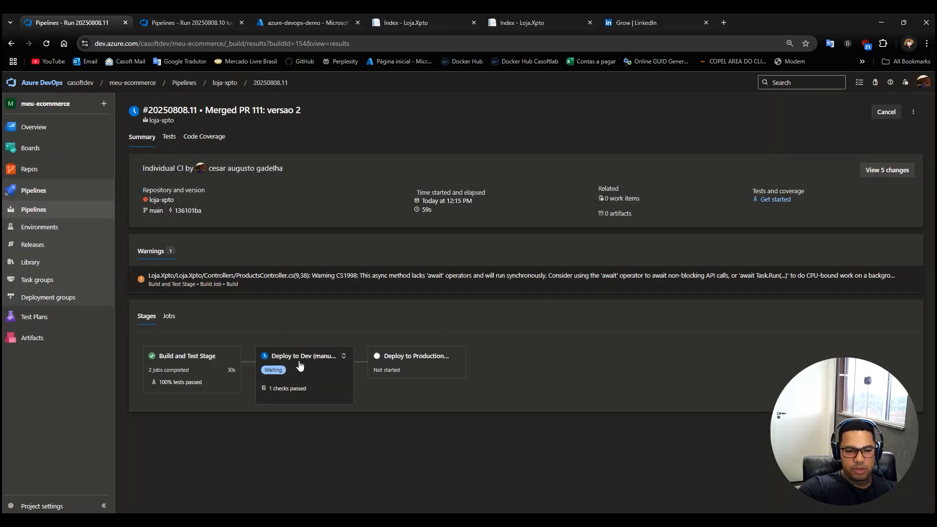
left_click(300, 364)
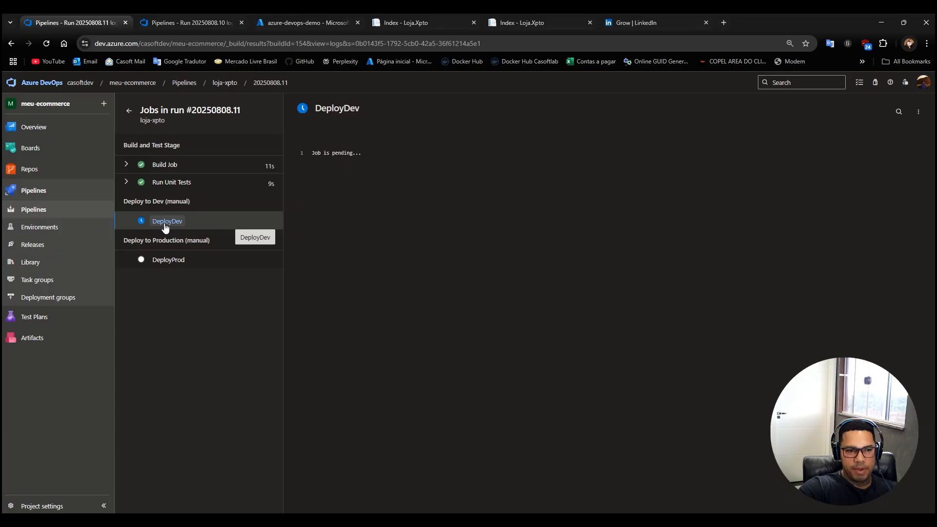
Compare the web addresses and navbar versions of the Loja.Xpto development and production sites.
left_click(435, 21)
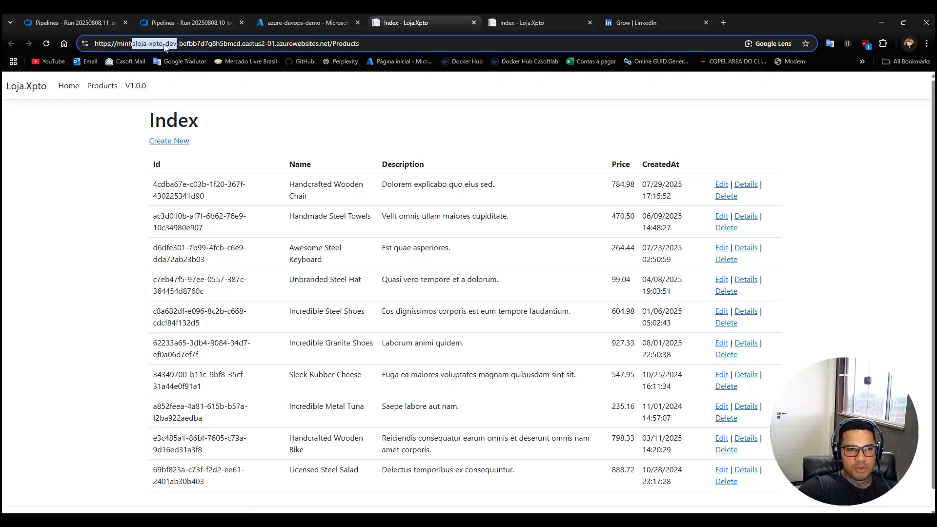
left_click_drag(177, 43, 98, 42)
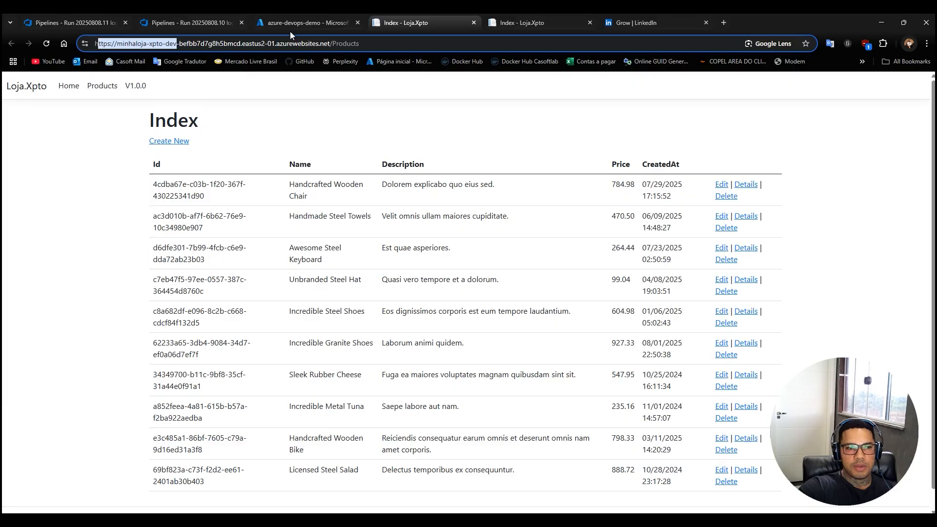
left_click(516, 24)
left_click(159, 45)
left_click(159, 45)
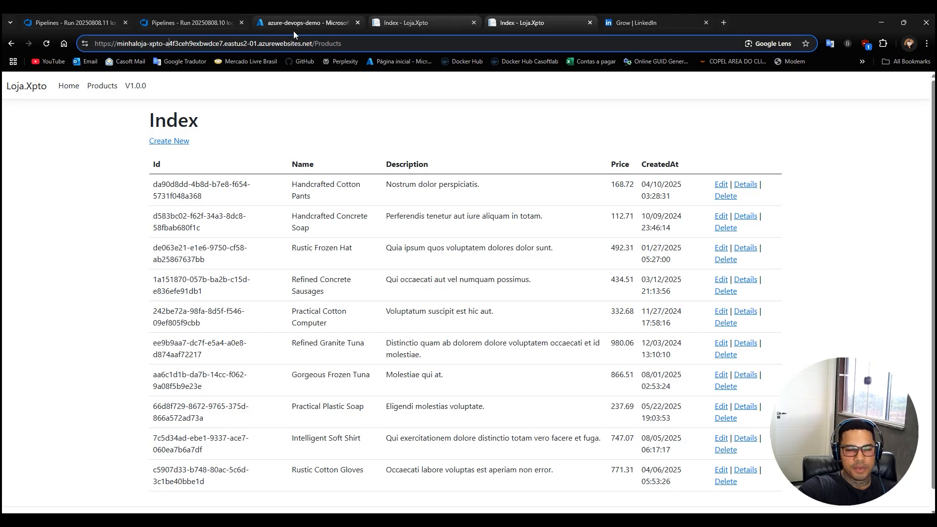
Close the page of the older run 20250808.10 and return to the jobs of run 20250808.11.
left_click(201, 21)
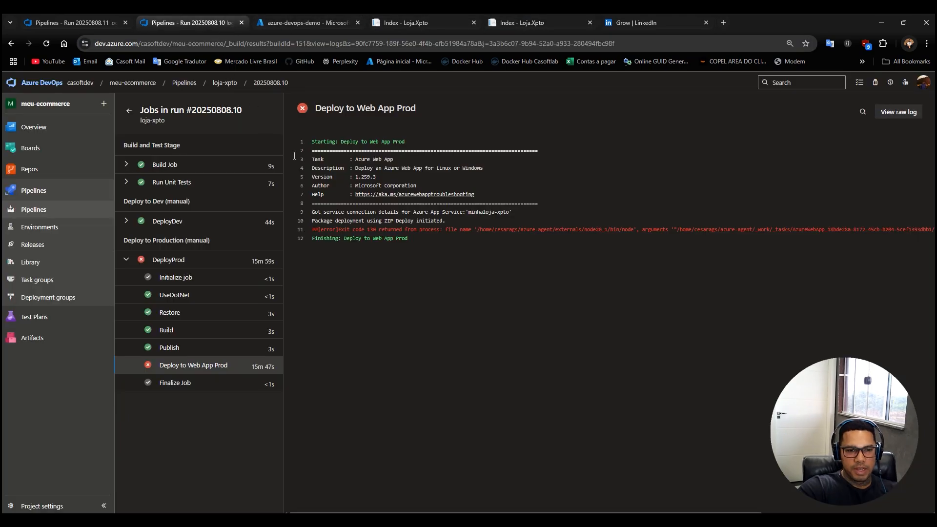
middle_click(176, 25)
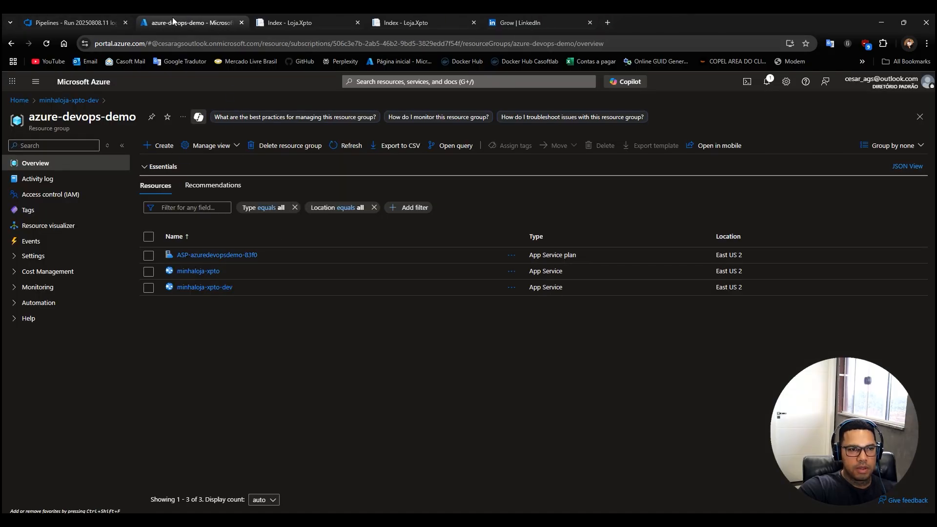
left_click(76, 24)
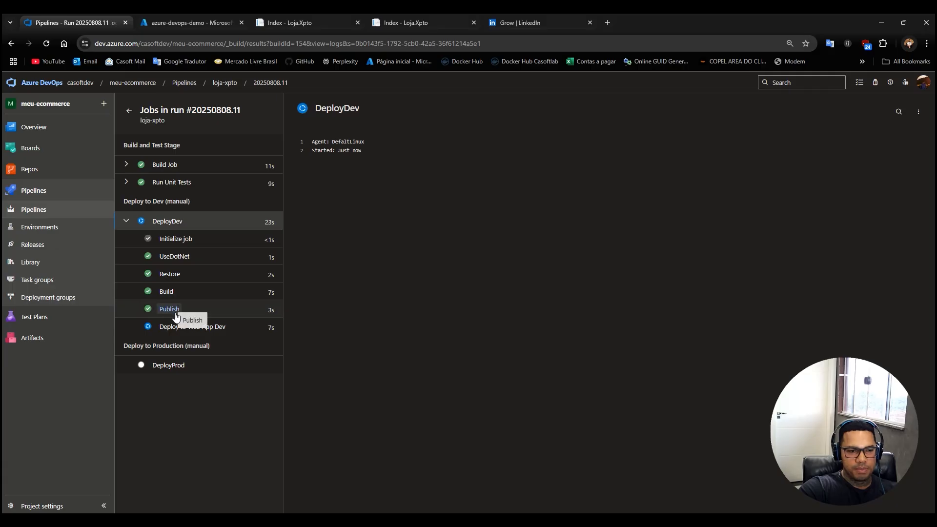
Reload the development site to check its version, then view the Deploy to Web App Dev task log.
left_click(305, 23)
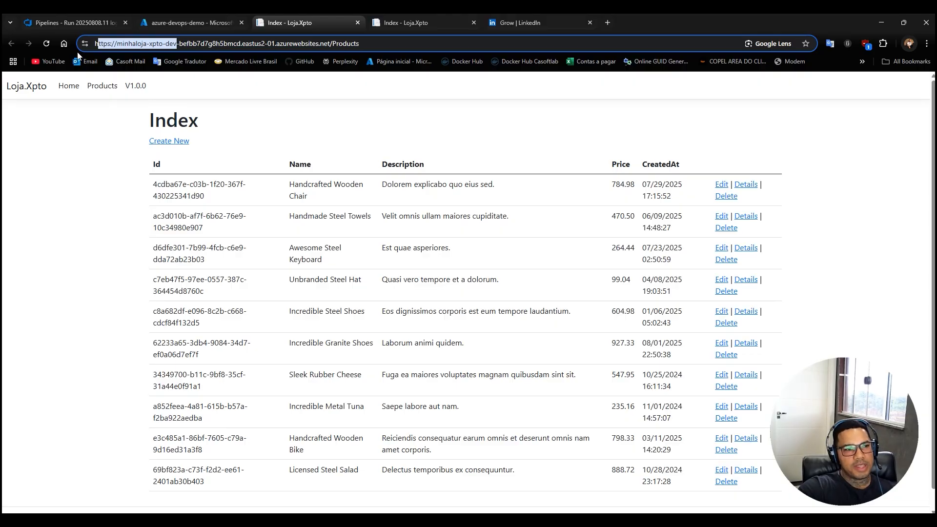
left_click(45, 44)
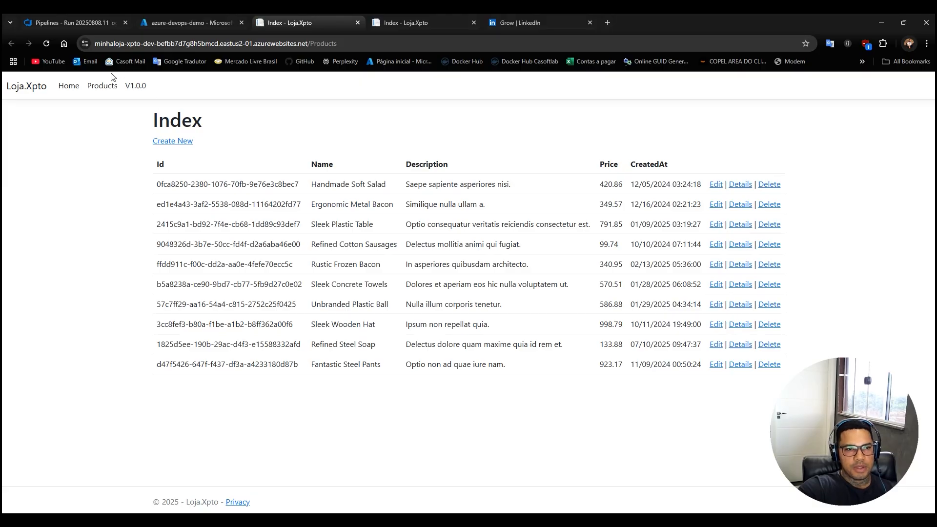
left_click(45, 43)
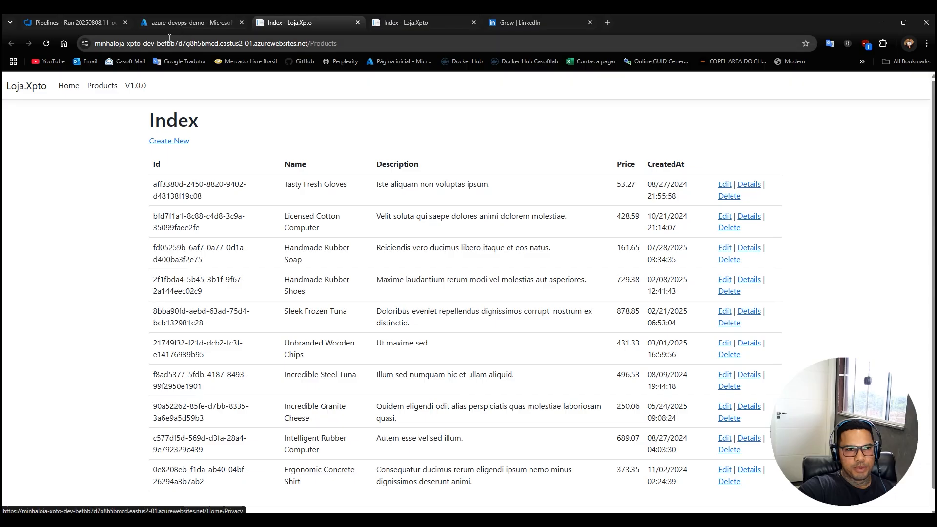
left_click(85, 22)
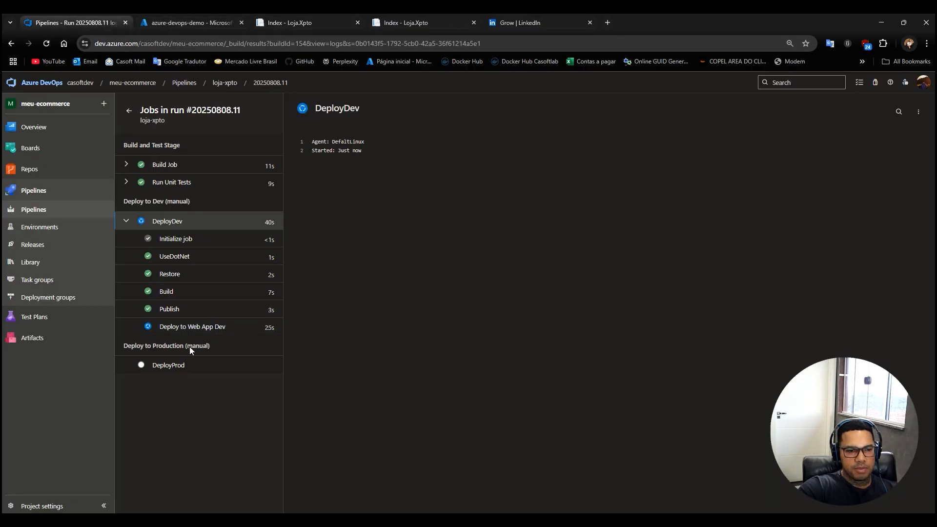
left_click(197, 327)
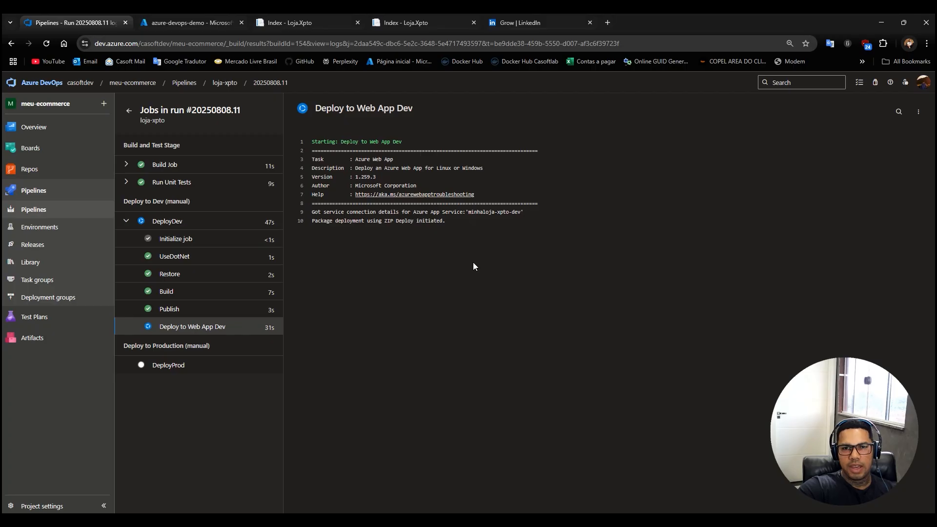
Reload the development products page several times to check whether its navbar version has been updated.
left_click(289, 21)
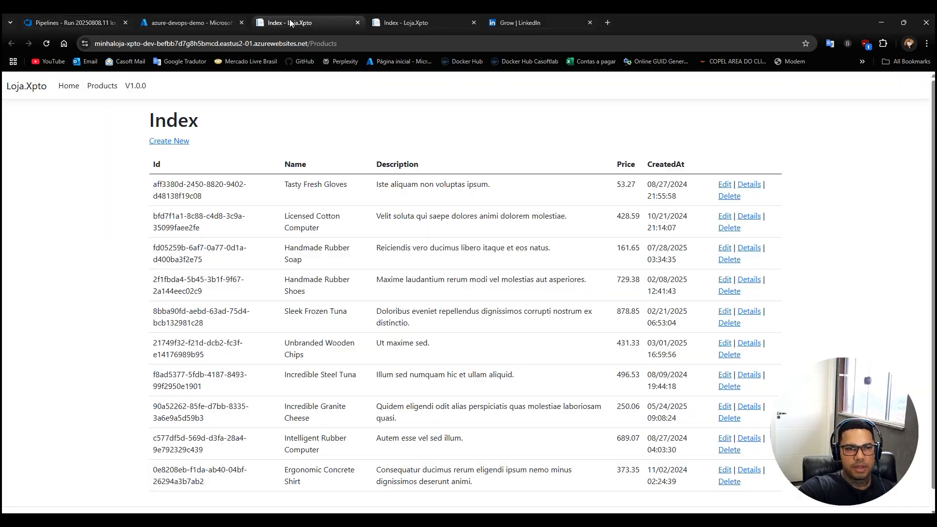
left_click(48, 43)
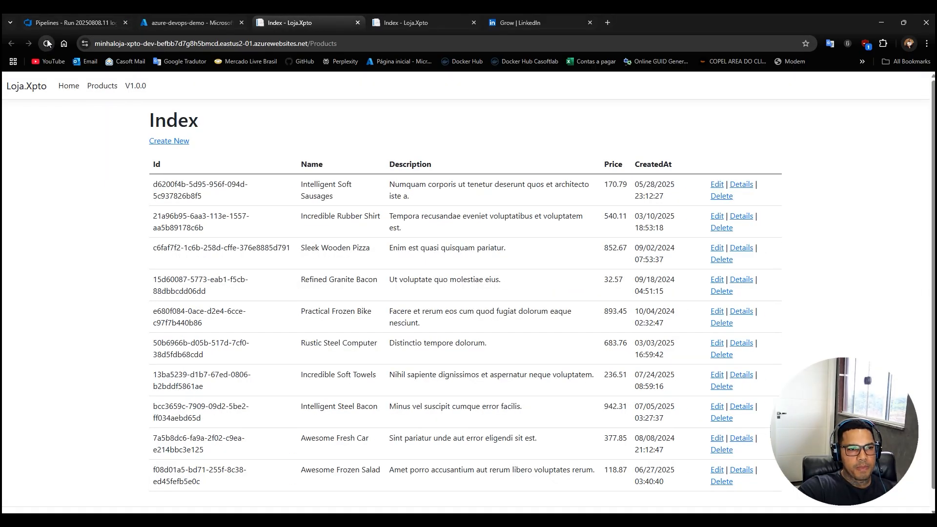
left_click(48, 43)
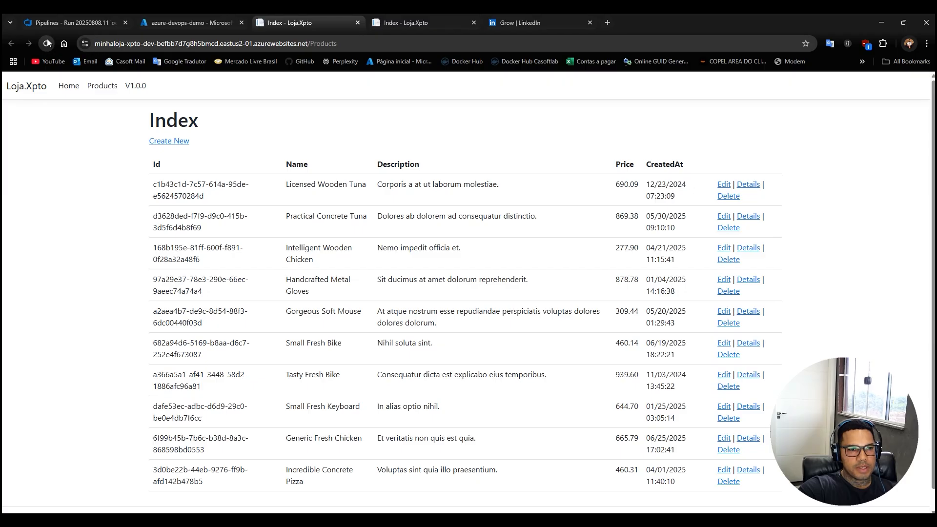
left_click(48, 43)
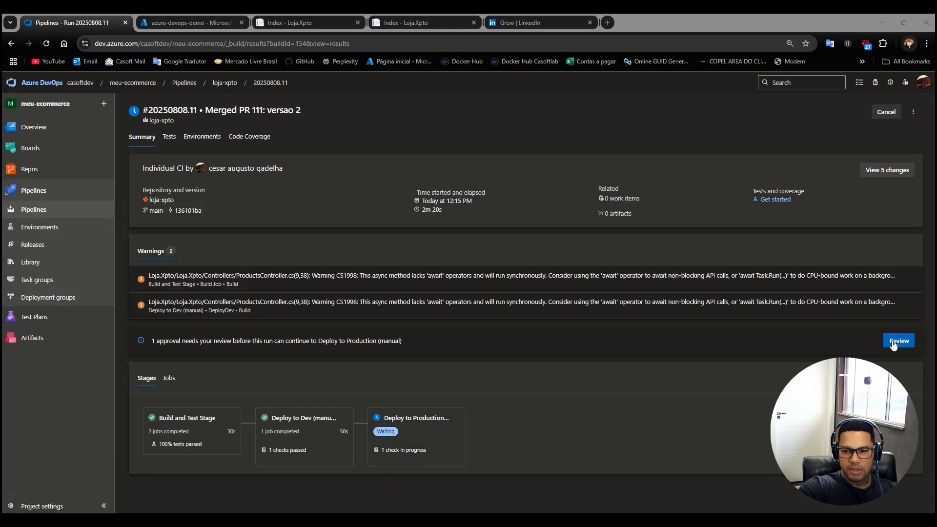
Return to the development site from the run summary and keep refreshing it until V2.0.0 is shown in the navbar.
left_click(289, 24)
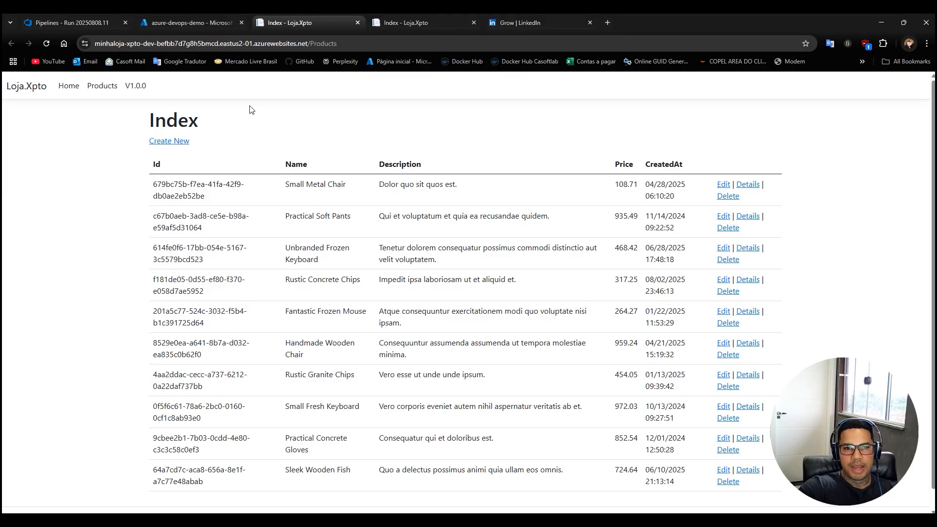
left_click(46, 44)
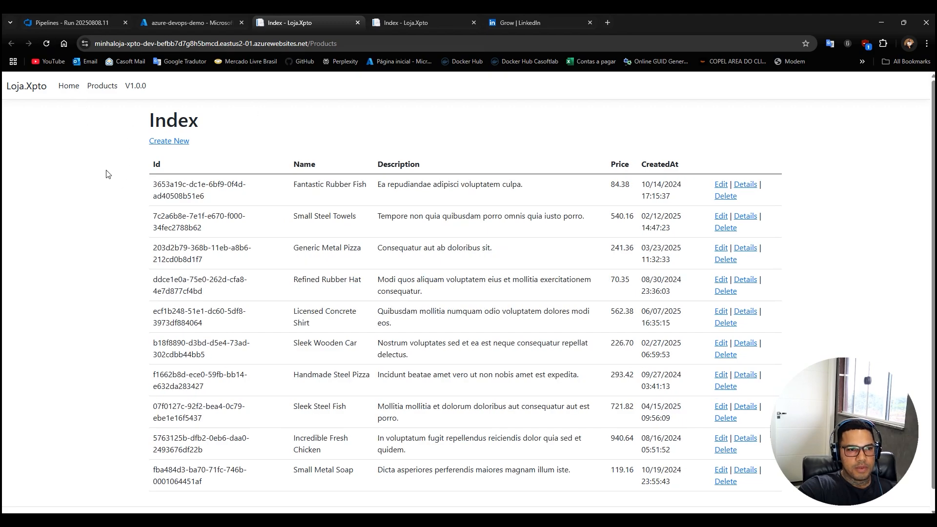
key("F5")
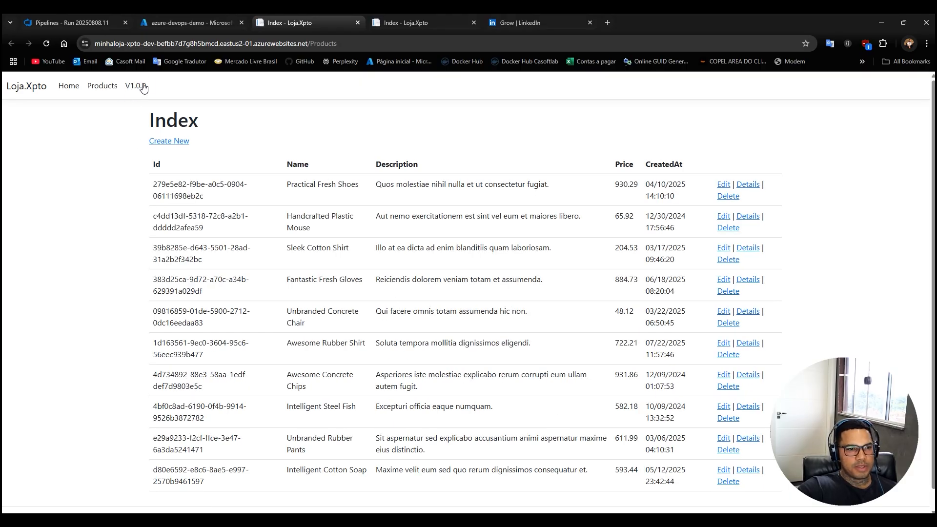
left_click(45, 45)
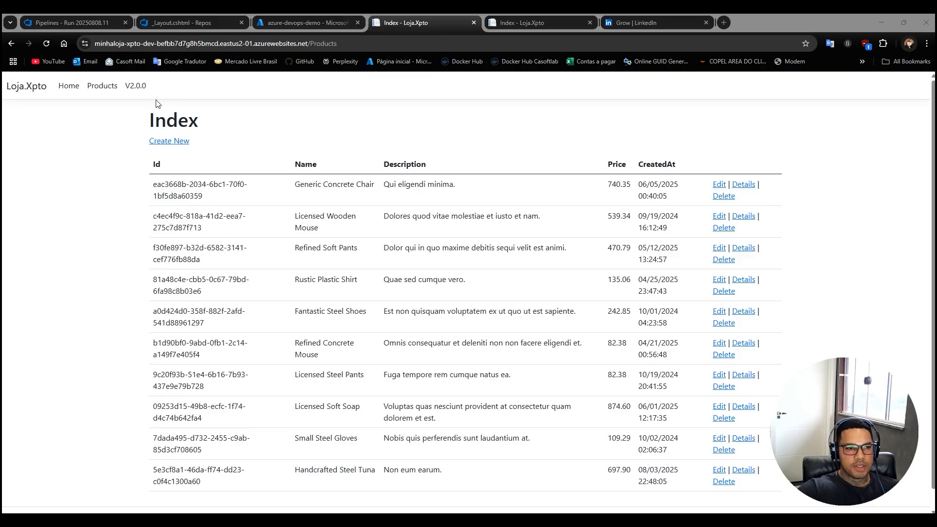
left_click(47, 44)
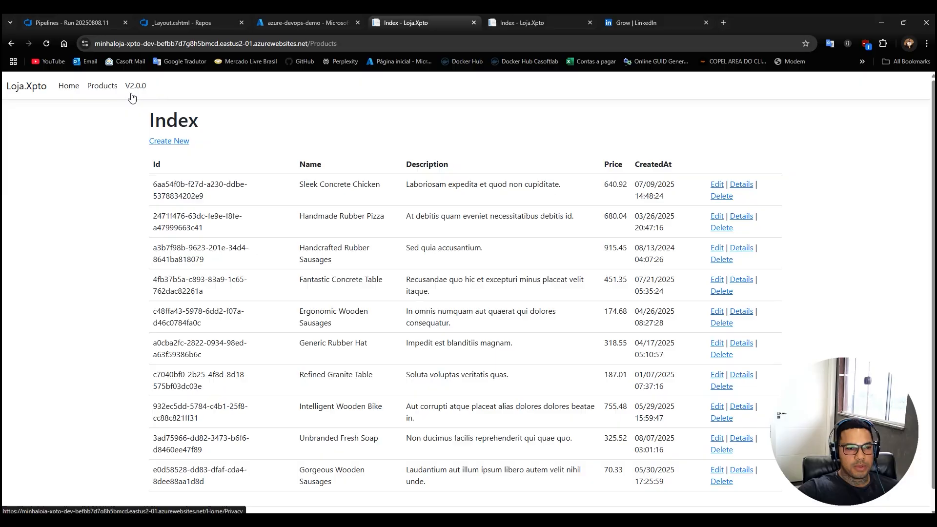
Reload the production site to check its version and compare it with the minhaloja-xpto-dev site.
left_click(512, 22)
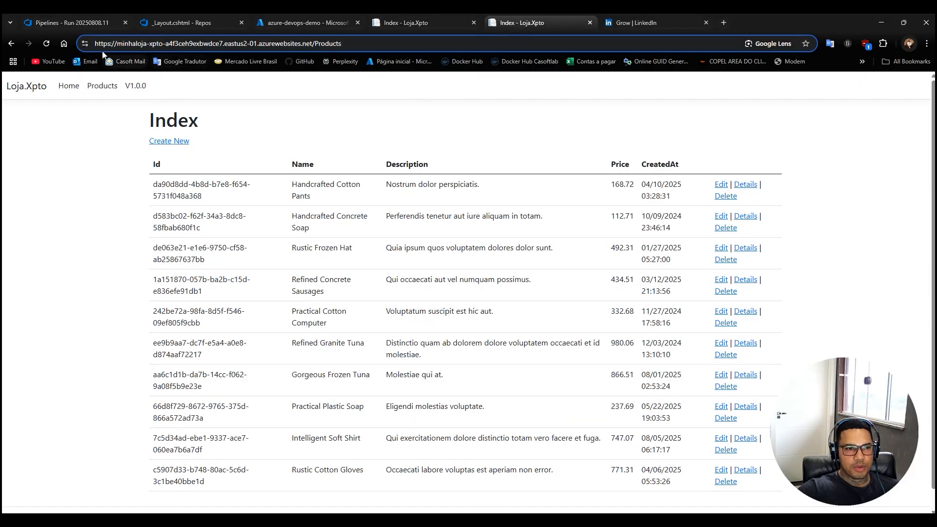
left_click(47, 44)
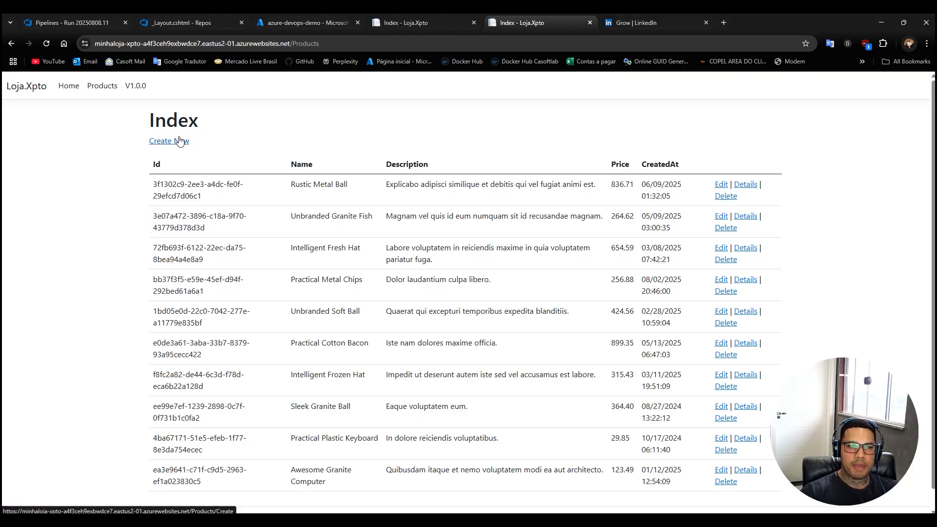
left_click(415, 28)
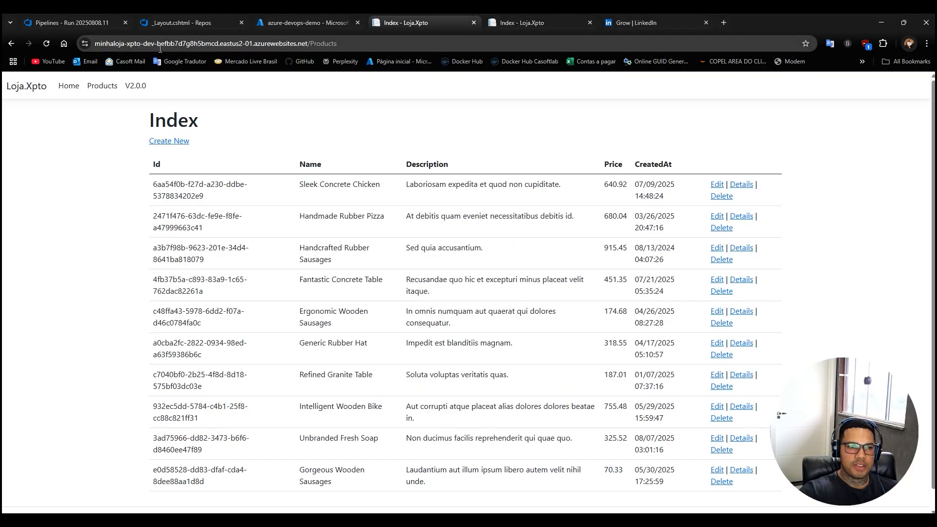
left_click_drag(157, 44, 95, 44)
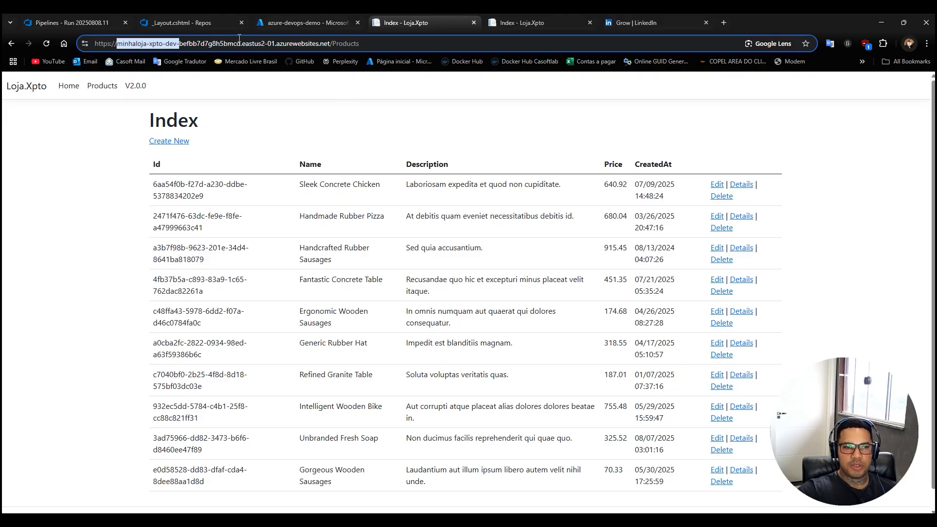
Approve the Deploy to Production (manual) stage in run 20250808.11 and open its DeployProd job.
left_click(197, 18)
left_click(73, 21)
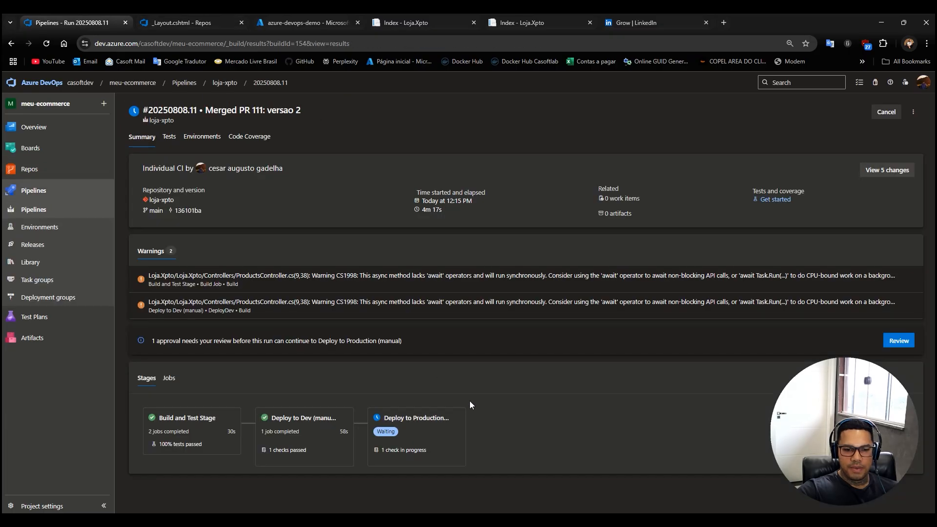
left_click(900, 342)
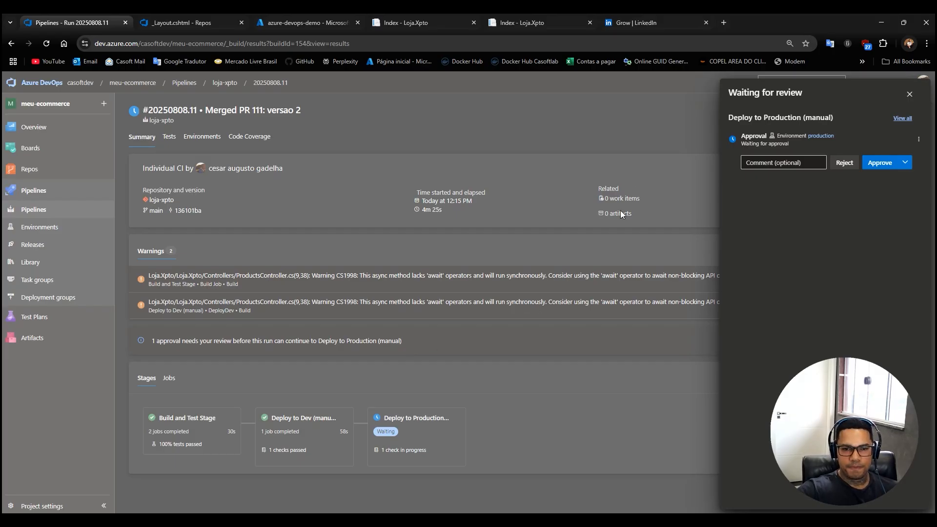
left_click(883, 167)
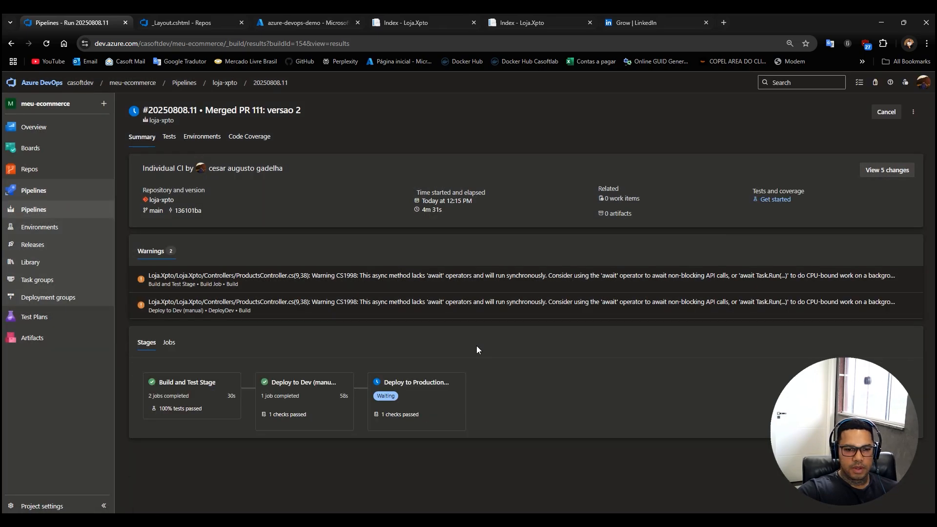
left_click(418, 394)
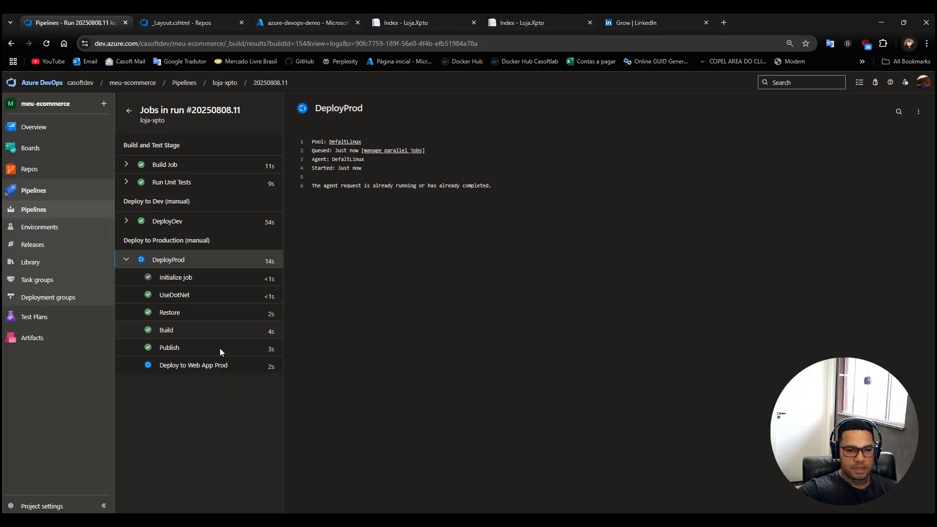
Reload the production site to check its version, and close the _Layout.cshtml repository page.
left_click(520, 24)
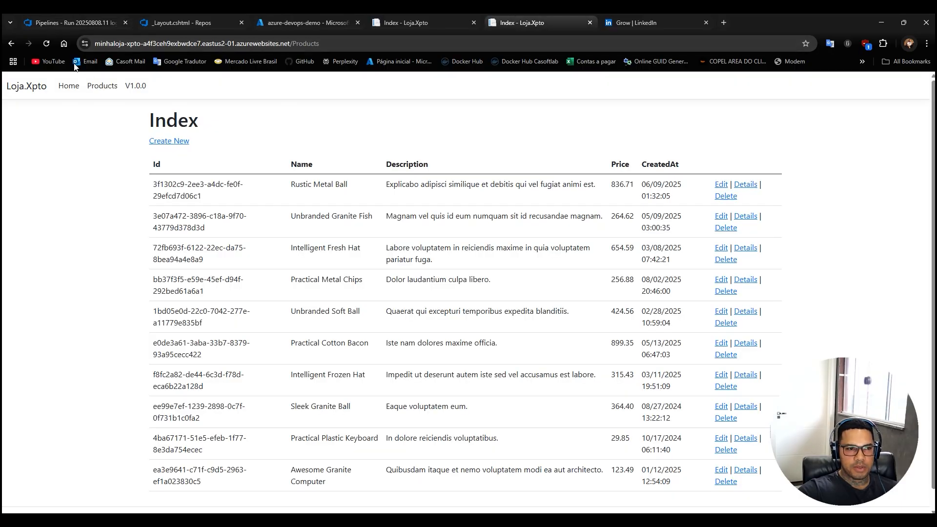
left_click(46, 44)
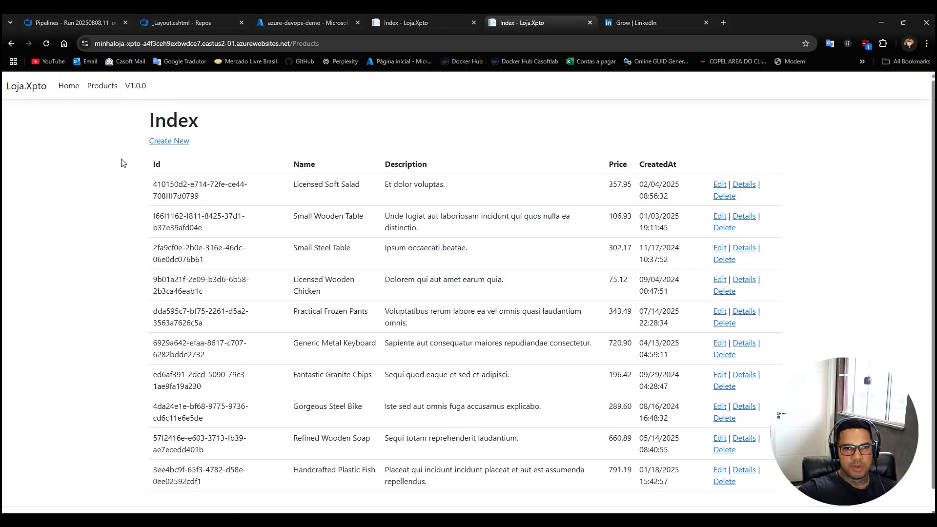
left_click(203, 20)
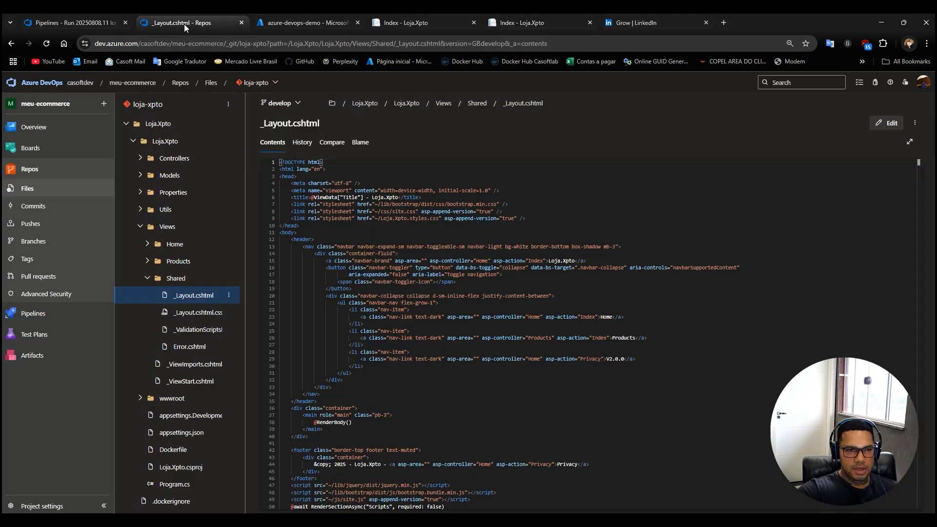
middle_click(184, 24)
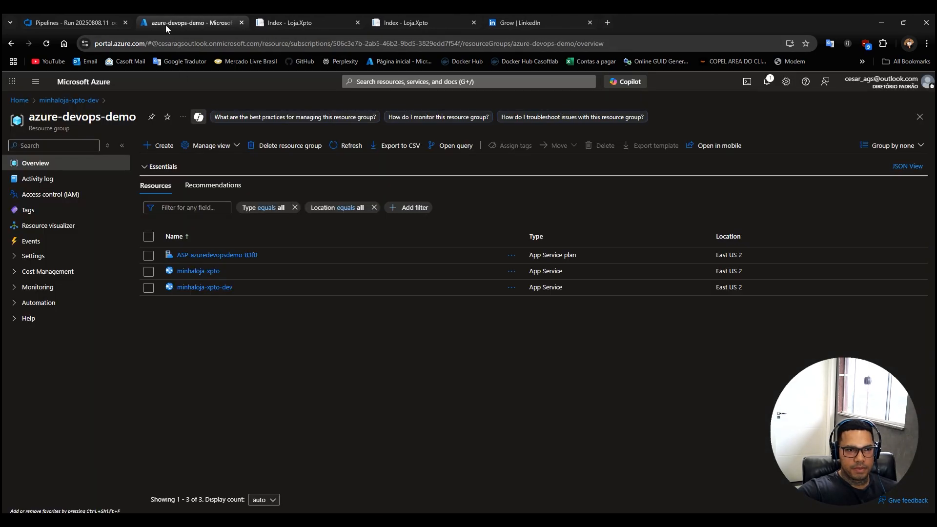
Monitor the Deploy to Web App Prod task in run 20250808.11, refreshing the job logs and expanding the DeployDev and DeployProd jobs.
left_click(94, 23)
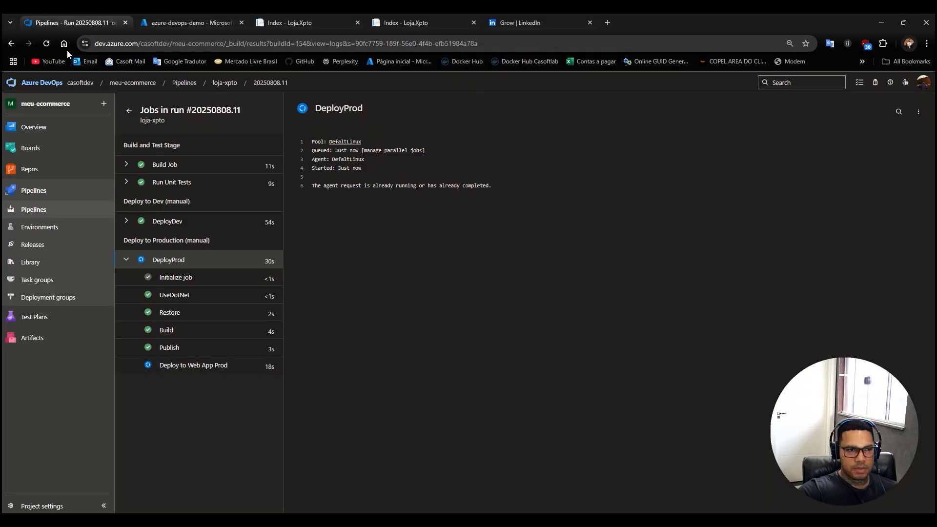
left_click(49, 43)
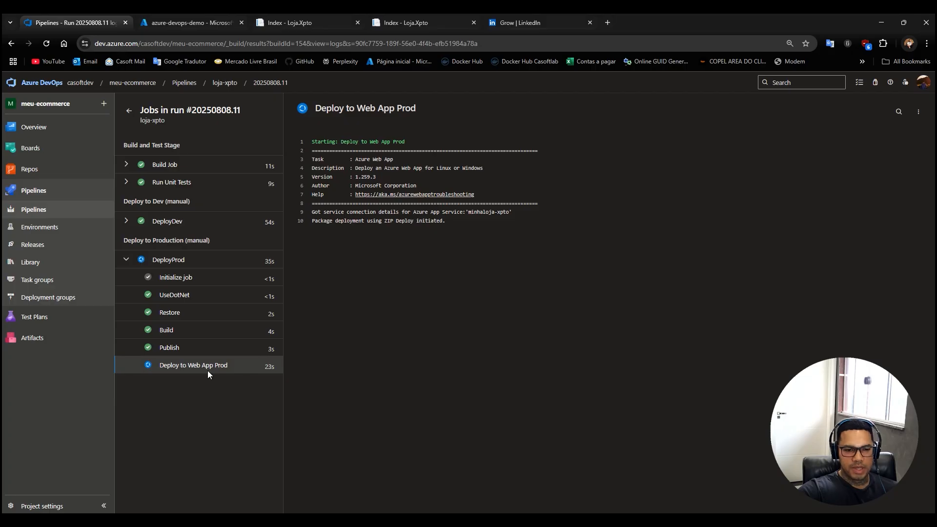
left_click(128, 223)
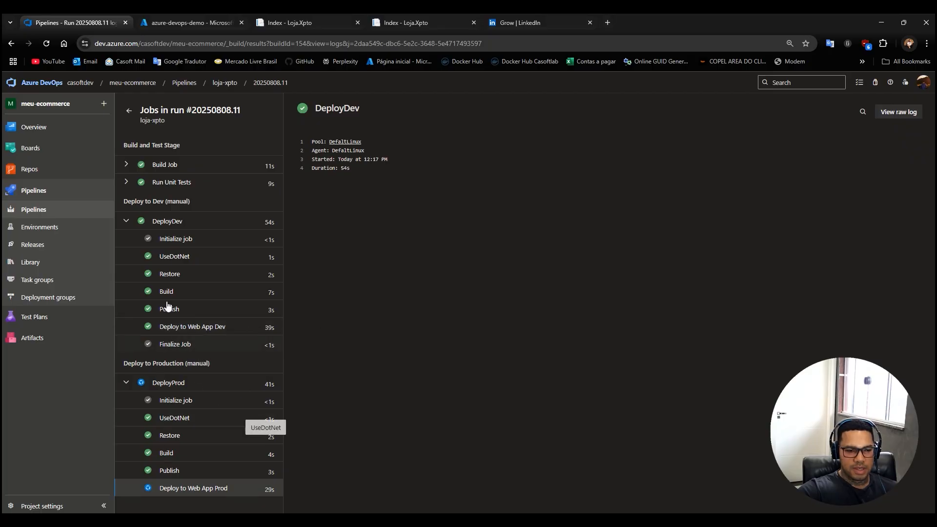
left_click(46, 44)
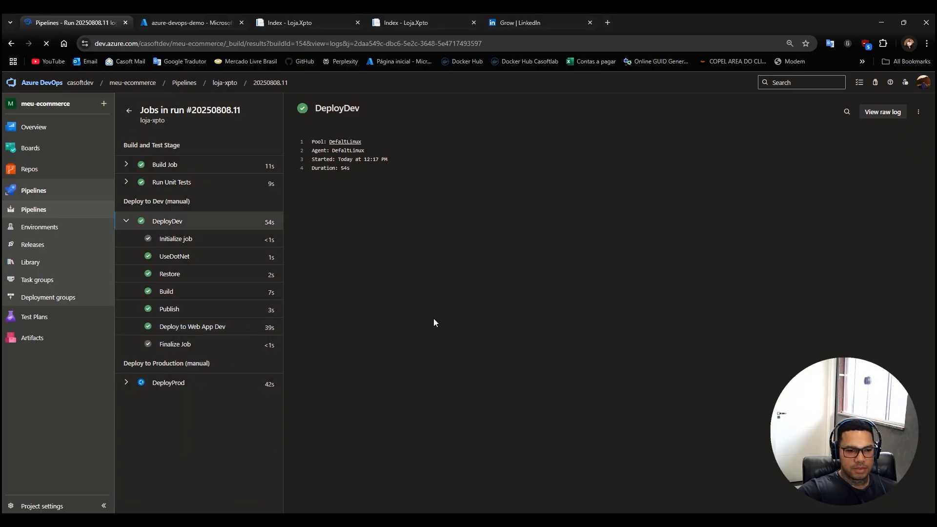
left_click(126, 383)
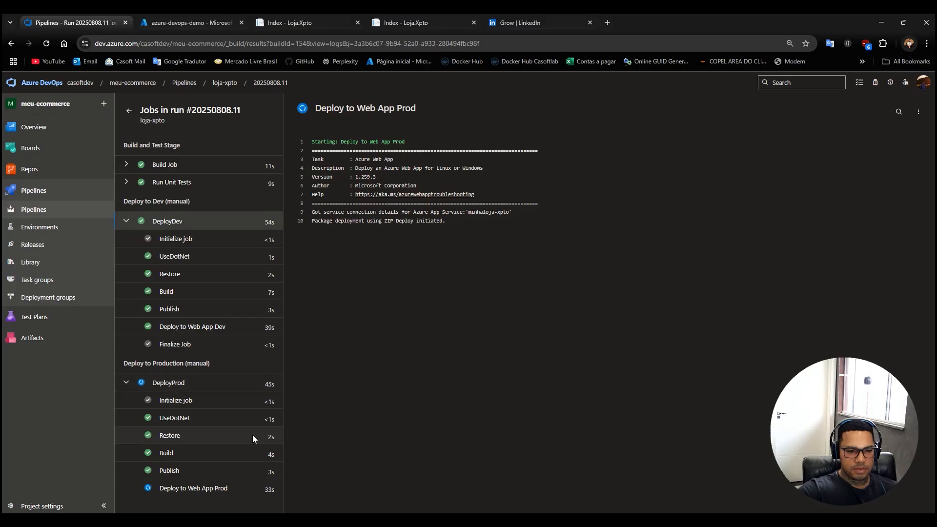
left_click(46, 44)
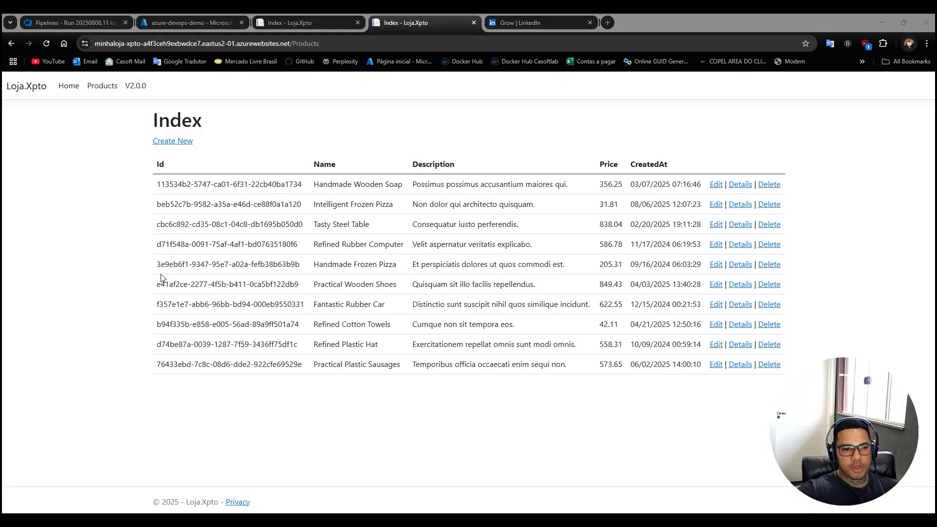
Reload the minhaloja-xpto production site to check its navbar version and compare it with the minhaloja-xpto-dev site.
double_click(142, 43)
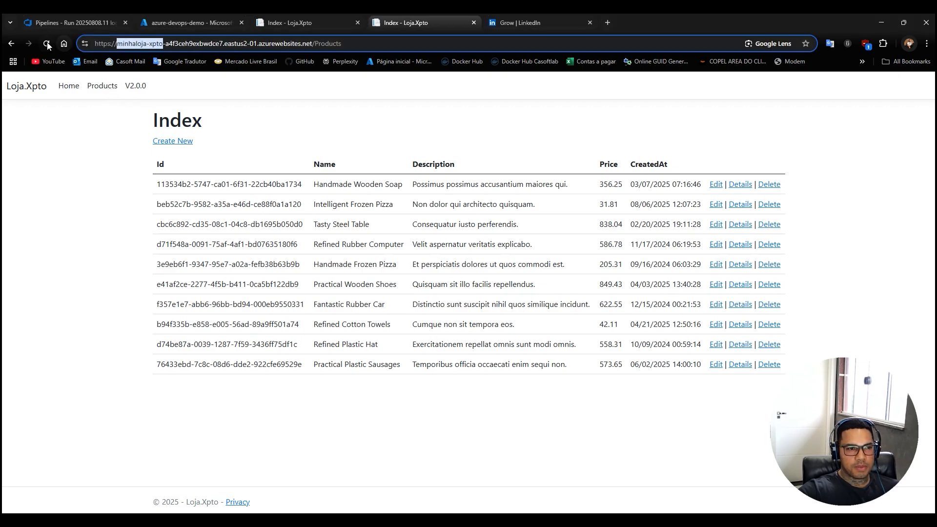
left_click(47, 43)
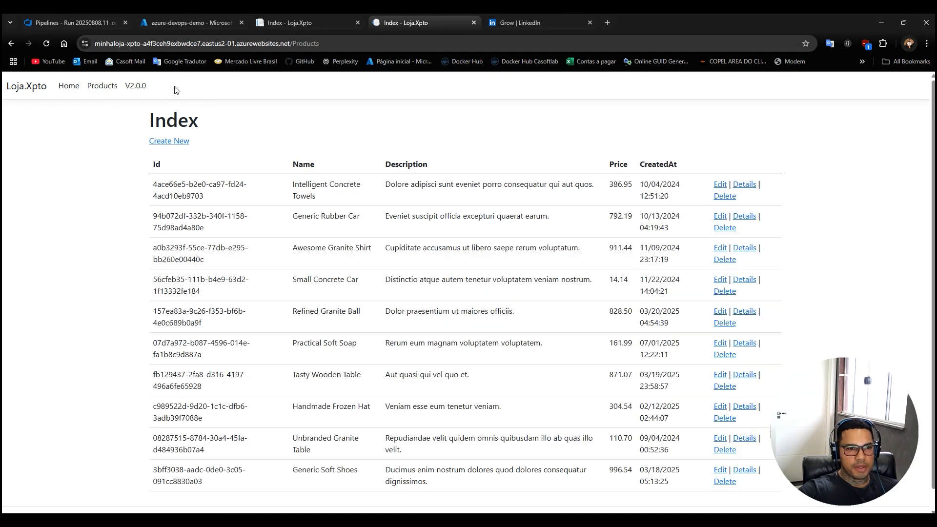
left_click(315, 23)
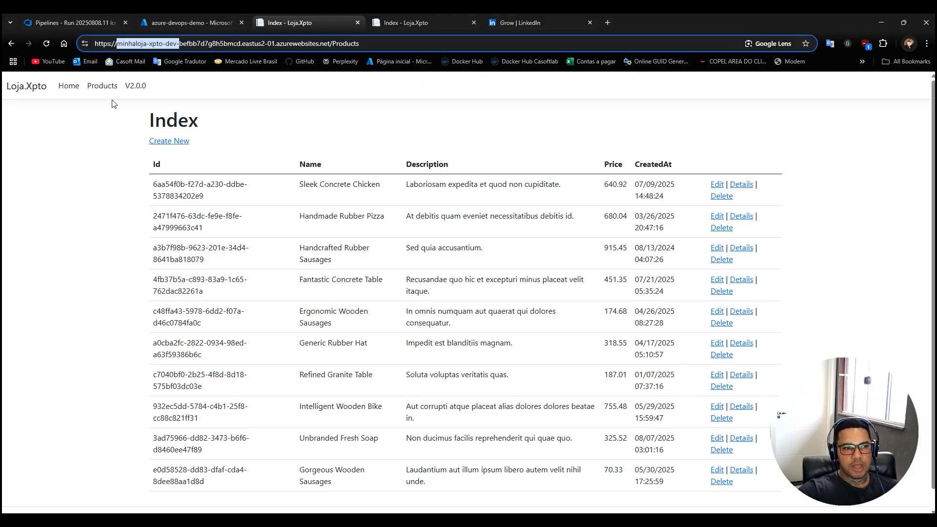
Return to the summary of run 20250808.11 from the Deploy to Web App Prod log to check its stages.
left_click(79, 23)
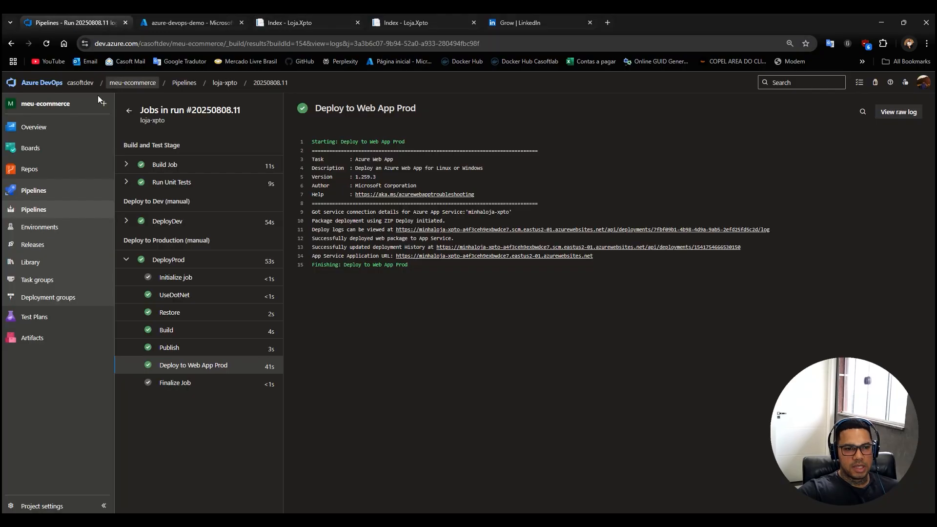
left_click(130, 111)
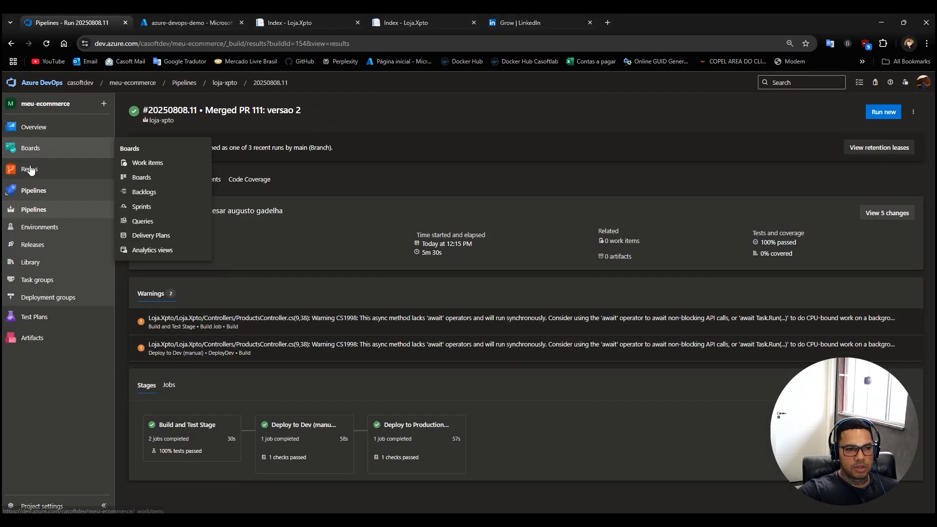
Review the loja-xpto repository's files, the local Git changes in Visual Studio, and the repository's pull requests and branches.
left_click(29, 169)
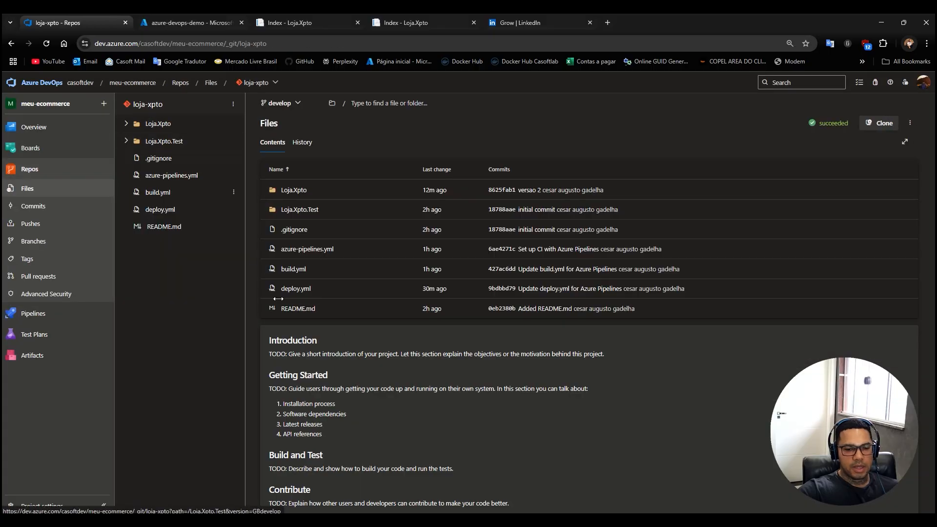
key("alt+Tab")
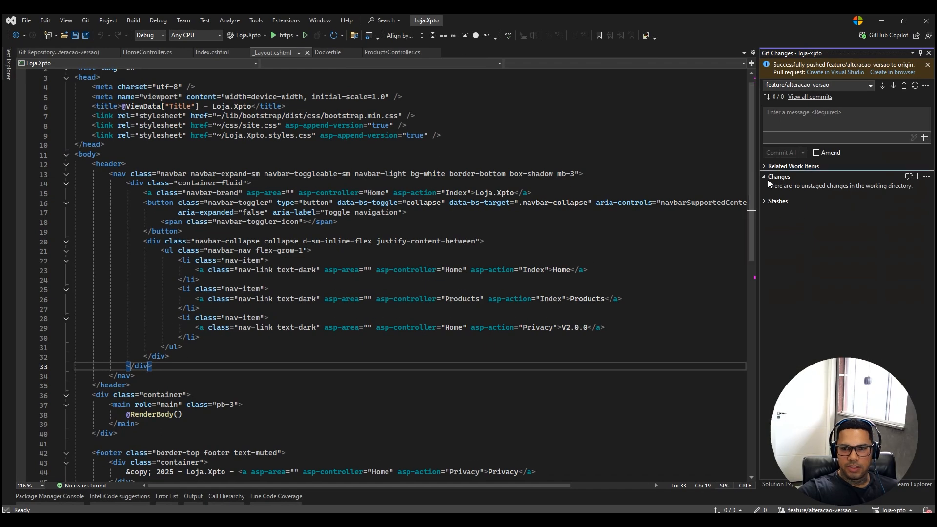
key("alt+Tab")
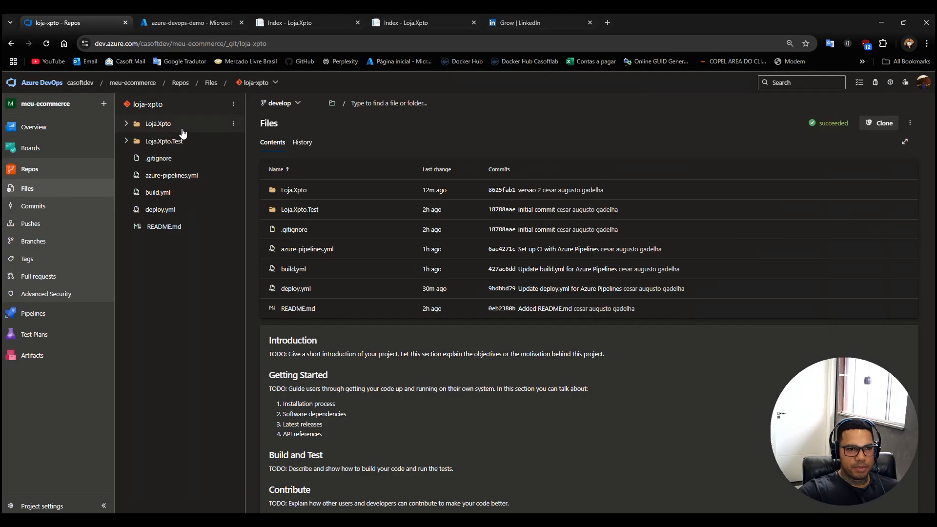
left_click(40, 277)
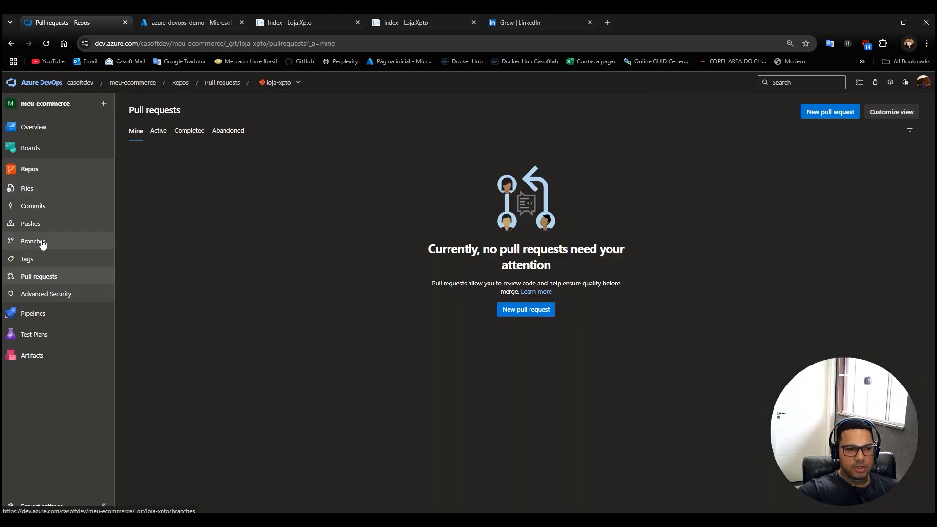
left_click(32, 241)
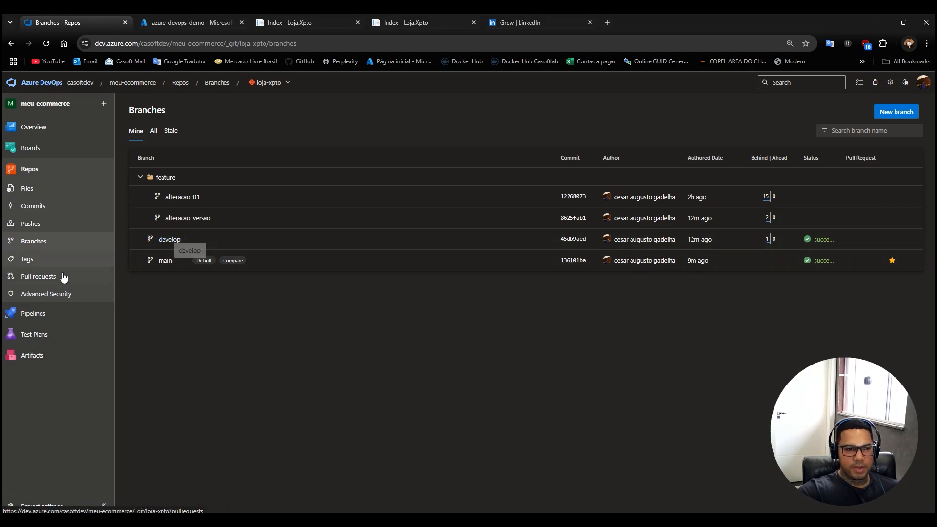
Open run 20250808.5 of the loja-xpto-develop pipeline to review its build and unit test jobs.
left_click(34, 314)
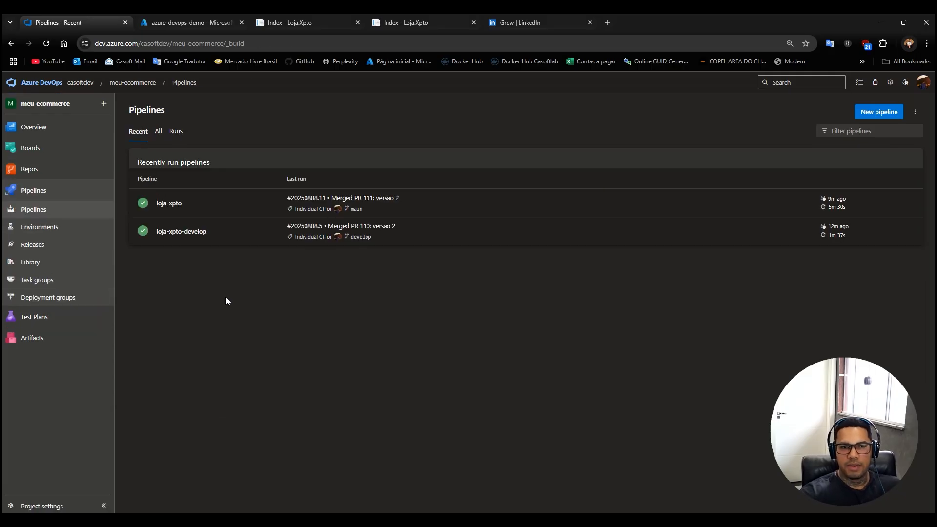
left_click(181, 239)
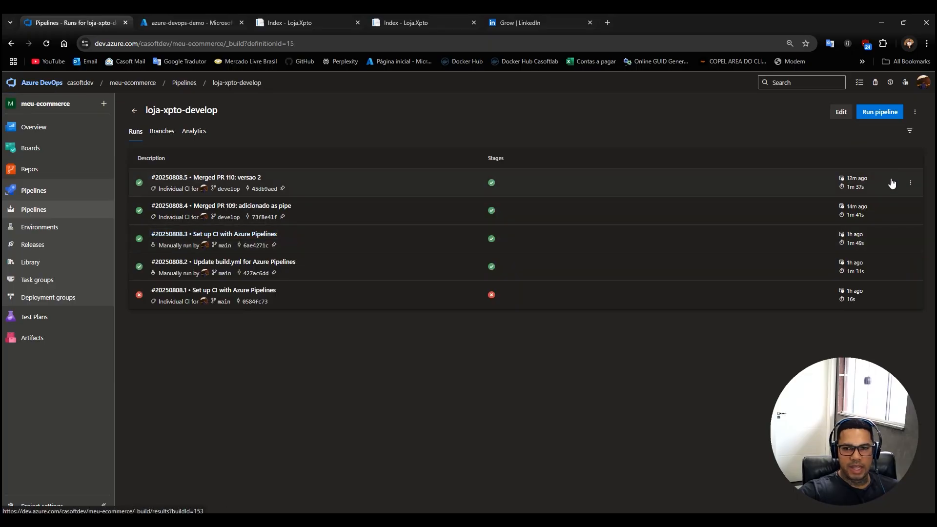
left_click(223, 179)
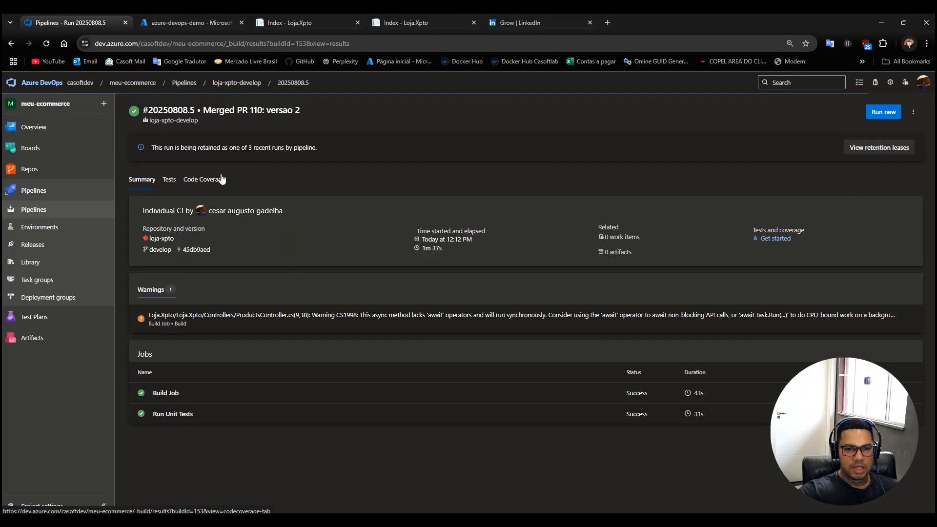
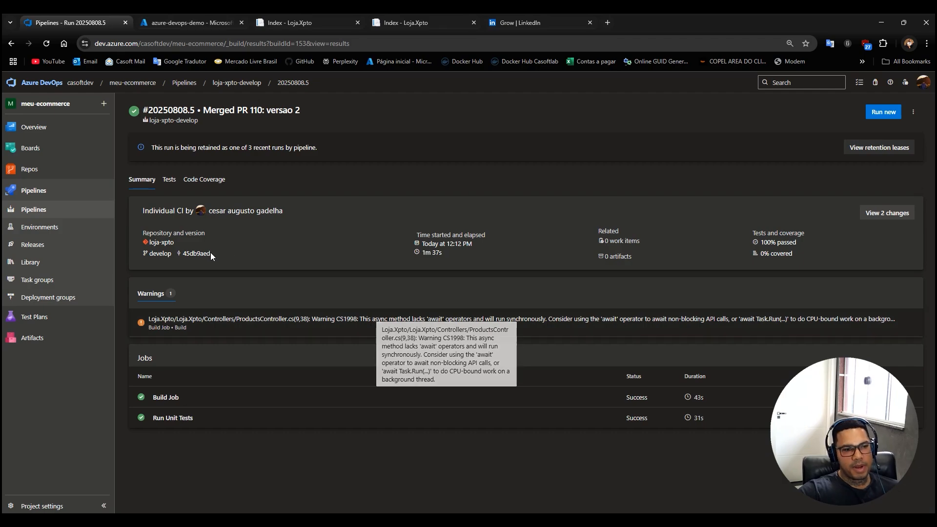
Open run 20250808.11 of the loja-xpto pipeline to review its build, dev and production stages.
left_click(27, 199)
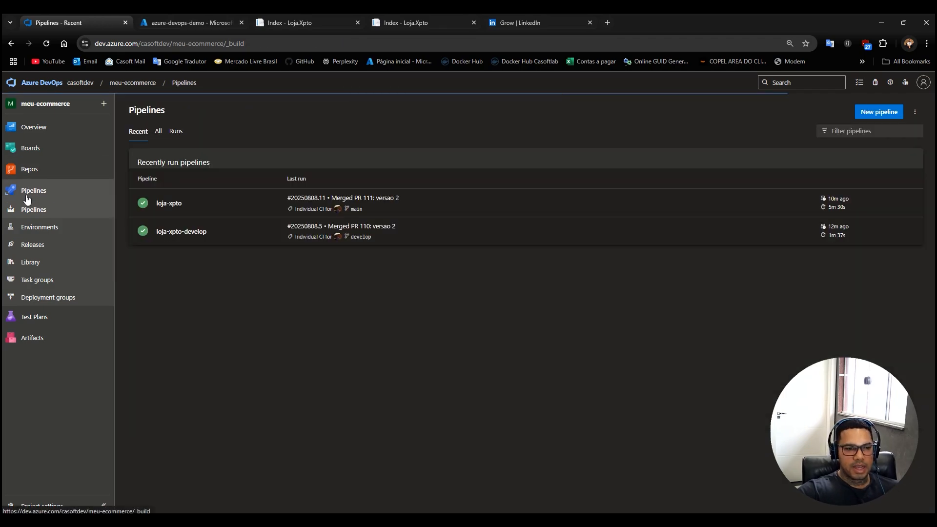
left_click(168, 204)
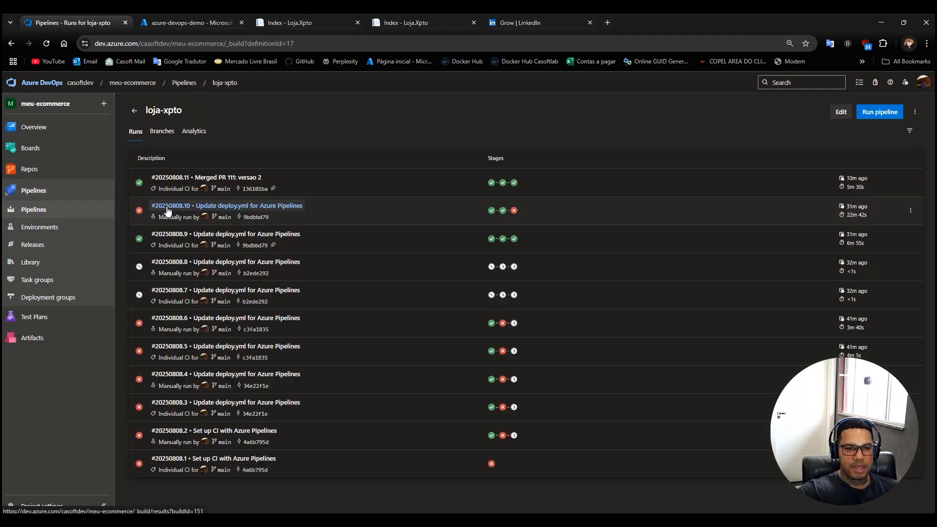
left_click(229, 177)
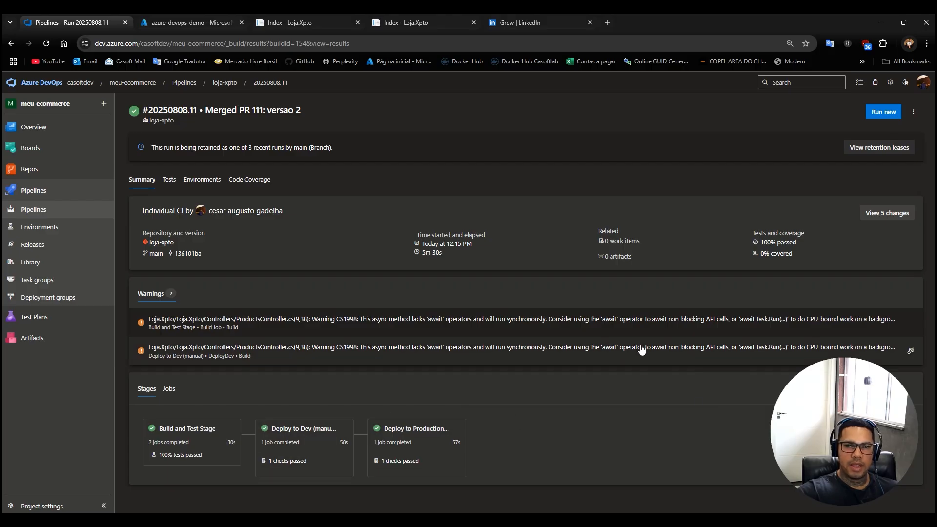
Highlight the minhaloja-xpto-dev part of the development site's address, and return to the pipeline run summary.
left_click(330, 27)
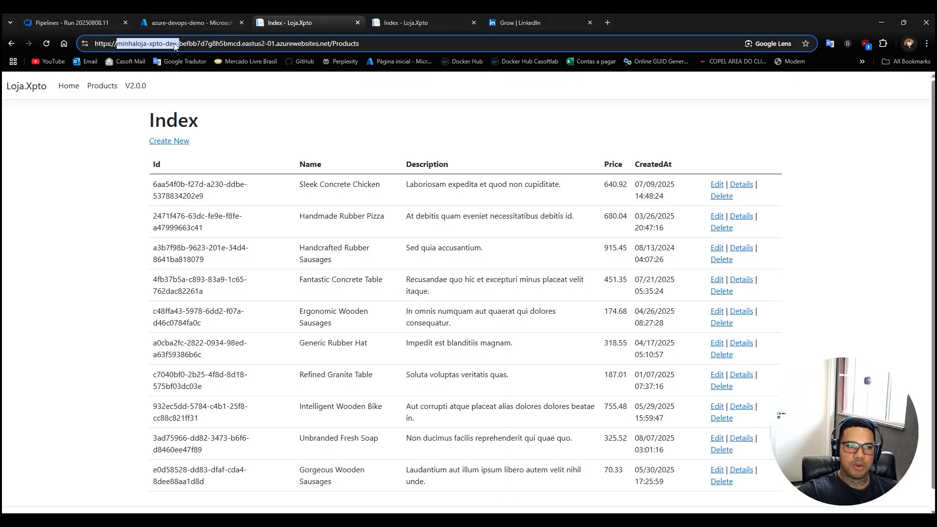
left_click_drag(179, 43, 73, 43)
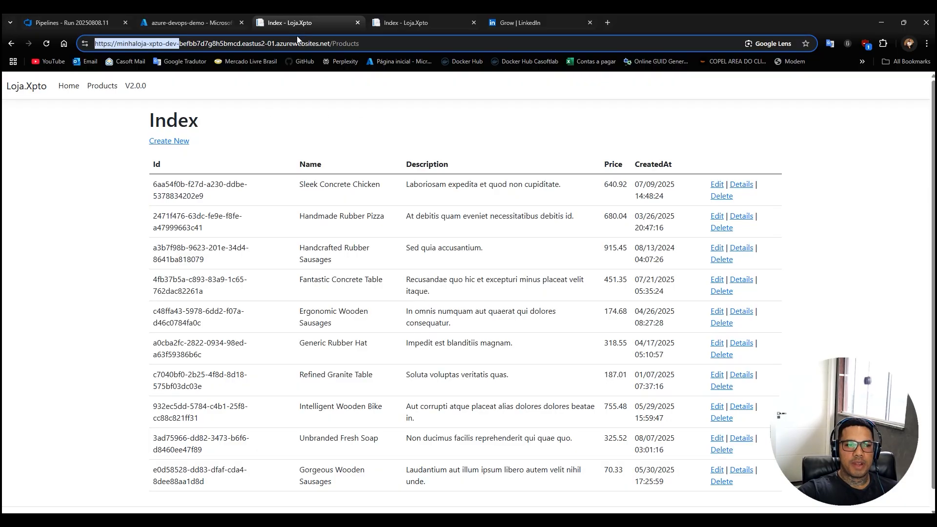
left_click(86, 23)
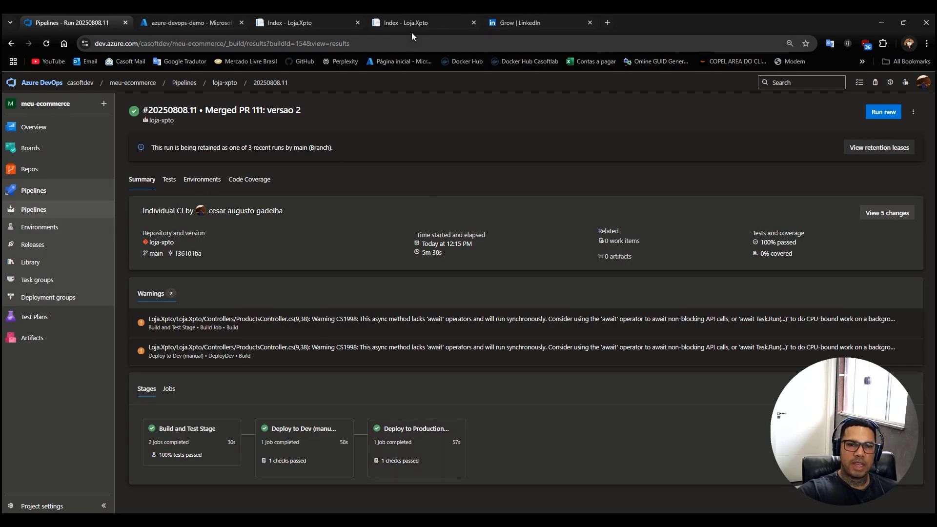
Highlight the minhaloja-xpto part of the production site's address, and close the LinkedIn page.
left_click(404, 19)
left_click(154, 44)
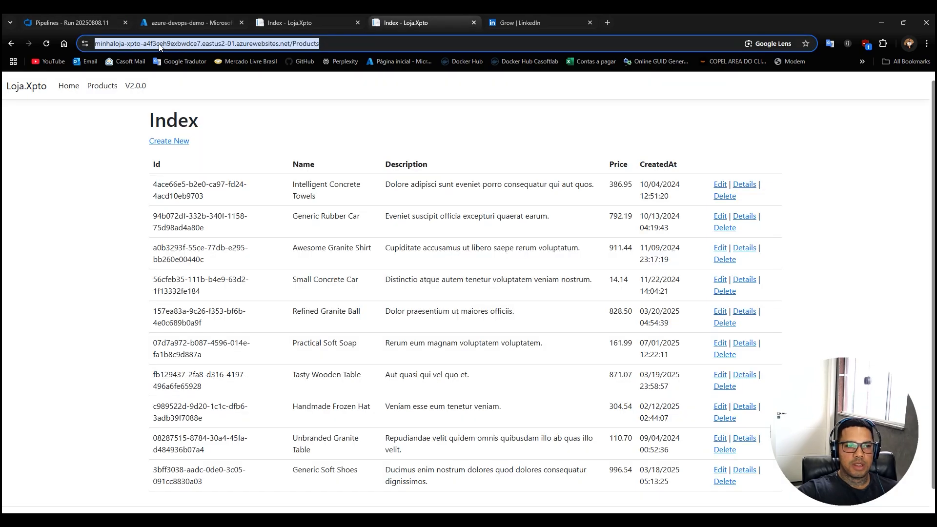
left_click(154, 44)
left_click_drag(166, 43, 94, 56)
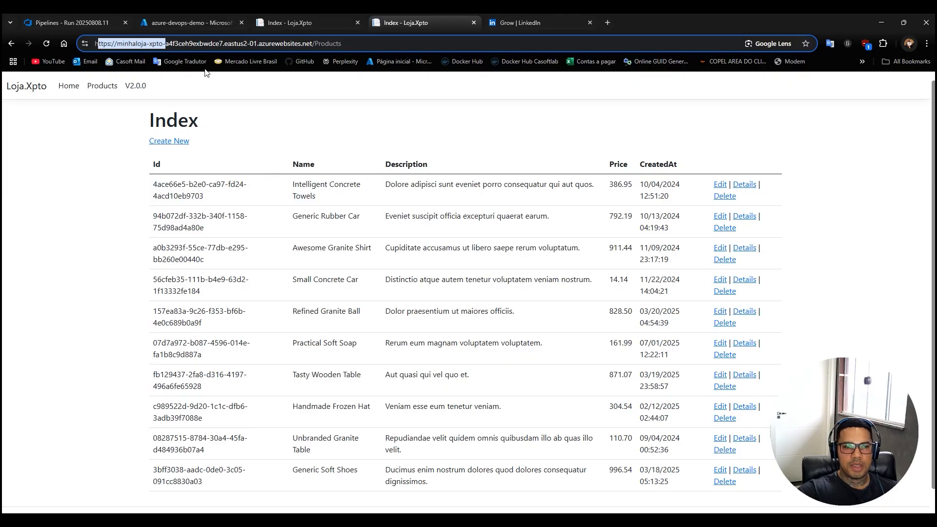
left_click(103, 163)
middle_click(523, 20)
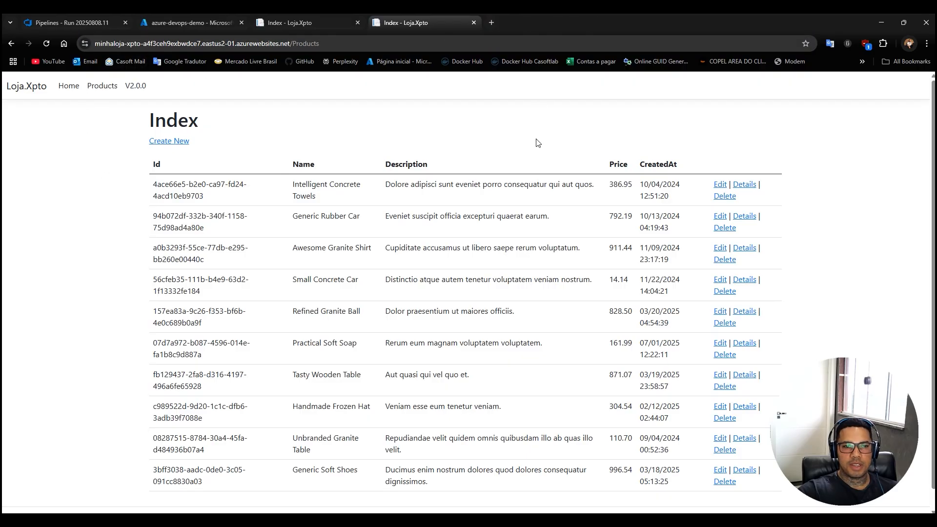